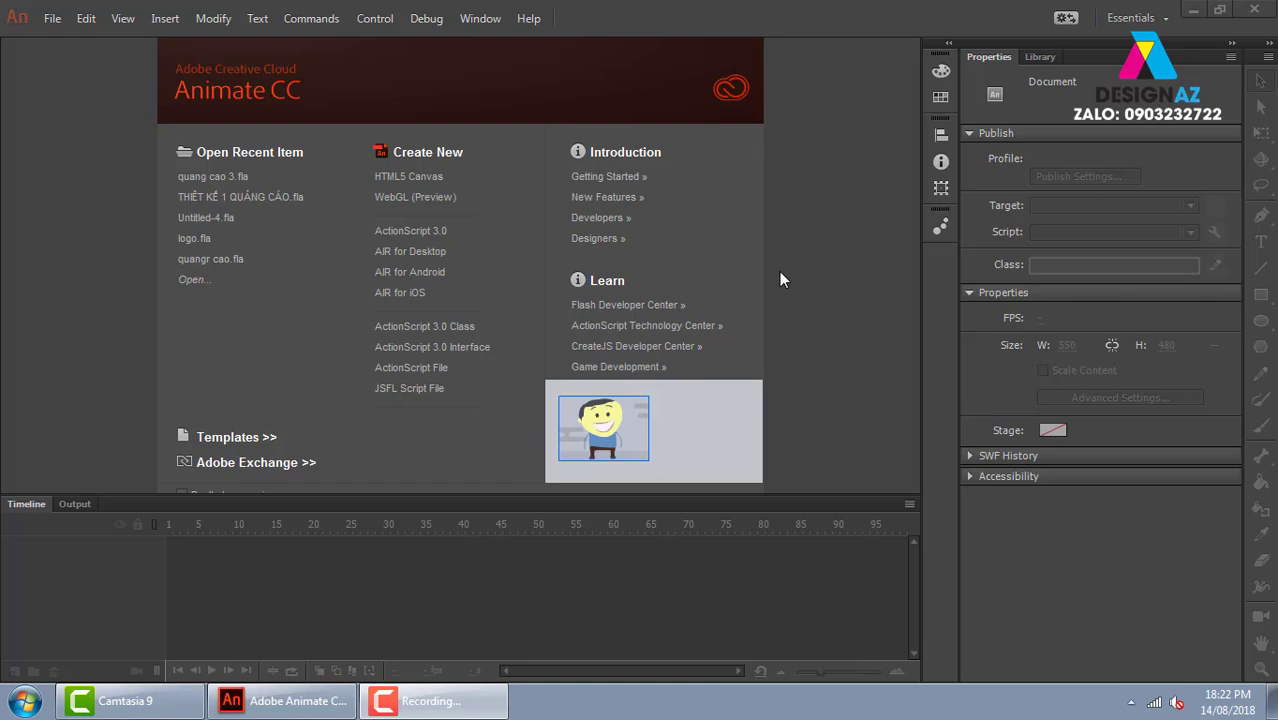
Step: Create a new 550 × 400 ActionScript 3.0 document, Untitled-1
left_click(47, 24)
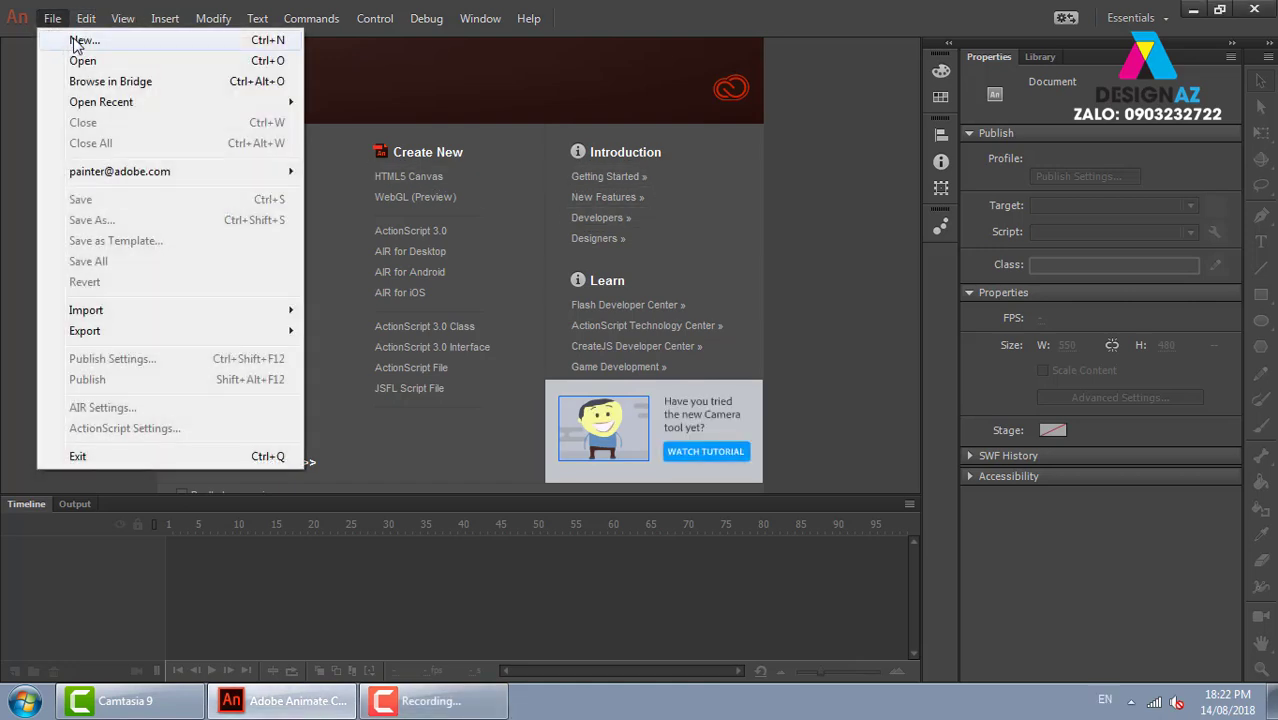
left_click(74, 44)
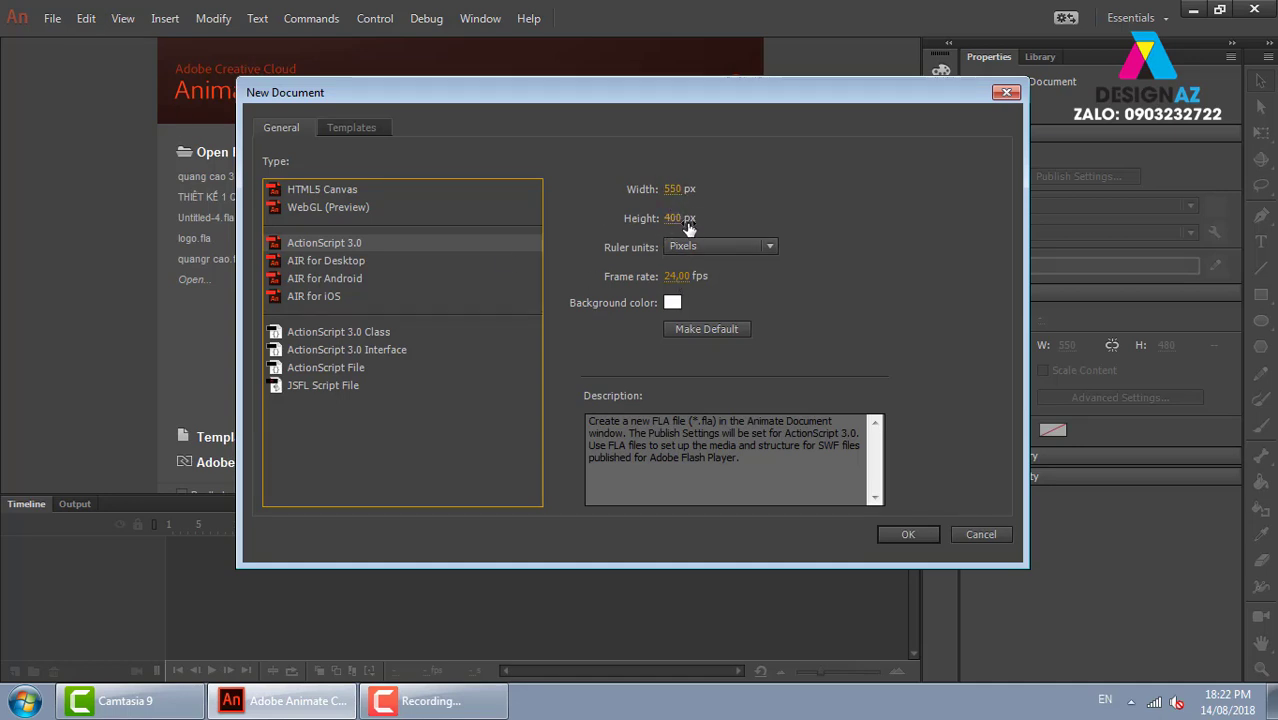
left_click(908, 535)
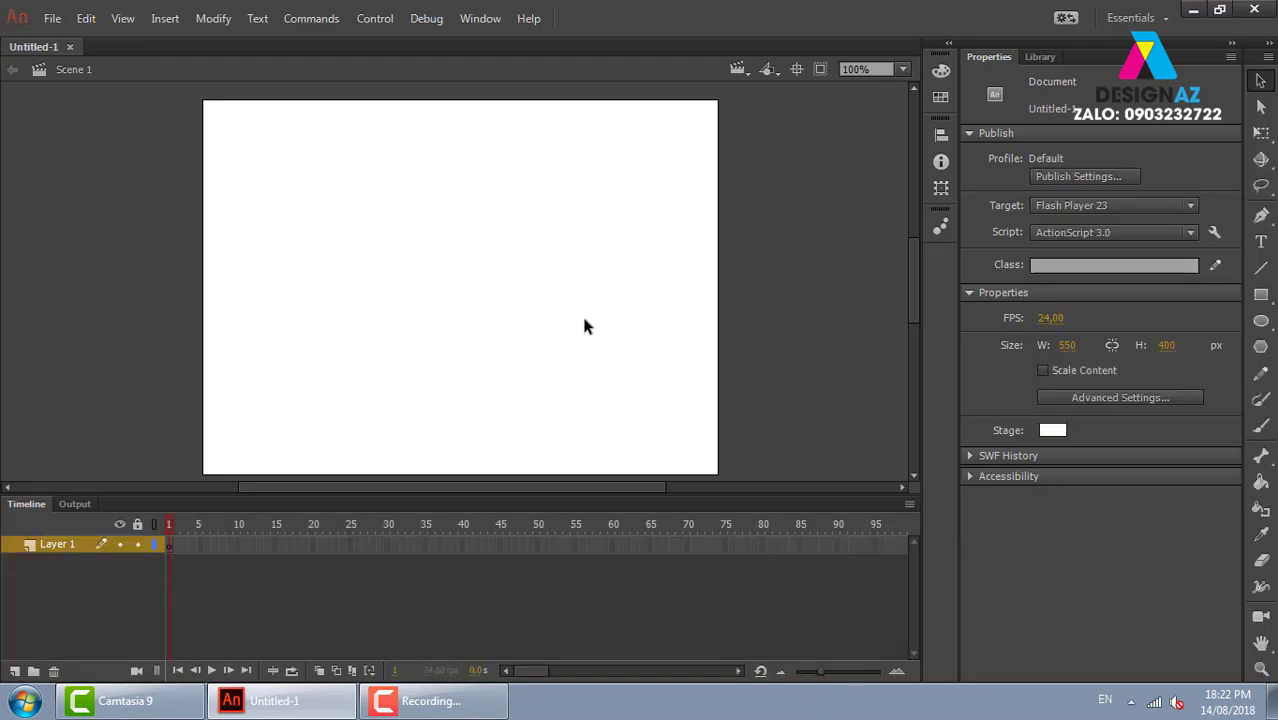
Step: Draw a red 165 × 165 square on the stage and nudge it slightly lower
left_click(1260, 295)
mouse_move(392, 201)
left_mouse_down()
mouse_move(534, 342)
mouse_move(556, 326)
mouse_move(542, 334)
mouse_move(547, 355)
left_mouse_up()
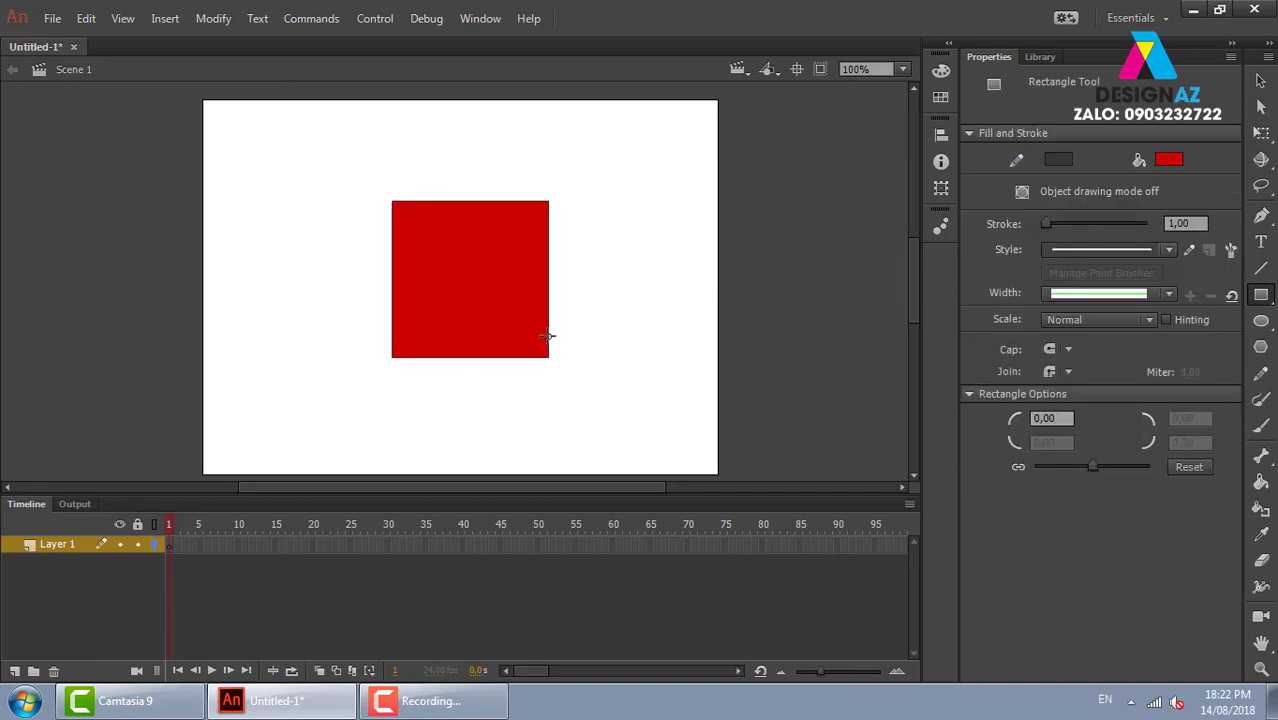
left_click(1260, 80)
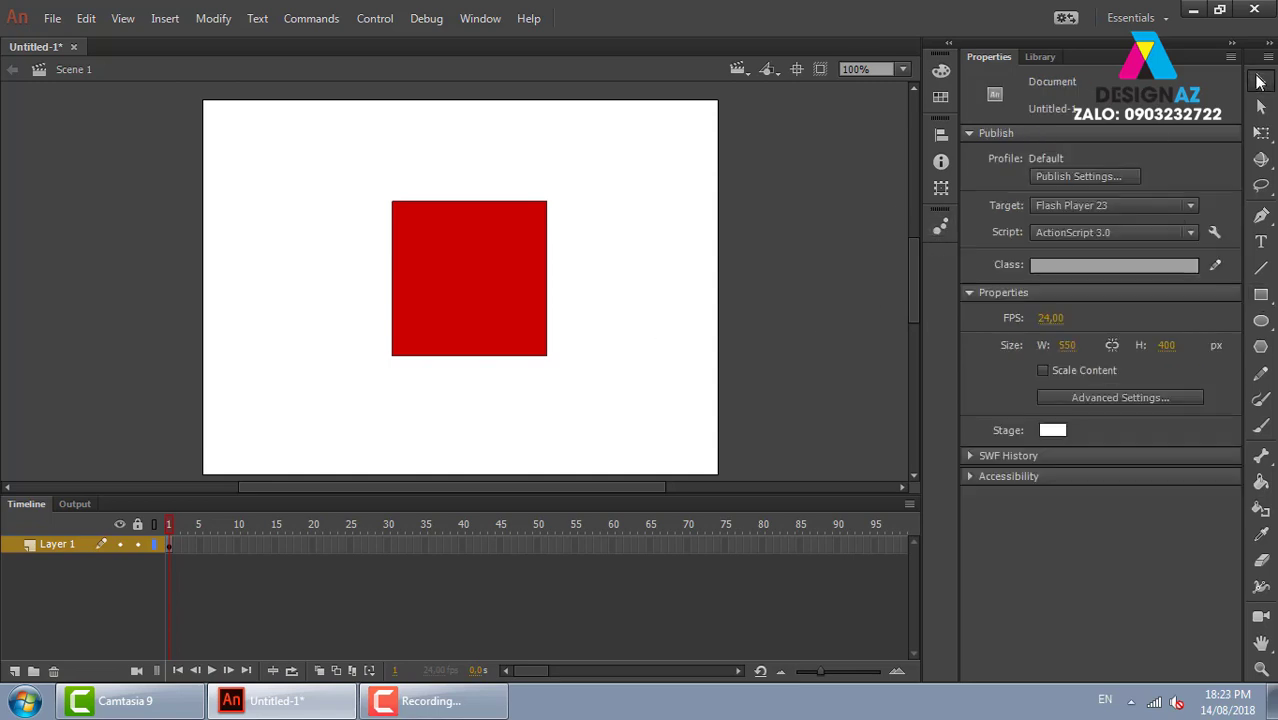
double_click(549, 354)
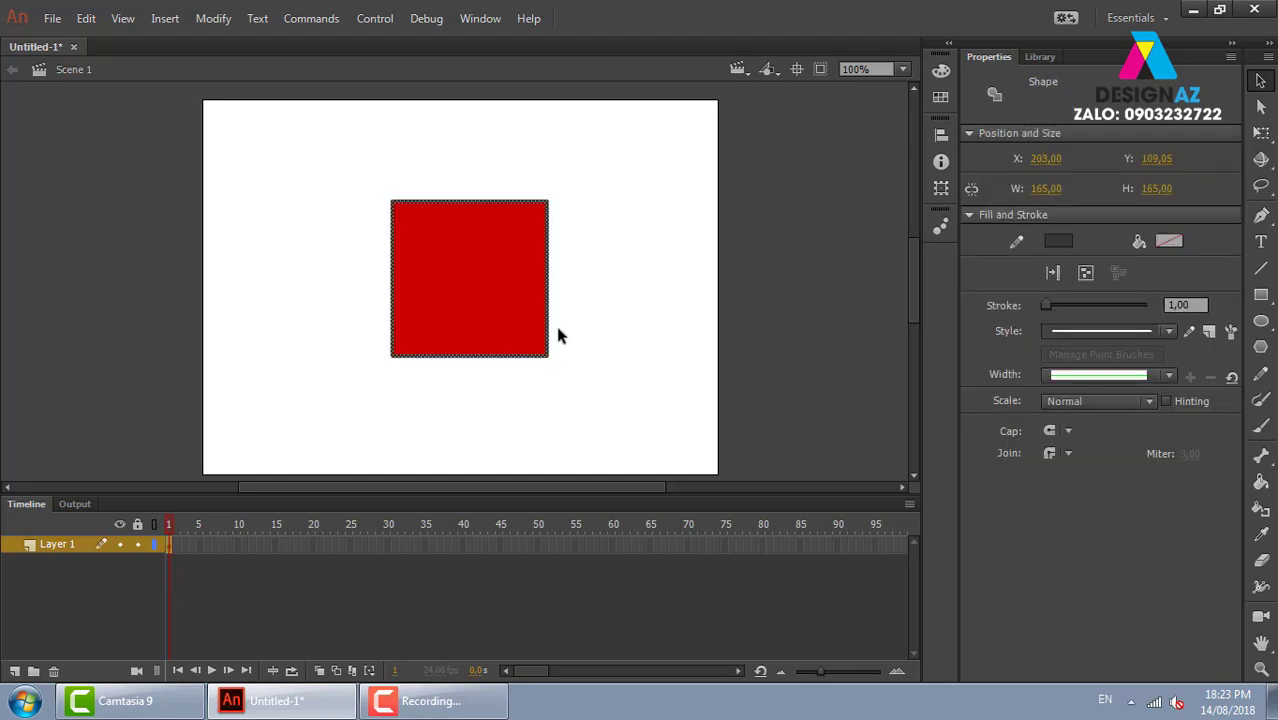
left_click(555, 321)
left_click_drag(485, 342, 500, 357)
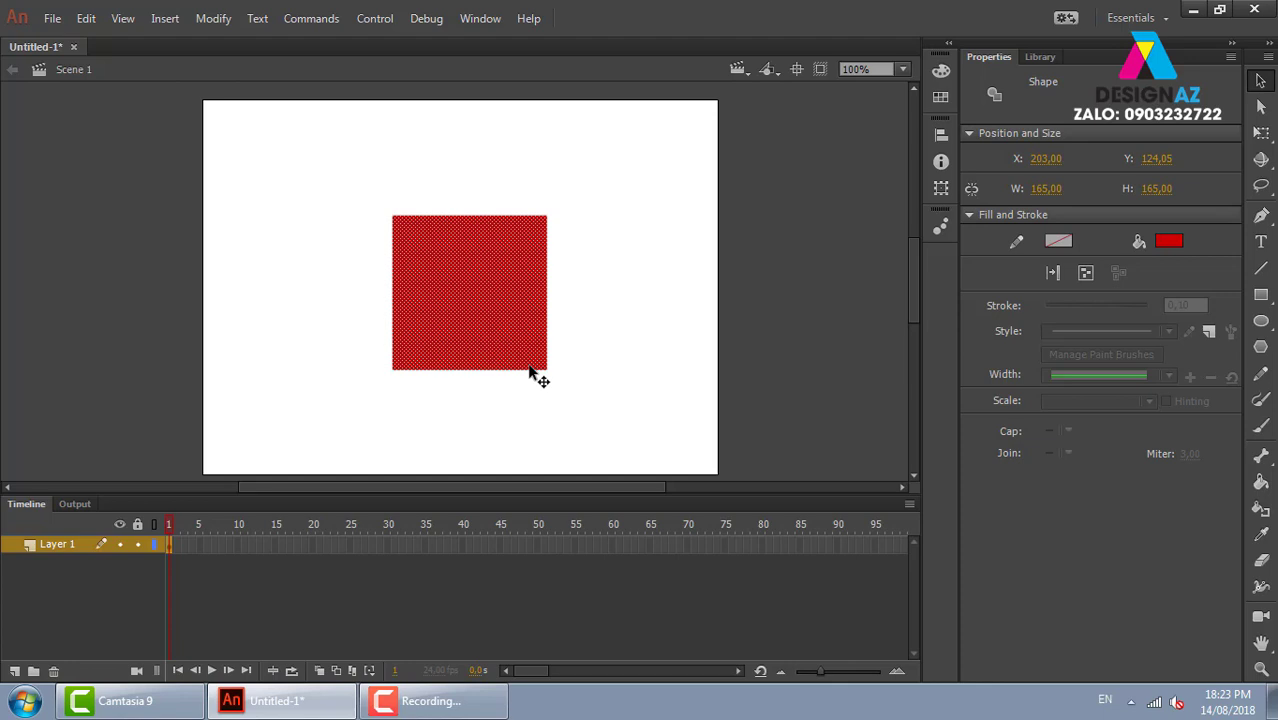
Step: Centre the square horizontally and vertically on the stage with the Align panel
key("ctrl+k")
left_click(775, 169)
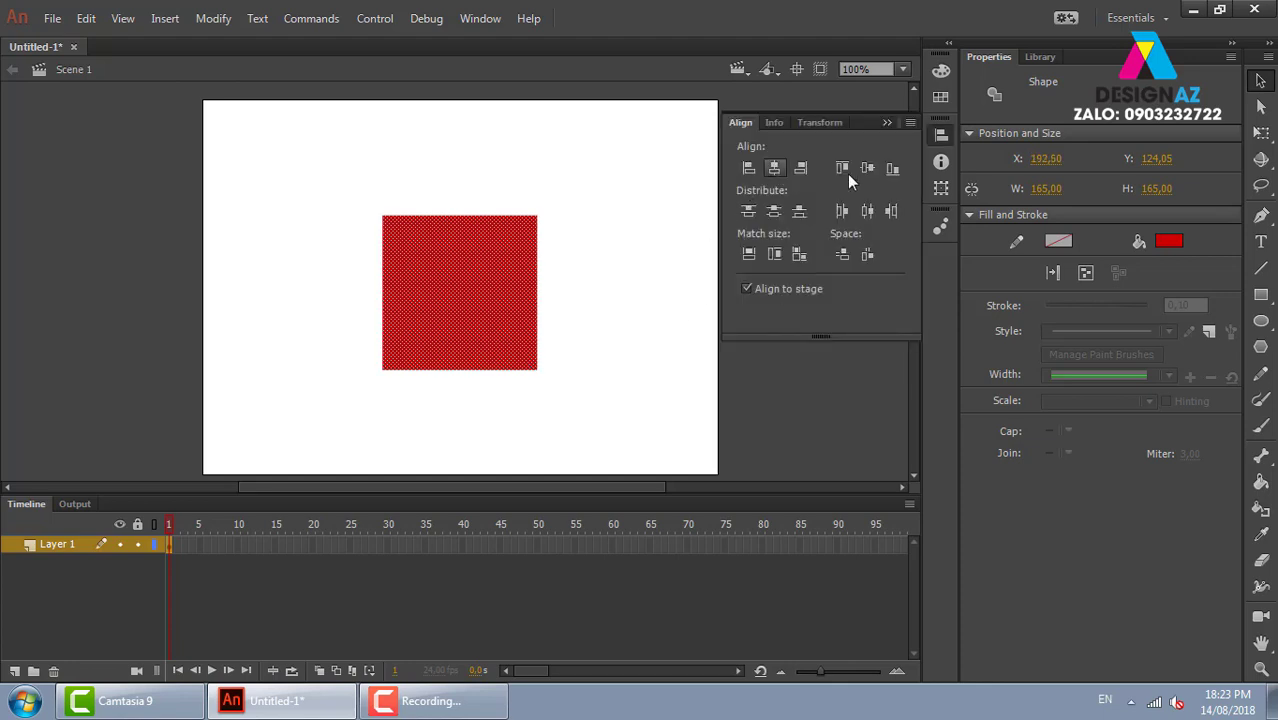
left_click(868, 168)
left_click(630, 285)
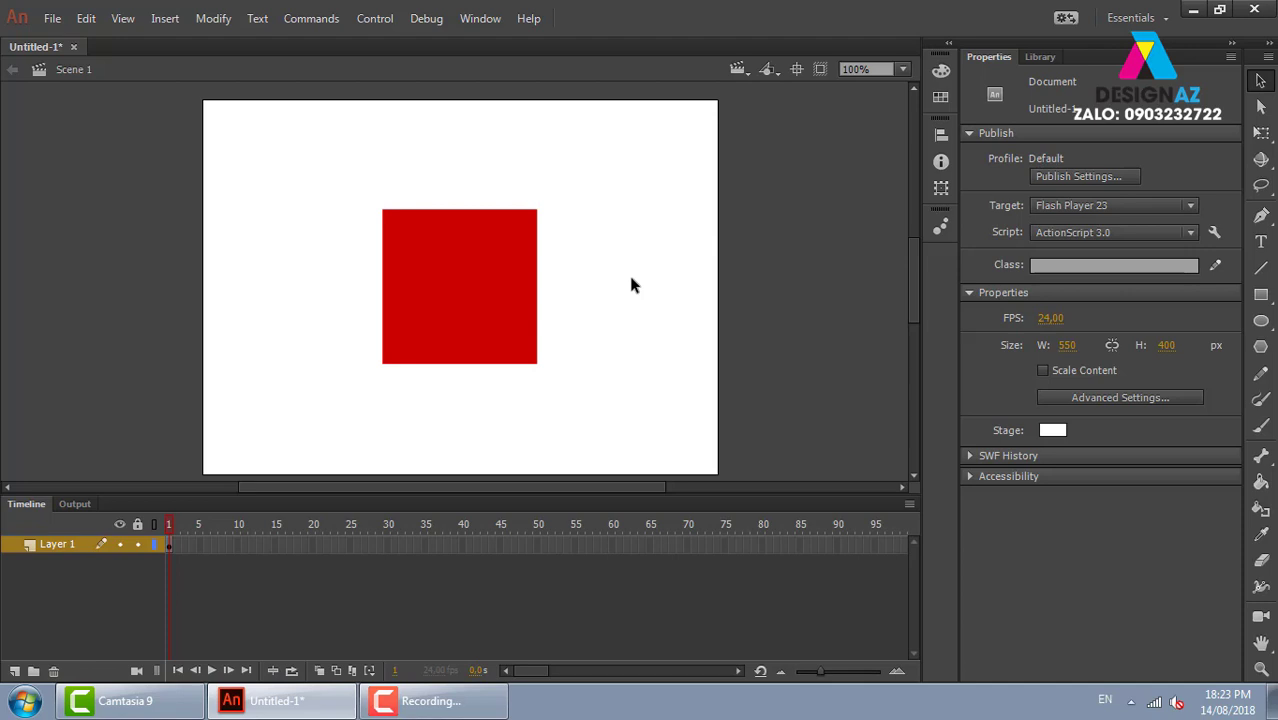
Step: Convert the red square into a Movie Clip symbol named 'con' via Modify > Convert to Symbol
left_click(452, 321)
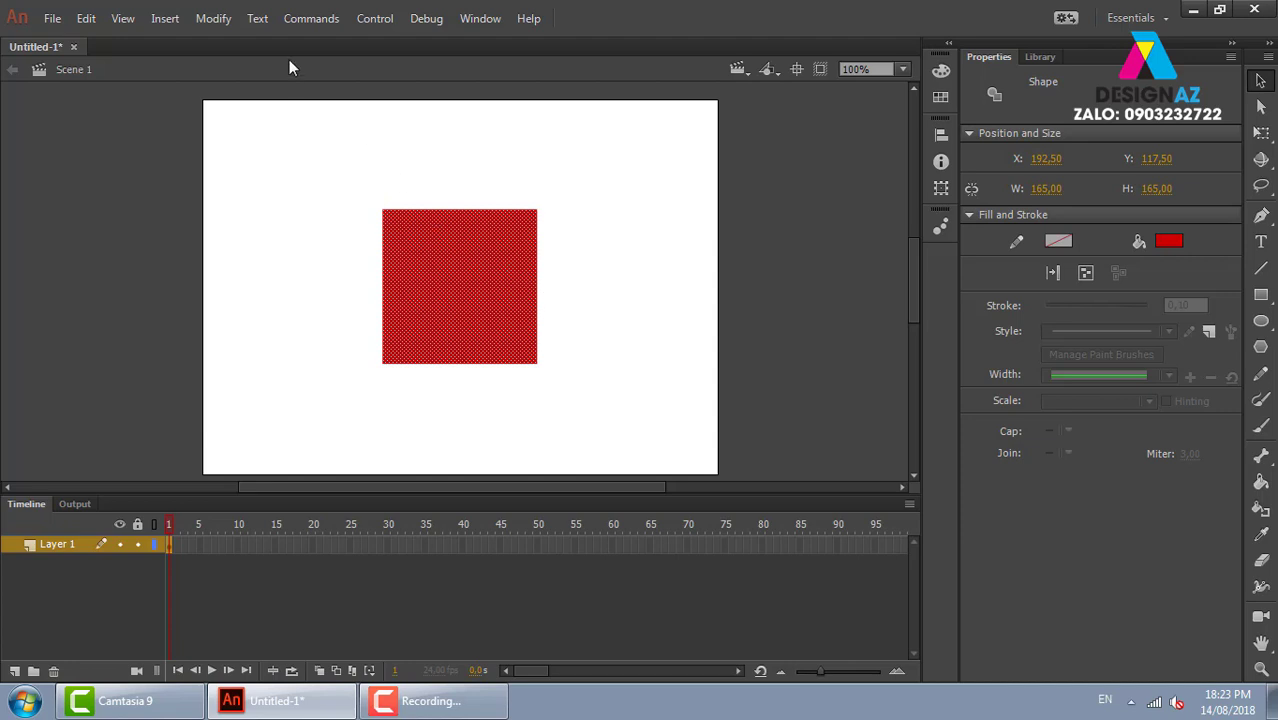
left_click(220, 22)
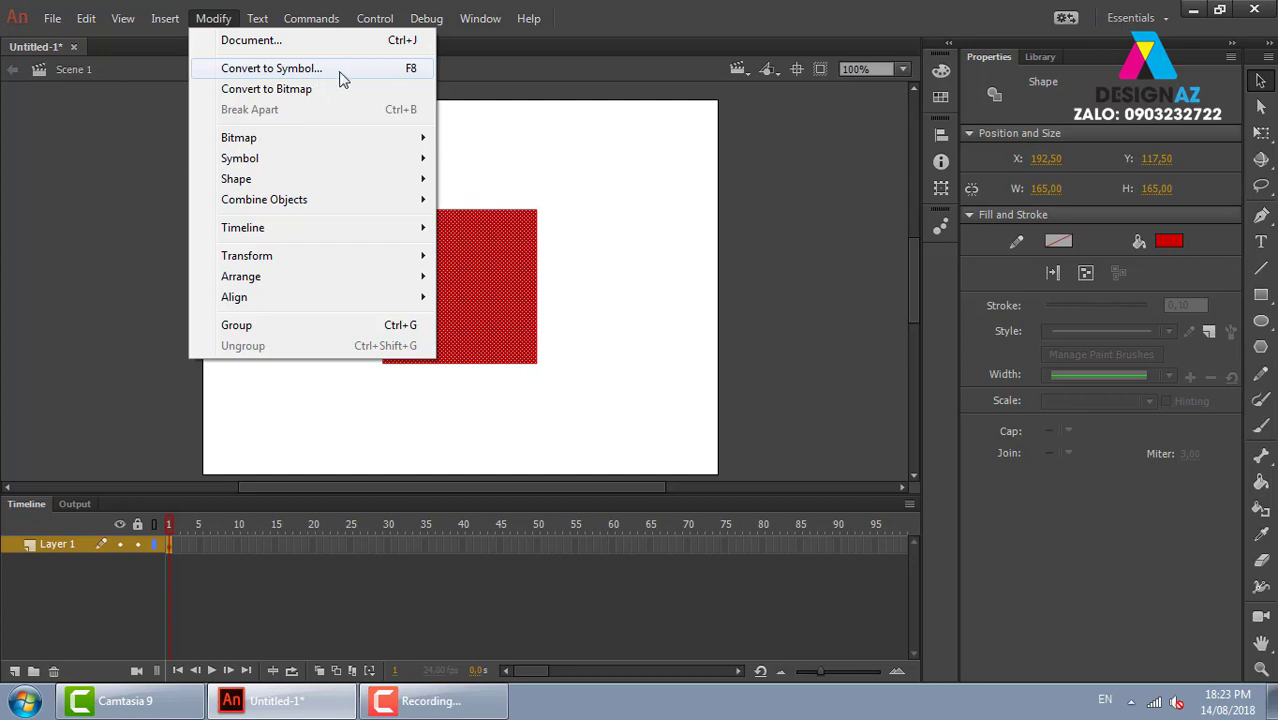
left_click(340, 77)
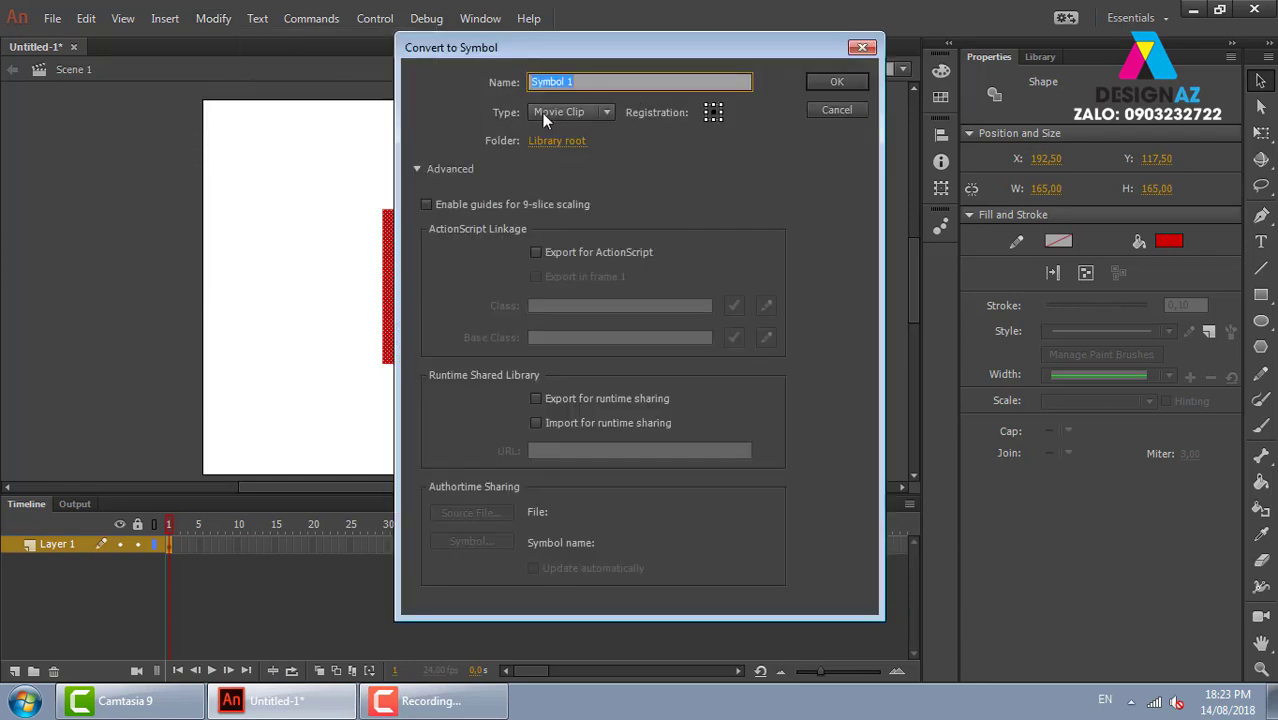
left_click(605, 112)
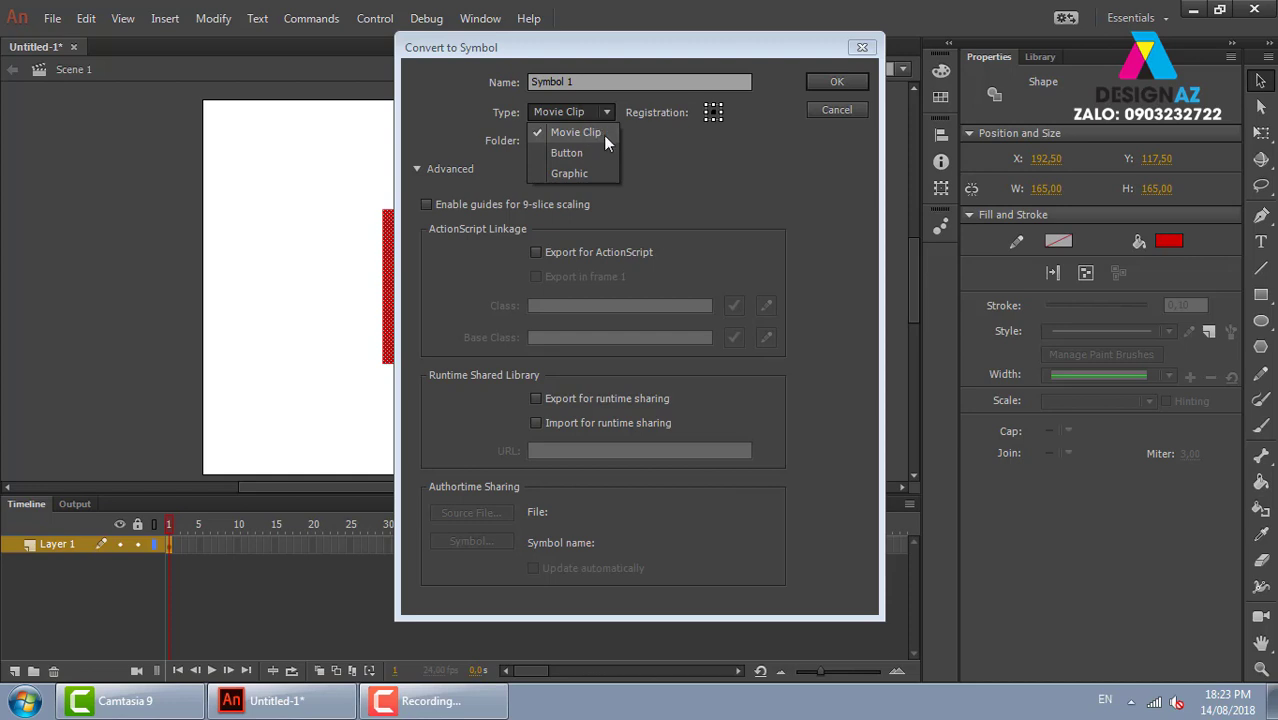
left_click(595, 132)
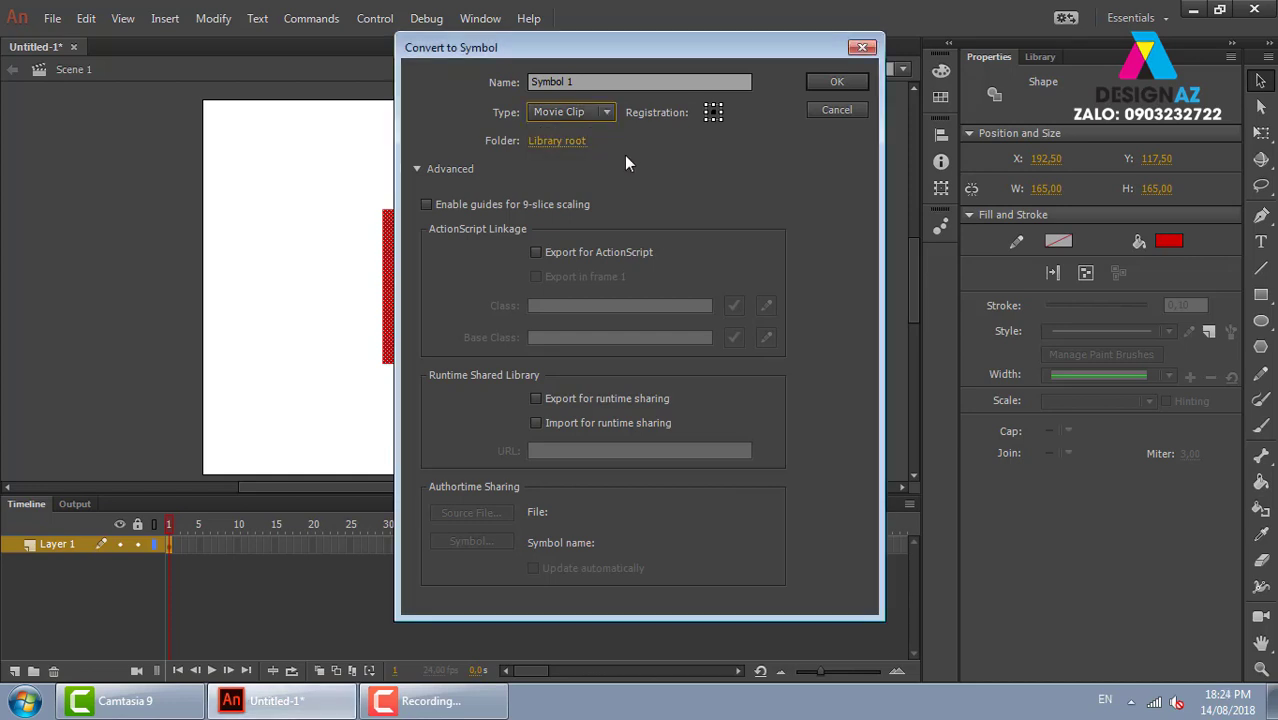
left_click(595, 82)
double_click(586, 82)
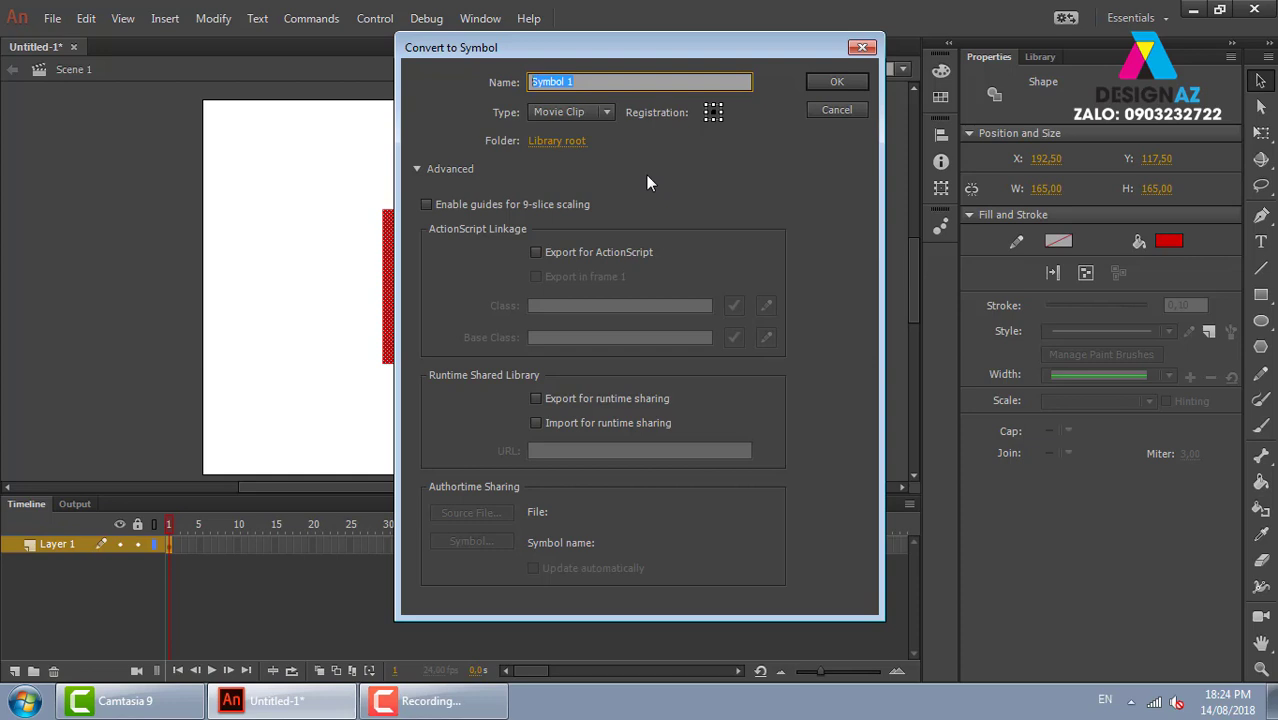
type("1")
key("BackSpace")
type("con")
left_click(845, 83)
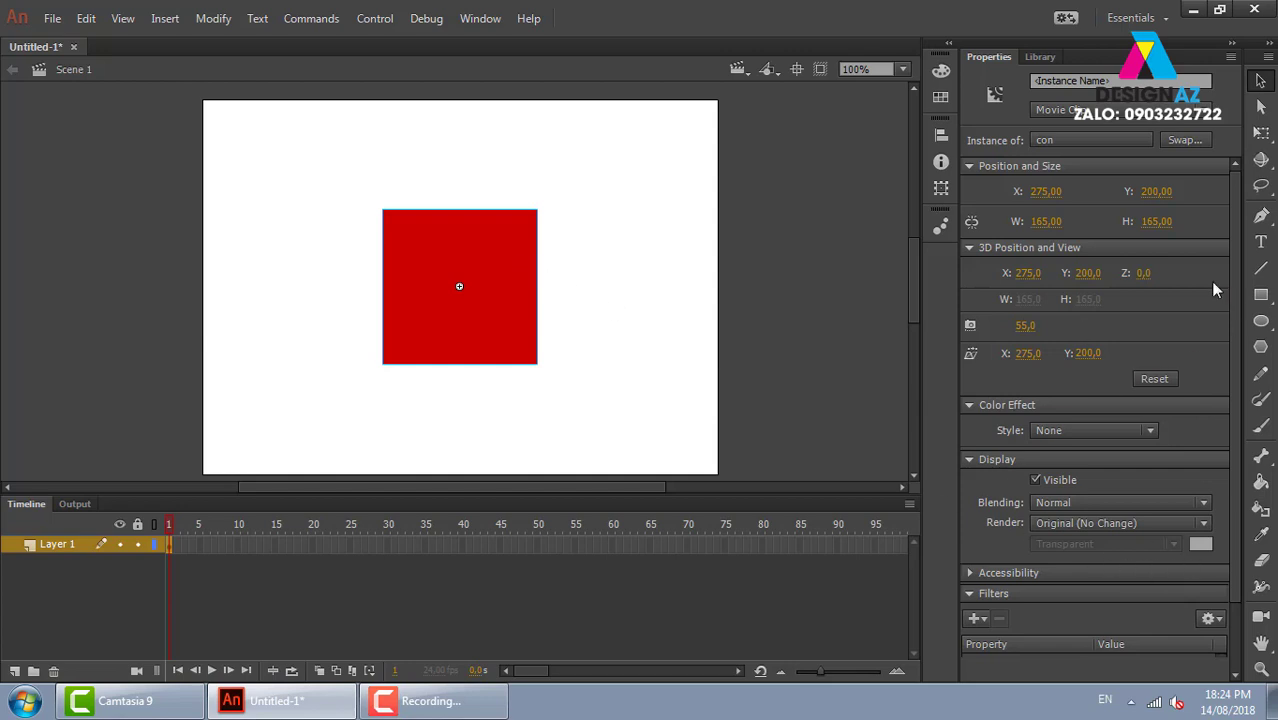
left_click_drag(508, 329, 494, 292)
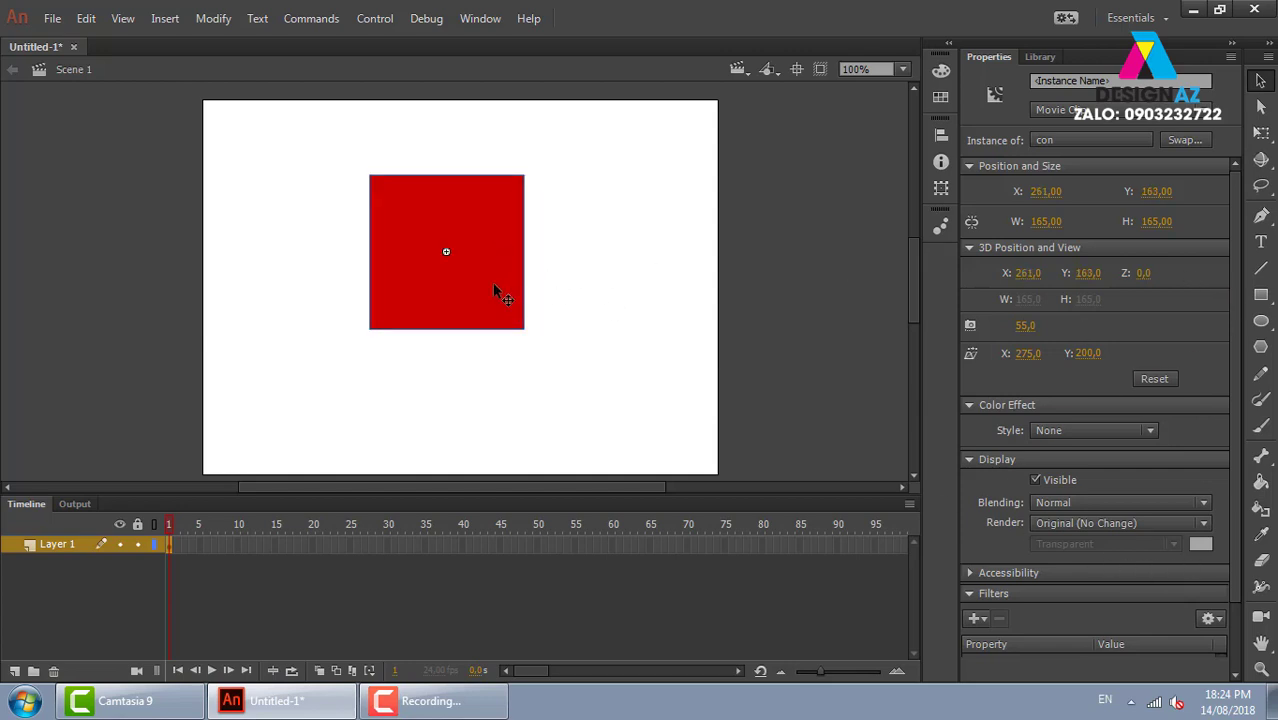
key("ctrl+z")
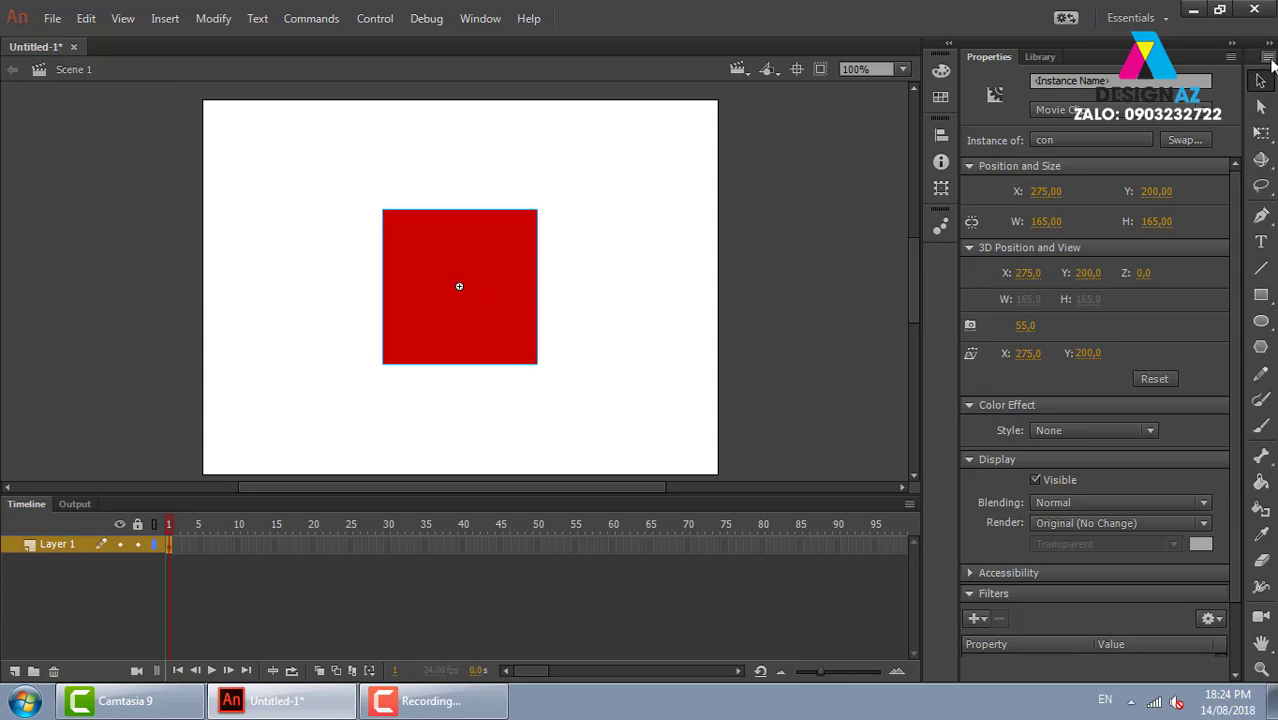
left_click_drag(1258, 48, 1160, 24)
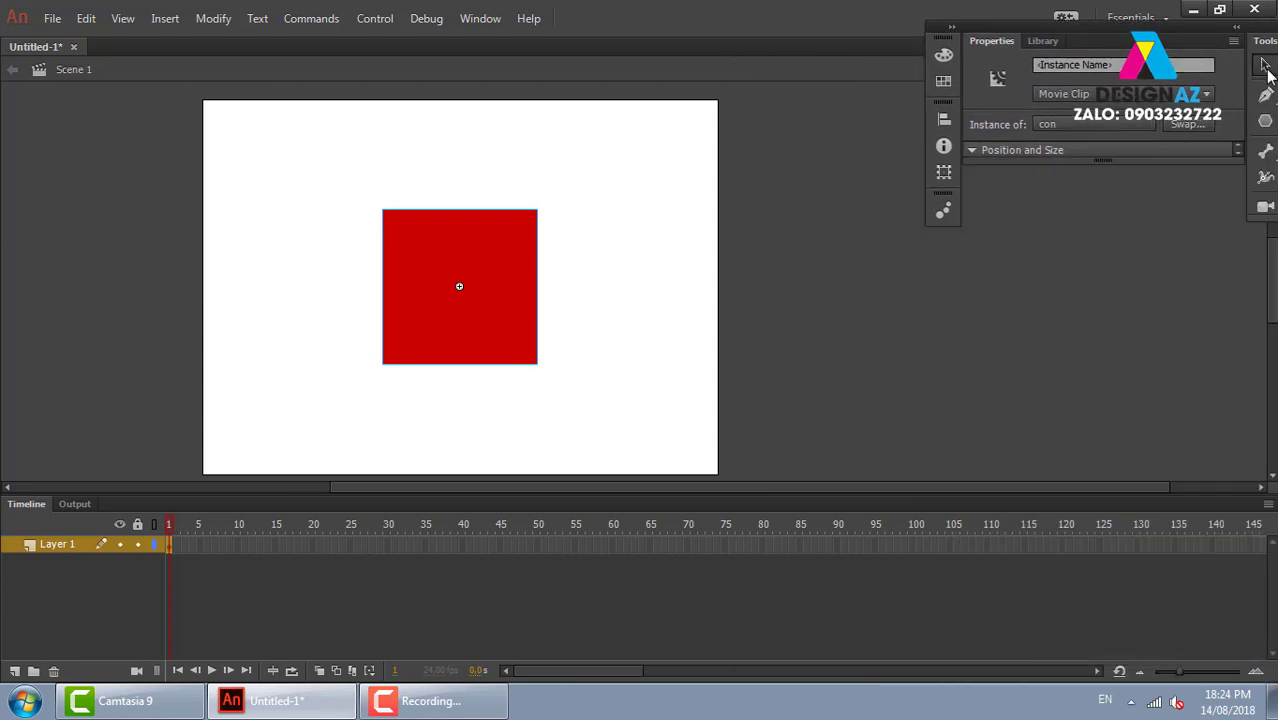
left_click(1160, 20)
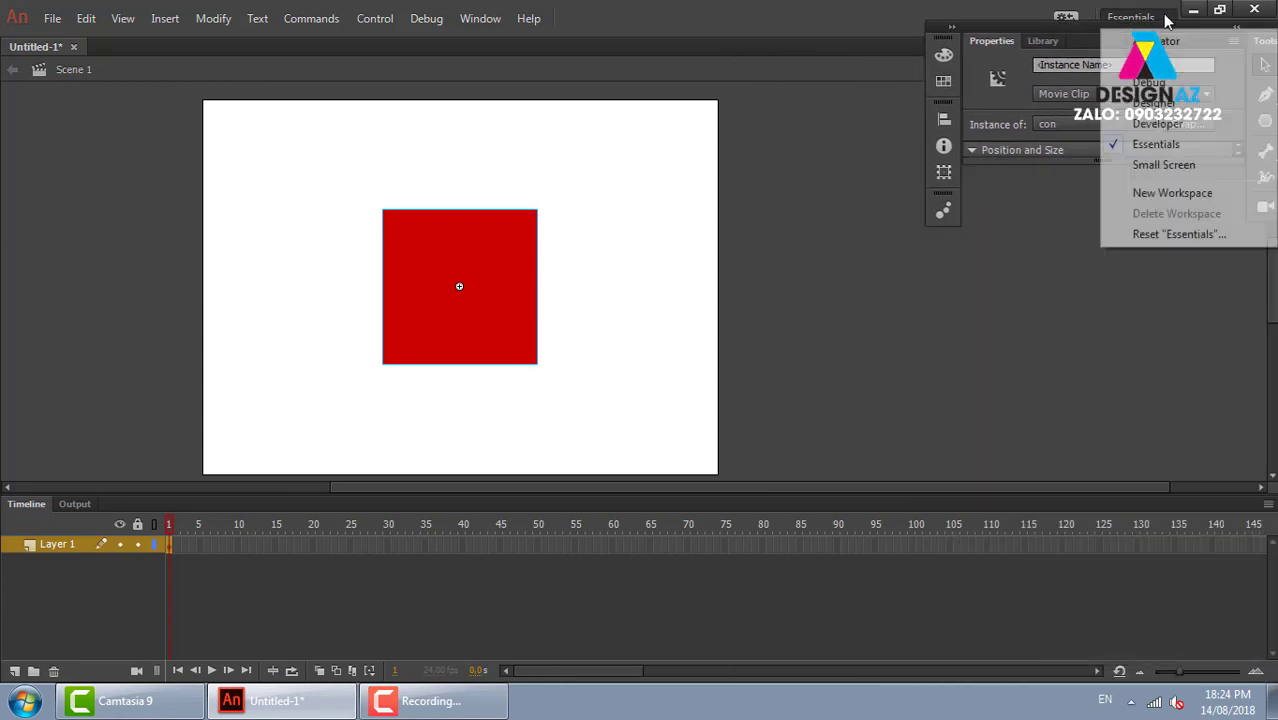
left_click(1171, 234)
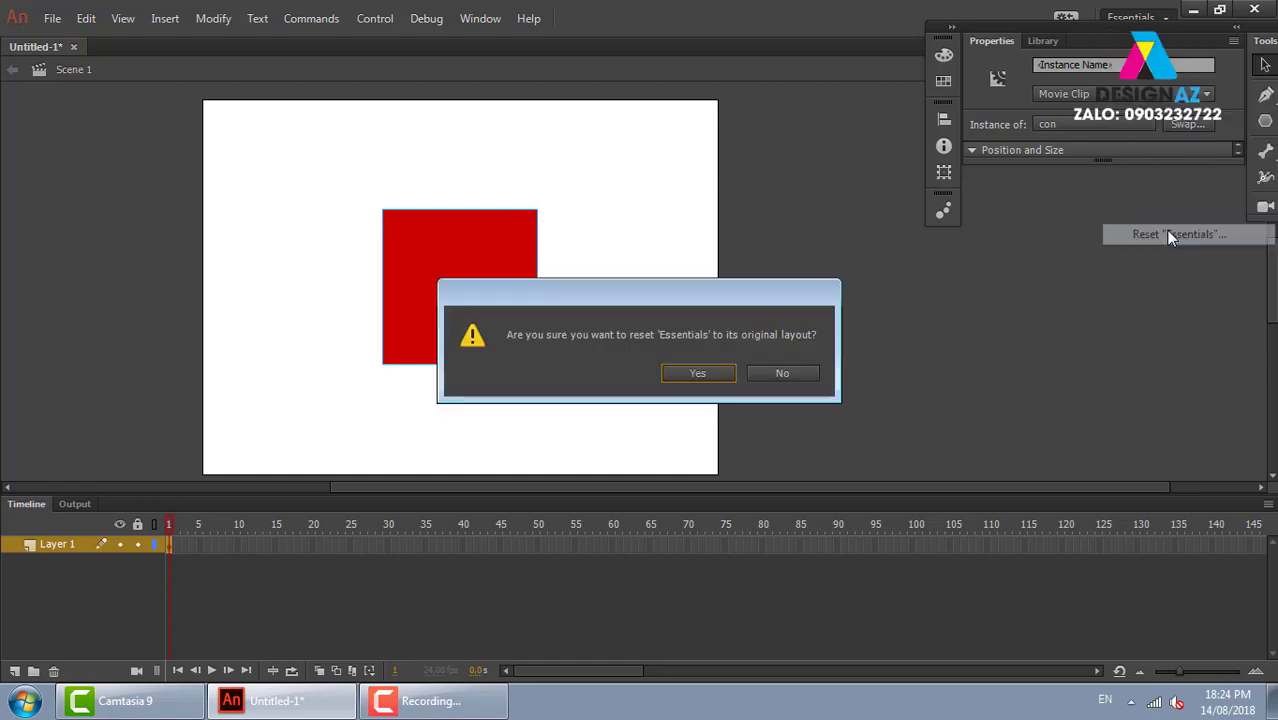
left_click(685, 372)
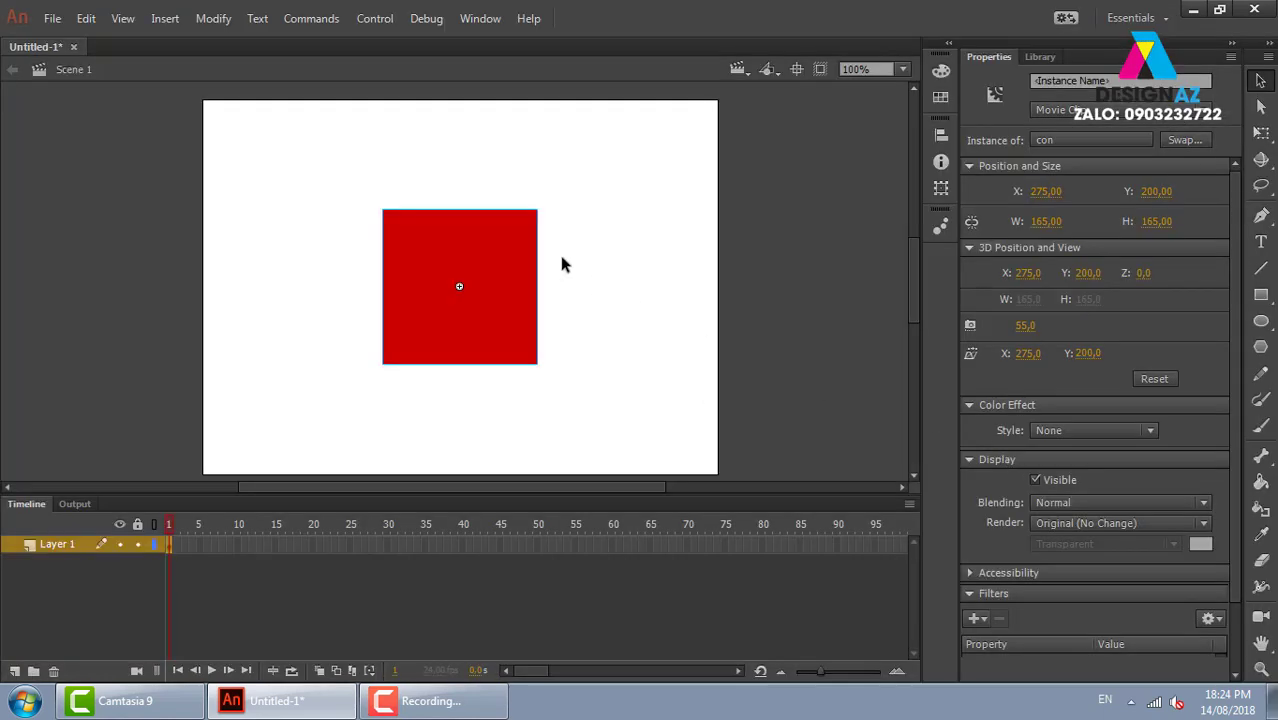
left_click(460, 288)
key("ctrl+Return")
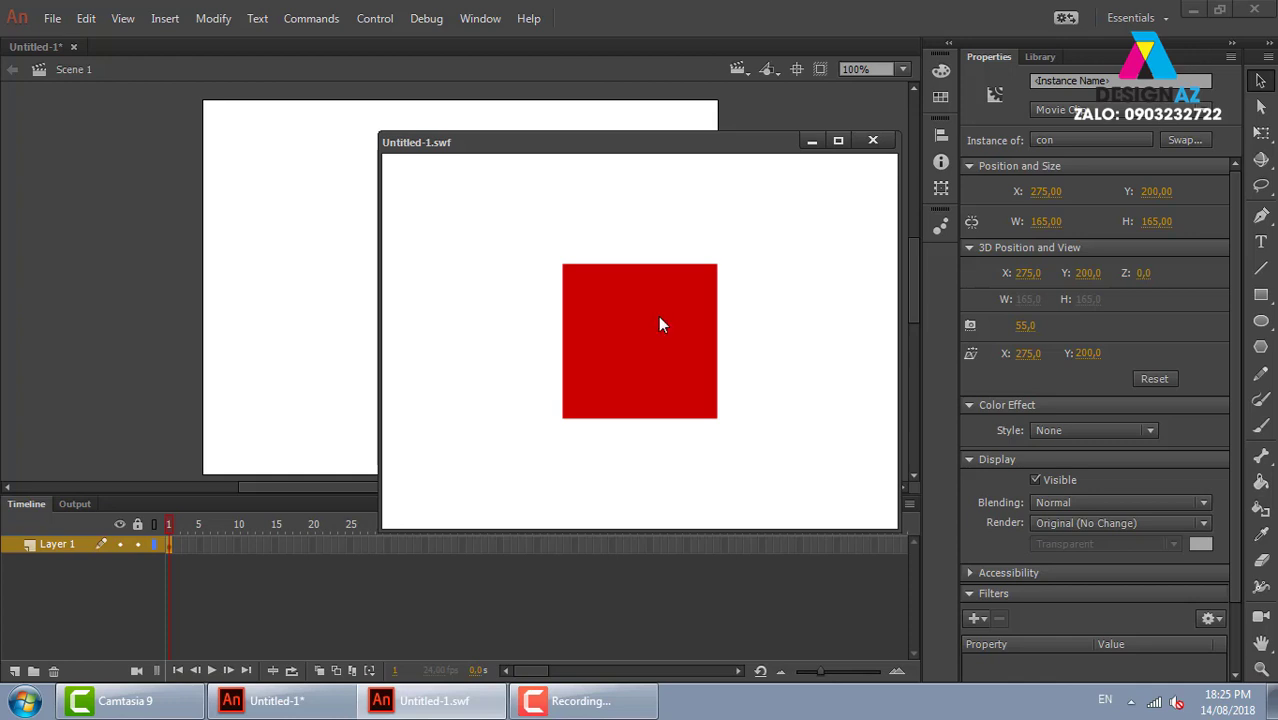
left_click(873, 141)
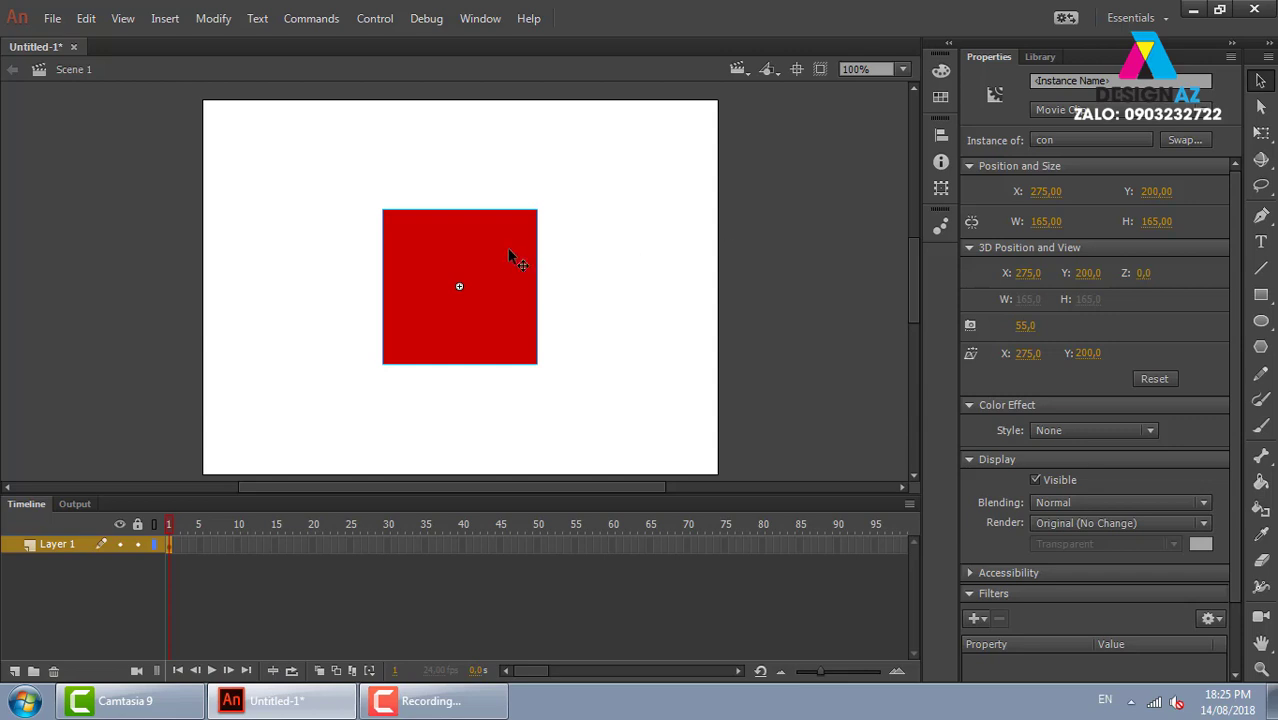
Step: Cancel a Convert to Symbol attempt, then enter the con movie clip to edit its square
left_click(213, 20)
left_click(300, 66)
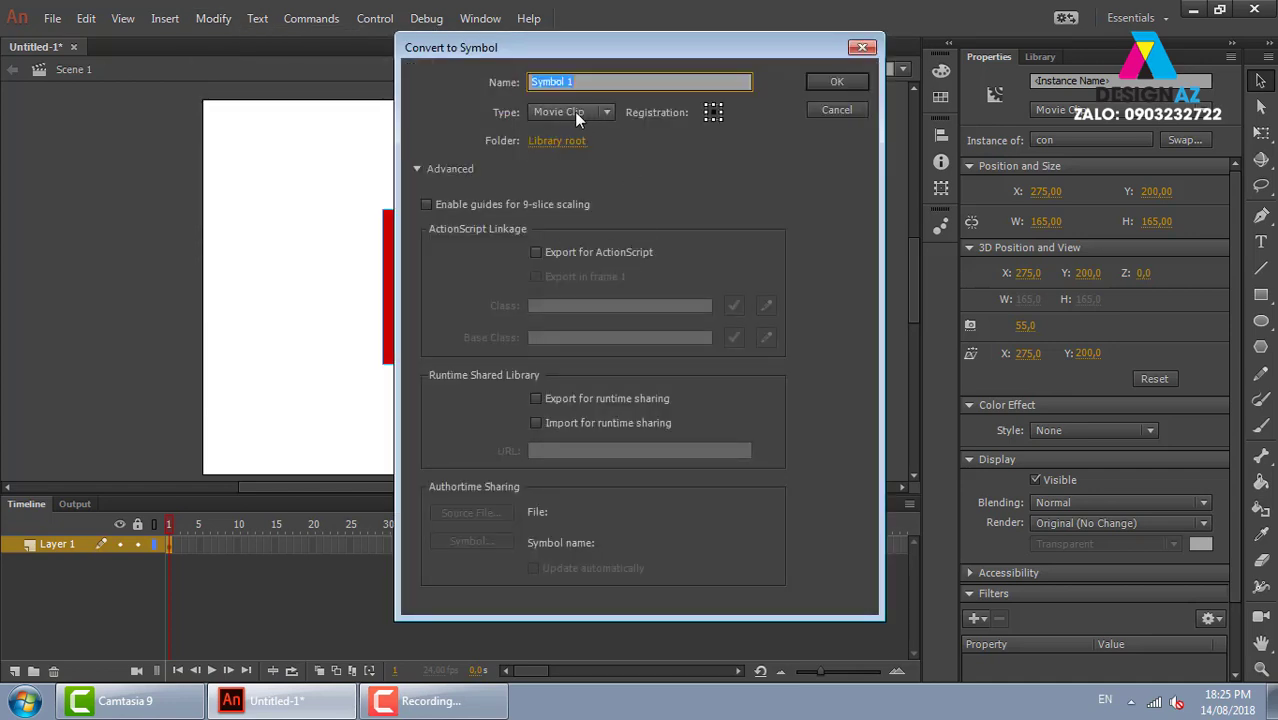
left_click(862, 48)
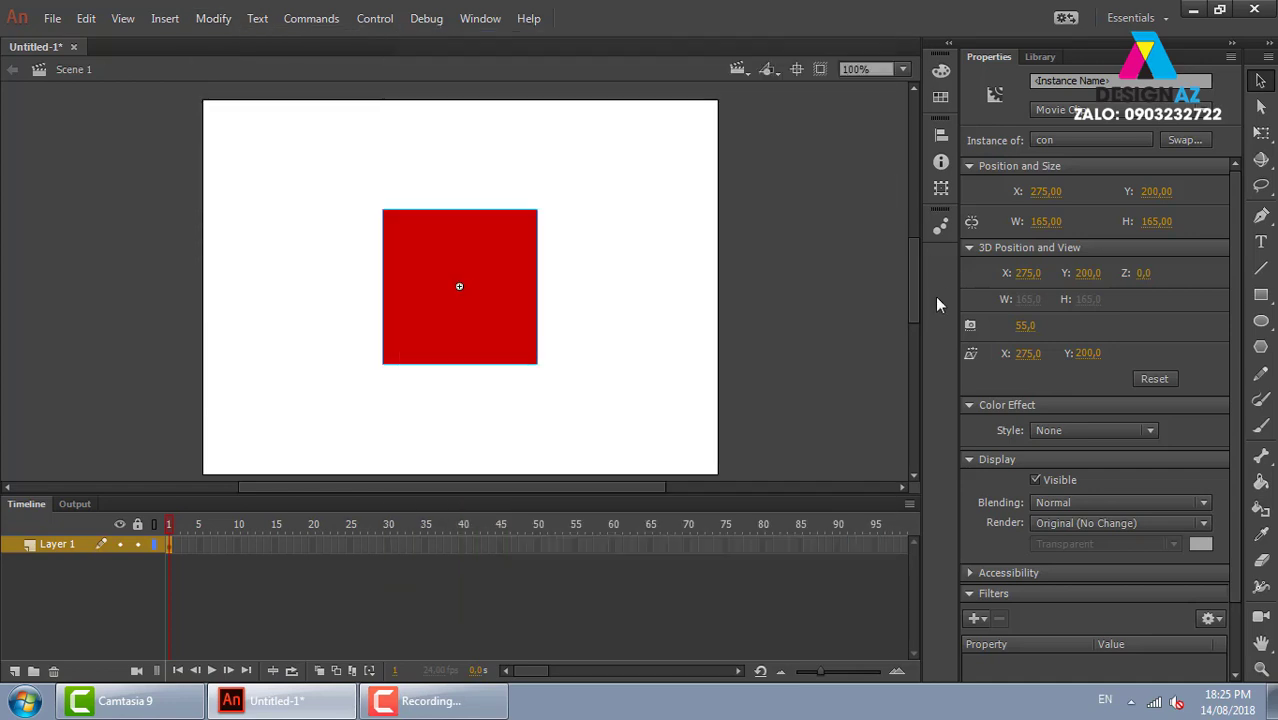
left_click(612, 297)
left_click(504, 311)
double_click(493, 291)
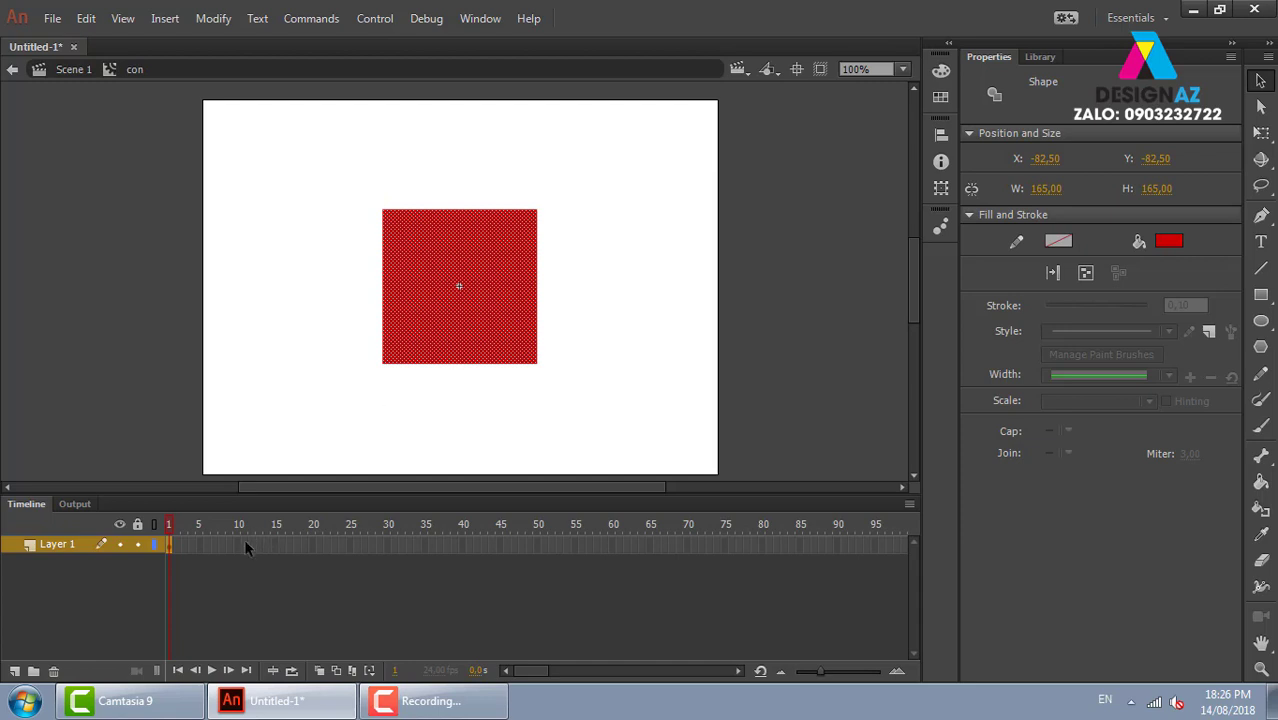
Step: Inside con, extend Layer 1 to frame 20 and add a classic tween across frames 1–20
left_click(73, 69)
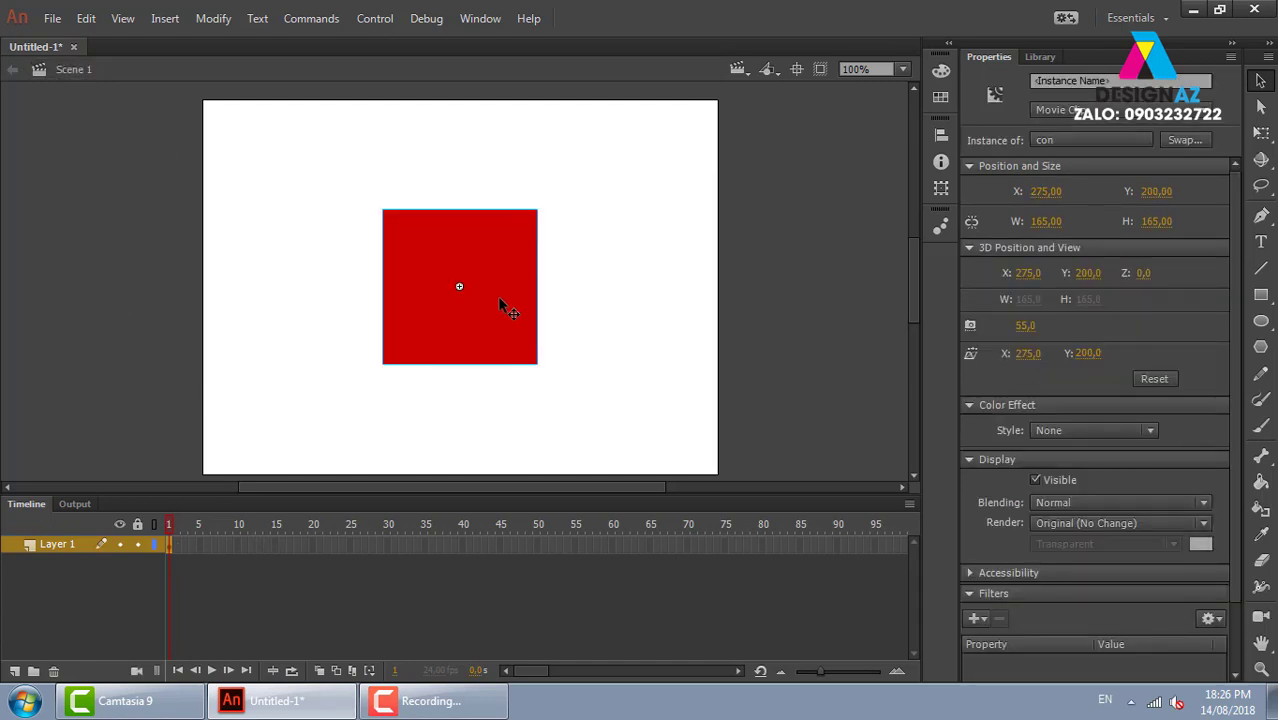
double_click(499, 300)
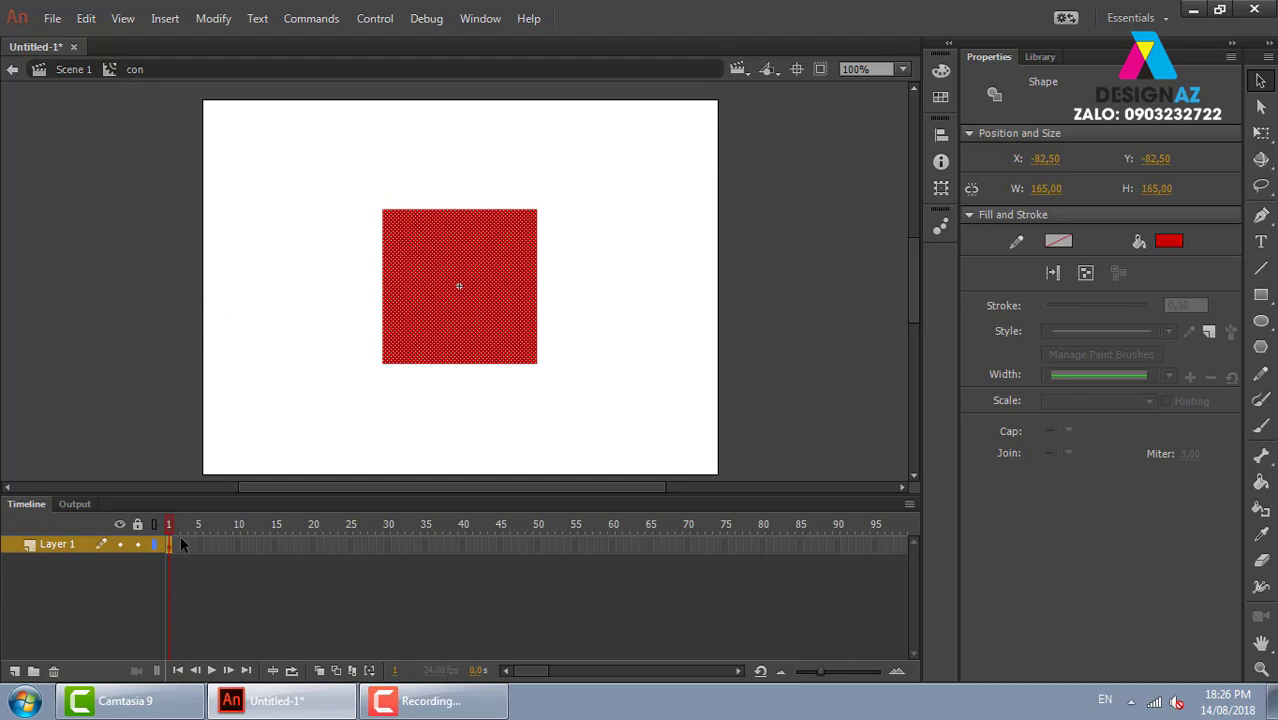
left_click(313, 546)
key("F5")
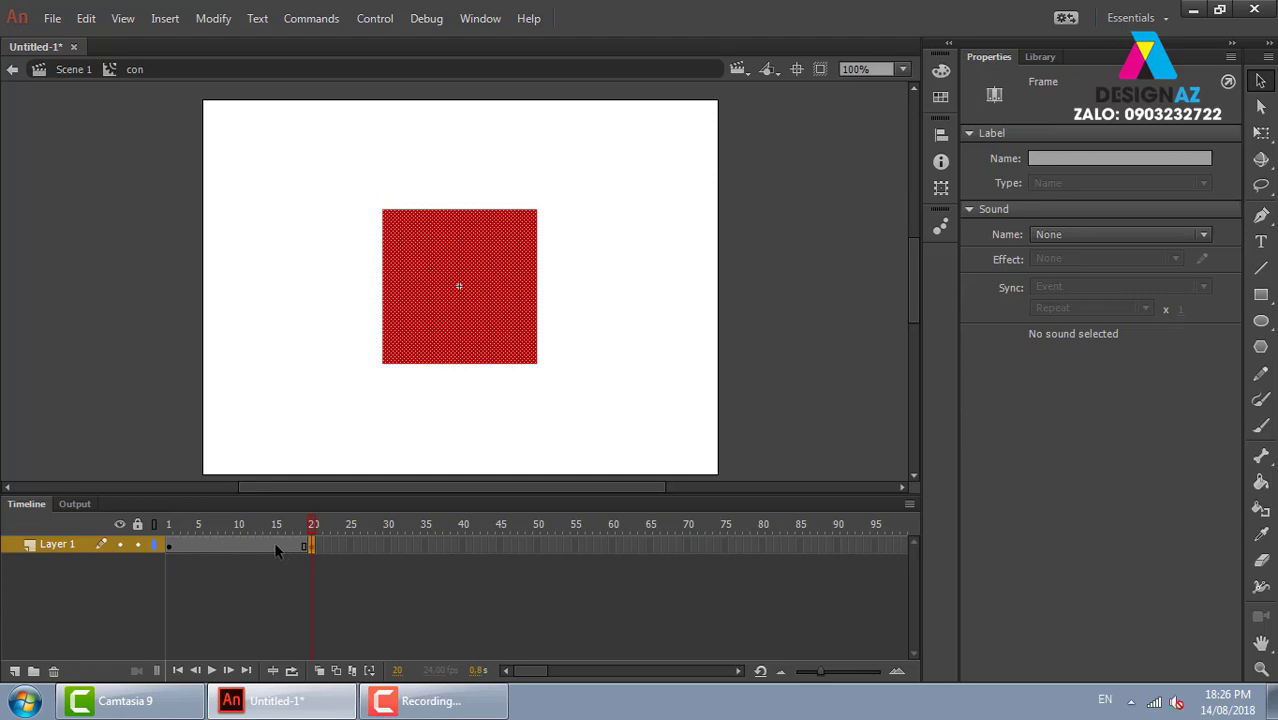
right_click(276, 548)
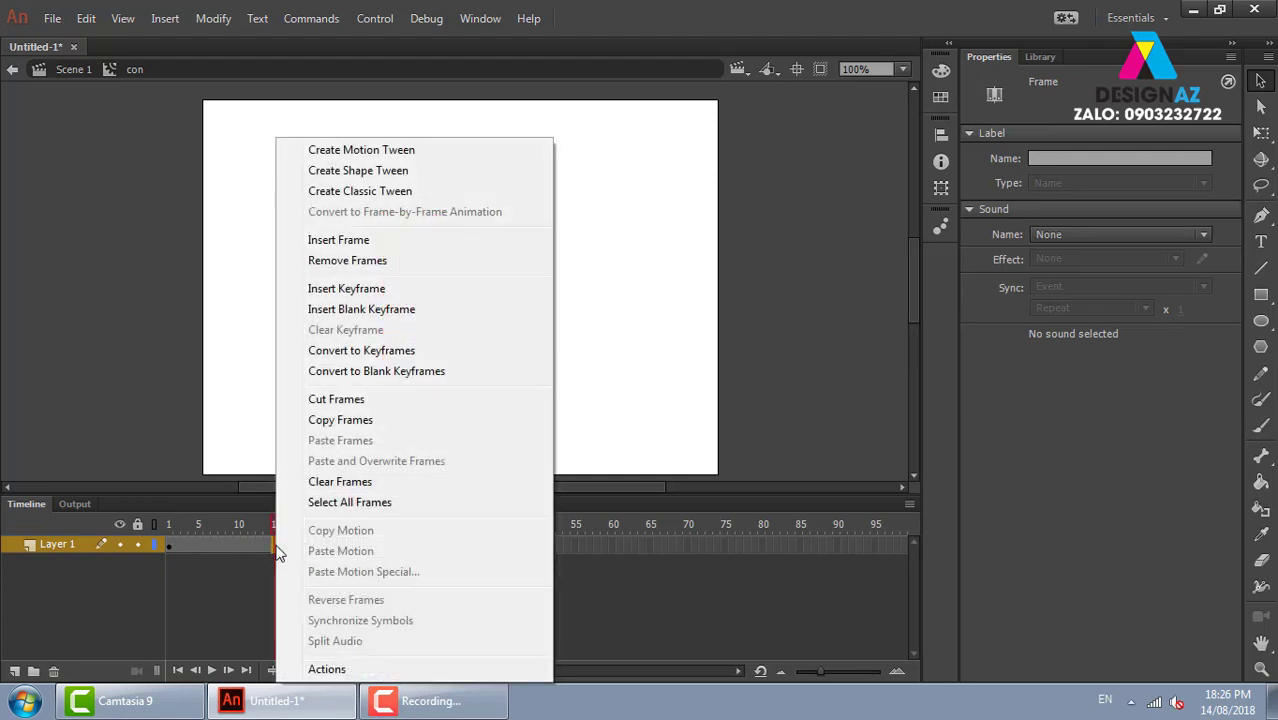
left_click(371, 191)
Step: Shrink the square on frame 1 to 77 × 77 with Free Transform, then return to Scene 1
left_click(168, 547)
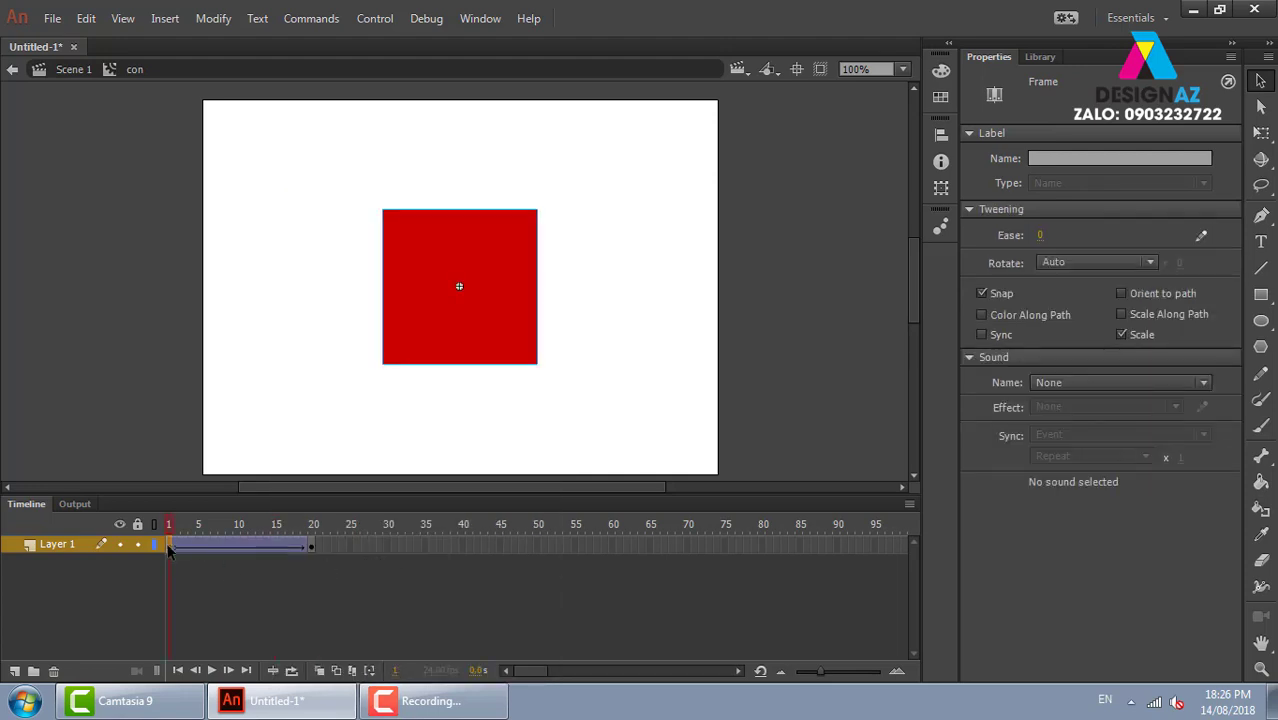
left_click(510, 268)
key("q")
left_click_drag(537, 210, 497, 250)
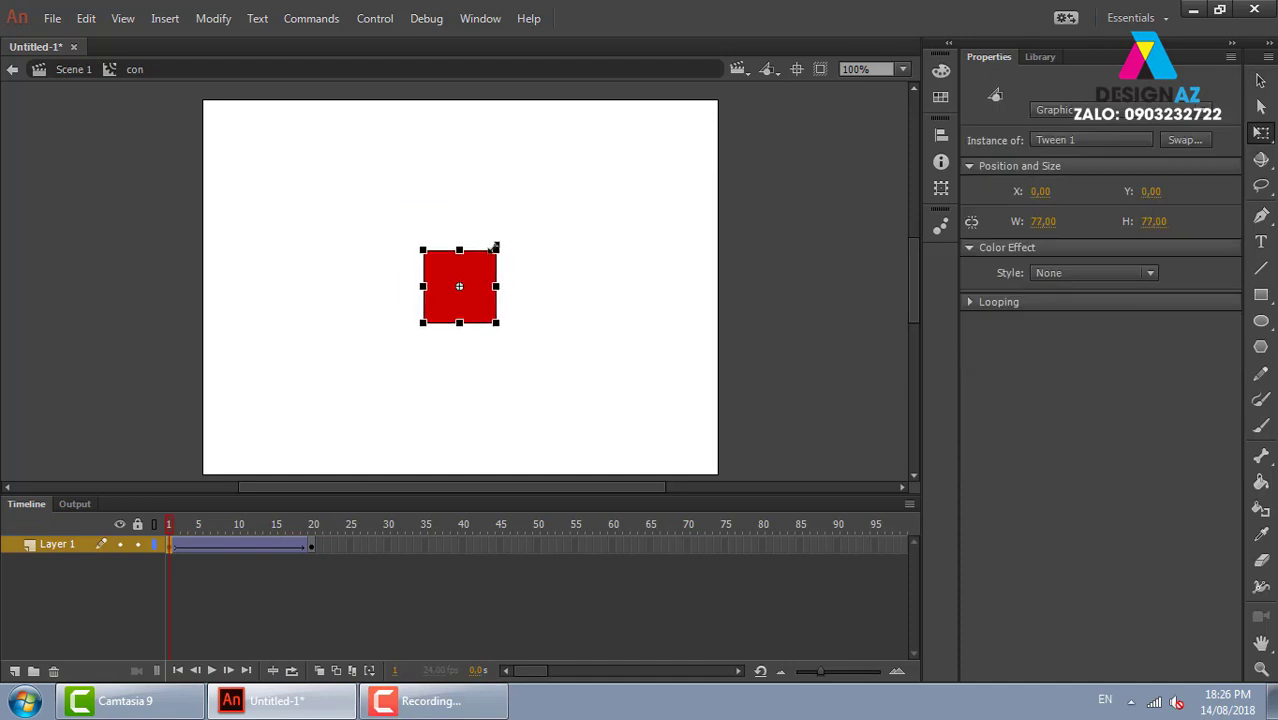
left_click(310, 548)
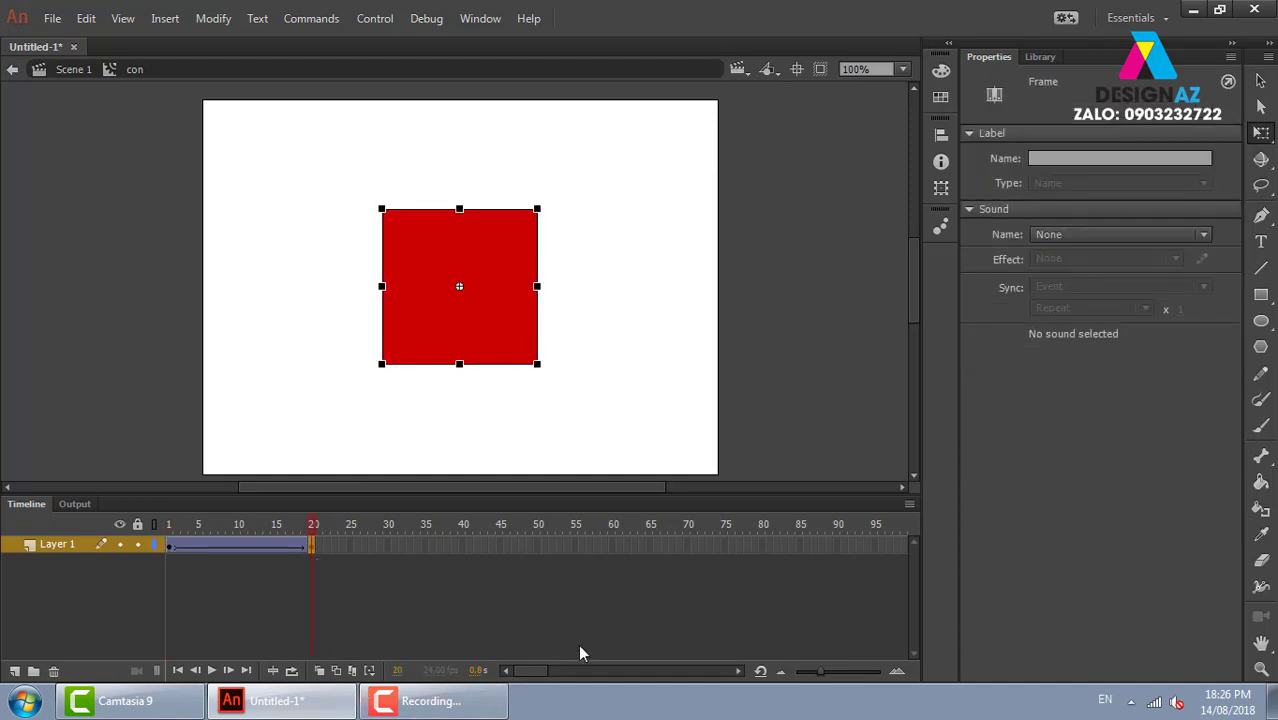
left_click(63, 72)
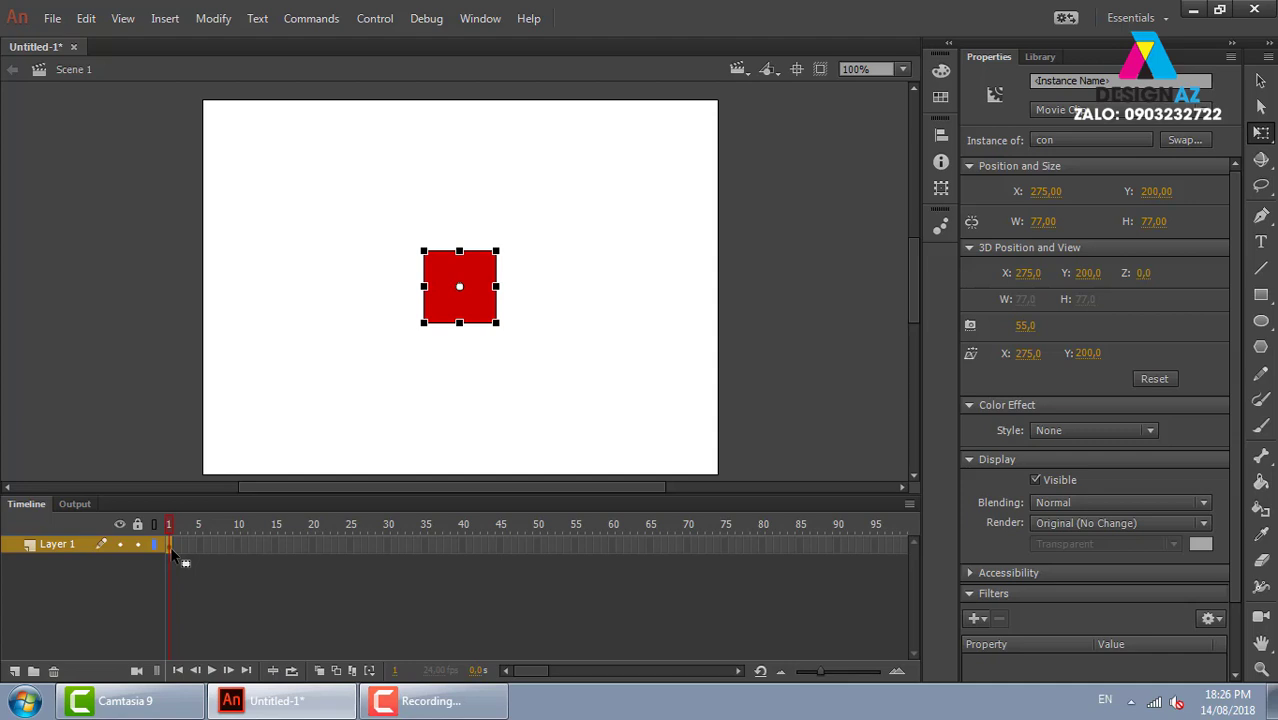
key("ctrl+Return")
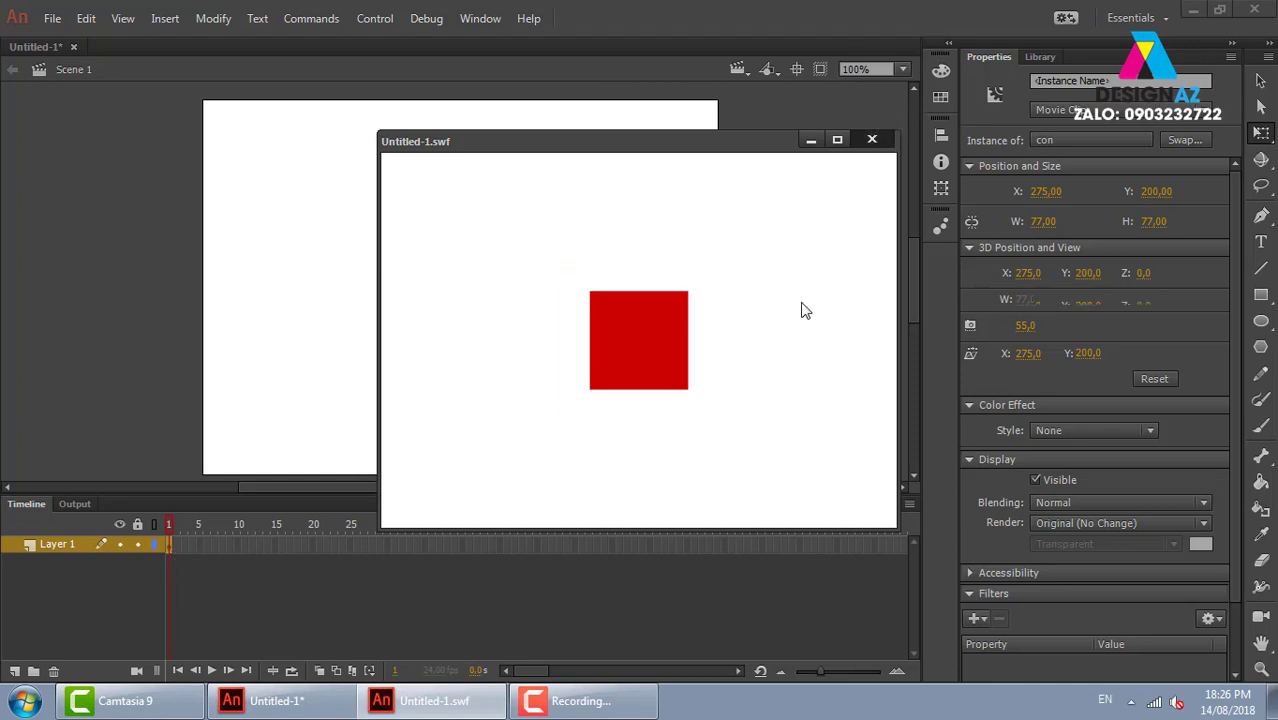
key("ctrl+w")
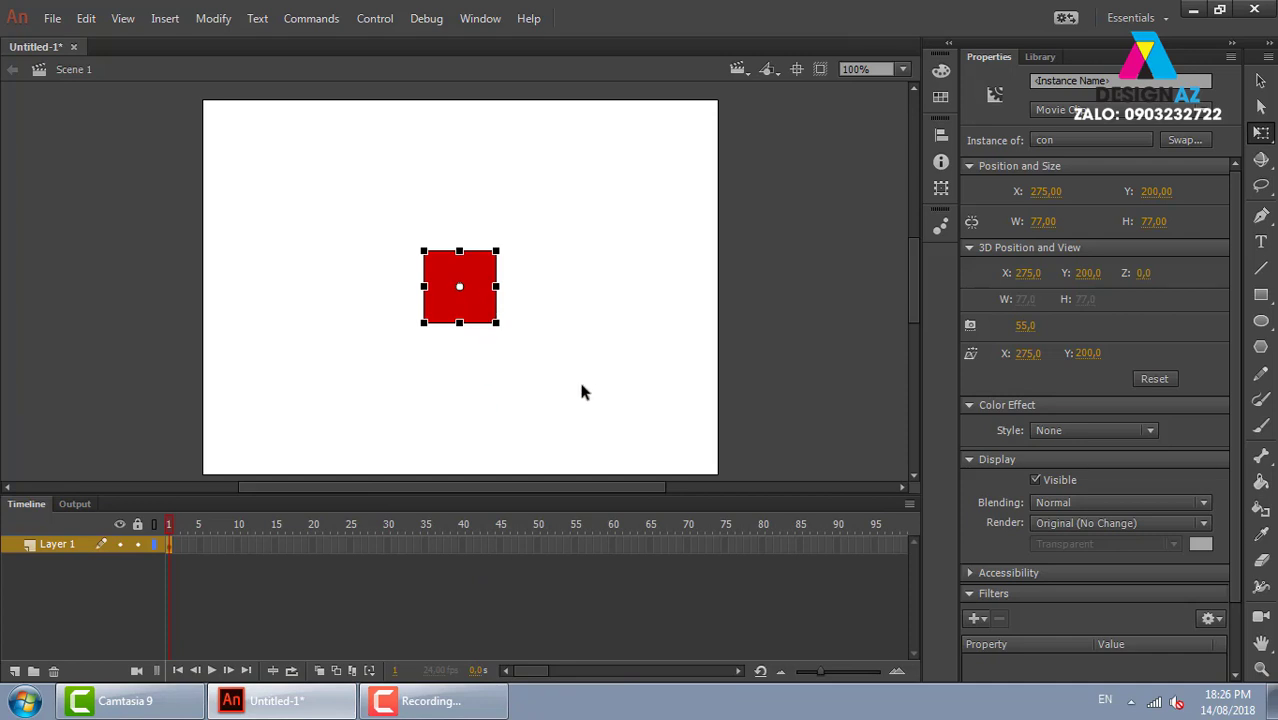
left_click(580, 400)
left_click(494, 275)
Step: Alt-drag a copy of the square to the upper right, shrink it to 21 × 21, and preview the SWF
left_click(1261, 81)
left_click(727, 210)
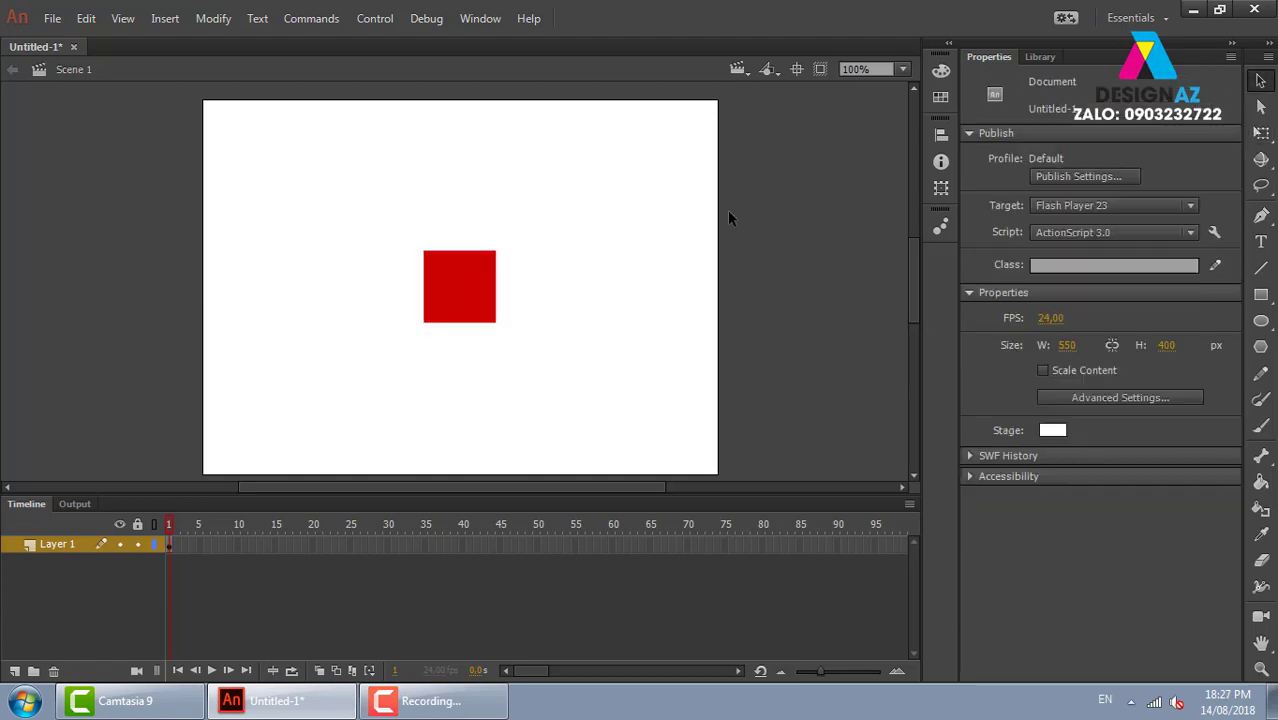
left_click(476, 306)
left_click(613, 218)
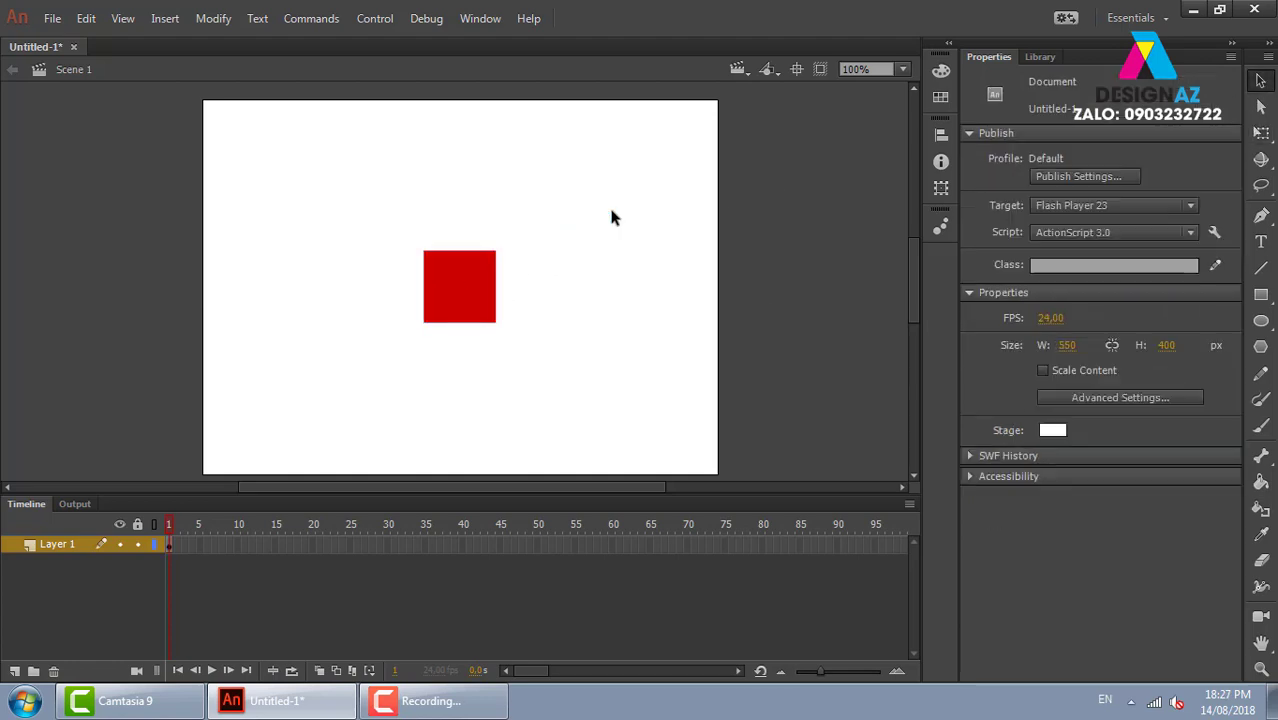
left_click(471, 301)
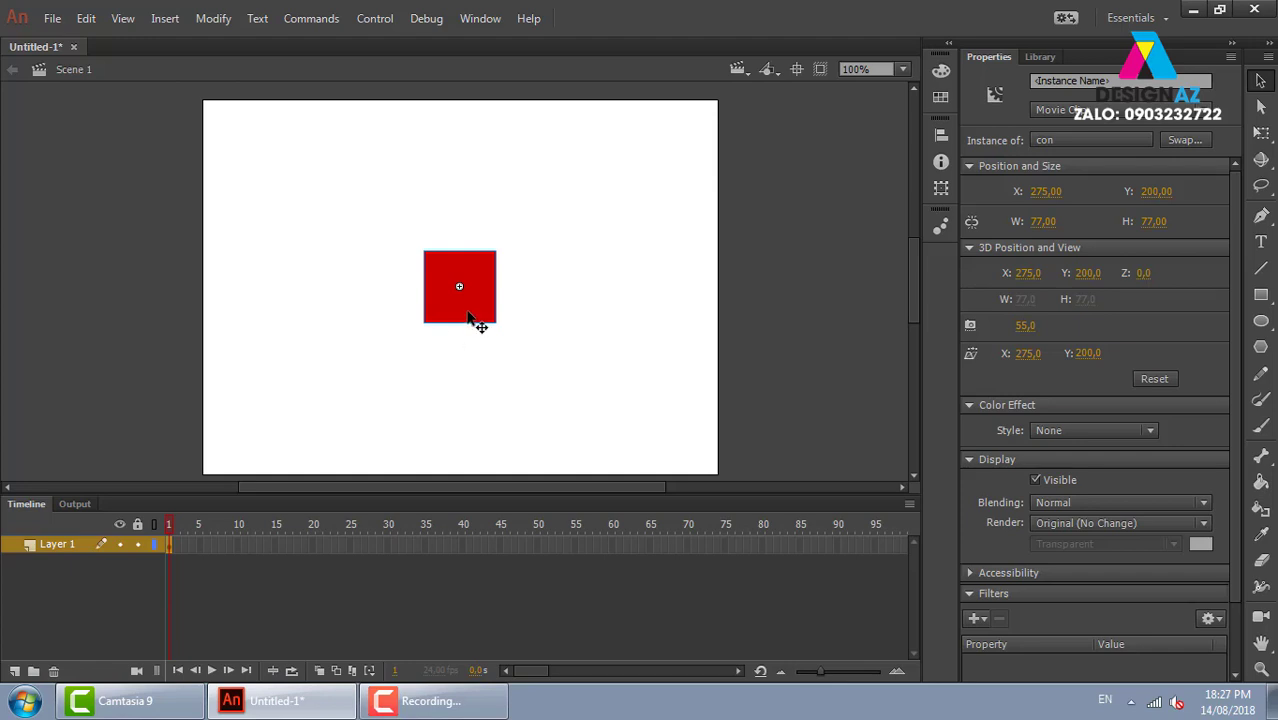
left_click_drag(470, 318, 583, 251)
key("q")
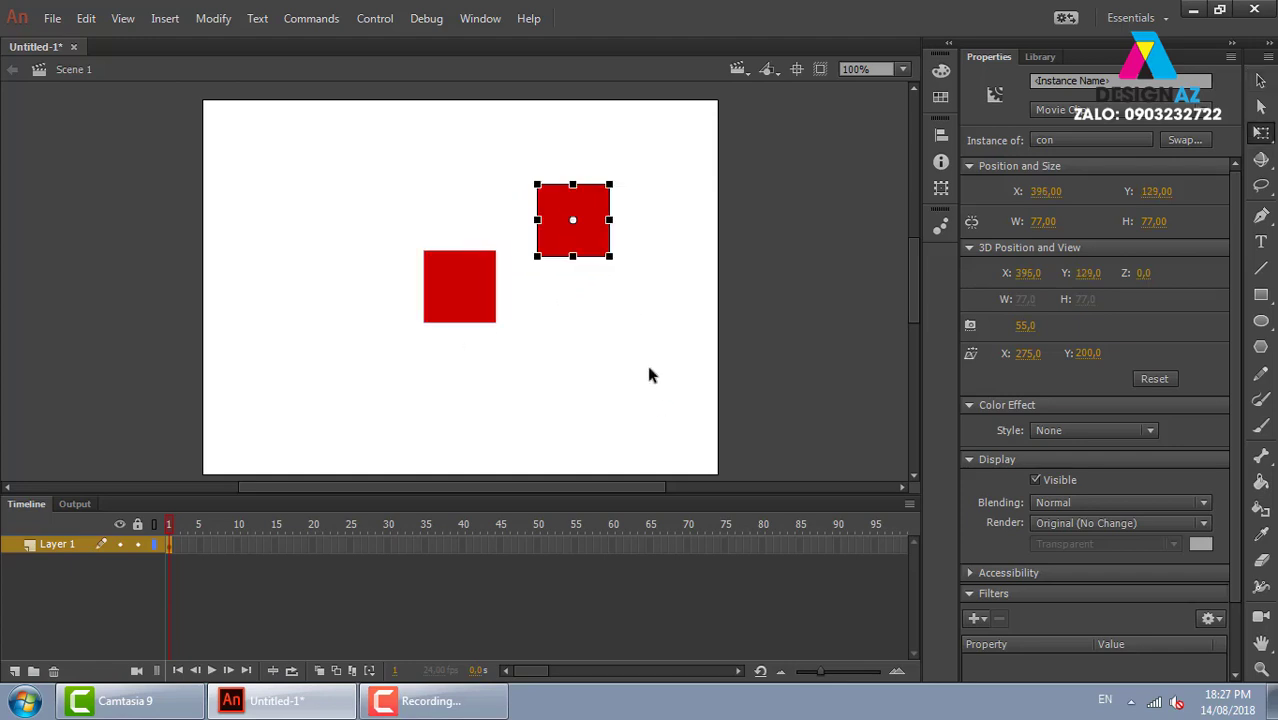
left_click_drag(609, 184, 583, 208)
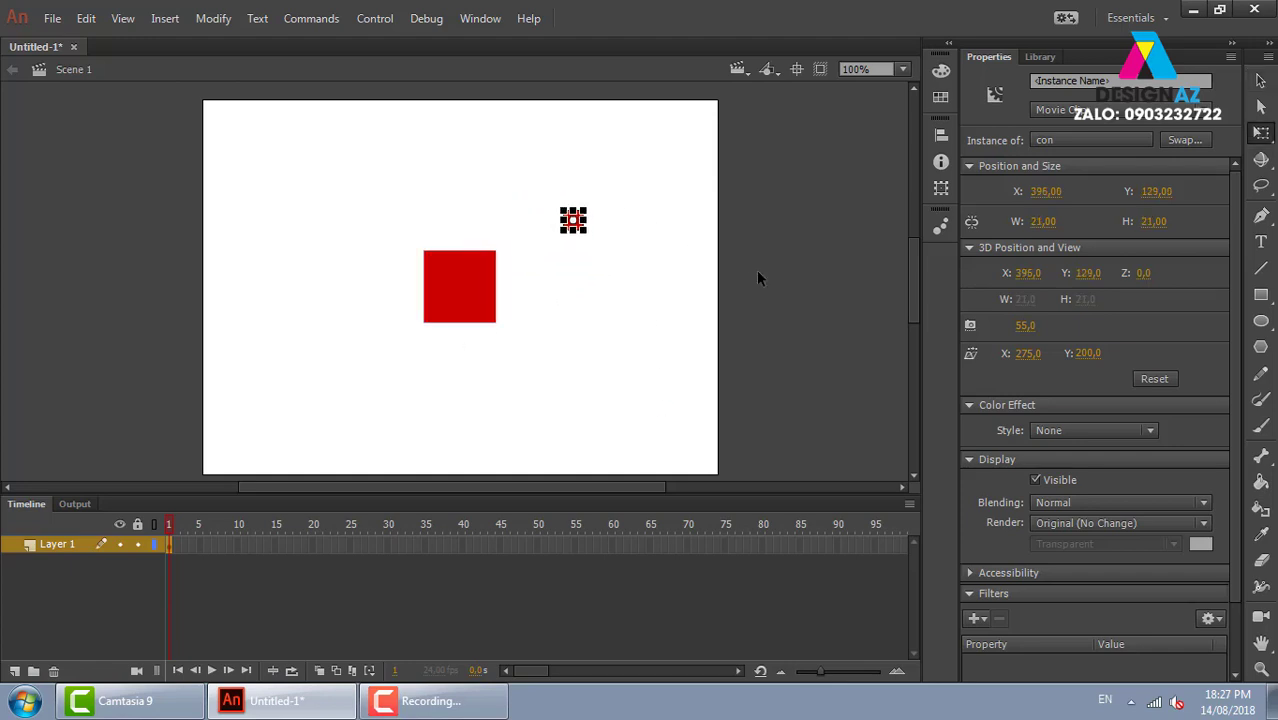
left_click(205, 413)
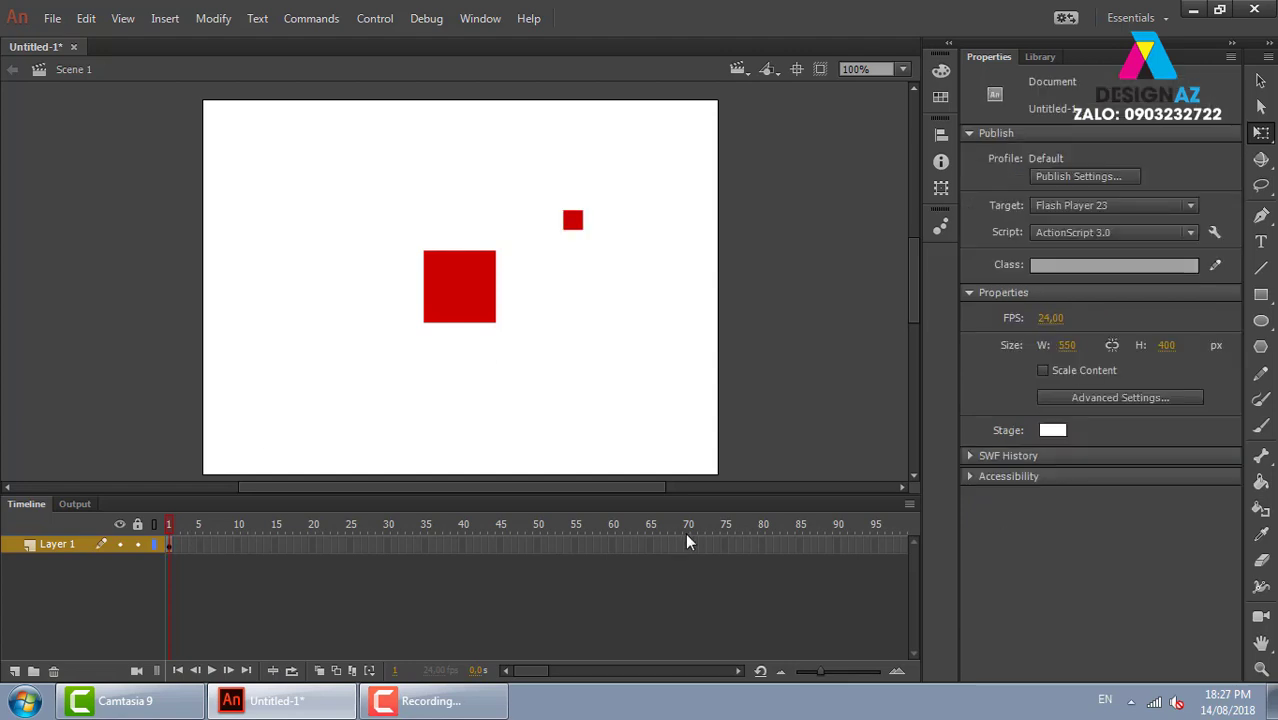
key("ctrl+Return")
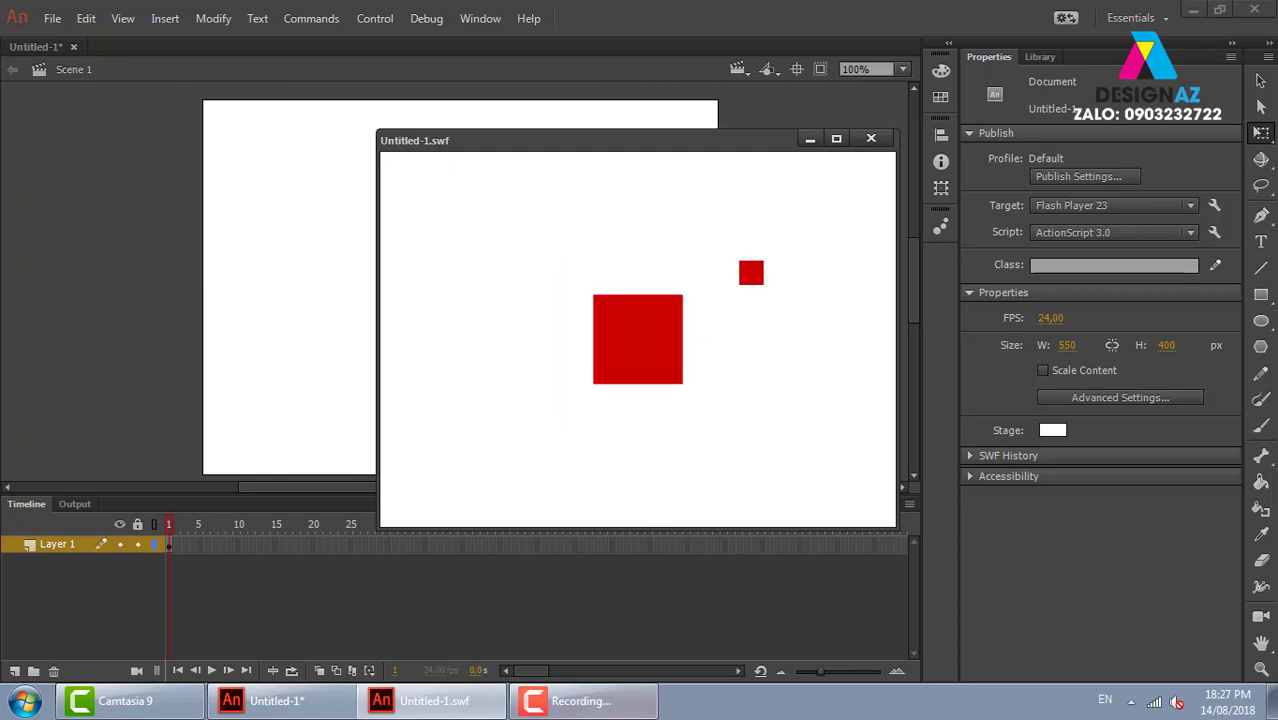
left_click(871, 138)
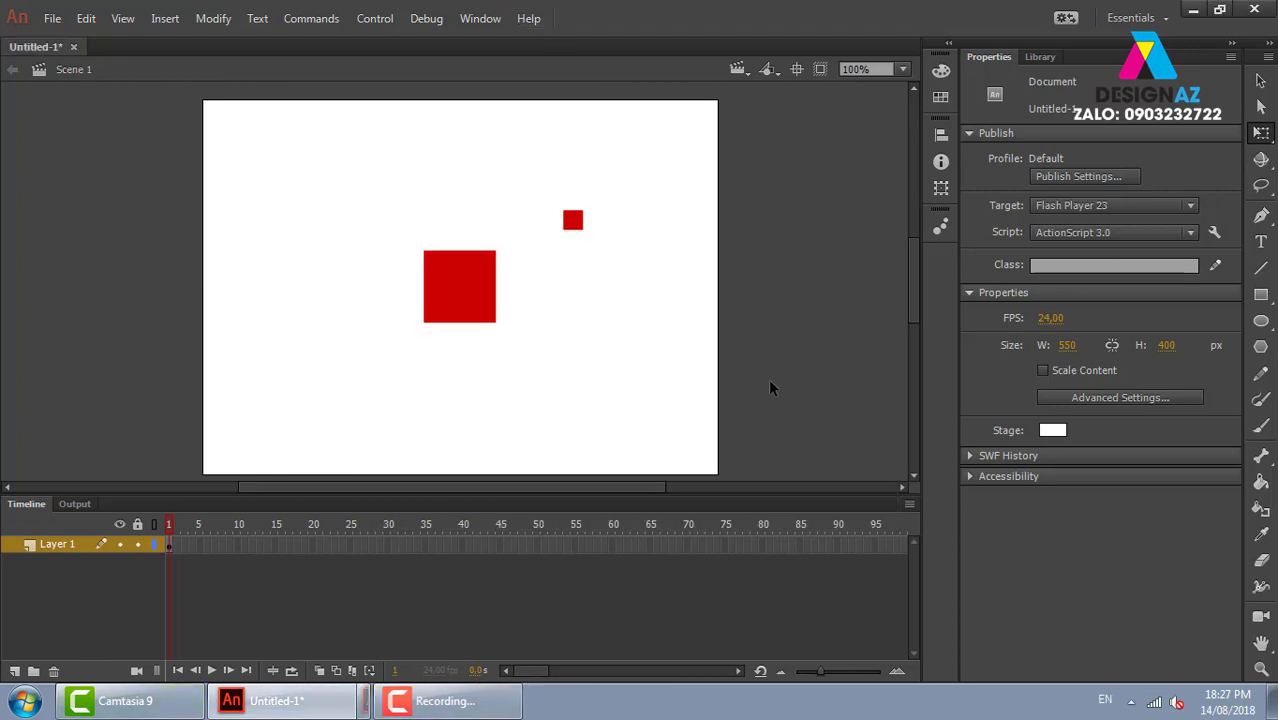
Step: Add copies at lower right (25 × 25) and upper left (about 41 × 41), then preview the SWF
left_click(470, 300)
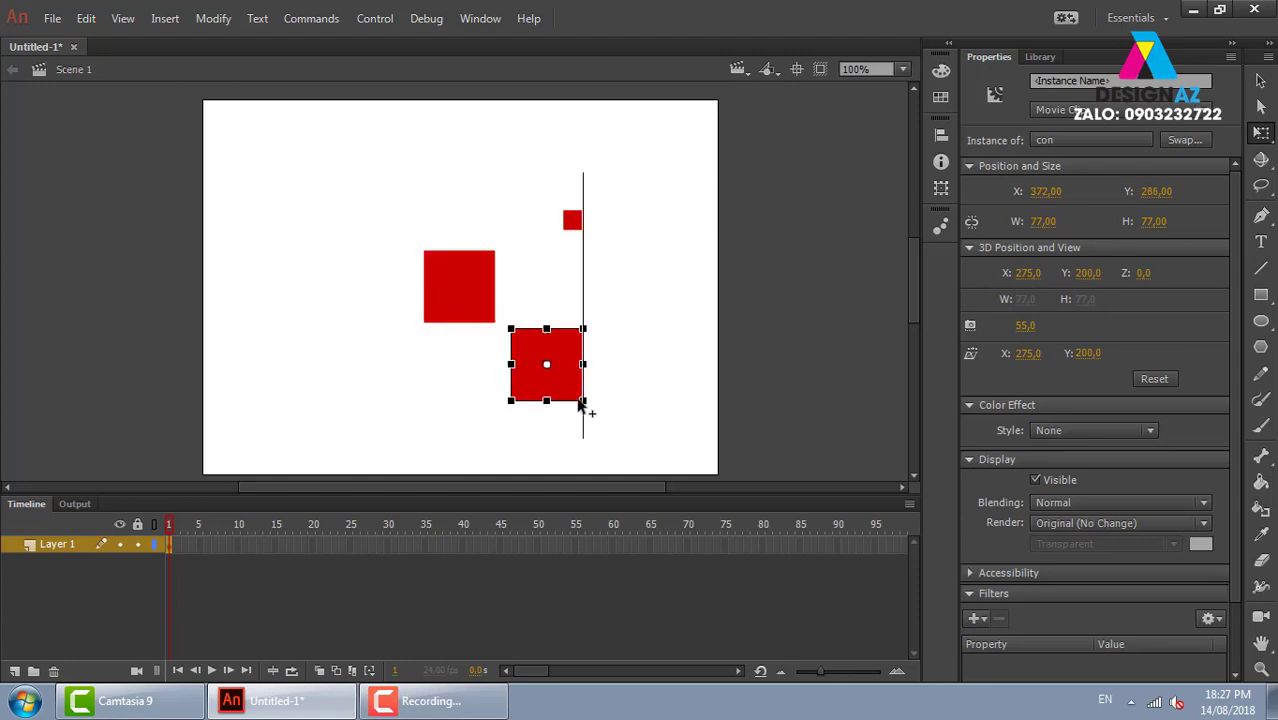
left_click_drag(470, 300, 586, 394, "alt")
left_click_drag(609, 347, 588, 368)
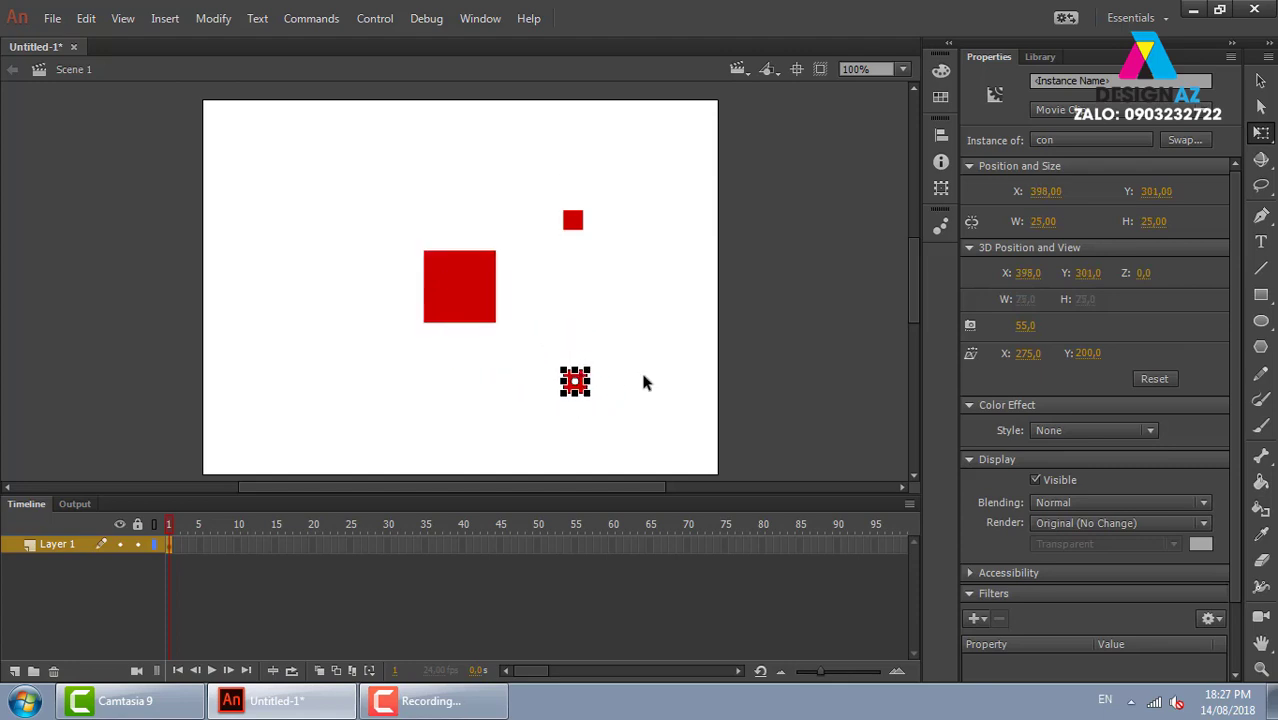
left_click(505, 320)
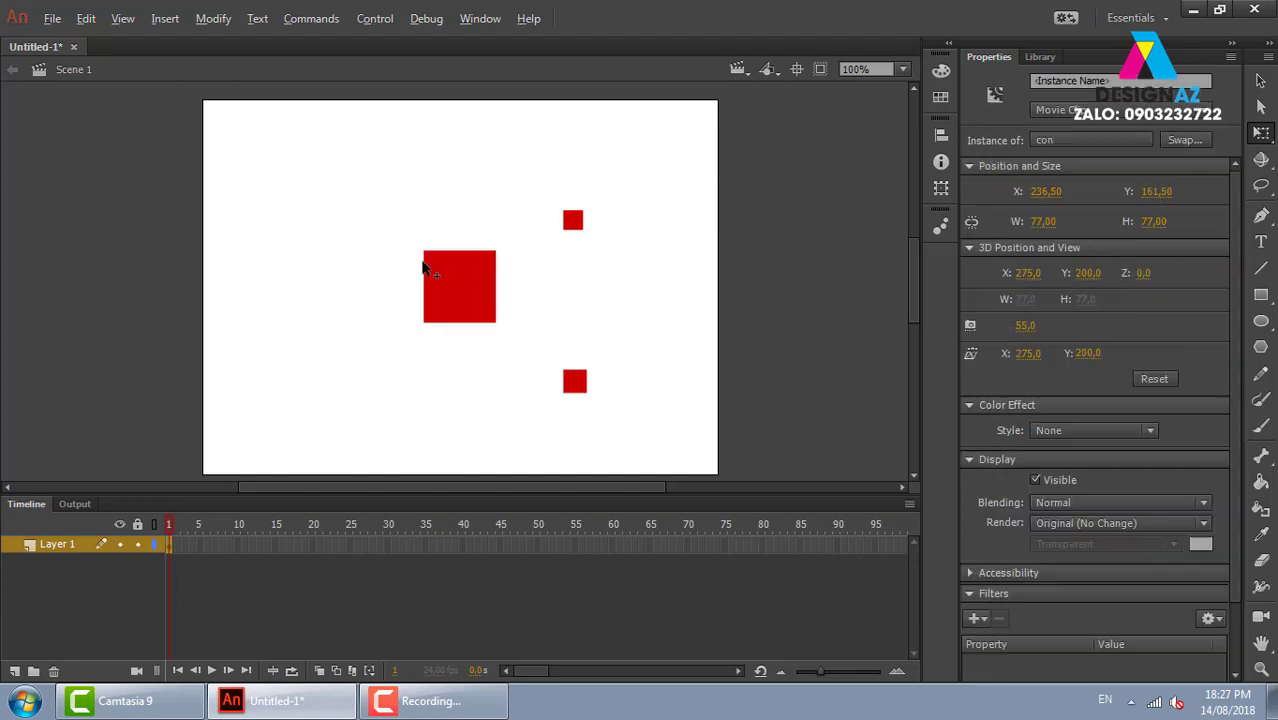
mouse_move(425, 265)
left_mouse_down("alt")
mouse_move(304, 193)
mouse_move(358, 195)
left_mouse_up("alt")
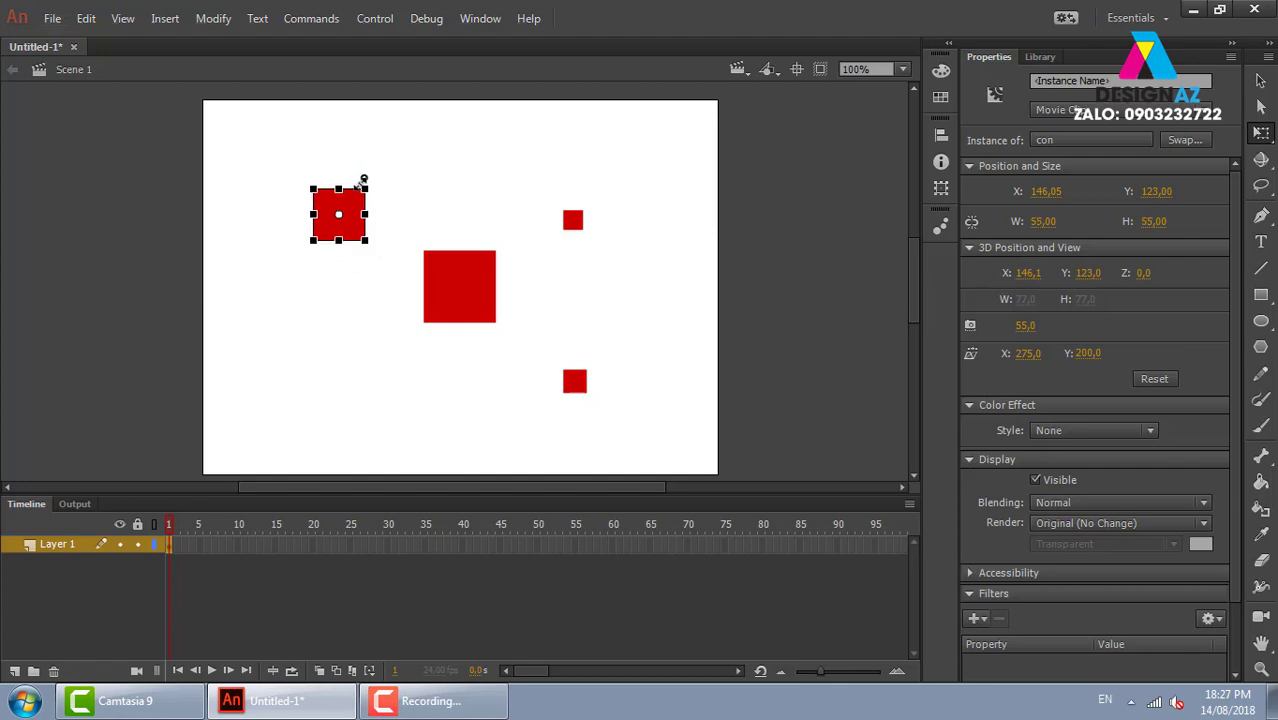
left_click(440, 190)
key("ctrl+Return")
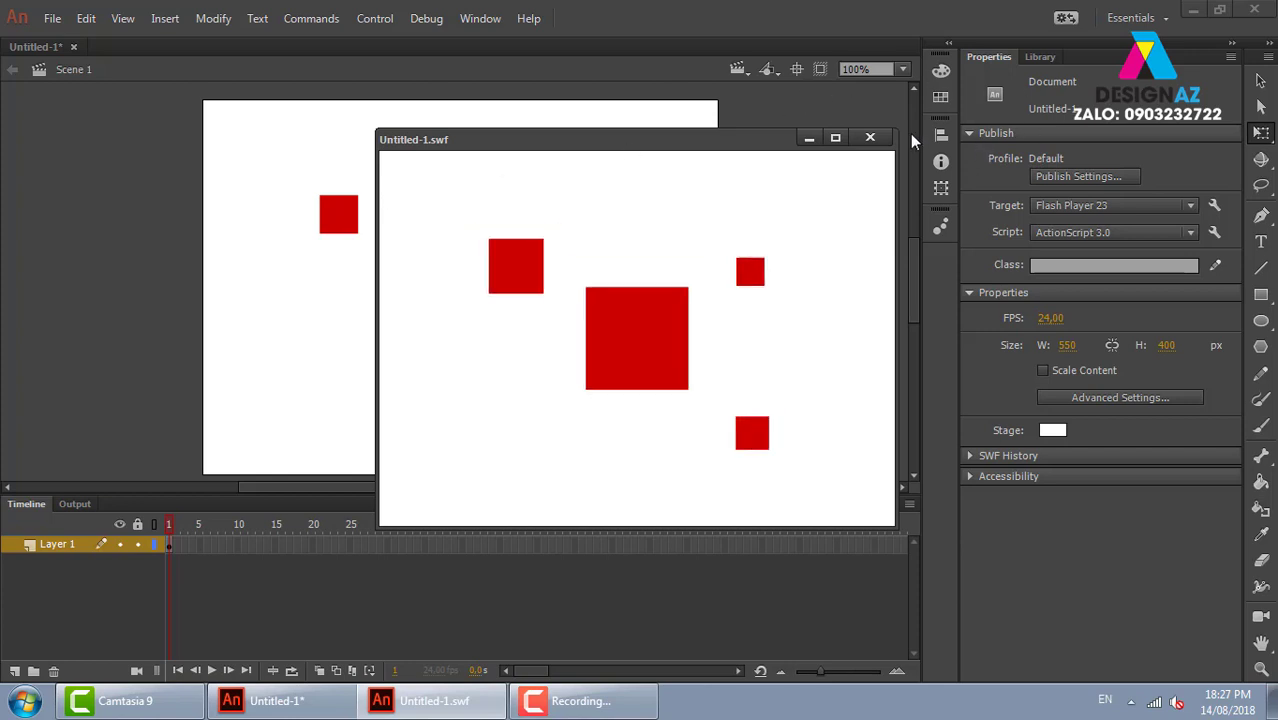
left_click(870, 137)
Step: Add scaled-down square copies at the lower left and bottom centre, then preview the SWF
left_click(343, 222)
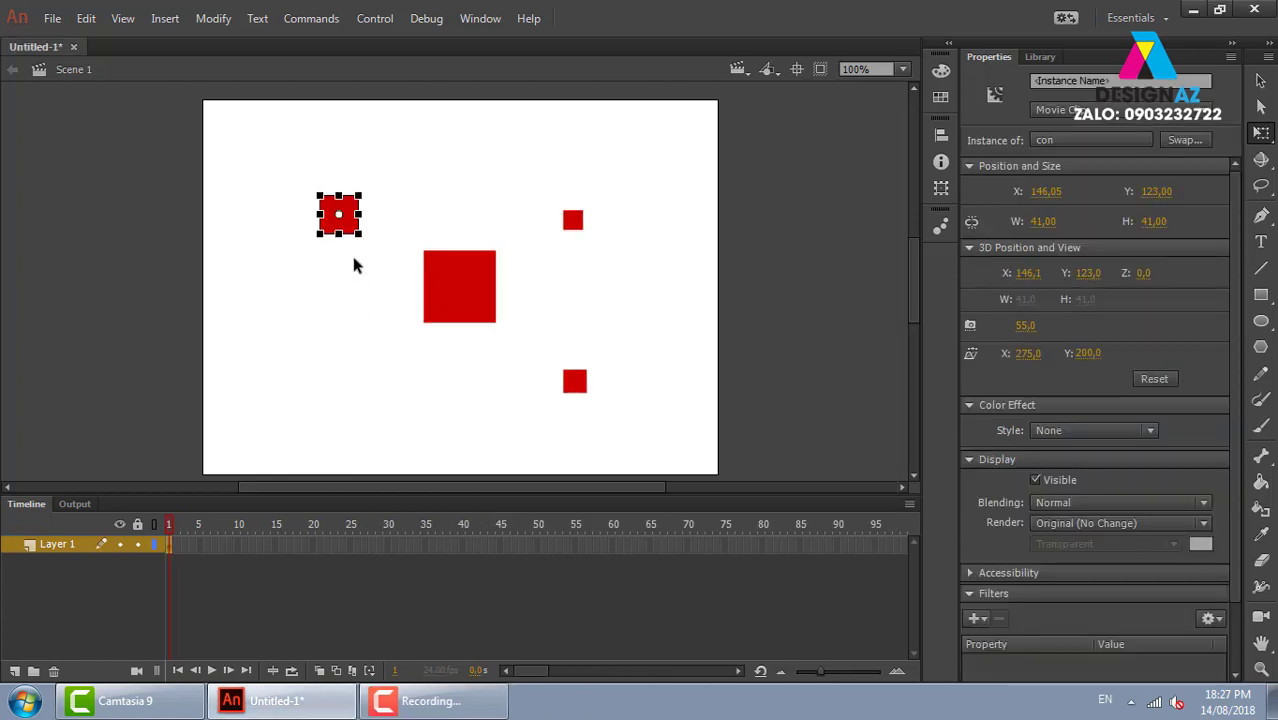
mouse_move(351, 229)
left_mouse_down()
mouse_move(313, 375)
mouse_move(342, 320)
left_mouse_up()
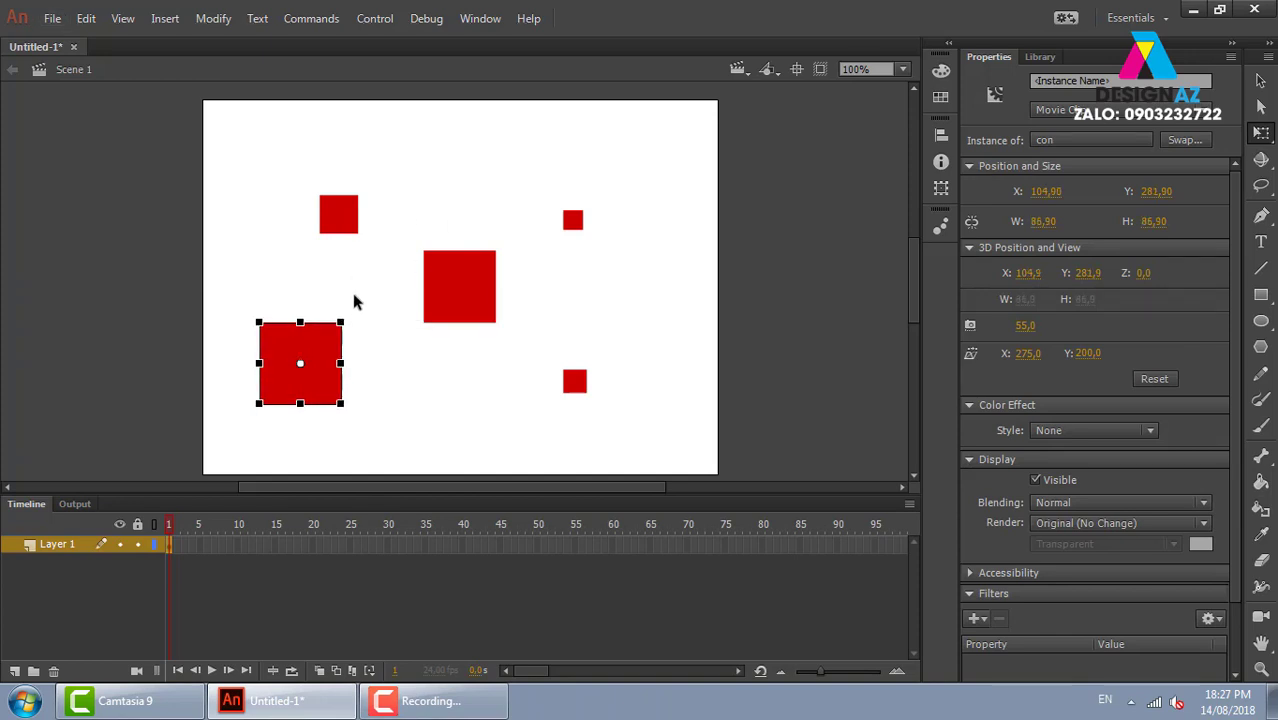
left_click_drag(342, 322, 322, 330)
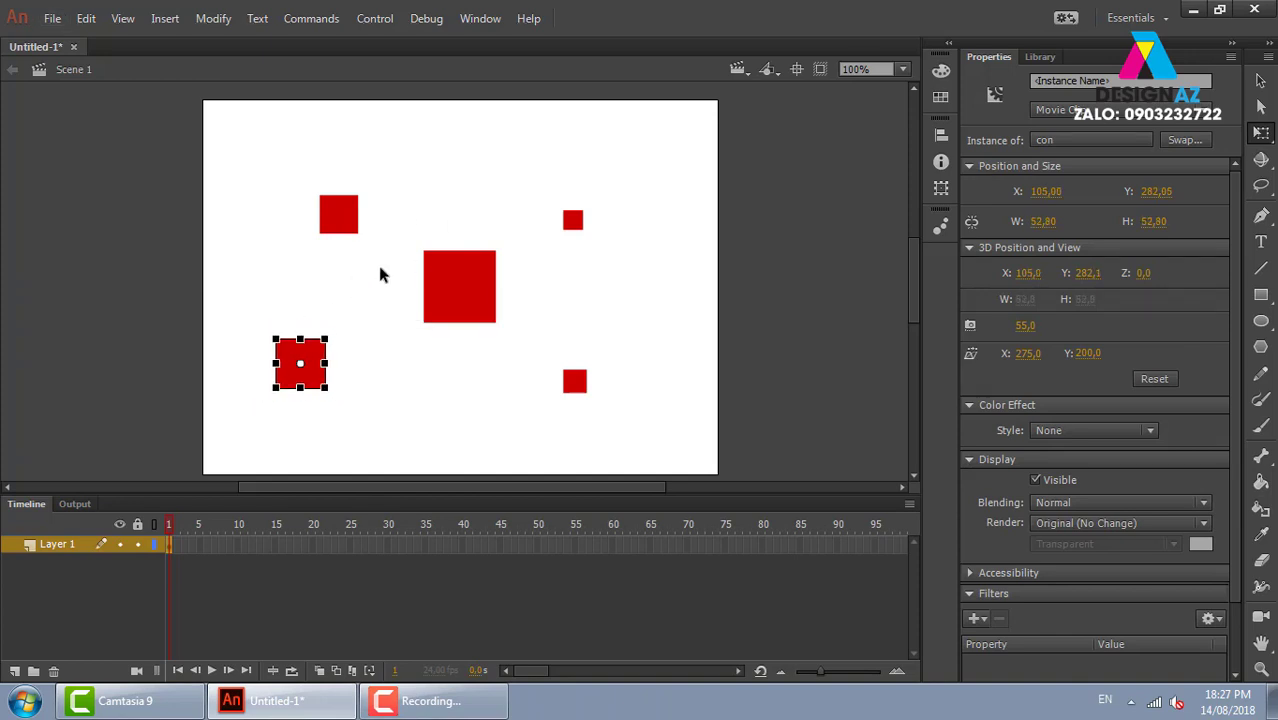
left_click(362, 343)
left_click(313, 380)
left_click(408, 422)
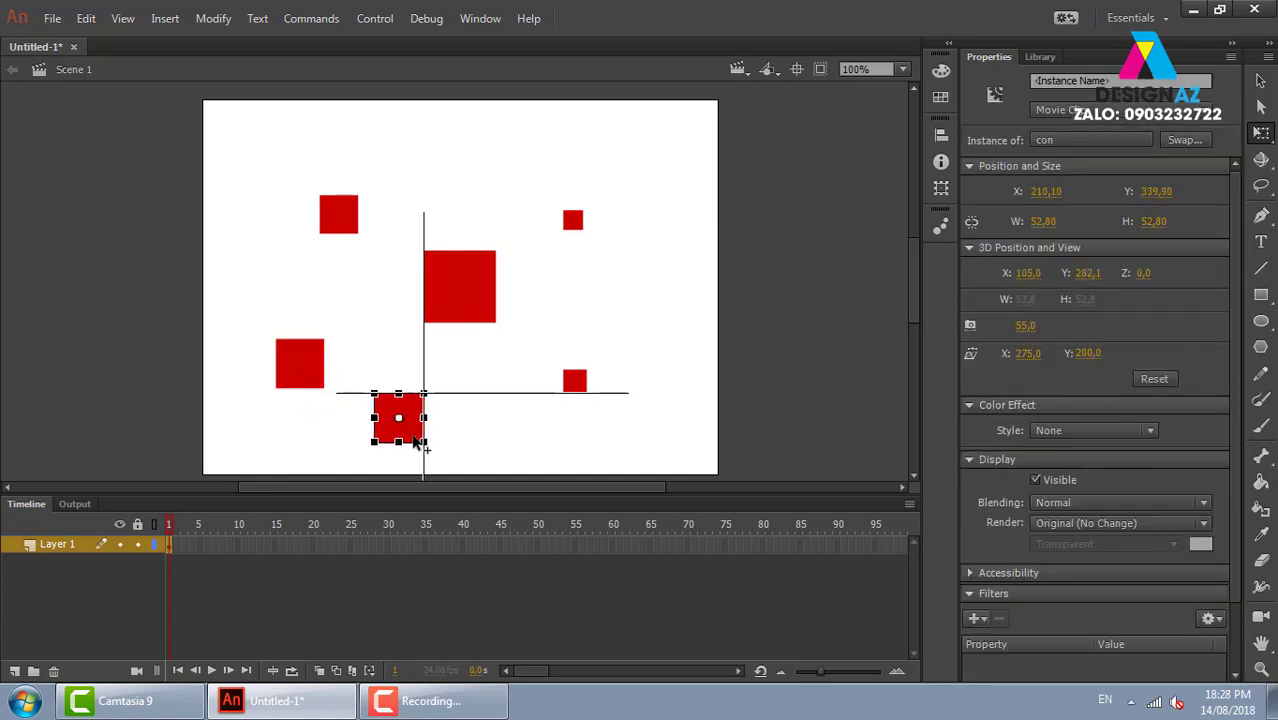
left_click_drag(316, 403, 417, 417)
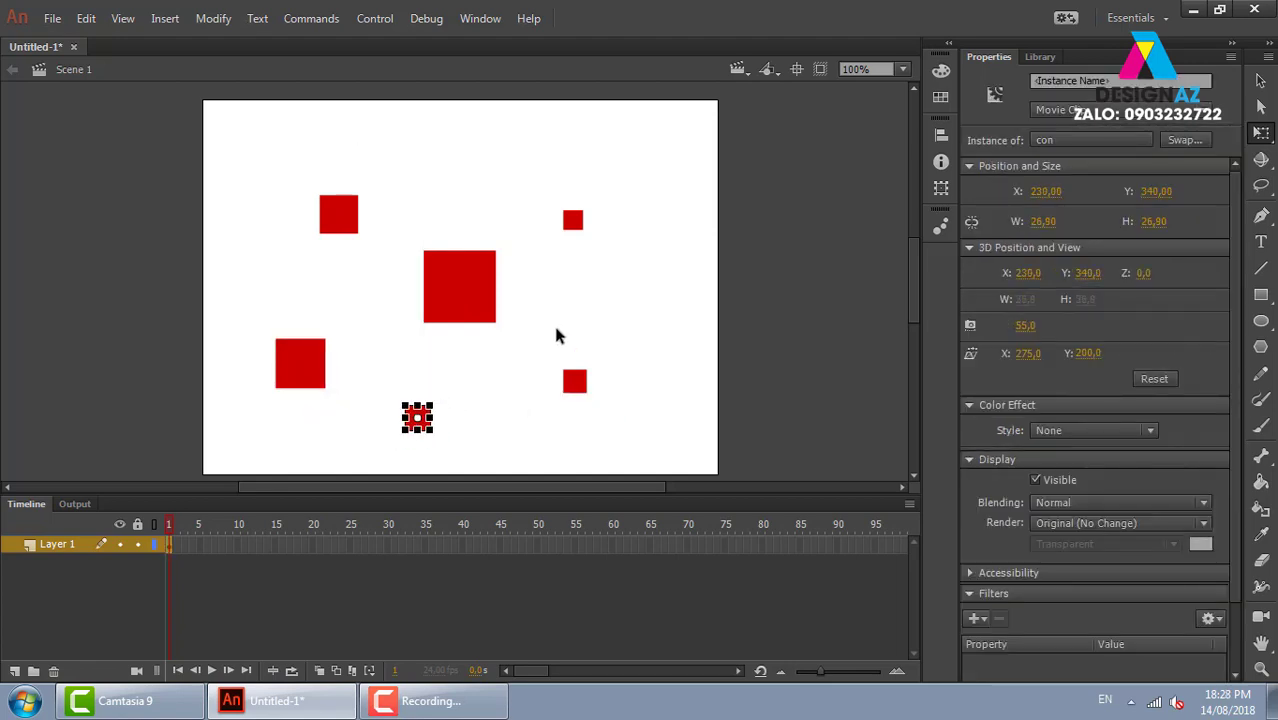
left_click(631, 289)
key("ctrl+Return")
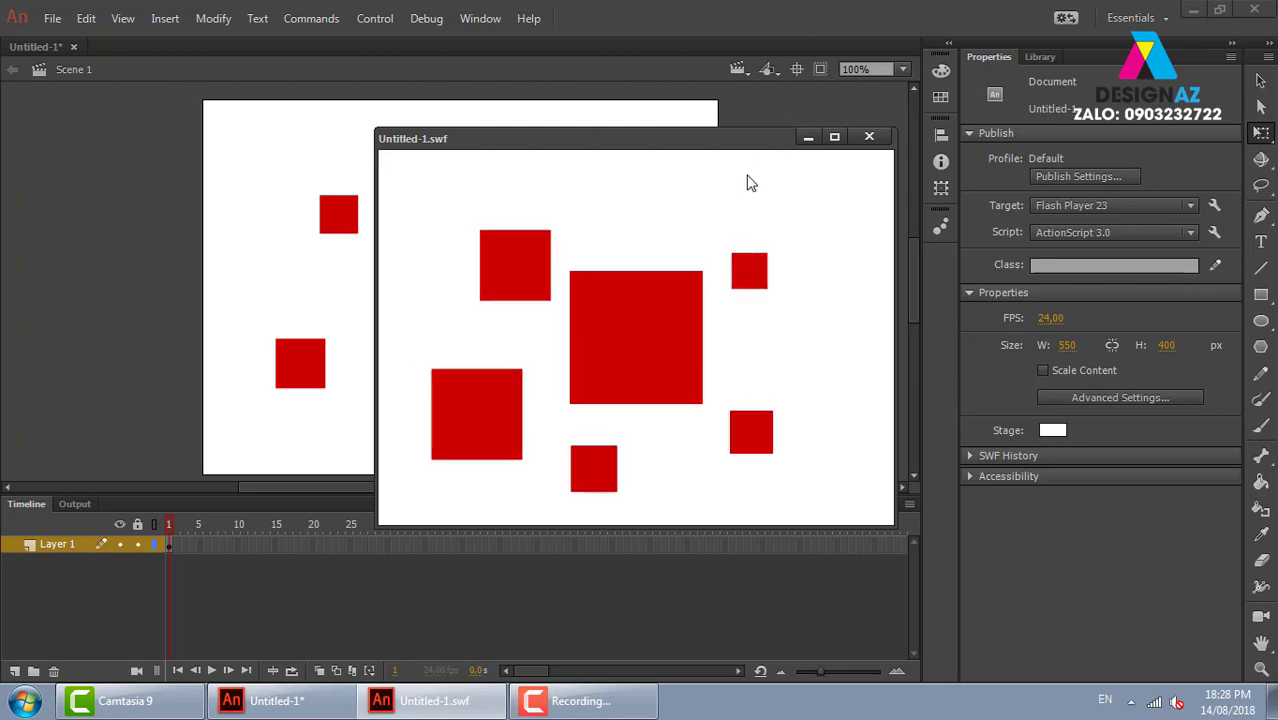
left_click(869, 137)
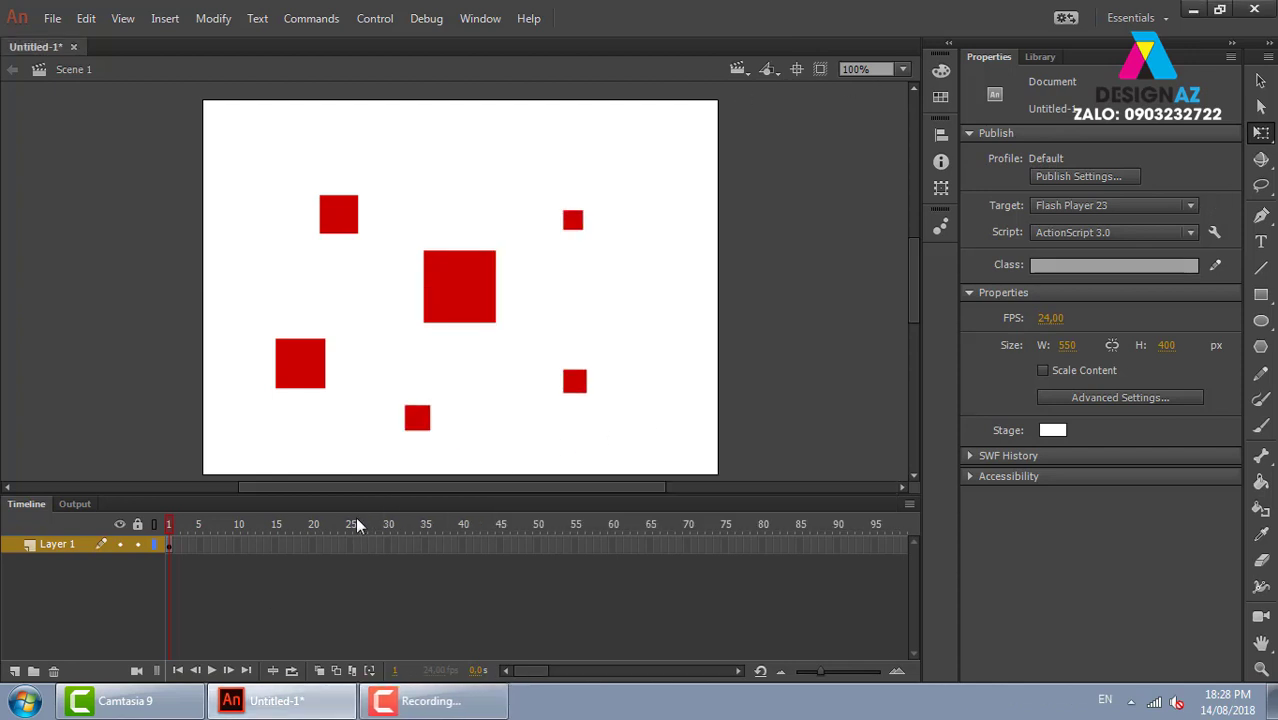
Step: Navigate through the con symbol into the Tween 2 symbol holding the large square
left_click(462, 289)
left_click(308, 371)
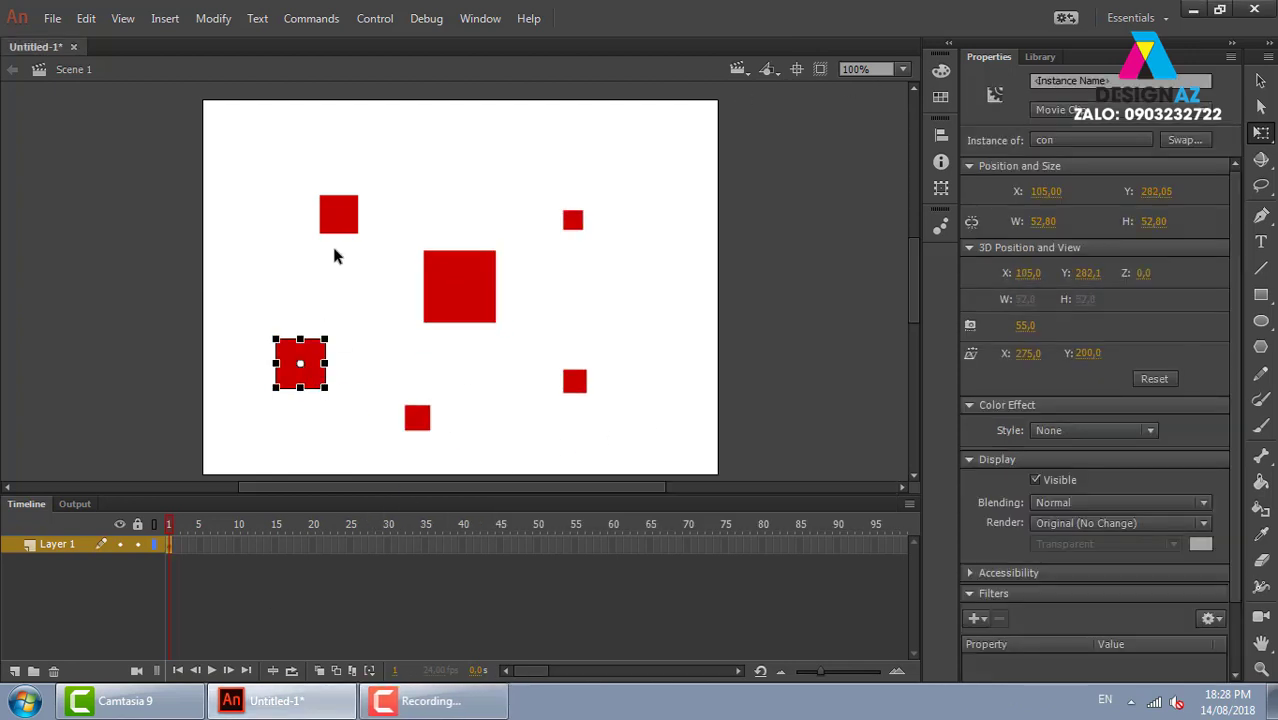
double_click(338, 213)
double_click(758, 232)
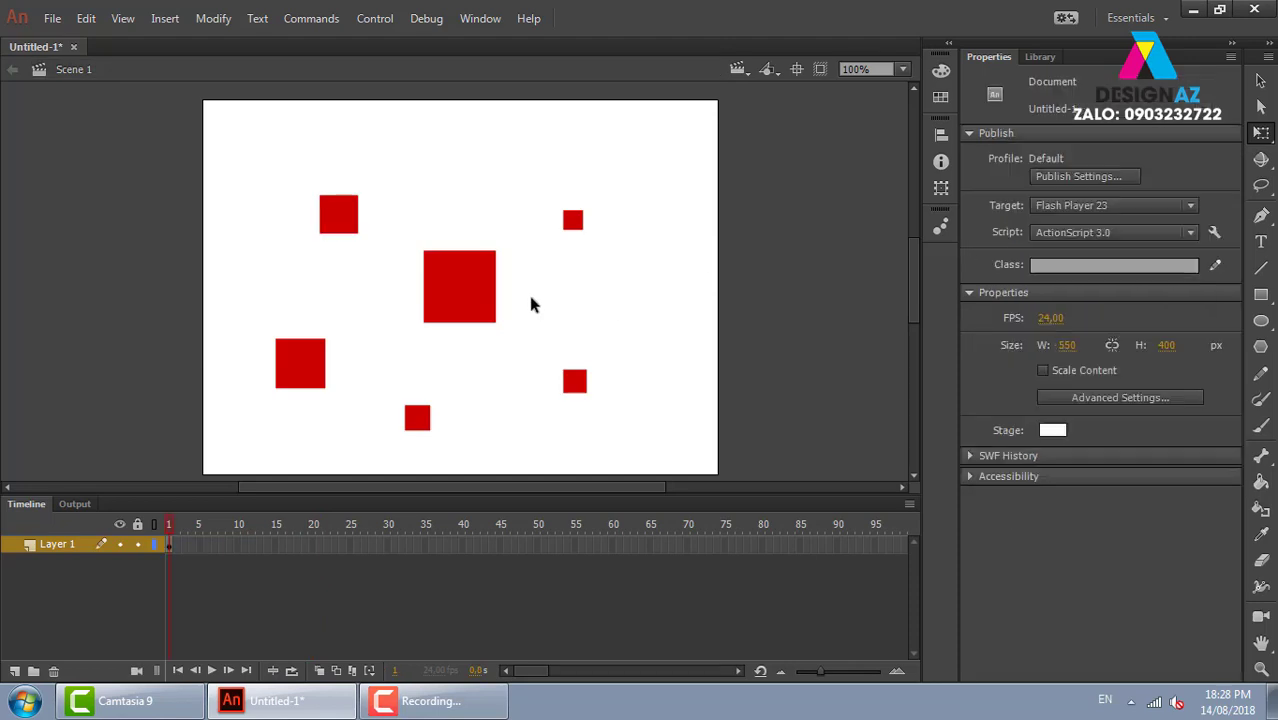
left_click(575, 222)
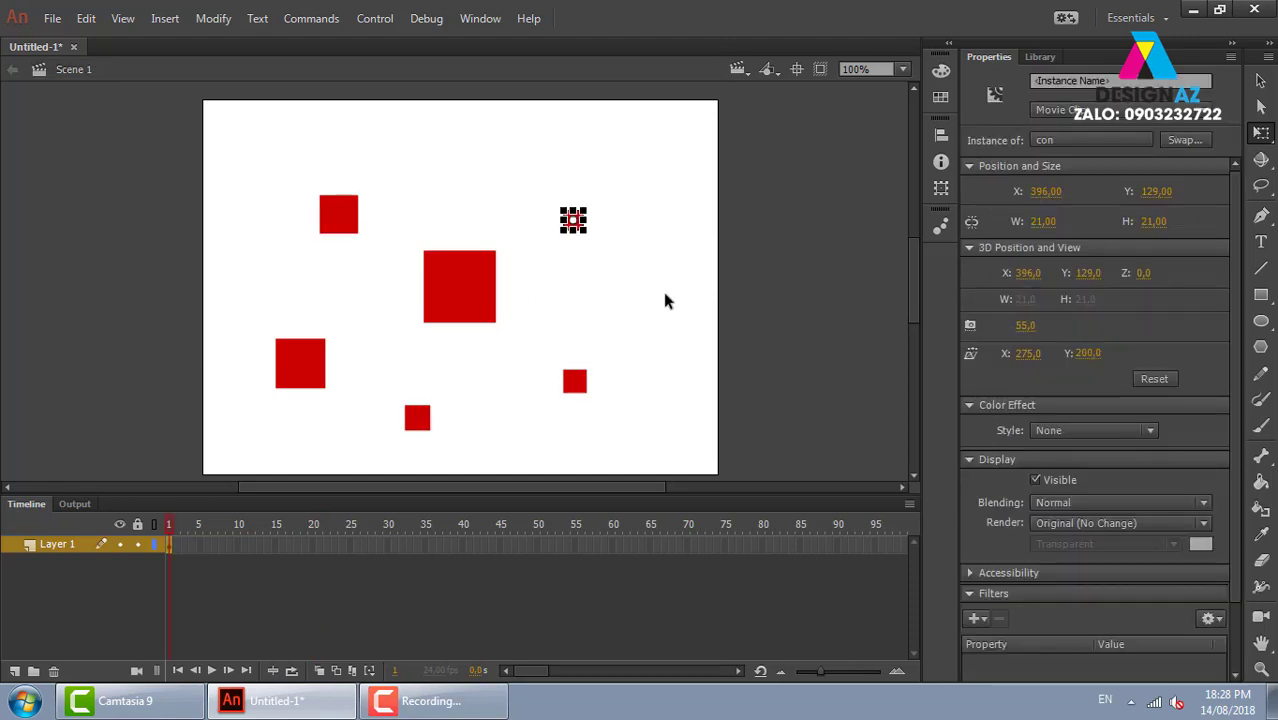
left_click(737, 296)
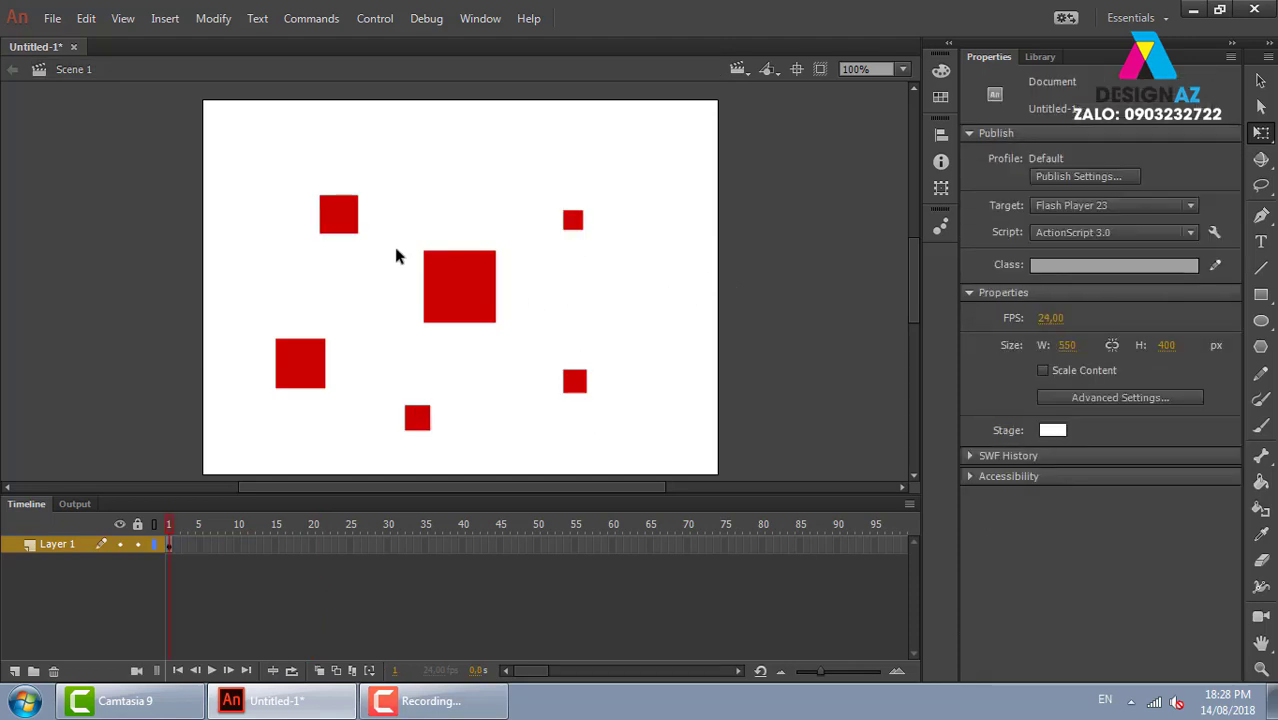
double_click(478, 300)
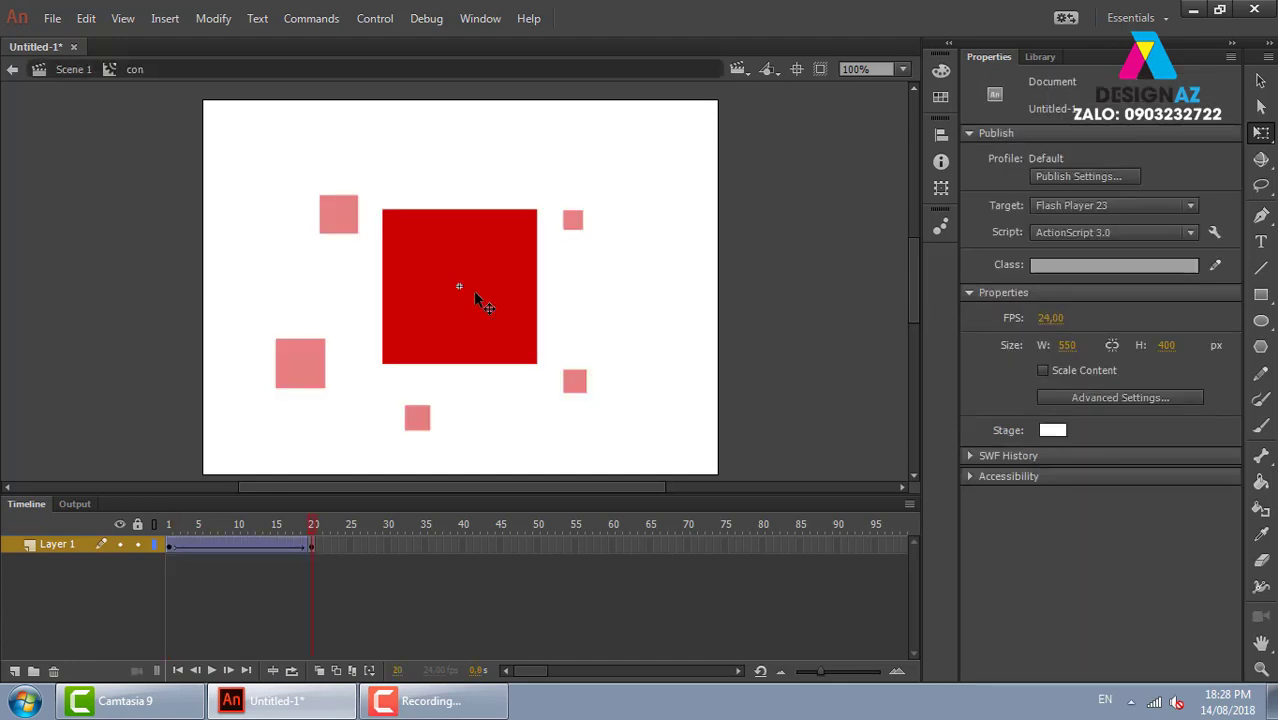
left_click(477, 298)
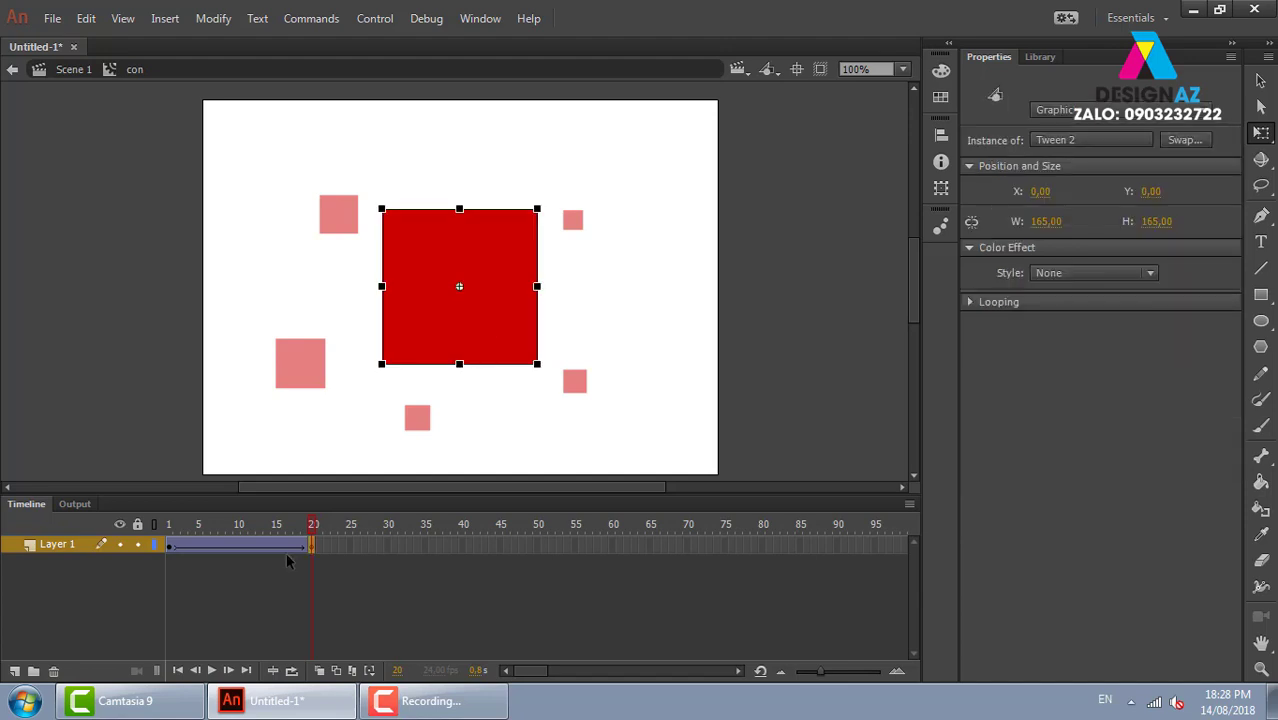
double_click(492, 313)
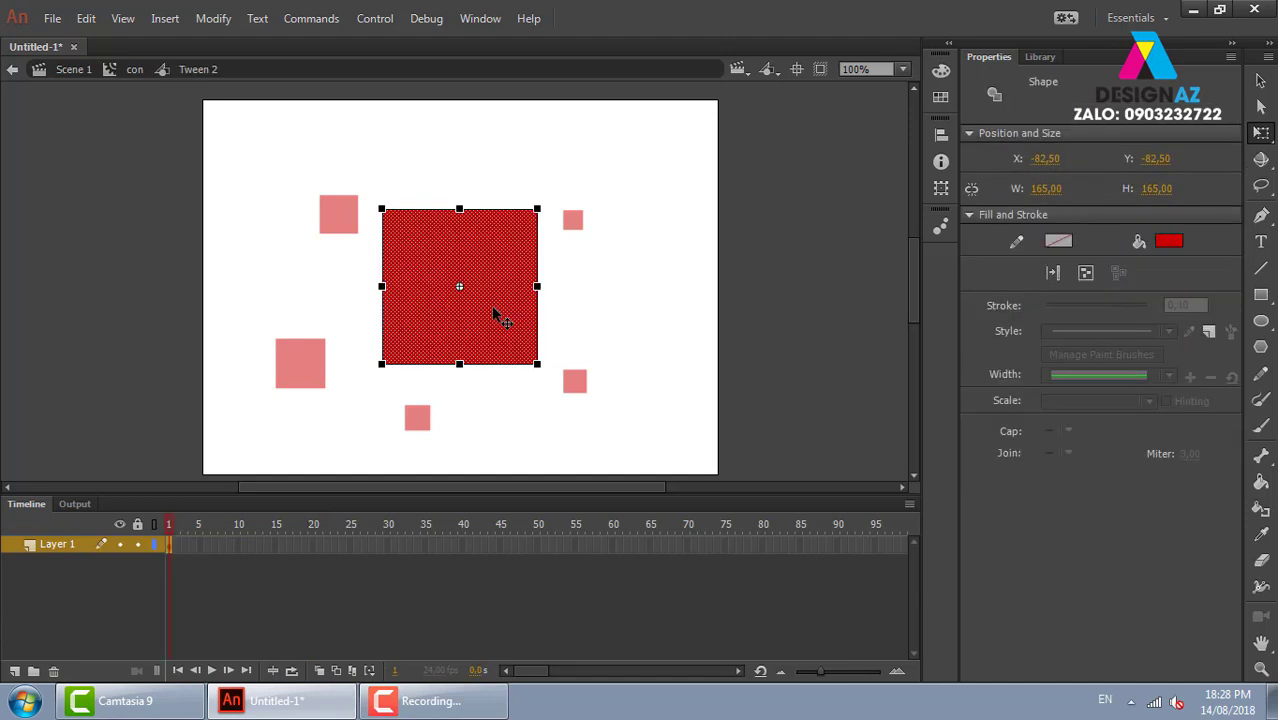
Step: Make the large square's fill orange and preview the SWF
left_click(1168, 241)
left_click(1027, 378)
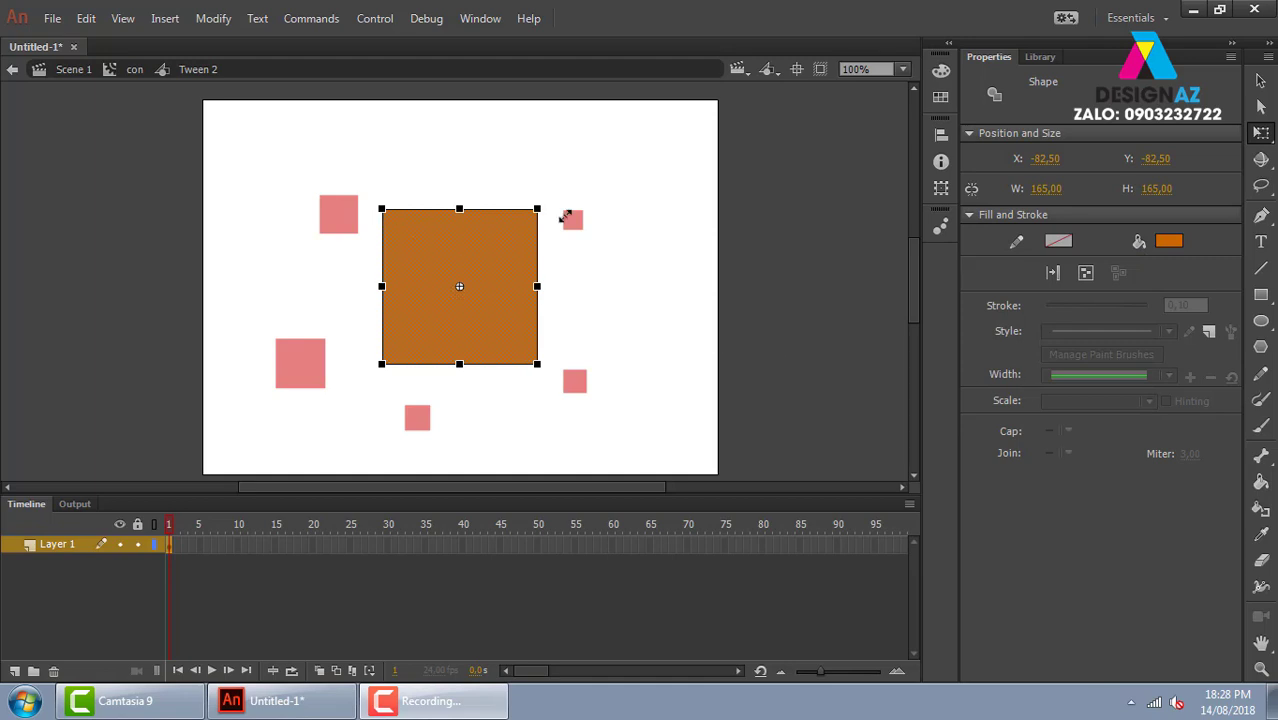
left_click(797, 305)
key("ctrl+Return")
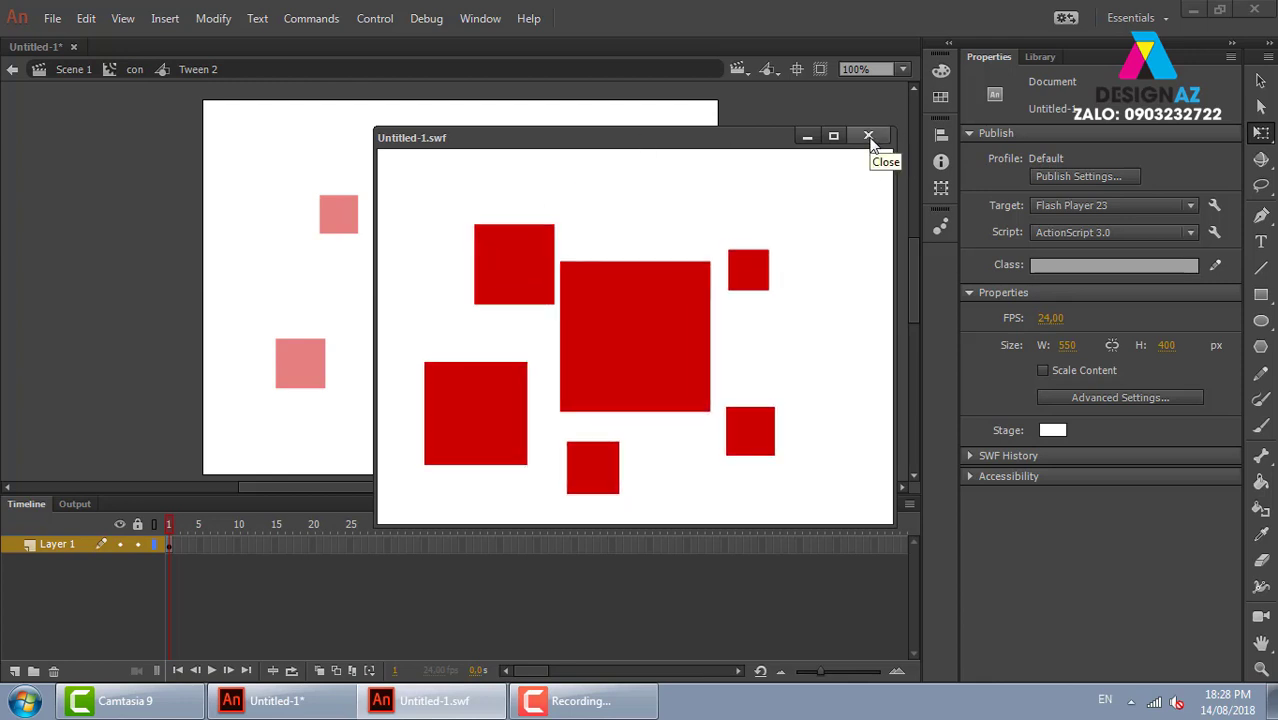
left_click(868, 137)
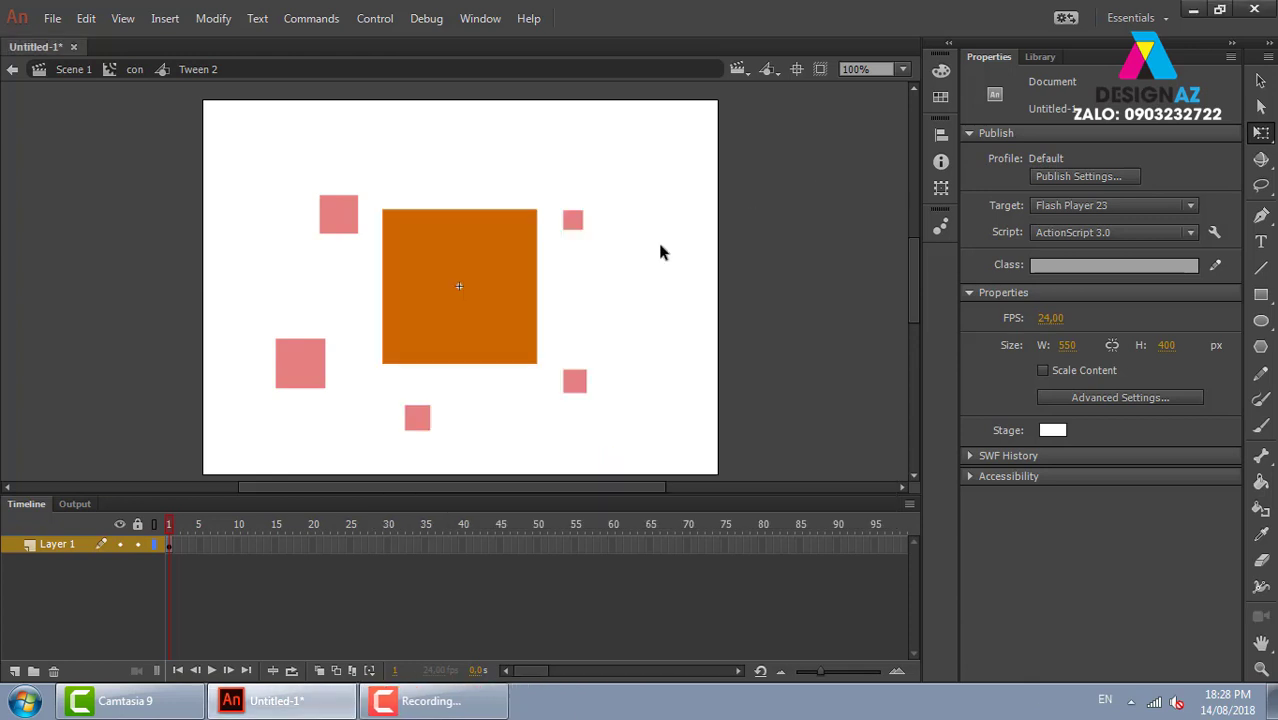
Step: Back on Scene 1, delete the lower-left, top-right, right and bottom small squares
left_click(72, 69)
left_click(764, 288)
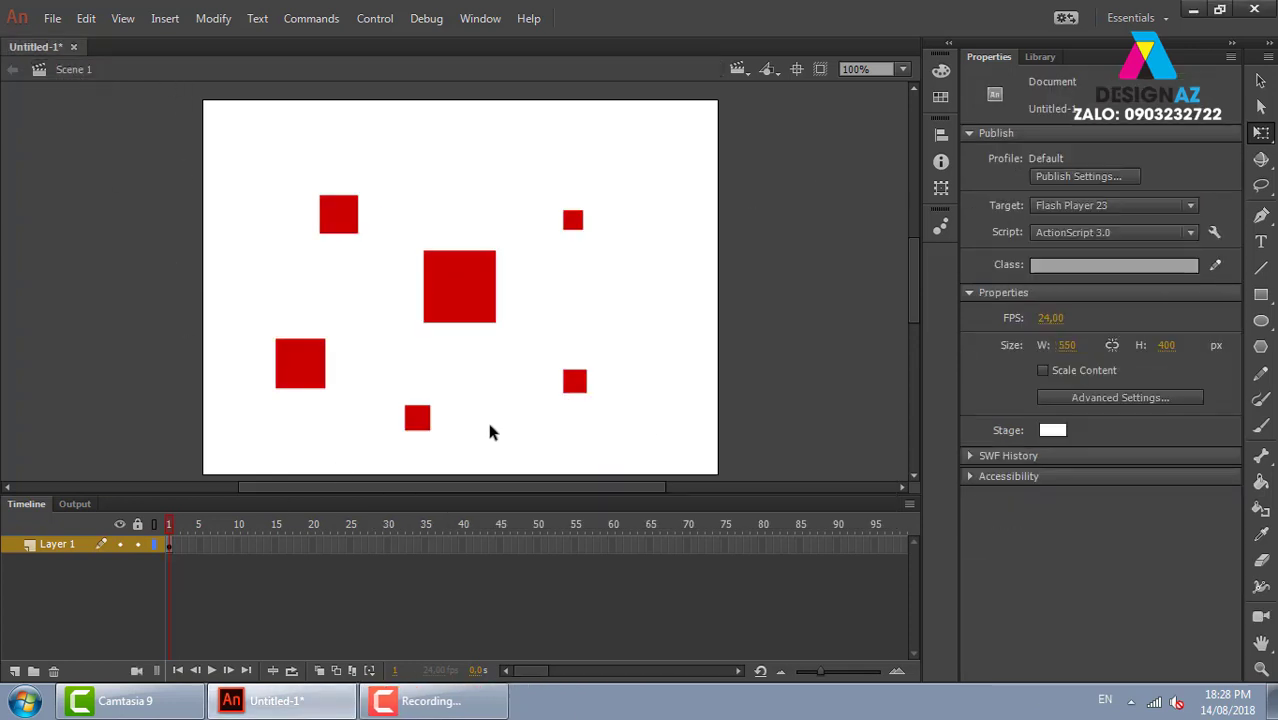
left_click(312, 366)
key("Delete")
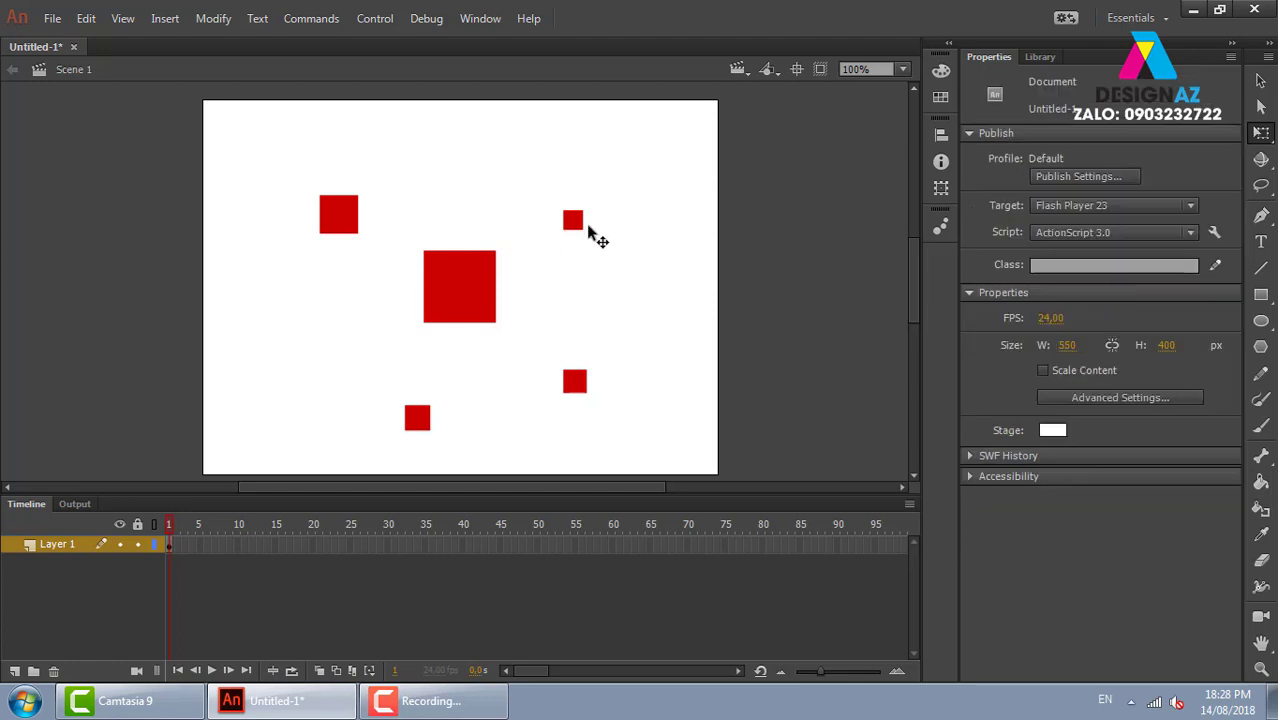
left_click(573, 221)
key("Delete")
left_click(577, 388)
key("Delete")
left_click(417, 418)
key("Delete")
Step: Undo an accidental deletion inside con, then delete the small top-left square
double_click(338, 214)
key("Delete")
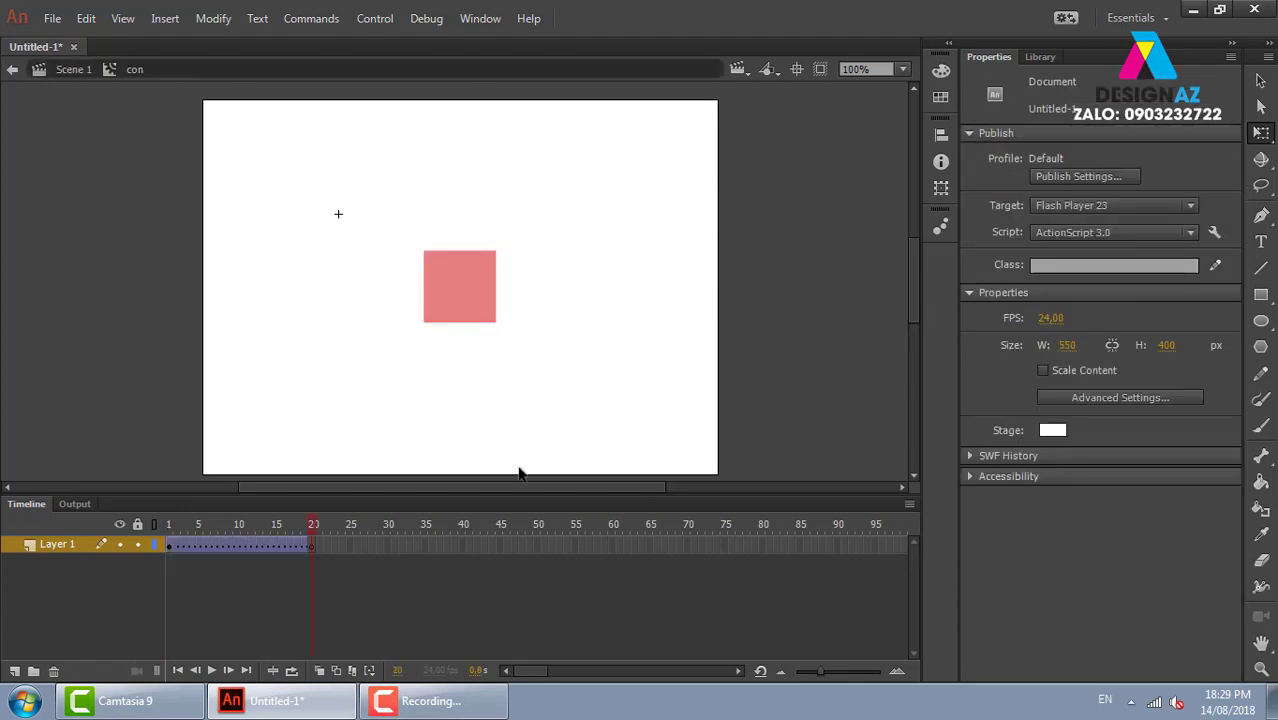
key("ctrl+z")
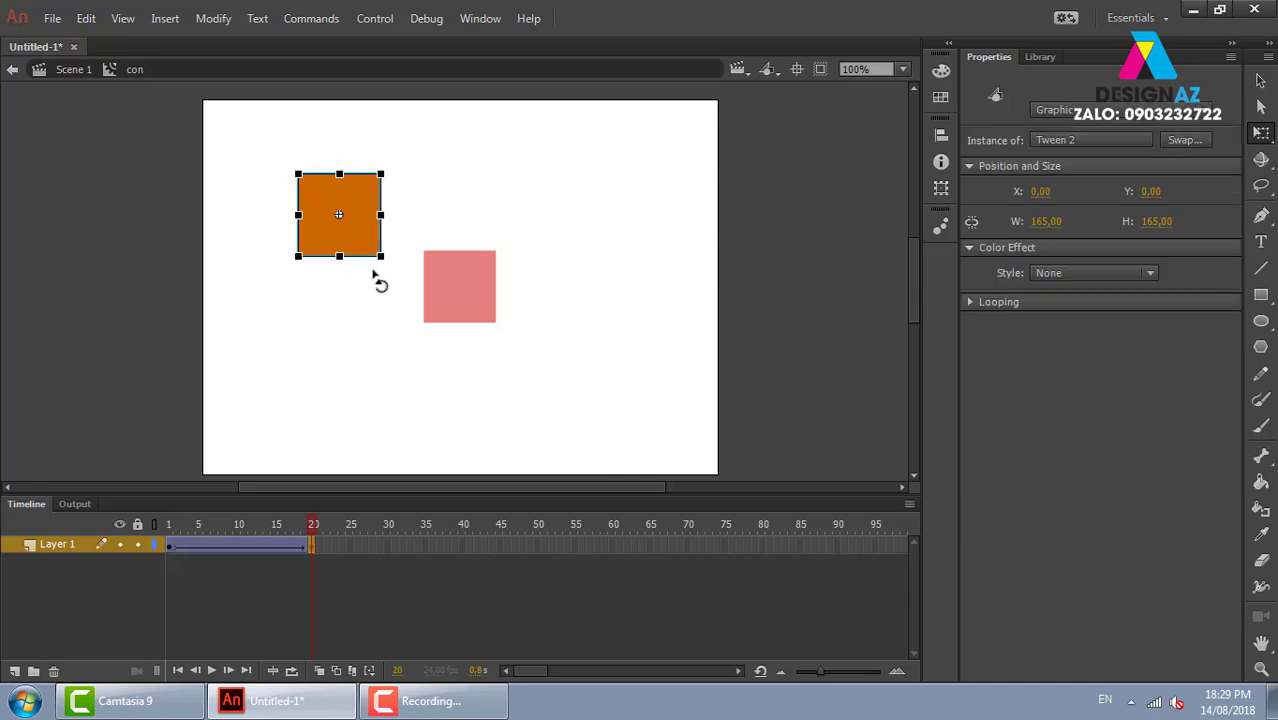
left_click(73, 69)
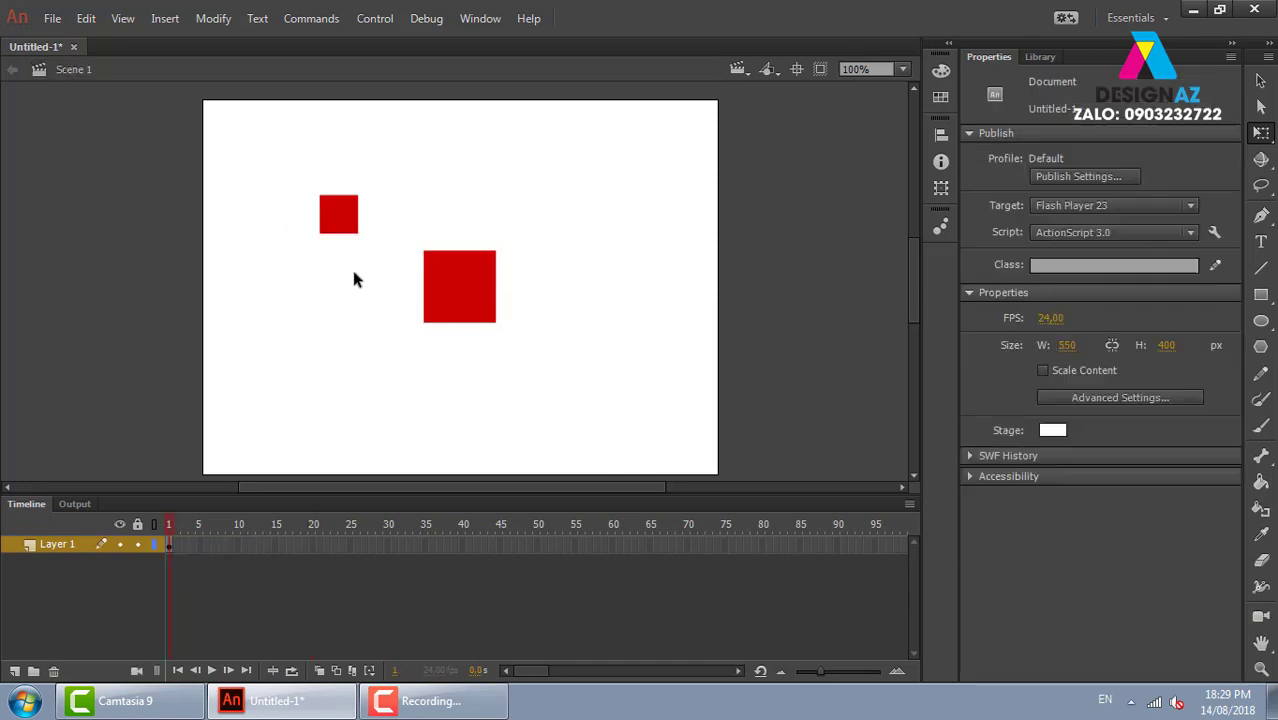
left_click(340, 220)
key("Delete")
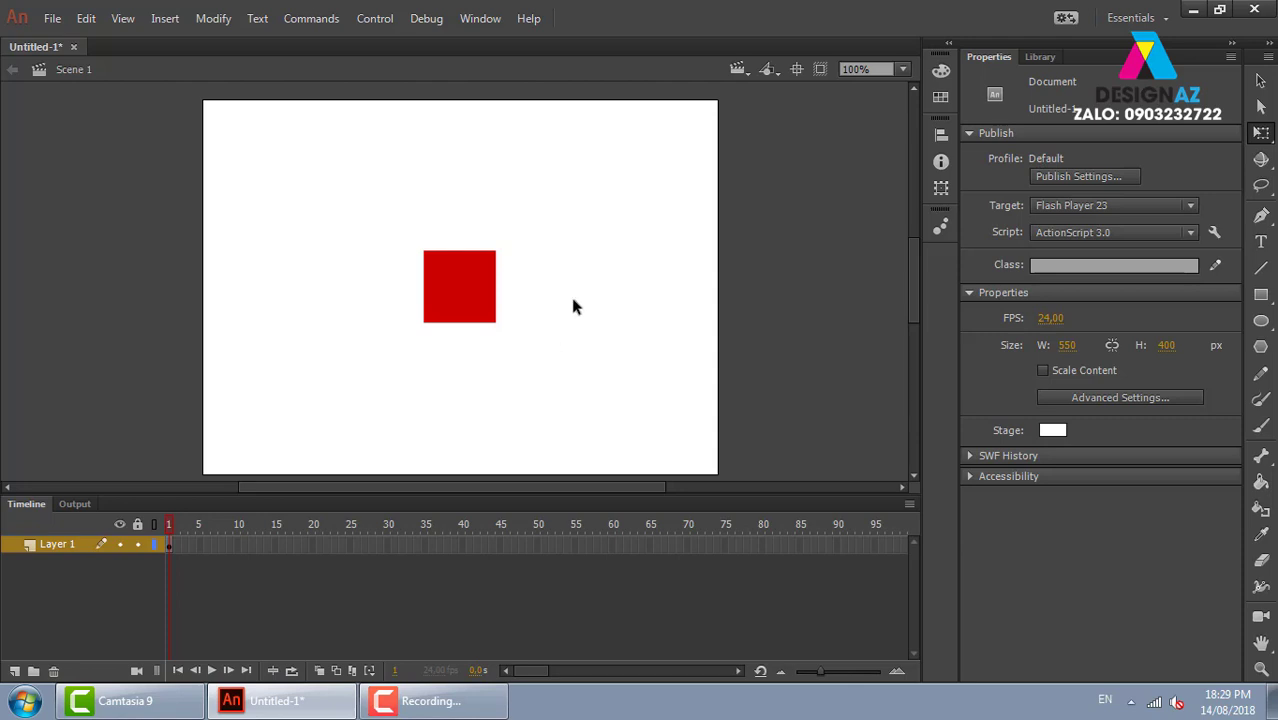
Step: Add Layer 2 and place a duplicate red square at the stage's upper right
left_click(479, 295)
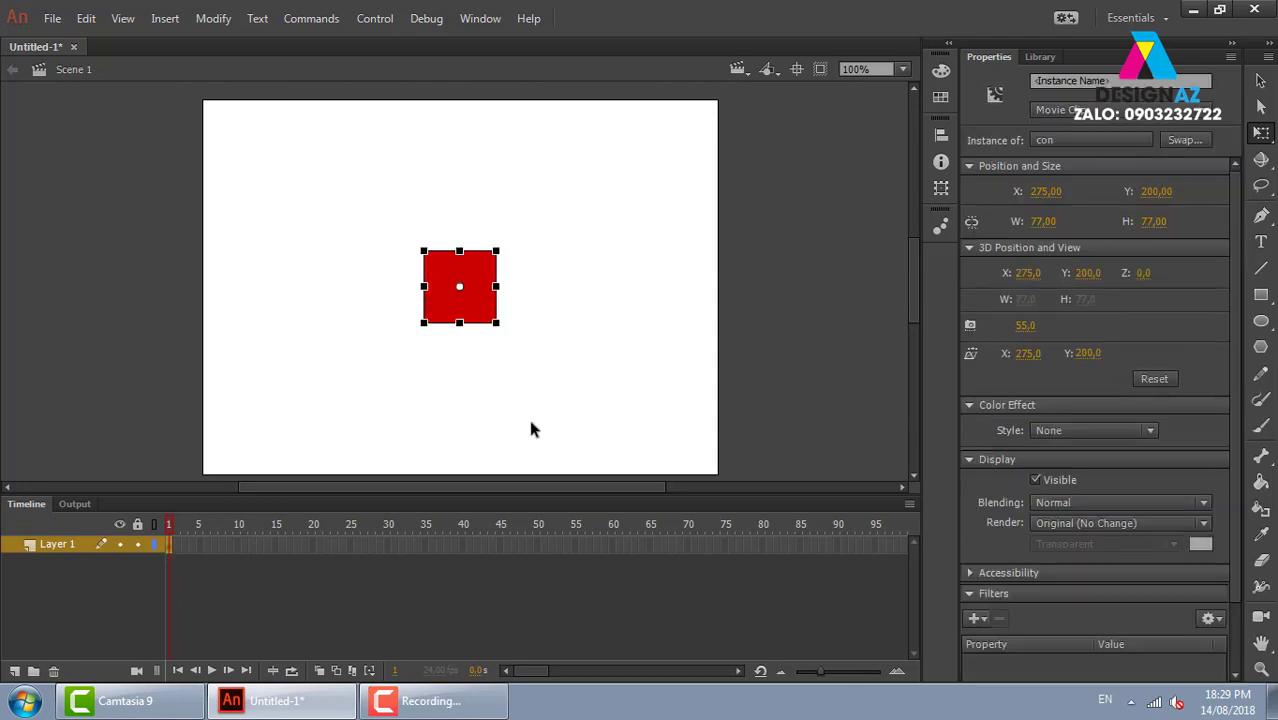
left_click(14, 671)
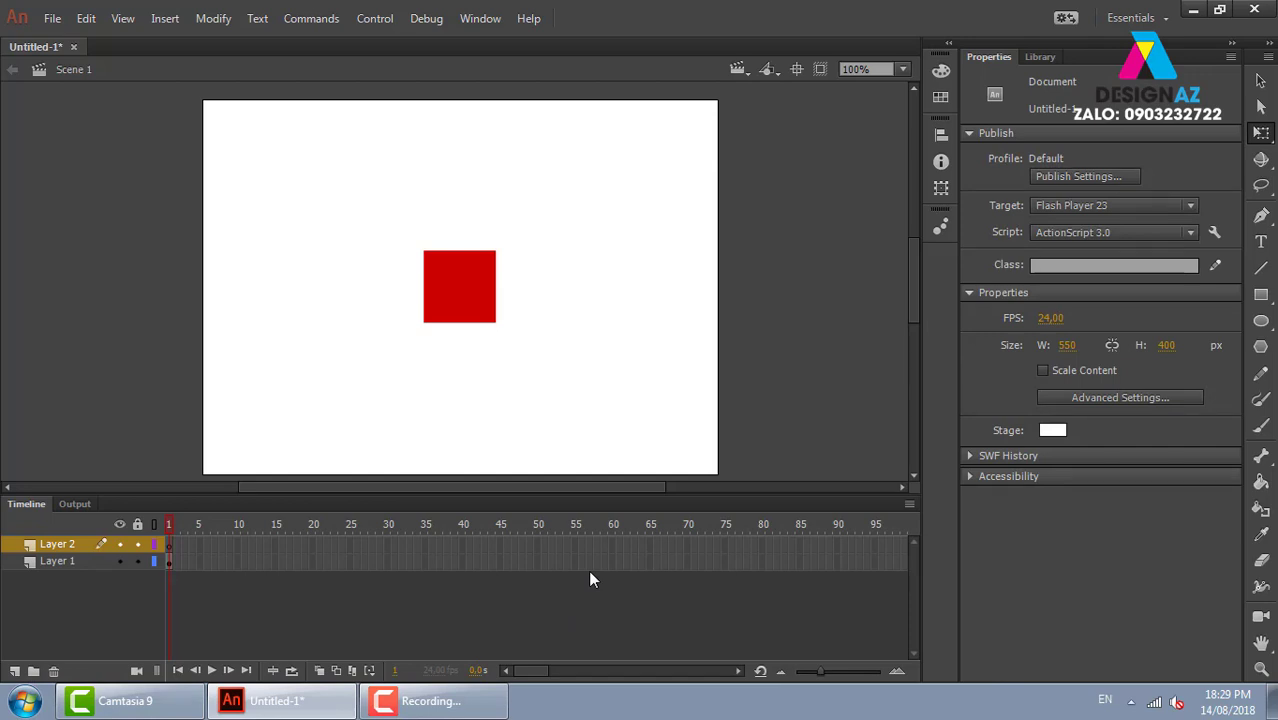
key("ctrl+a")
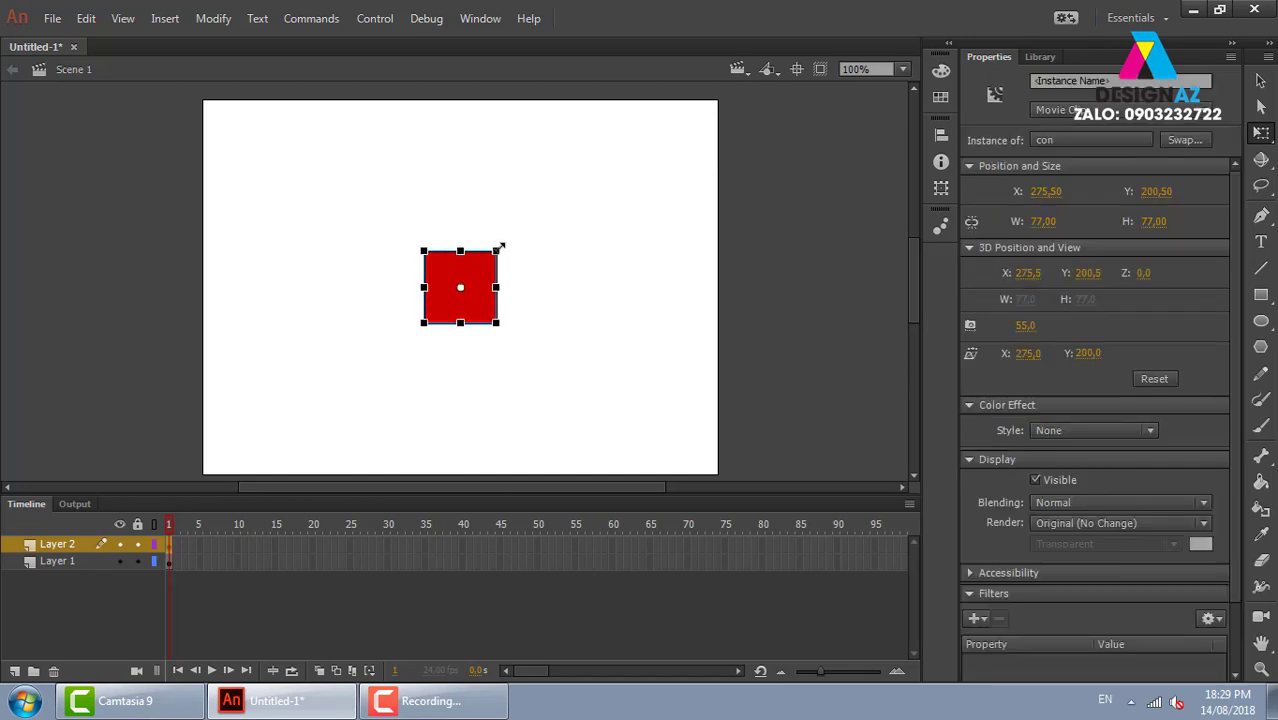
key("ctrl+shift+a")
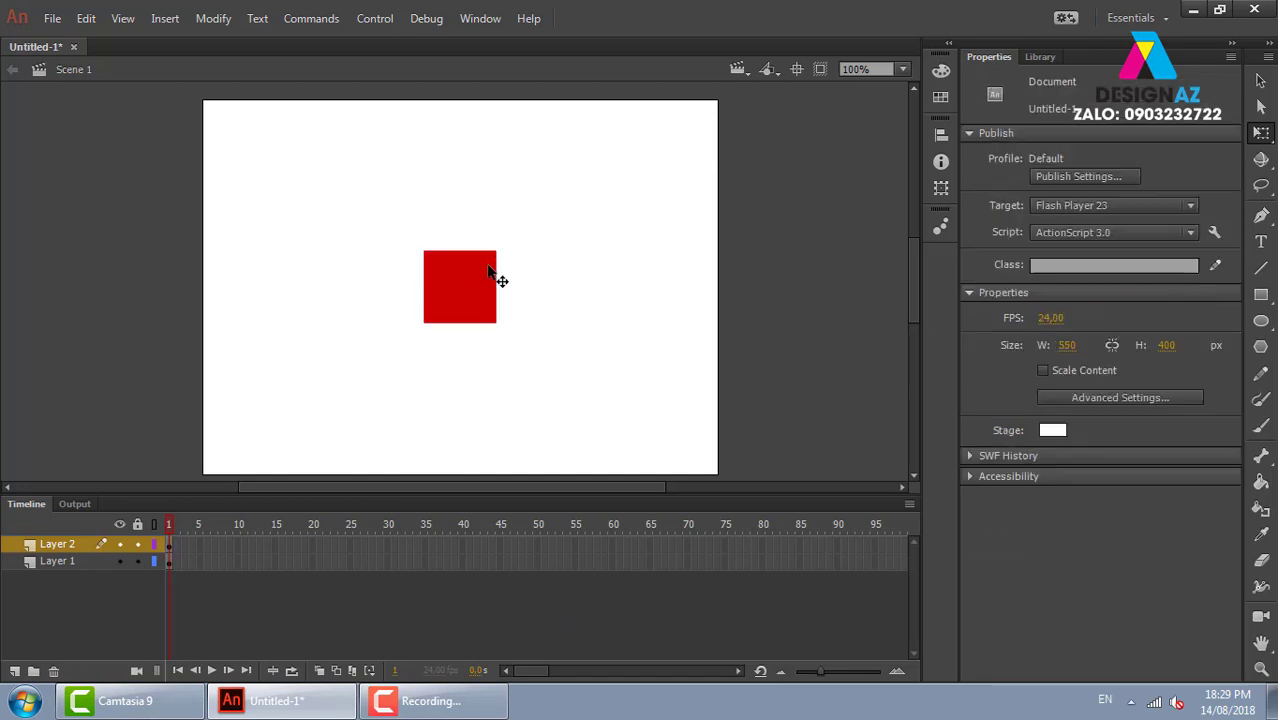
left_click(489, 268)
left_click(788, 201)
left_click(446, 303)
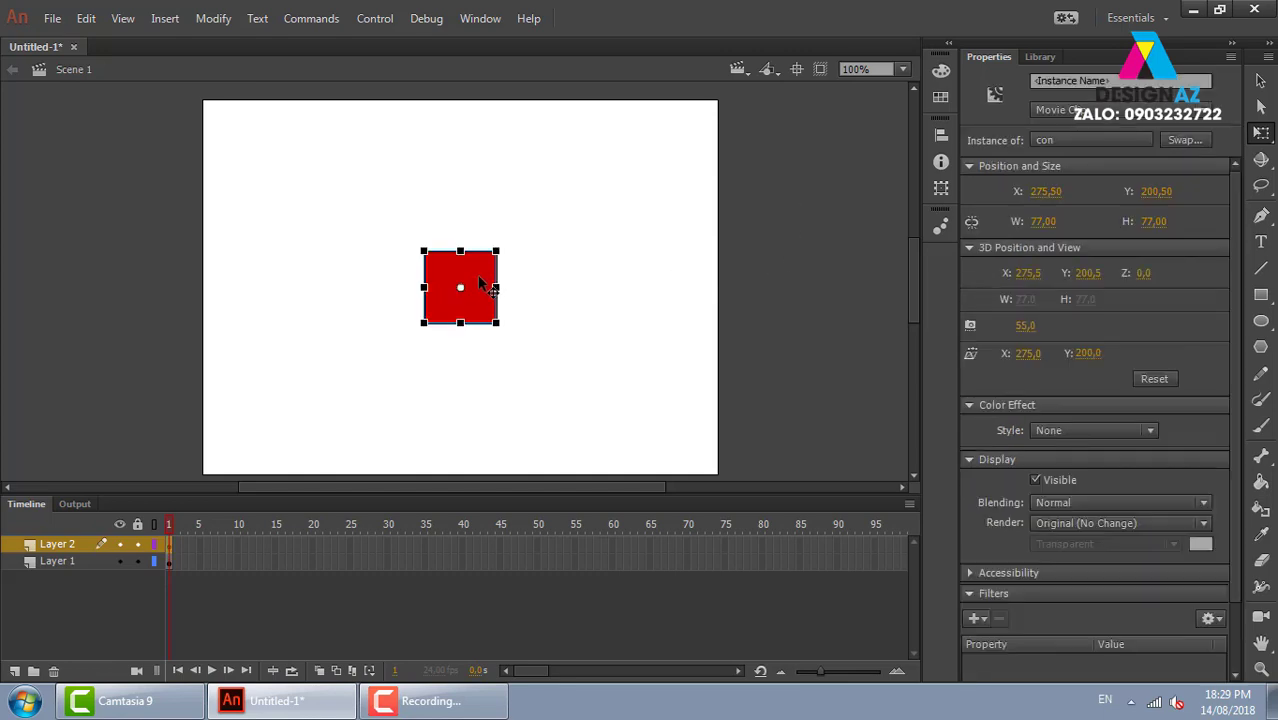
mouse_move(488, 289)
left_mouse_down("alt")
mouse_move(592, 216)
mouse_move(587, 192)
left_mouse_up("alt")
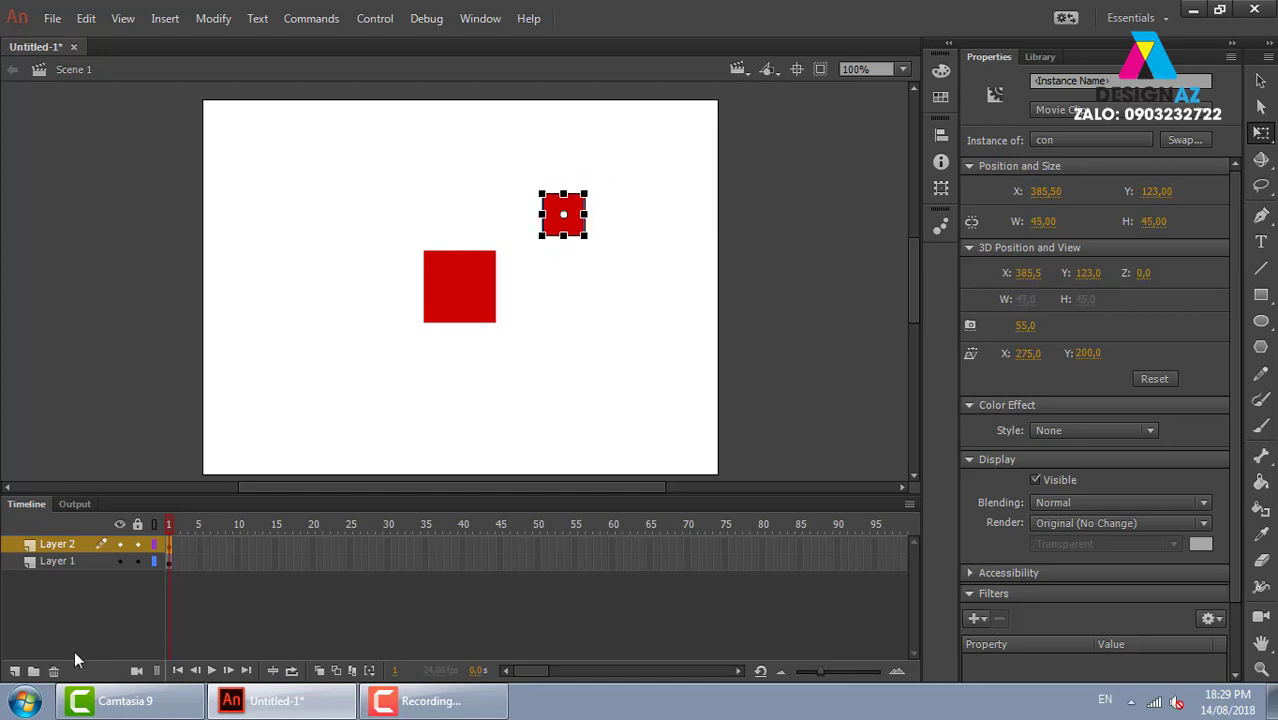
Step: On Layer 3, paste a small square, nudge it right and down, and shrink it to about 29 px
left_click(14, 671)
key("ctrl+v")
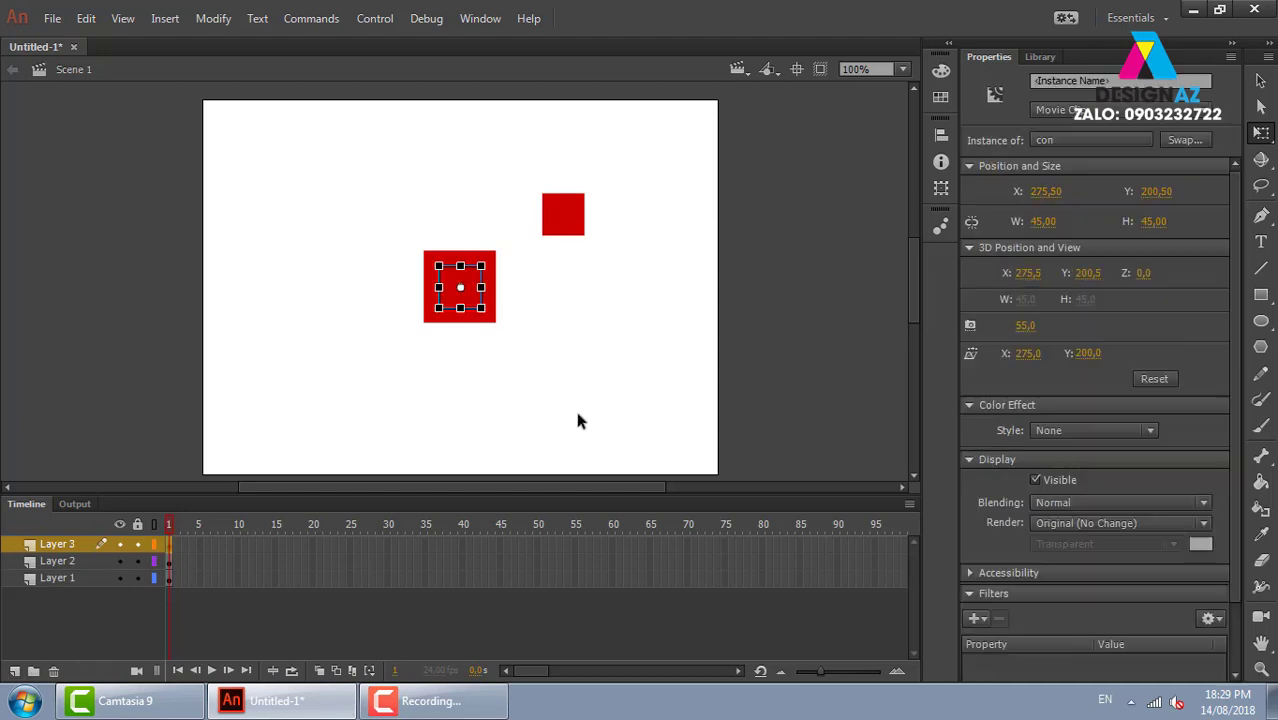
key("shift+Right")
key("shift+Right")
key("shift+Right")
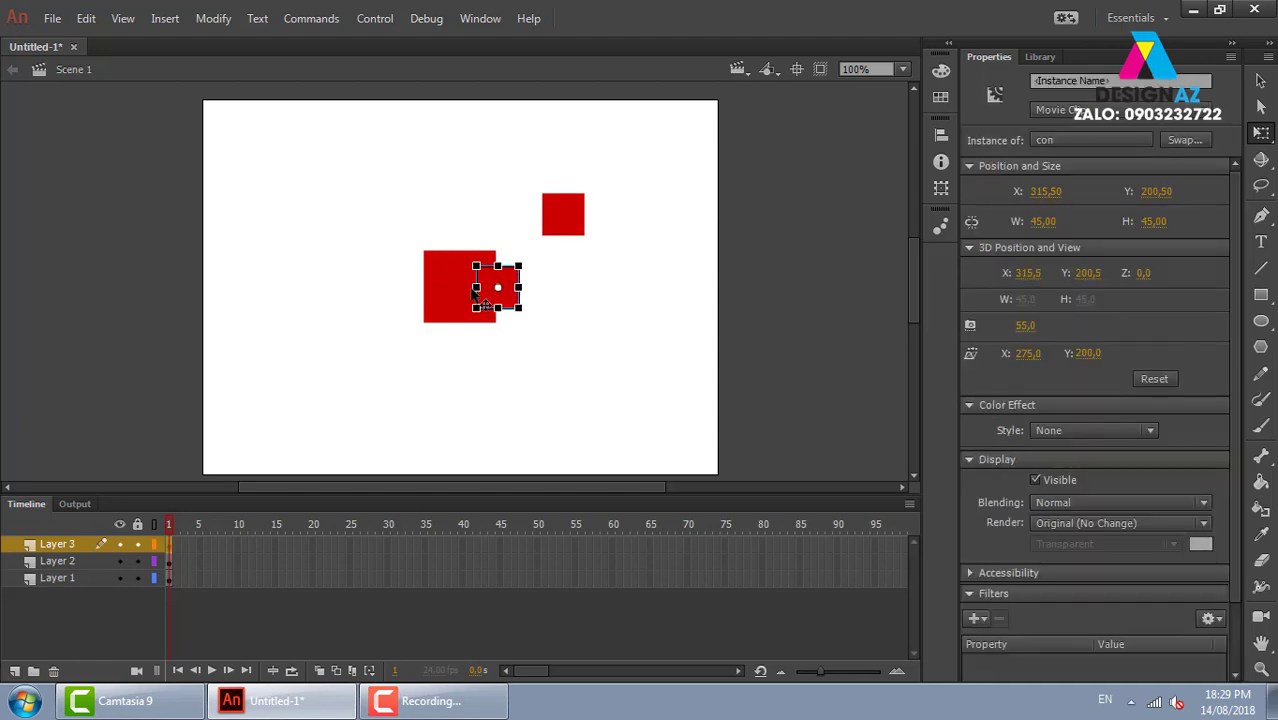
key("shift+Right")
key("shift+Right")
key("shift+Right")
key("shift+Right")
key("shift+Down")
key("shift+Down")
key("shift+Down")
key("shift+Down")
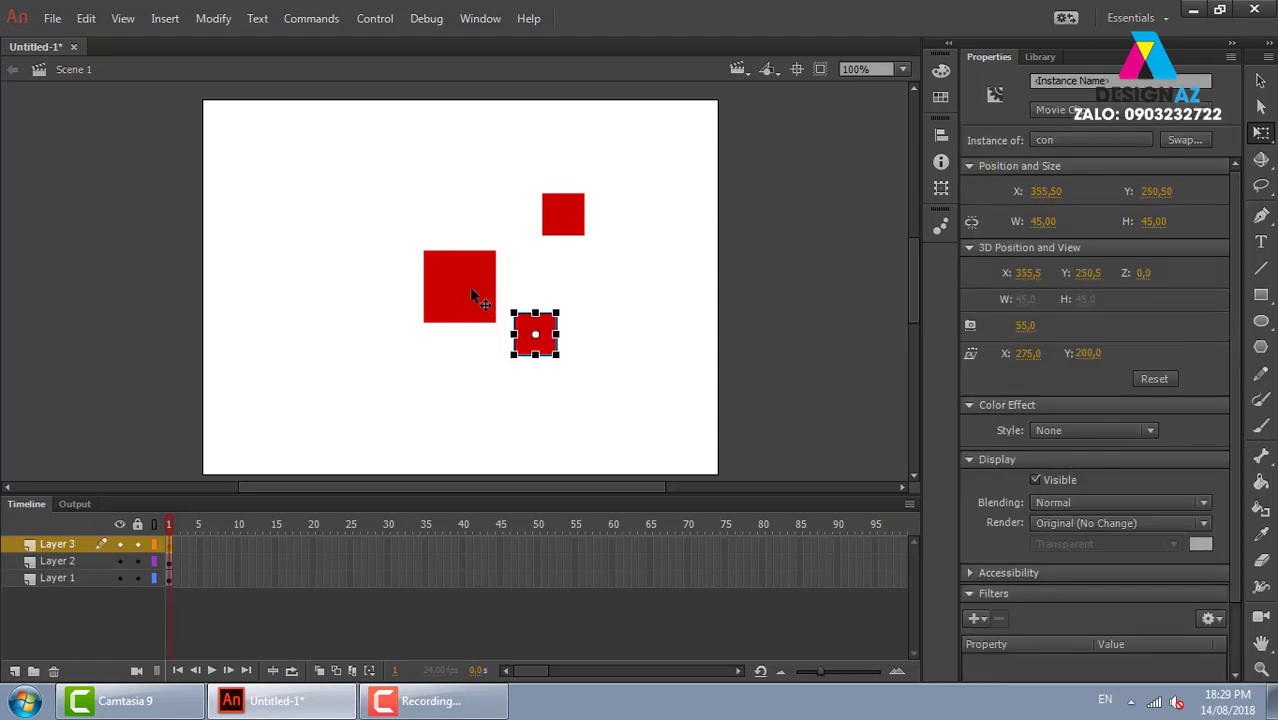
key("shift+Down")
key("shift+Down")
key("shift+Down")
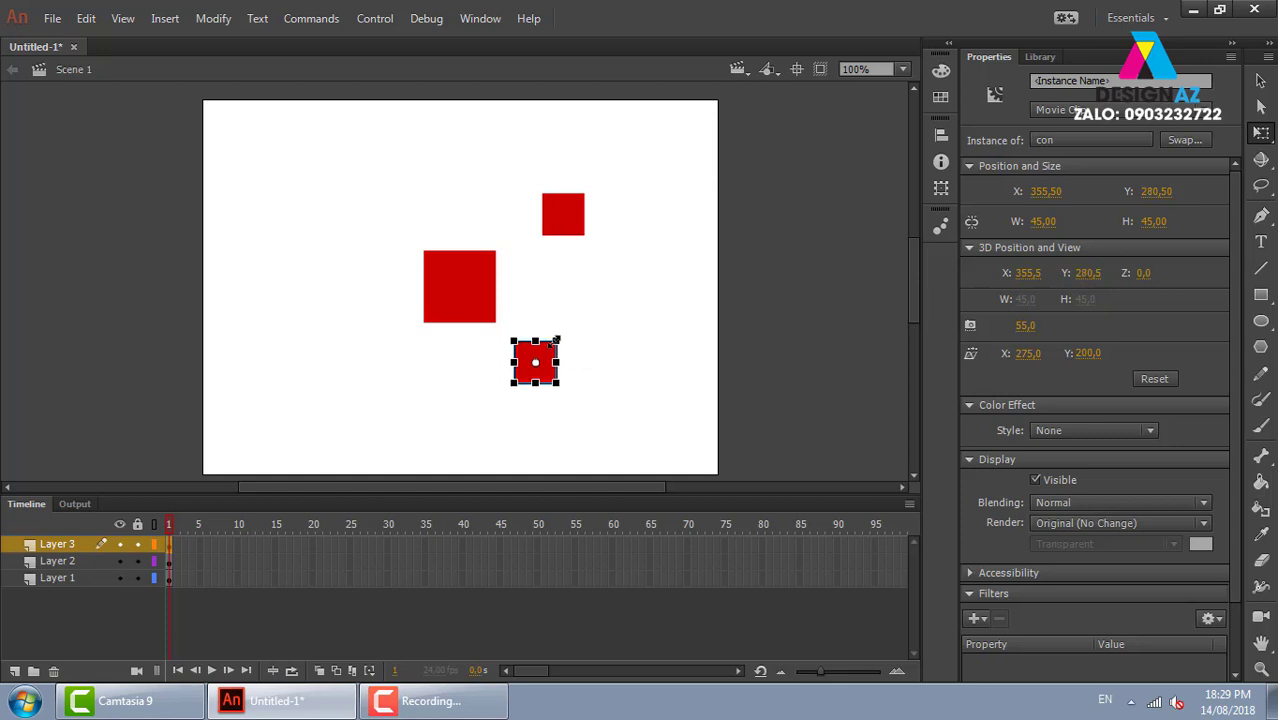
left_click_drag(557, 341, 551, 347)
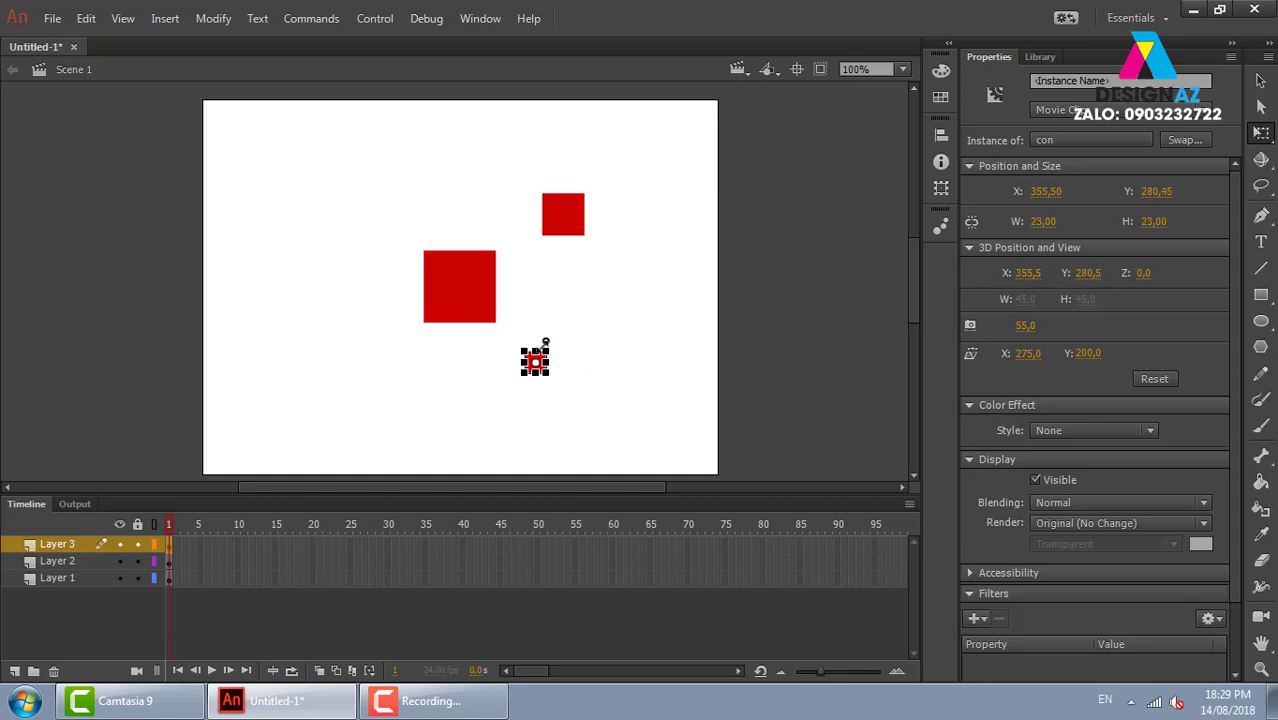
left_click(591, 358)
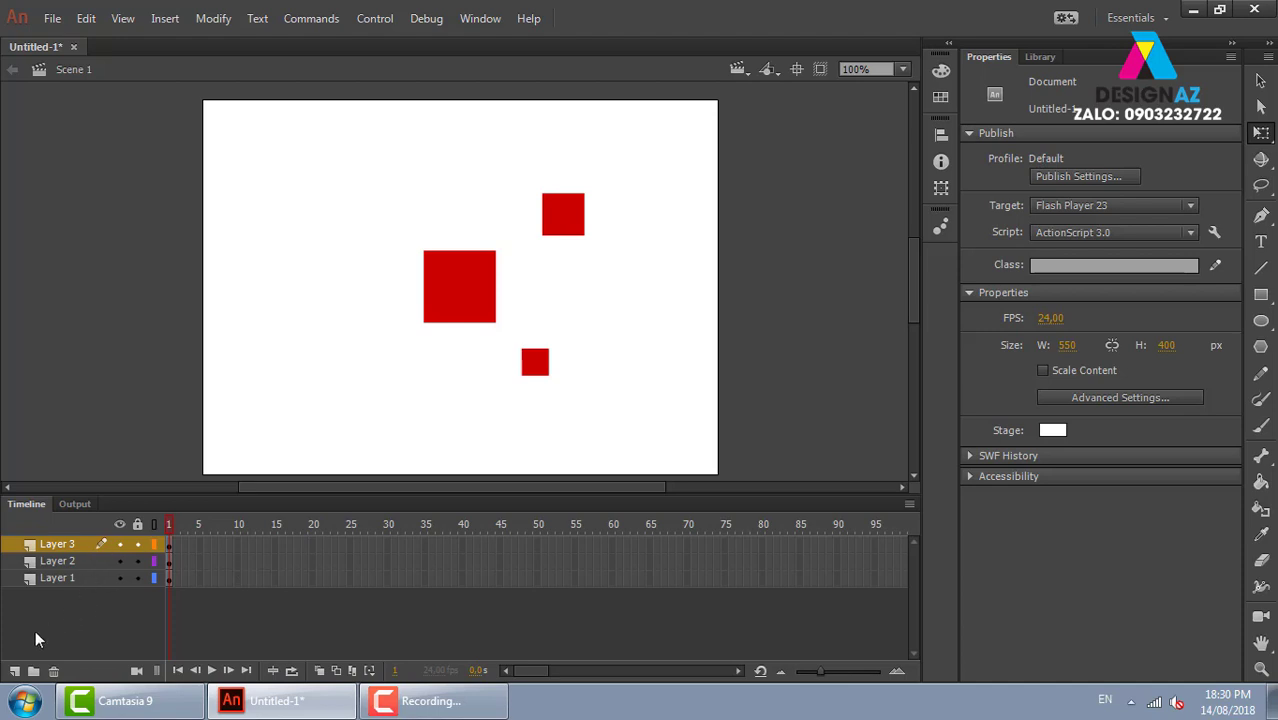
Step: Remove an extra layer, then paste a small square onto Layer 4 and nudge it left
left_click(14, 671)
left_click(14, 671)
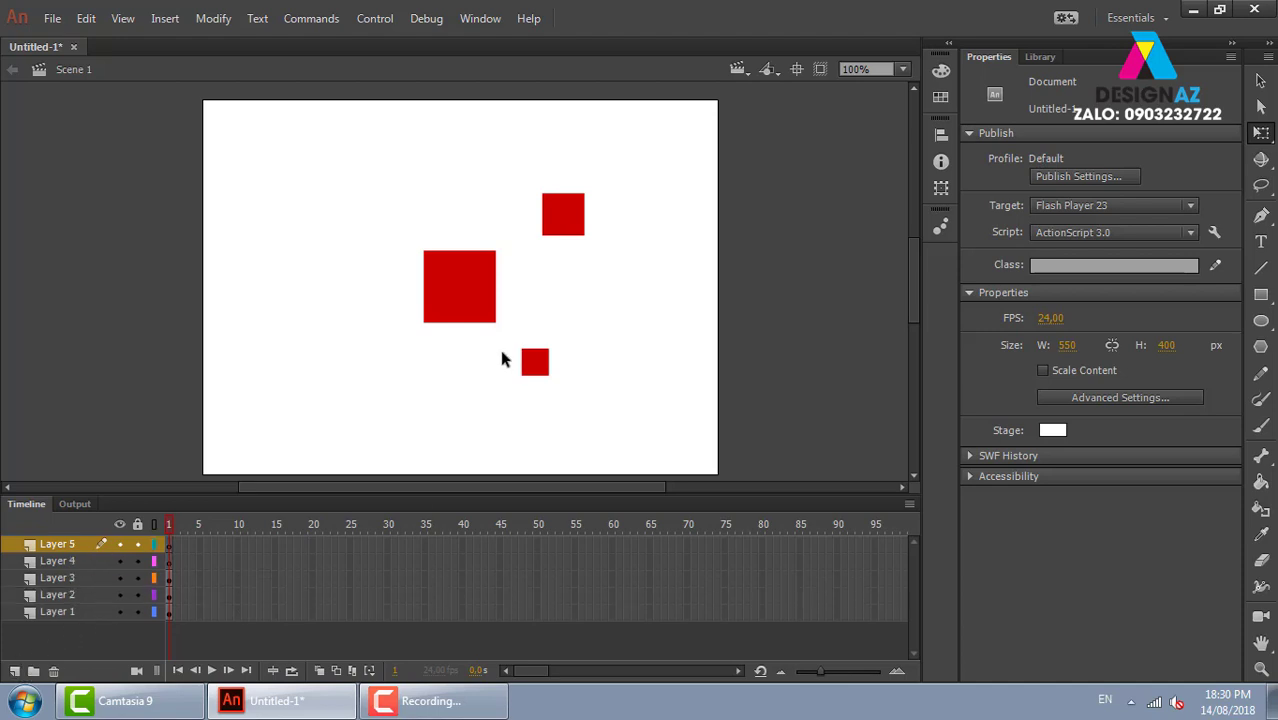
key("ctrl+z")
key("ctrl+v")
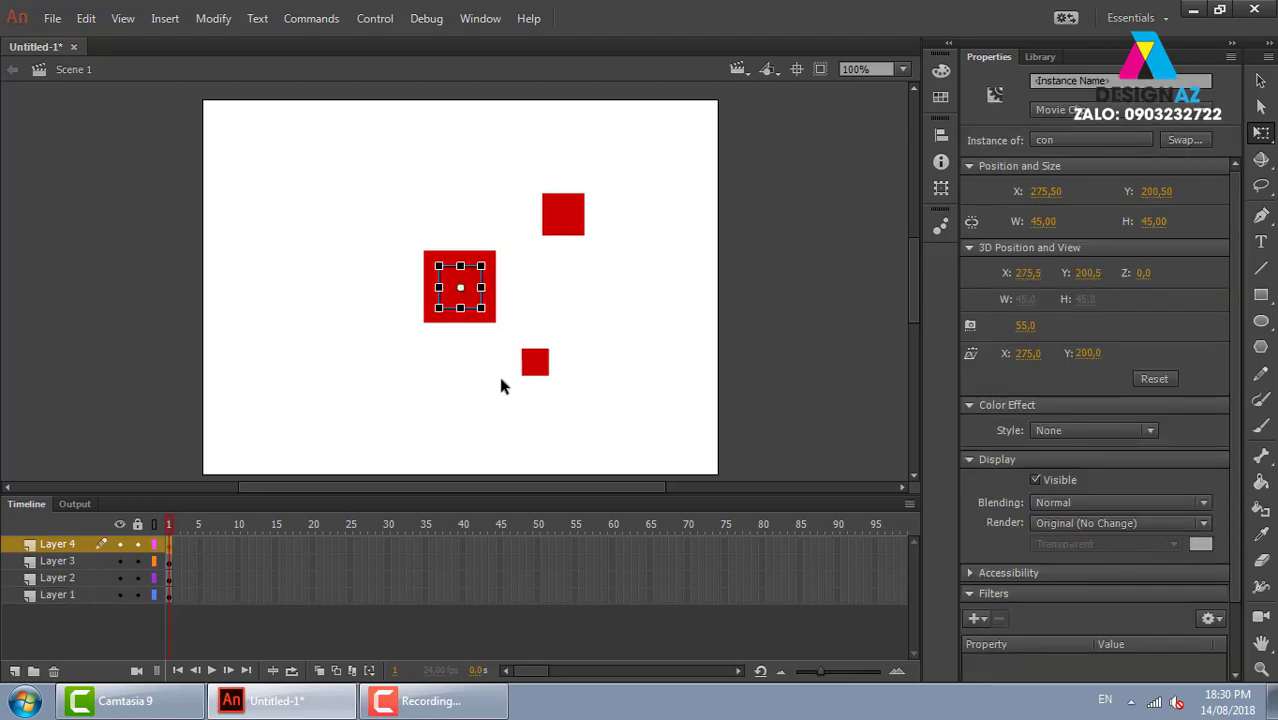
key("shift+Left")
key("shift+Left")
key("shift+Left")
key("shift+Left")
key("shift+Left")
key("shift+Left")
key("shift+Left")
key("shift+Left")
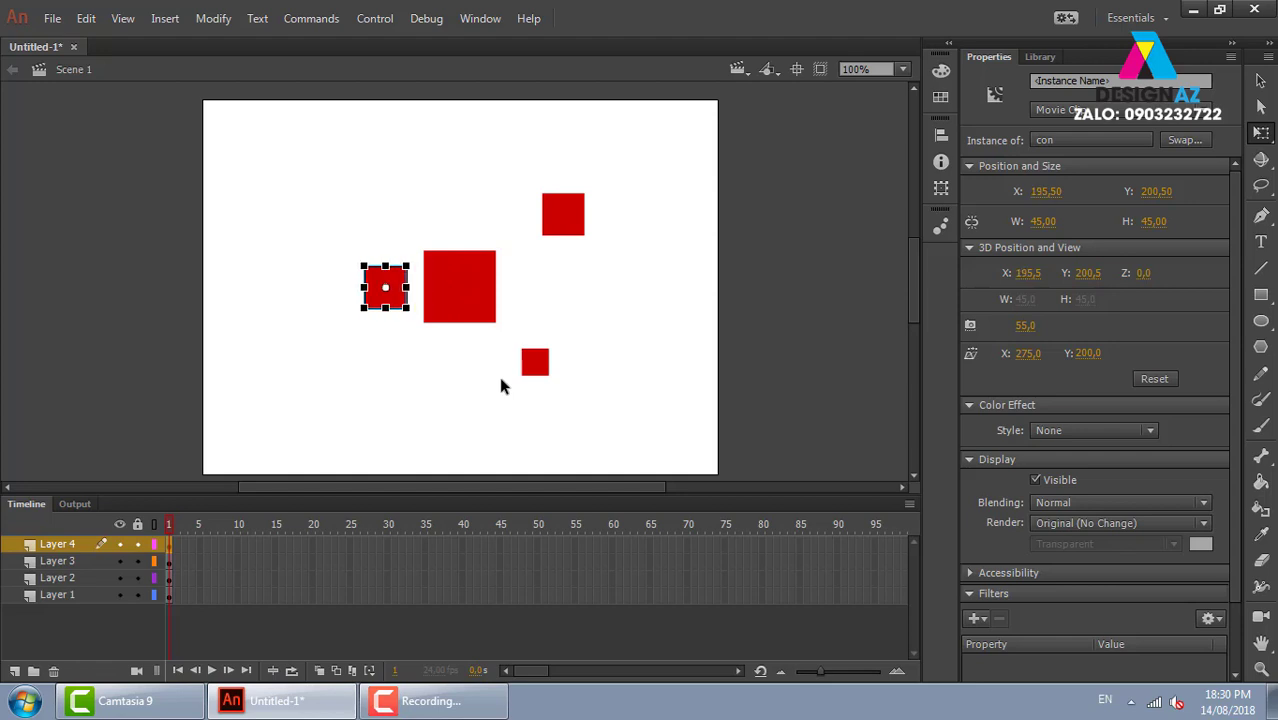
key("shift+Left")
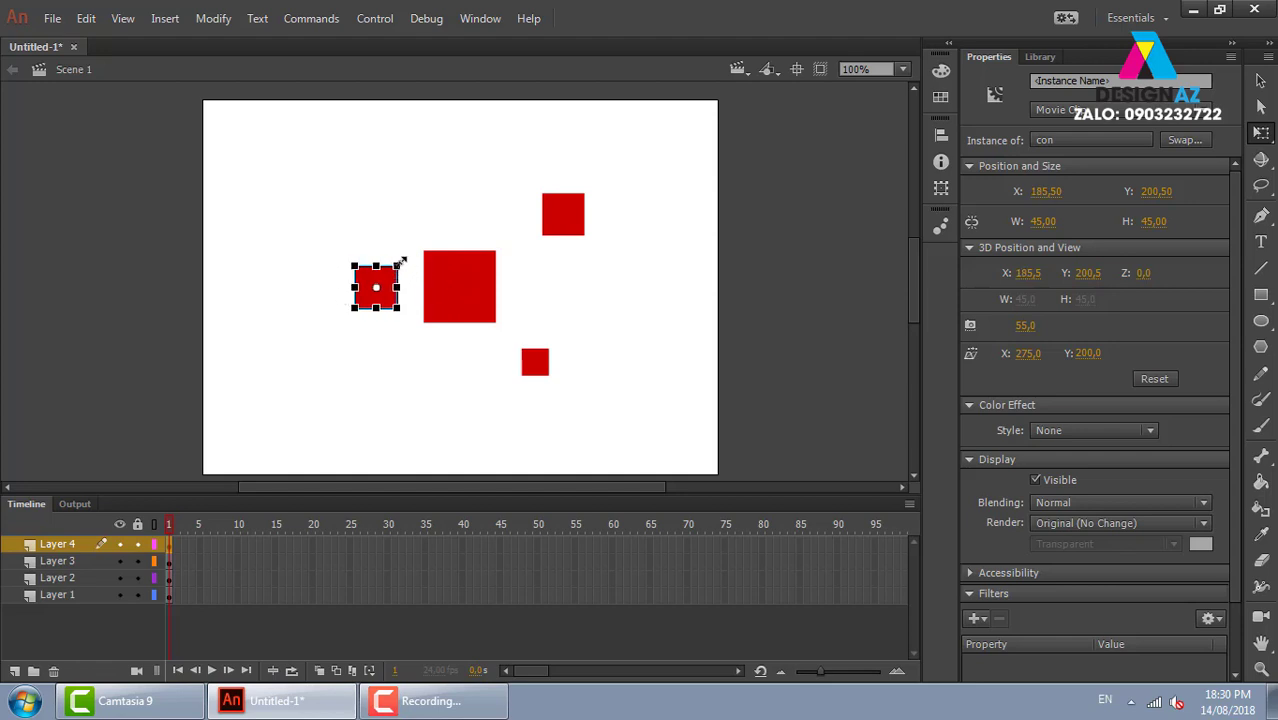
left_click(409, 183)
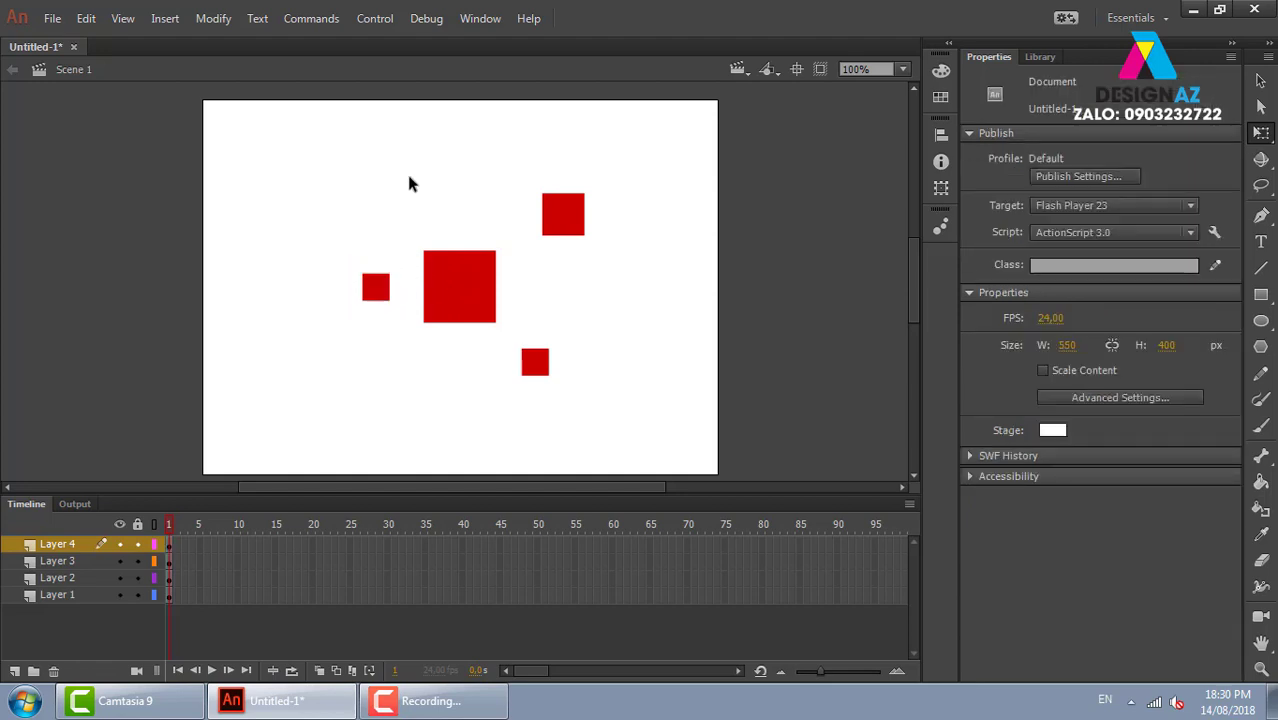
left_click(375, 287)
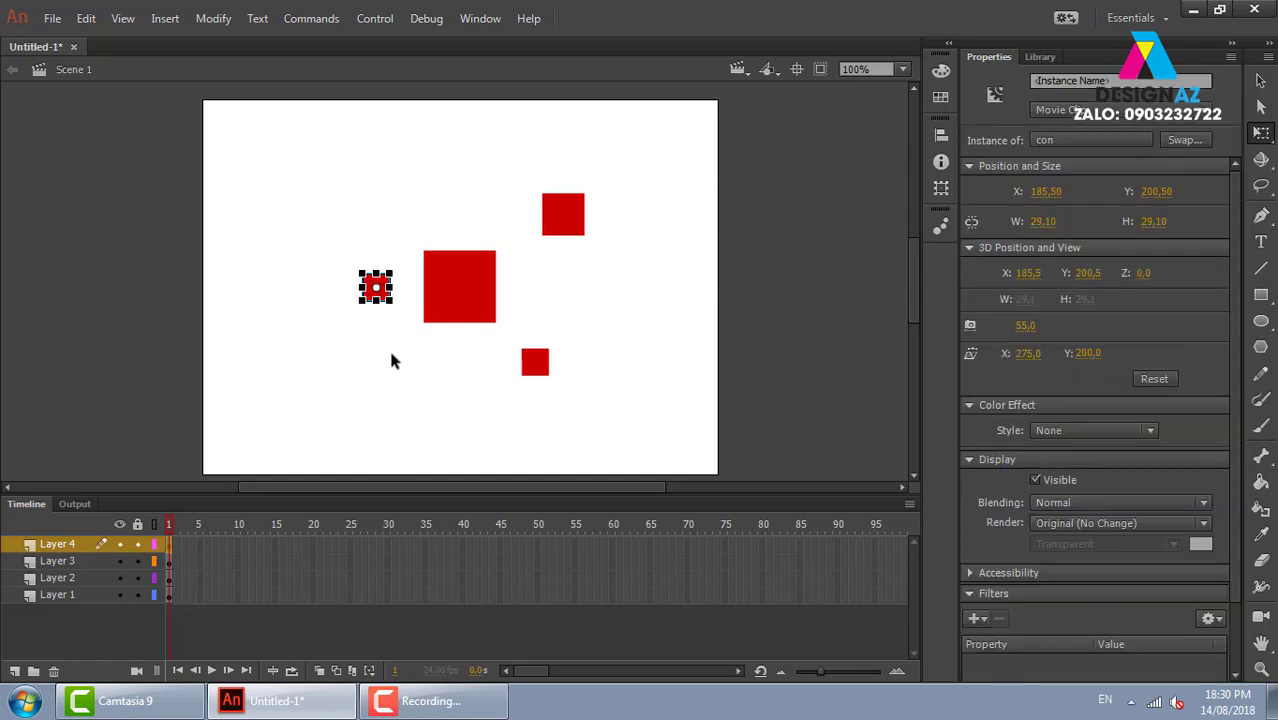
Step: On Layer 6, paste a square, nudge it up and left, and shrink it to 13 × 13
left_click(14, 671)
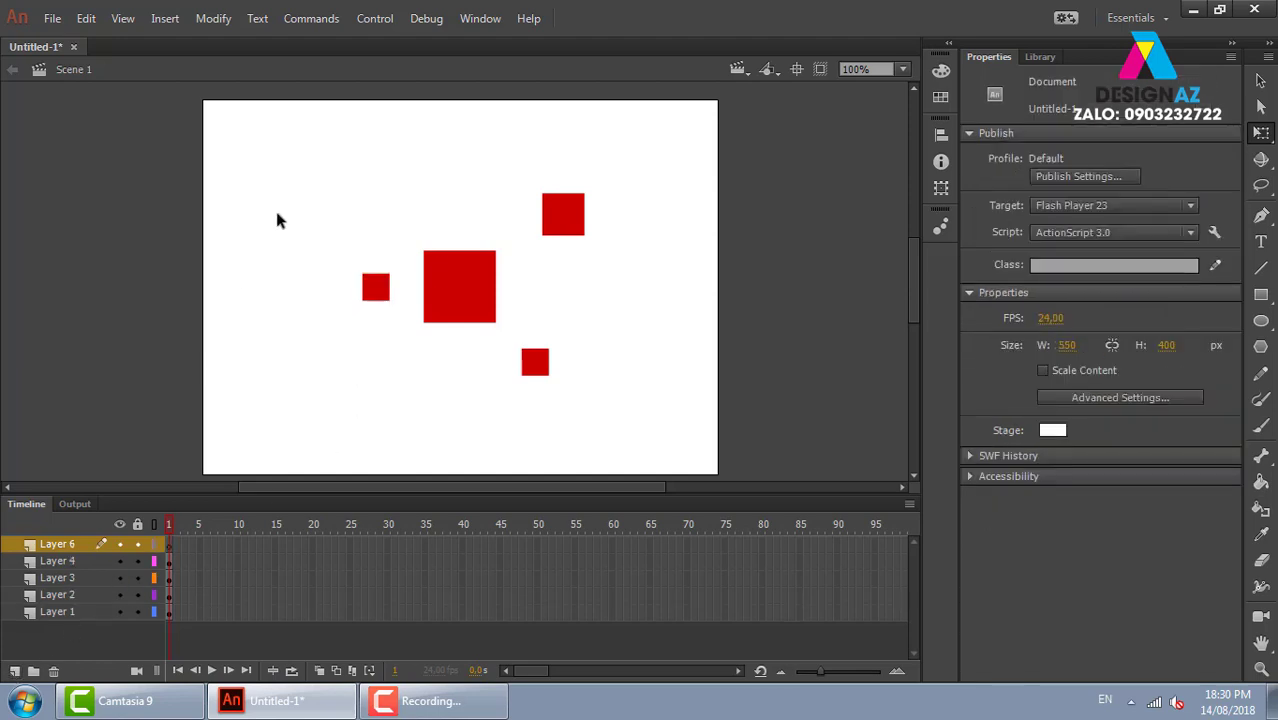
key("ctrl+v")
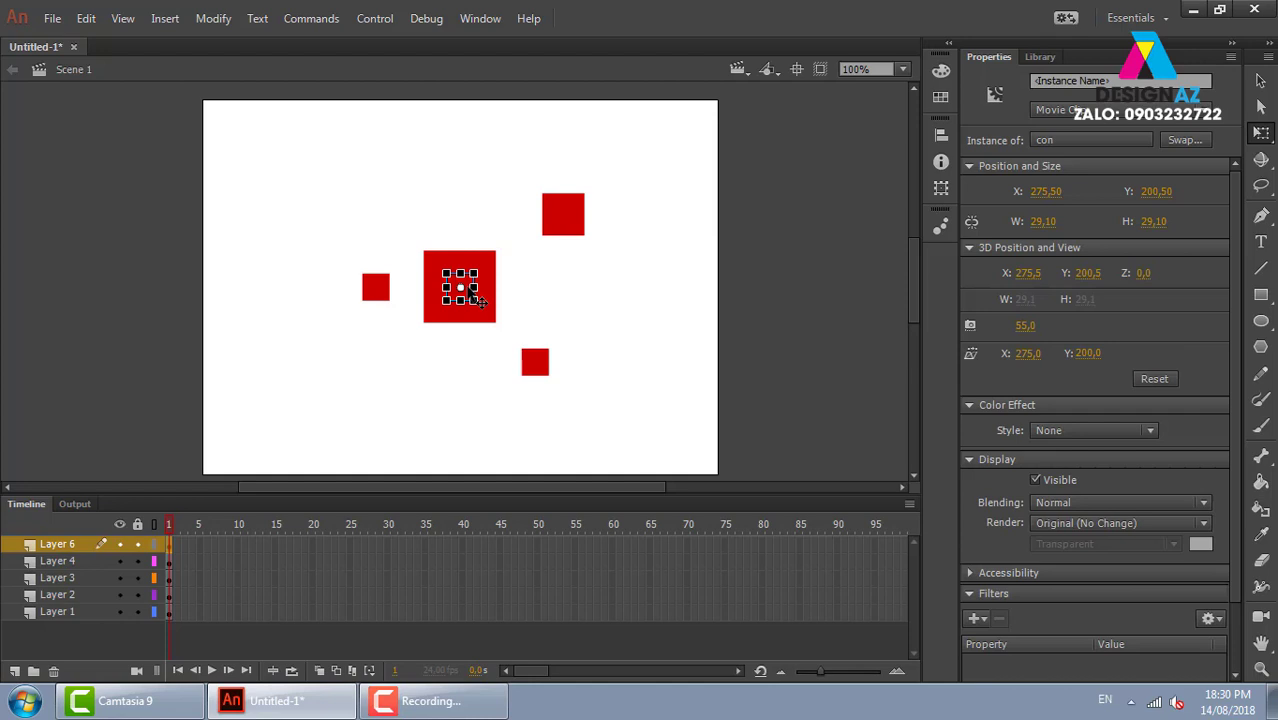
key("shift+Up")
key("shift+Up")
key("shift+Up")
key("shift+Up")
key("shift+Up")
key("shift+Up")
key("shift+Up")
key("shift+Left")
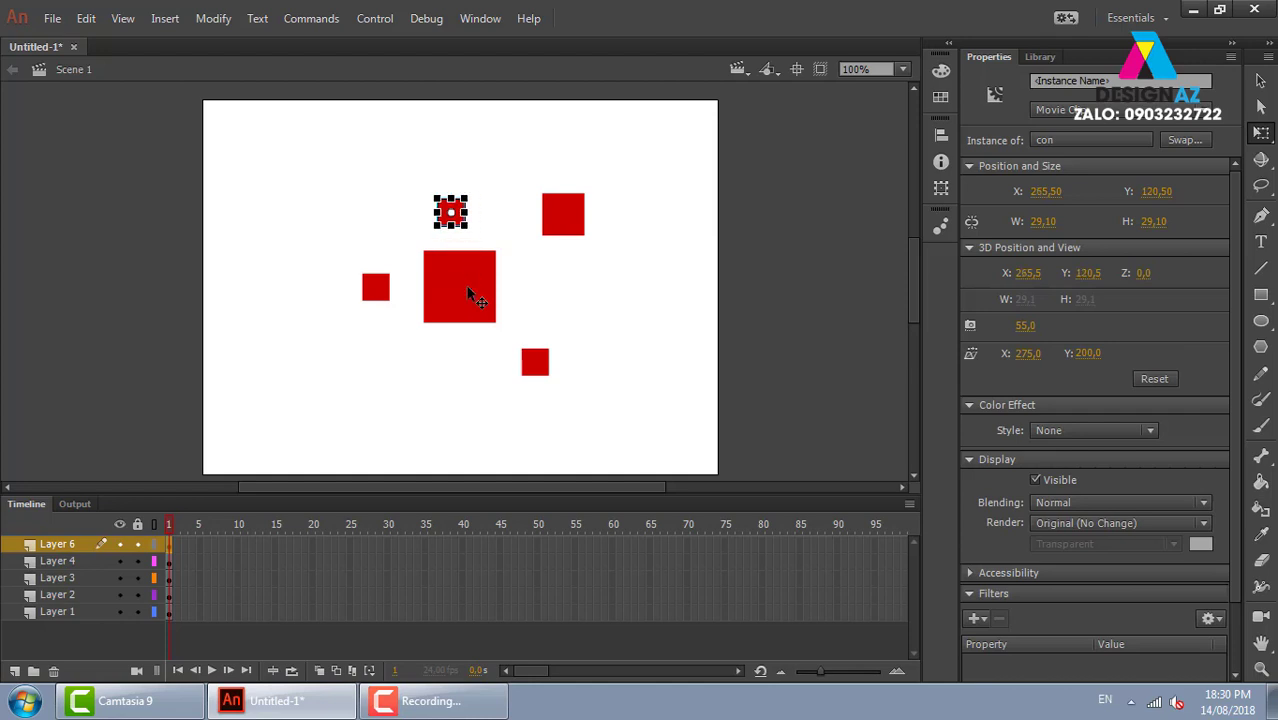
key("shift+Left")
key("shift+Left")
key("shift+Left")
key("shift+Left")
key("shift+Left")
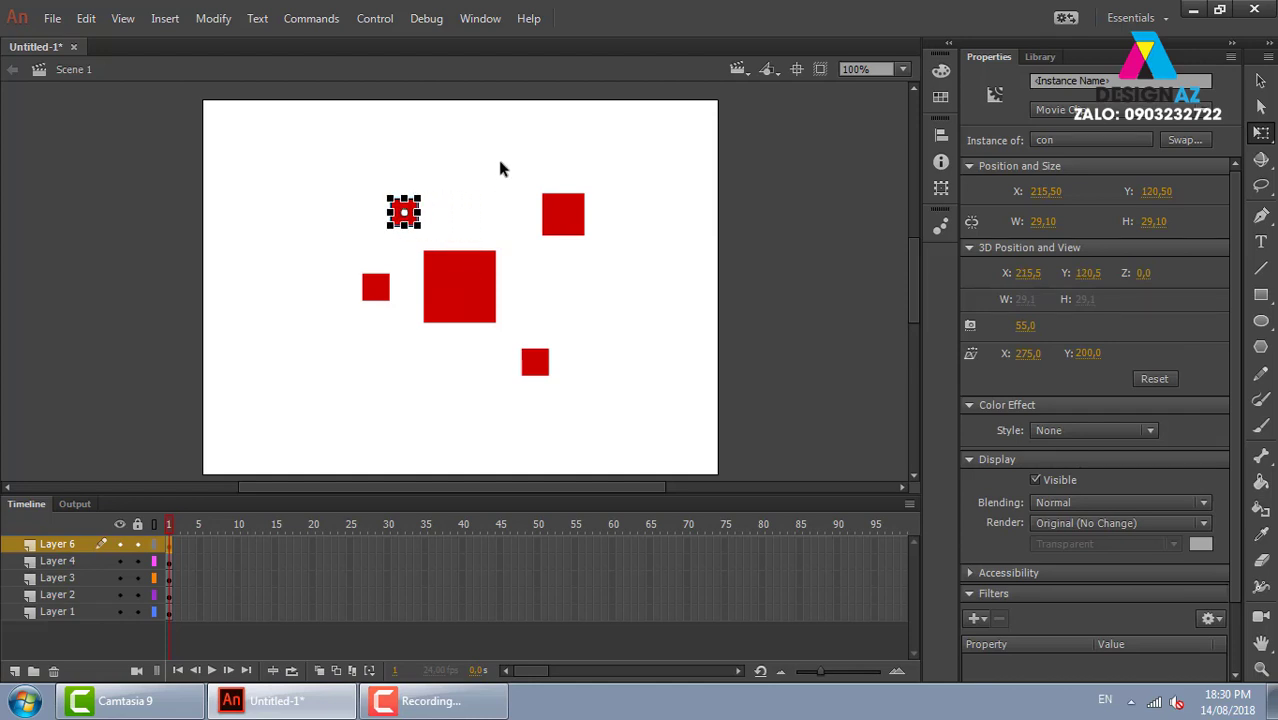
left_click(500, 167)
left_click(408, 207)
left_click_drag(423, 194, 412, 199)
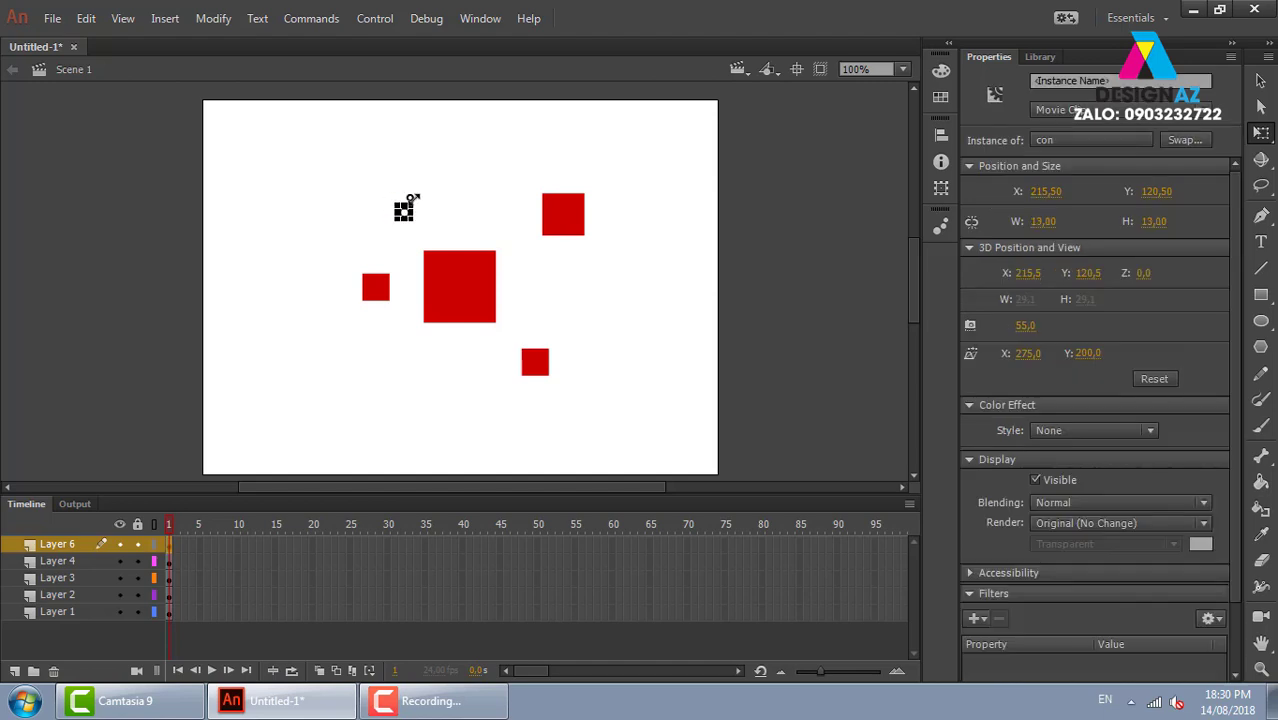
left_click(576, 179)
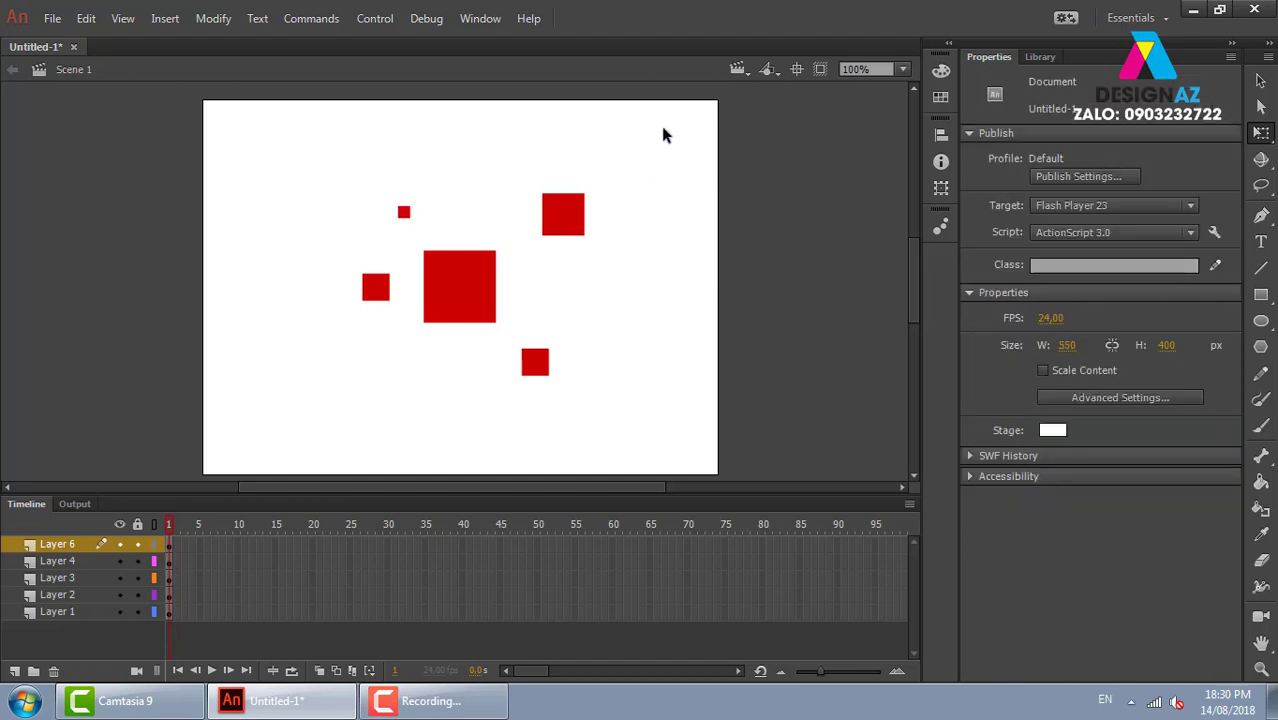
key("ctrl+Return")
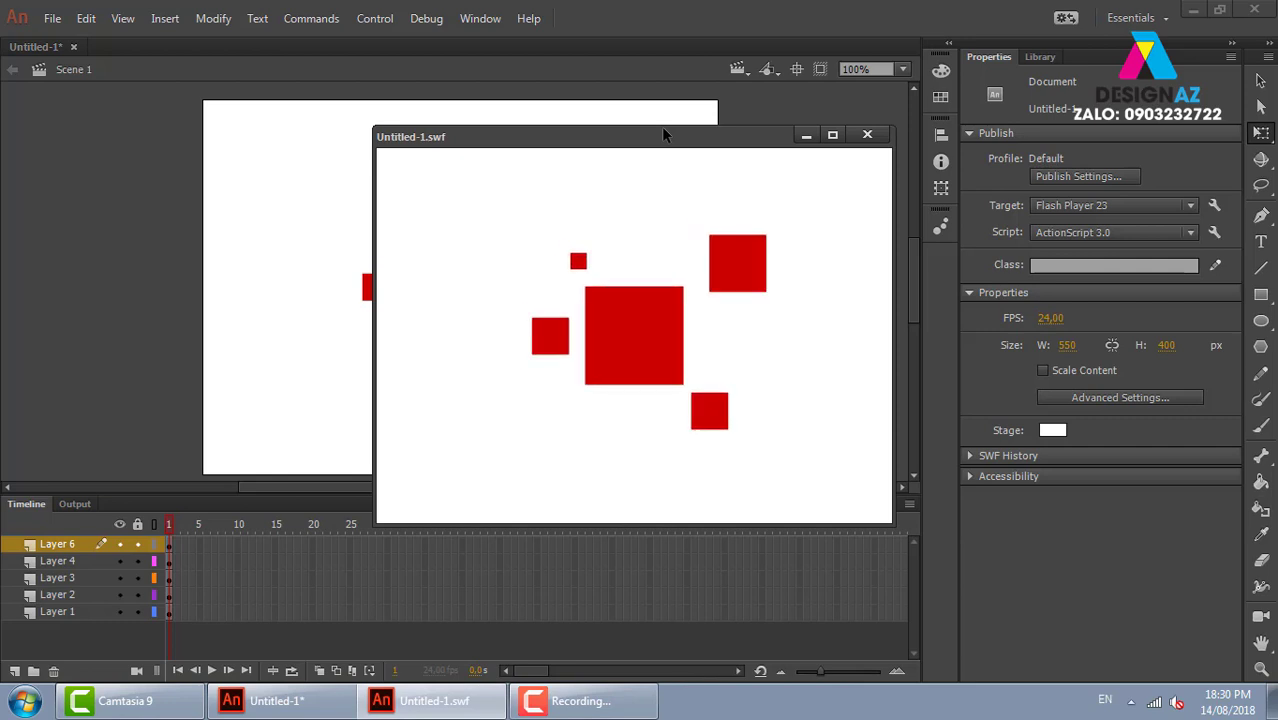
left_click(867, 134)
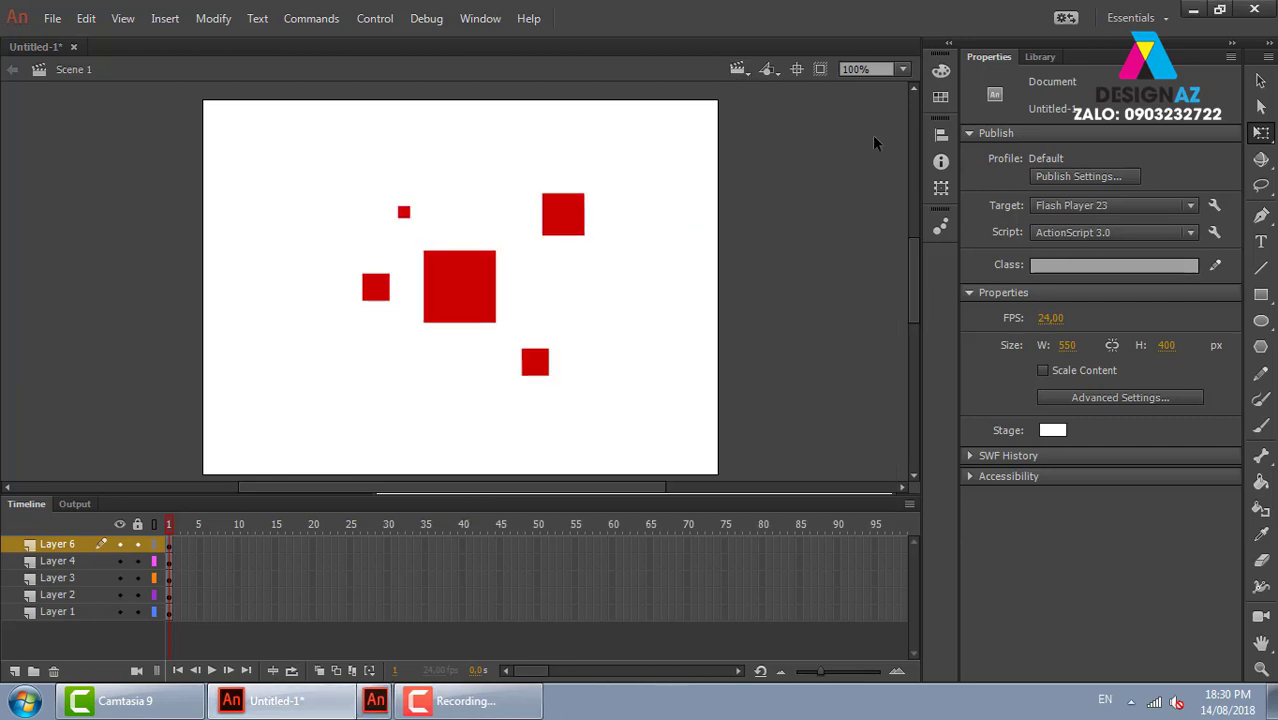
left_click(388, 297)
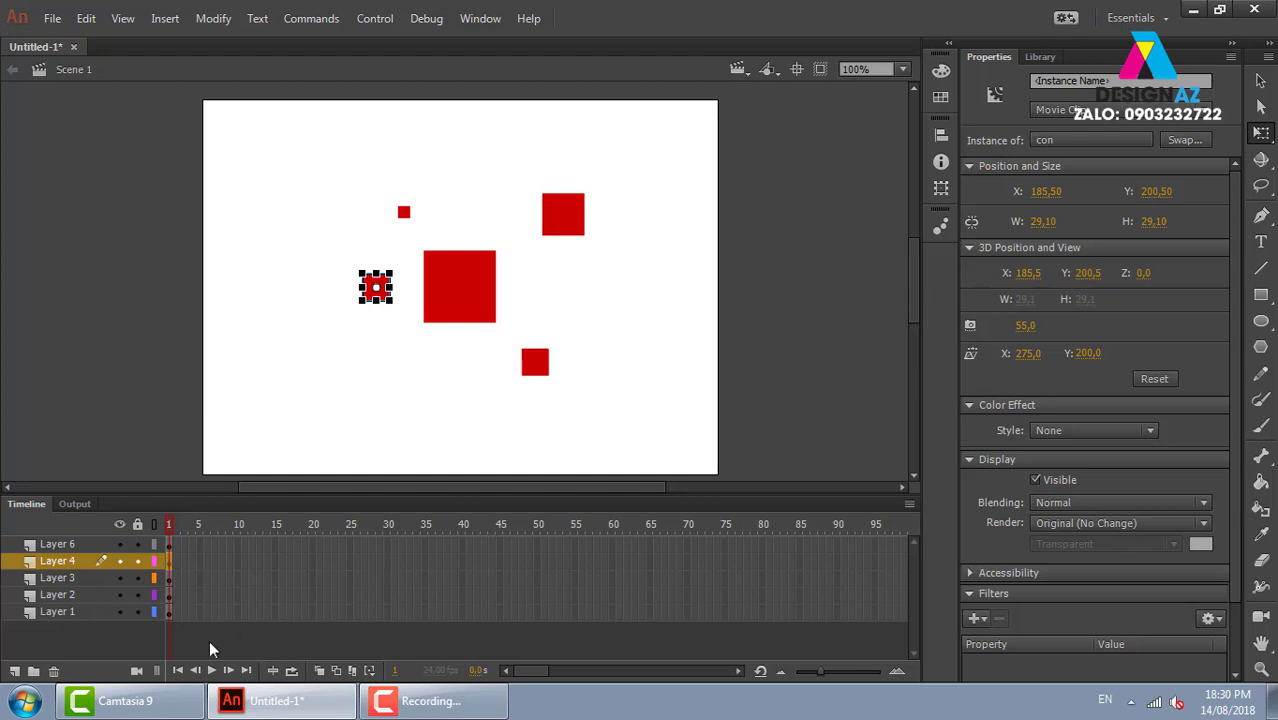
Step: Stagger each square layer's first keyframe to later frames, then extend all layers to frame 38
left_click(171, 597)
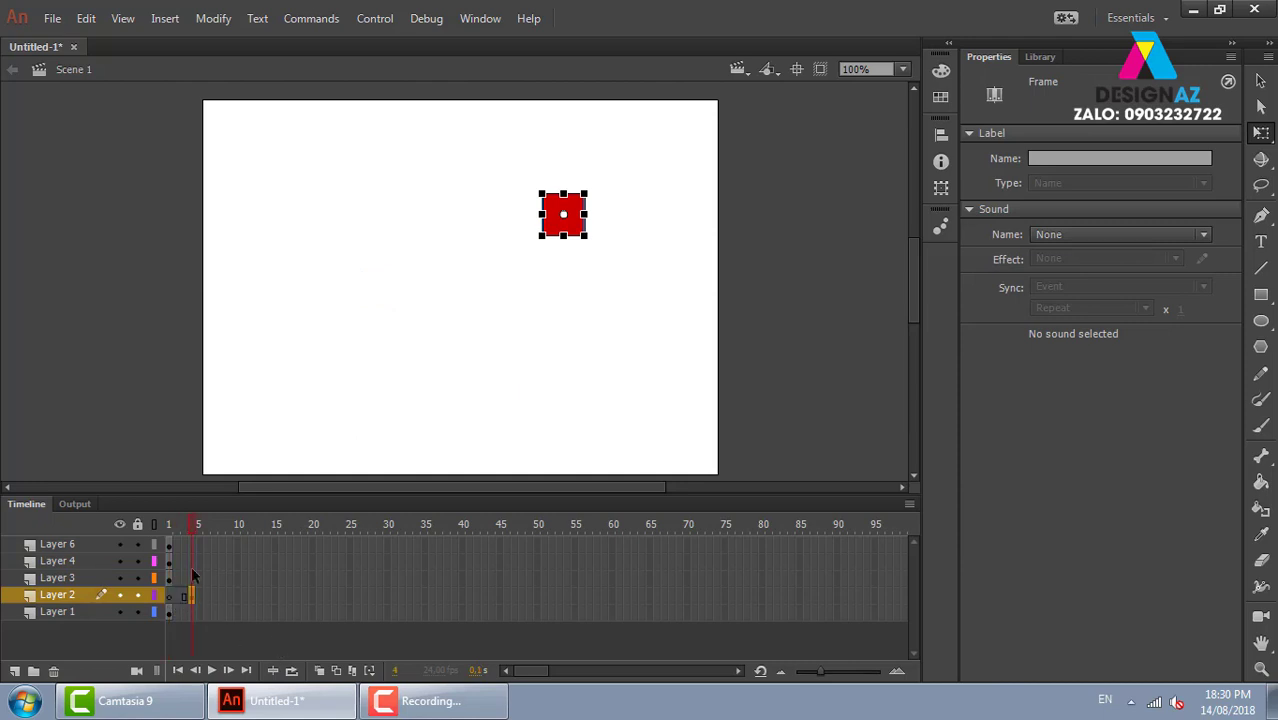
mouse_move(186, 598)
left_mouse_down()
mouse_move(170, 581)
mouse_move(228, 586)
mouse_move(250, 562)
left_mouse_up()
left_click(170, 578)
left_click(170, 562)
left_click(170, 545)
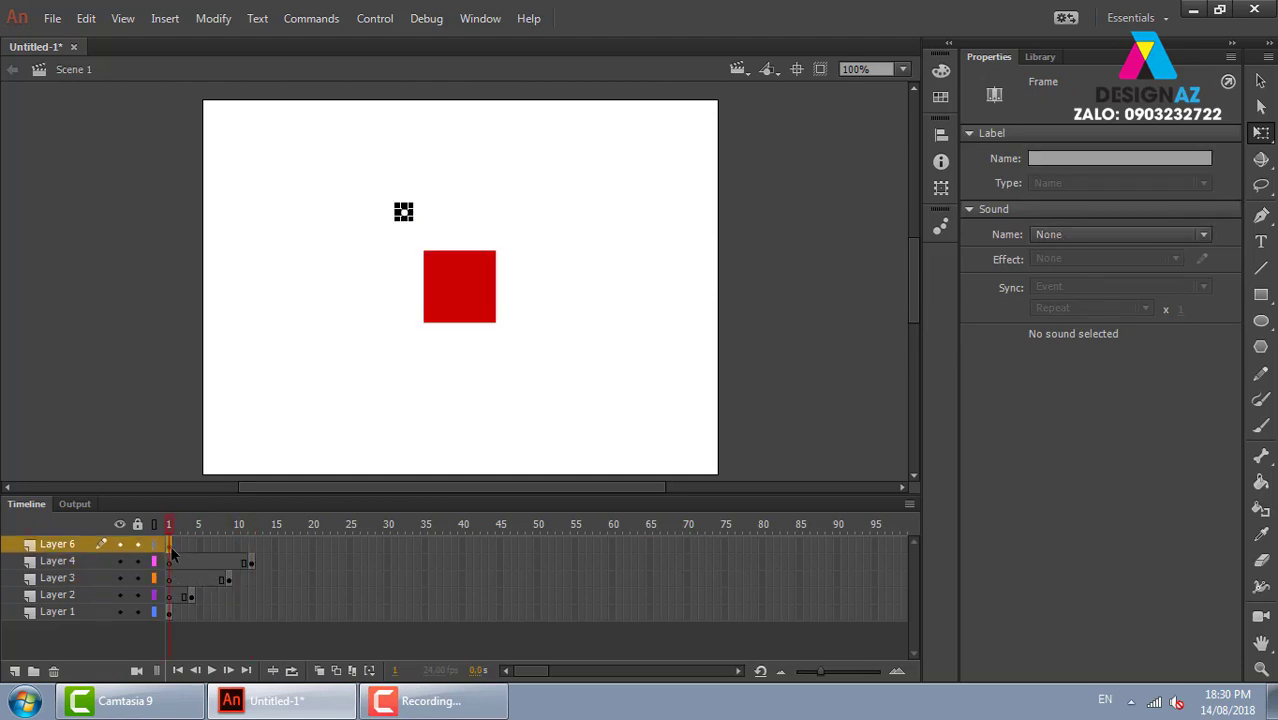
left_click_drag(170, 548, 207, 547)
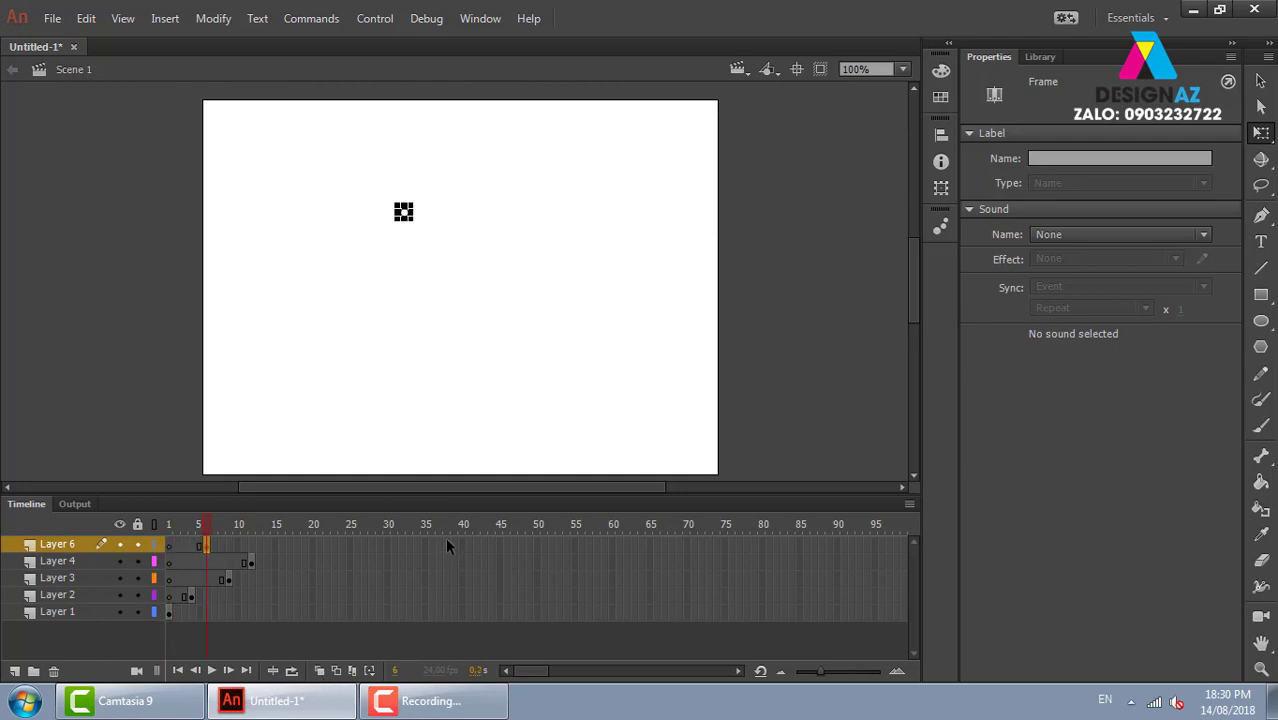
left_click_drag(445, 543, 446, 612)
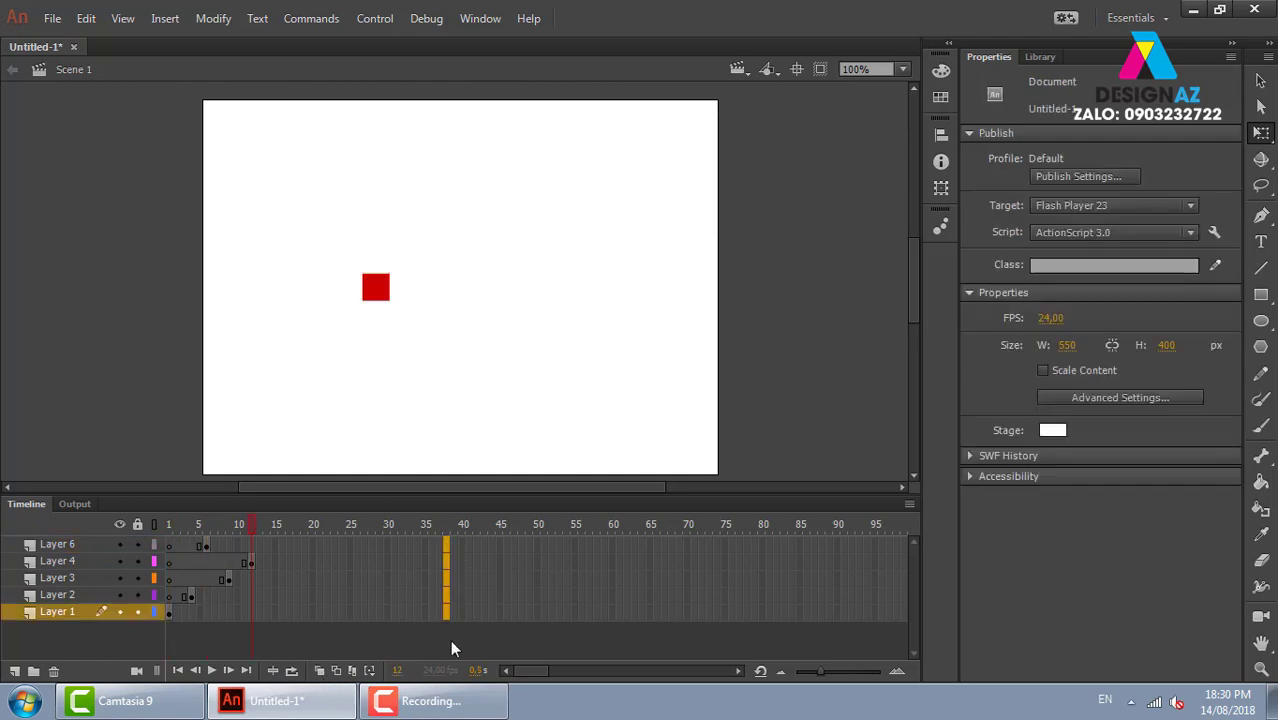
key("F5")
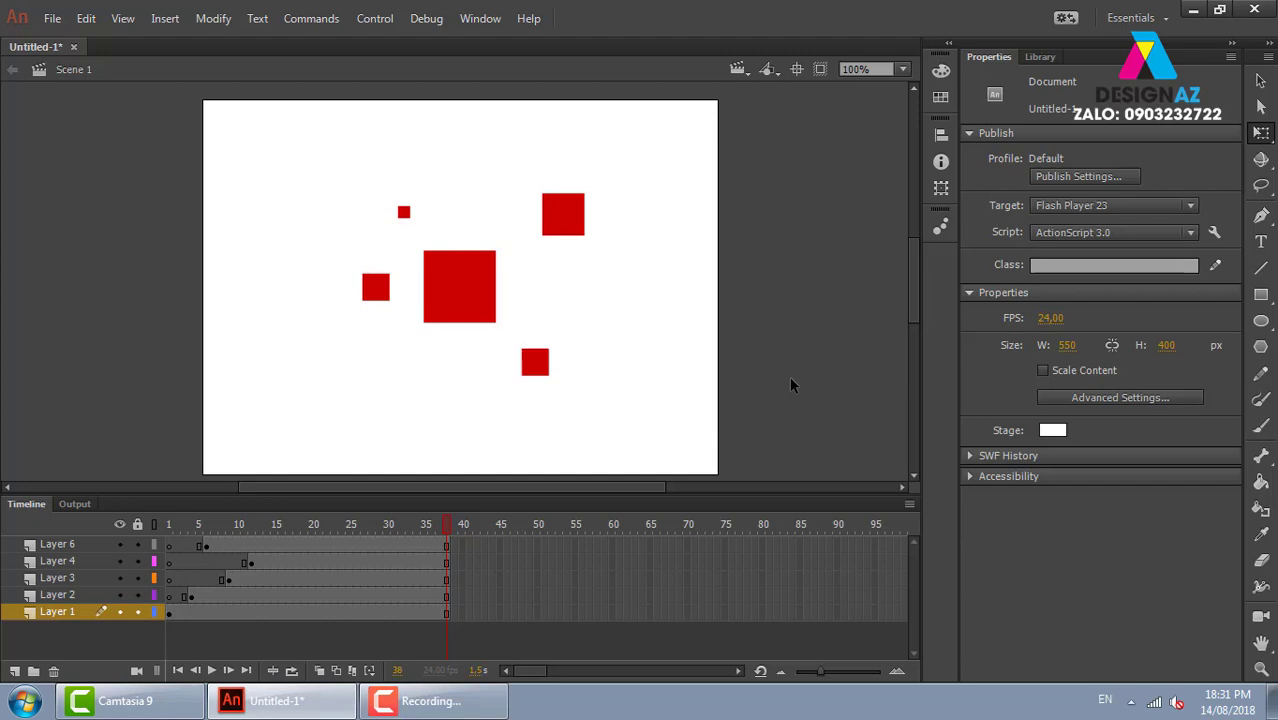
key("ctrl+Return")
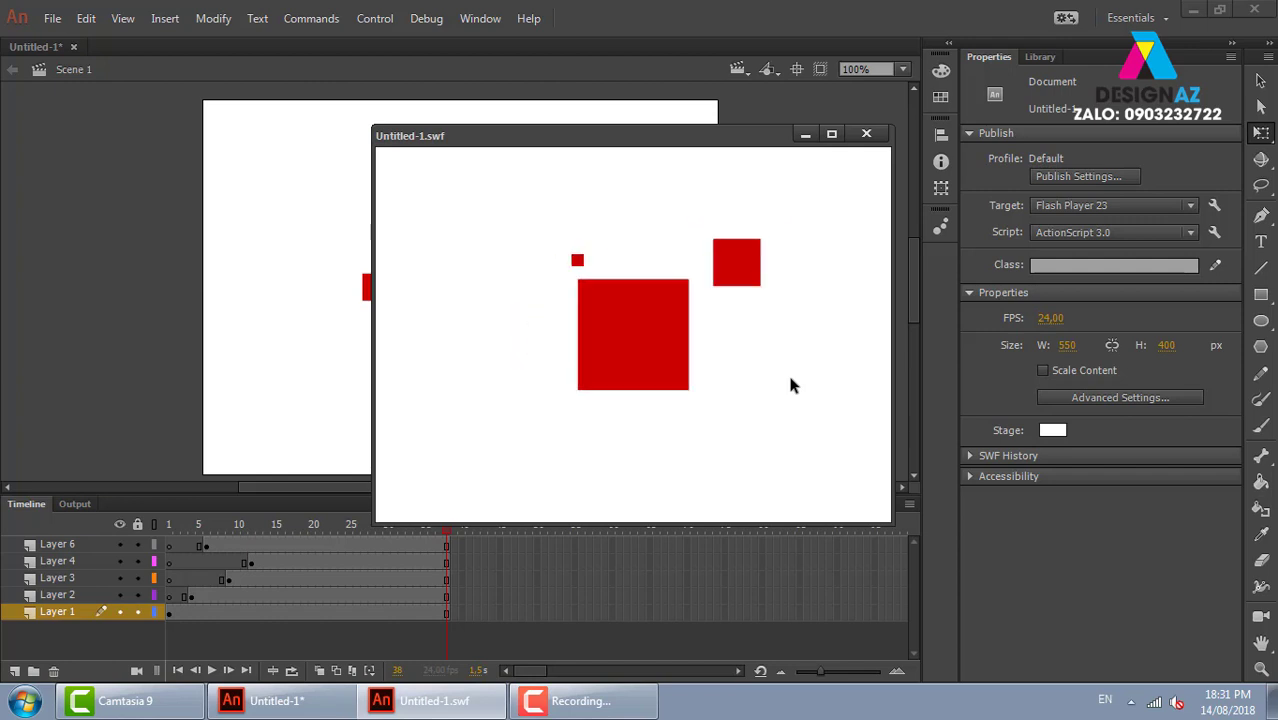
left_click(866, 134)
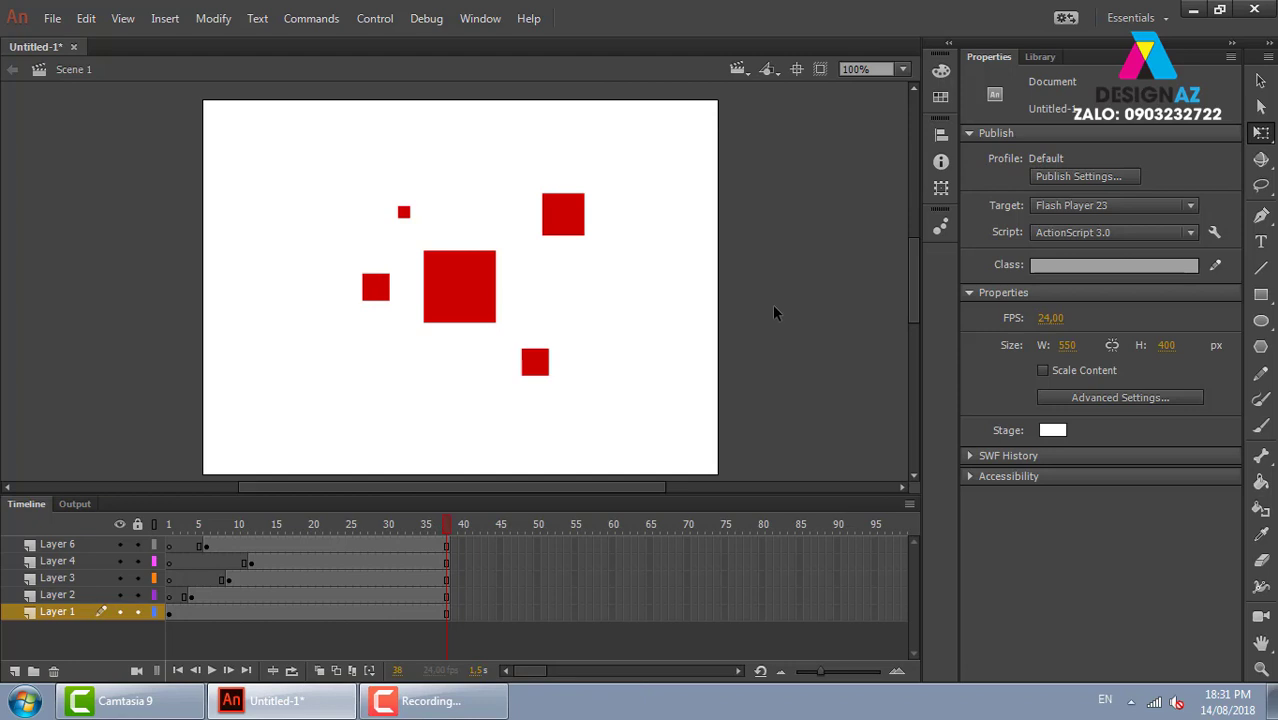
Step: Close Untitled-1 and create a new ActionScript 3.0 document, Untitled-2
left_click(74, 47)
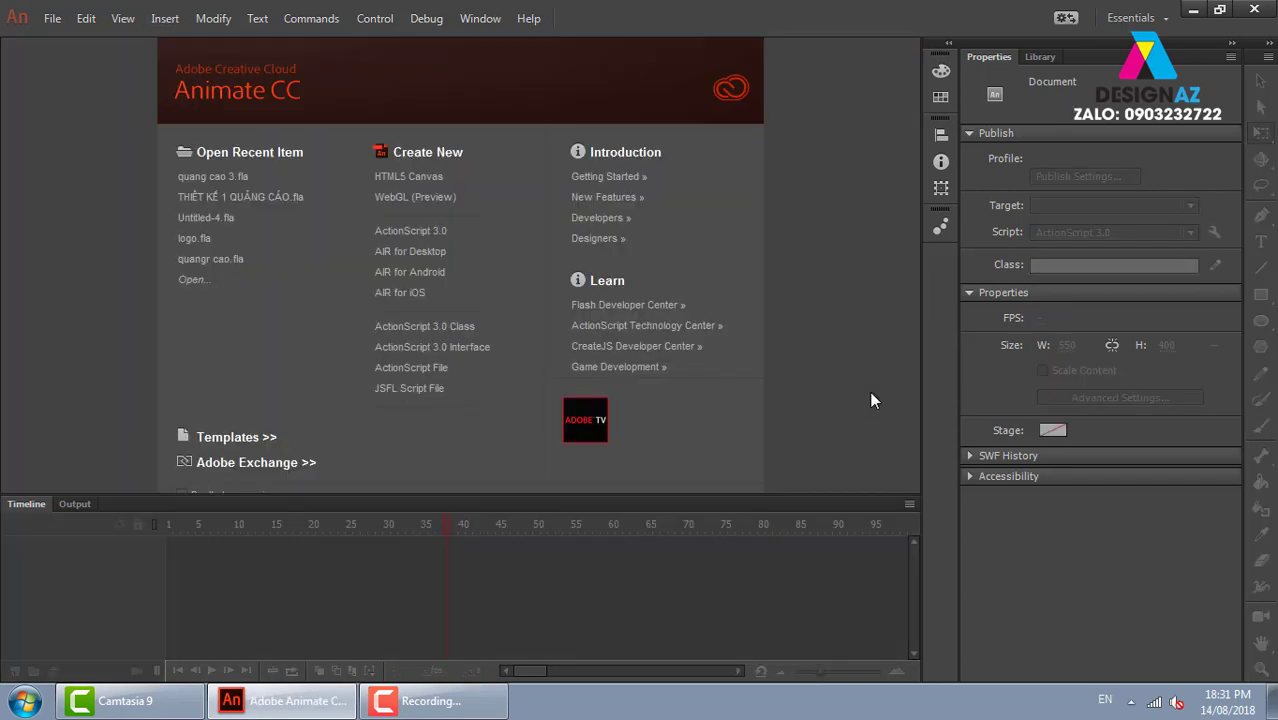
left_click(52, 18)
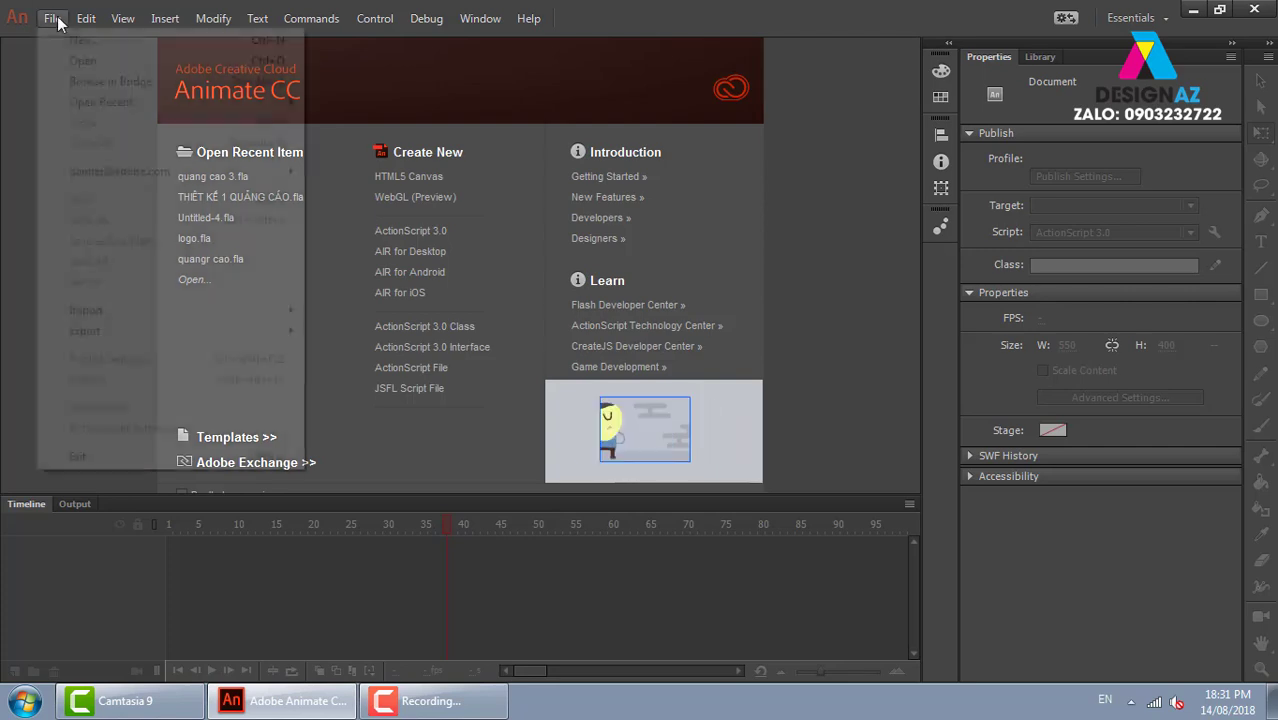
left_click(84, 40)
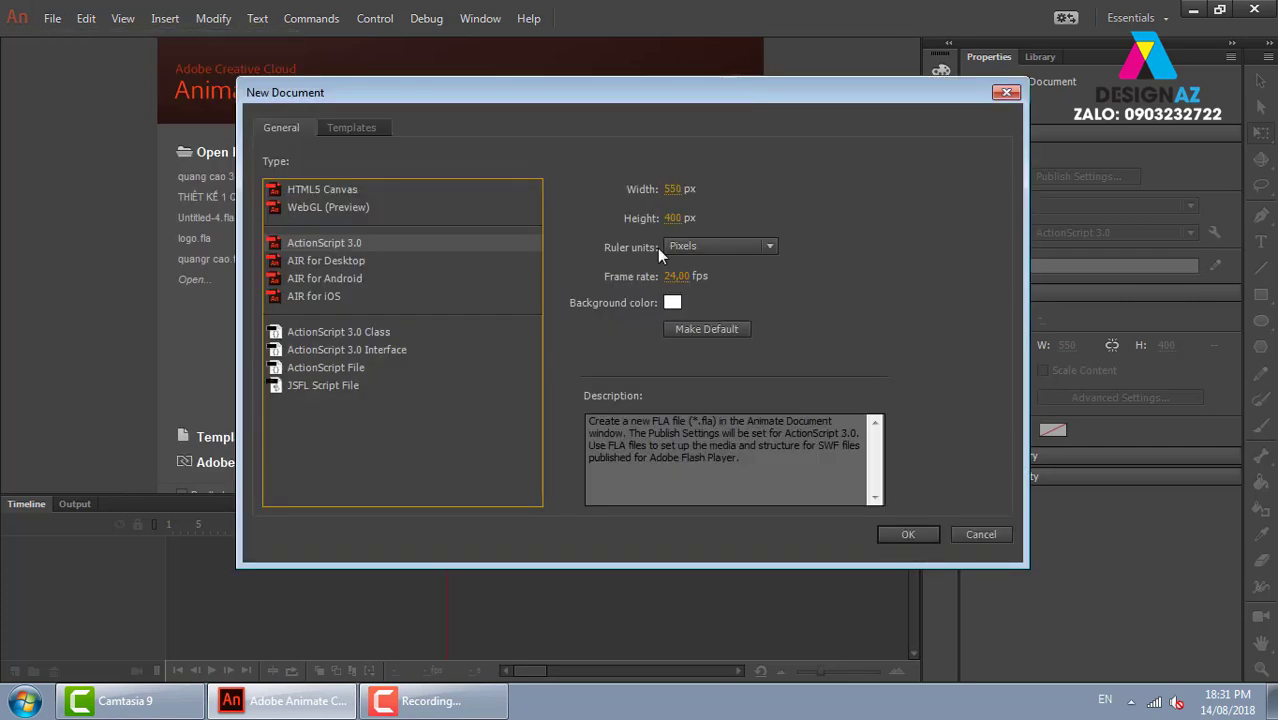
left_click(900, 536)
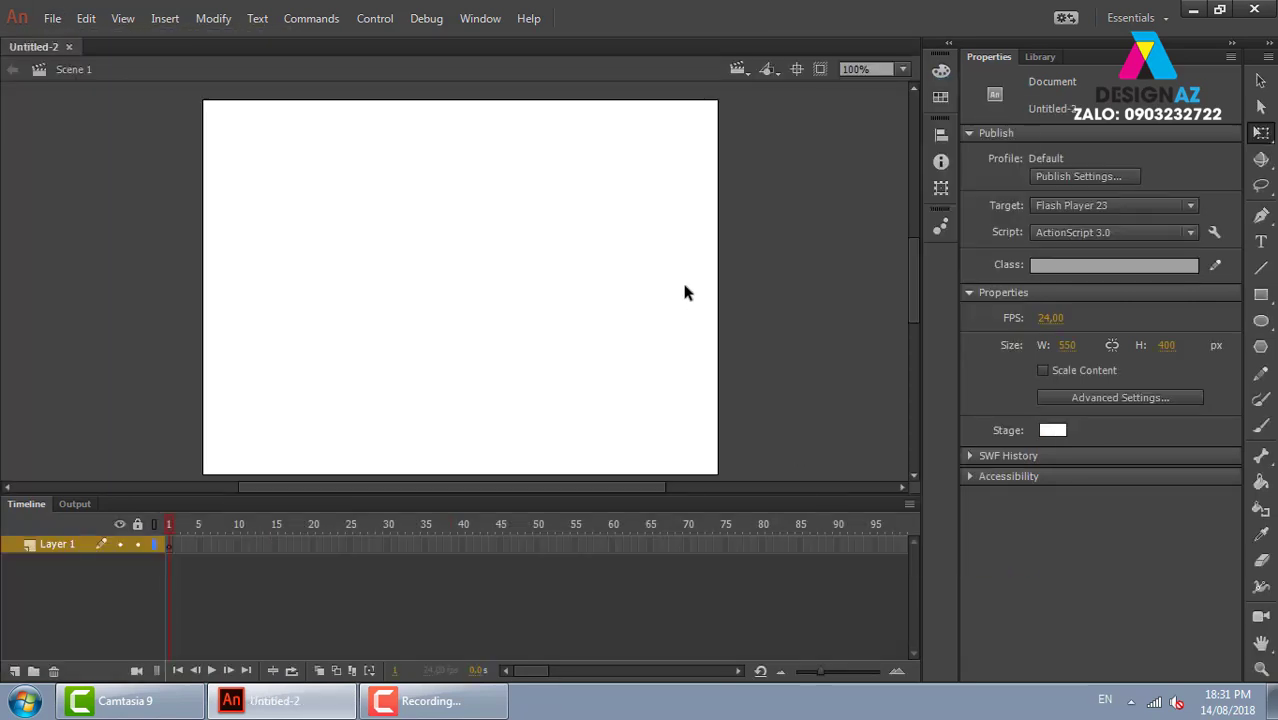
Step: Draw a small outline-free orange square near the top of the new stage
key("ctrl+minus")
left_click(1261, 297)
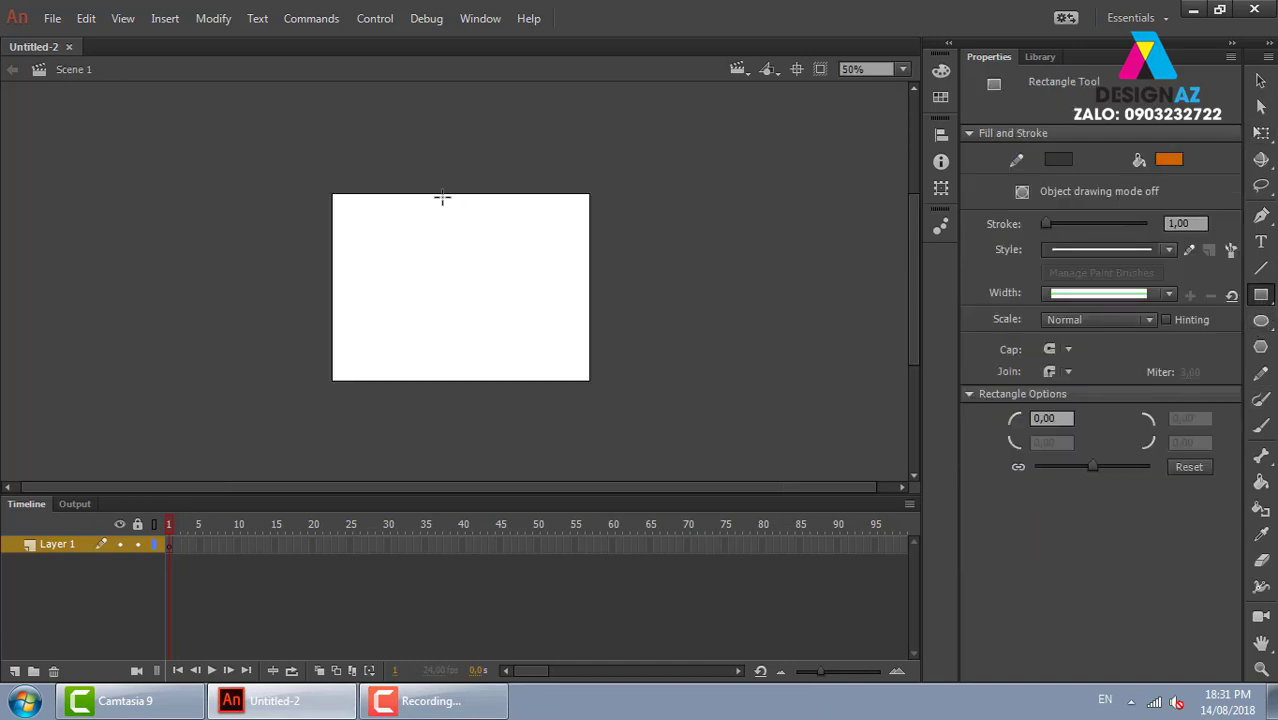
left_click_drag(446, 203, 475, 198)
left_click_drag(430, 218, 453, 241)
key("ctrl+=")
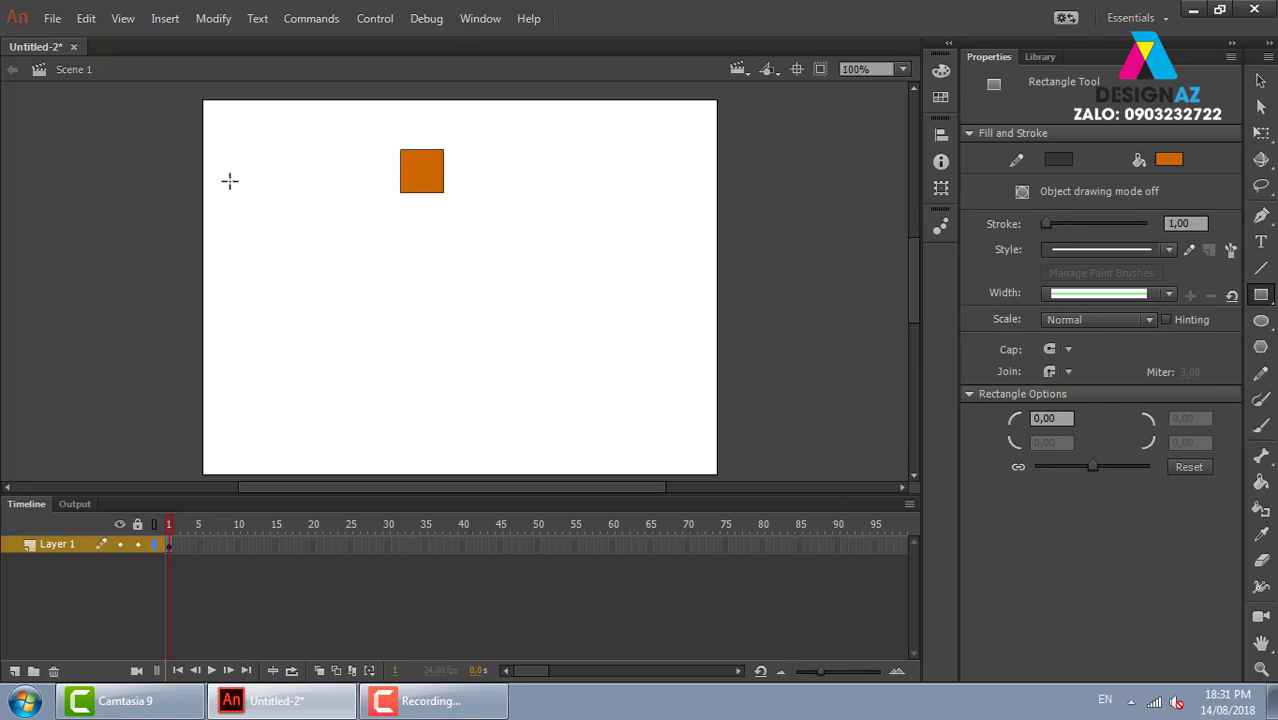
Step: Move the orange square down to the stage centre and select its fill
left_click(1261, 80)
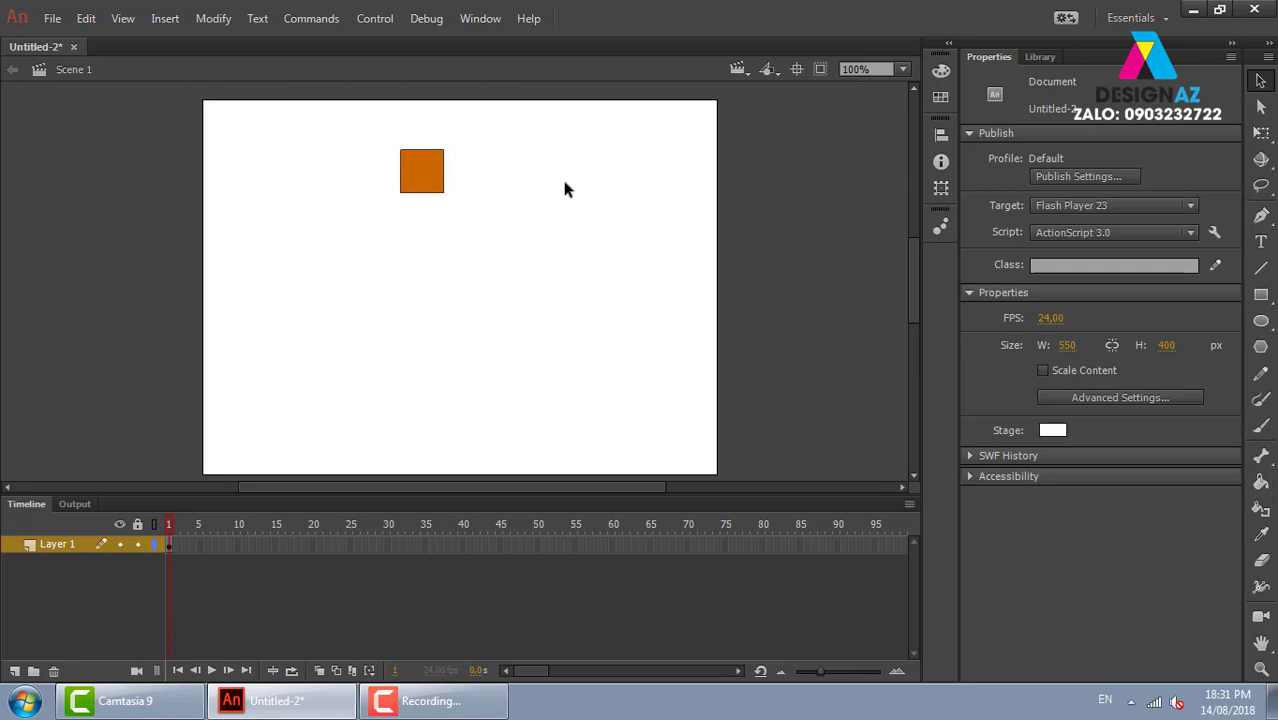
left_click(442, 193)
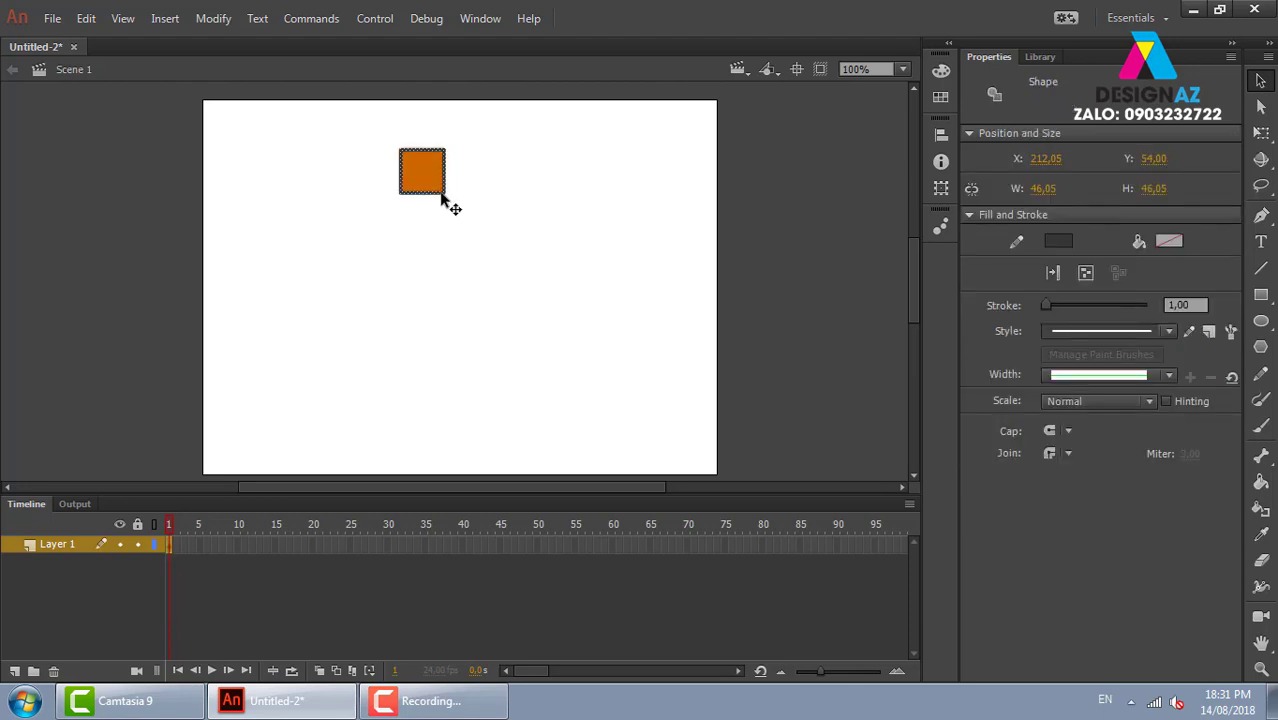
left_click_drag(409, 164, 442, 276)
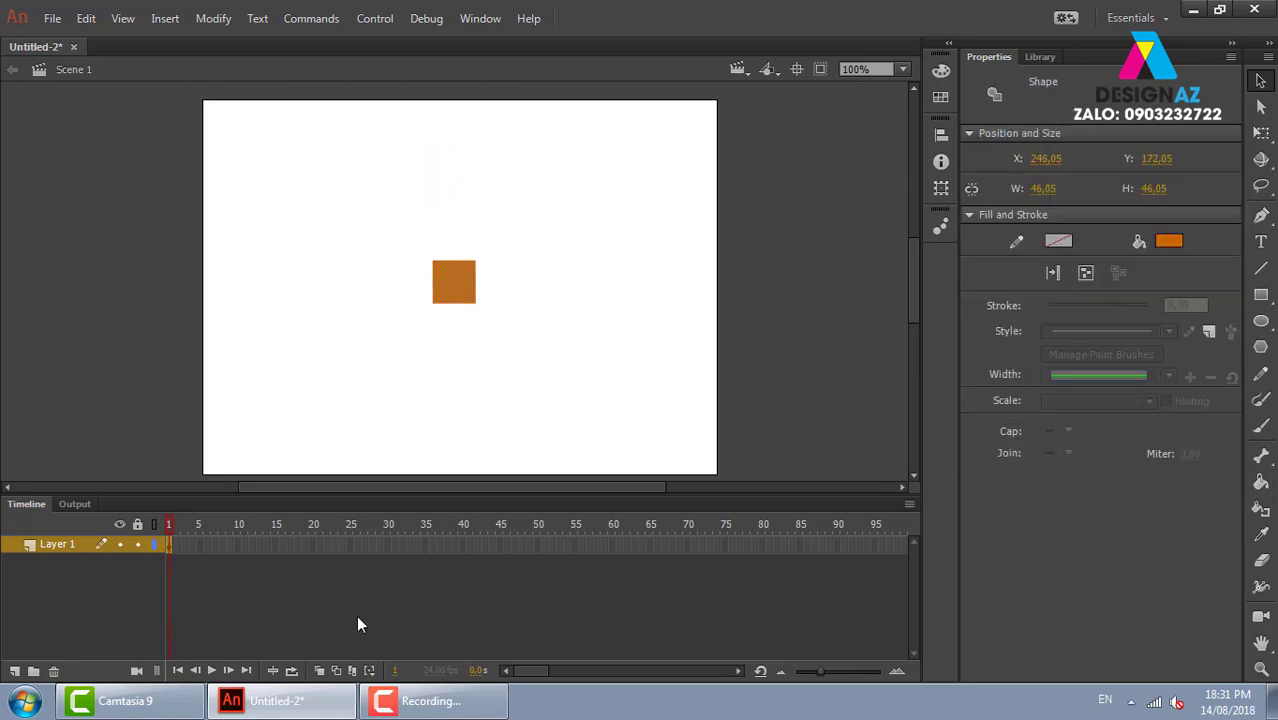
left_click(541, 317)
left_click(471, 300)
Step: Convert the orange square into a Movie Clip named con, then return to Scene 1
key("F8")
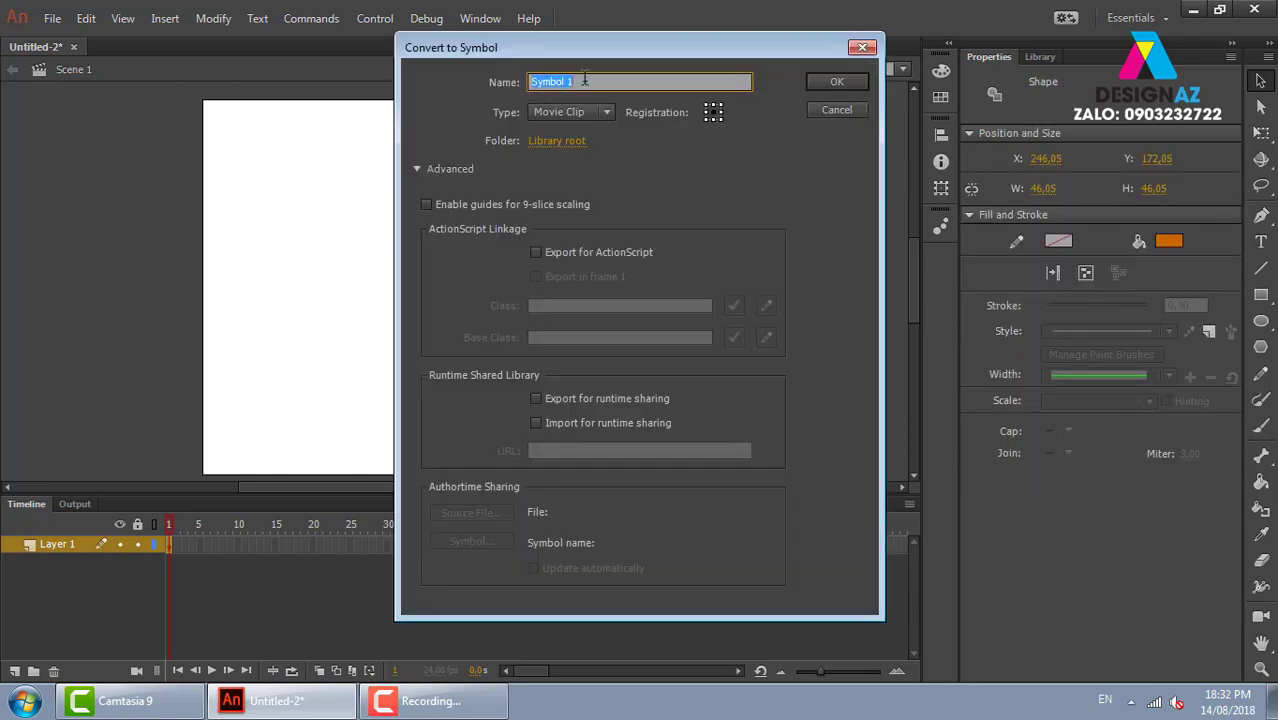
key("BackSpace")
type("con")
left_click(845, 81)
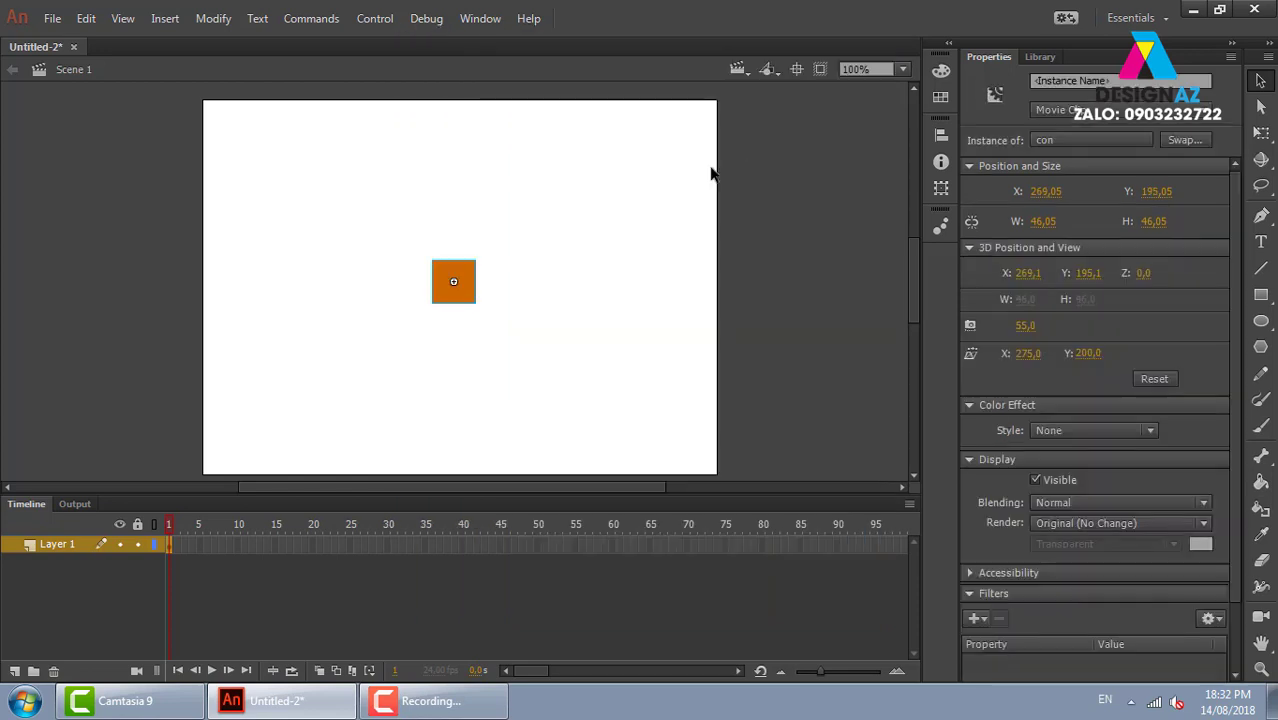
double_click(466, 287)
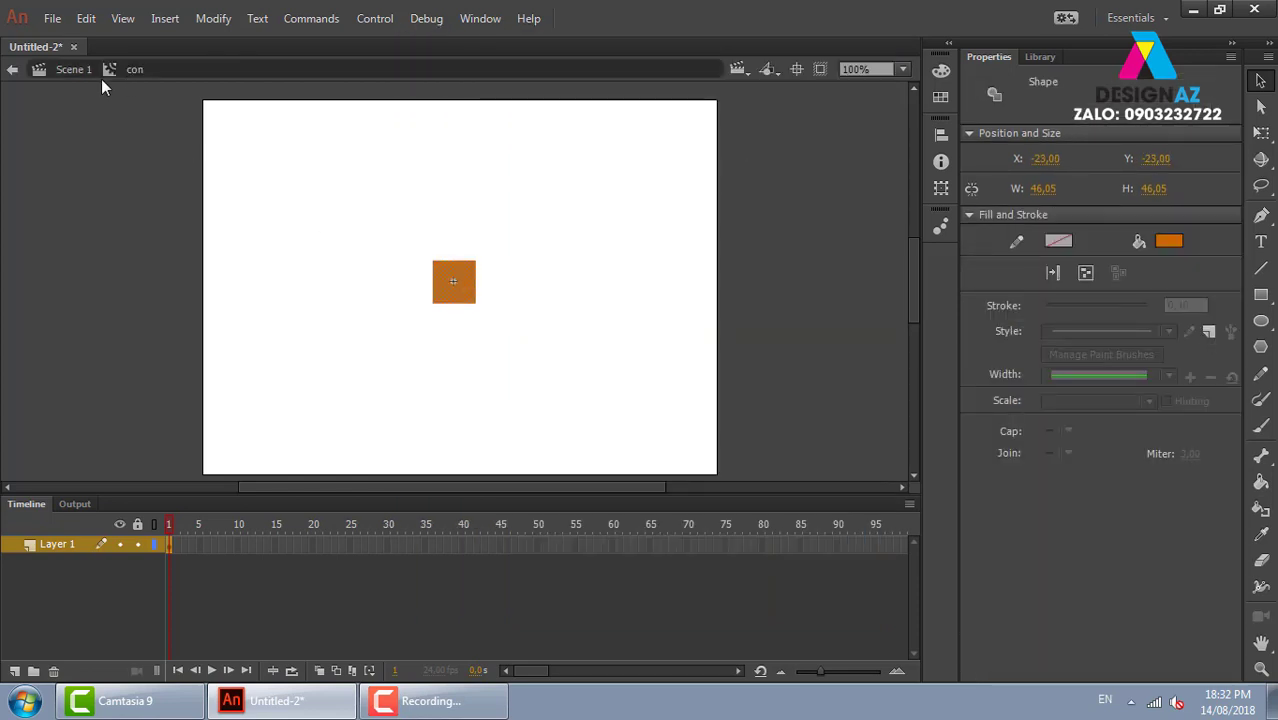
left_click(70, 70)
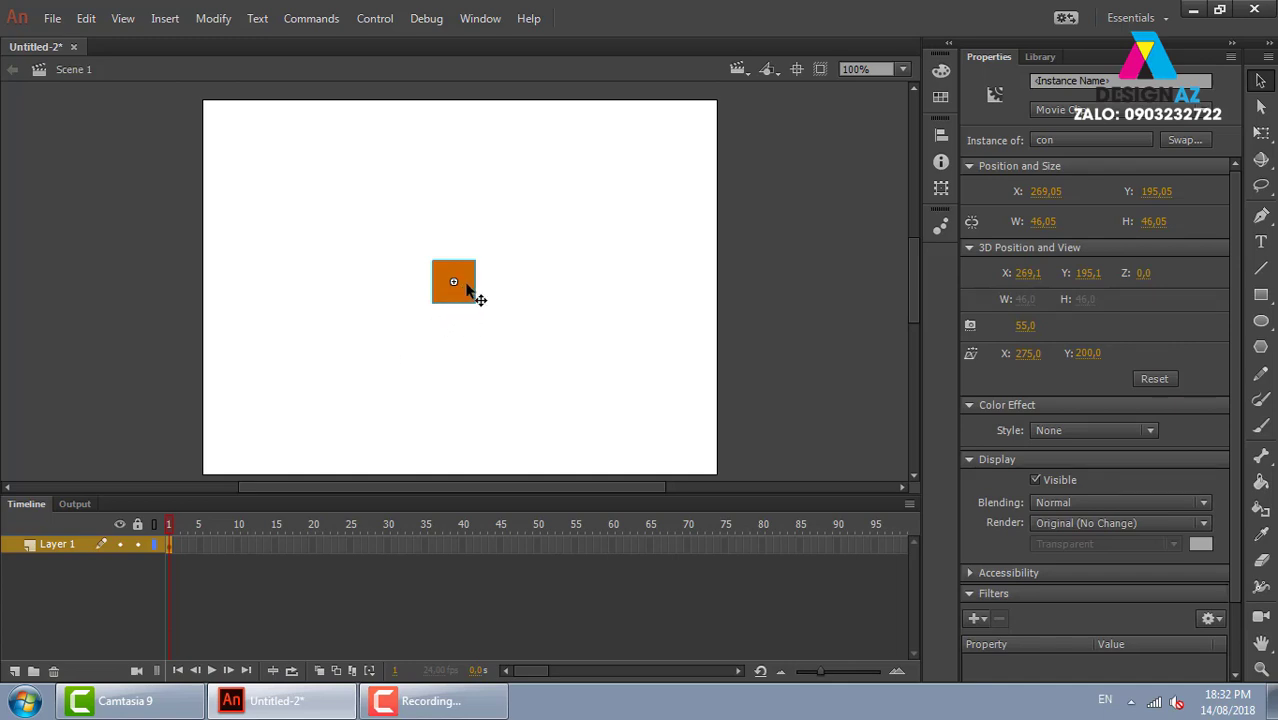
Step: Wrap the con instance in a new Movie Clip named me and edit me
key("F8")
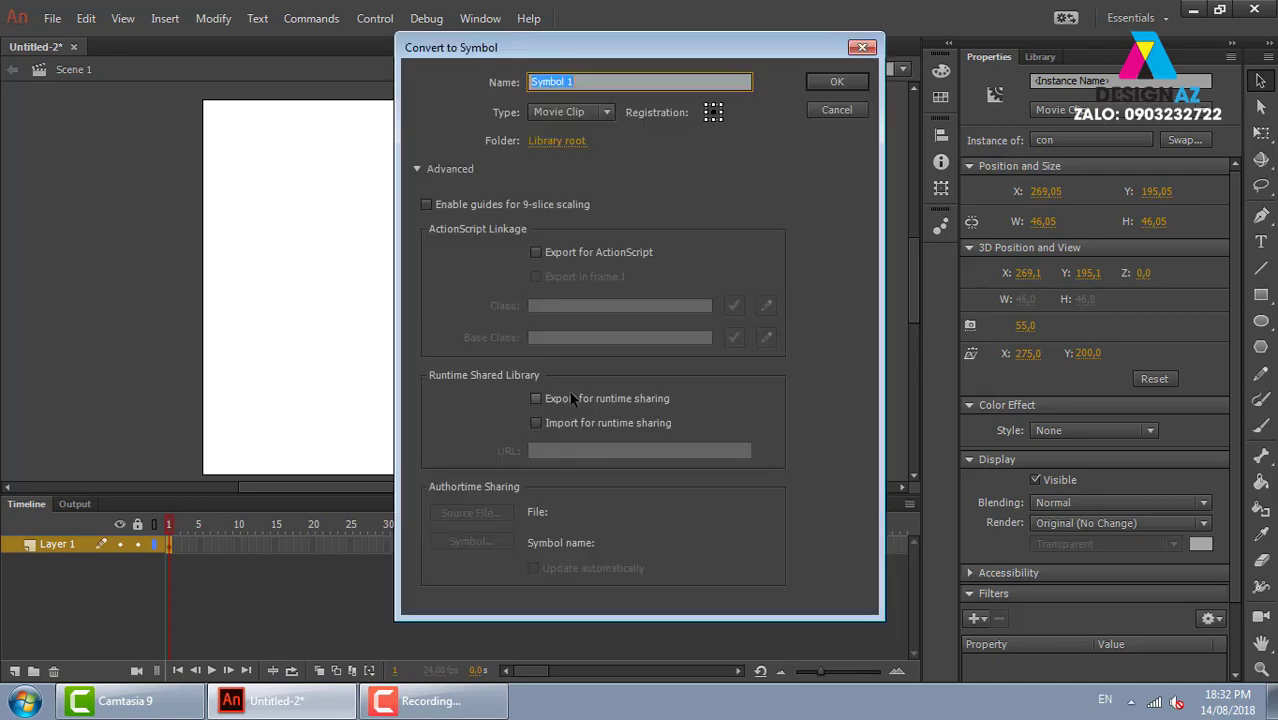
key("BackSpace")
type("me")
key("Return")
double_click(455, 295)
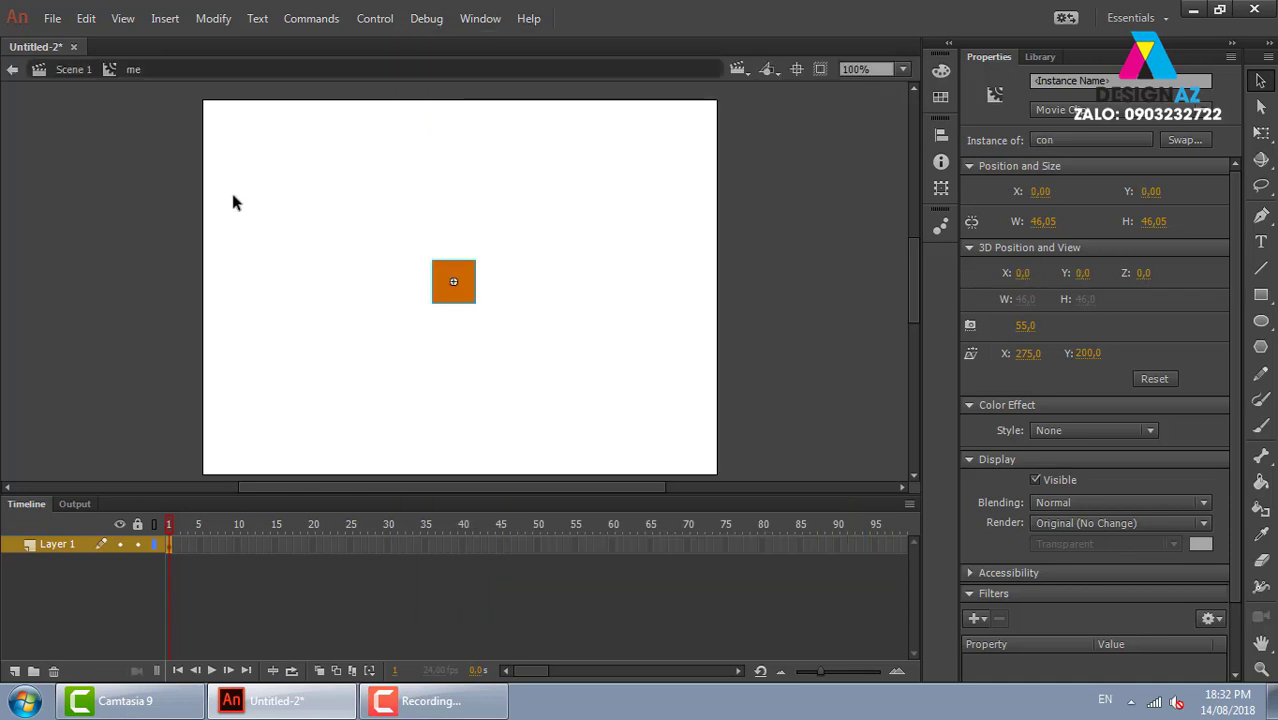
double_click(455, 296)
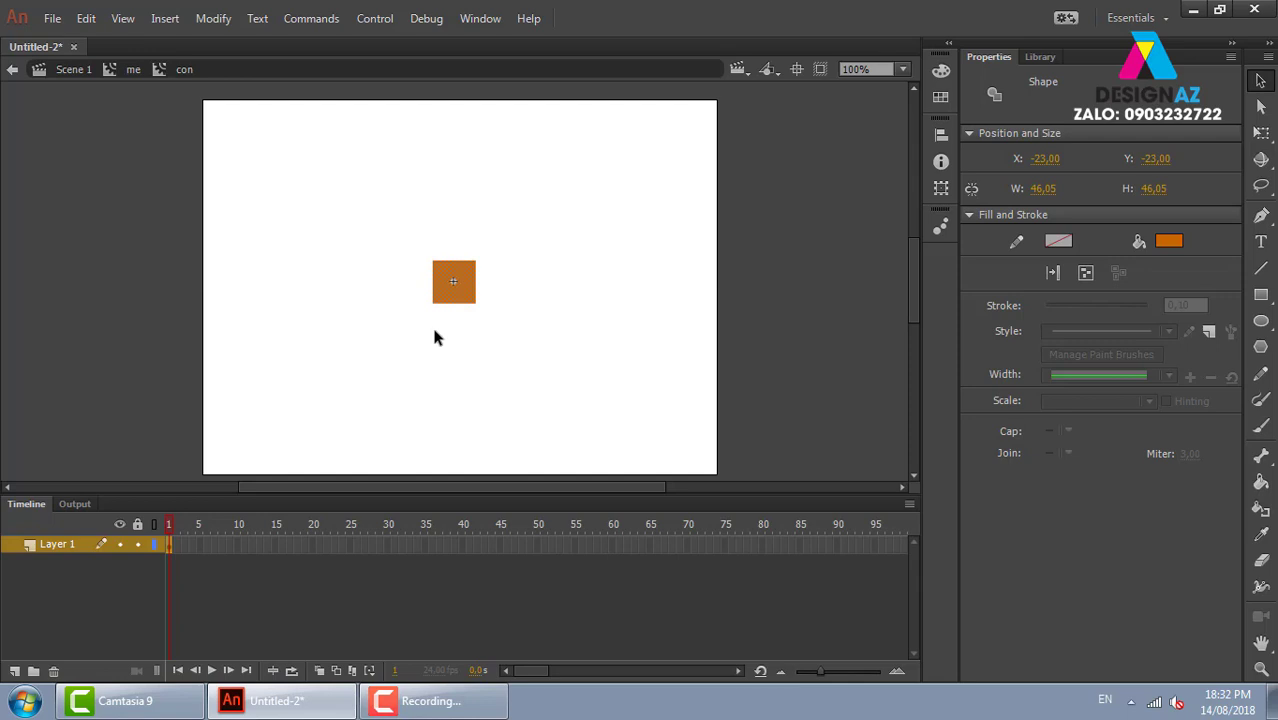
left_click(133, 69)
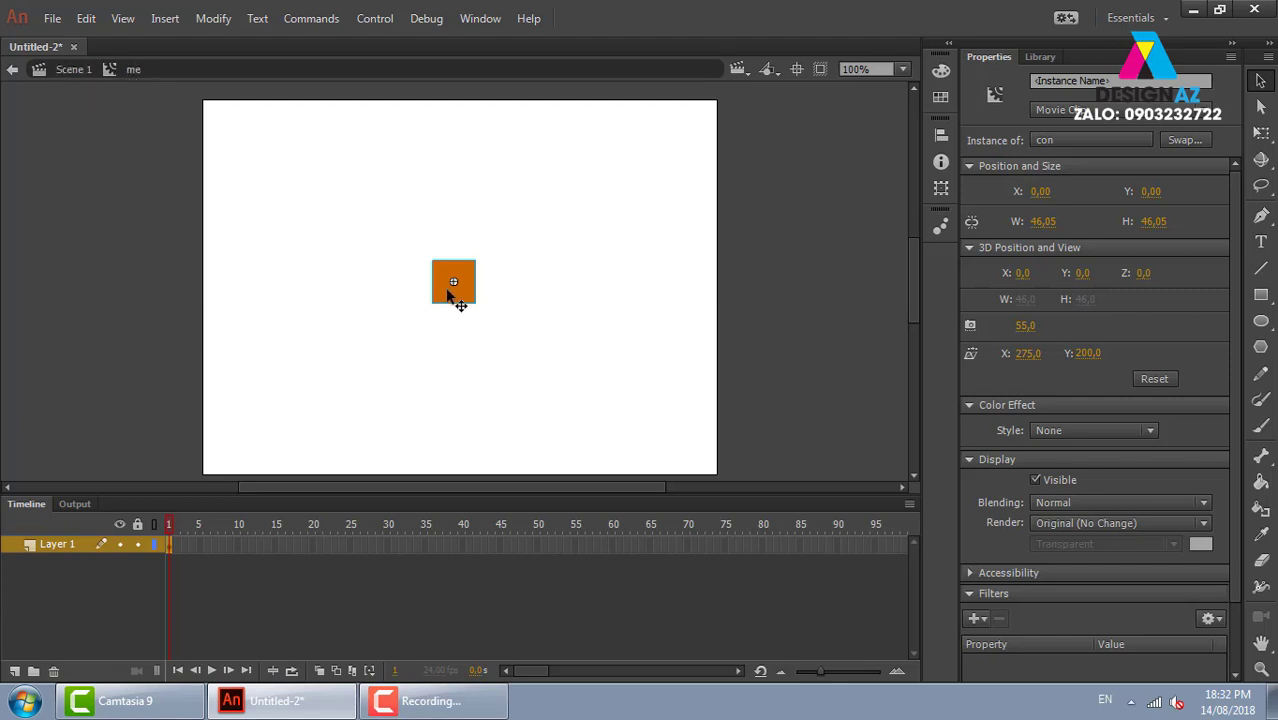
Step: Paste four square copies onto new Layers 2–5, placing them upper right, lower right, lower left, upper left
left_click(14, 671)
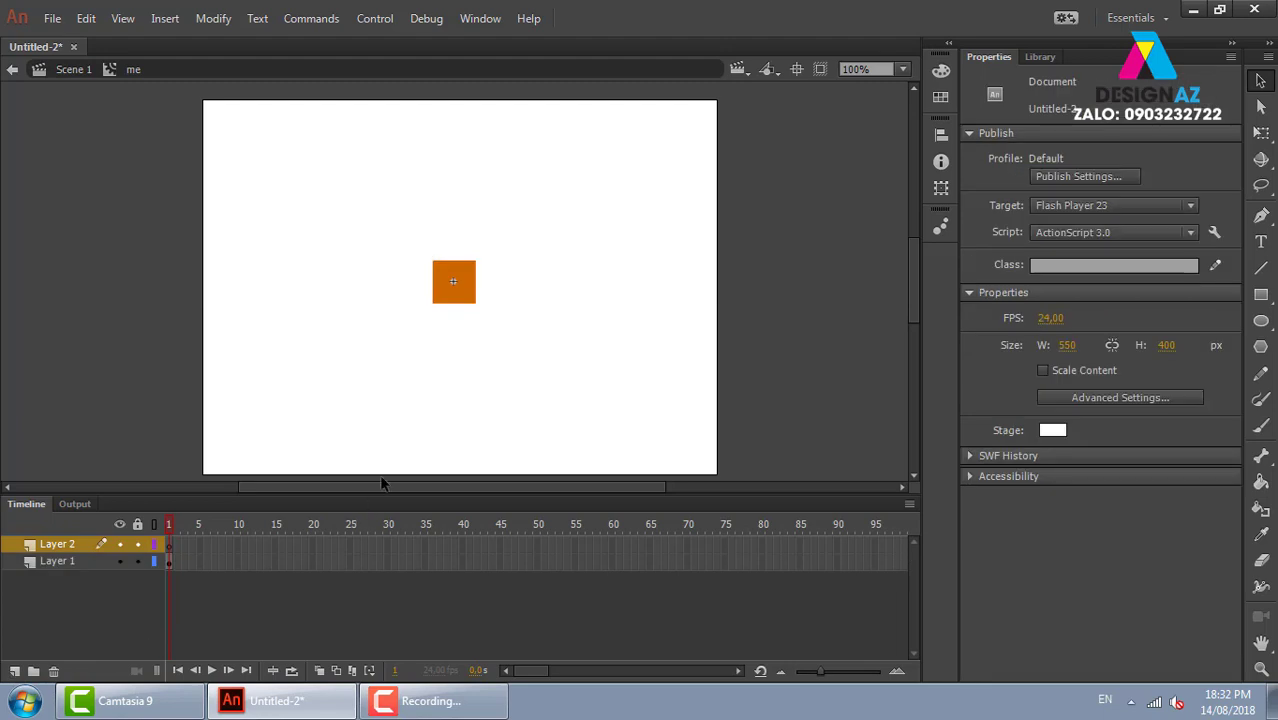
key("ctrl+shift+v")
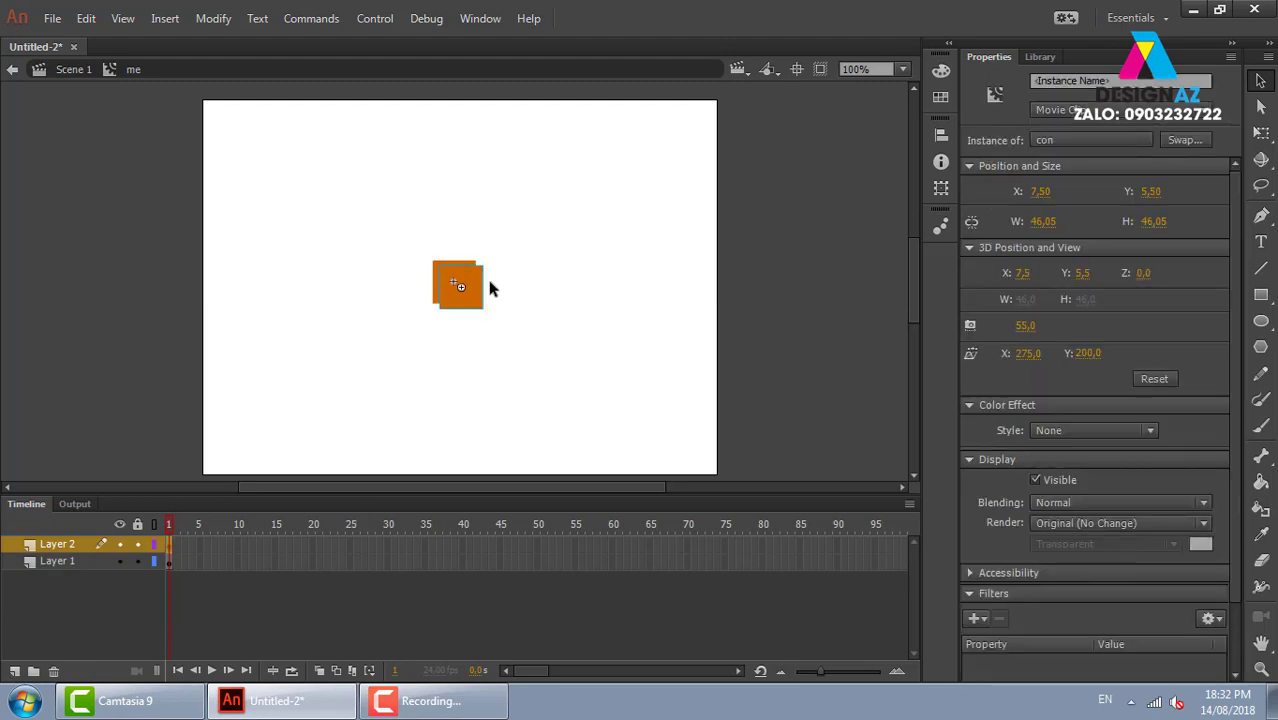
left_click_drag(480, 280, 598, 220)
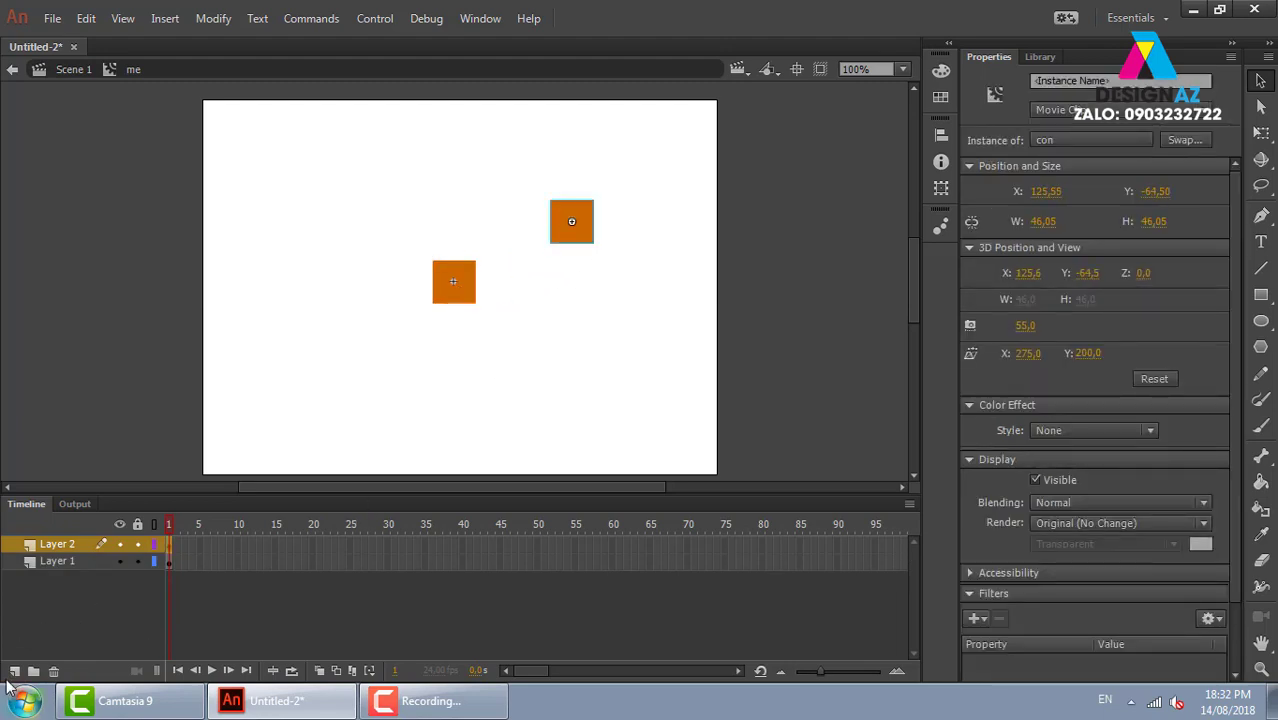
left_click(14, 671)
key("ctrl+v")
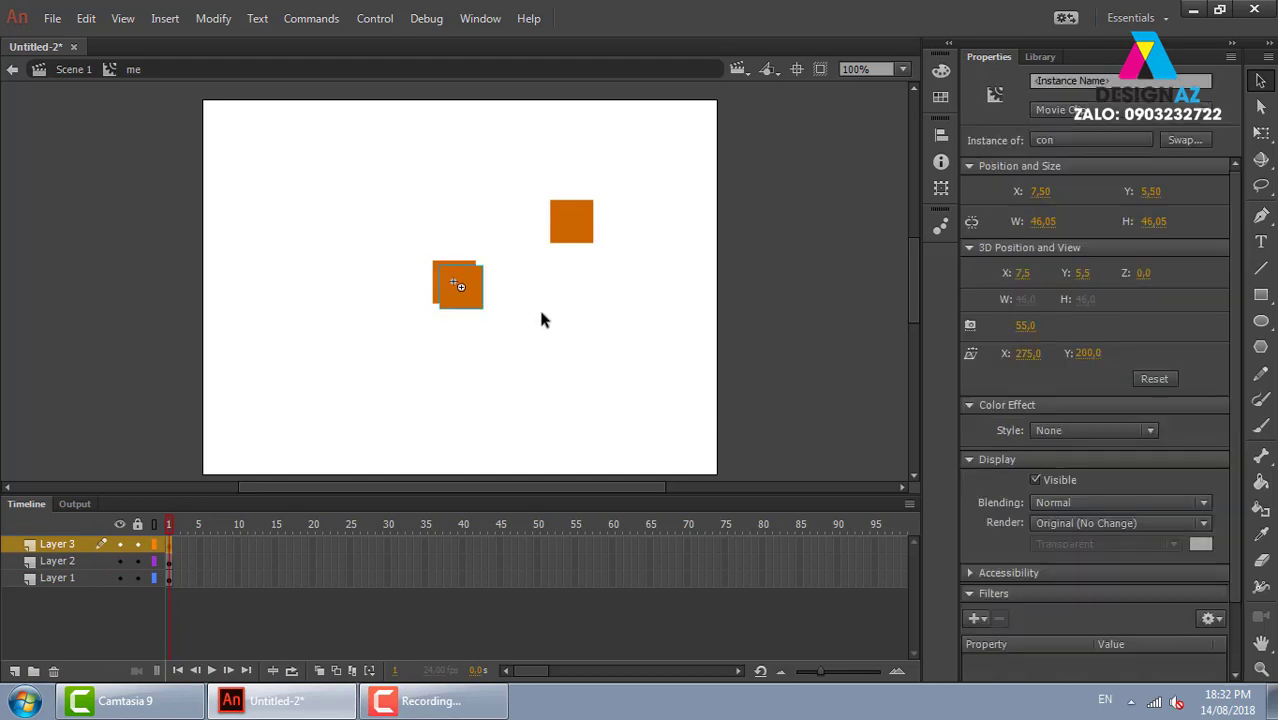
left_click_drag(477, 297, 576, 361)
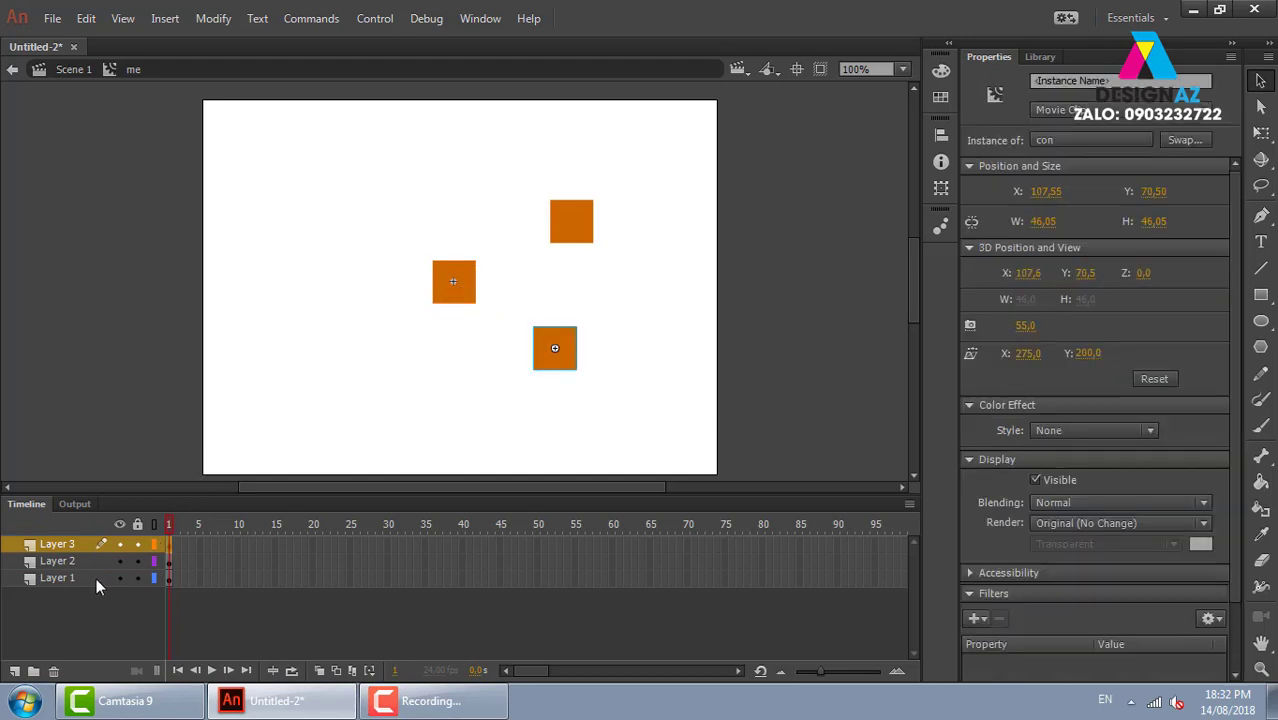
left_click(14, 671)
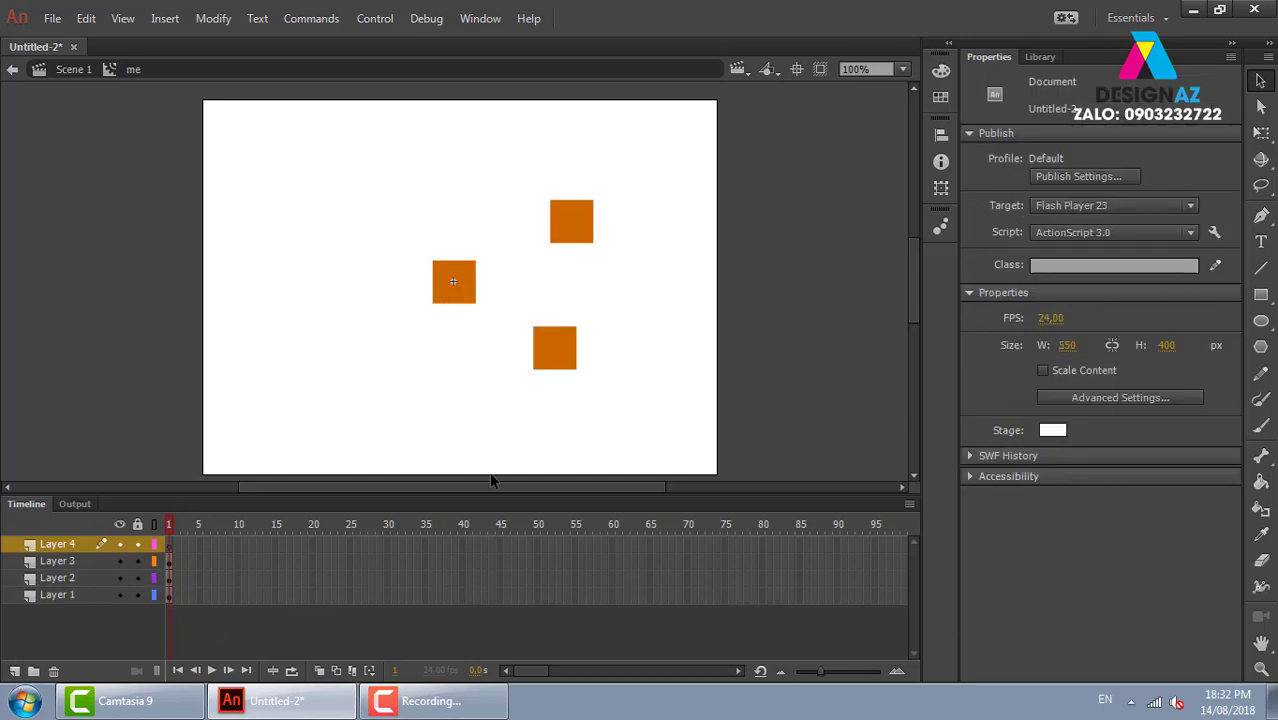
key("ctrl+v")
mouse_move(460, 288)
left_mouse_down()
mouse_move(428, 322)
mouse_move(305, 367)
left_mouse_up()
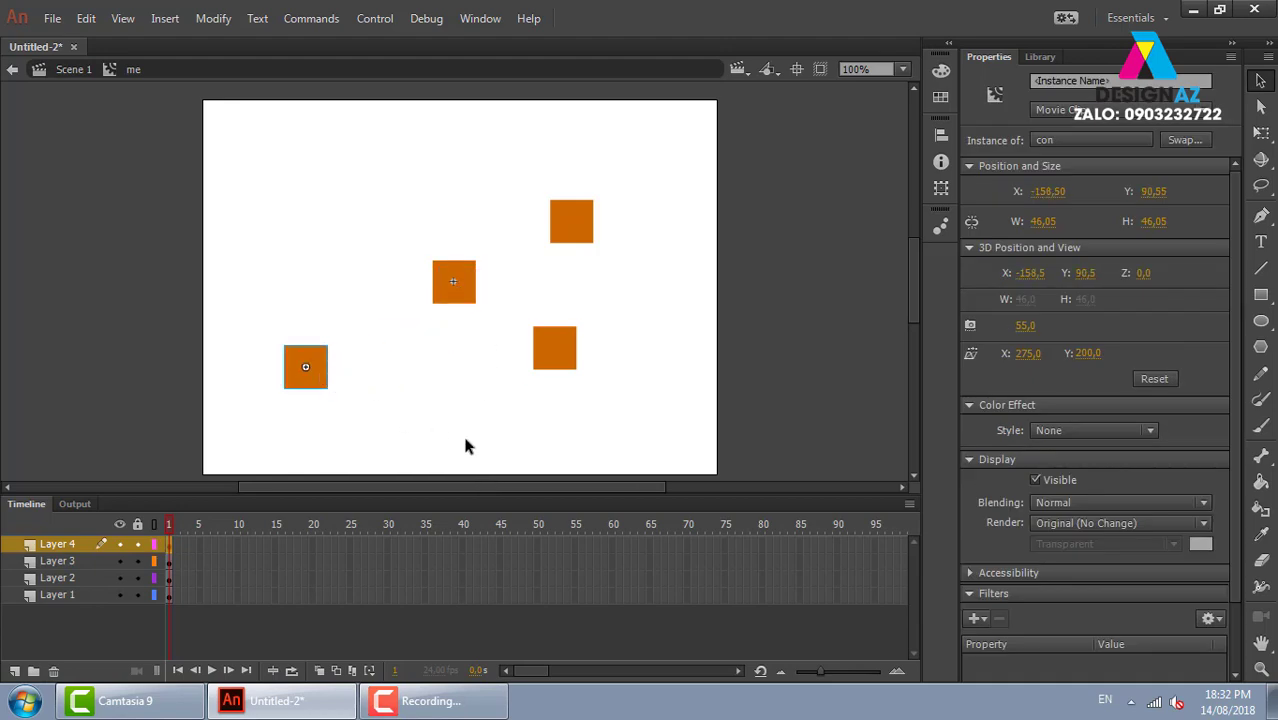
left_click(14, 671)
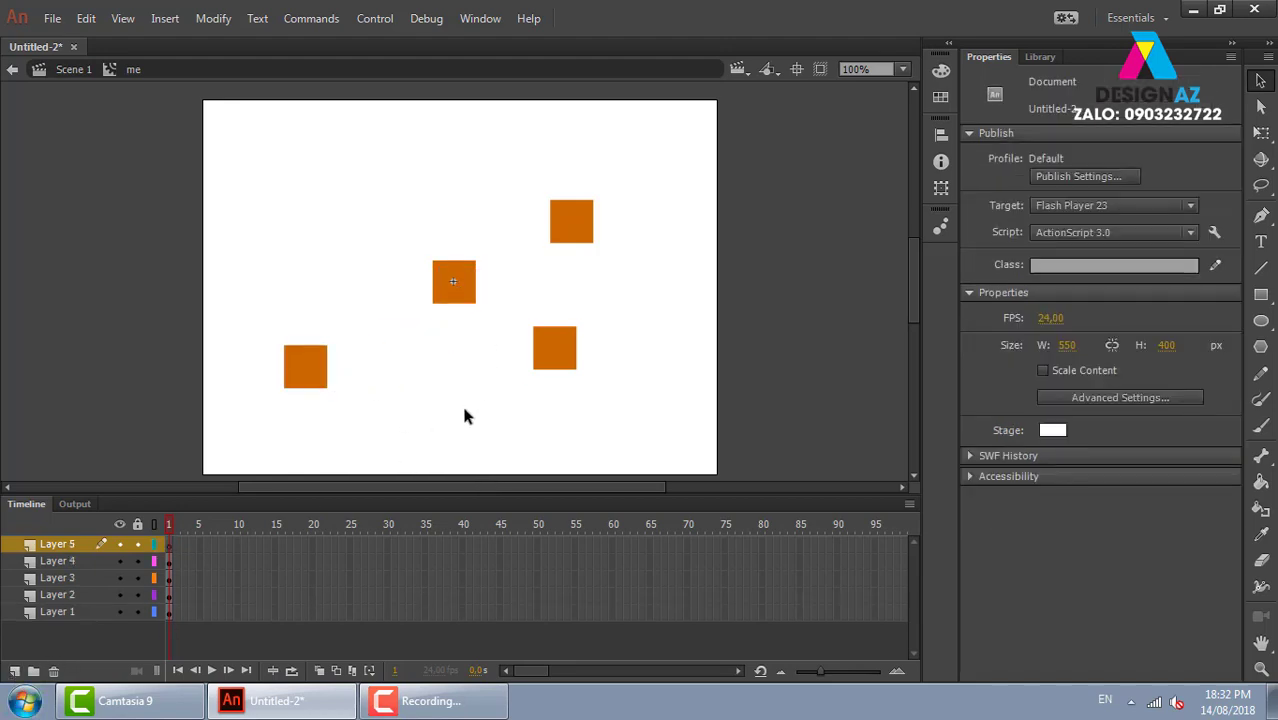
key("ctrl+v")
left_click_drag(468, 308, 378, 200)
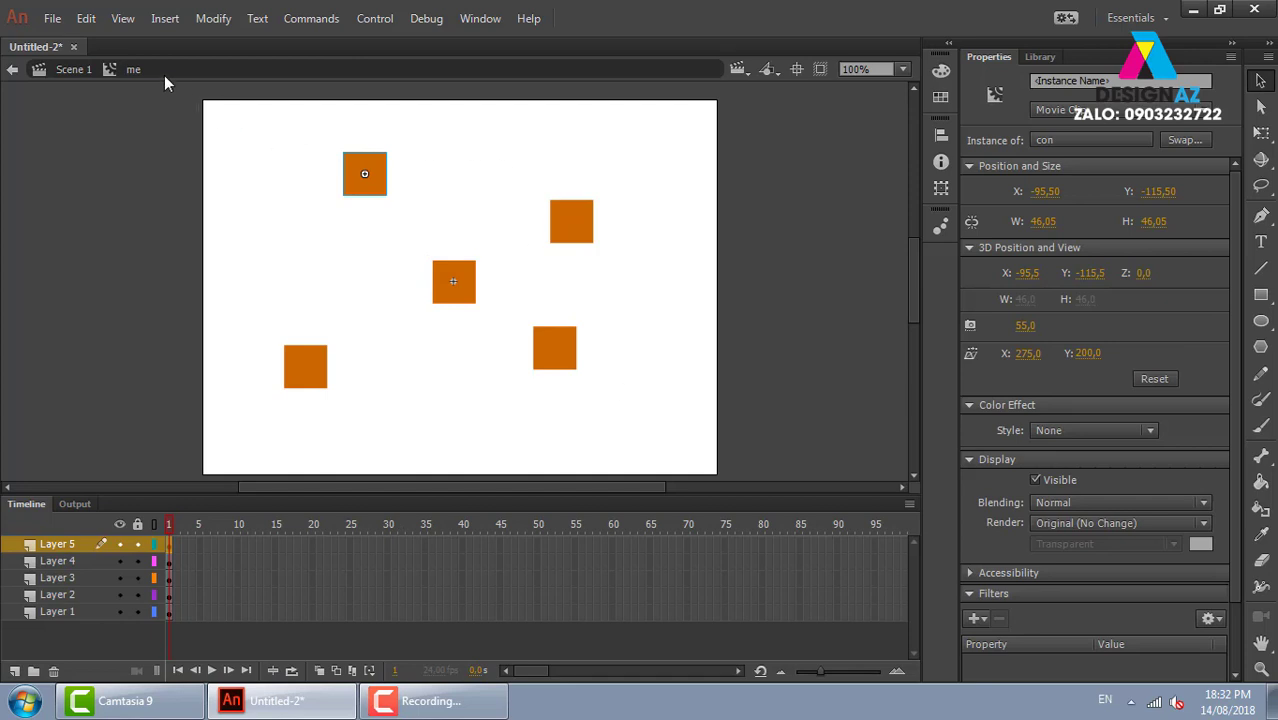
key("ctrl+Return")
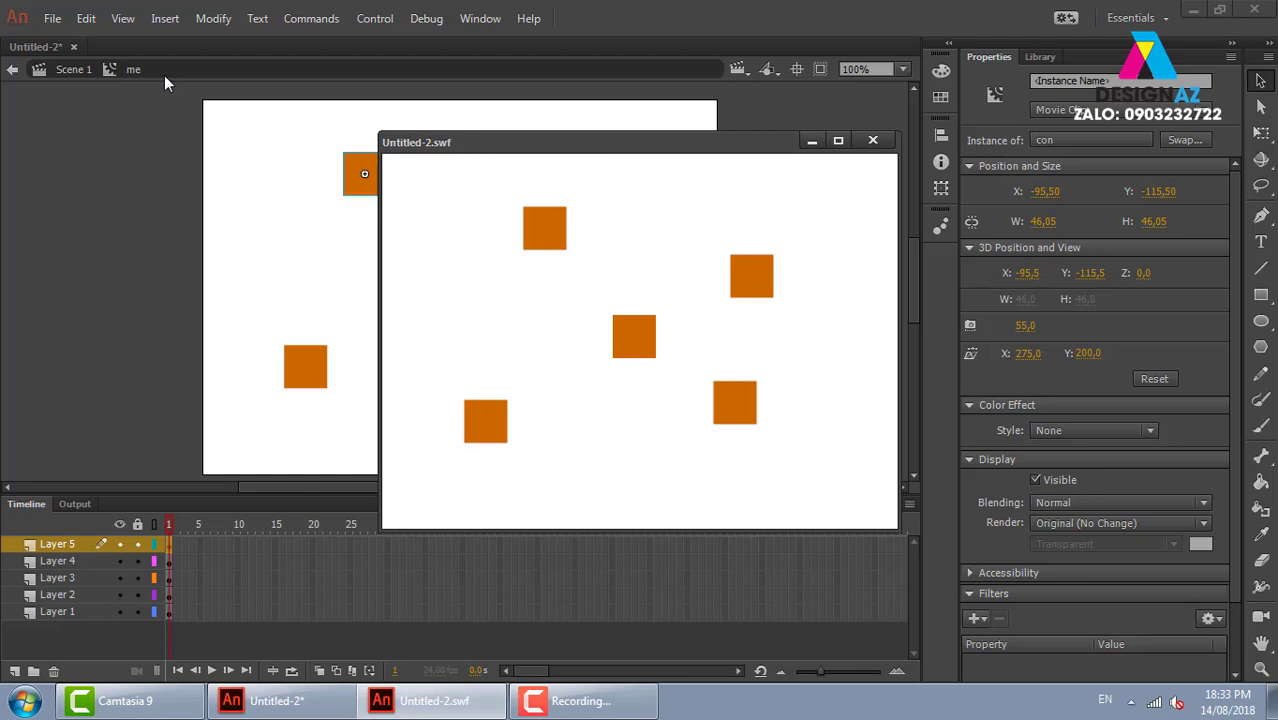
left_click(873, 140)
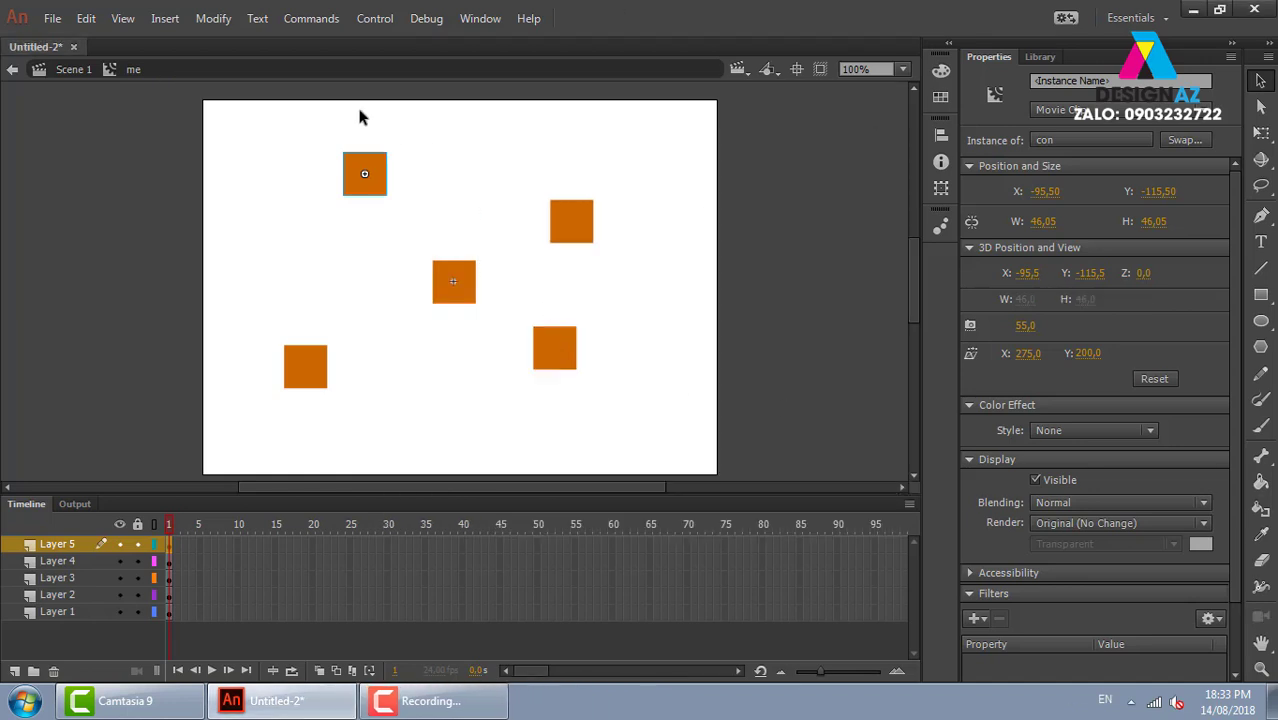
Step: Inside con, extend Layer 1 to frame 10 and add a classic tween across frames 1–10
double_click(377, 184)
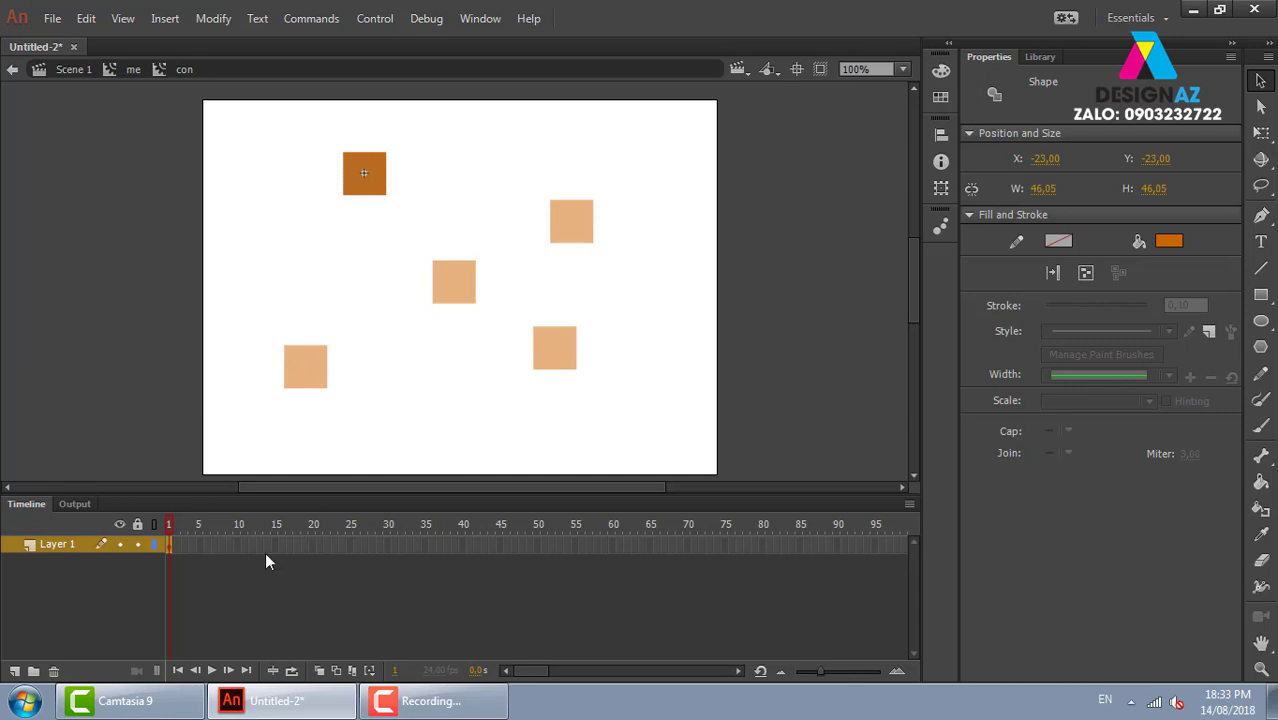
left_click(239, 547)
key("F5")
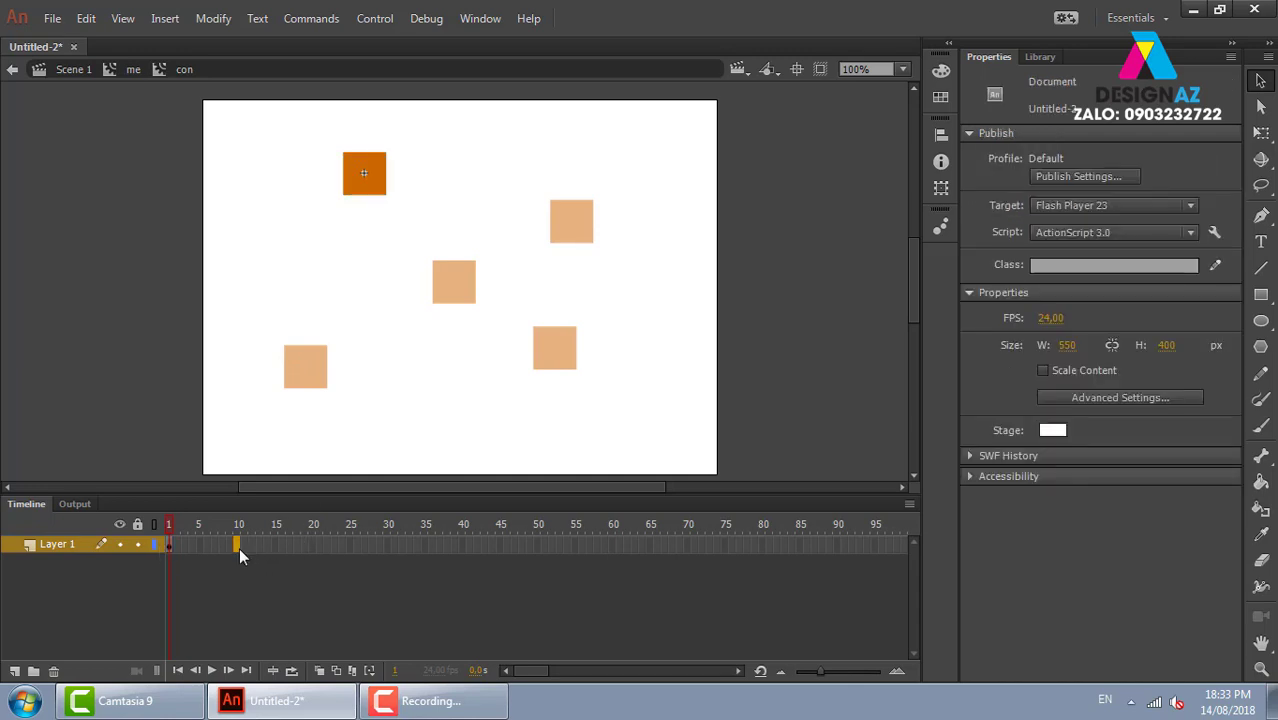
right_click(222, 547)
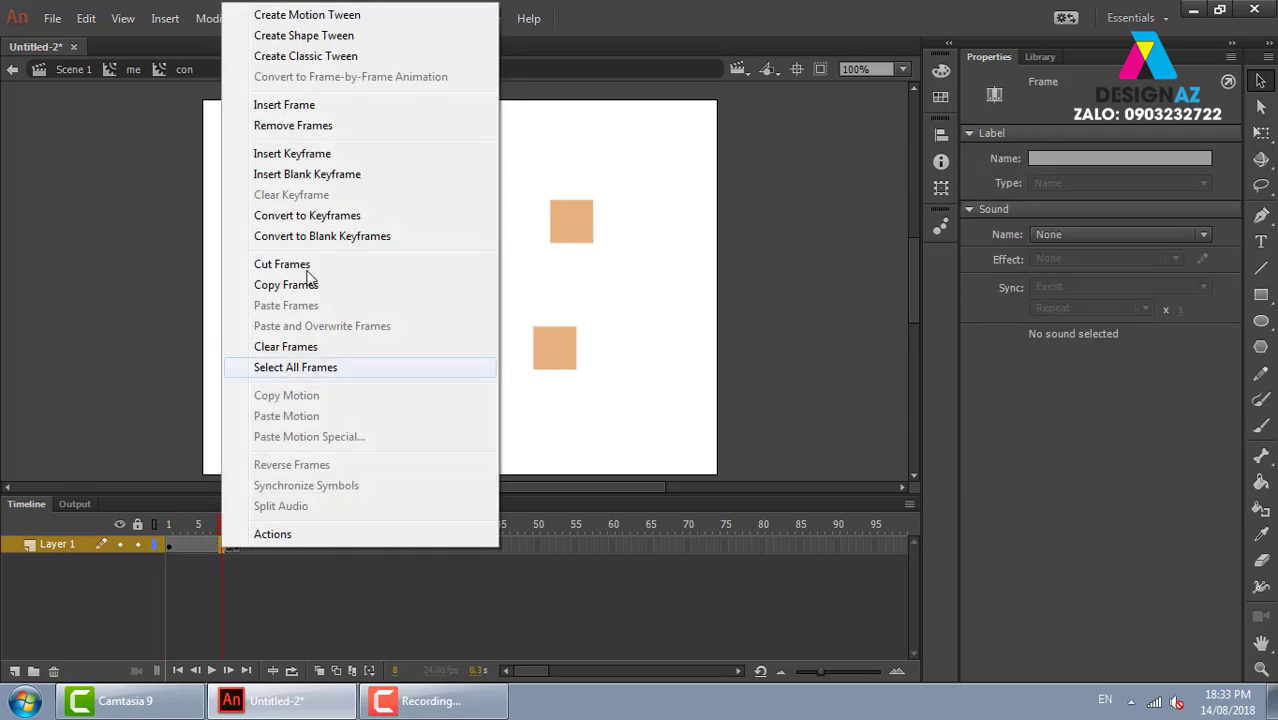
left_click(305, 56)
key("Escape")
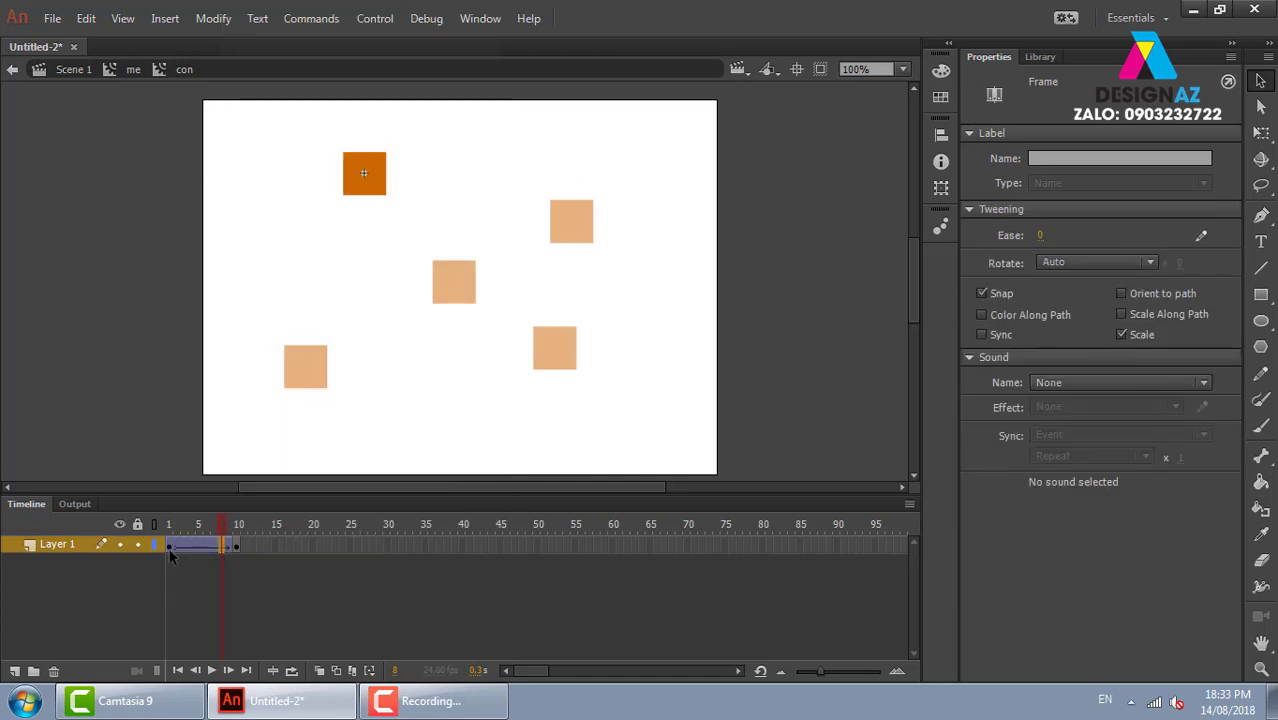
Step: Shrink the frame-1 square to 26.05 × 26.05 and preview the pulse as an SWF
left_click(168, 547)
key("q")
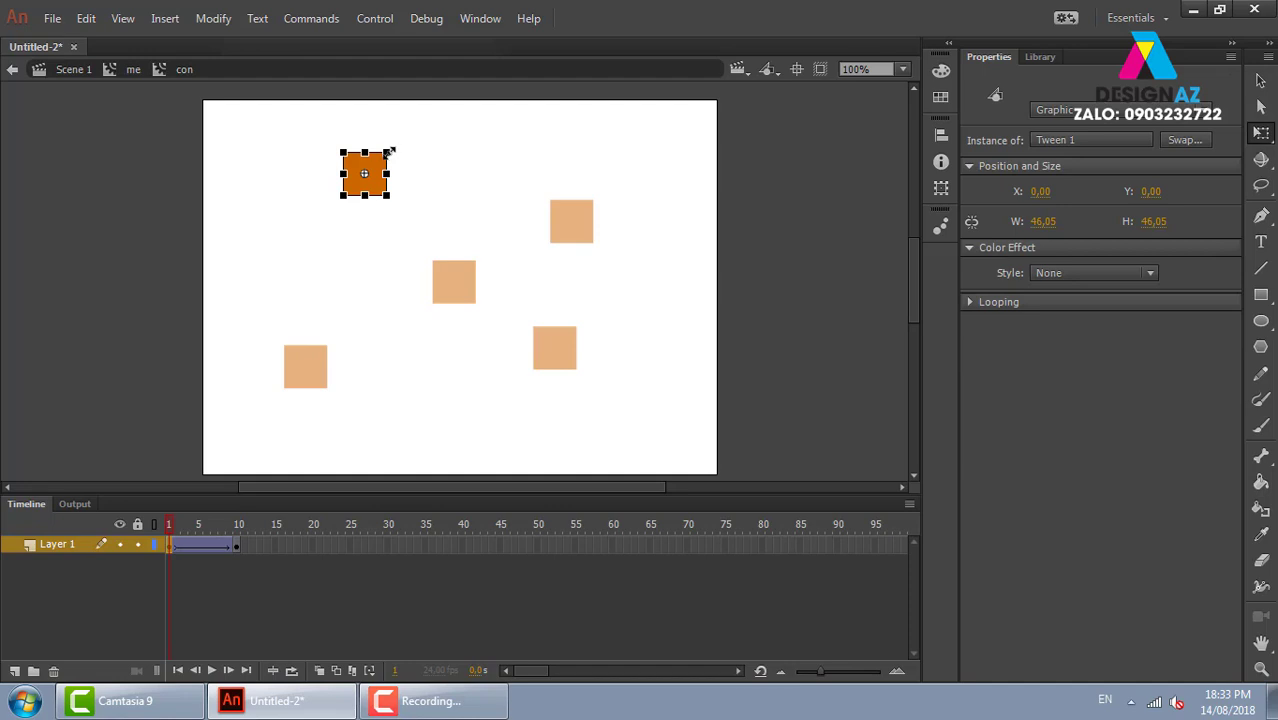
left_click_drag(387, 152, 378, 155)
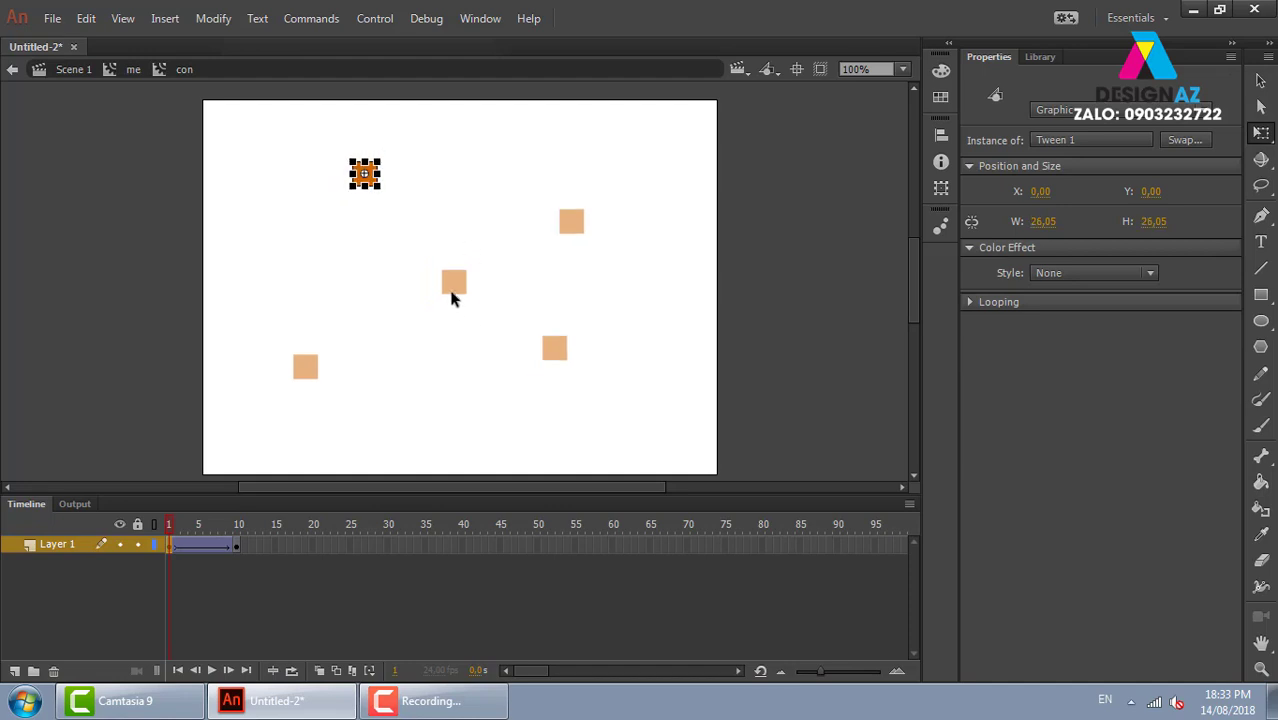
key("ctrl+Return")
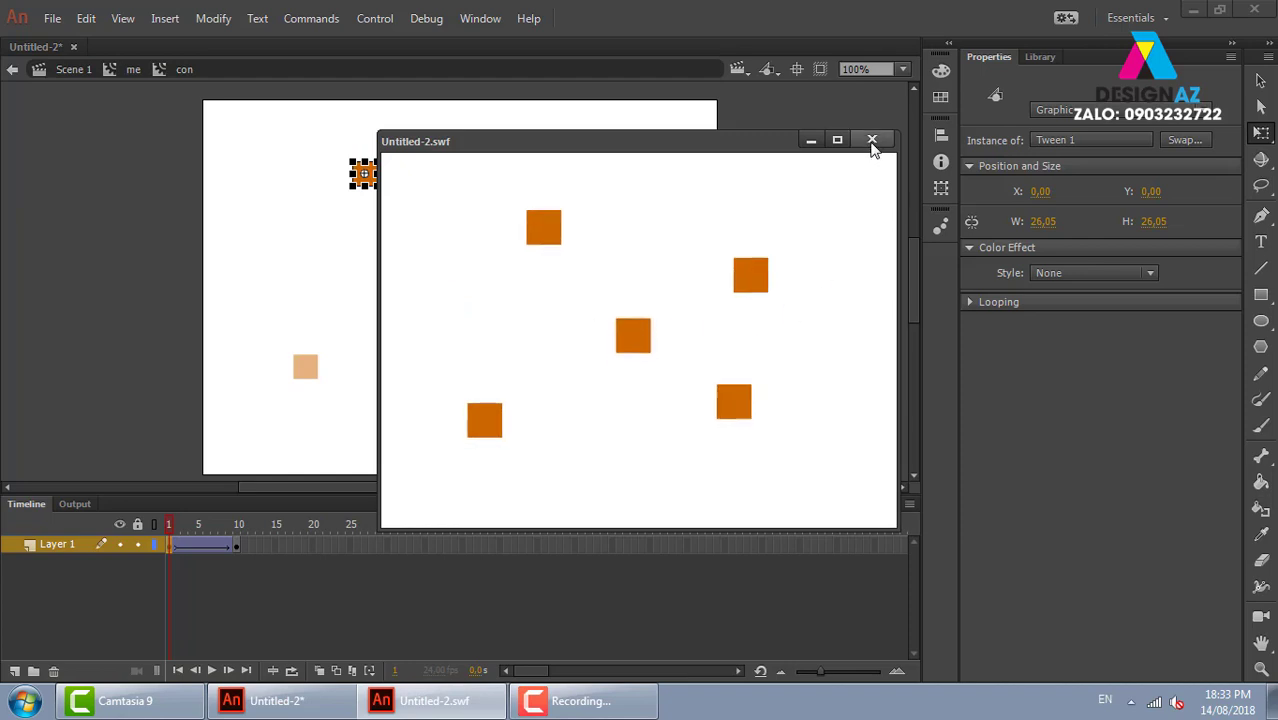
Step: Close the SWF preview and close Untitled-2 without saving
left_click(872, 139)
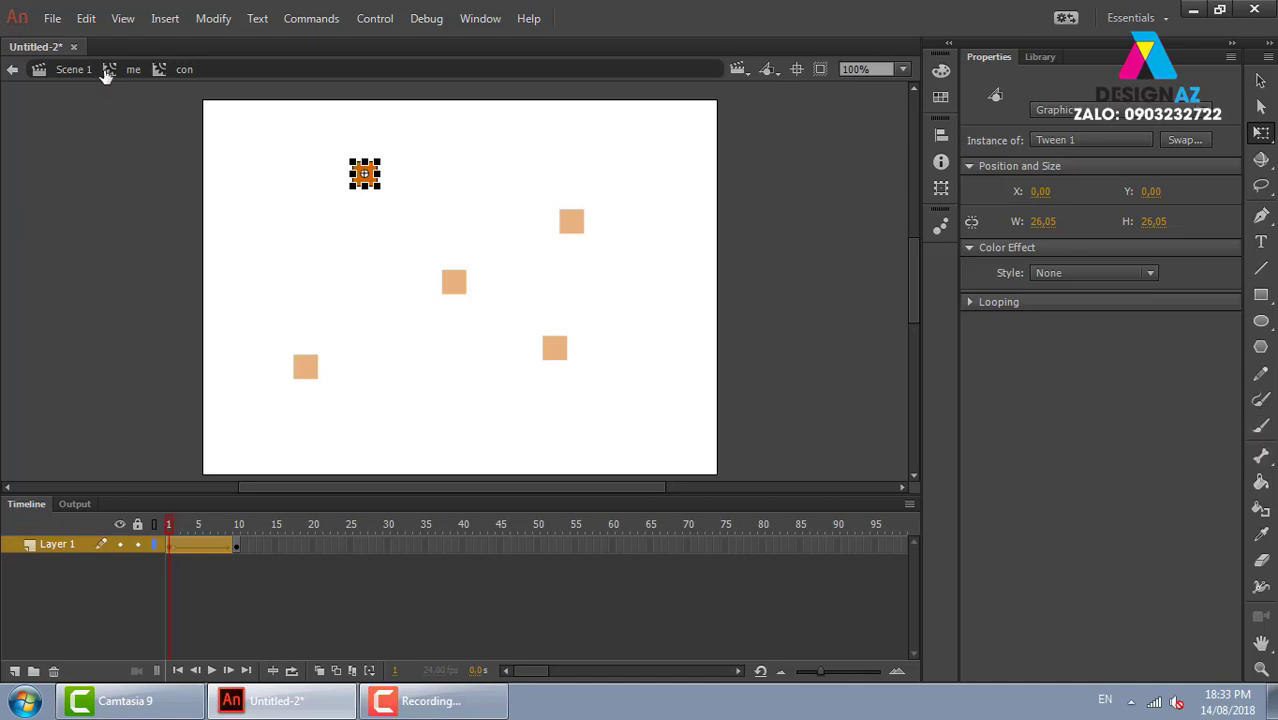
left_click(73, 47)
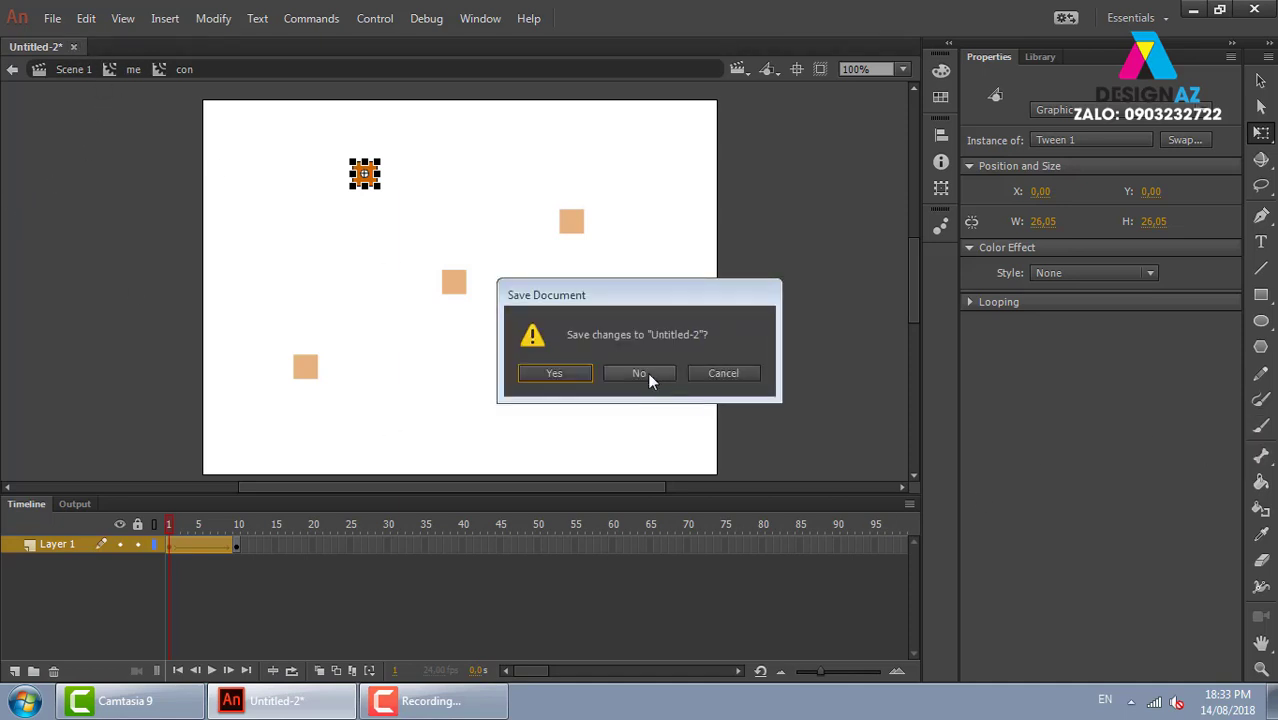
left_click(647, 373)
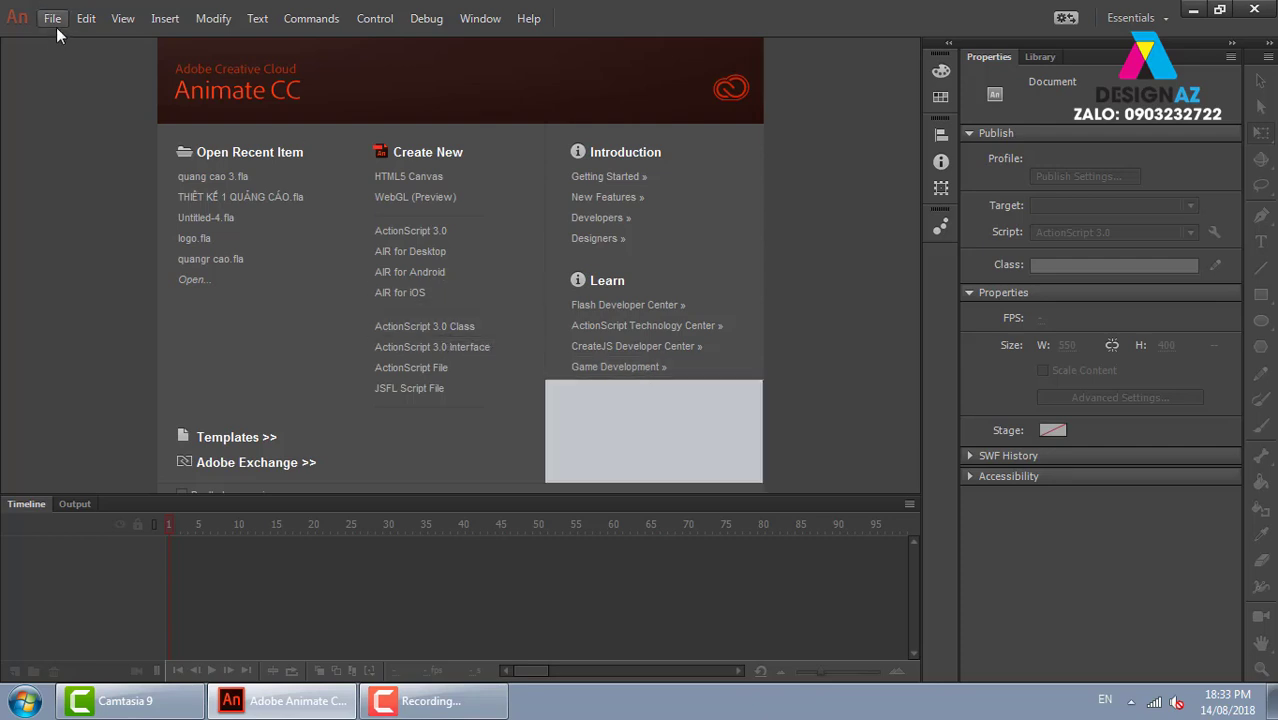
left_click(56, 27)
Step: Create ActionScript 3.0 document Untitled-3 and draw a tall orange bar from stage top to bottom
left_click(60, 40)
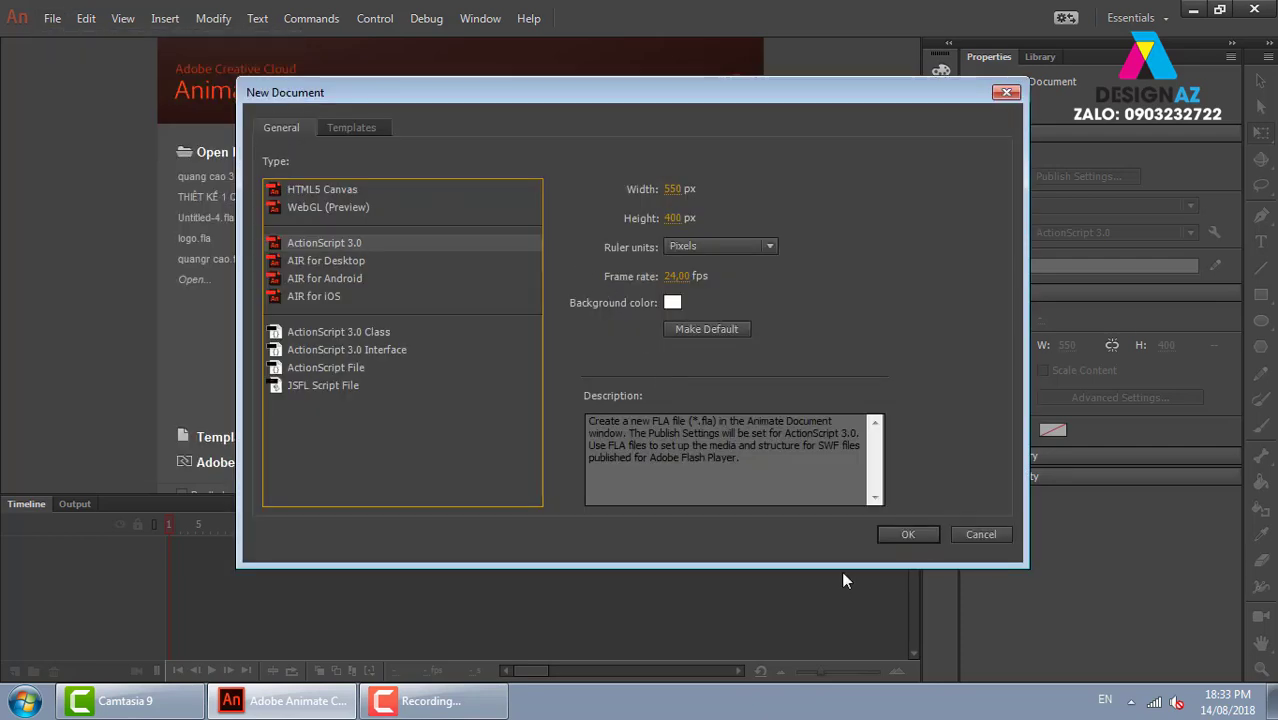
left_click(918, 537)
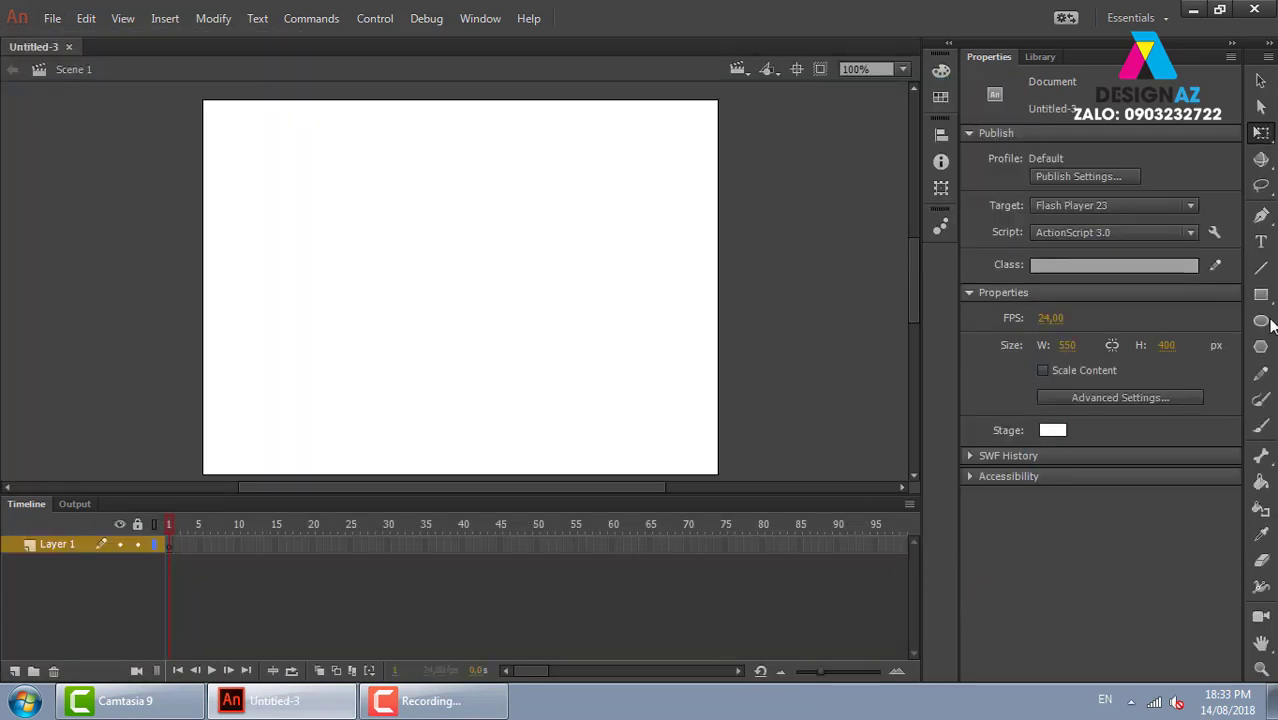
left_click(1261, 297)
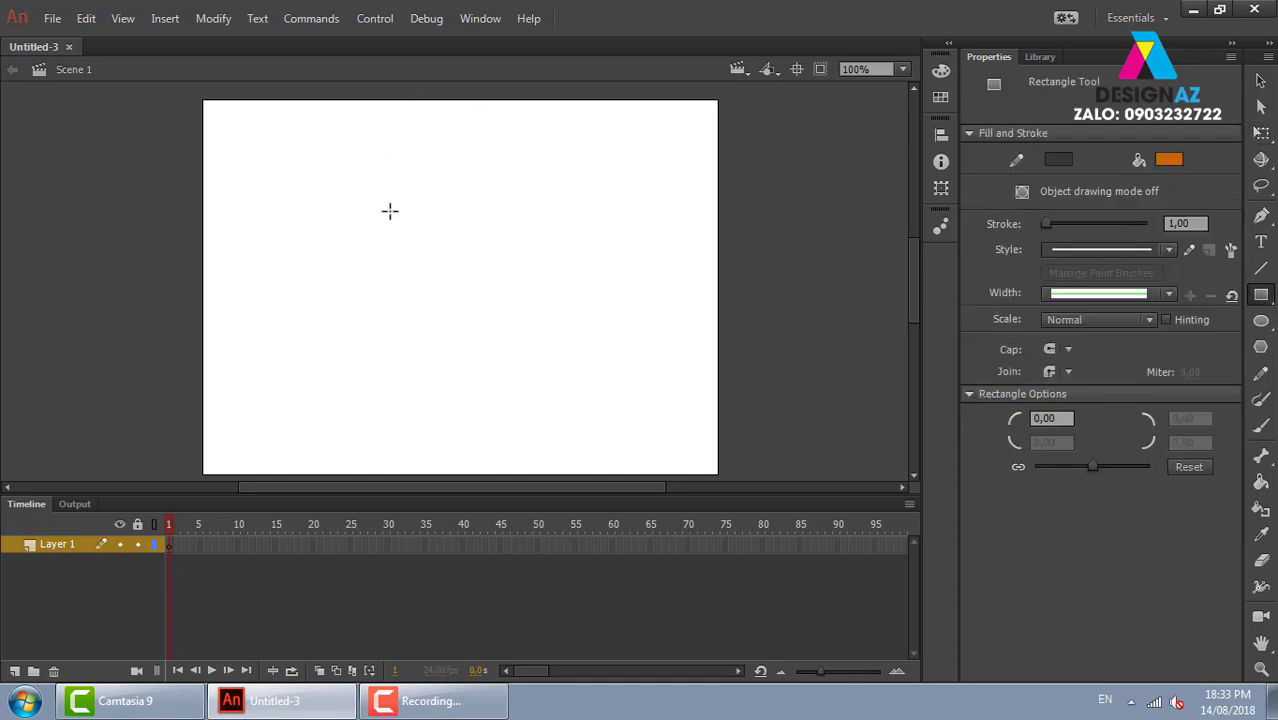
left_click_drag(433, 90, 475, 480)
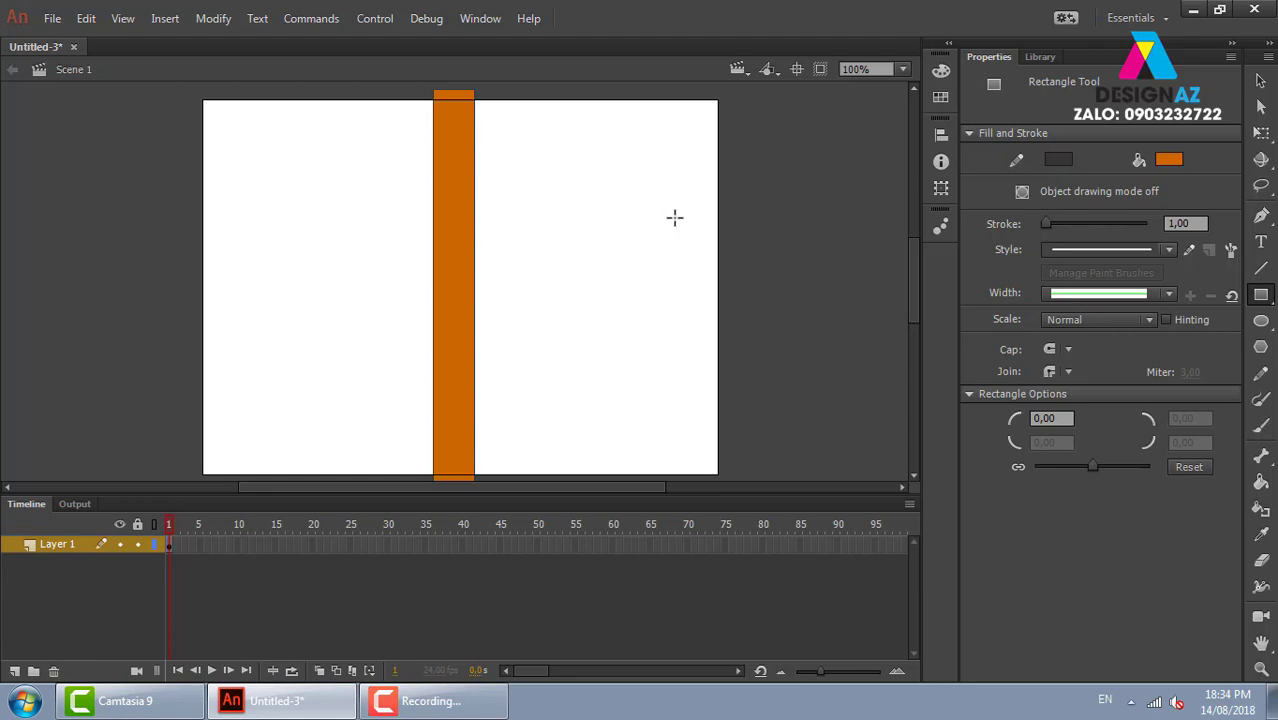
key("ctrl+minus")
Step: Select the orange bar and convert it to a Movie Clip symbol named Symbol 1
left_click(1261, 80)
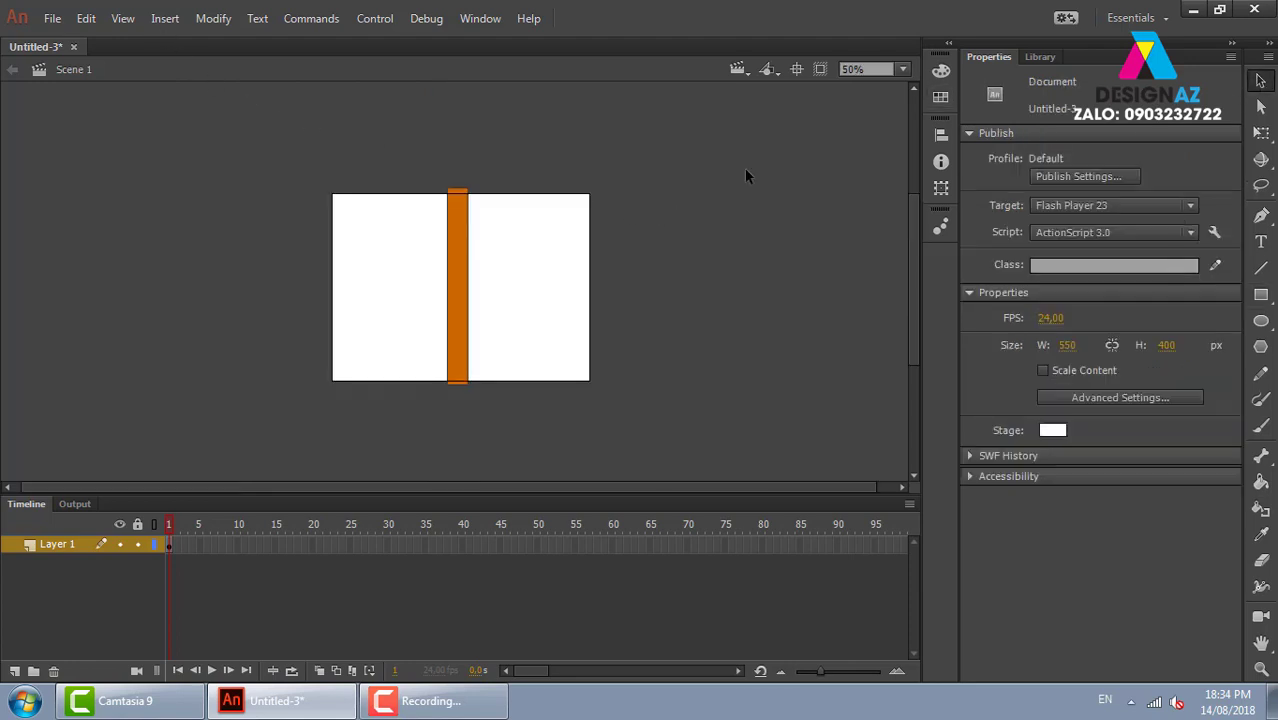
left_click(466, 297)
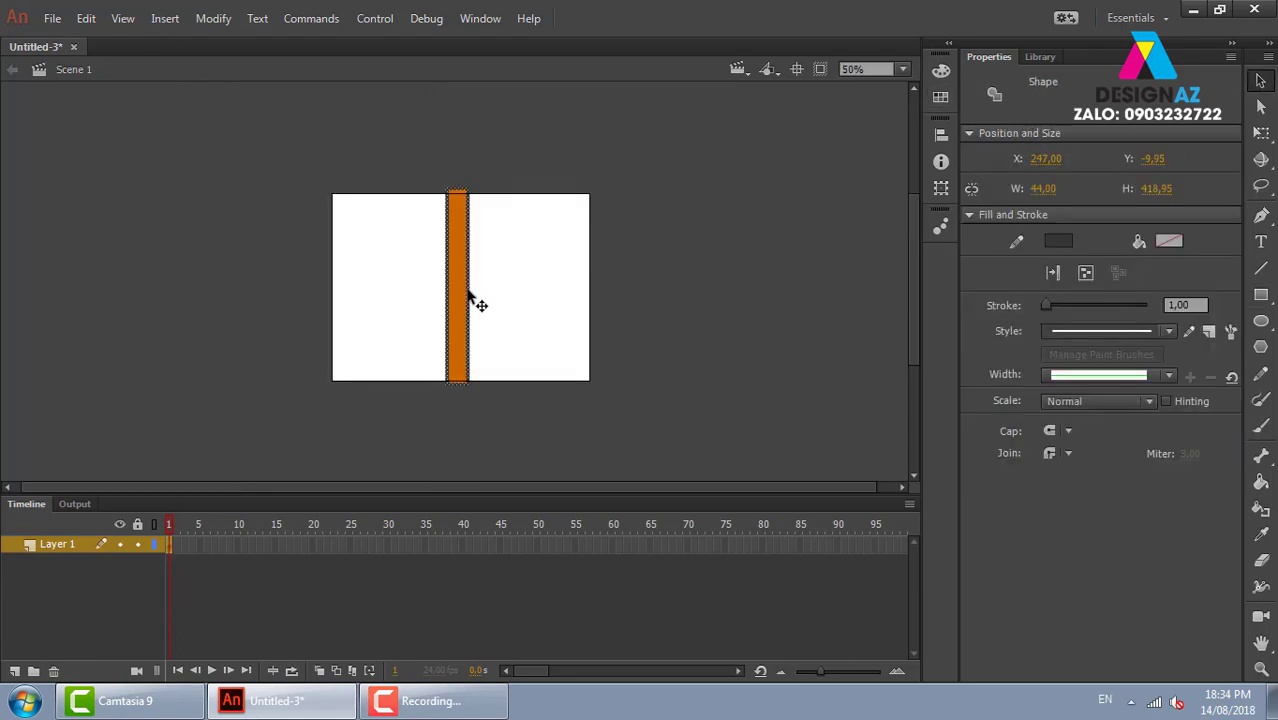
left_click(471, 295)
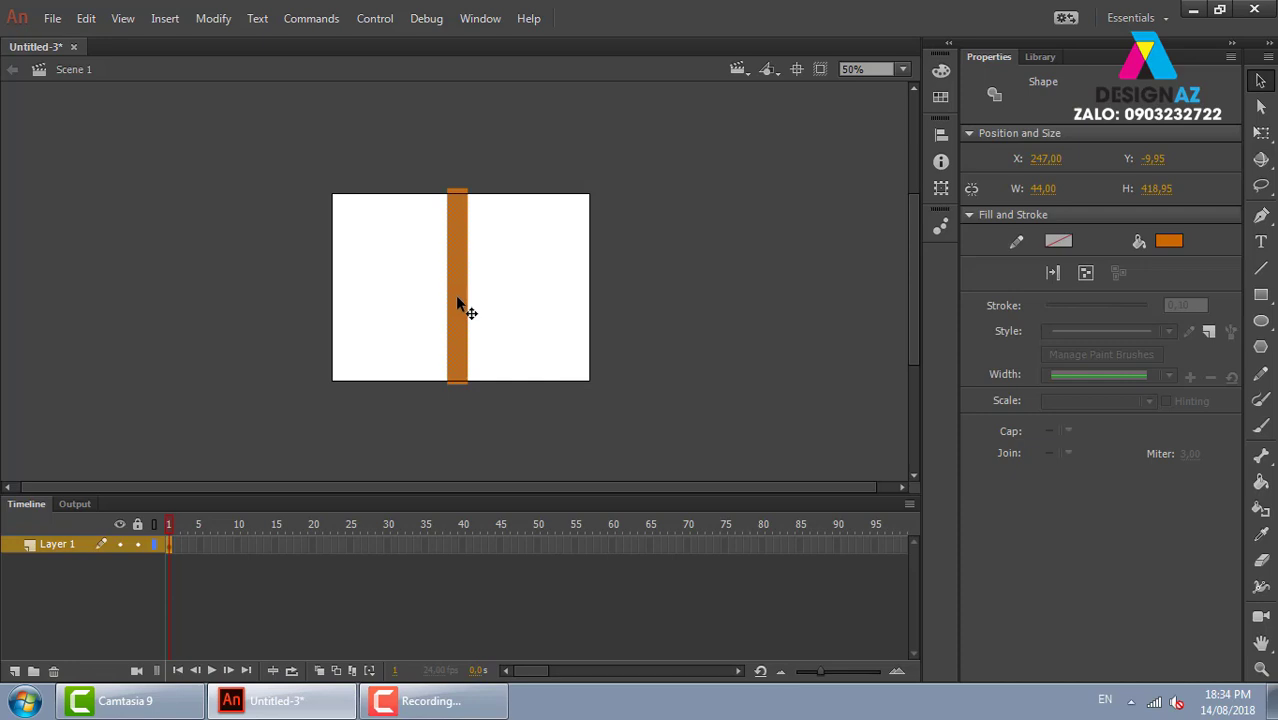
key("F8")
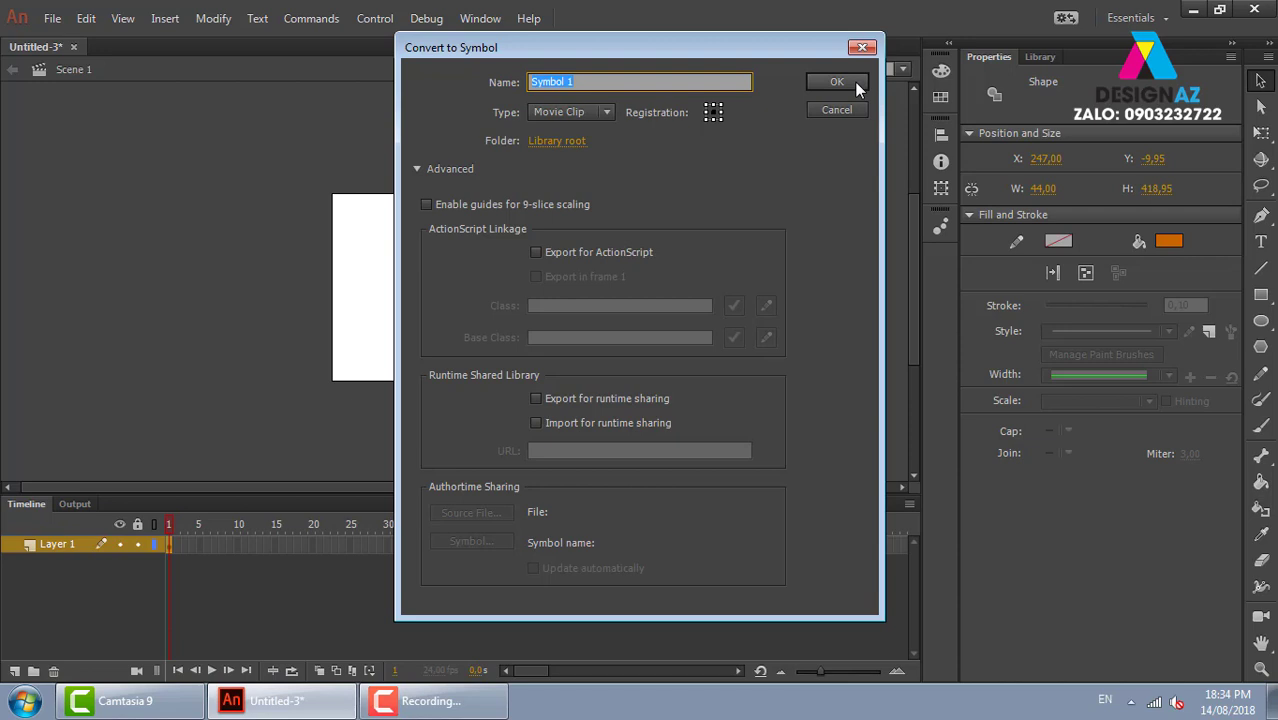
left_click(856, 86)
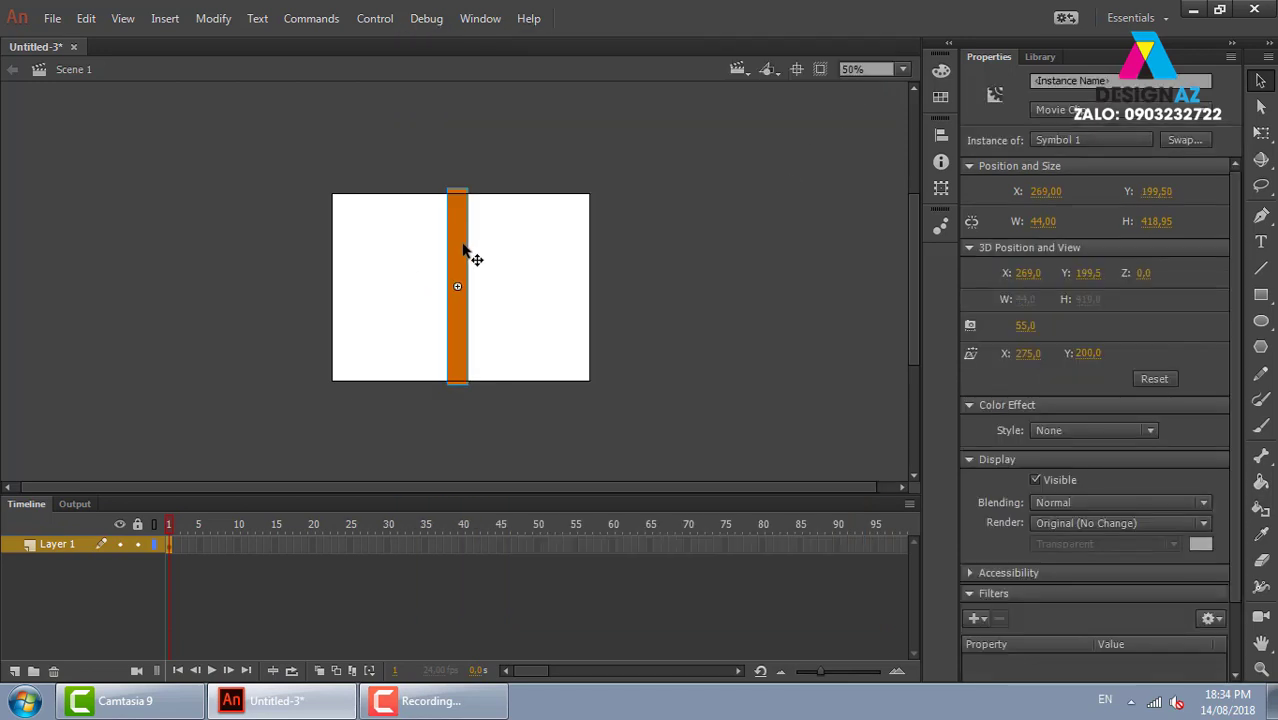
Step: Inside Symbol 1, add a classic tween to the orange bar between frames 1 and 10
double_click(465, 253)
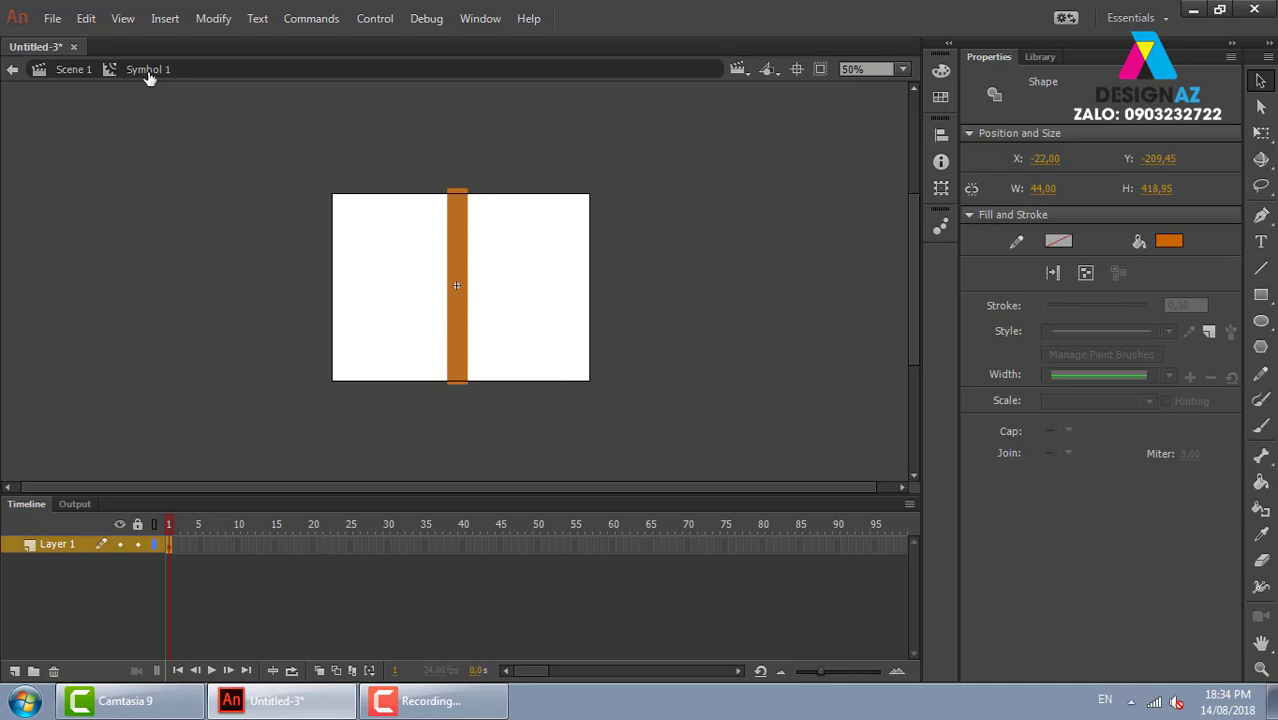
left_click(237, 546)
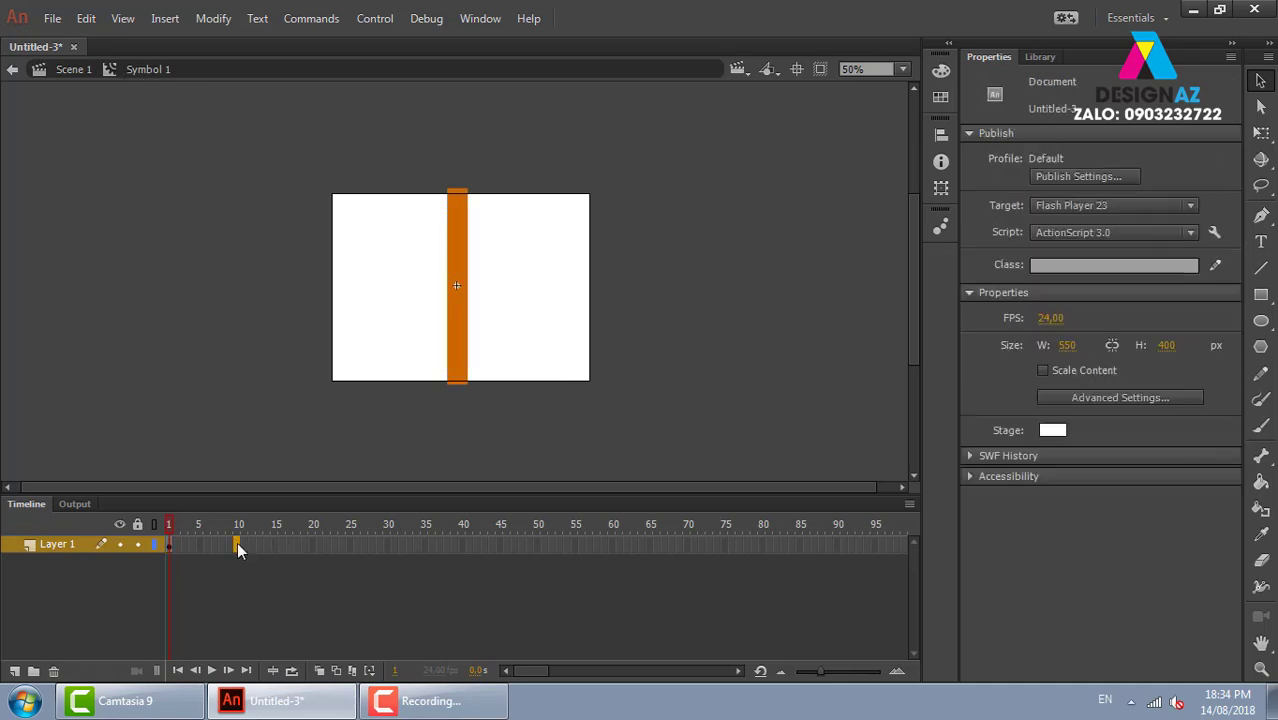
left_click(237, 542)
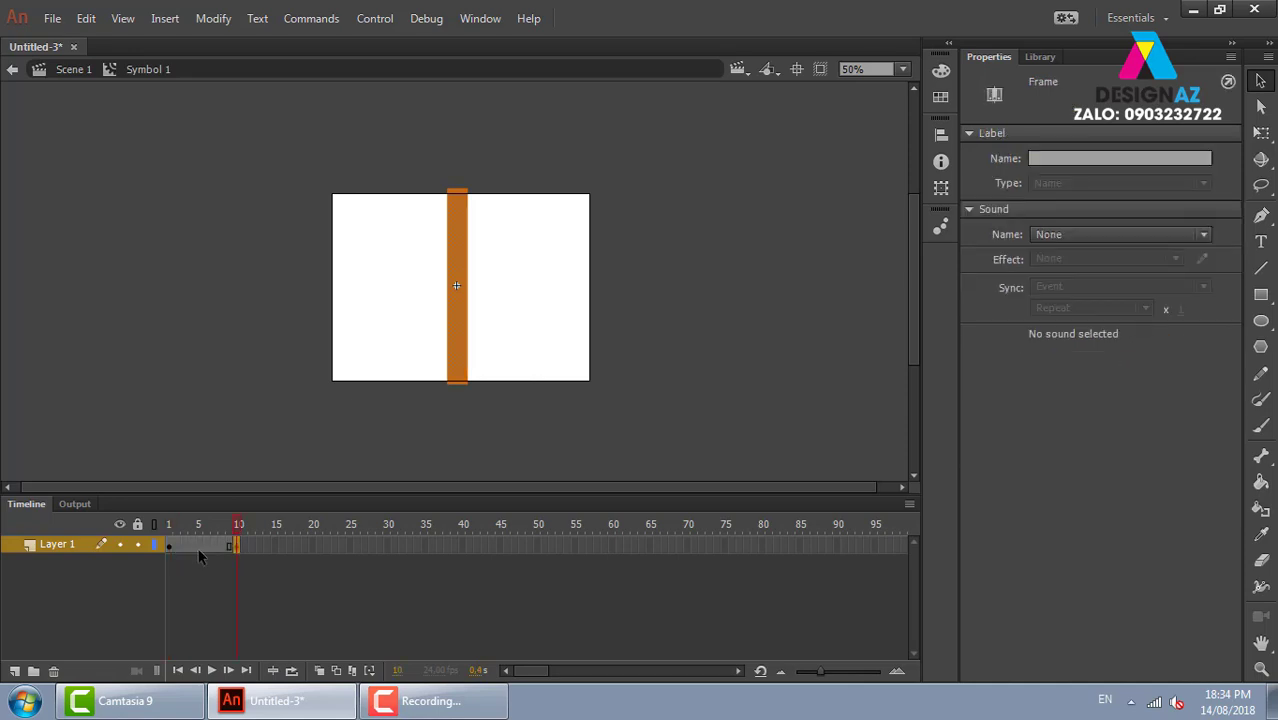
right_click(199, 550)
left_click(285, 60)
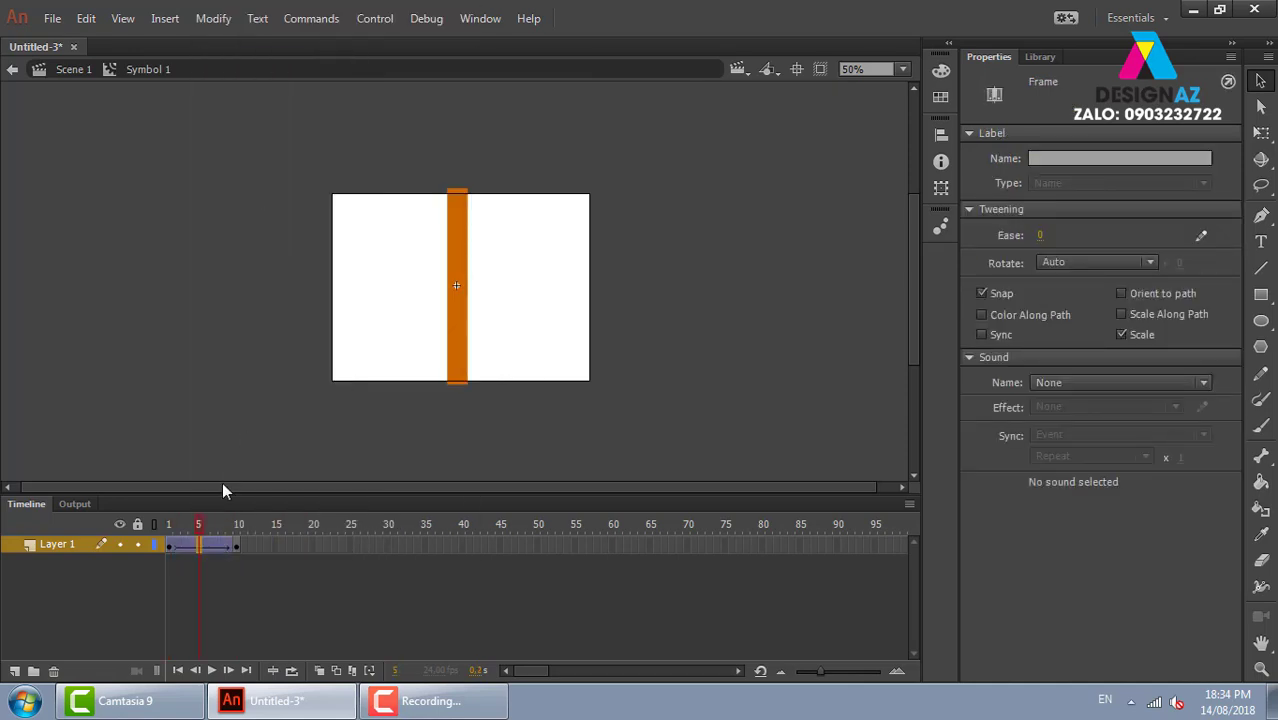
Step: Shrink the frame-1 bar to 1% width, preview the tween, and lock its layer
left_click(170, 546)
key("ctrl+t")
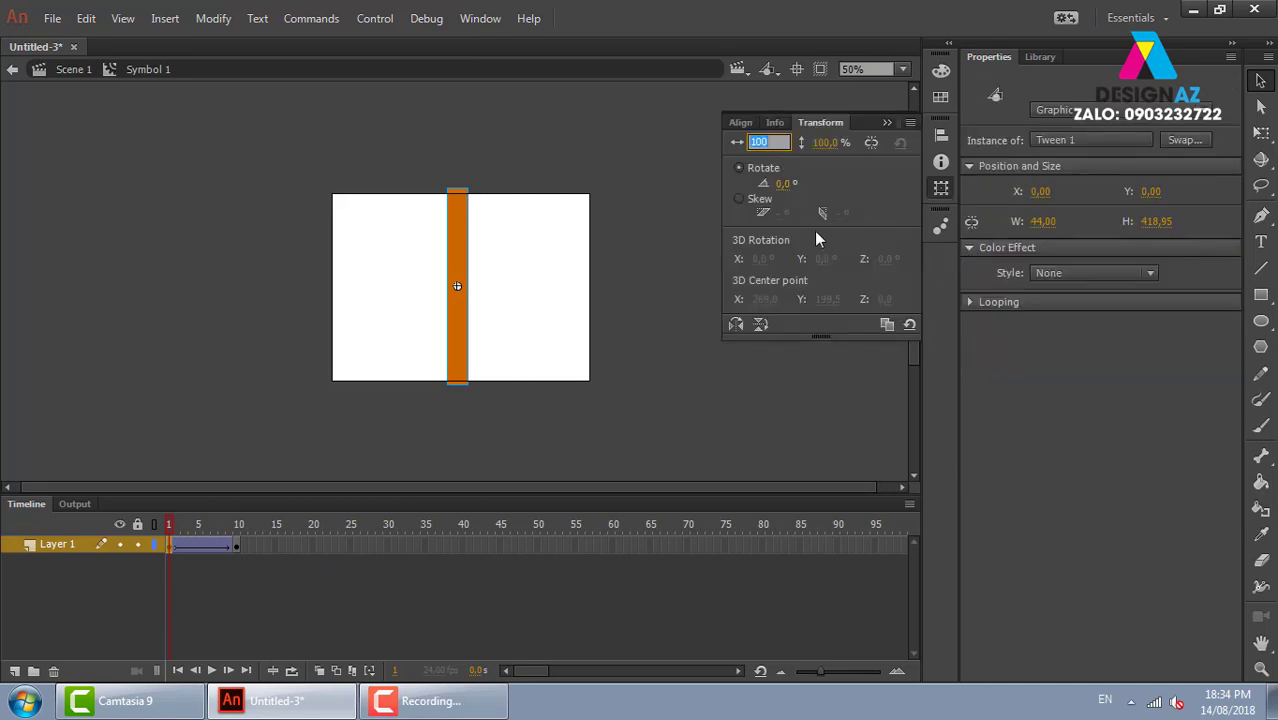
type("1")
key("Return")
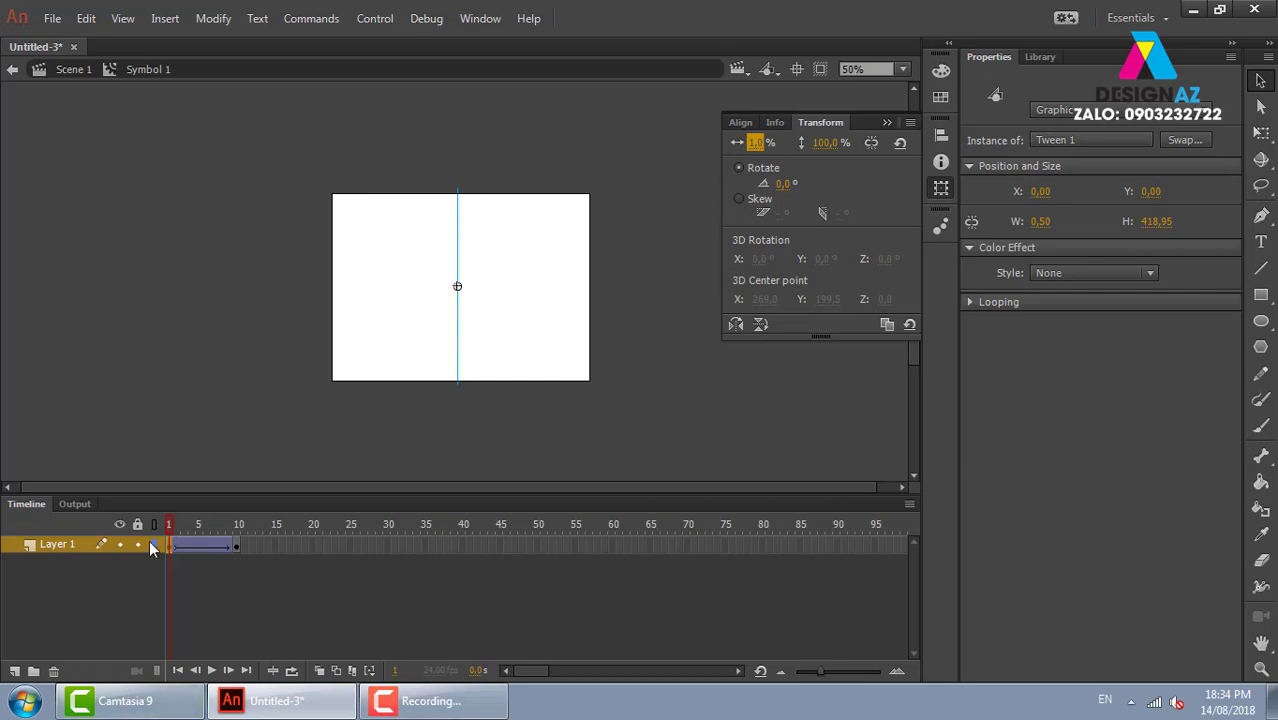
mouse_move(171, 524)
left_mouse_down()
mouse_move(227, 519)
mouse_move(138, 527)
left_mouse_up()
left_click(137, 544)
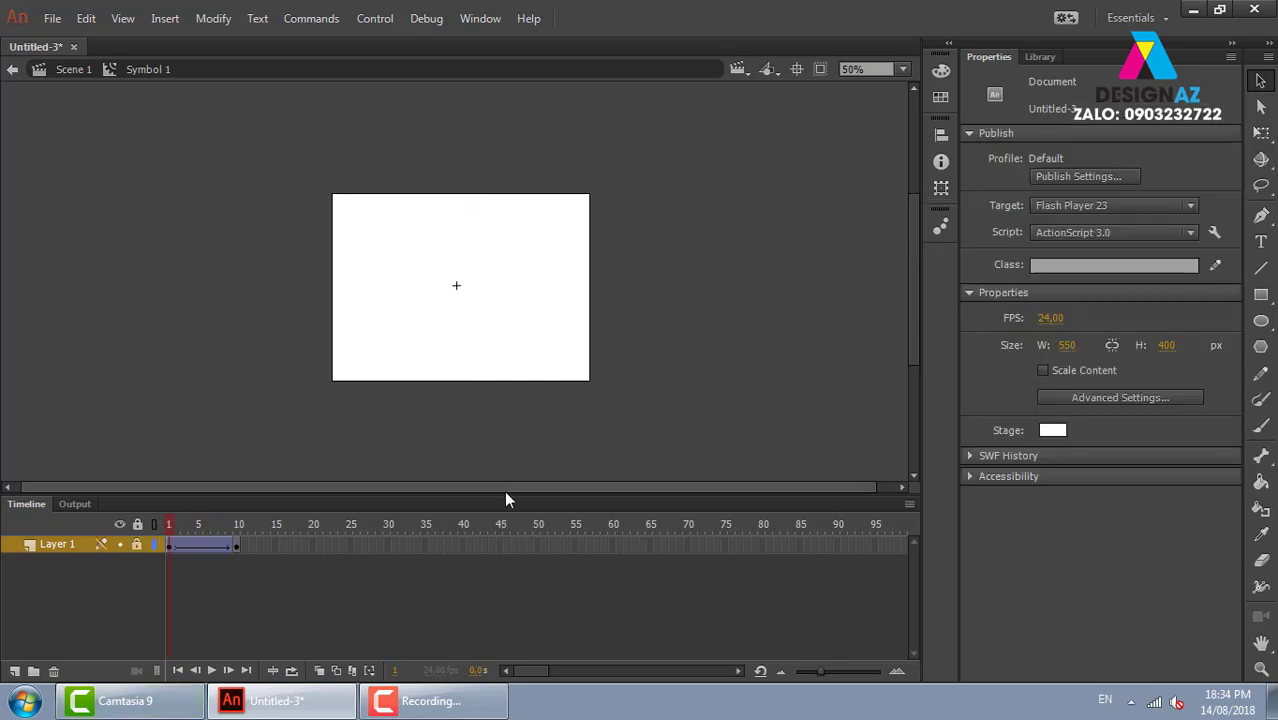
Step: Back in Scene 1, convert the Symbol 1 bar into movie clip Symbol 2 and open it for editing
left_click(64, 72)
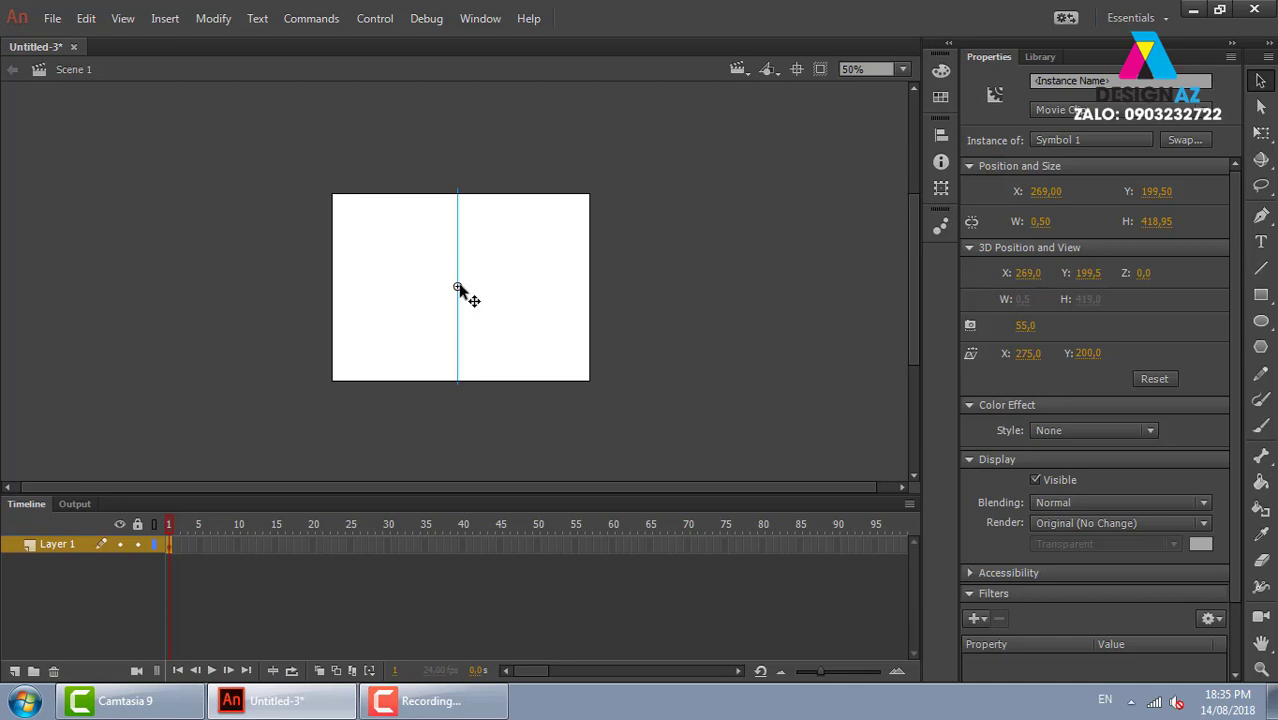
left_click(210, 20)
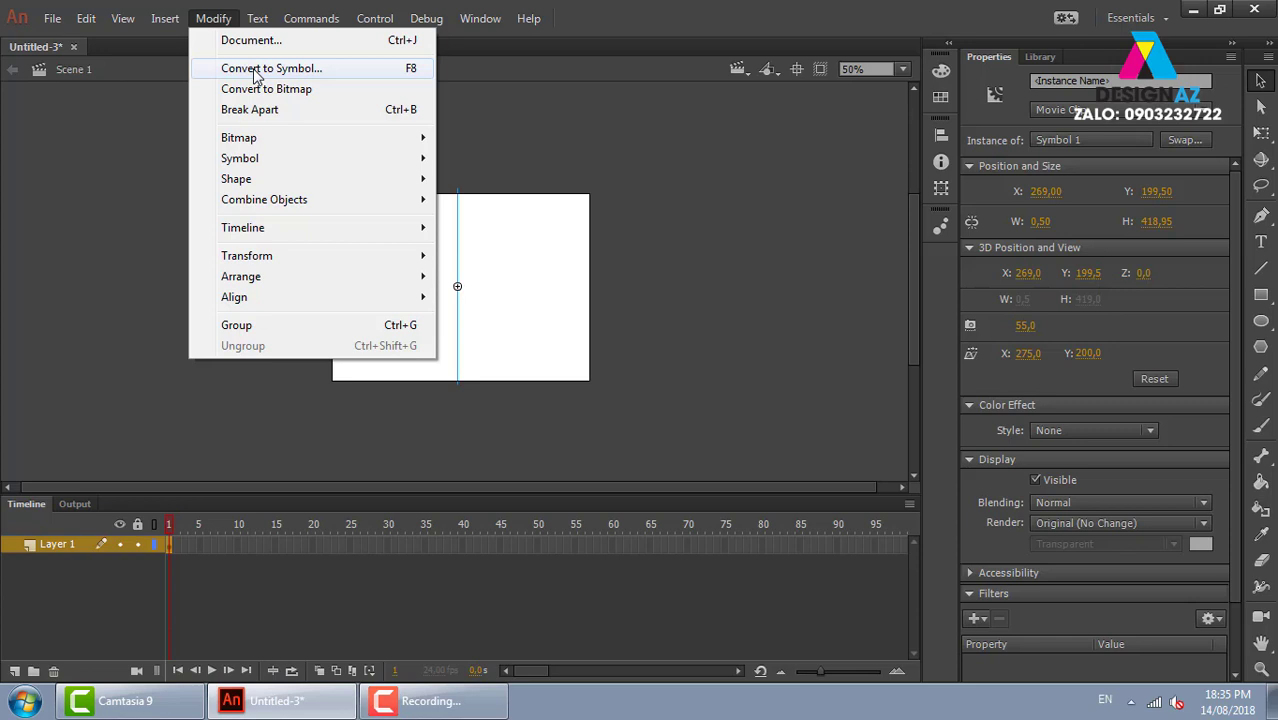
left_click(256, 70)
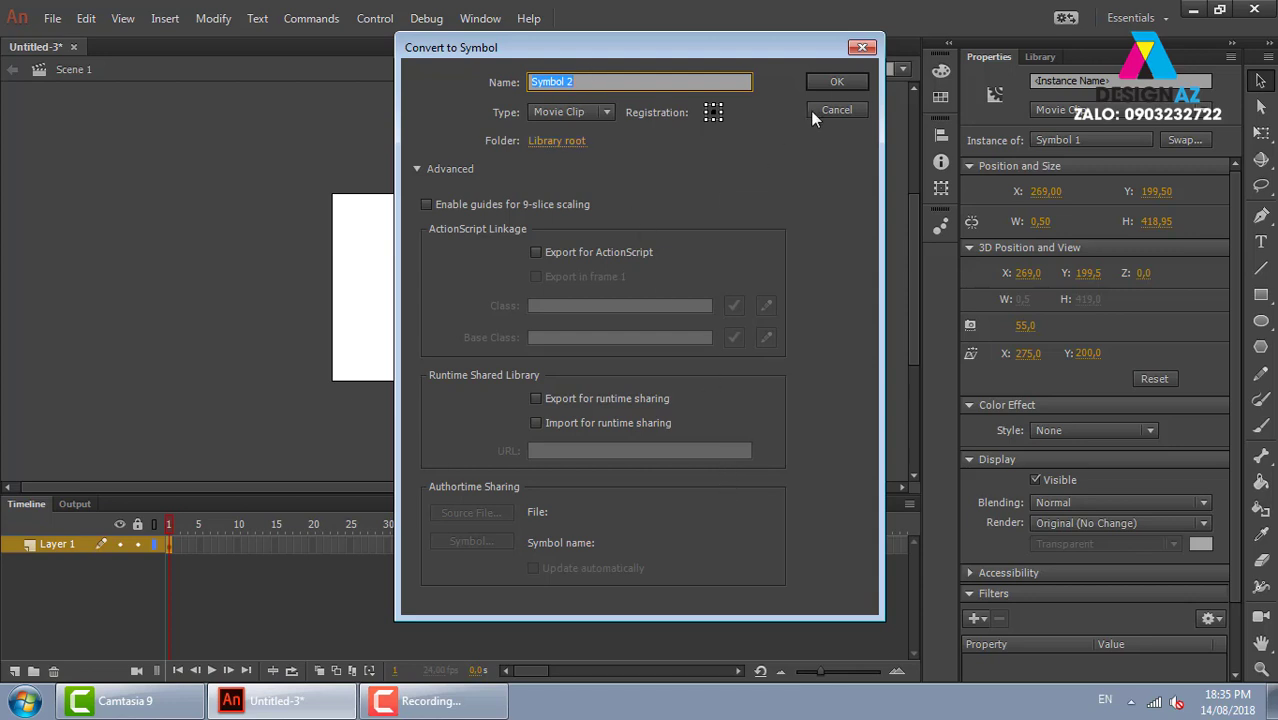
left_click(838, 81)
double_click(457, 253)
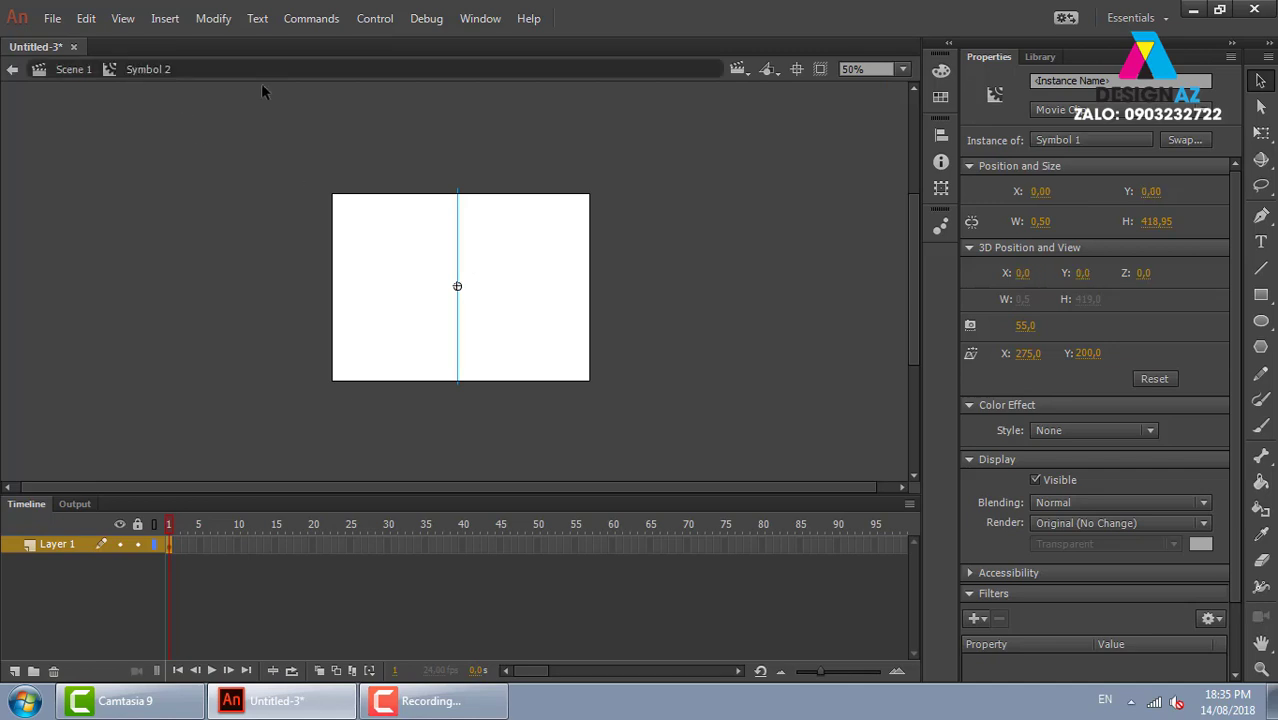
double_click(458, 228)
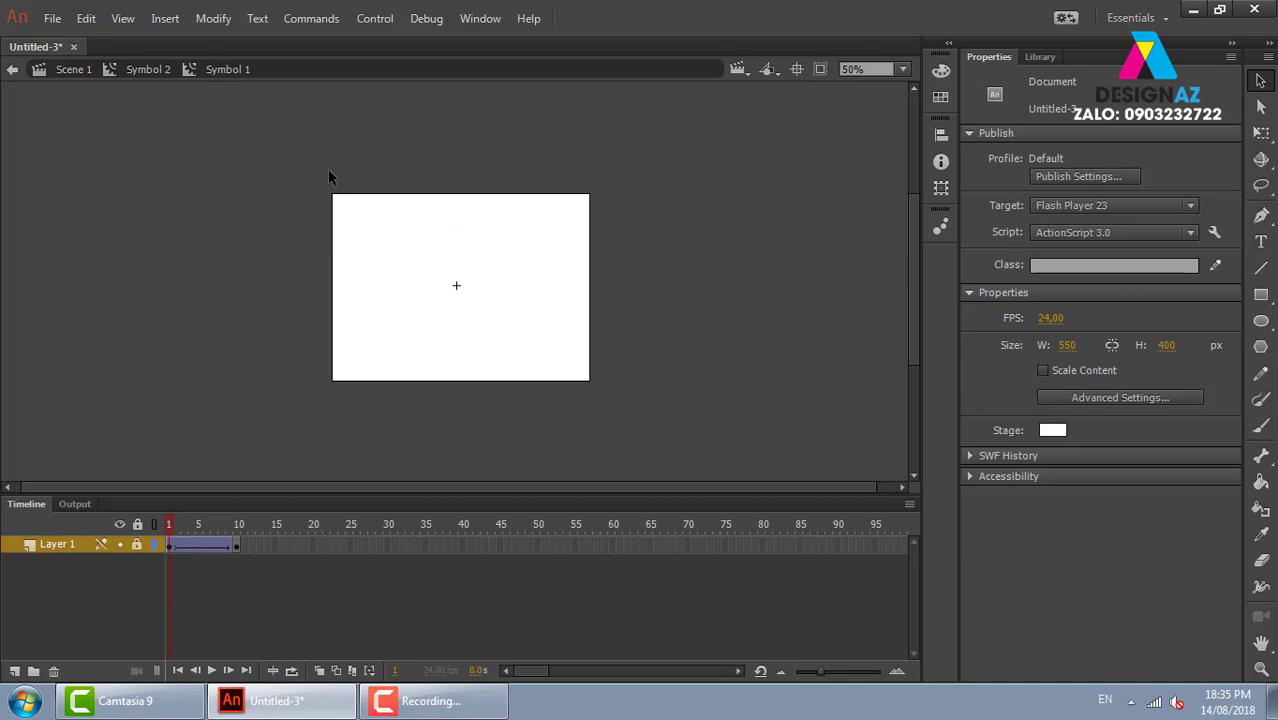
left_click(148, 70)
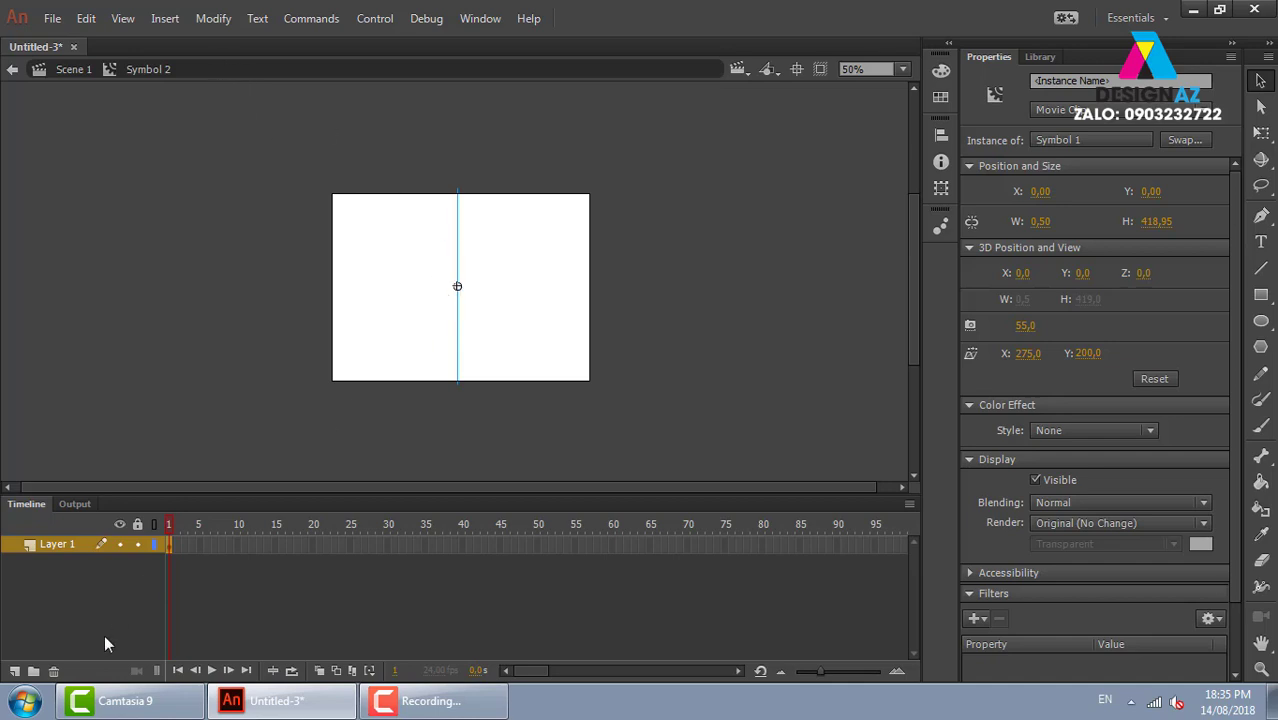
Step: Add Layer 2 in Symbol 2 and paste a copy of the line there
left_click(15, 671)
key("ctrl+v")
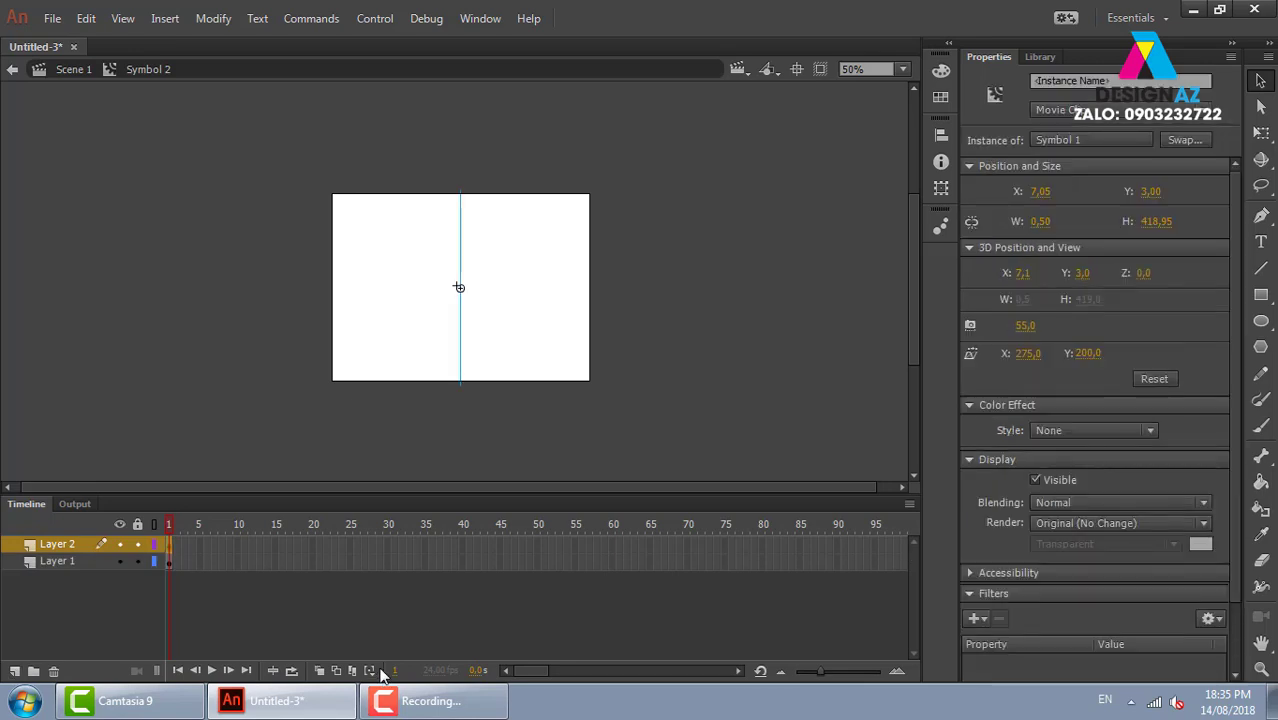
key("shift+Right")
key("shift+Right")
key("shift+Right")
key("shift+Right")
key("shift+Right")
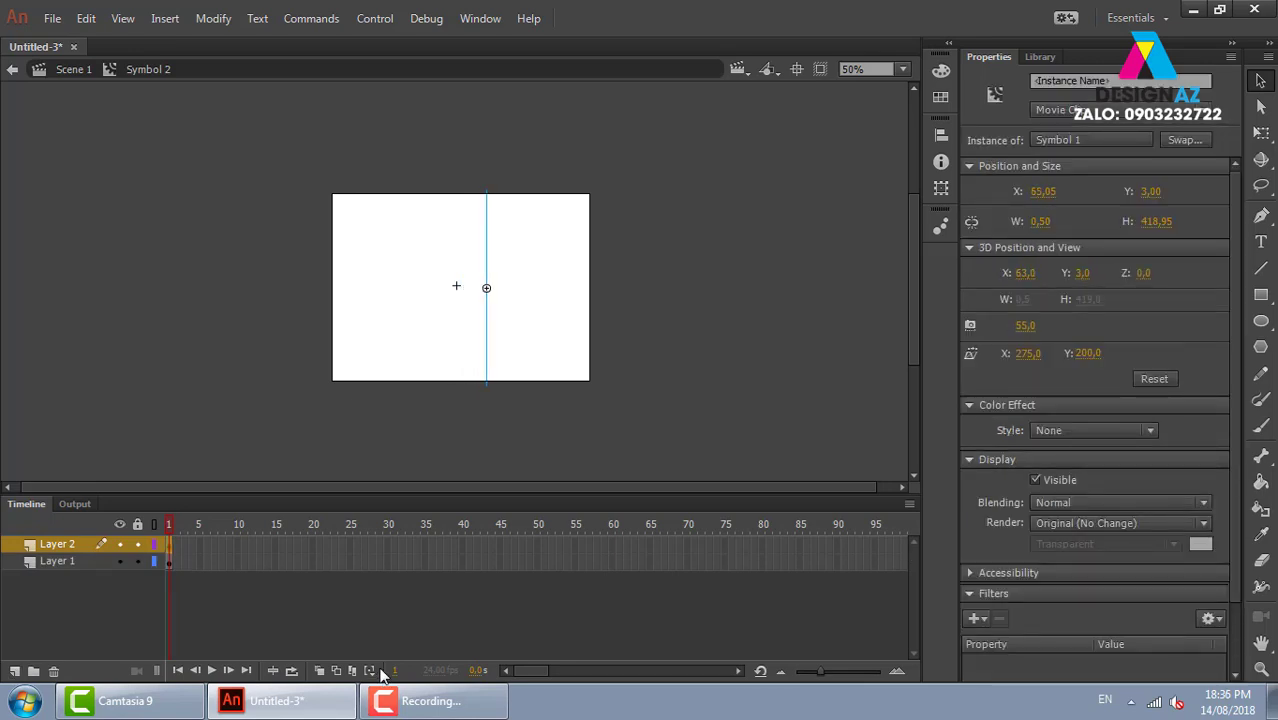
key("shift+Right")
key("shift+Right")
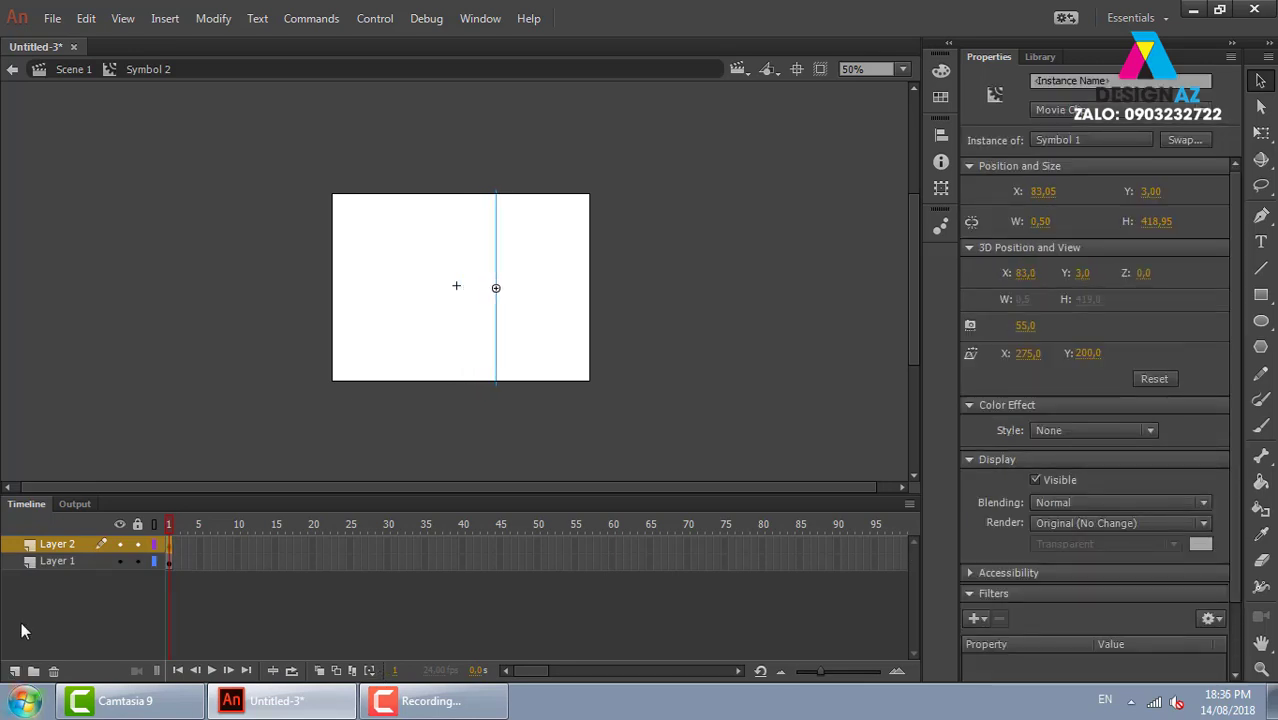
key("Delete")
key("ctrl+z")
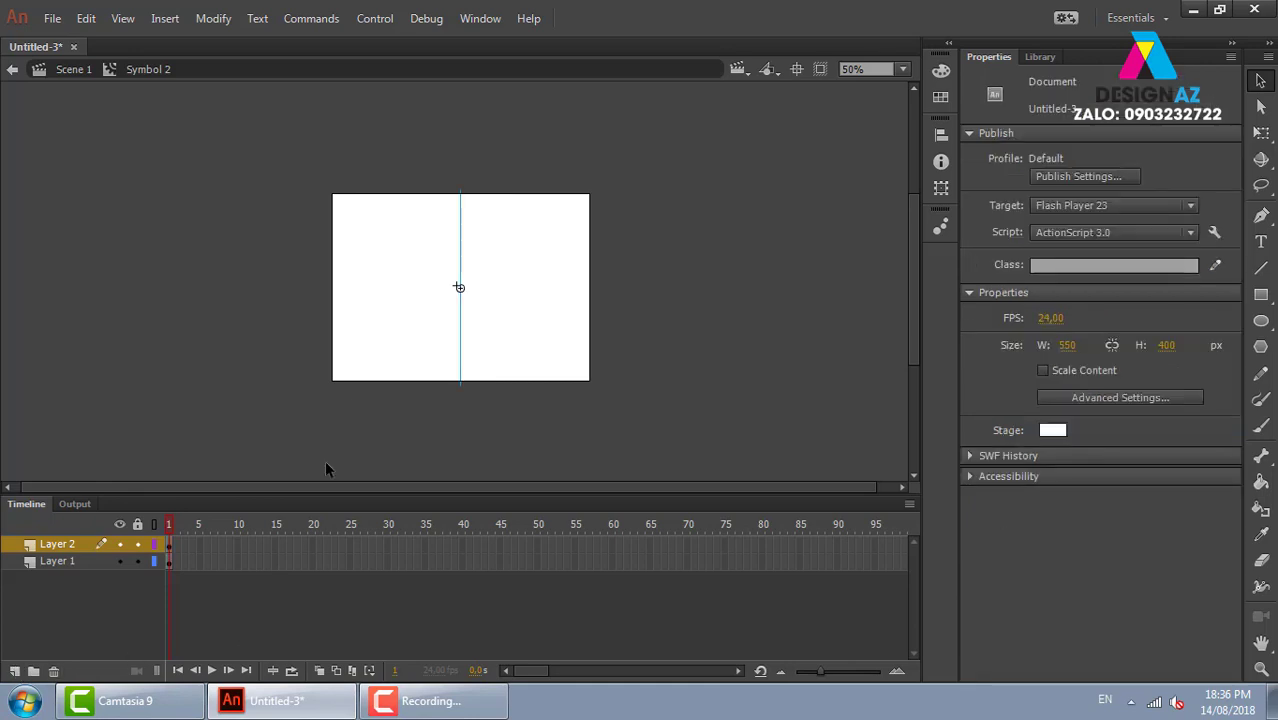
Step: Paste another line in place on Layer 3, move it right to X 83, and test the movie
left_click(15, 671)
left_click(15, 671)
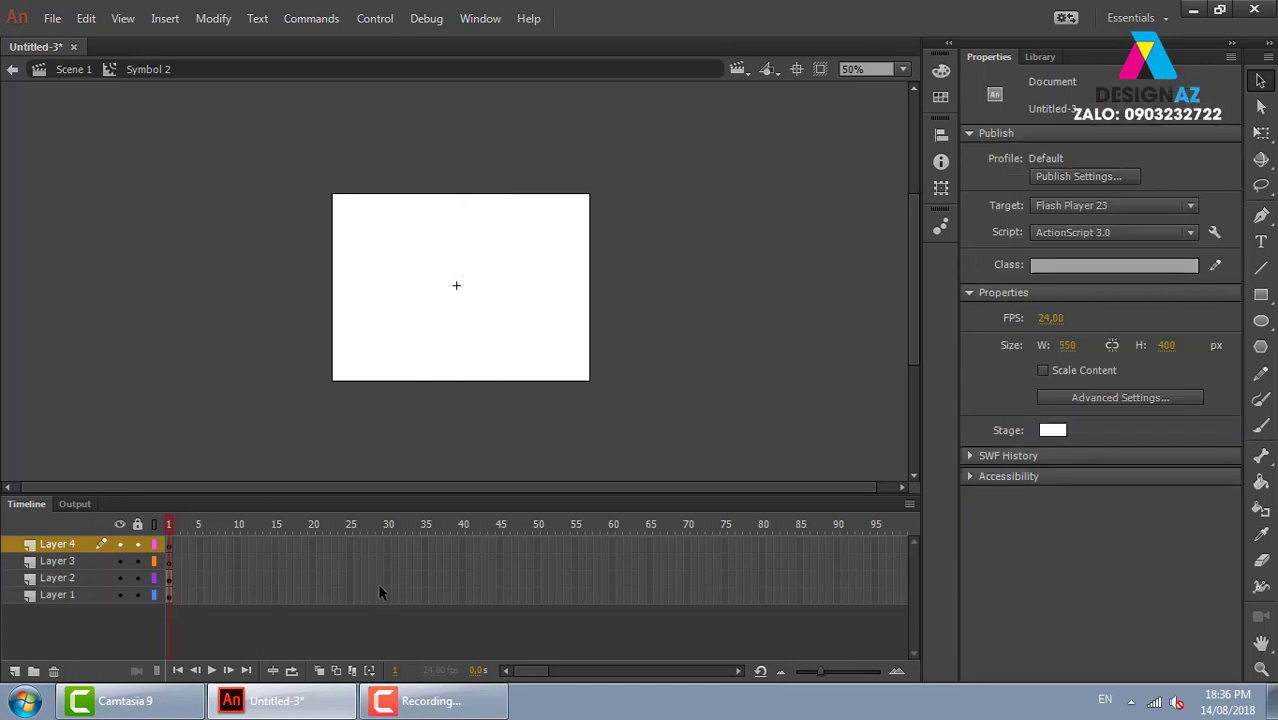
key("ctrl+z")
key("ctrl+shift+v")
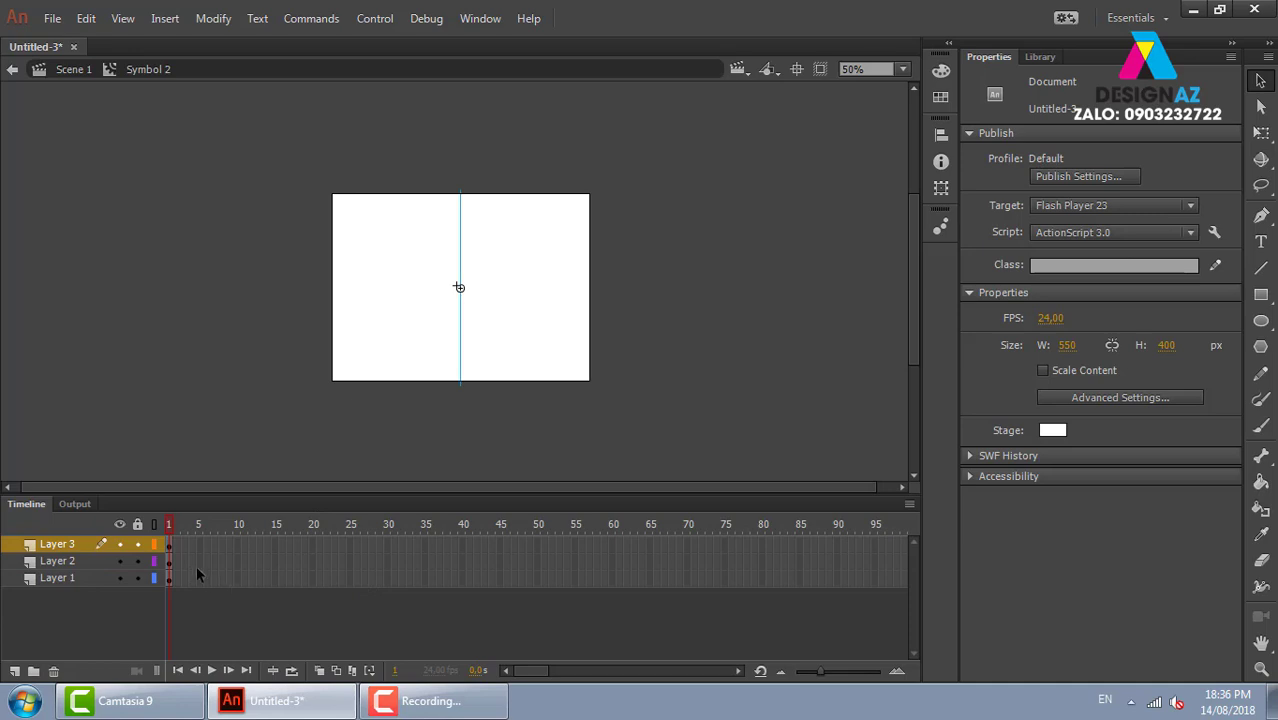
left_click_drag(462, 262, 489, 262)
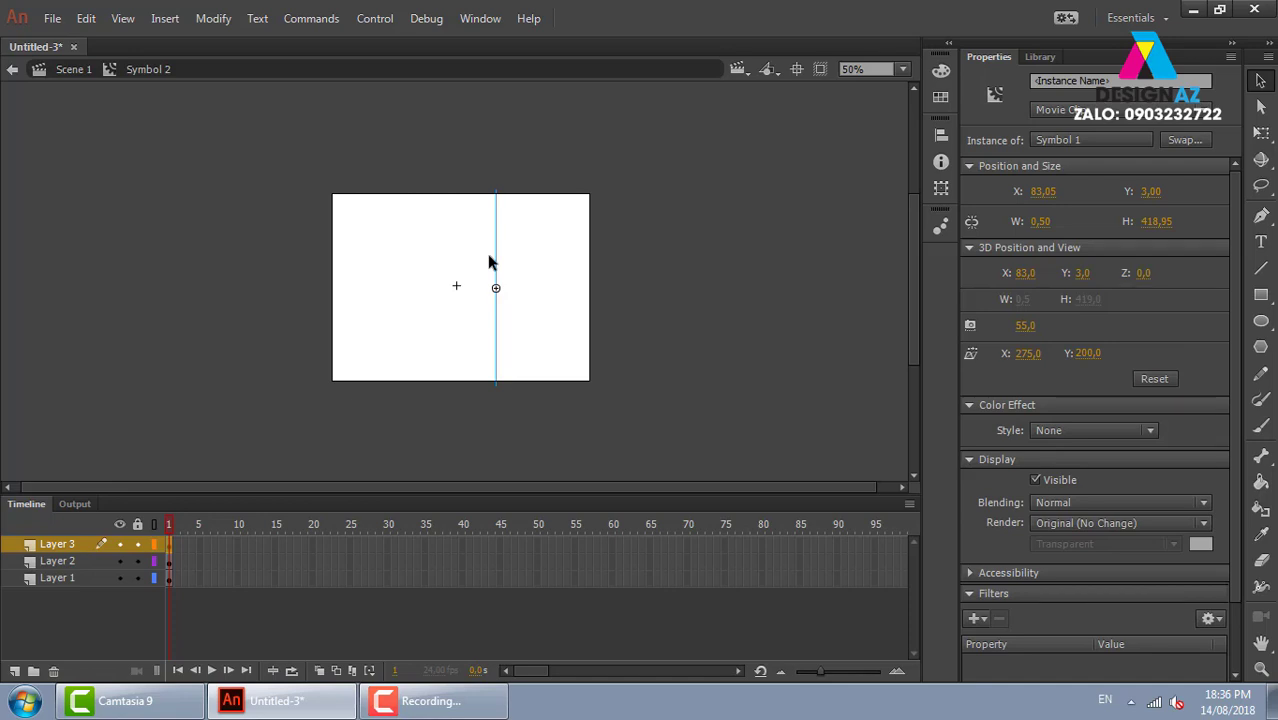
key("ctrl+Return")
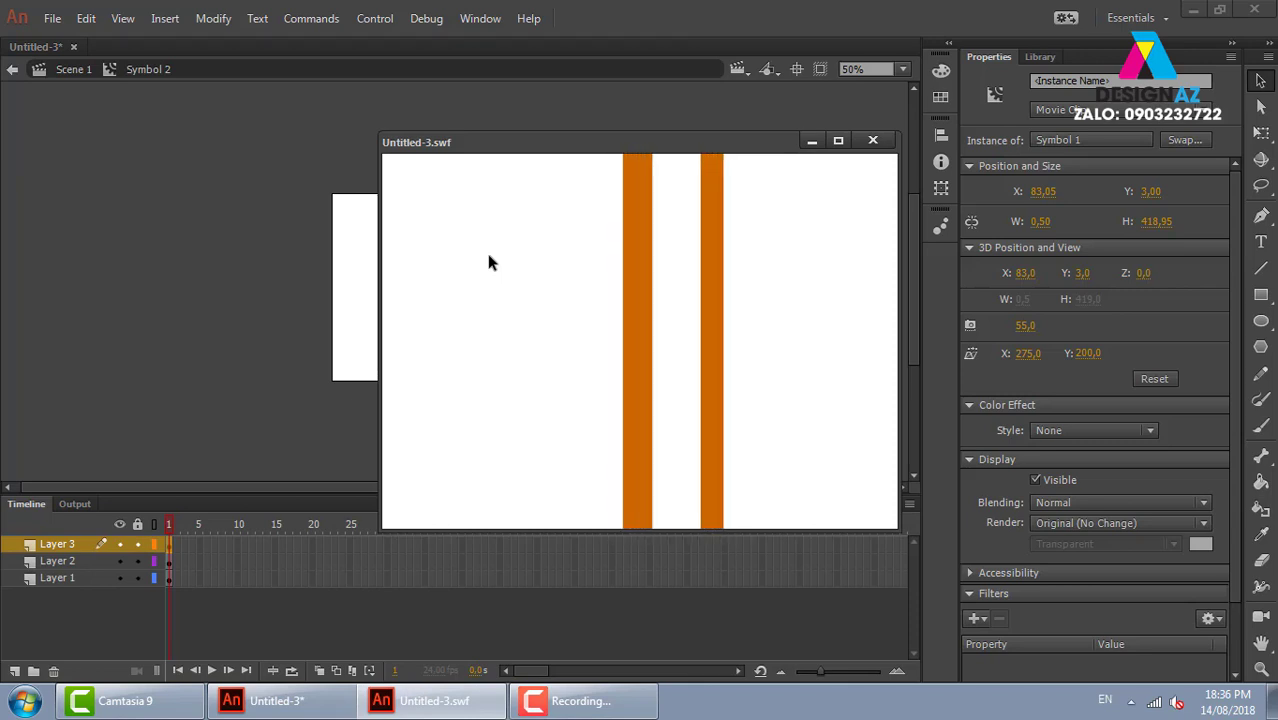
Step: Close the Untitled-3.swf test window and deselect the line on the Symbol 2 stage
left_click(879, 141)
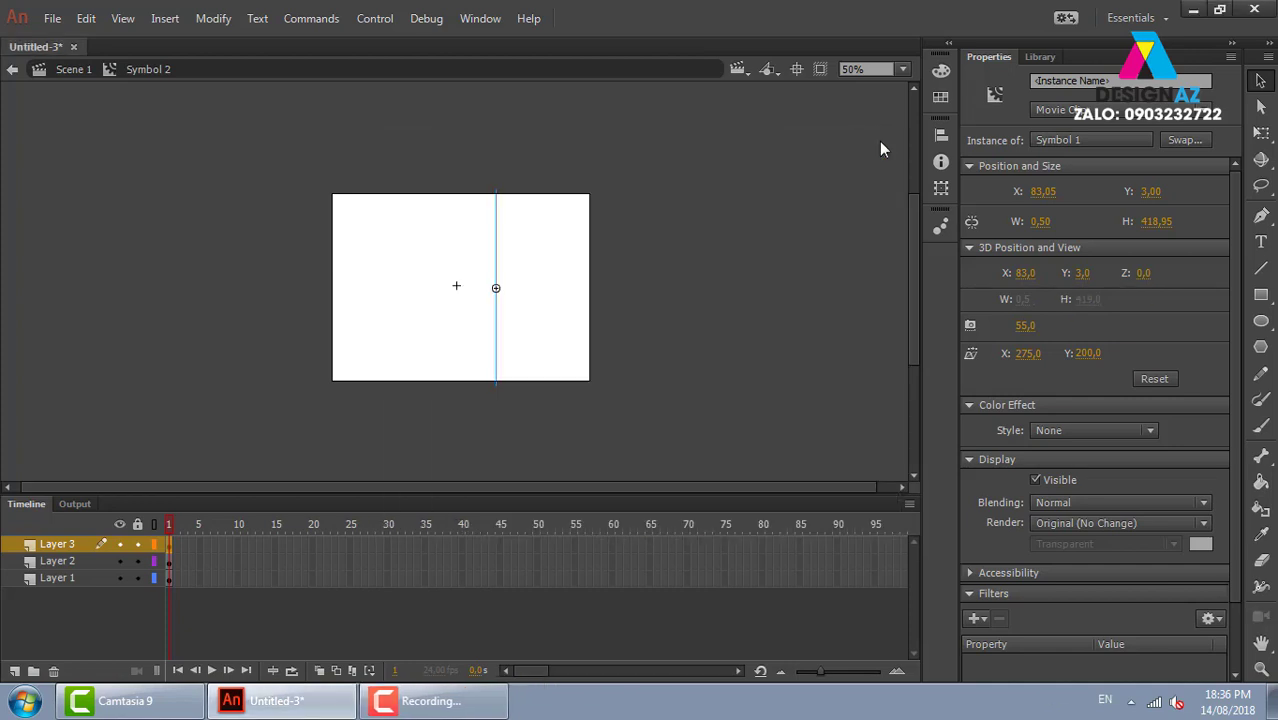
left_click(760, 218)
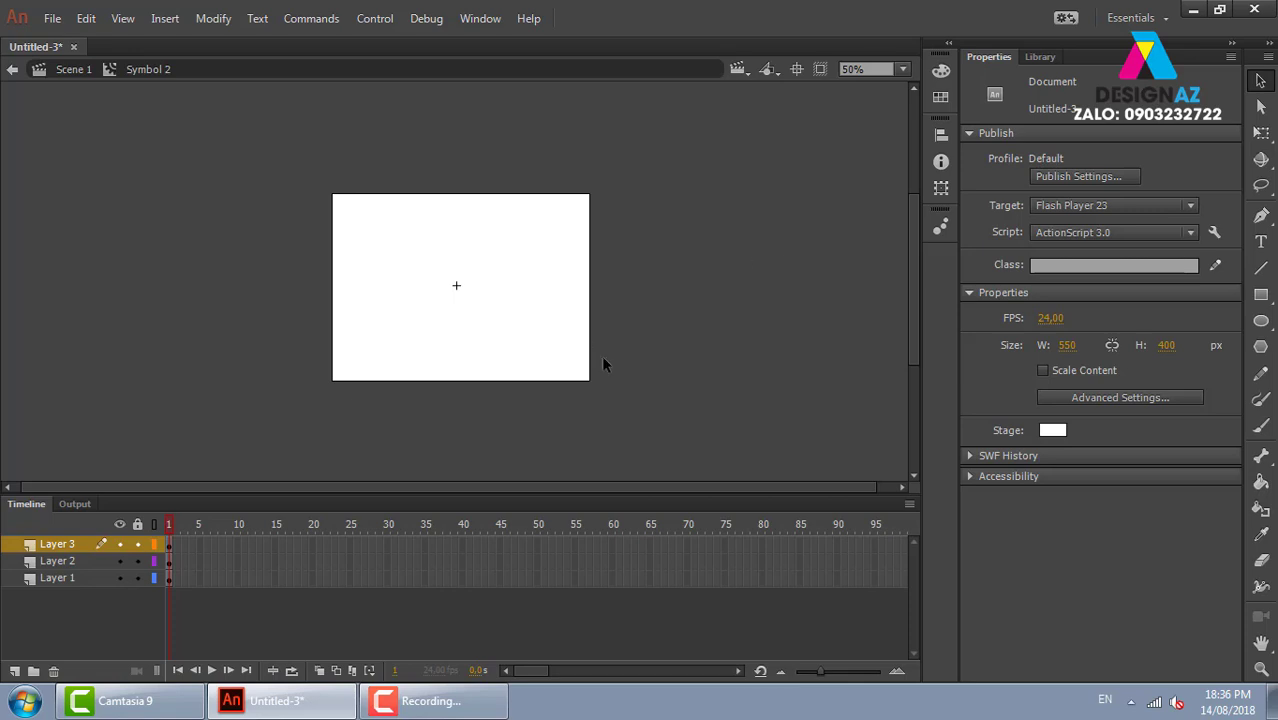
left_click(52, 19)
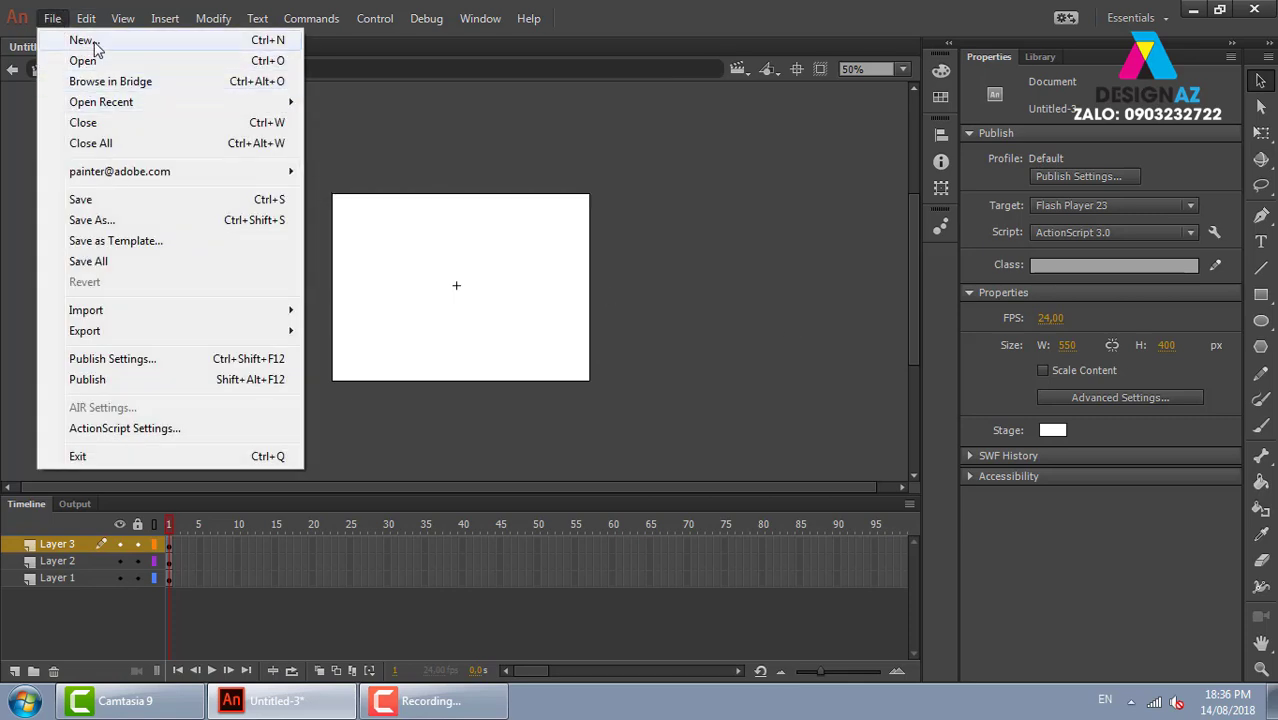
Step: Create a new 550 × 400 ActionScript 3.0 document, Untitled-4, viewed at 50% zoom
left_click(94, 43)
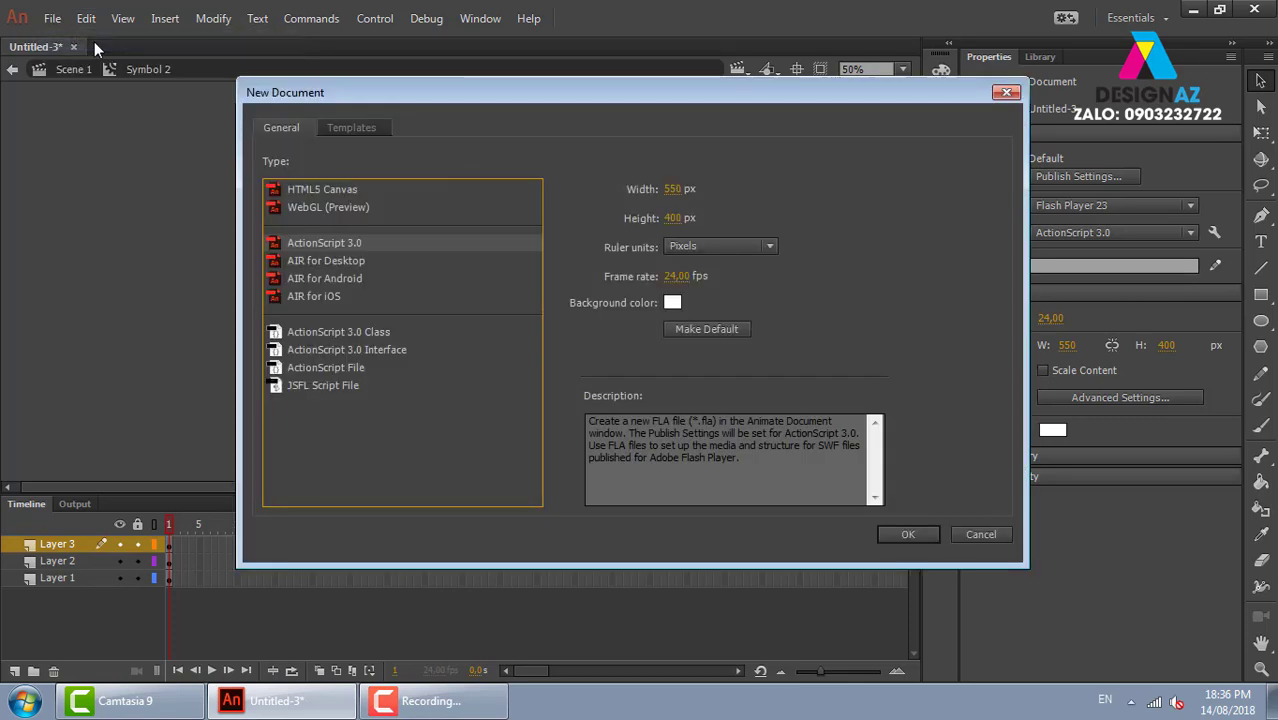
left_click(906, 535)
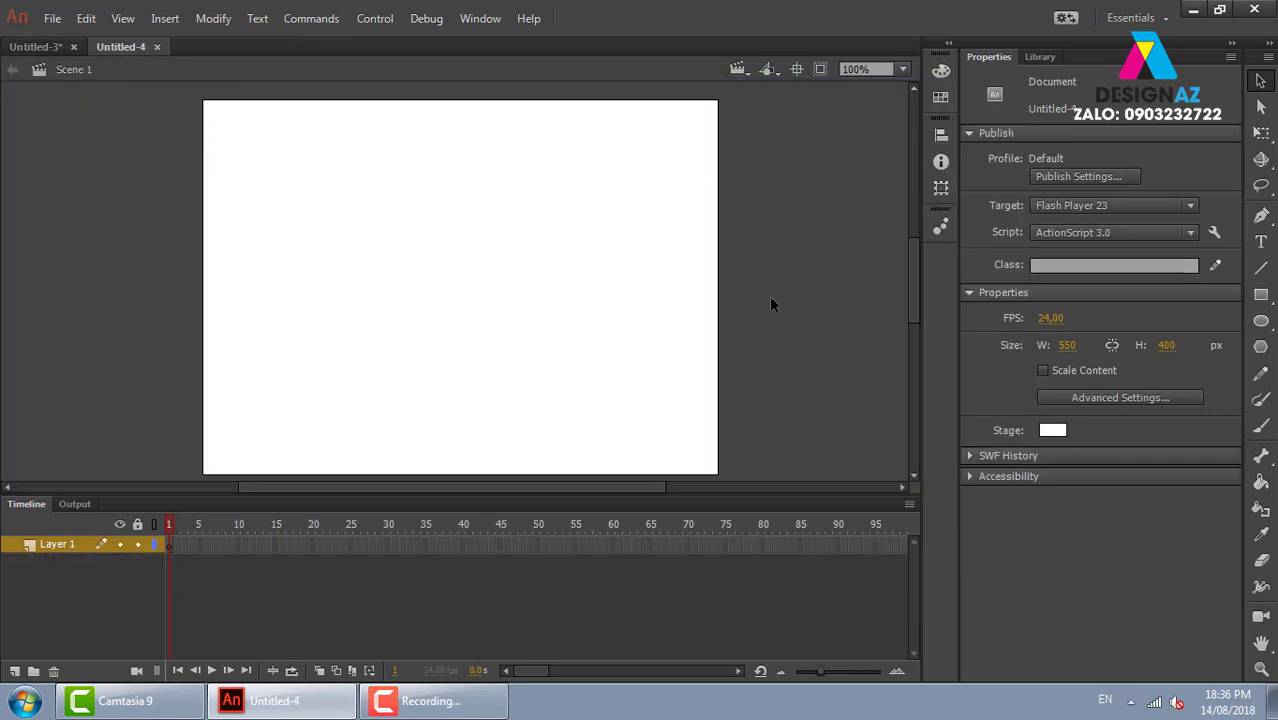
key("ctrl+minus")
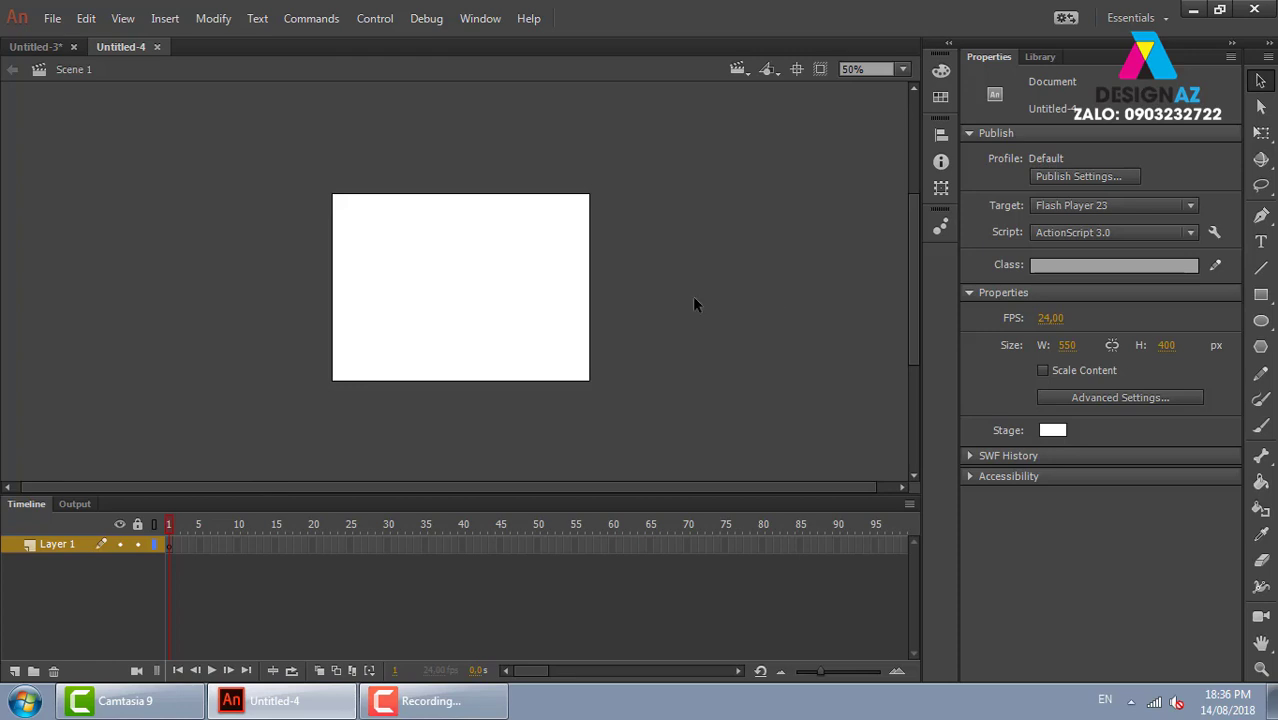
left_click(52, 18)
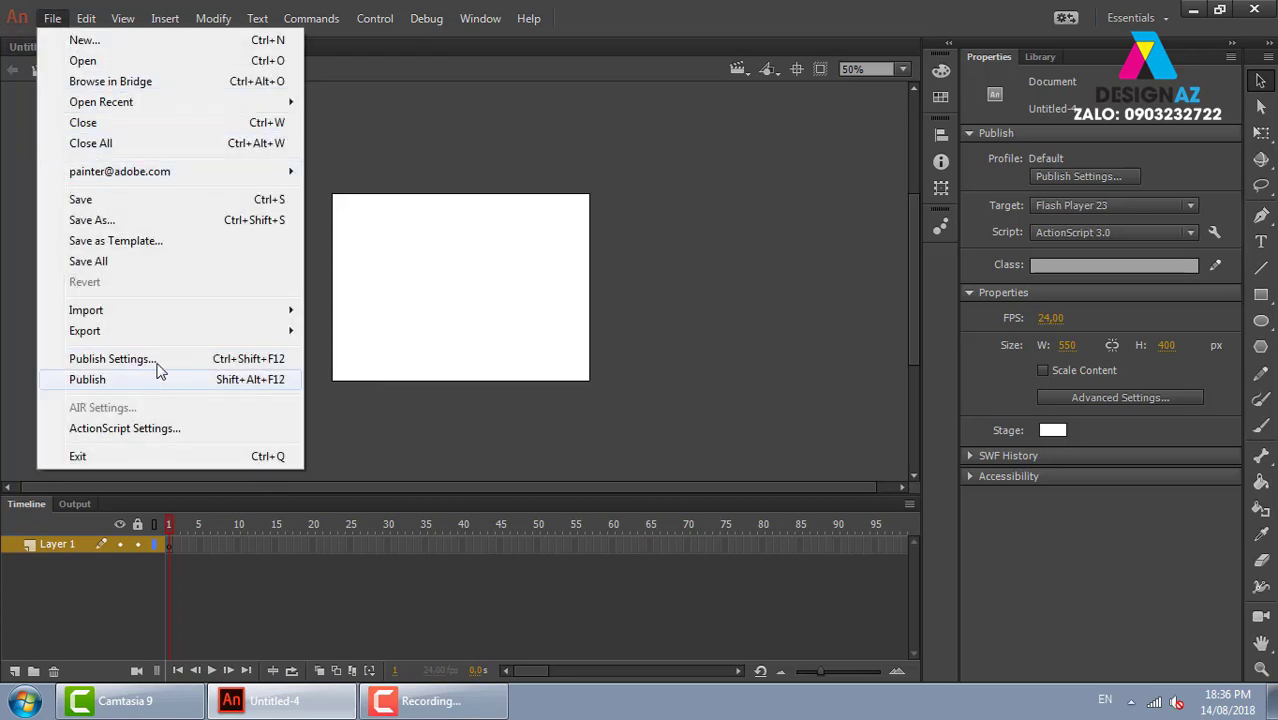
mouse_move(86, 310)
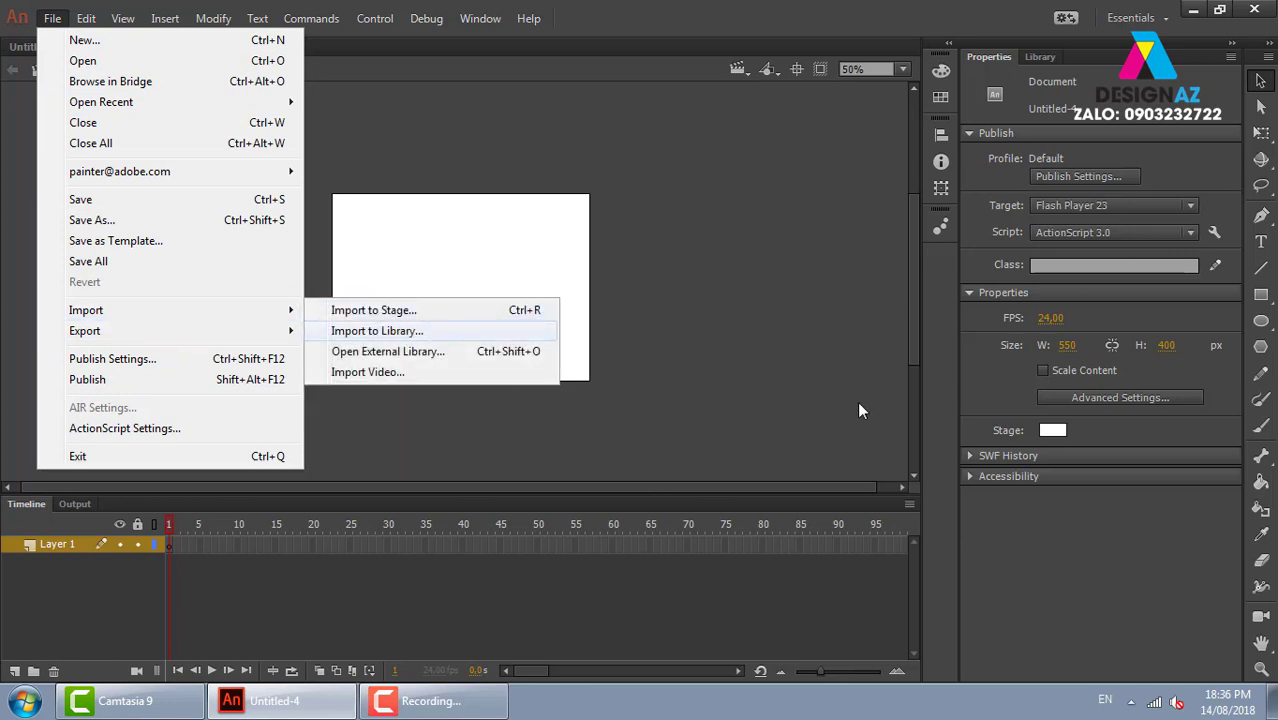
Step: Import shutterstock_137961353.jpg from the mypham folder into Untitled-4's library
left_click(440, 333)
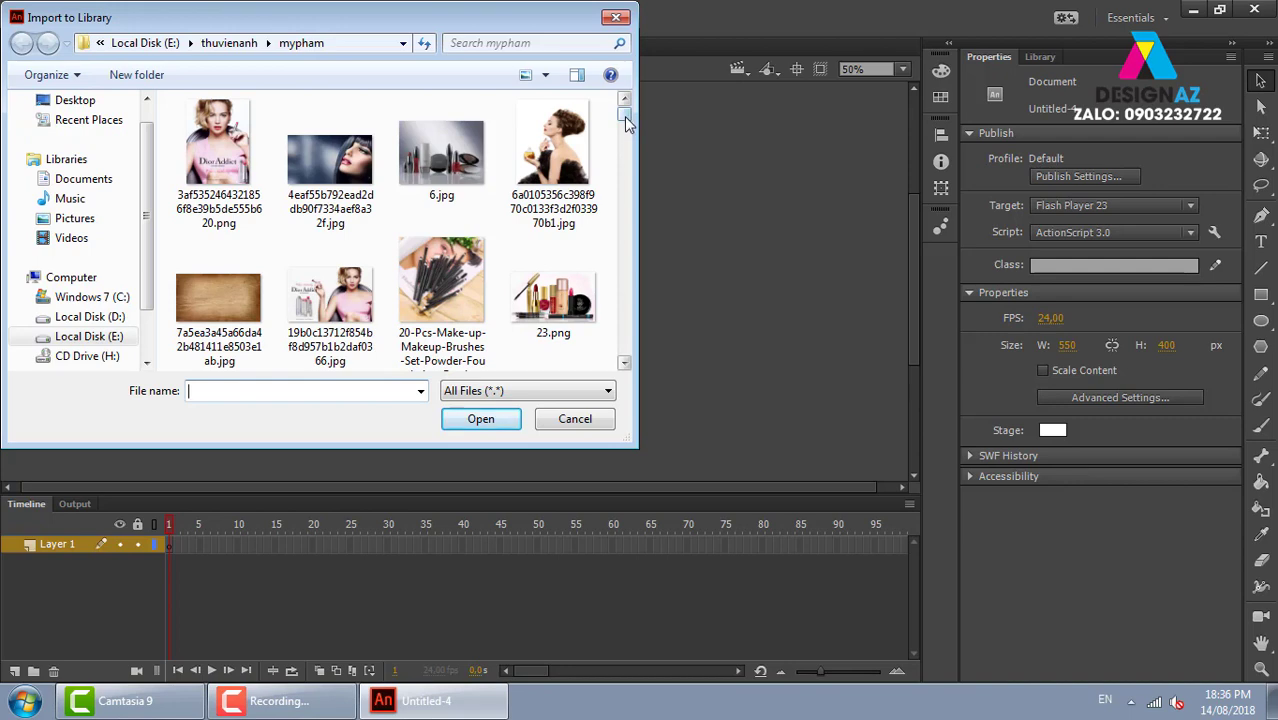
mouse_move(627, 116)
left_mouse_down()
mouse_move(657, 172)
mouse_move(645, 221)
mouse_move(634, 115)
mouse_move(667, 219)
mouse_move(655, 263)
mouse_move(681, 297)
mouse_move(676, 340)
mouse_move(673, 329)
left_mouse_up()
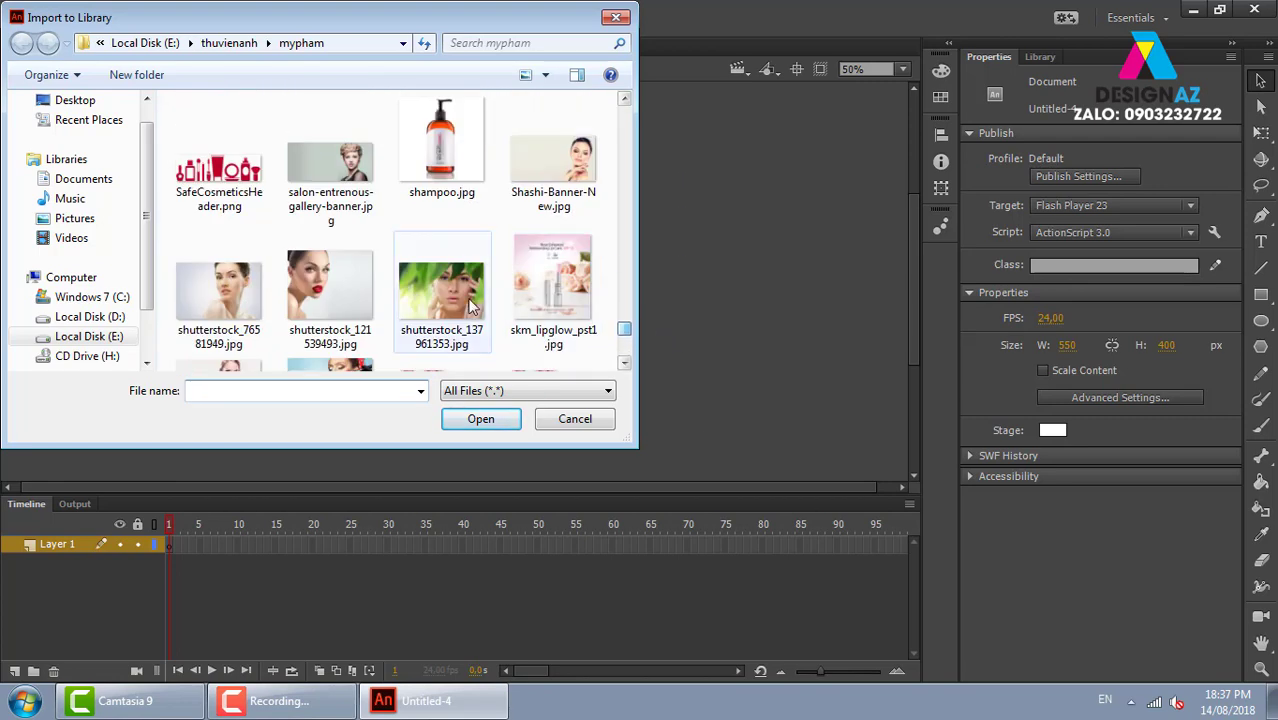
left_click(441, 290)
left_click(489, 420)
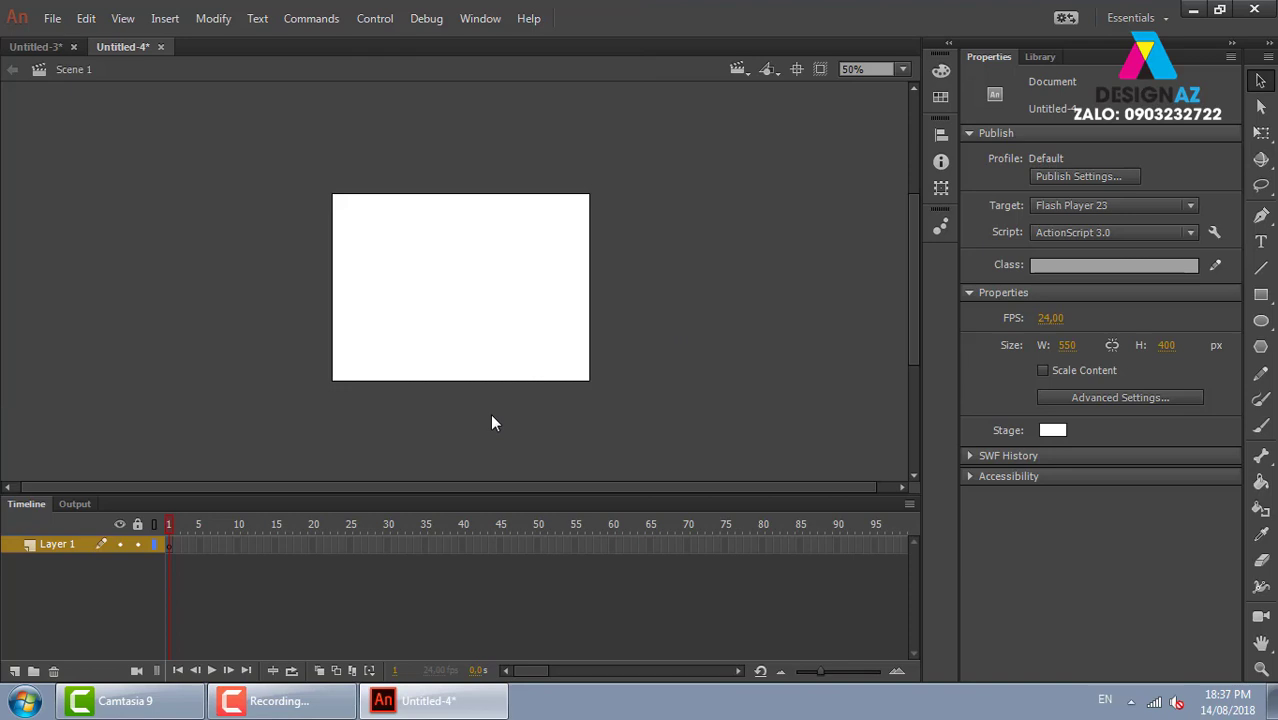
Step: Place the library portrait on the stage, centred and matched to the stage's width and height
left_click(1041, 56)
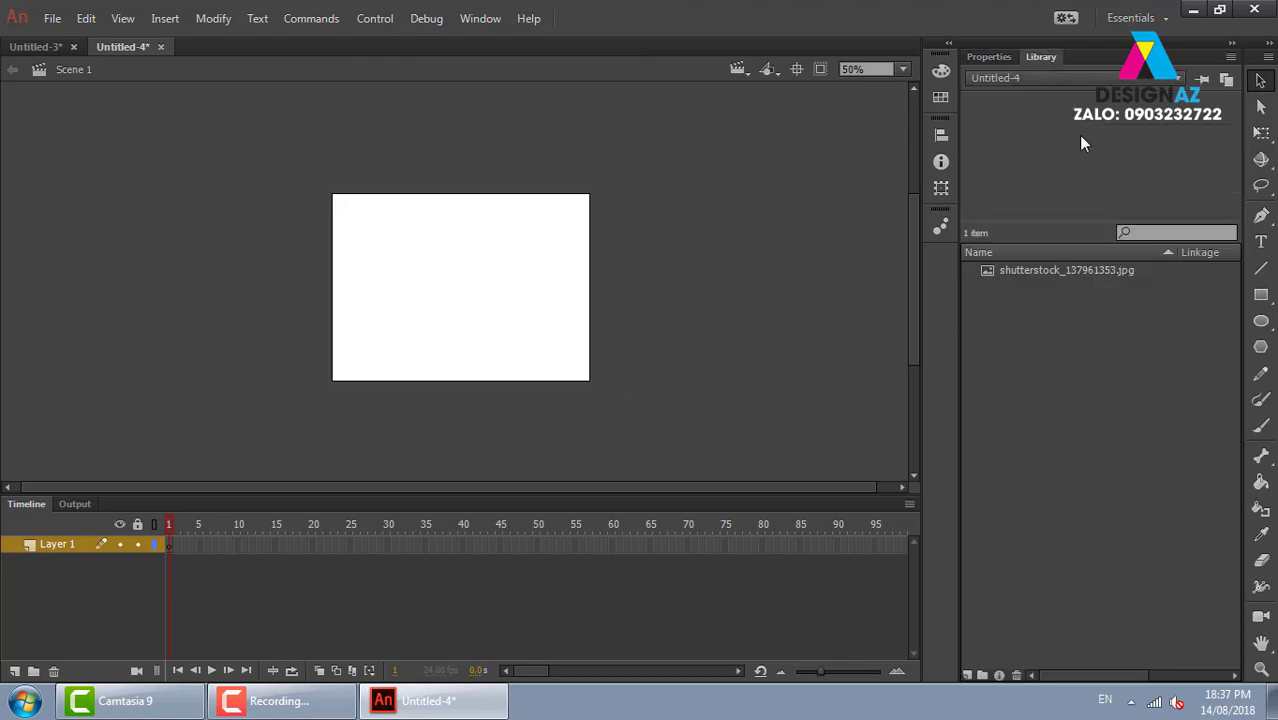
left_click(1044, 270)
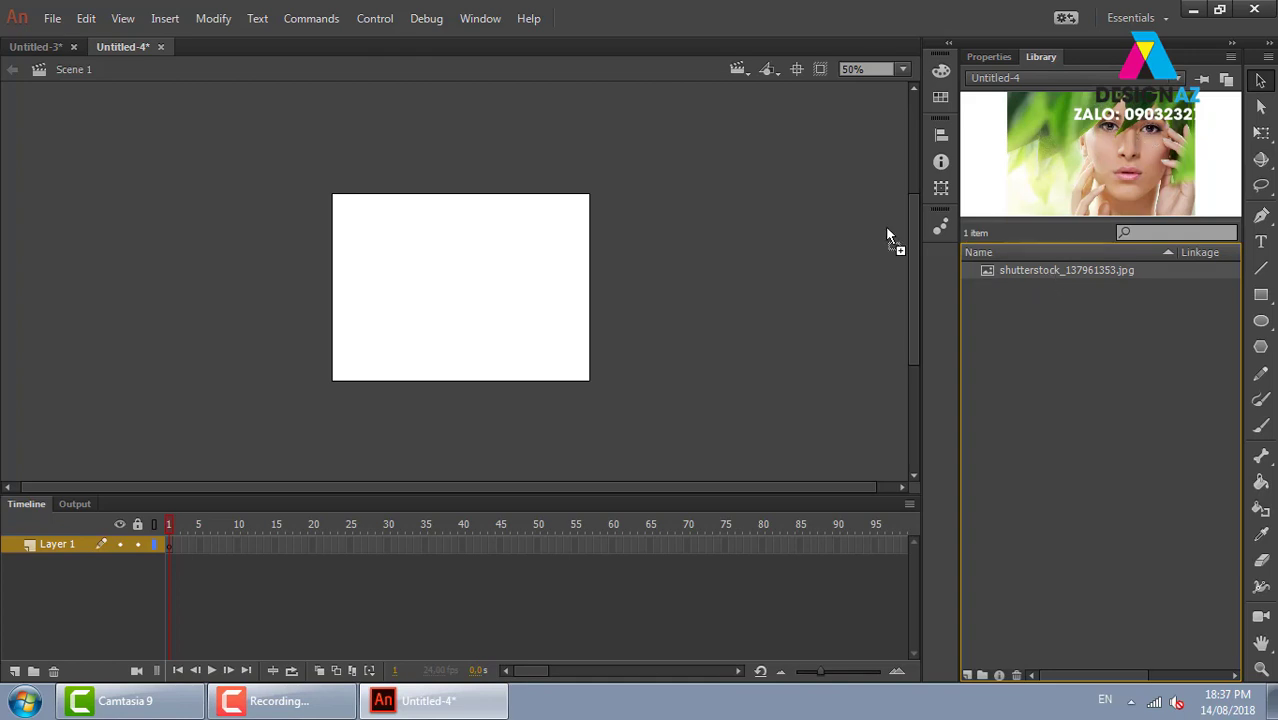
left_click_drag(887, 235, 516, 291)
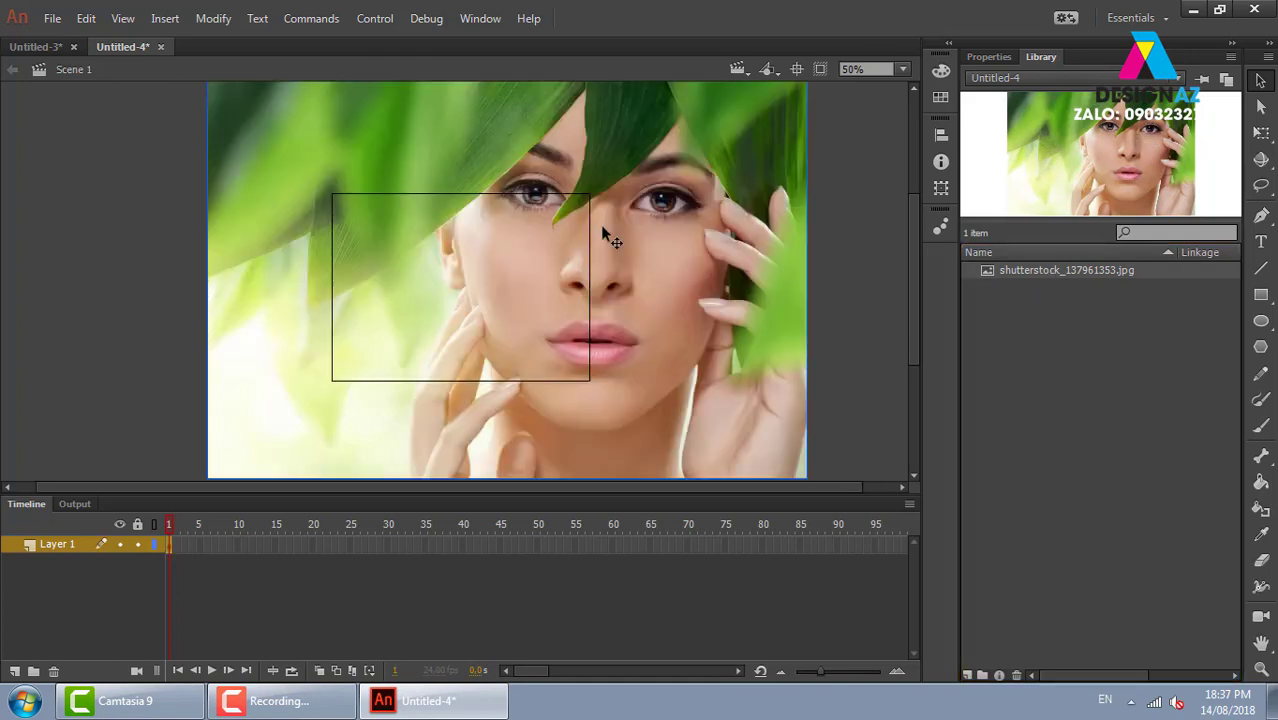
key("ctrl+k")
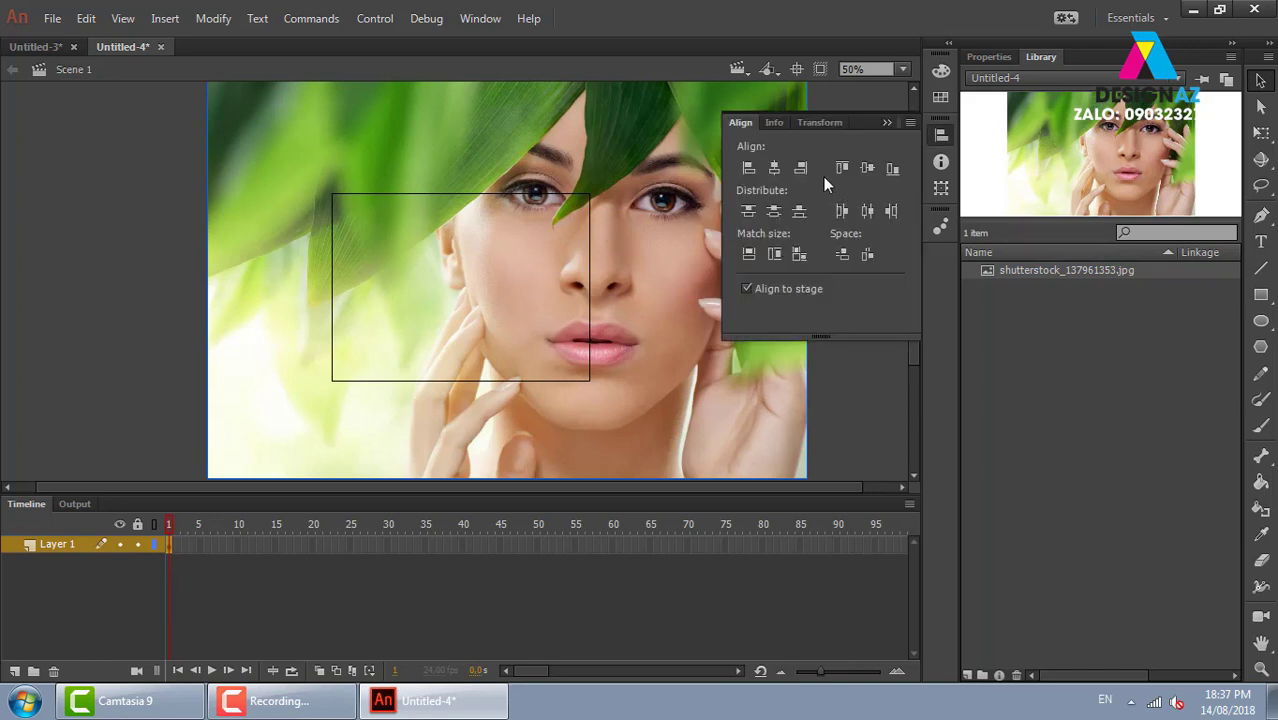
left_click(777, 167)
left_click(866, 169)
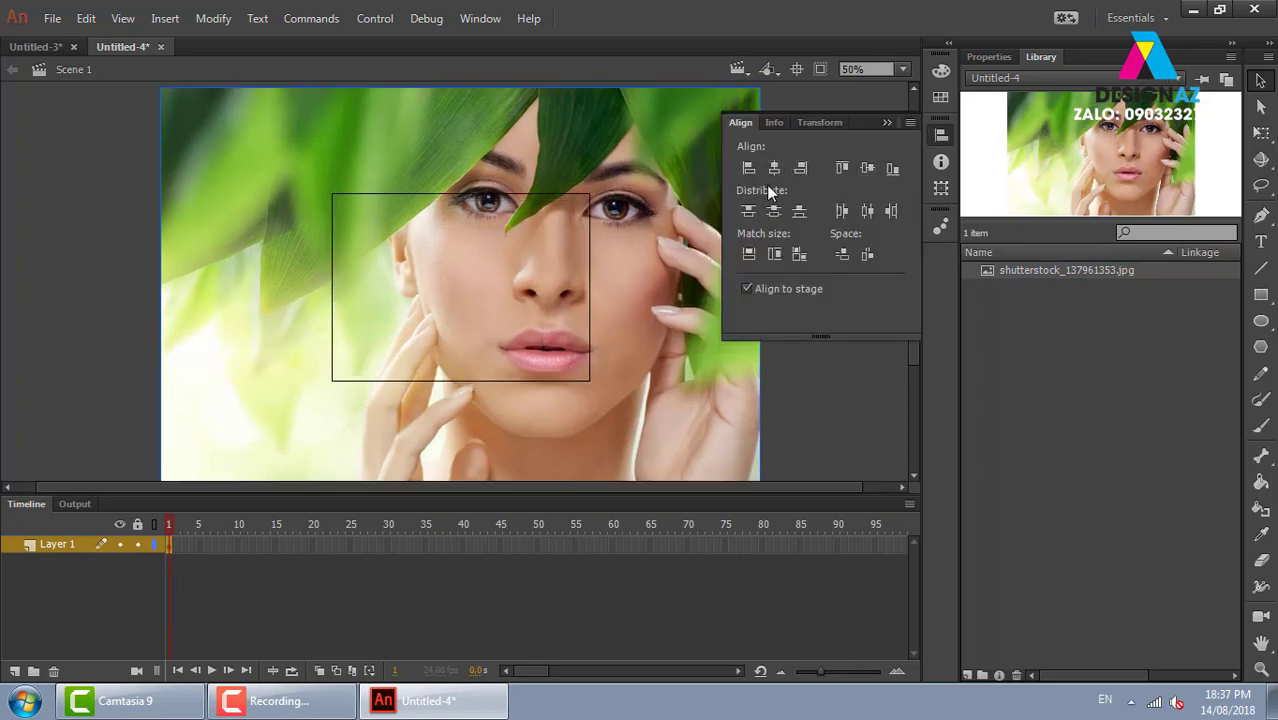
left_click(750, 256)
left_click(775, 256)
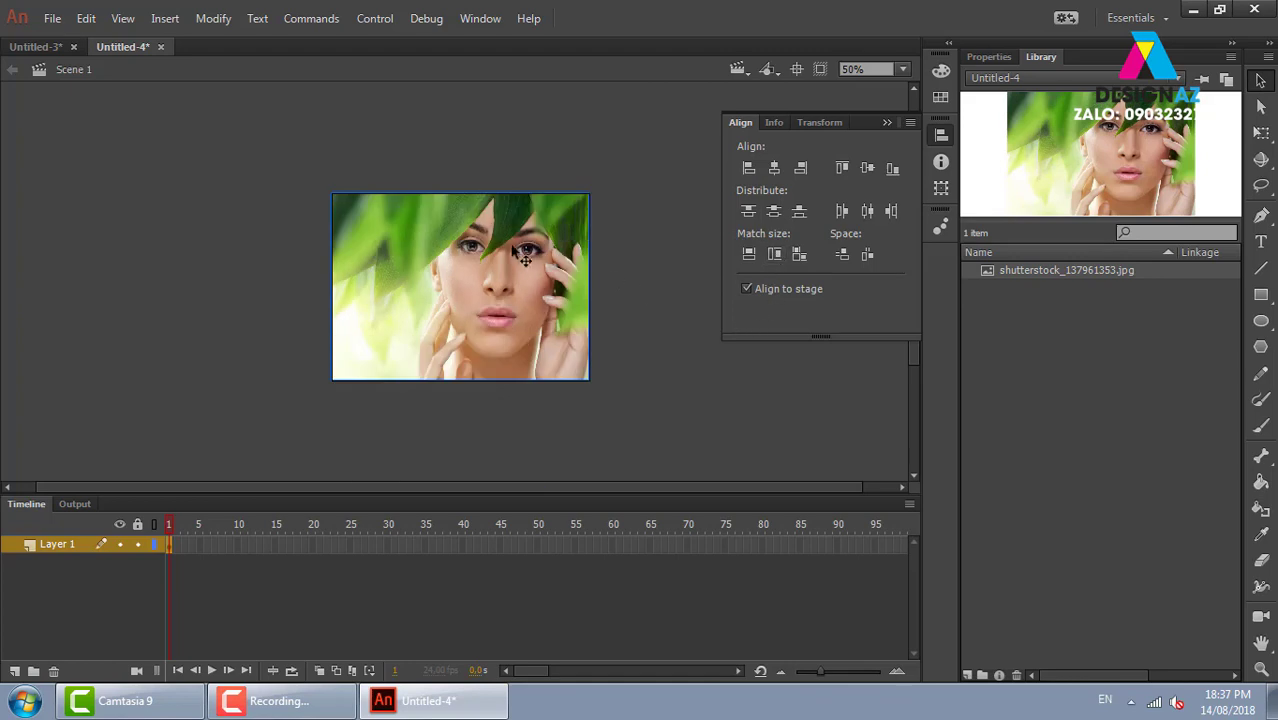
key("ctrl+k")
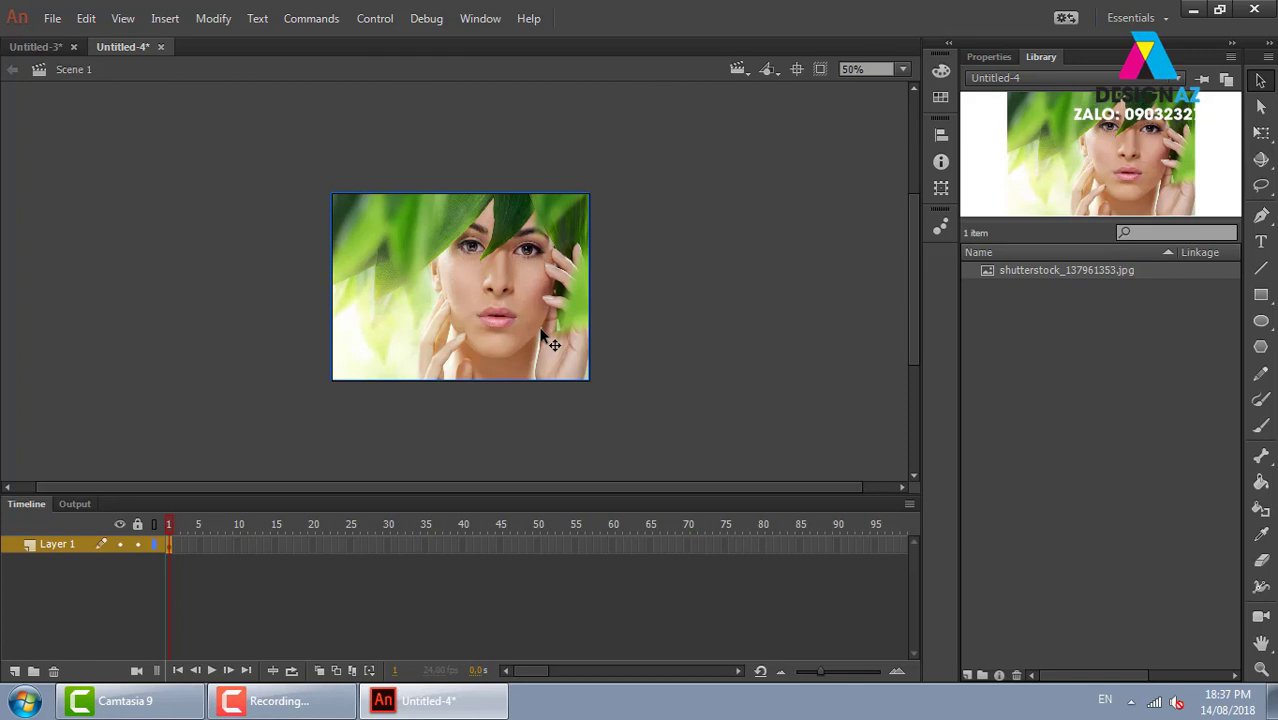
Step: Add Layer 2 and scale the photo to 44% width with proportions constrained
left_click(15, 671)
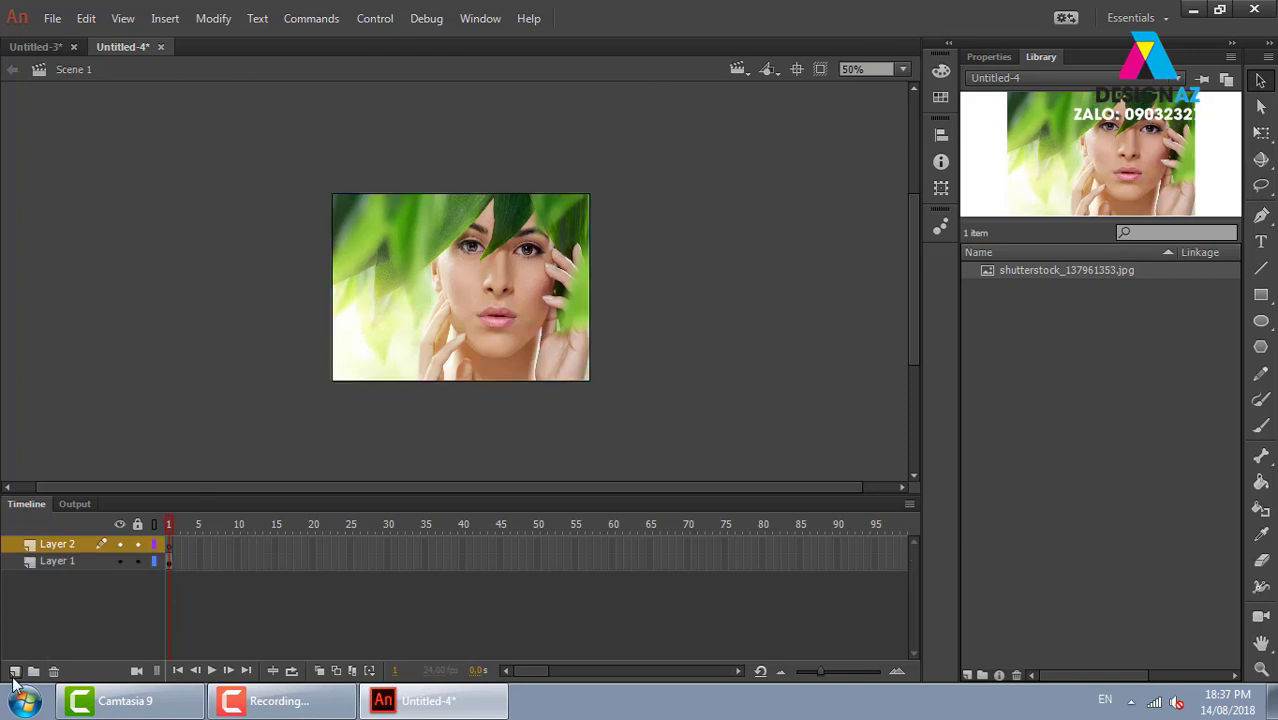
left_click(521, 383)
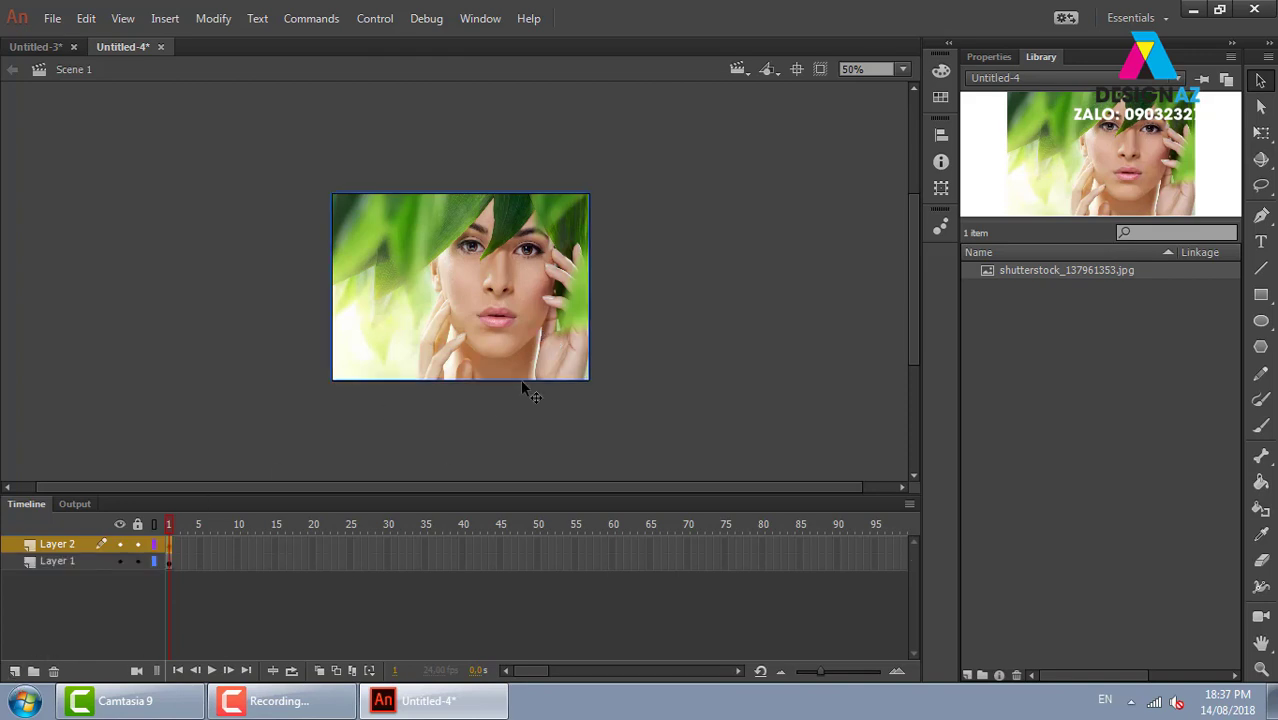
left_click(644, 243)
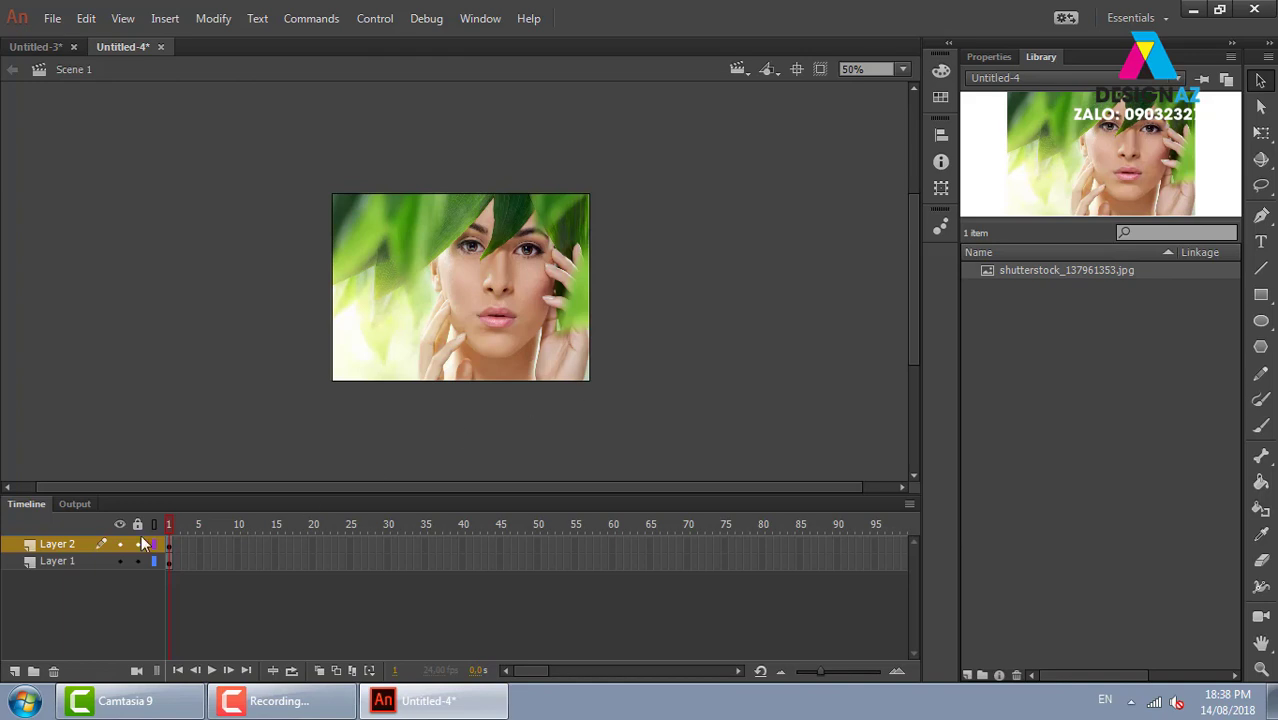
left_click(497, 321)
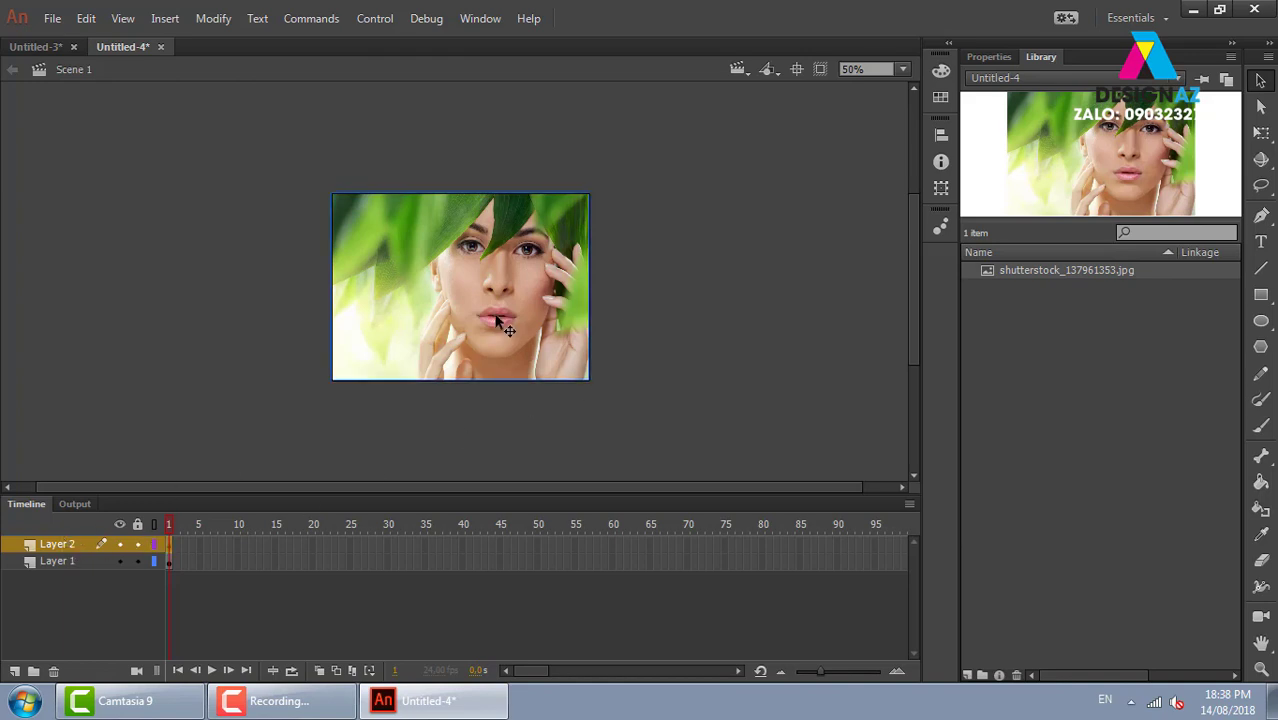
key("ctrl+t")
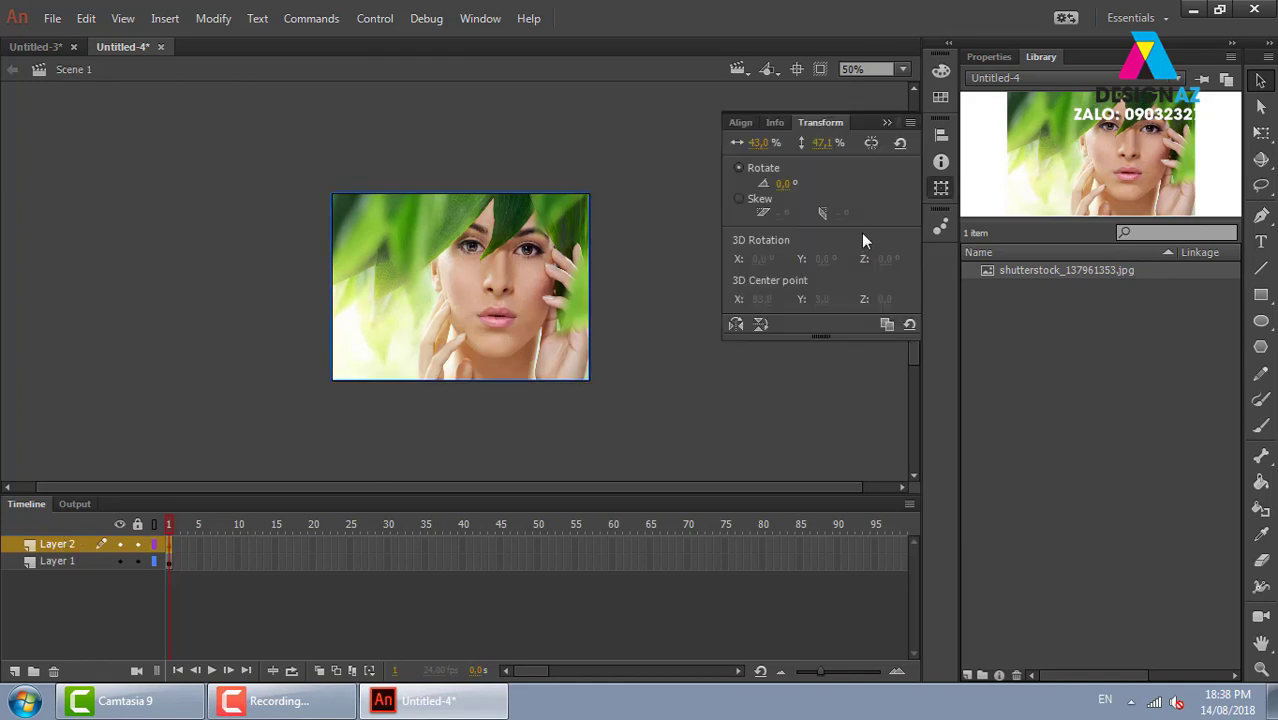
left_click(872, 143)
left_click(758, 143)
type("44")
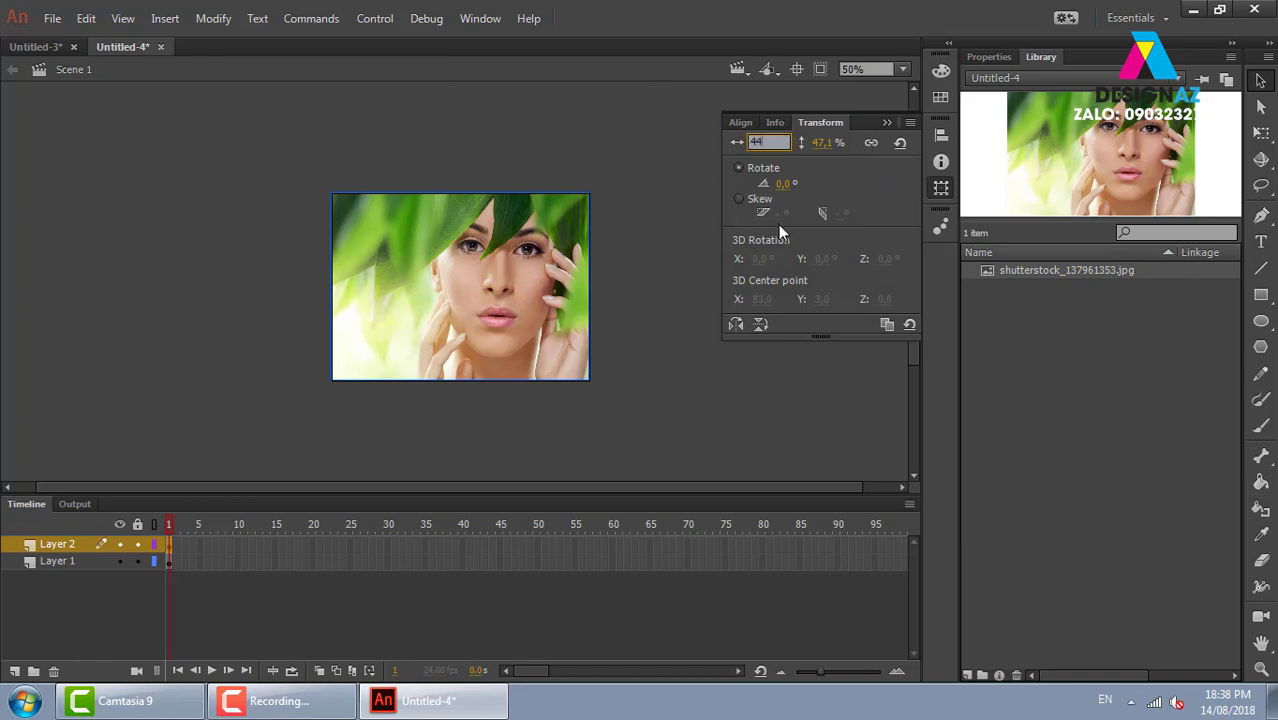
key("Return")
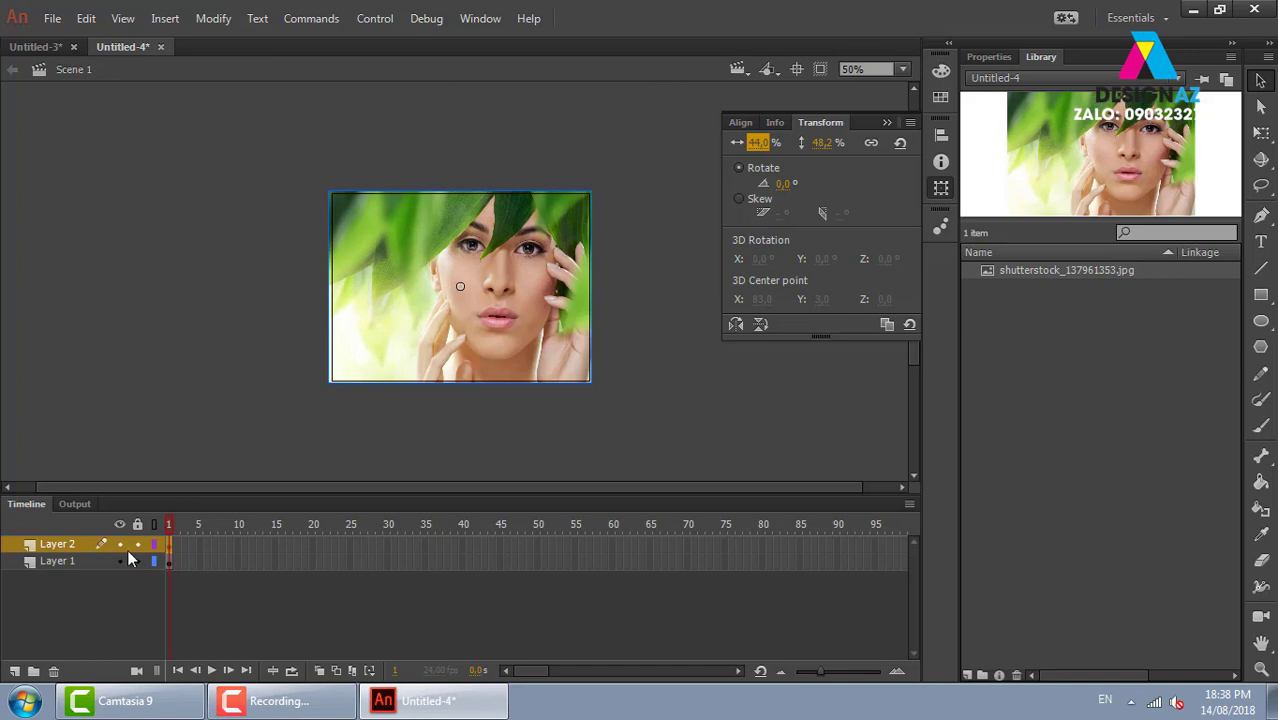
key("ctrl+t")
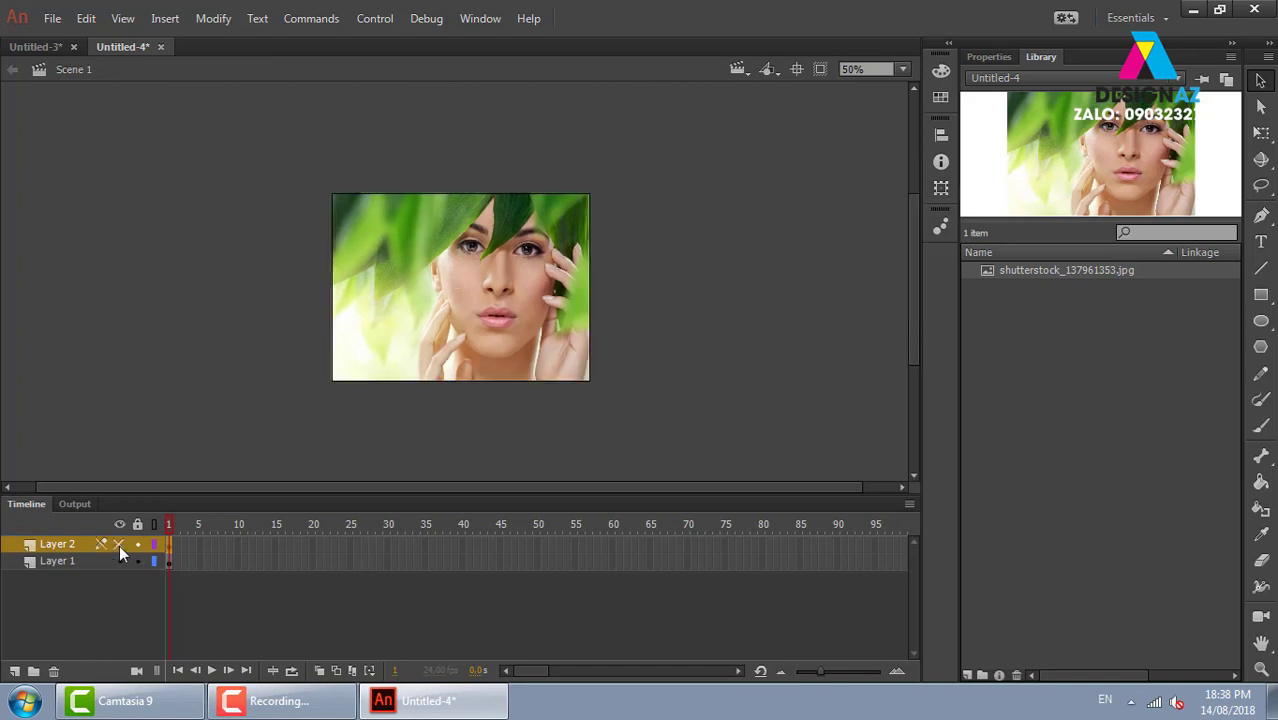
Step: Toggle Layer 2's visibility off and on, then lock it
left_click(119, 545)
left_click(119, 561)
left_click(137, 544)
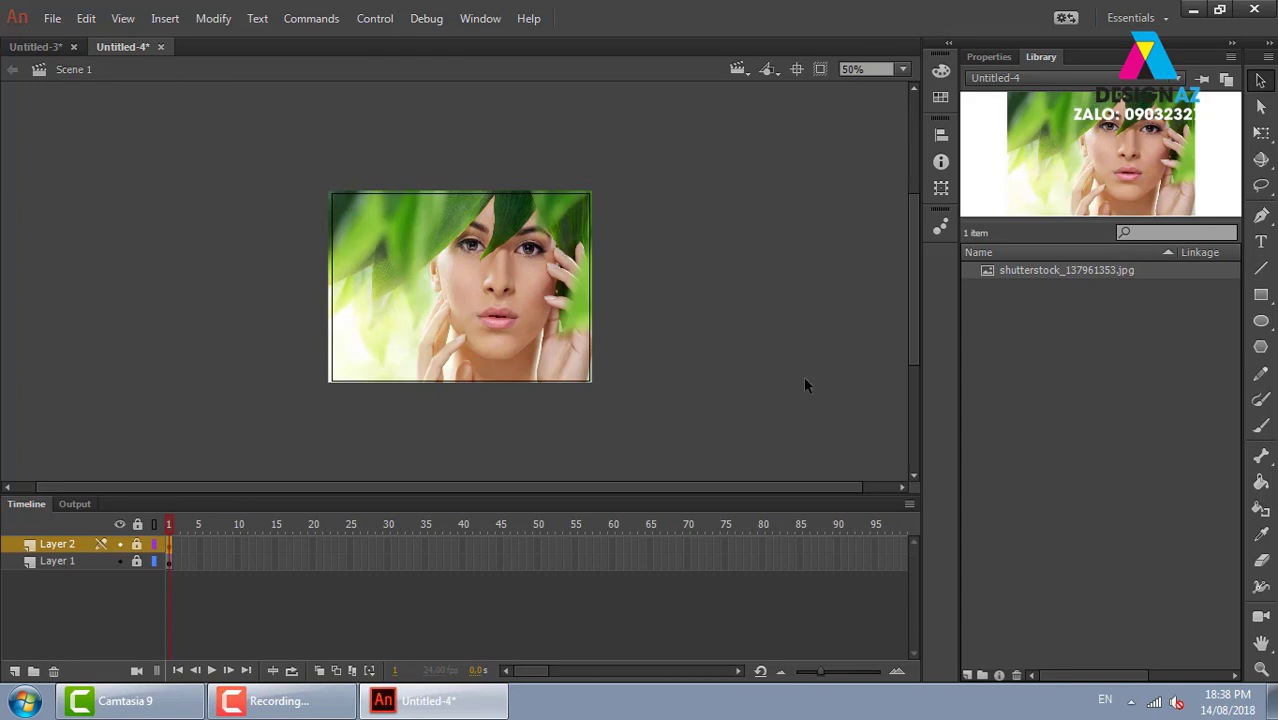
Step: Add a new top layer and rename it mask
left_click(15, 671)
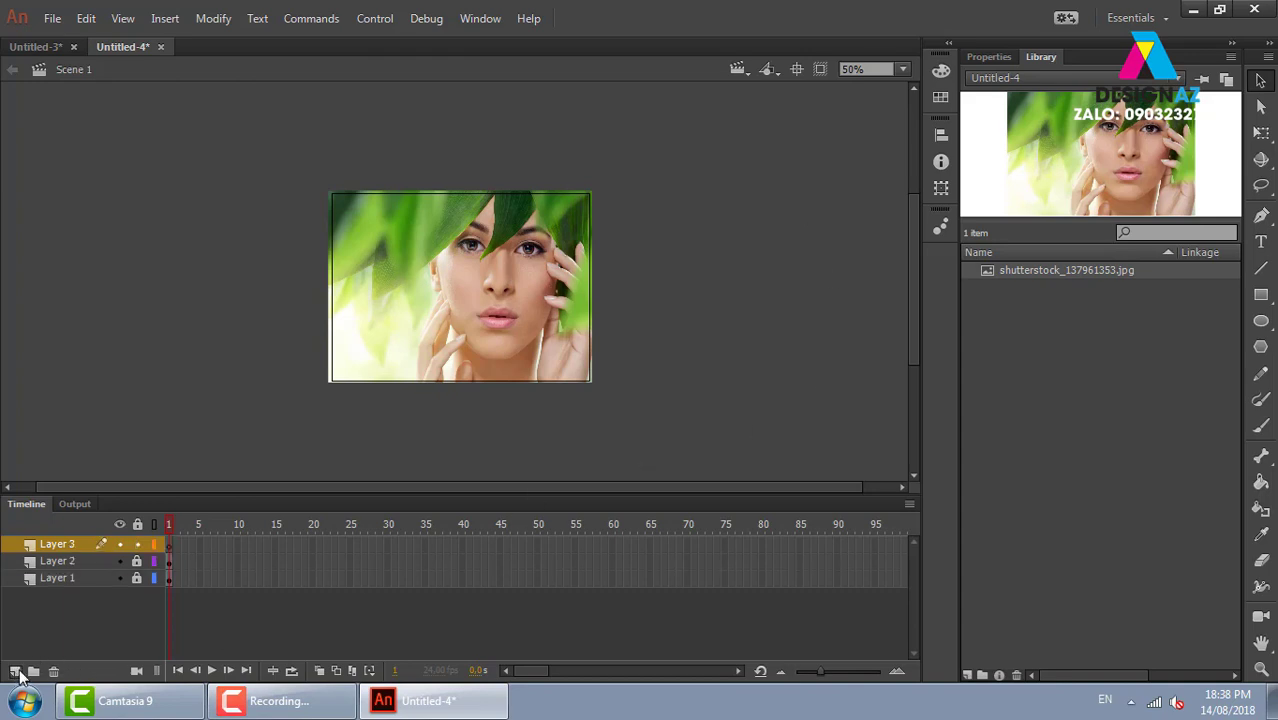
double_click(61, 543)
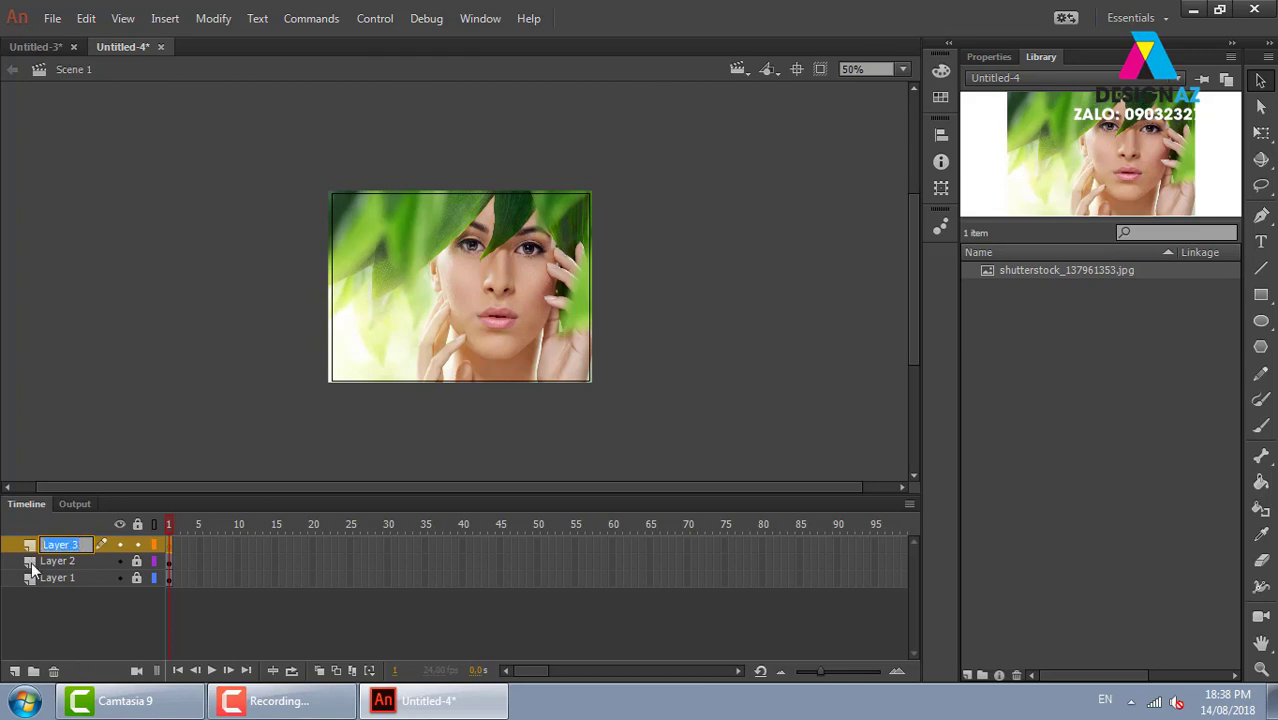
key("BackSpace")
type("k")
key("Return")
Step: At 100% view, draw an orange filled circle over the left cheek with the Oval tool
key("ctrl+1")
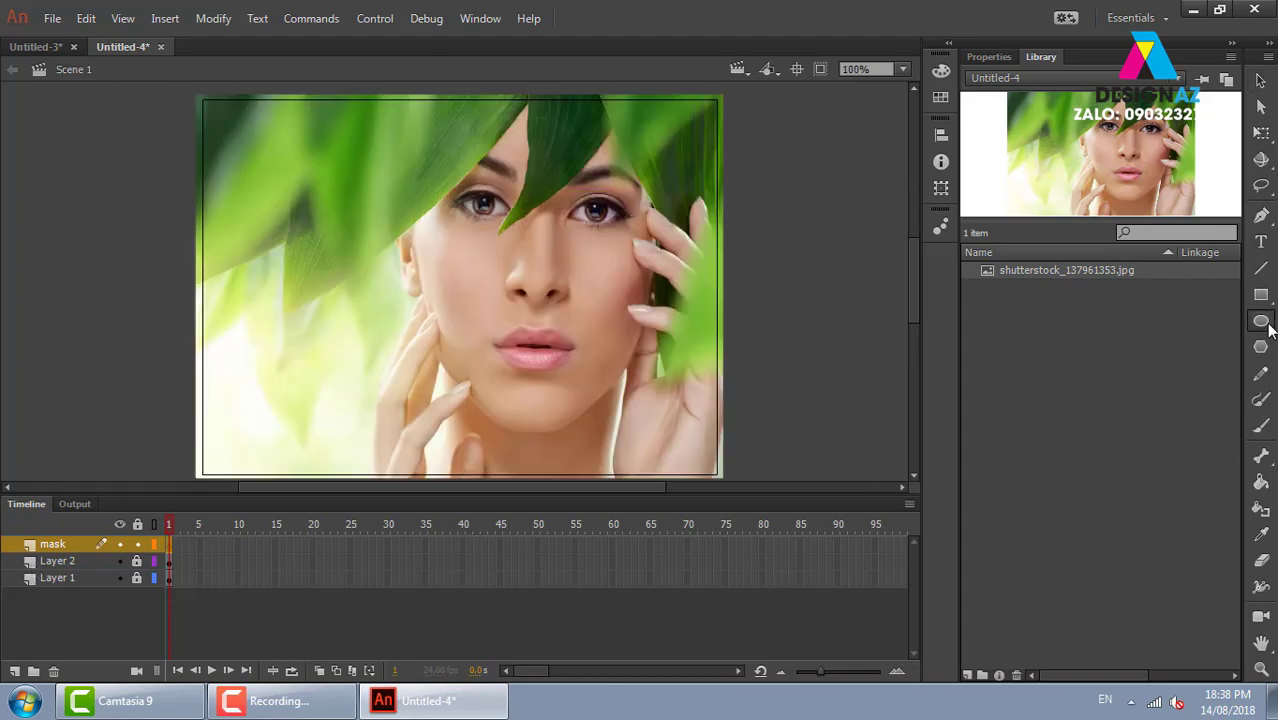
left_click(1263, 324)
left_click(989, 56)
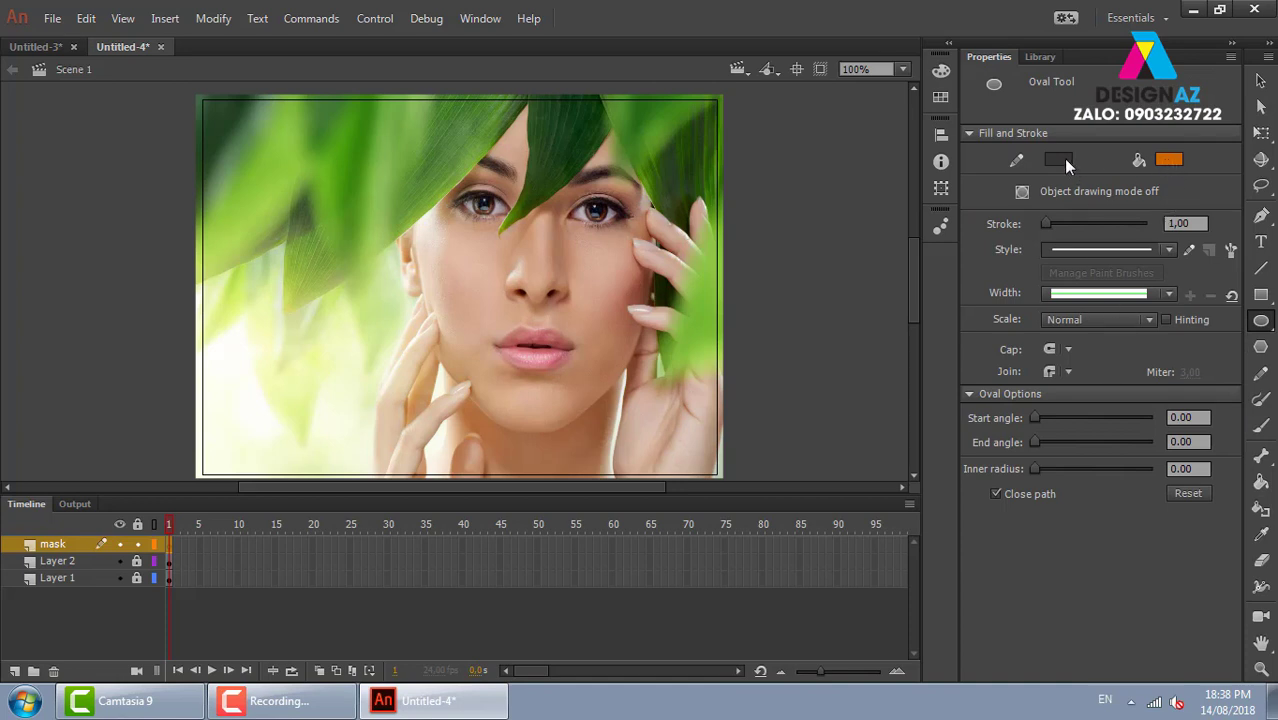
left_click_drag(399, 241, 498, 340)
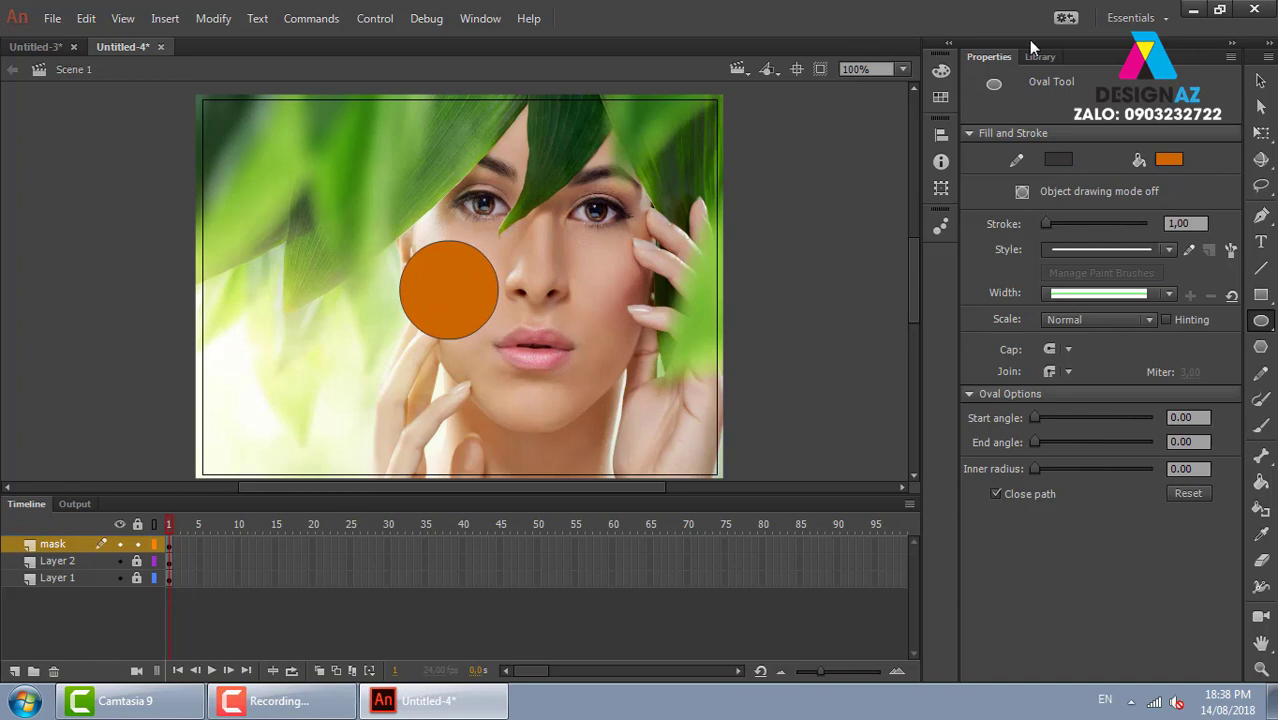
Step: Delete the circle's fill and give its outline a stroke thickness of 3
left_click(1261, 80)
left_click(448, 286)
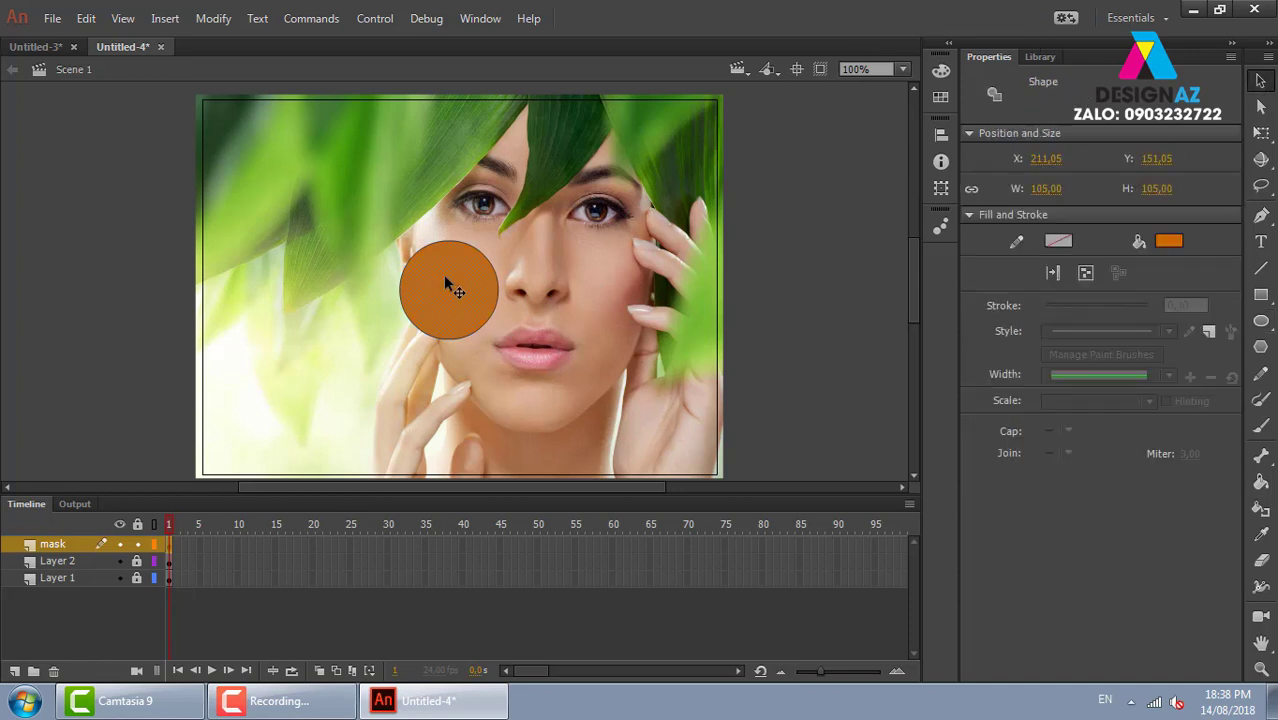
key("Delete")
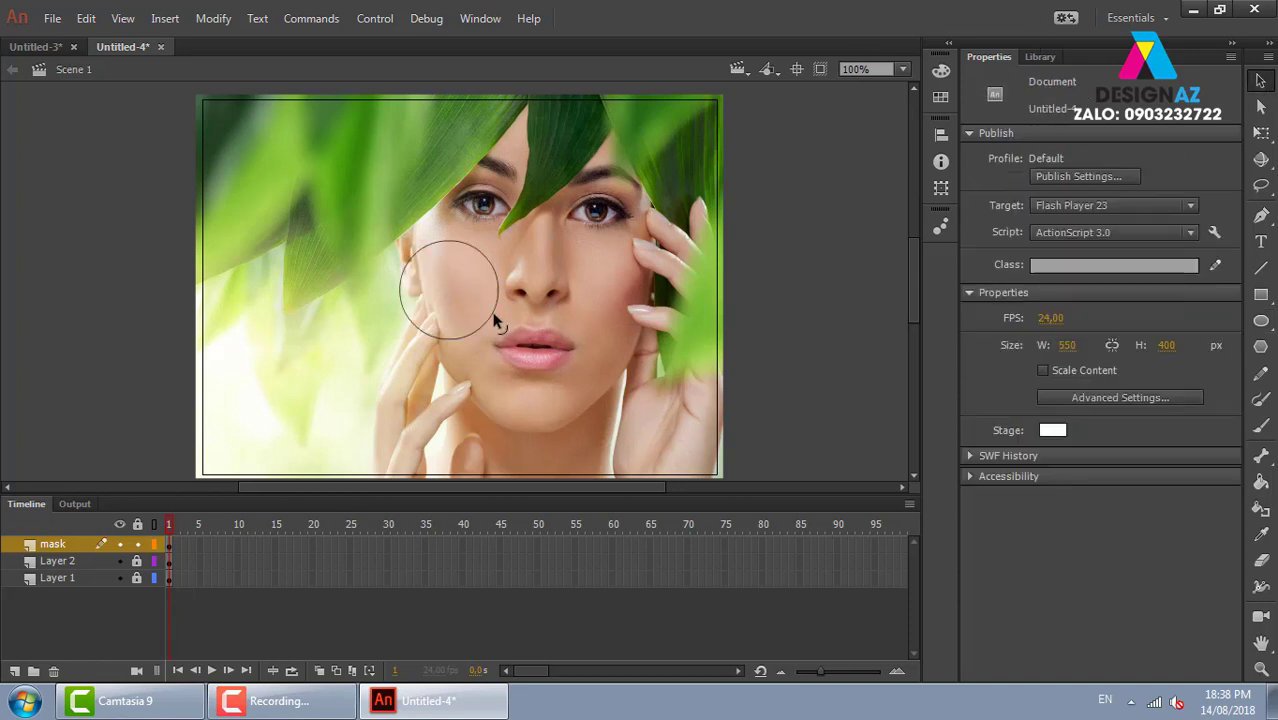
left_click(494, 315)
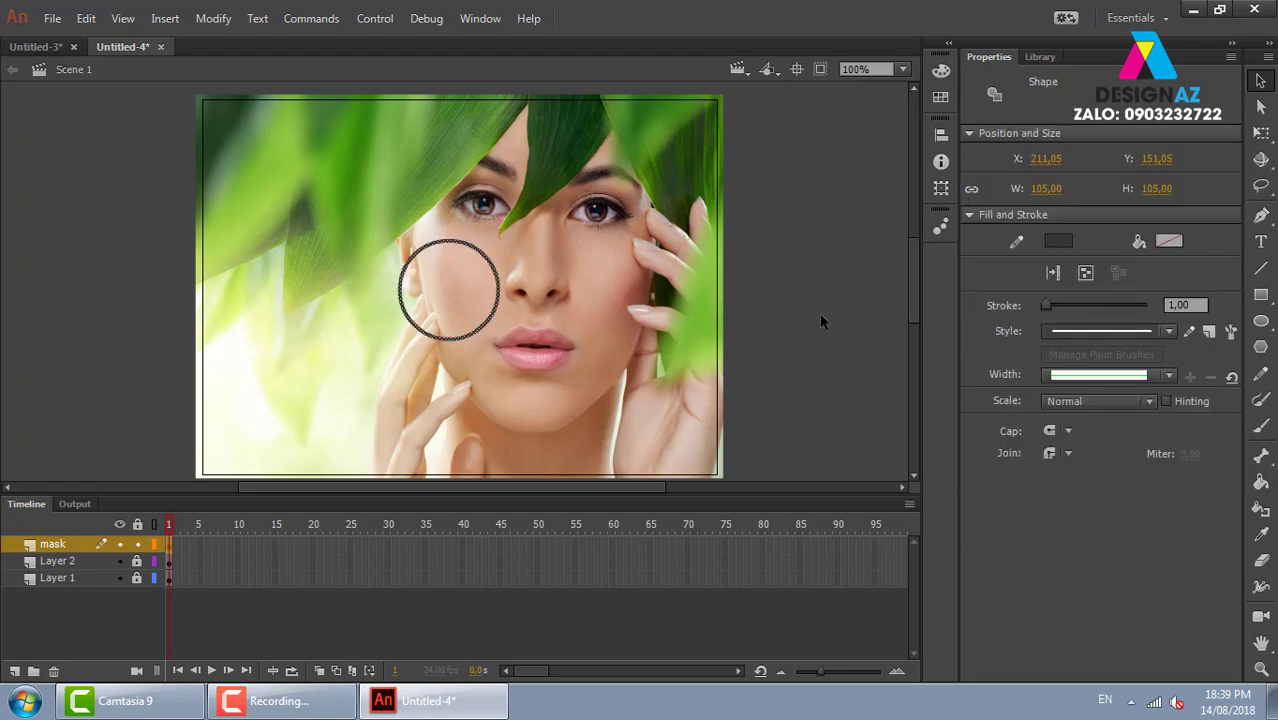
left_click(1181, 305)
type("3")
key("Return")
left_click(818, 336)
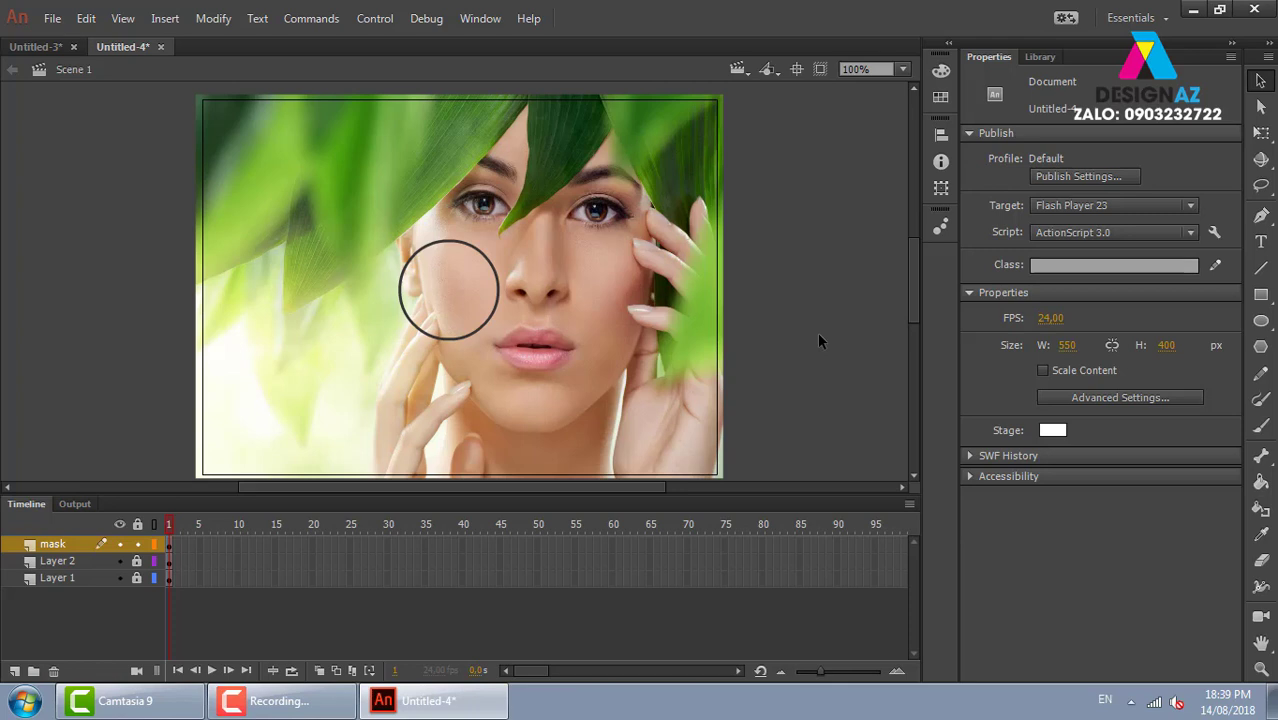
Step: Copy the ring, shrink the copy to about 62 px, and centre it inside the large ring
left_click(471, 336)
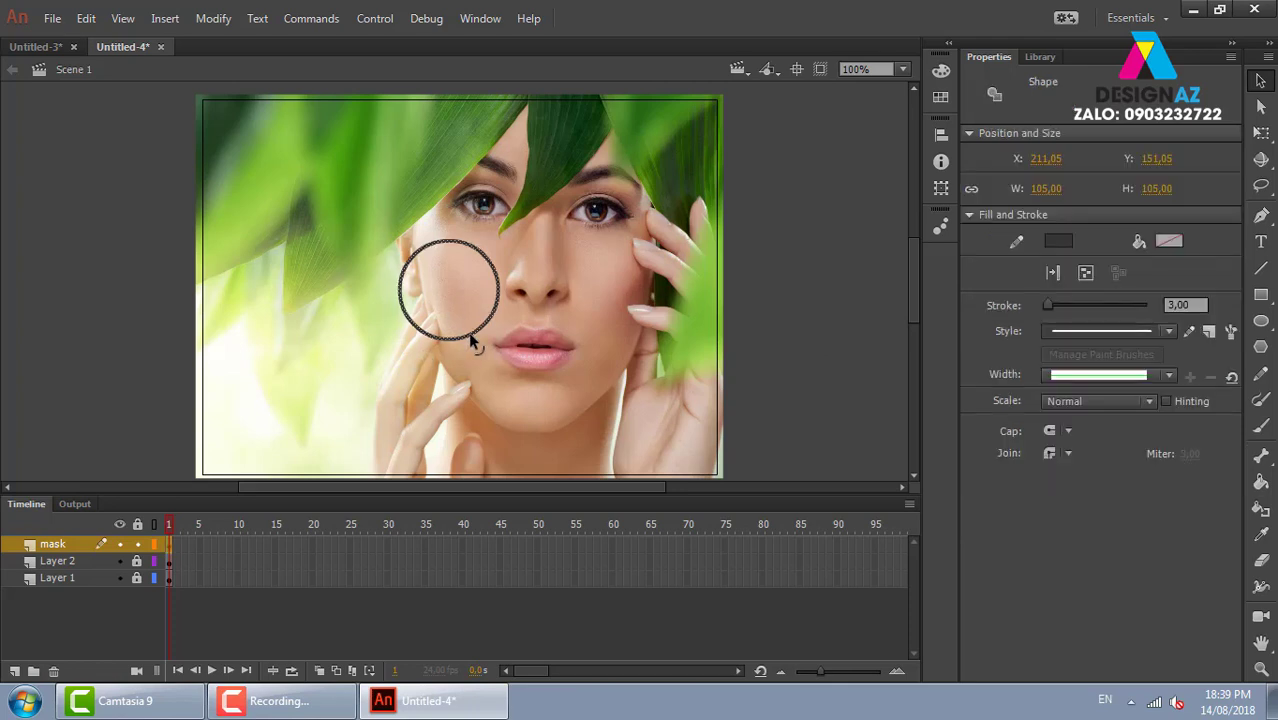
left_click_drag(471, 336, 648, 381)
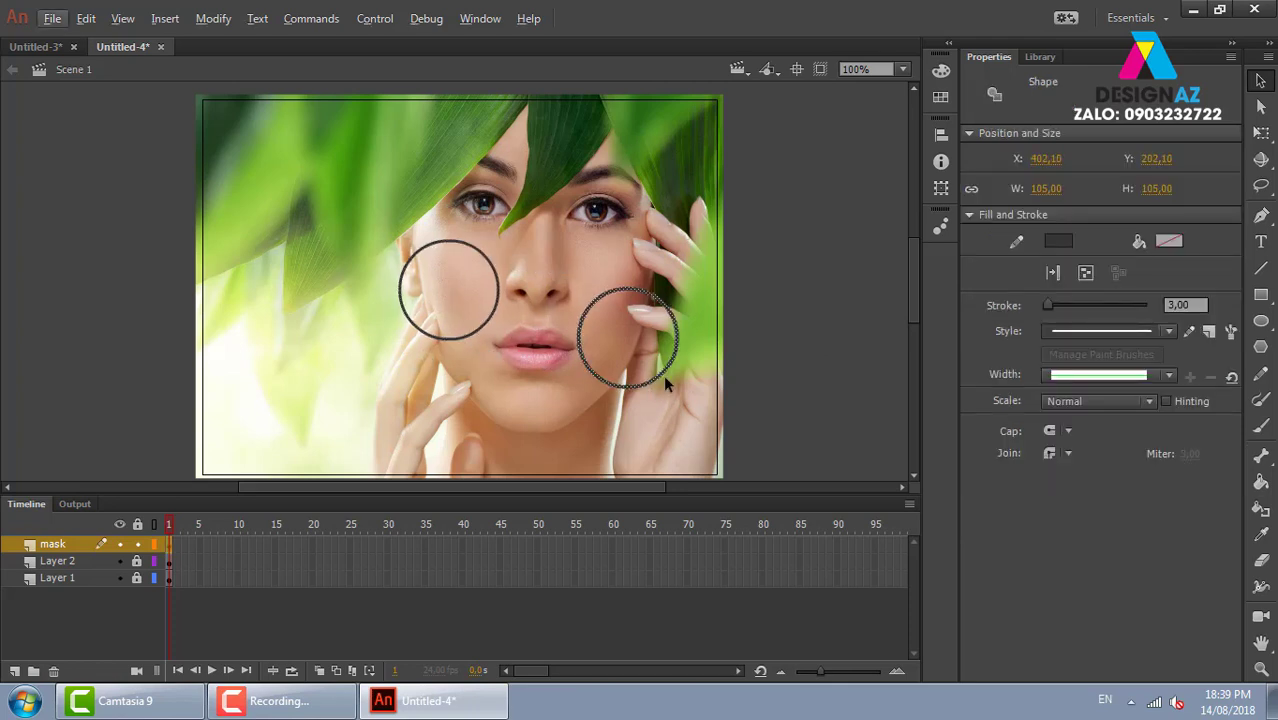
key("q")
left_click_drag(679, 286, 657, 308)
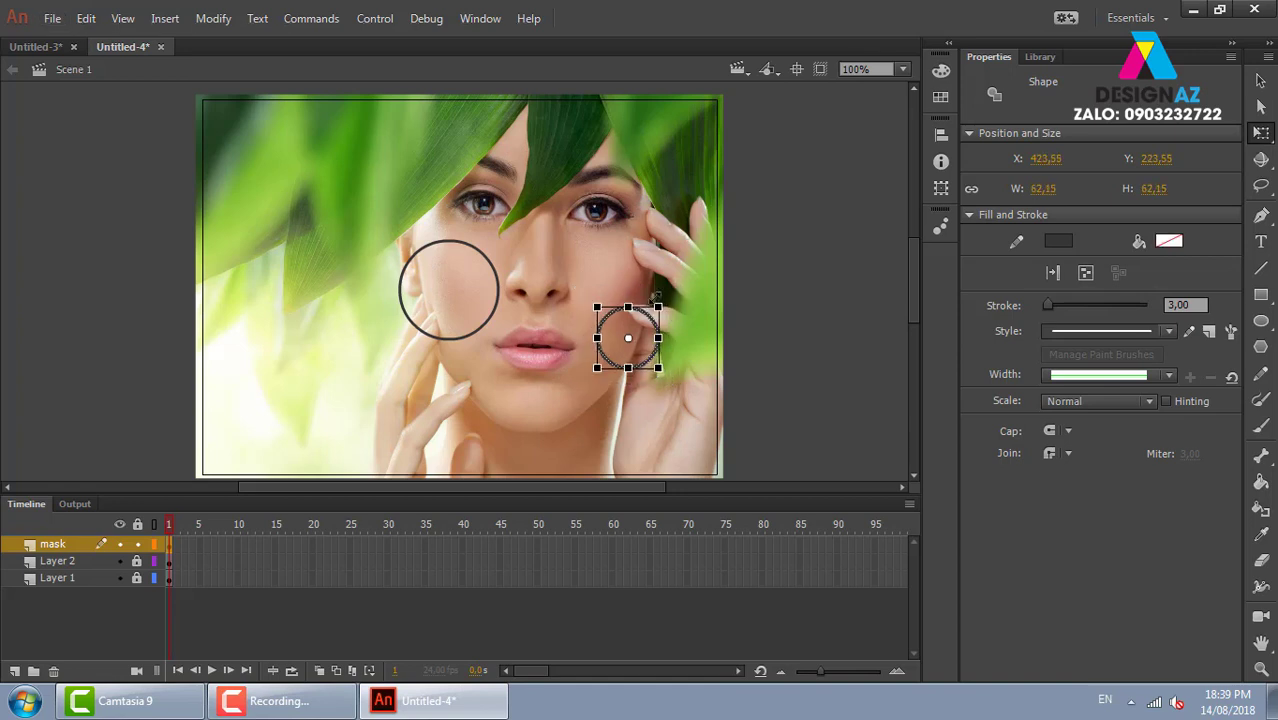
left_click(866, 310)
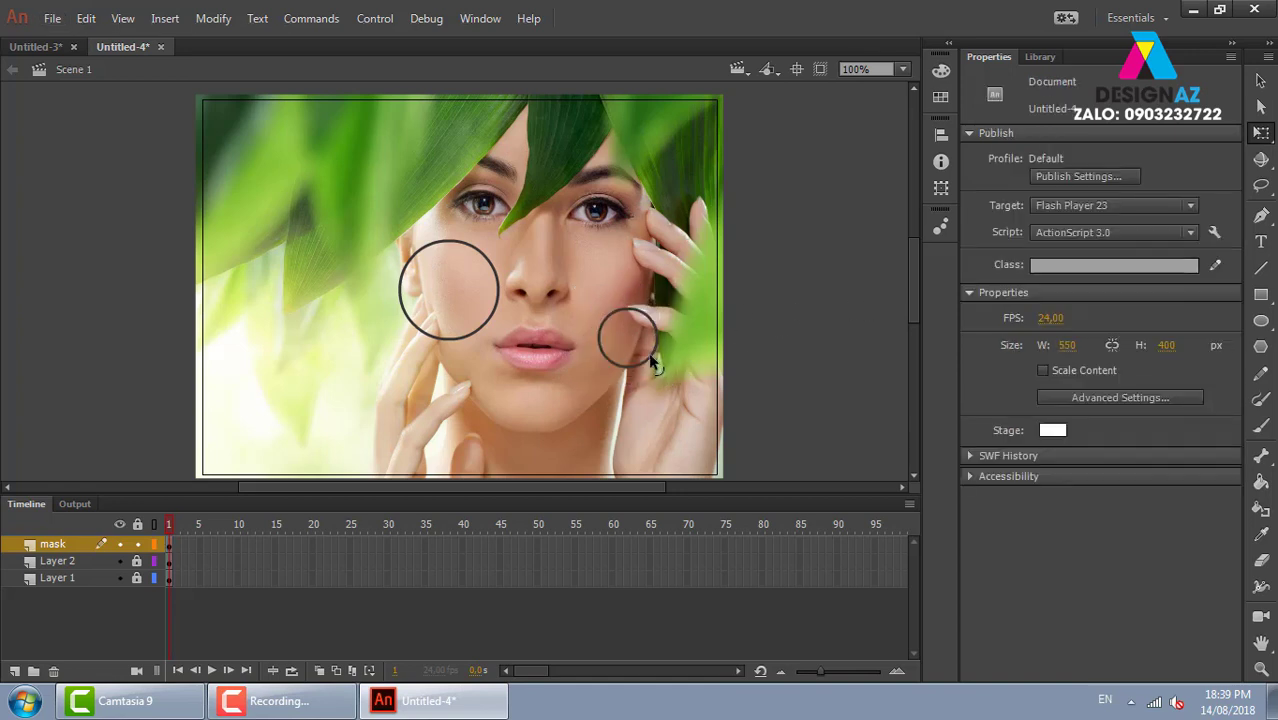
left_click(644, 352)
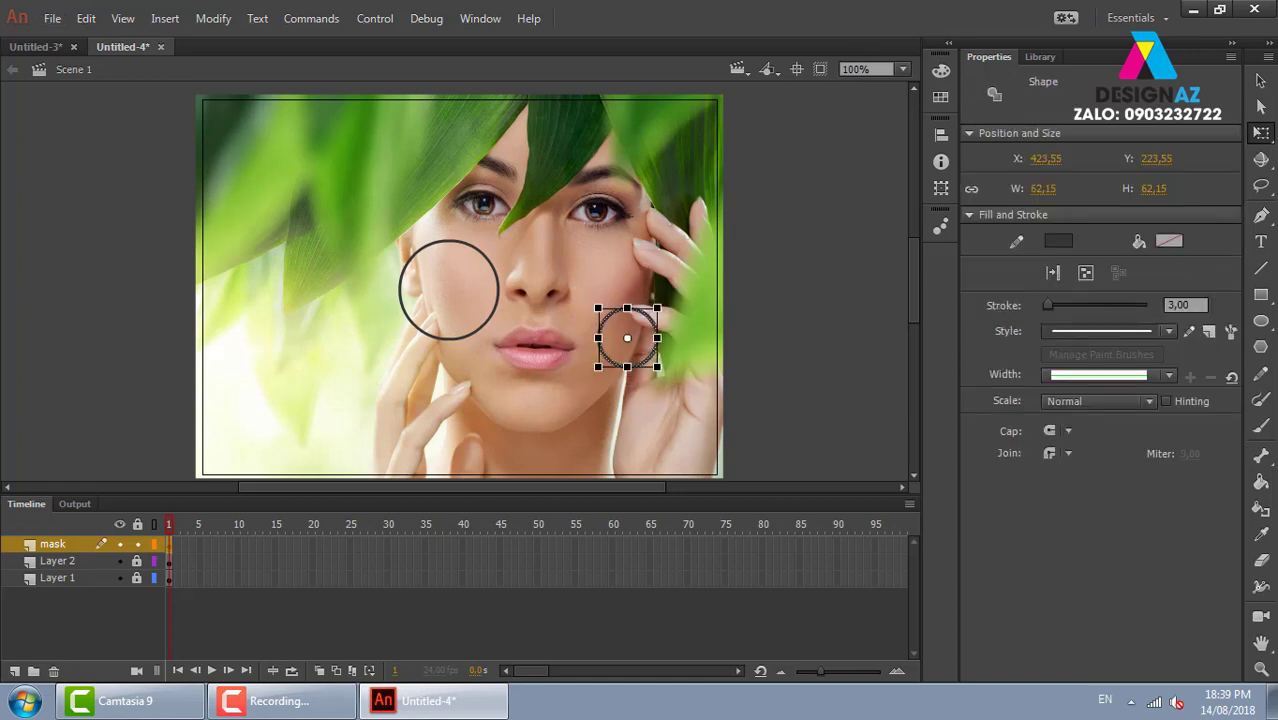
key("v")
left_click_drag(645, 370, 467, 318)
key("Right")
key("Right")
key("Right")
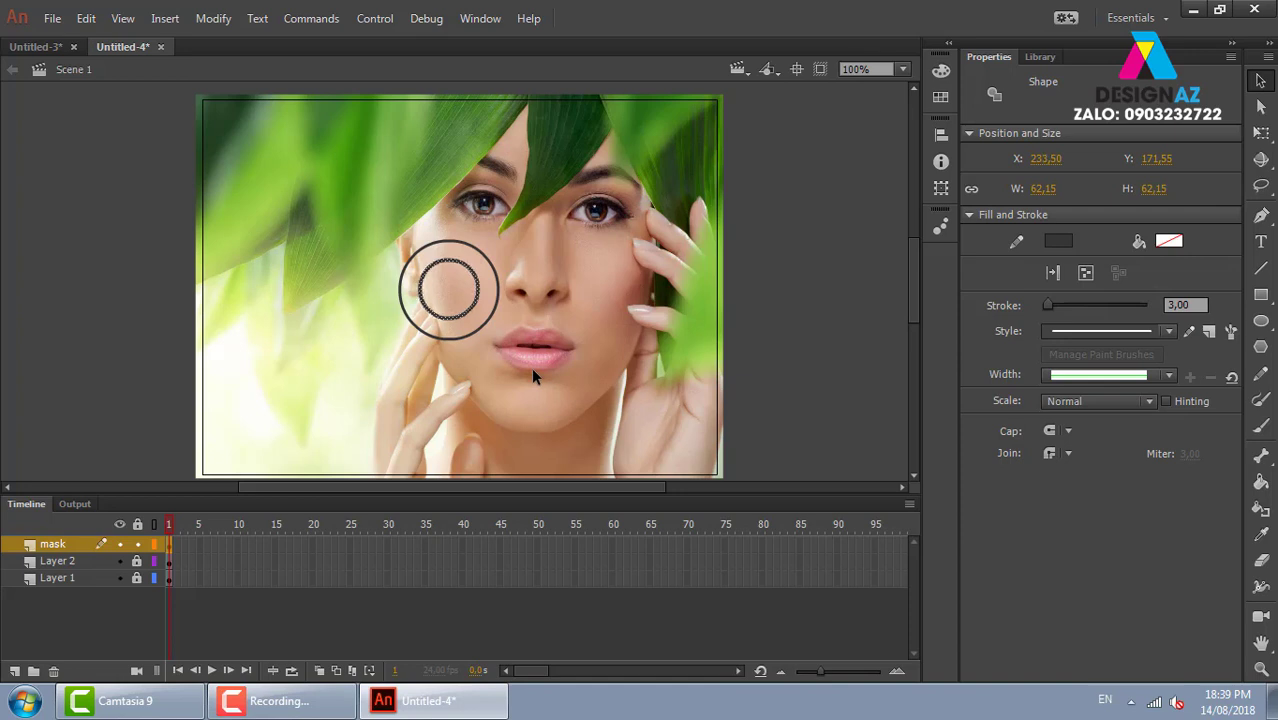
key("Right")
key("Right")
key("Down")
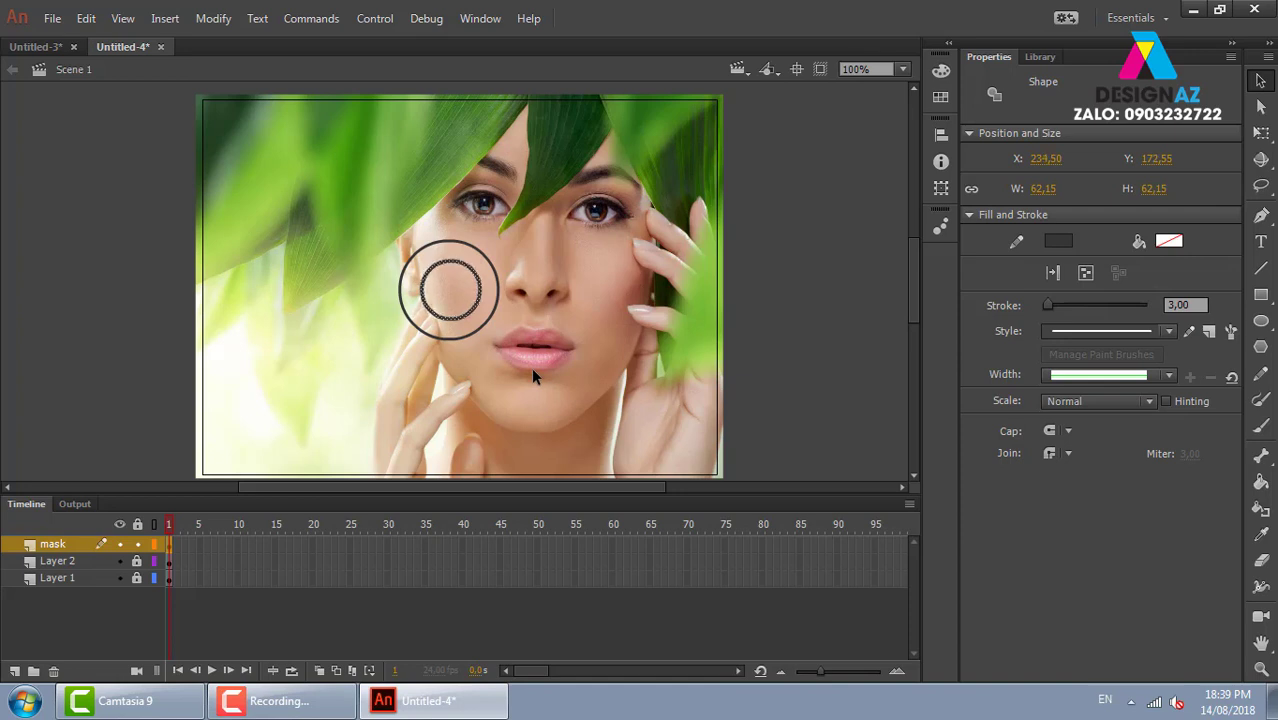
key("Left")
left_click(504, 360)
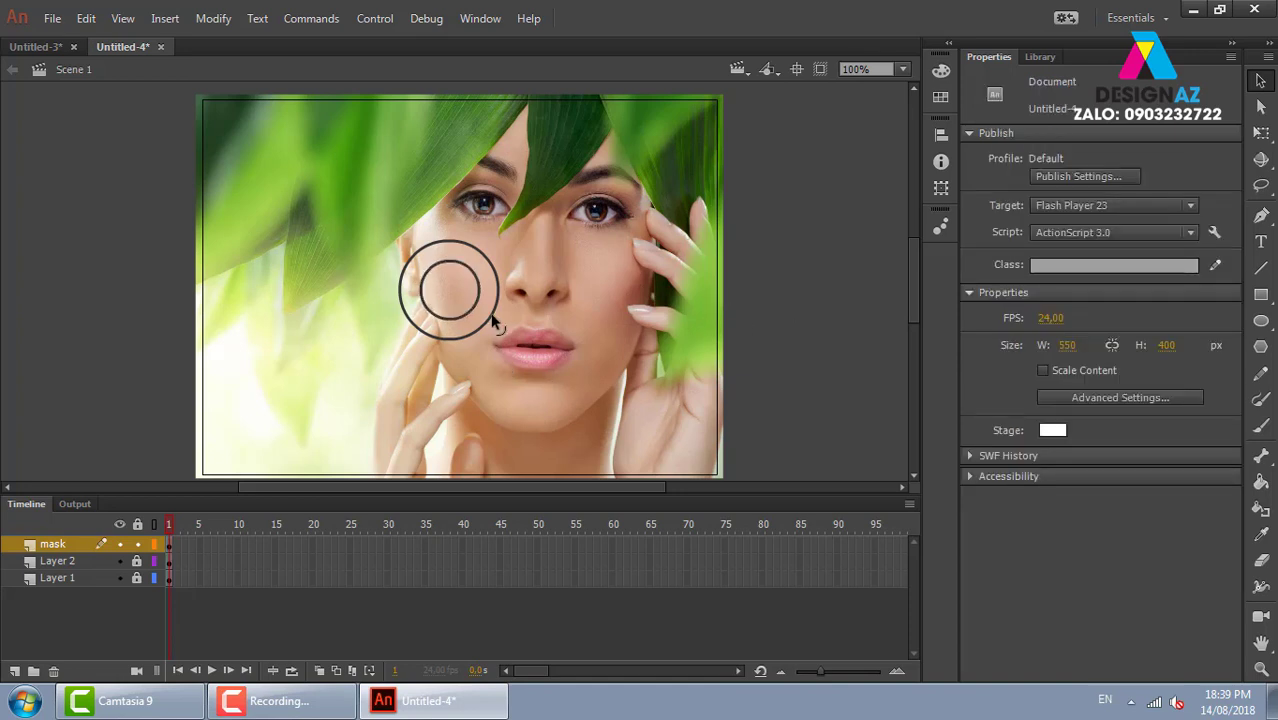
Step: Copy the large ring, enlarge it to about 141.95 px, and centre it around the cheek rings
left_click(497, 321)
left_click_drag(495, 320, 714, 360, "alt")
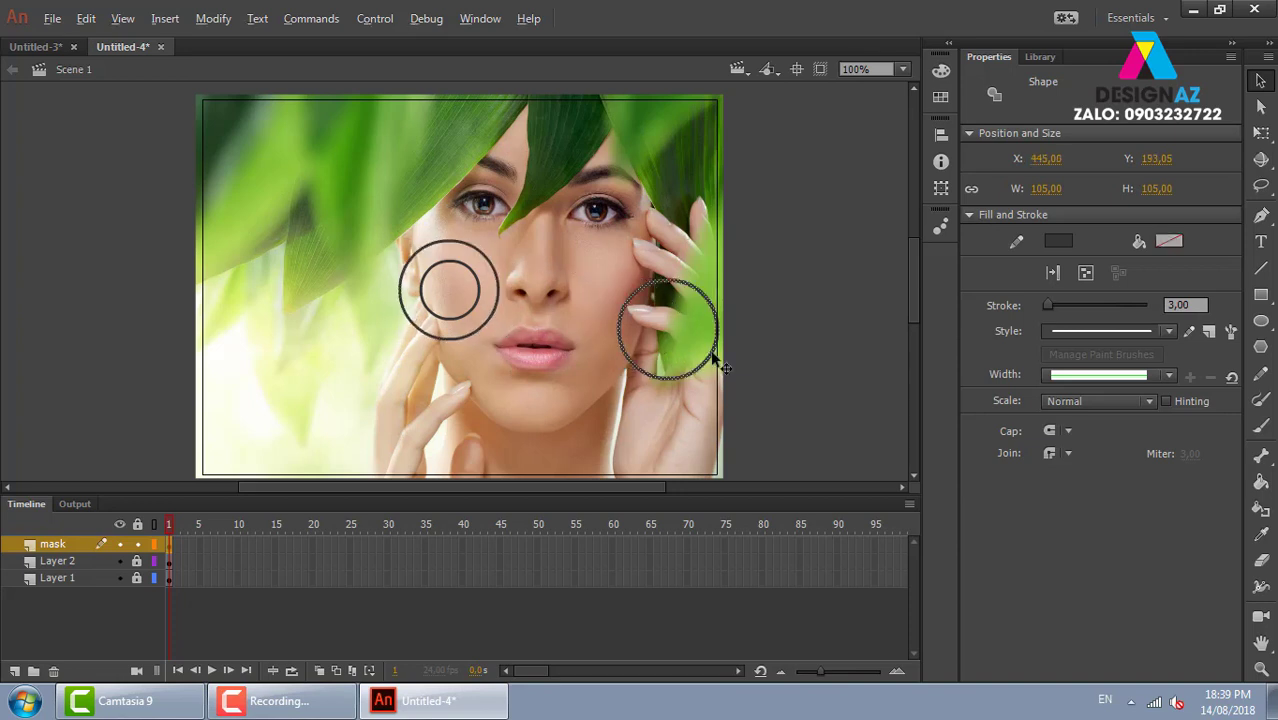
key("q")
left_click_drag(716, 281, 734, 262, "alt")
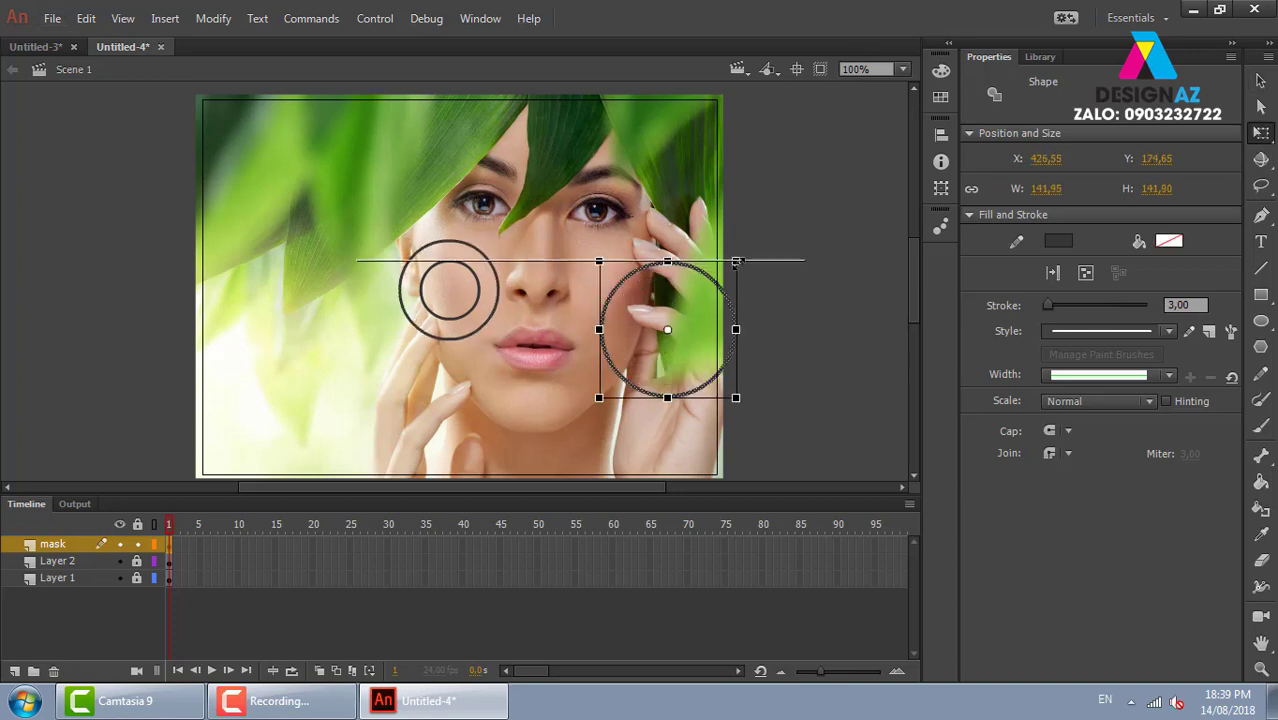
left_click(807, 280)
left_click(716, 392)
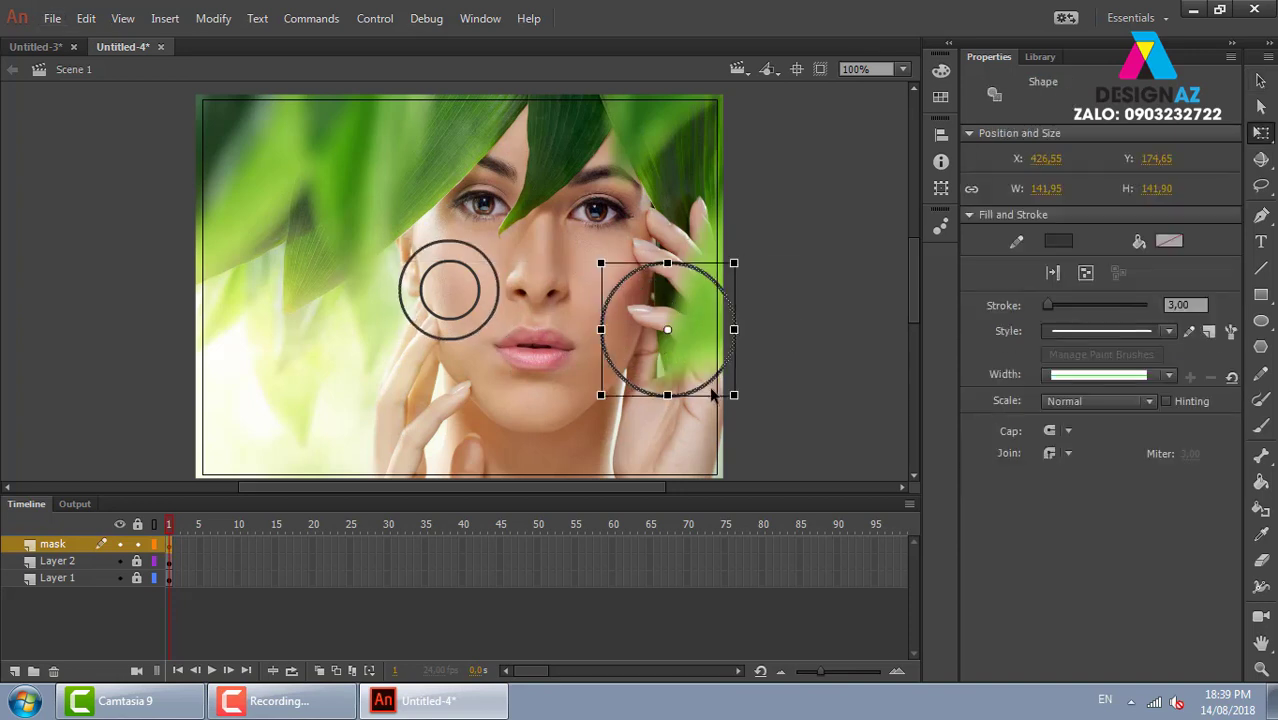
mouse_move(673, 388)
left_mouse_down()
mouse_move(565, 386)
mouse_move(488, 343)
left_mouse_up()
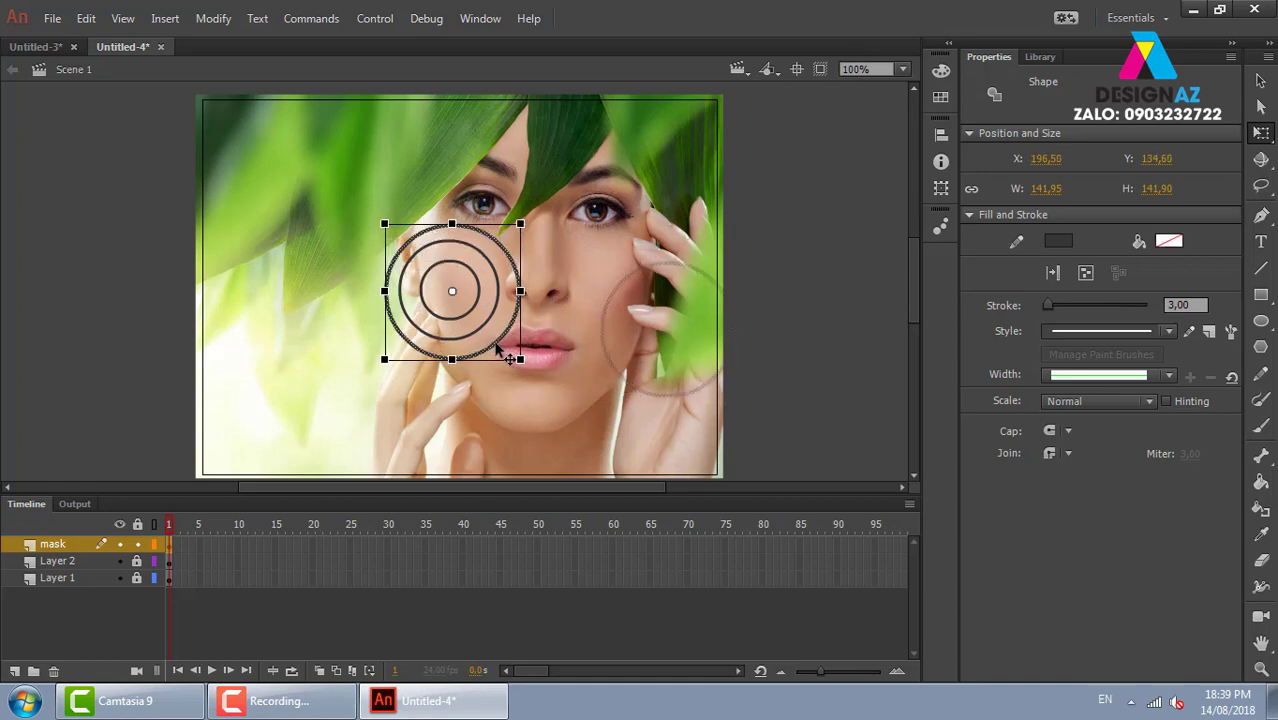
key("Up")
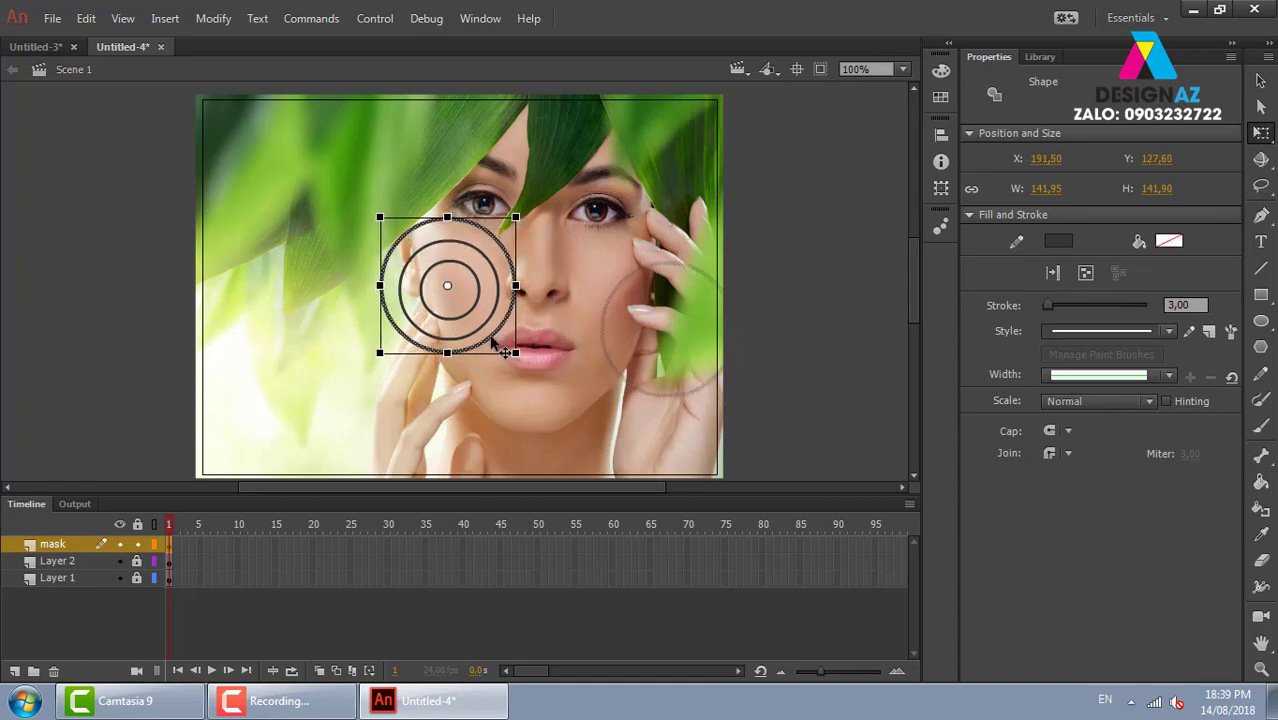
left_click_drag(493, 343, 491, 343)
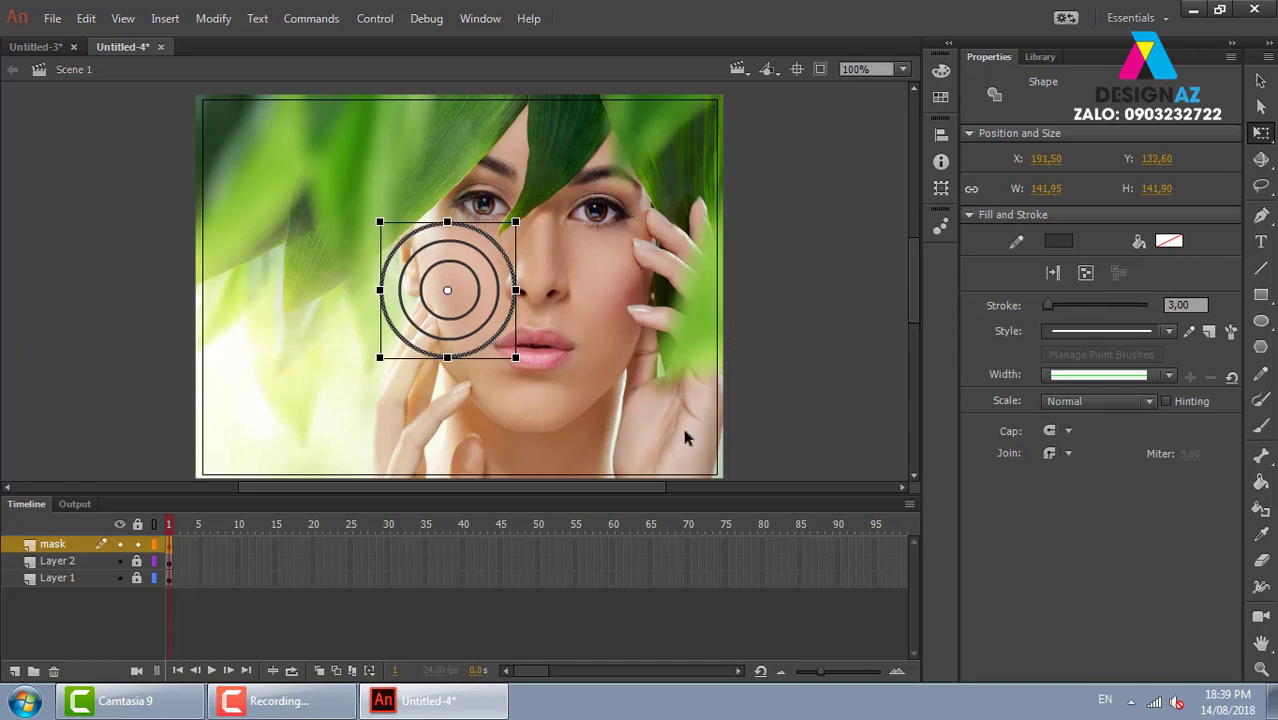
left_click(60, 546)
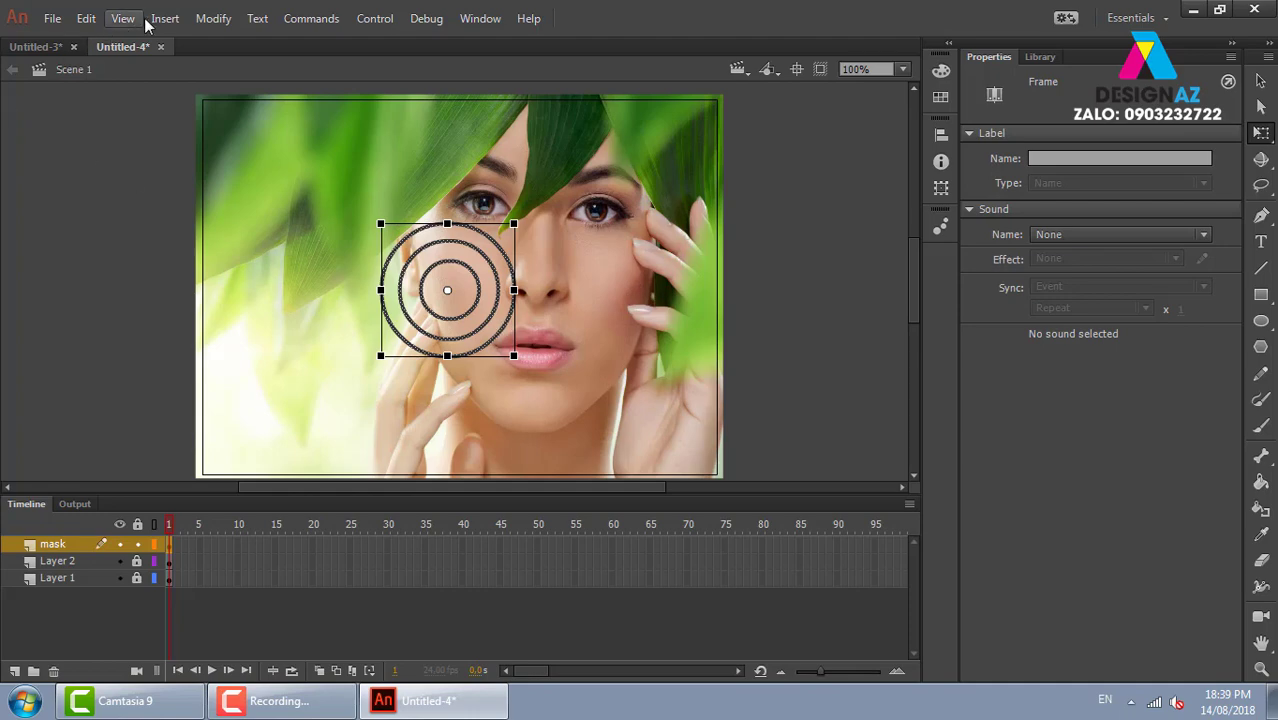
Step: Convert the three cheek ring outlines into filled shapes with Convert Lines to Fills
left_click(213, 18)
mouse_move(236, 179)
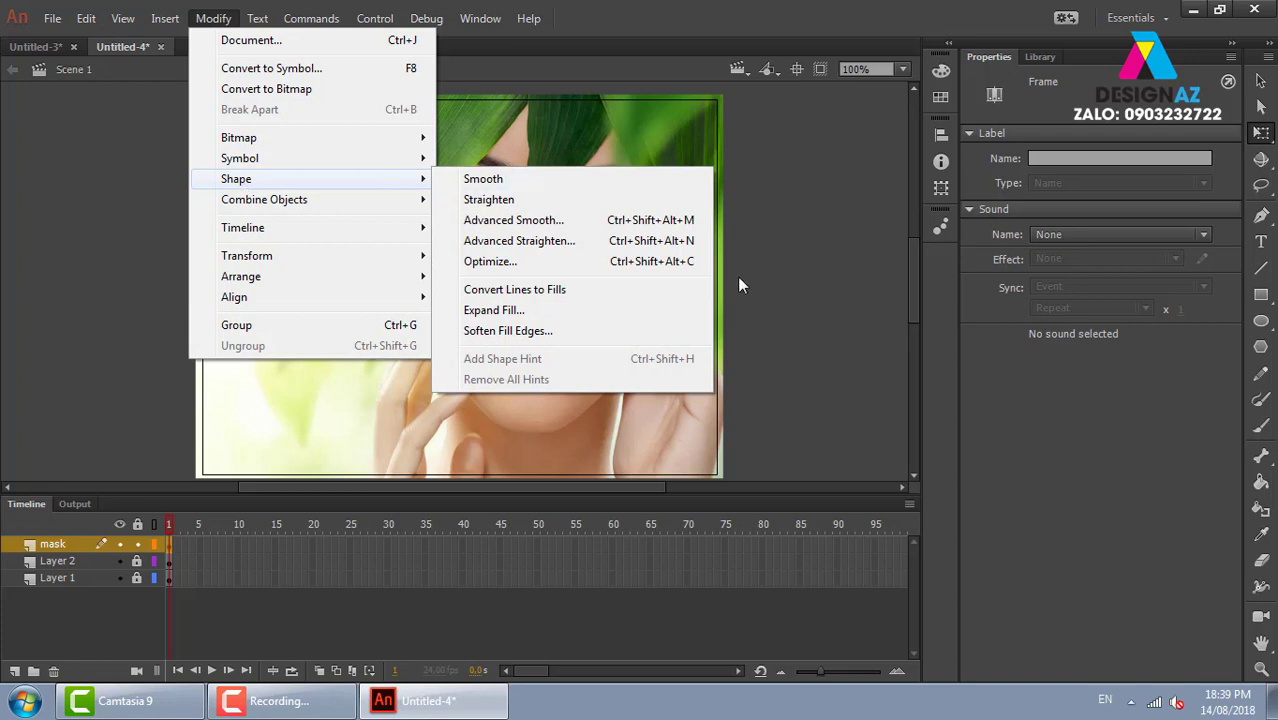
left_click(586, 292)
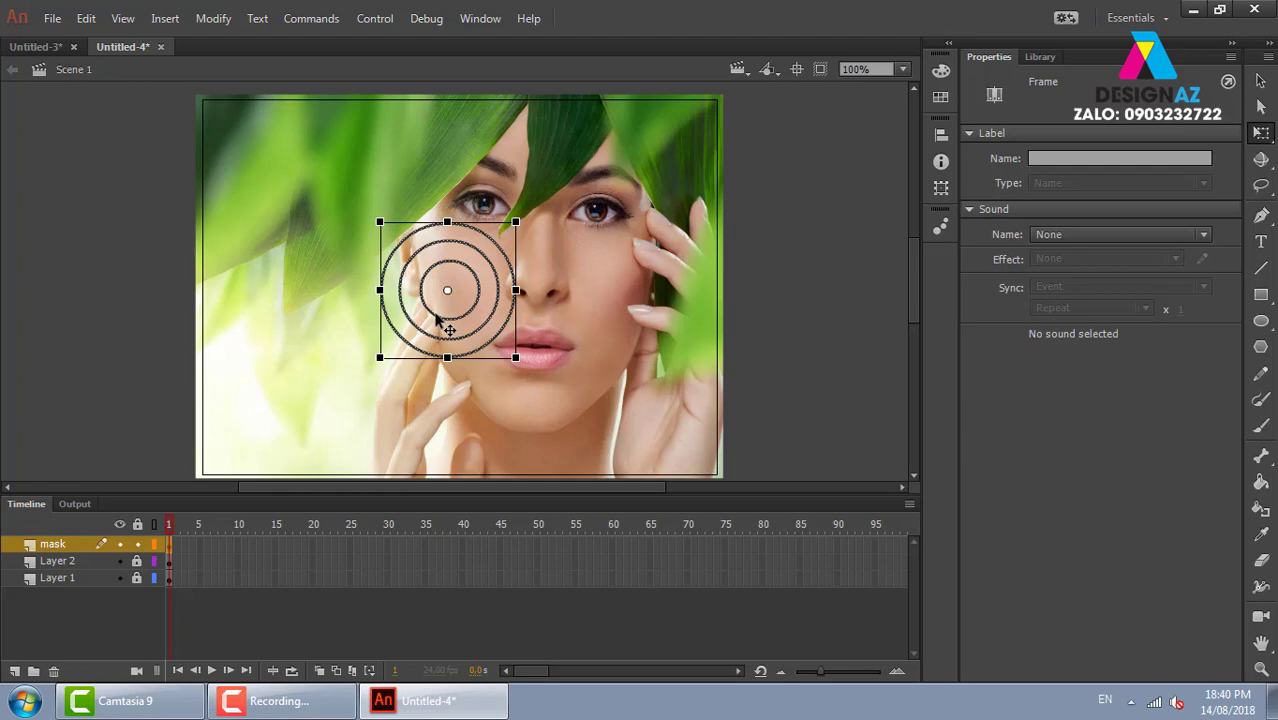
Step: Convert the filled rings into a Movie Clip symbol named con
left_click(213, 18)
left_click(258, 70)
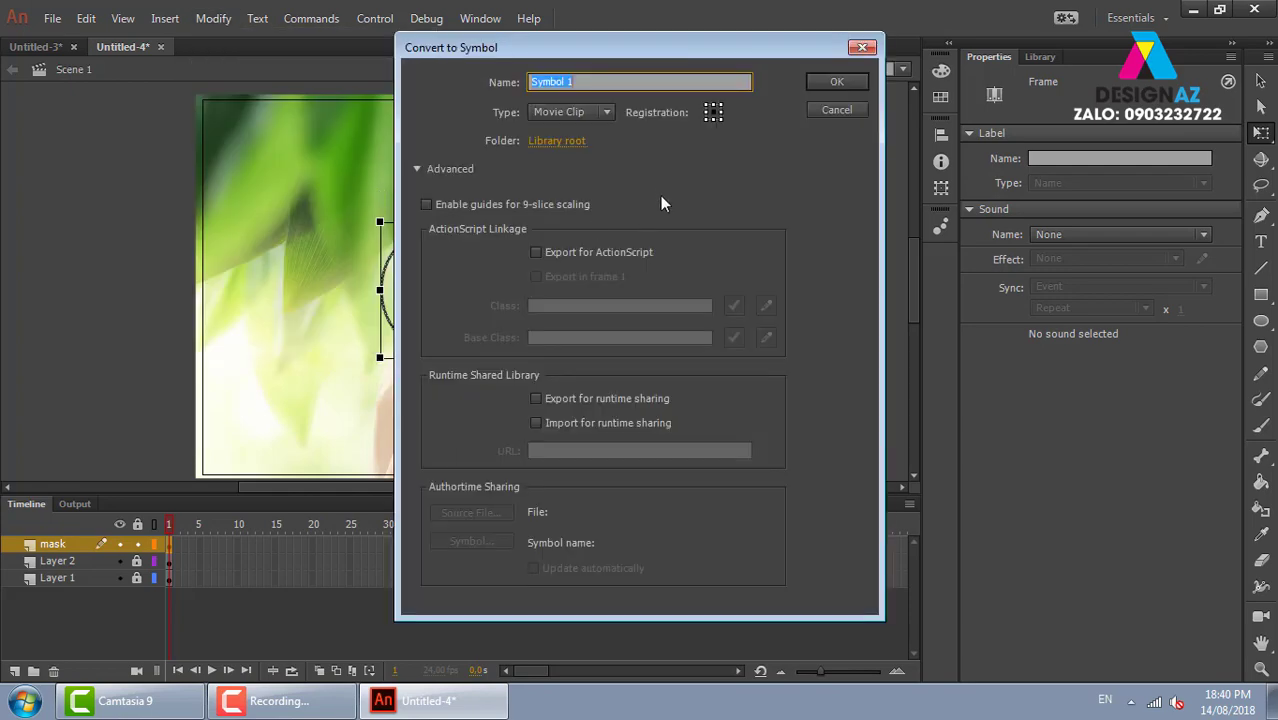
type("con")
key("Return")
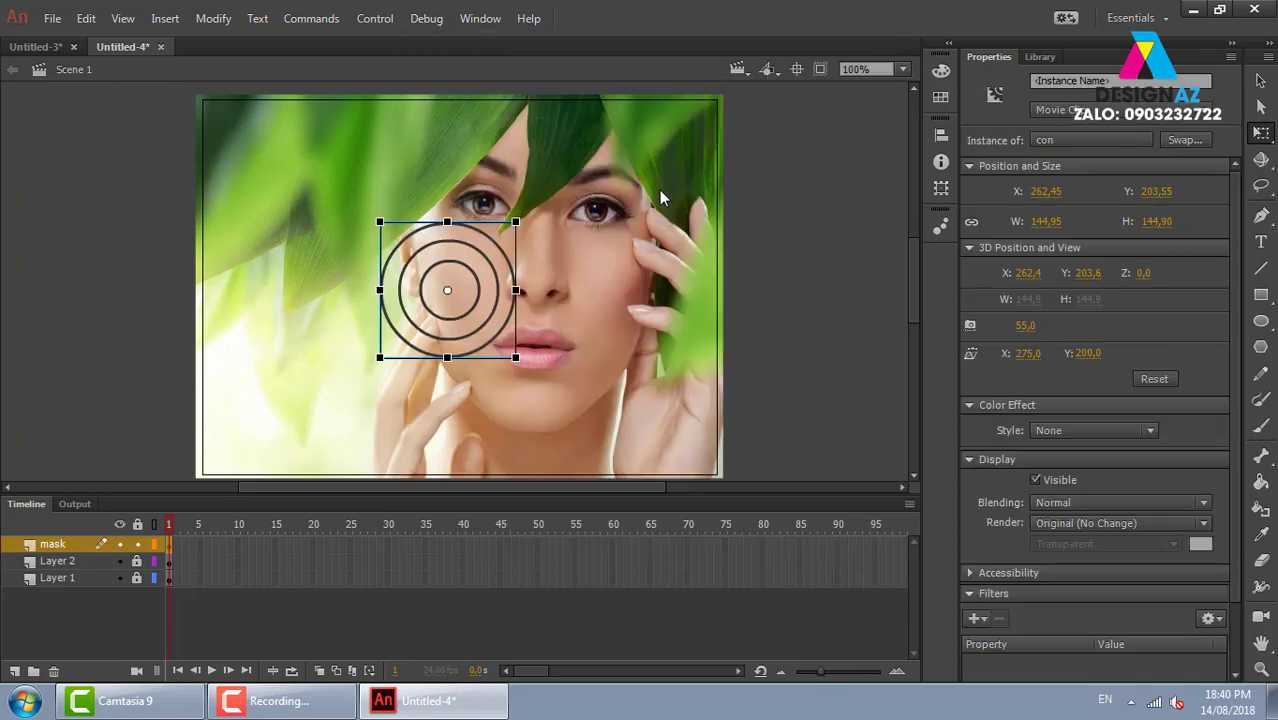
Step: Inside con, add a 15-frame classic tween growing the rings from 64.90 px to full size
double_click(508, 266)
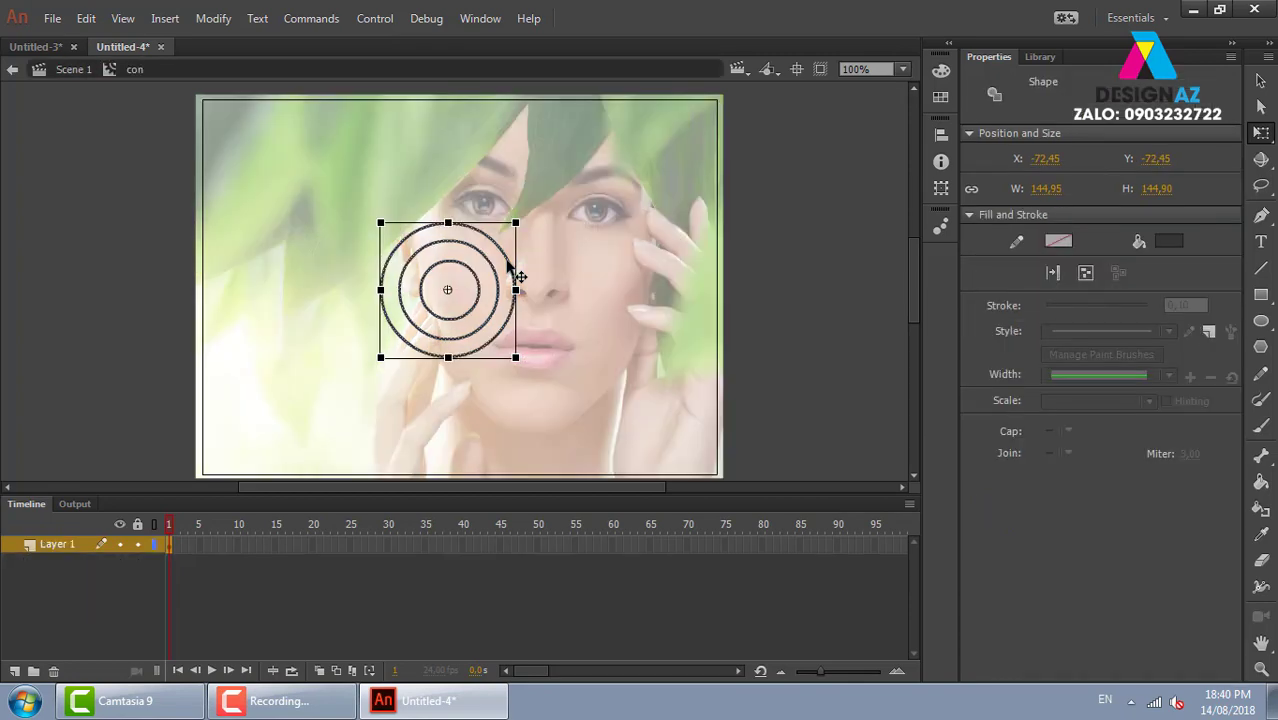
left_click(276, 545)
key("F5")
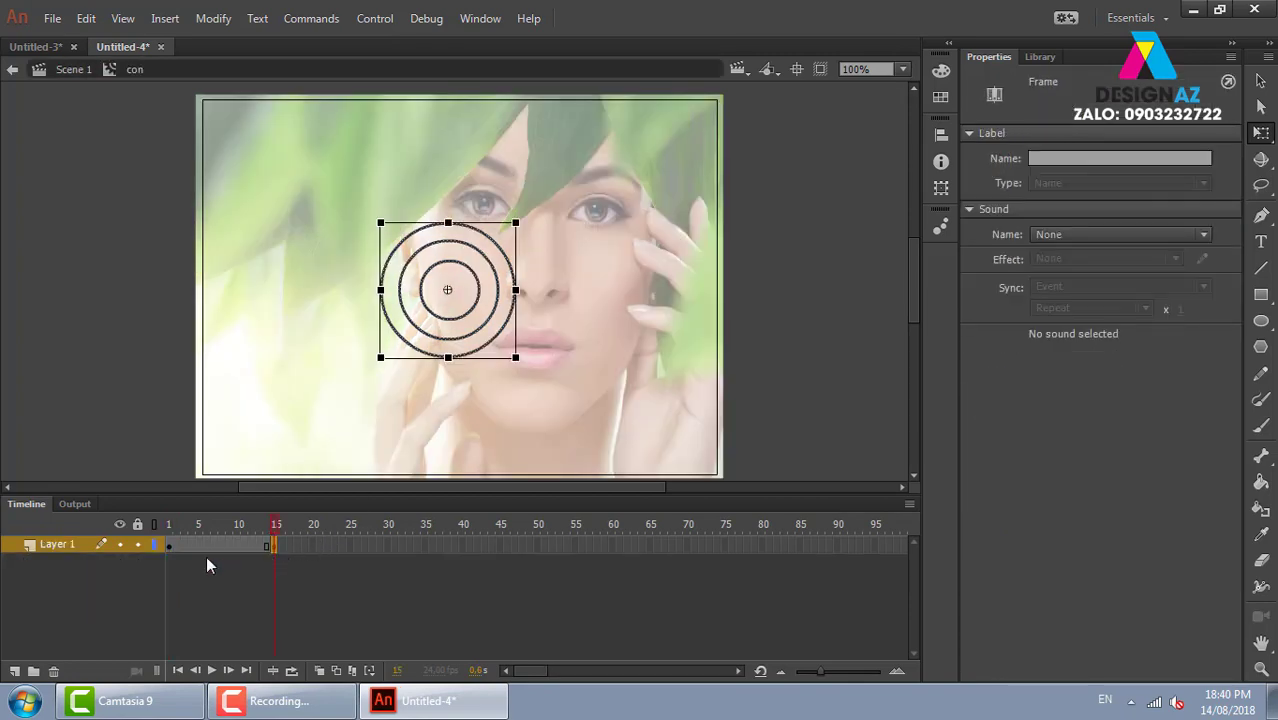
right_click(240, 548)
left_click(330, 191)
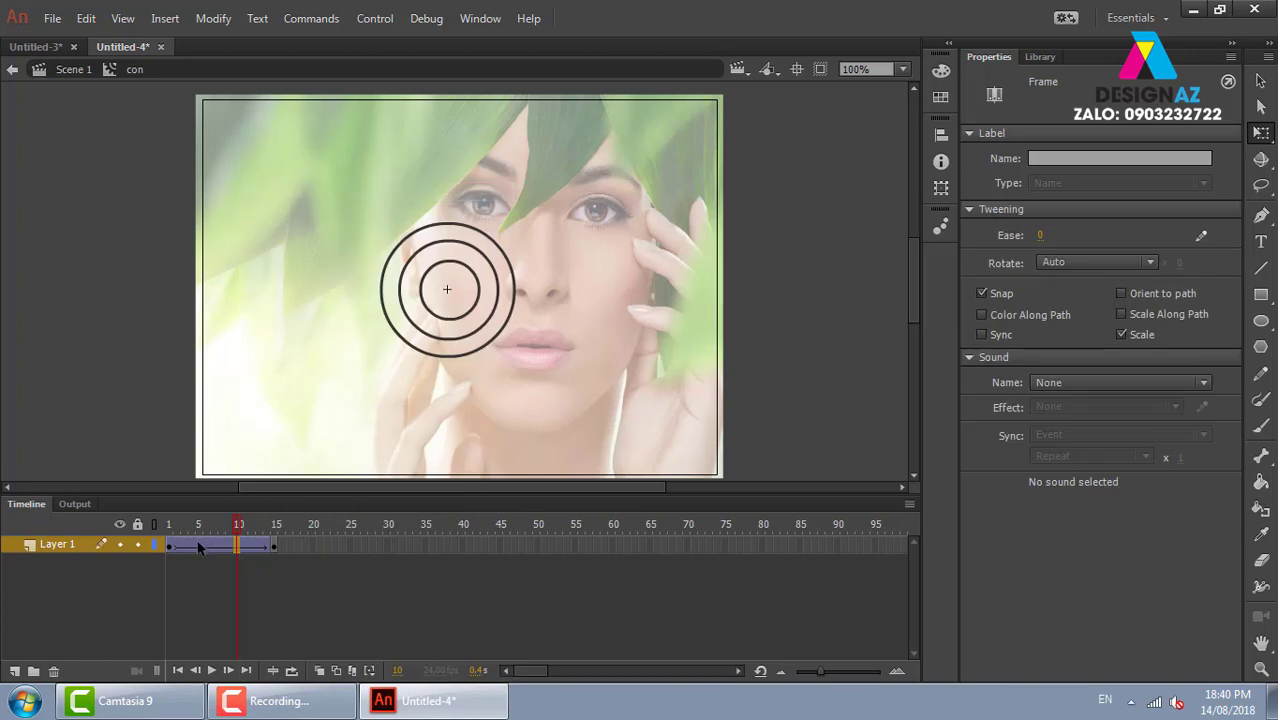
left_click(170, 546)
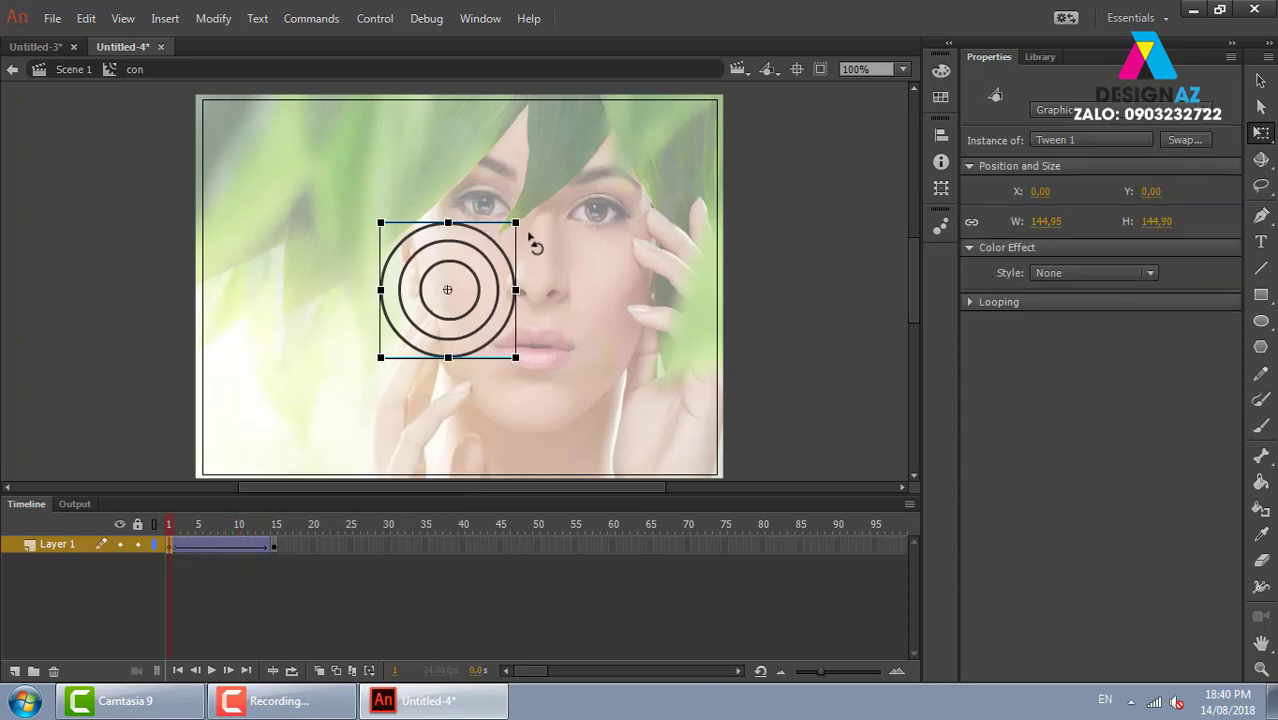
left_click_drag(516, 222, 479, 260)
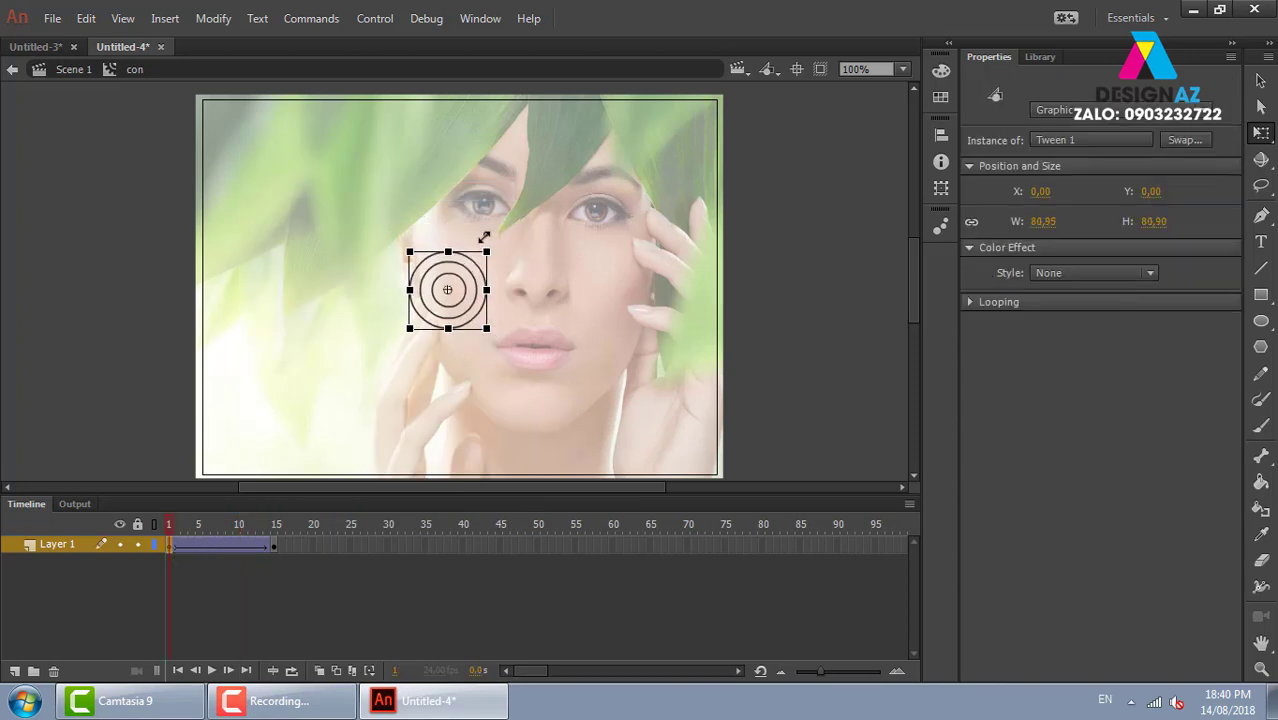
left_click(274, 548)
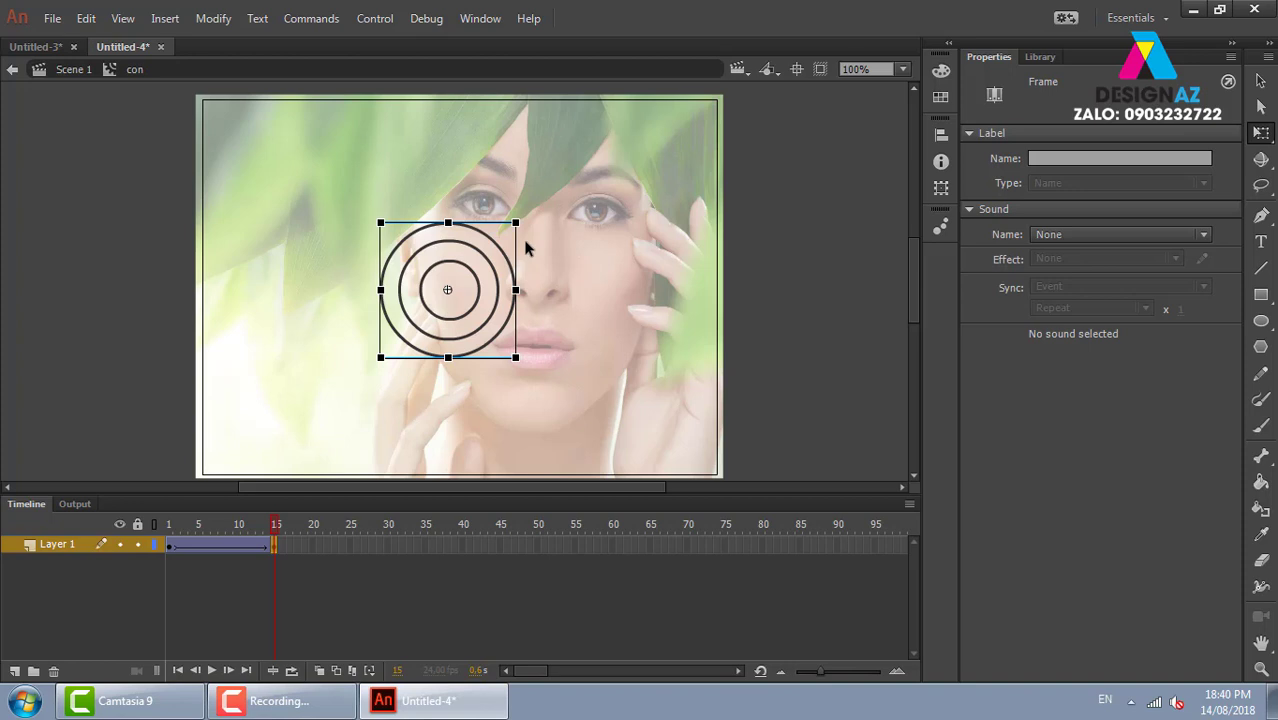
Step: Back on Scene 1, wrap the con ring instance in a new Movie Clip named me
double_click(68, 172)
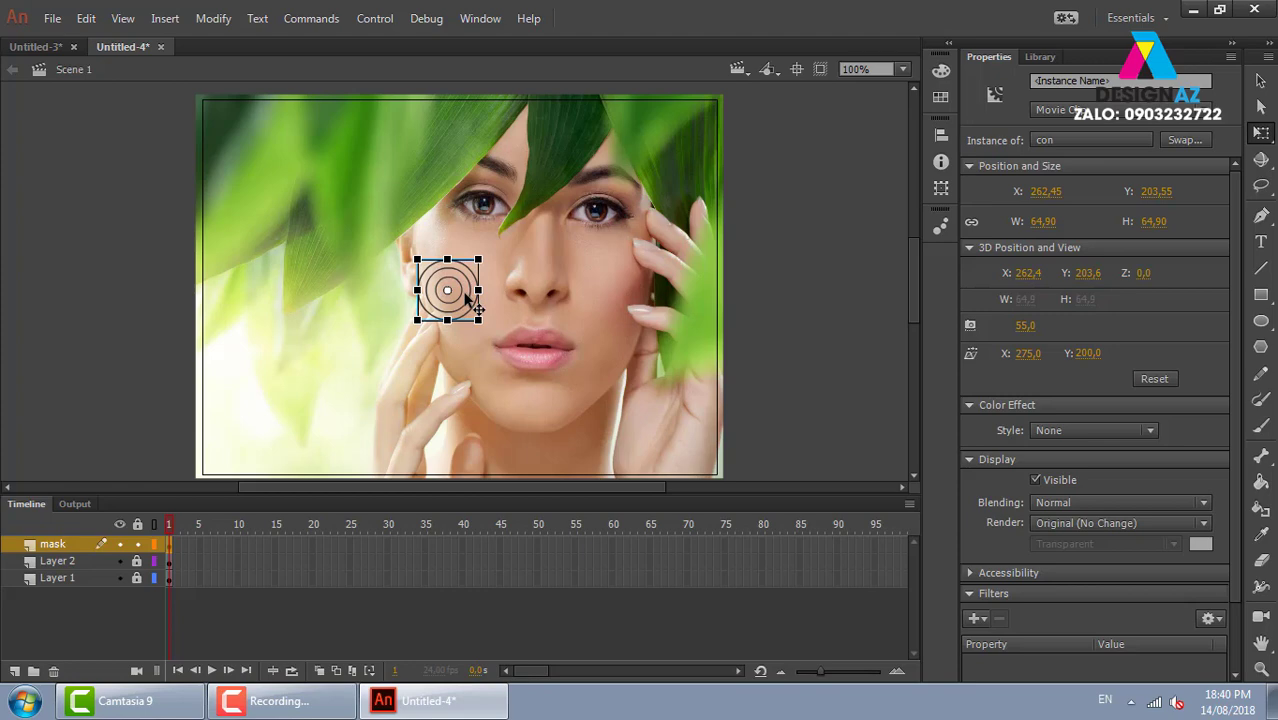
left_click(208, 18)
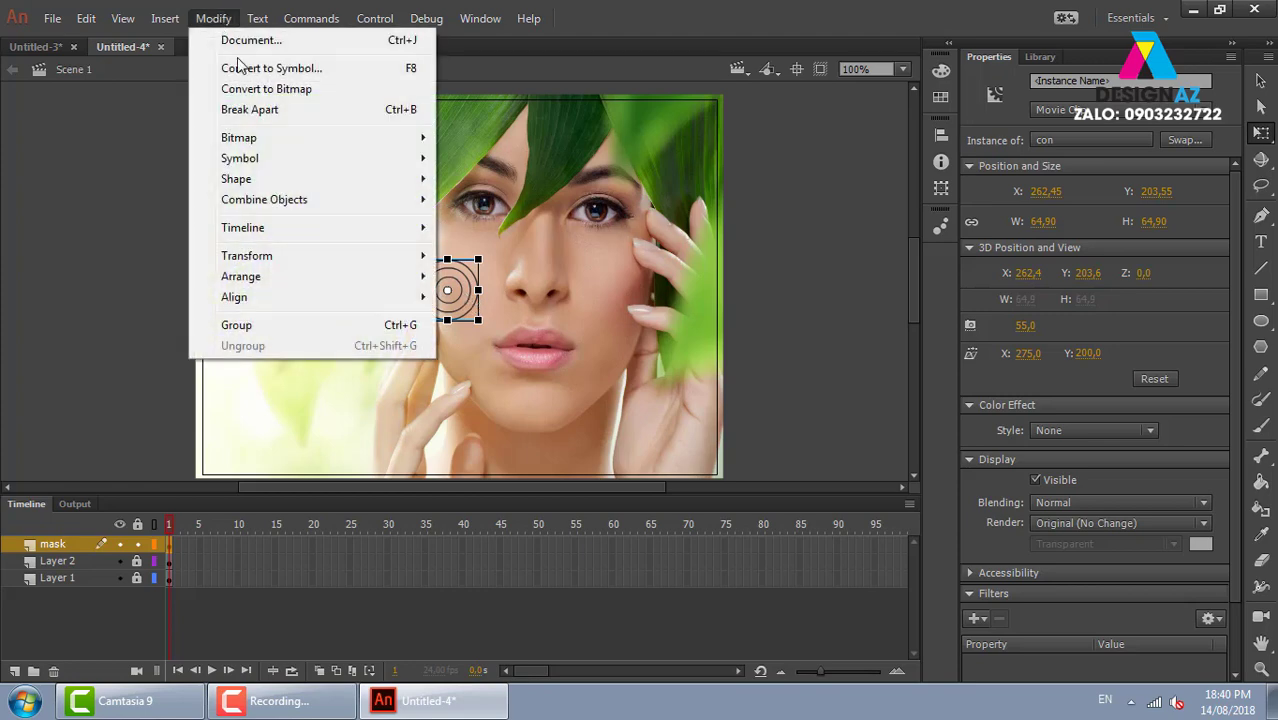
left_click(290, 68)
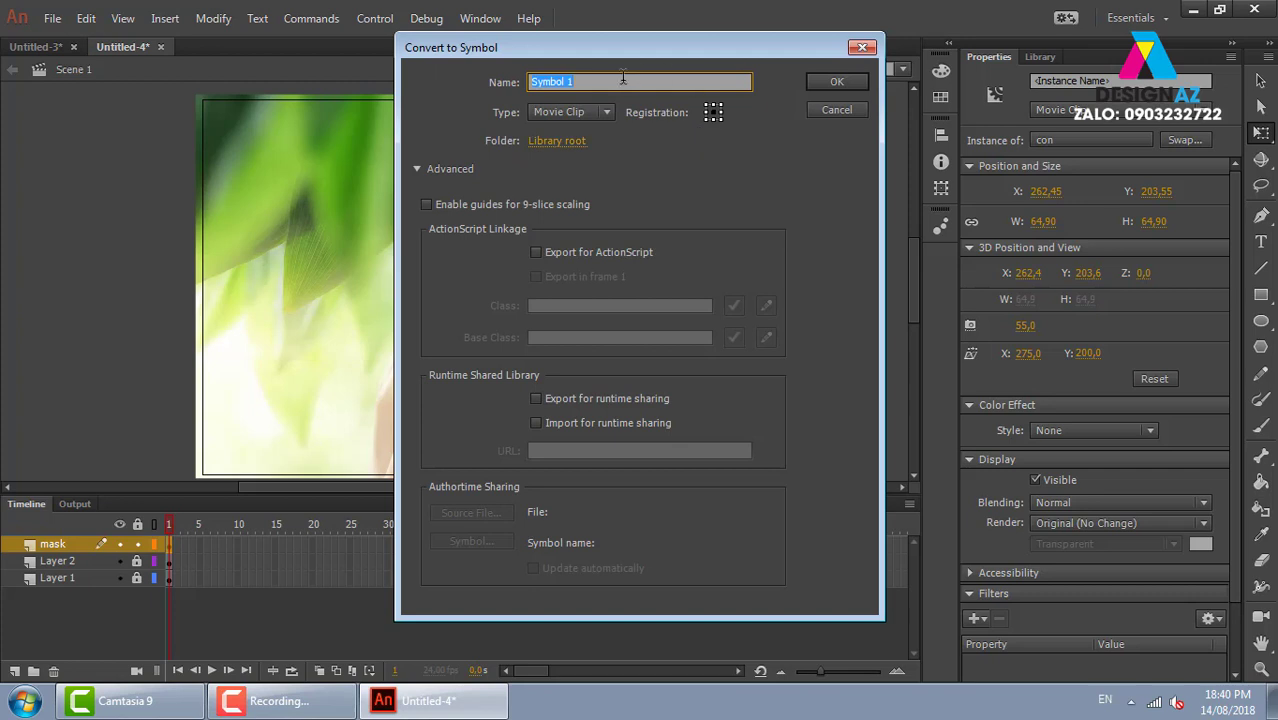
type("me")
key("Return")
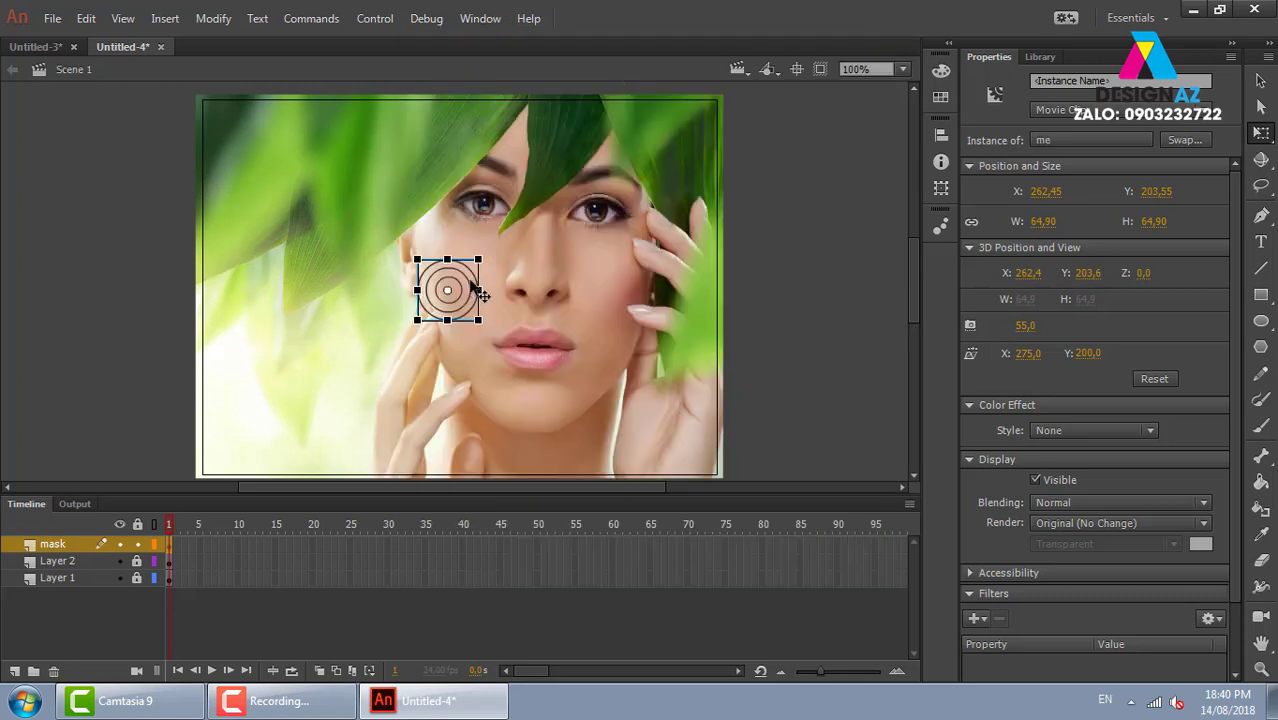
Step: Inside me, paste a second ring copy on a new layer, enlarged and placed over the eye
double_click(477, 287)
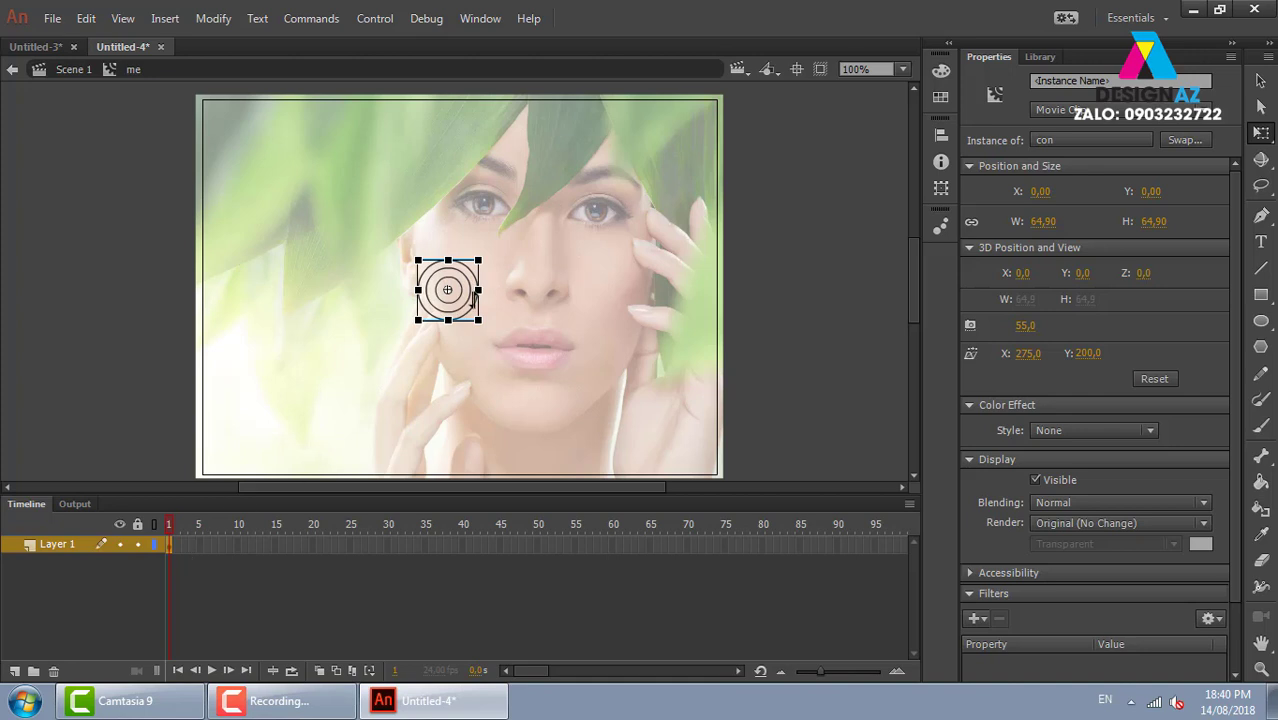
left_click(15, 671)
key("ctrl+v")
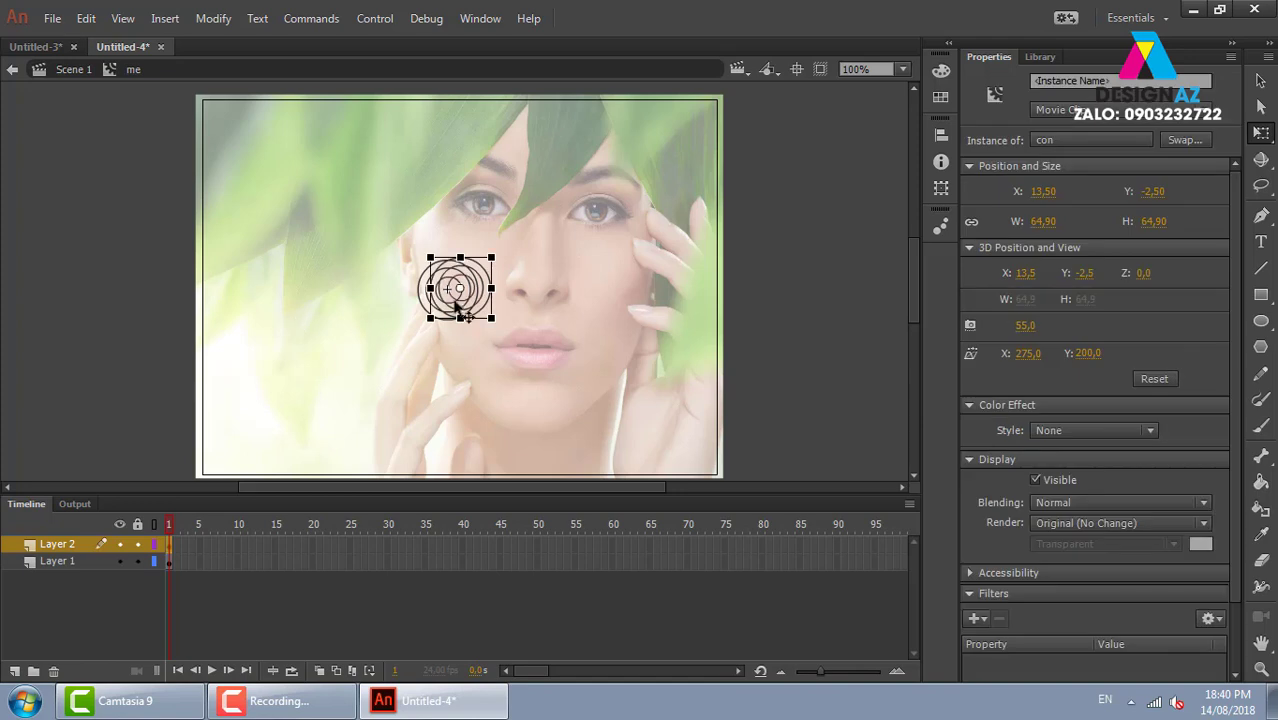
left_click_drag(470, 296, 489, 296)
key("shift+Right")
key("shift+Right")
key("shift+Right")
key("shift+Right")
key("shift+Right")
key("shift+Right")
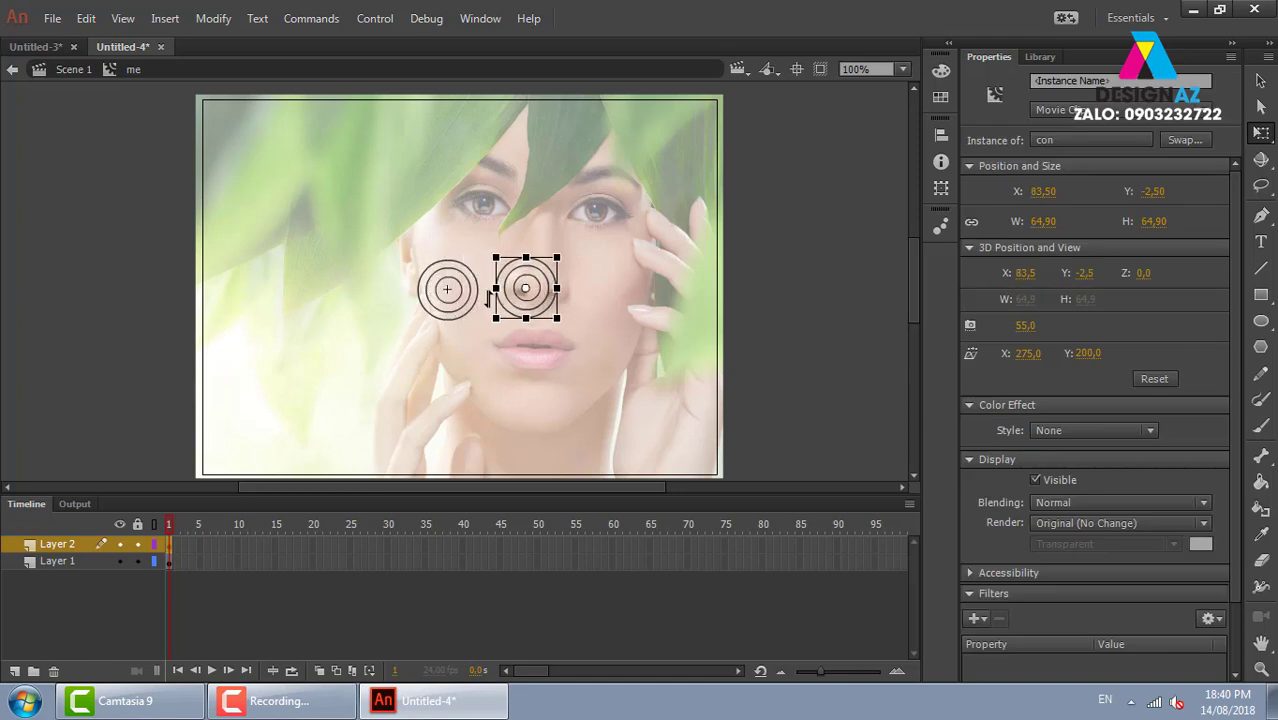
key("shift+Right")
key("shift+Right")
key("shift+Right")
key("shift+Right")
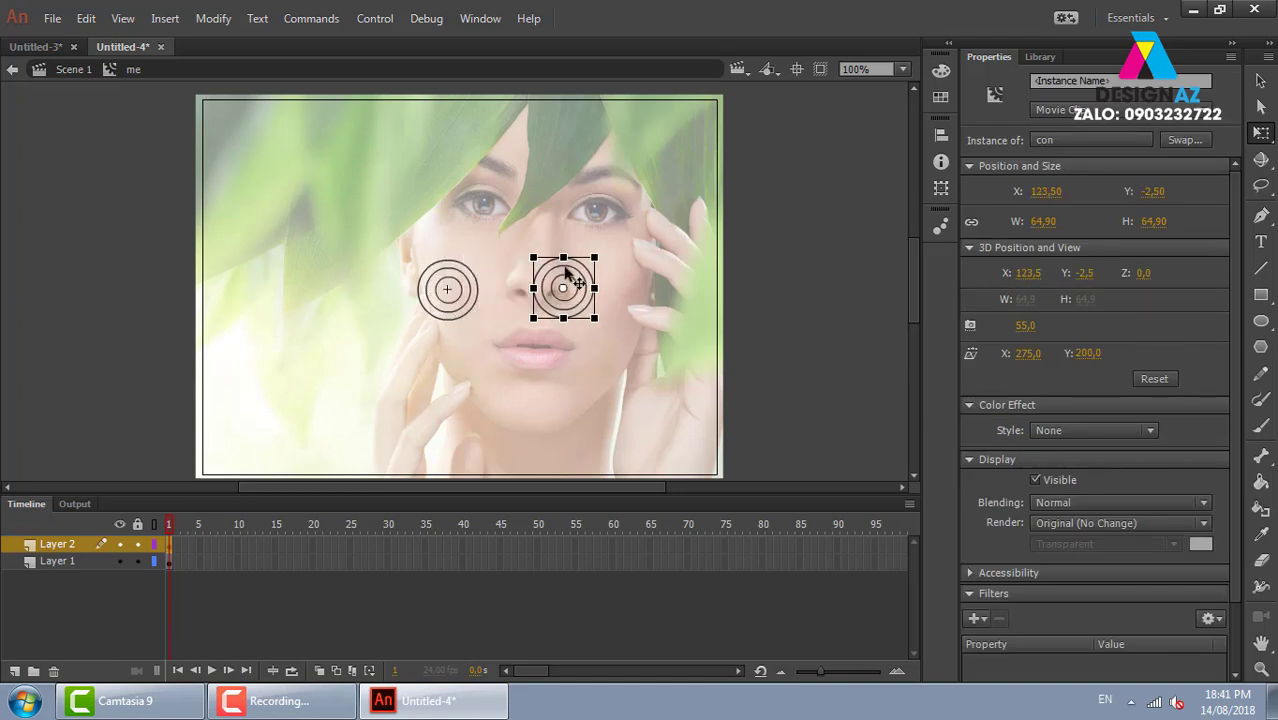
left_click_drag(564, 256, 564, 266)
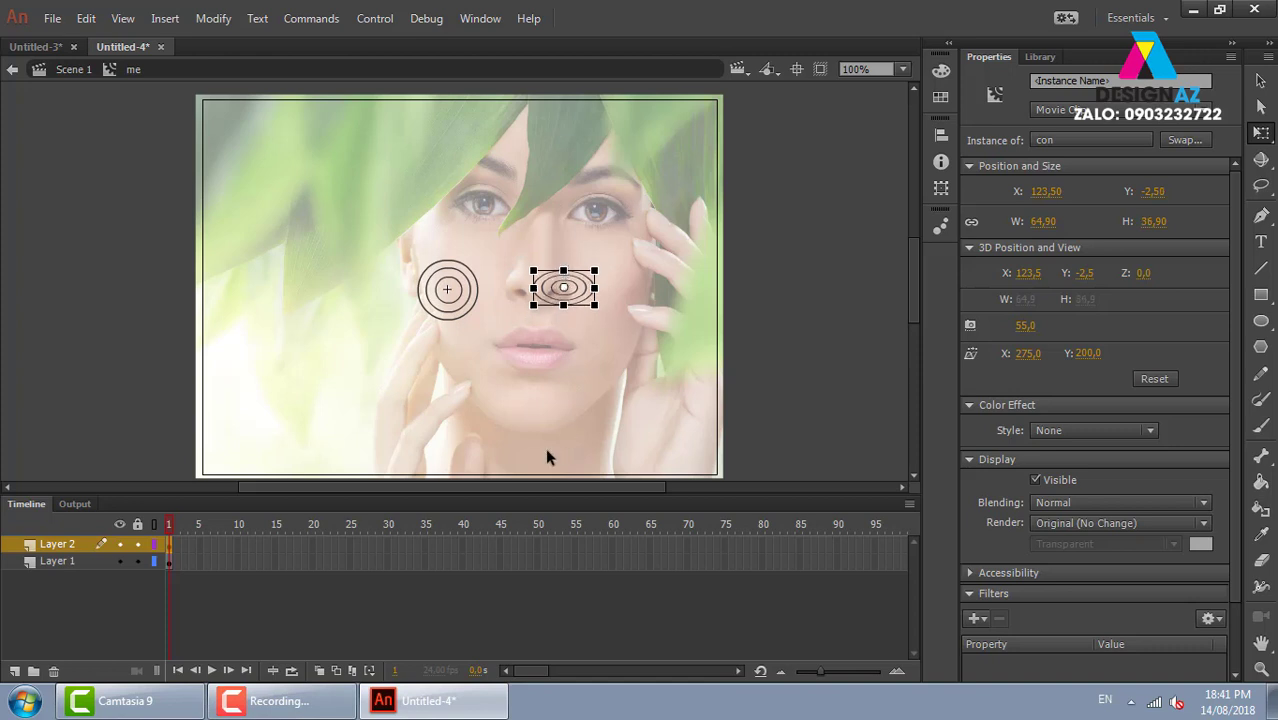
key("ctrl+z")
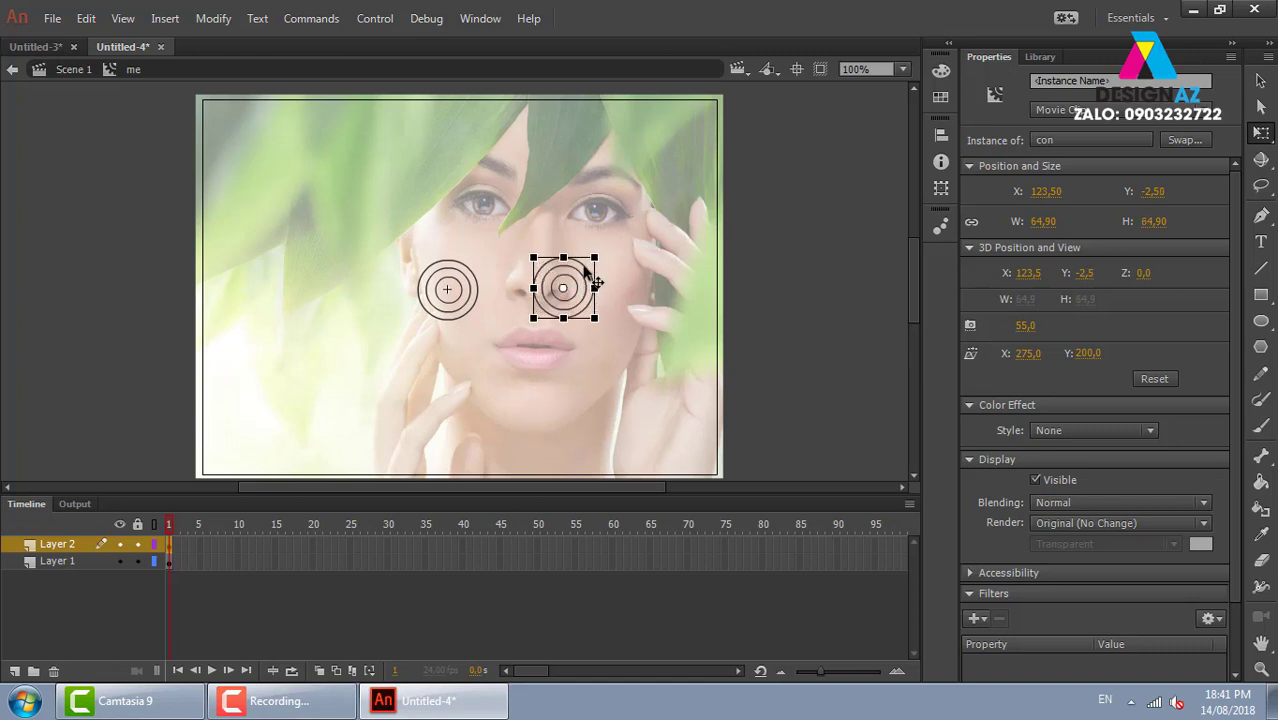
left_click_drag(594, 258, 628, 231)
left_click(827, 295)
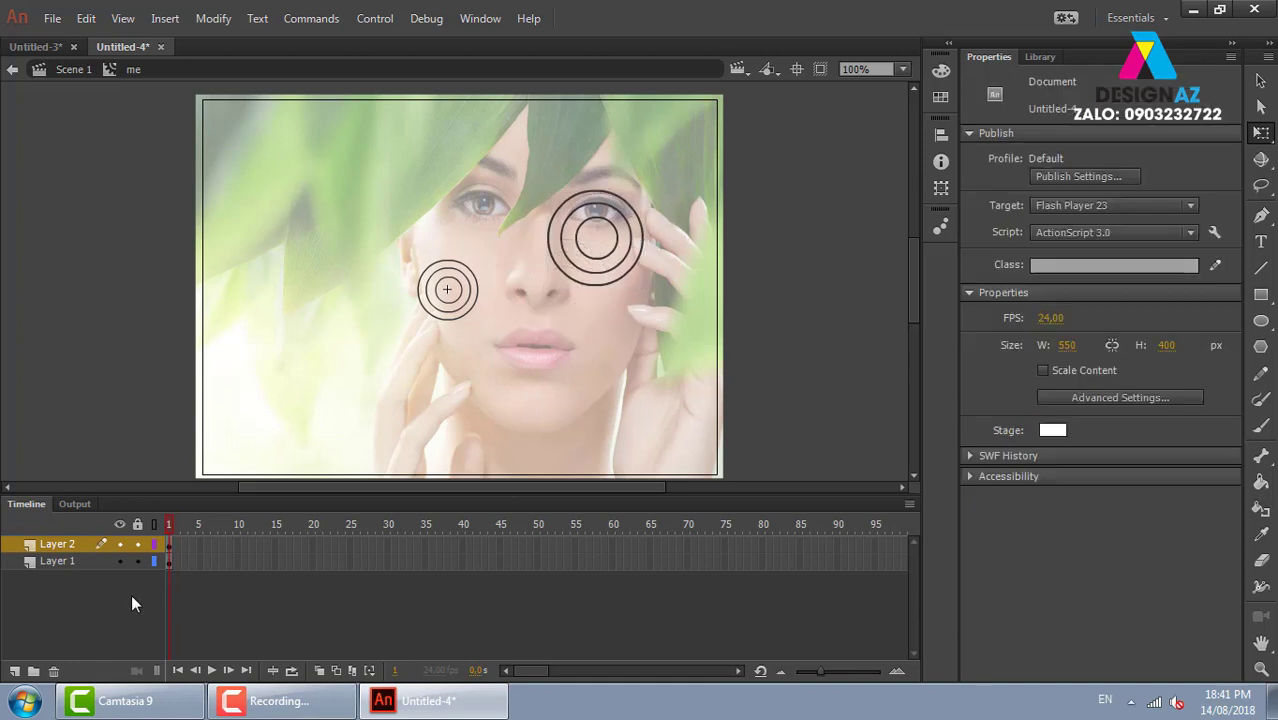
Step: Paste two more ring copies on new layers: one enlarged upper-left, one below the right cheek
left_click(14, 671)
key("ctrl+v")
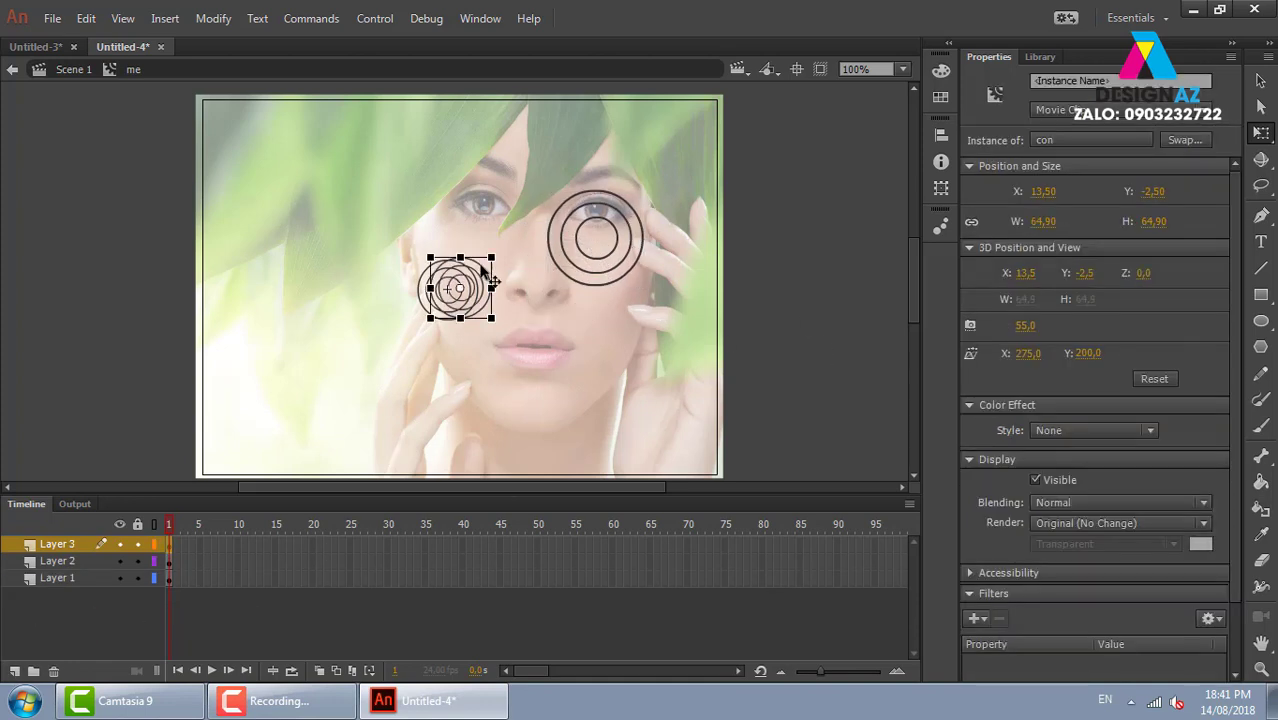
mouse_move(482, 270)
left_mouse_down()
mouse_move(337, 187)
mouse_move(391, 136)
left_mouse_up()
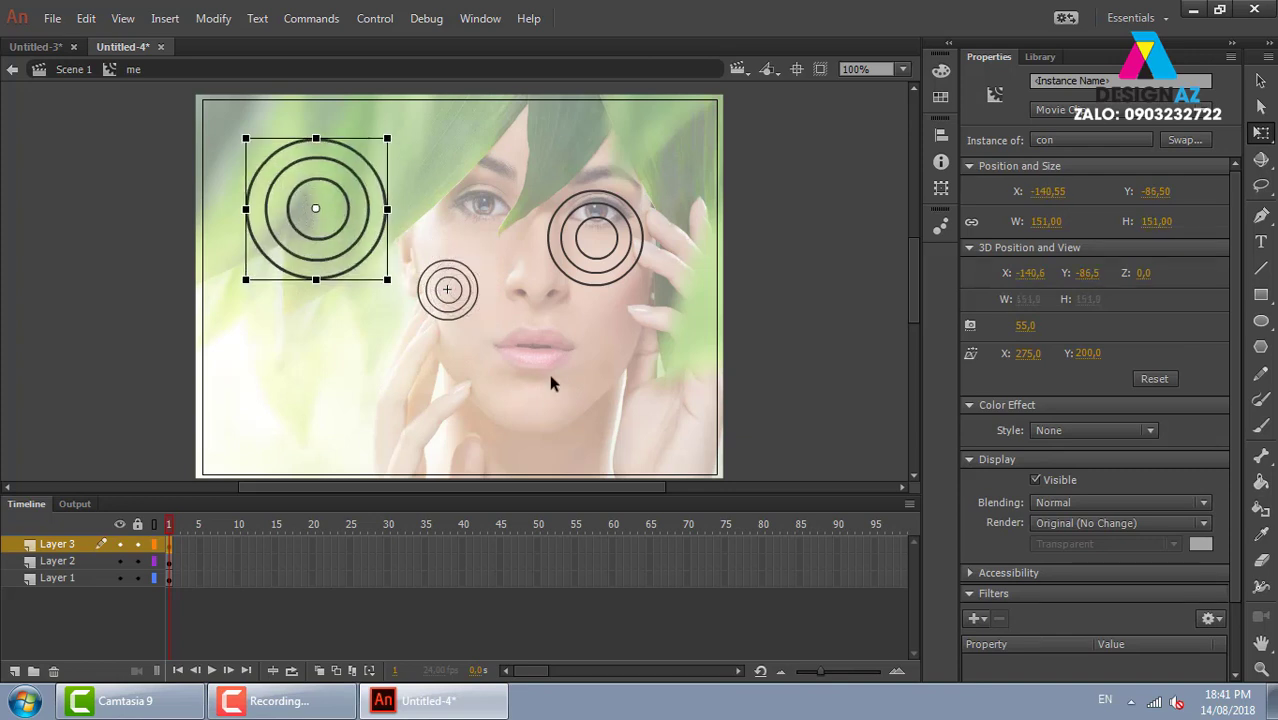
left_click(15, 671)
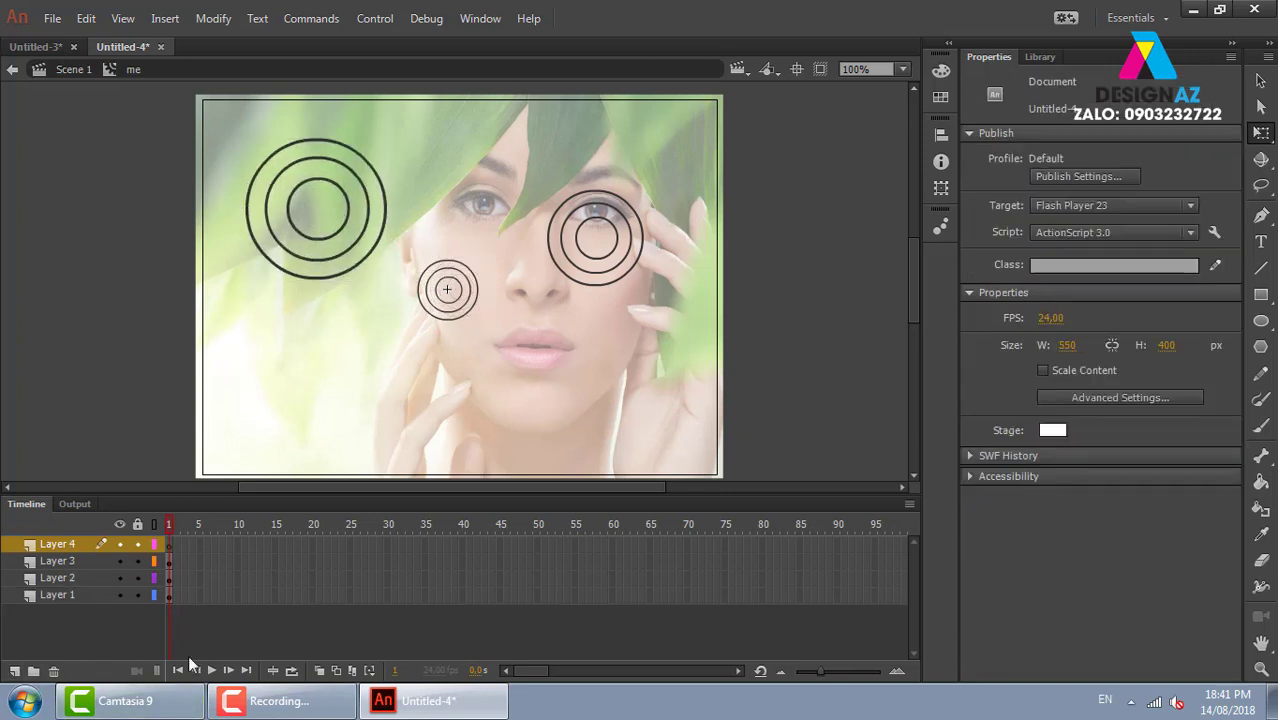
key("ctrl+v")
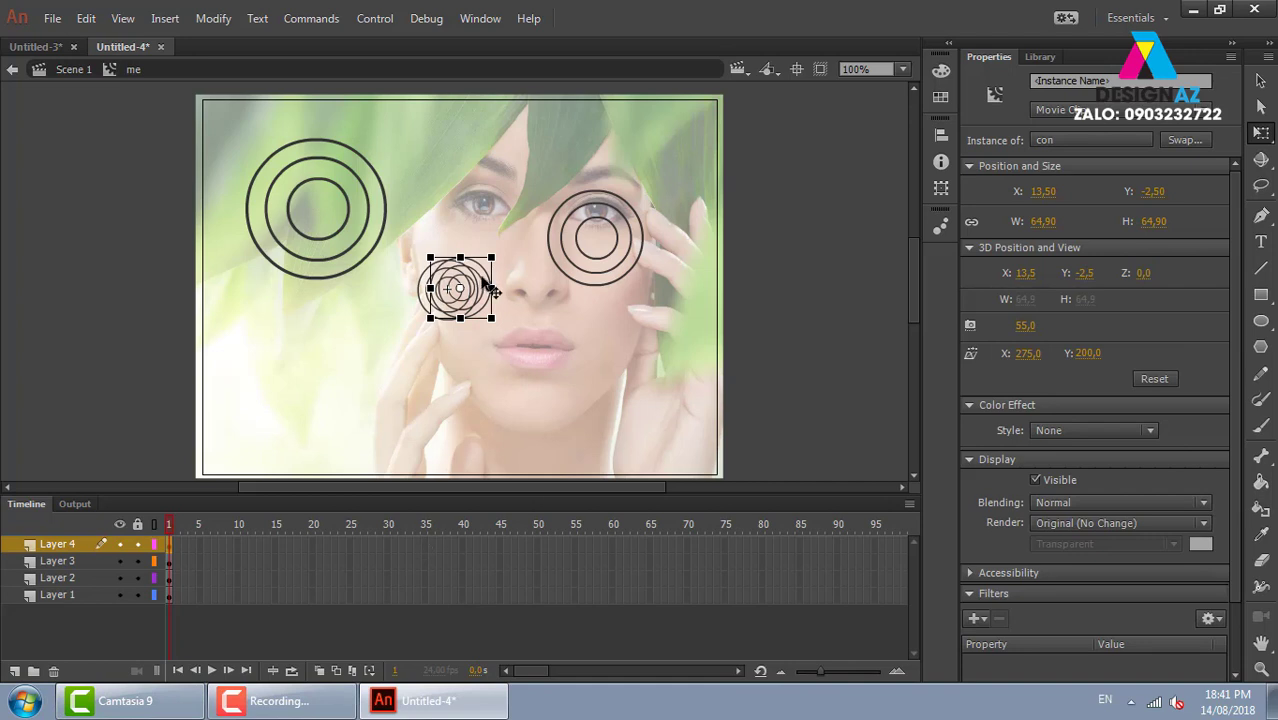
mouse_move(483, 283)
left_mouse_down()
mouse_move(622, 375)
mouse_move(660, 312)
left_mouse_up()
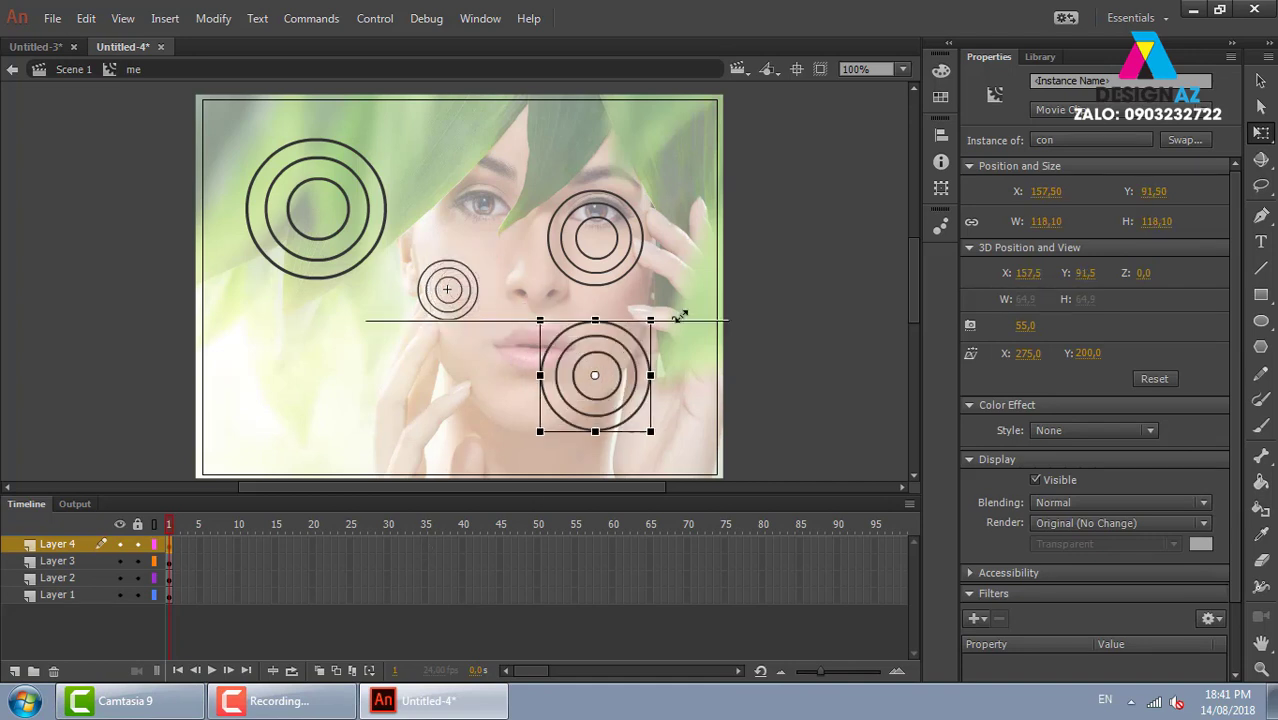
left_click(766, 358)
Step: Paste a fifth ring copy on a new layer at the lower left
left_click(15, 671)
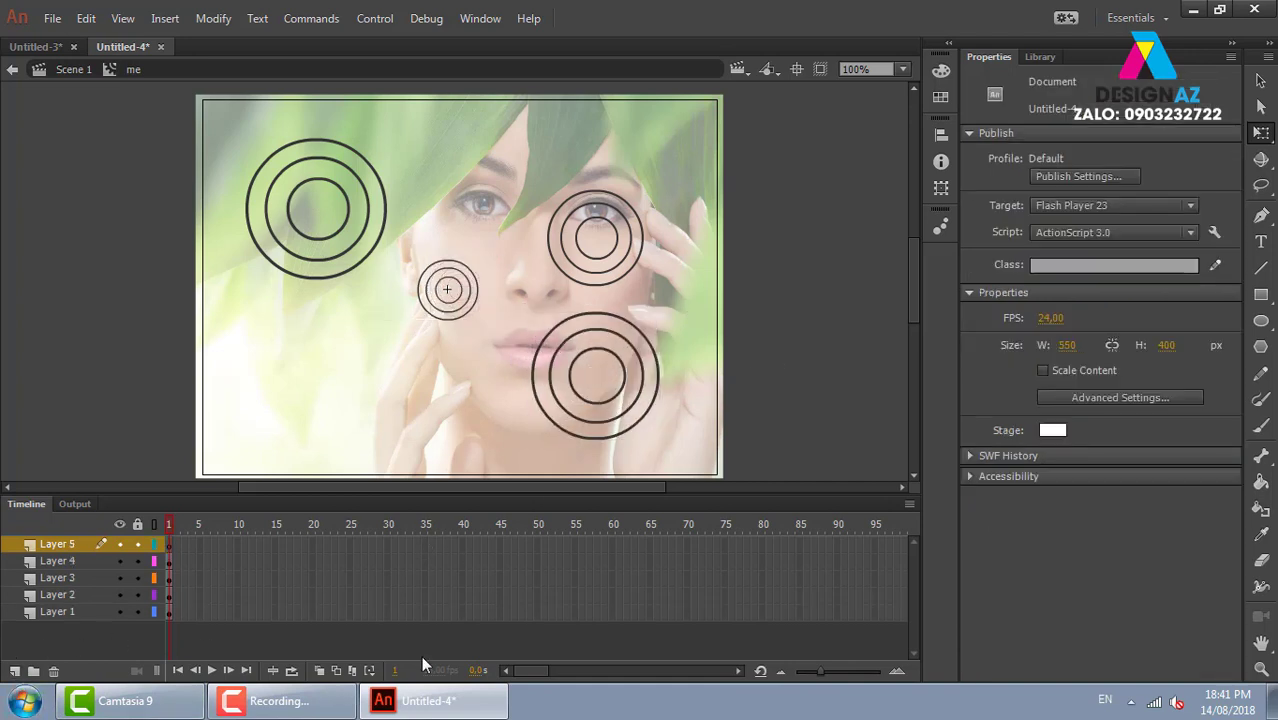
key("ctrl+v")
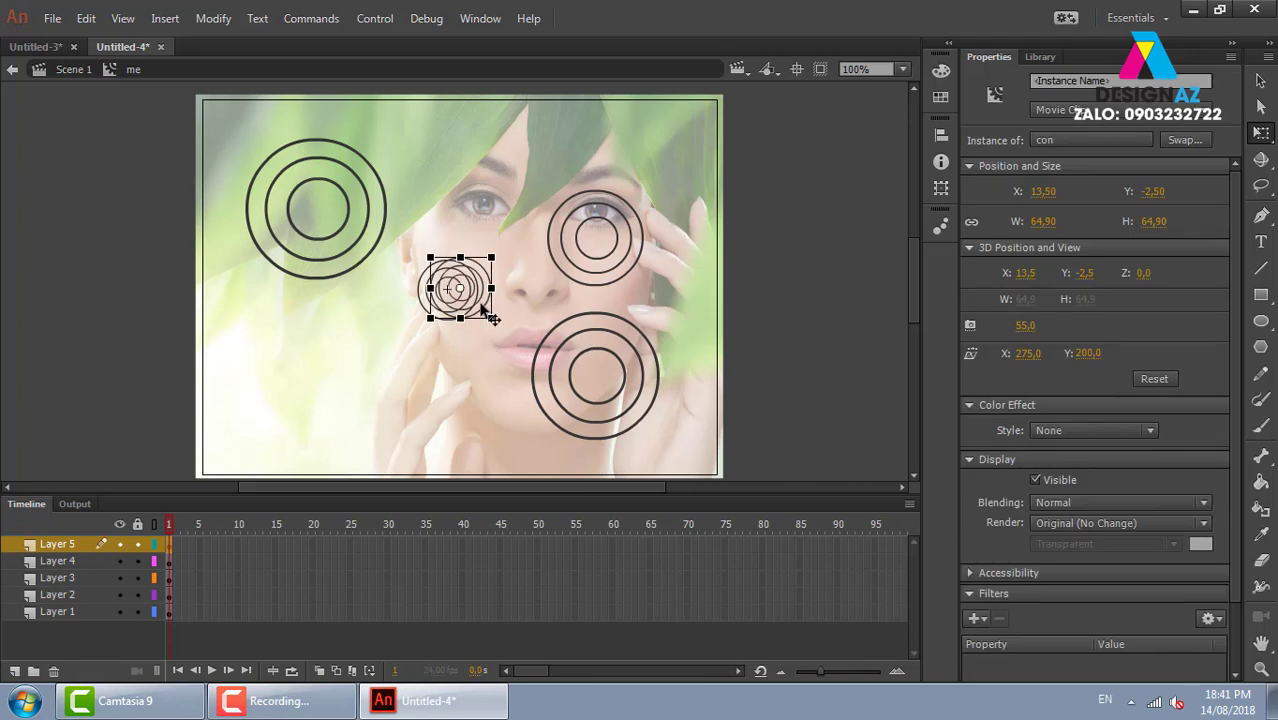
mouse_move(490, 312)
left_mouse_down()
mouse_move(476, 342)
mouse_move(307, 438)
left_mouse_up()
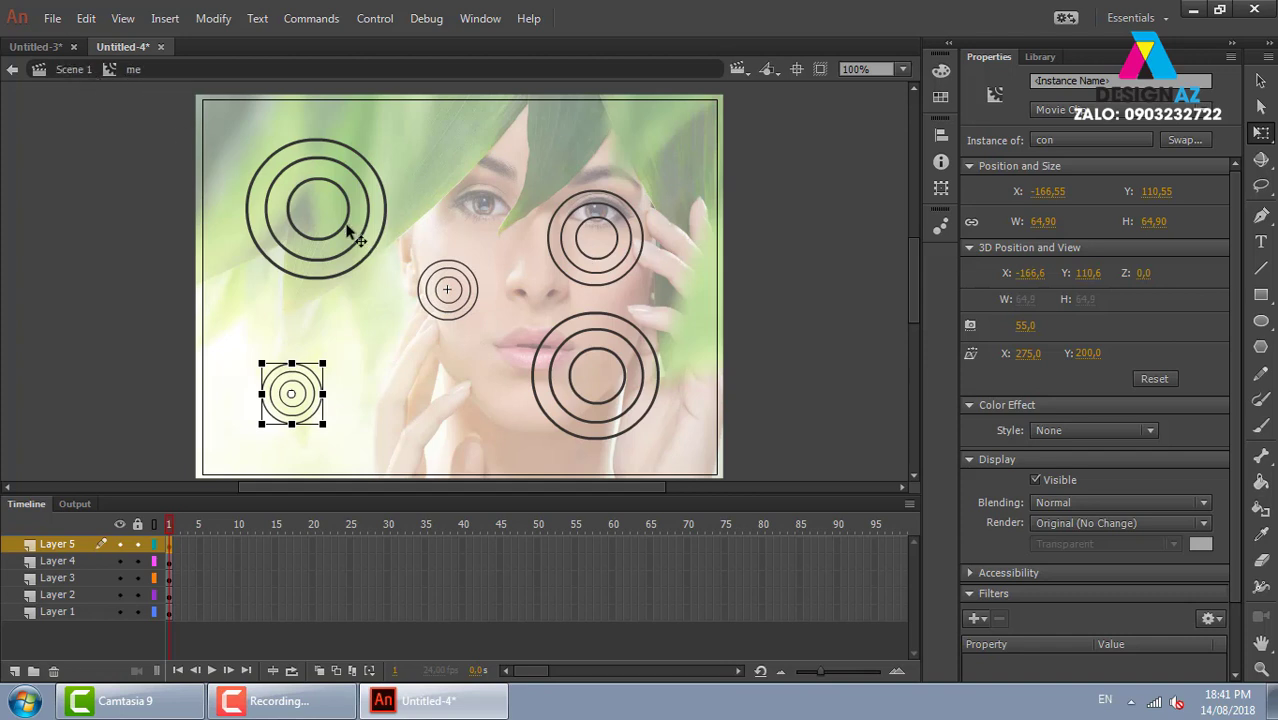
Step: On Scene 1, squash the me instance to about 119 px tall and test the SWF
left_click(66, 71)
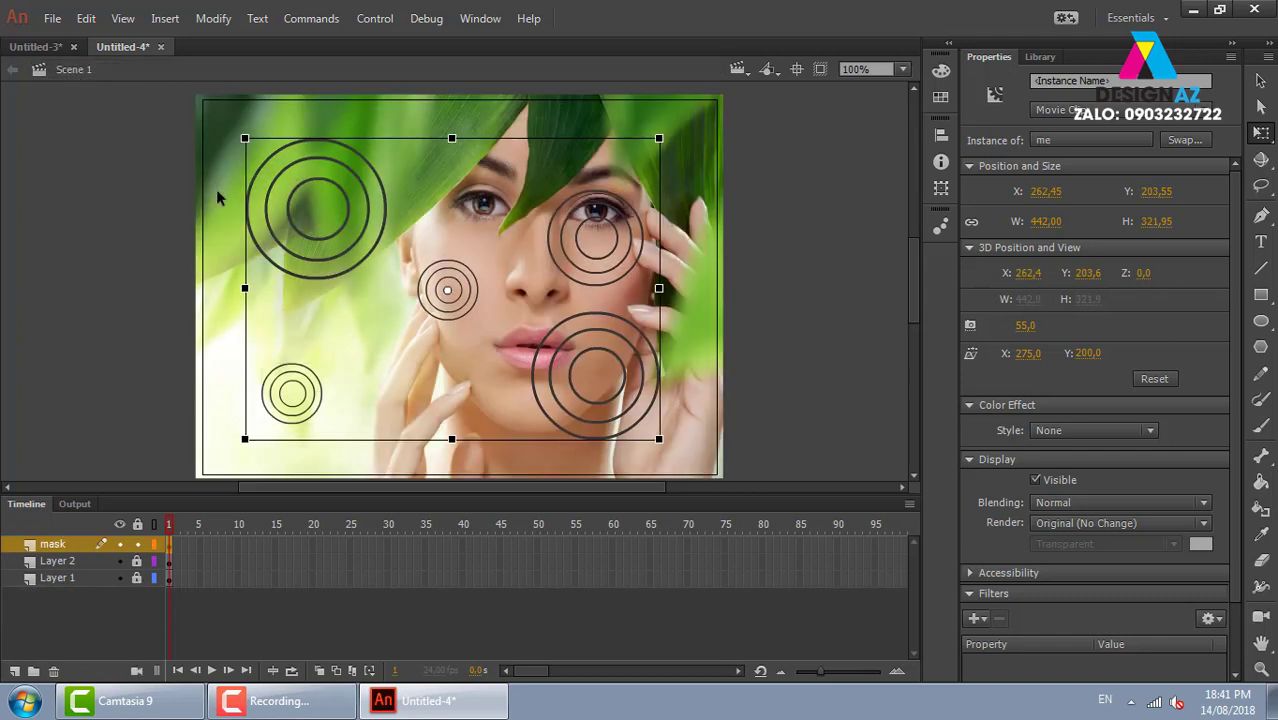
left_click_drag(453, 137, 452, 234)
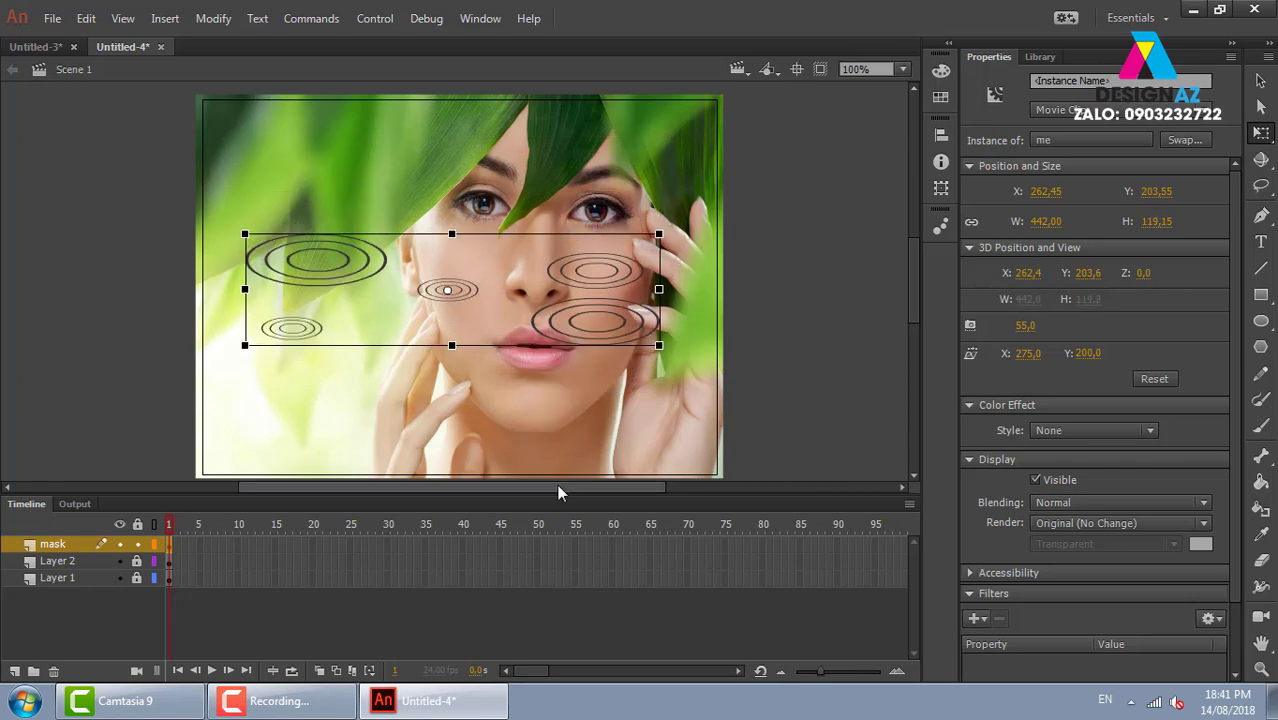
key("ctrl+Return")
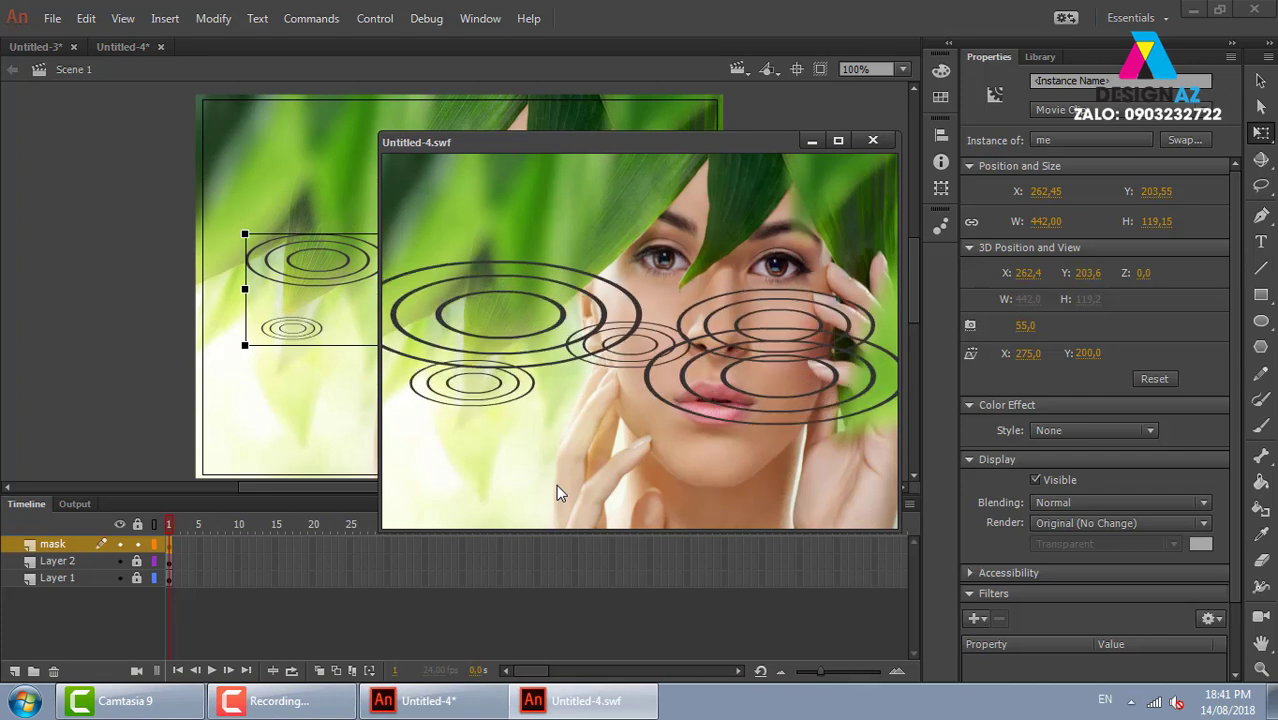
left_click(873, 140)
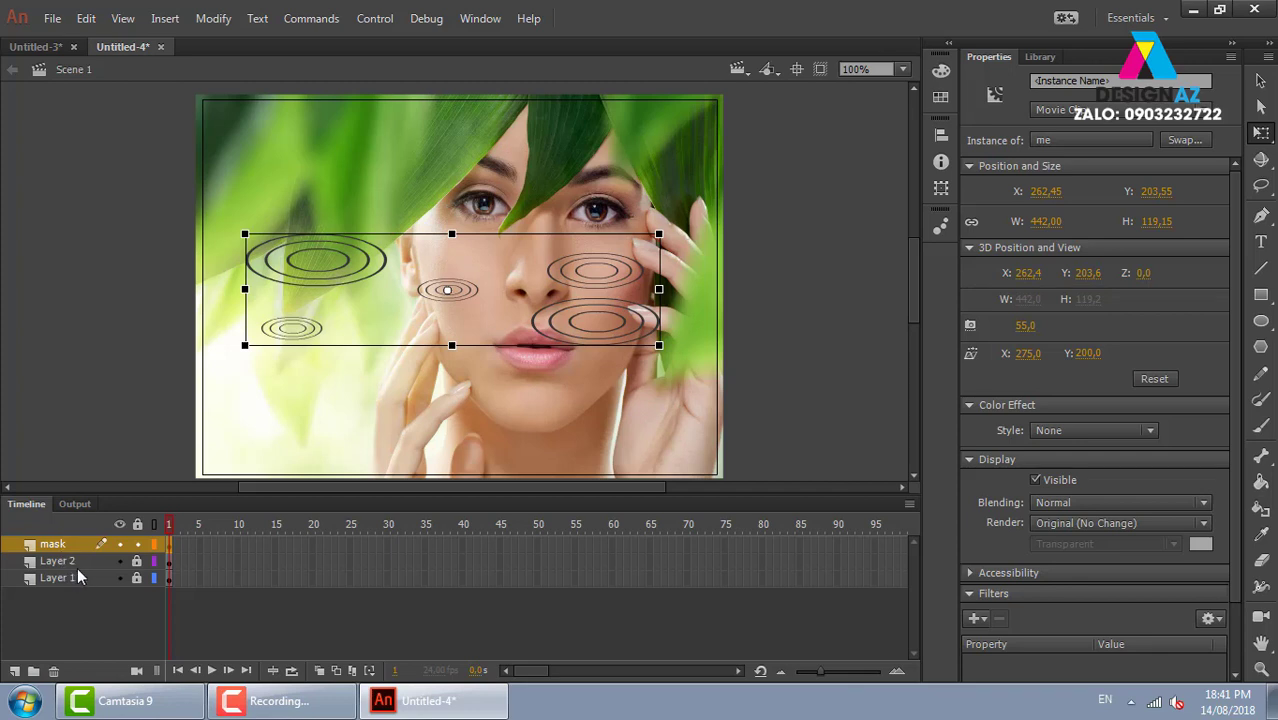
Step: Make the ring layer a mask over the Layer 2 portrait, test it, then unlock the mask layer
right_click(80, 545)
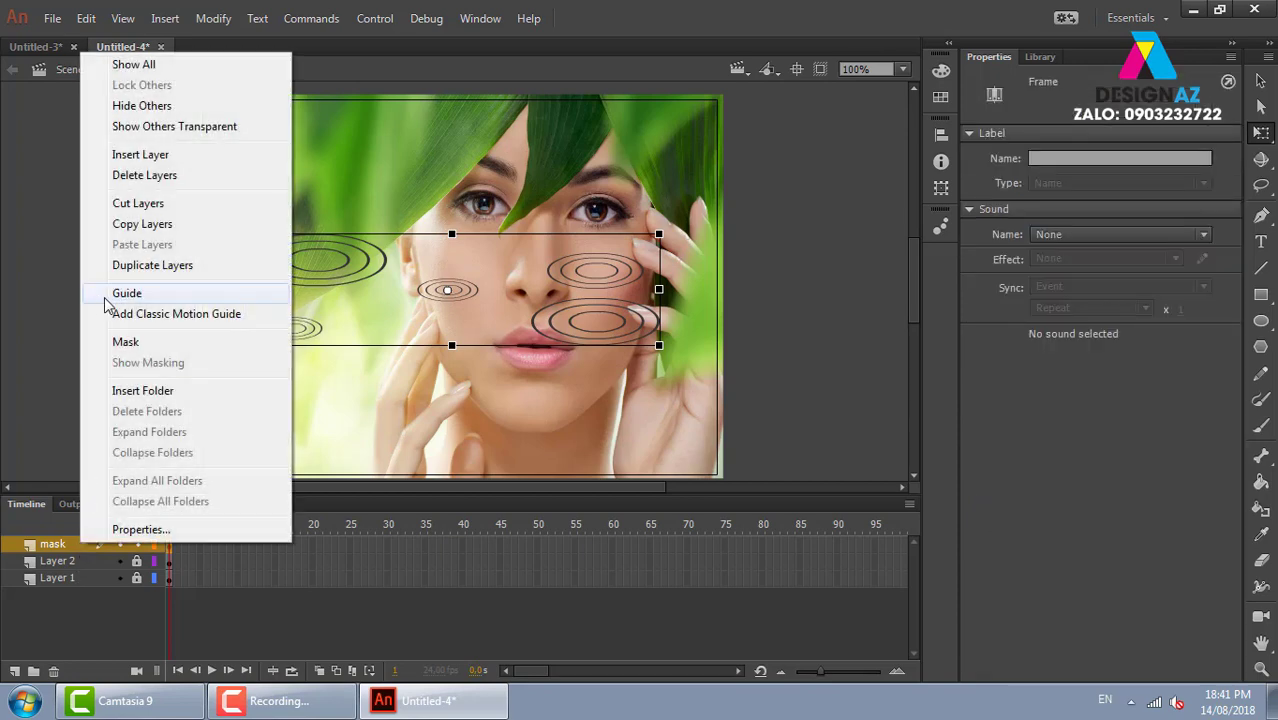
left_click(127, 343)
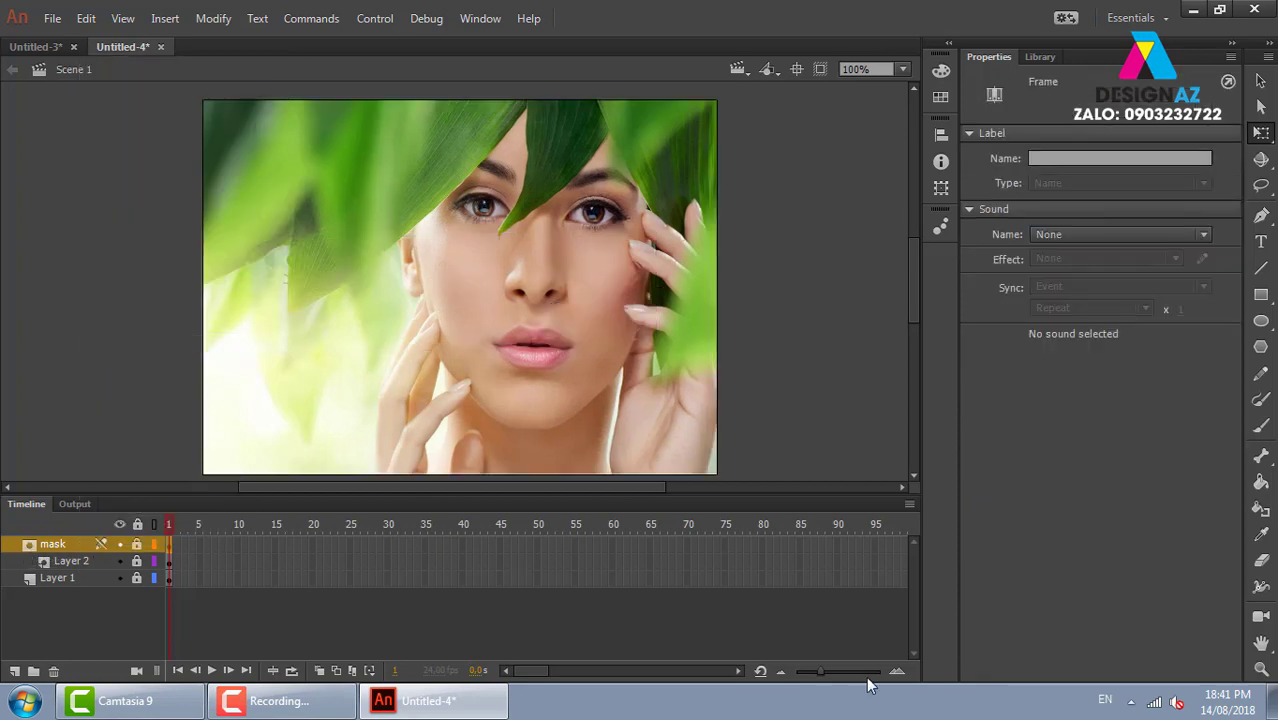
key("ctrl+Return")
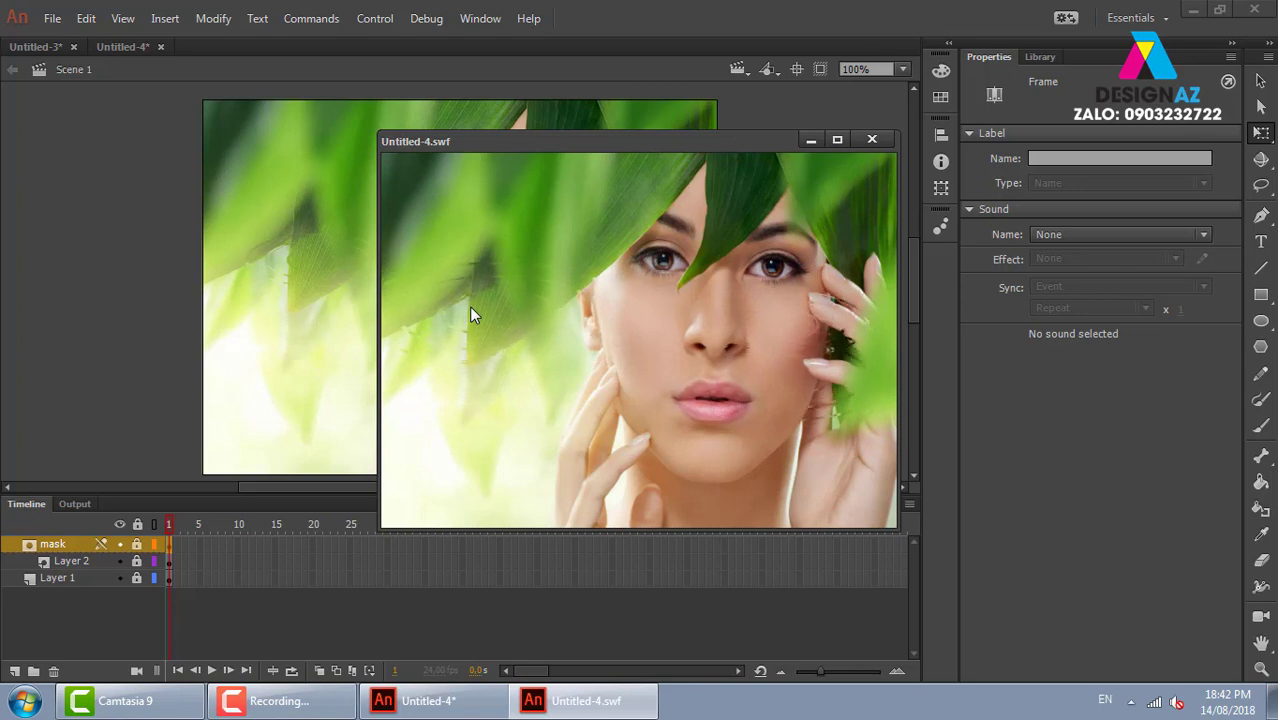
left_click(872, 139)
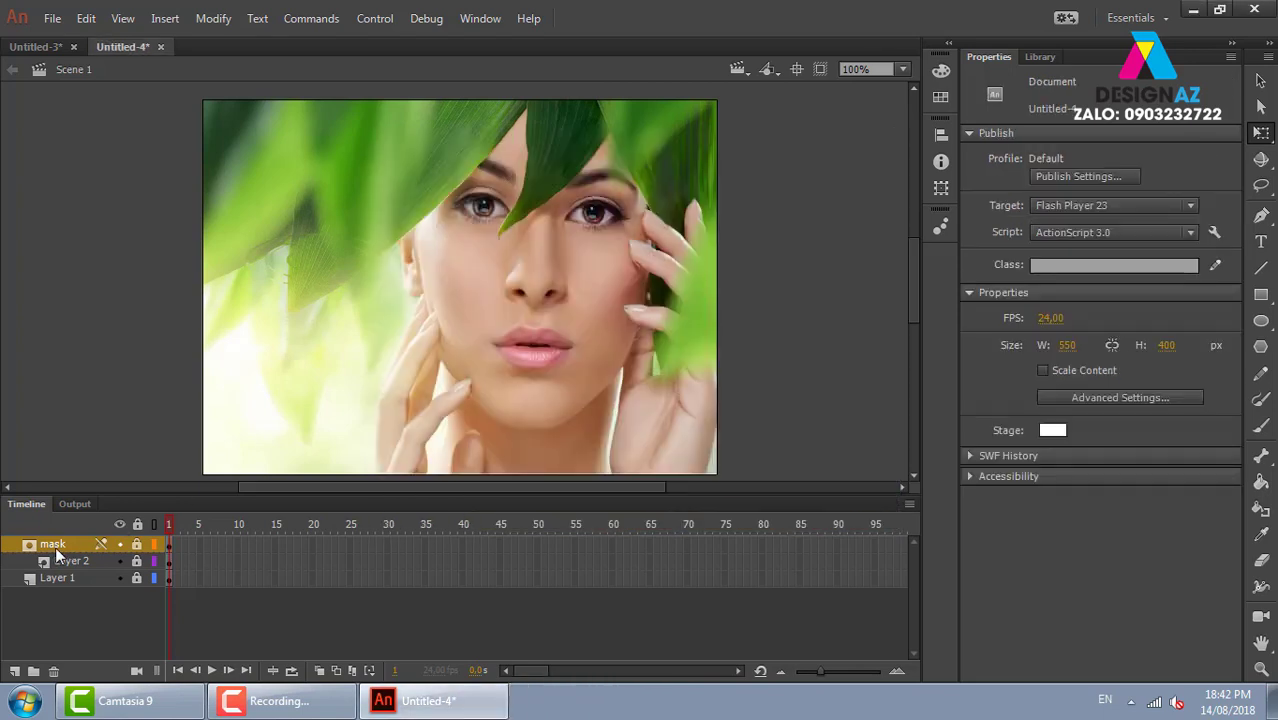
left_click(137, 544)
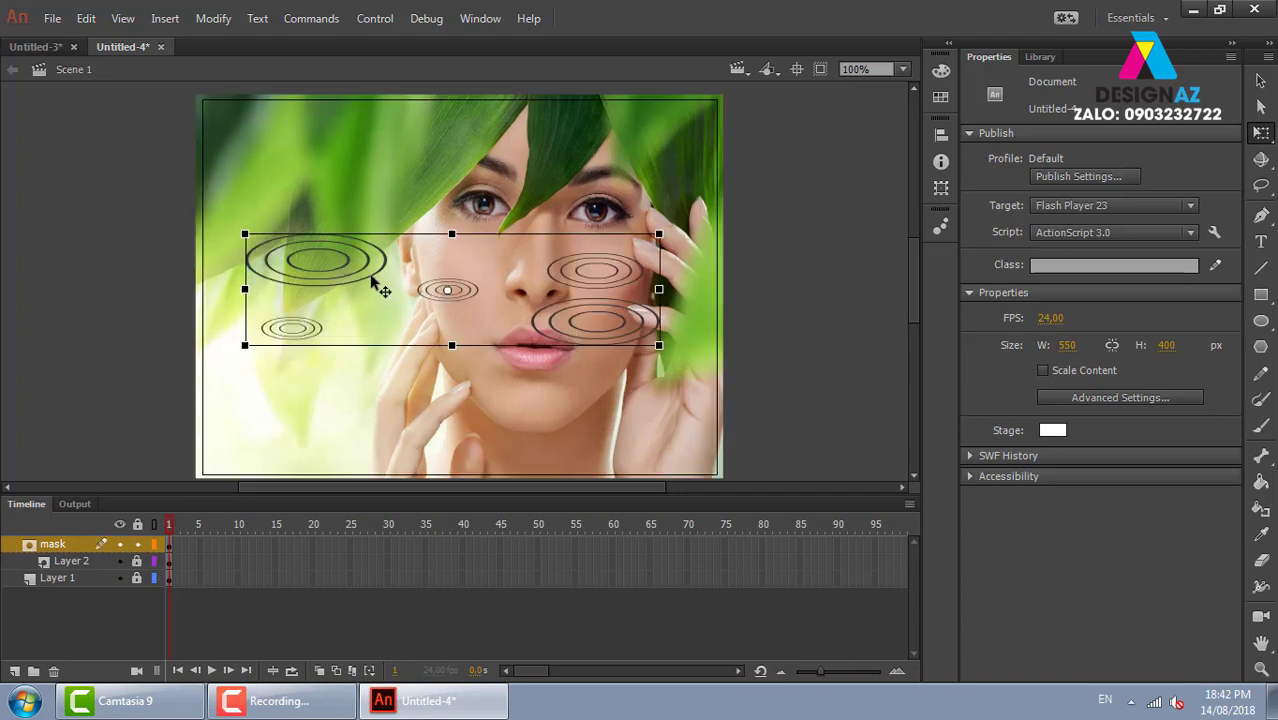
Step: Inside me, stagger the ring layers to start at frames 9, 18, 29 and 39
double_click(291, 328)
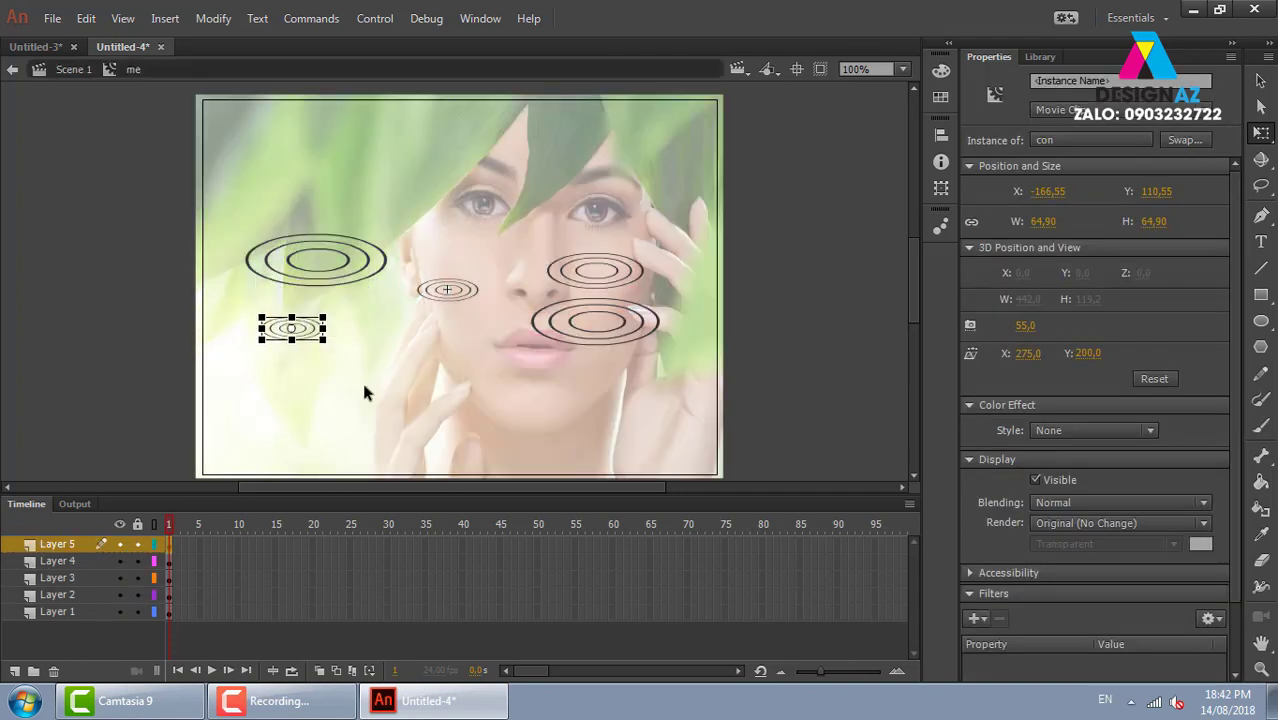
left_click(171, 596)
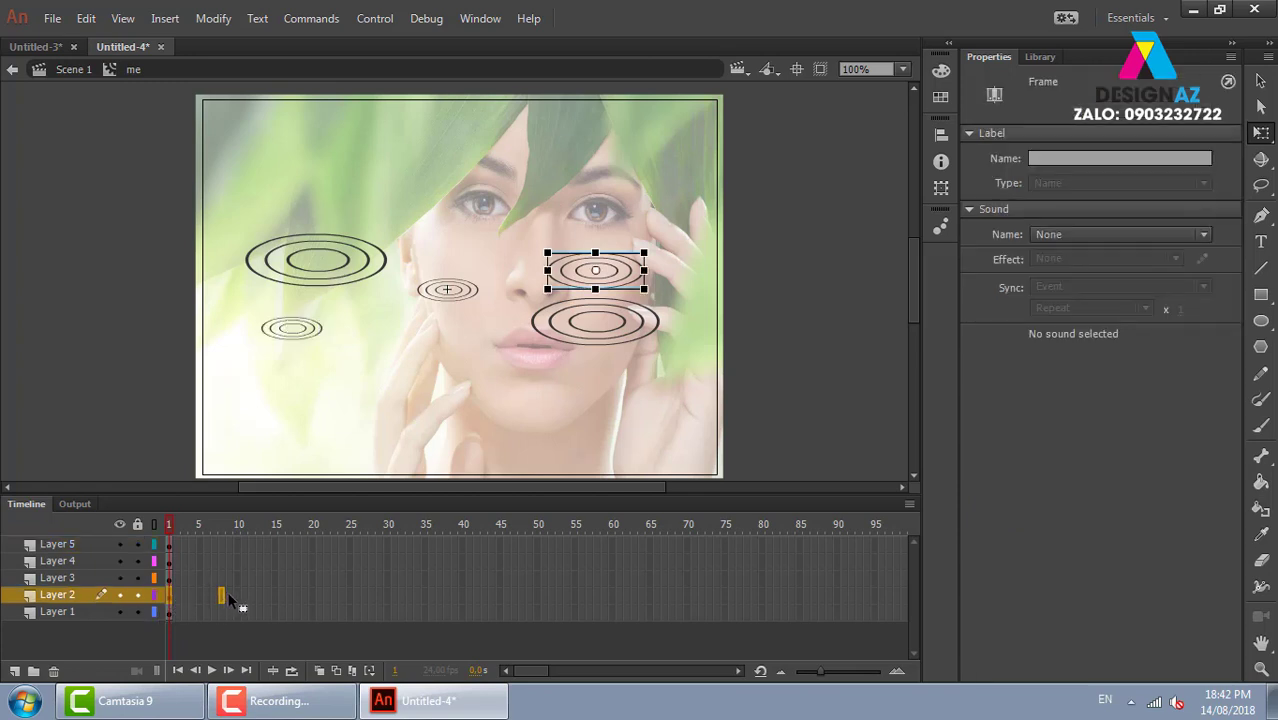
left_click_drag(229, 600, 229, 597)
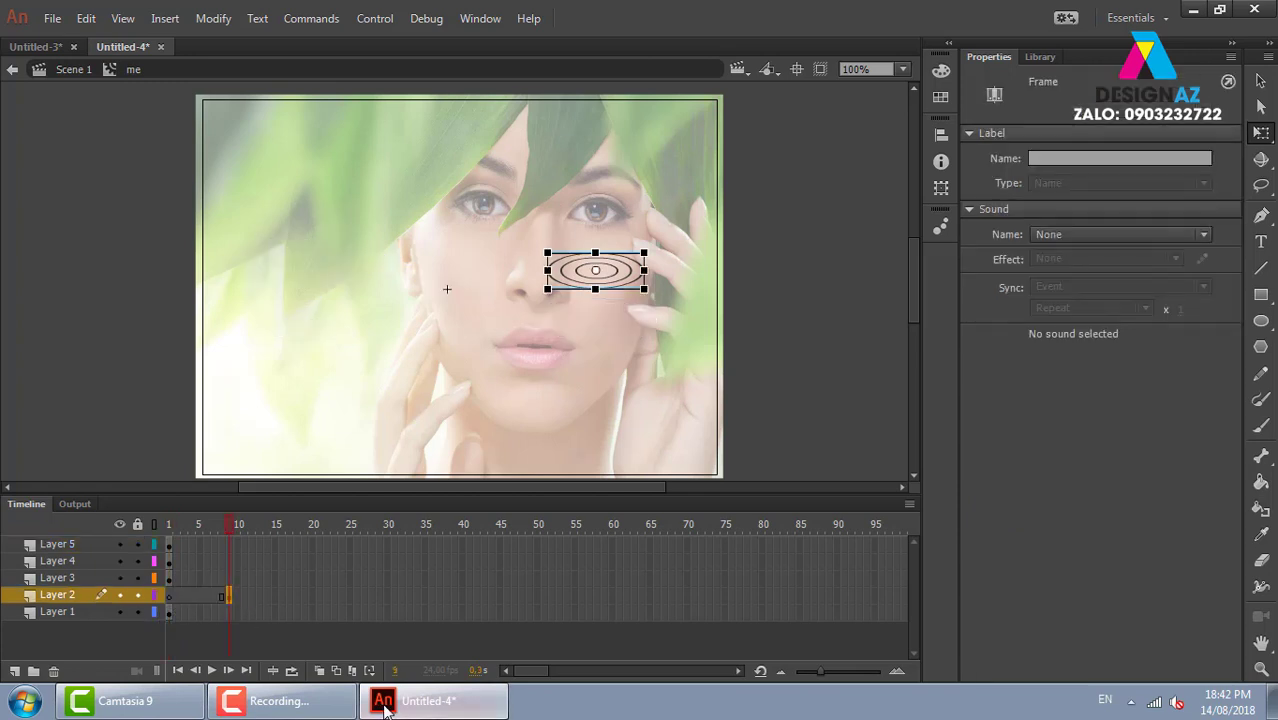
left_click(169, 579)
left_click_drag(169, 579, 296, 580)
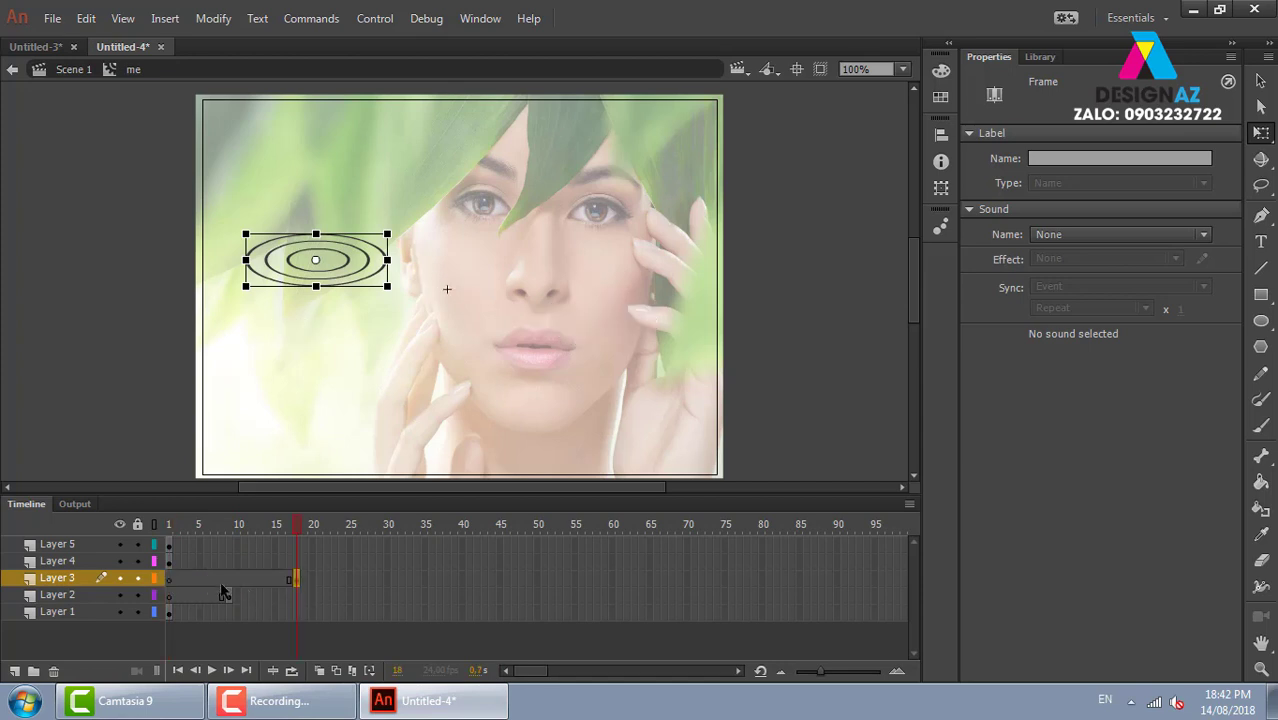
left_click(170, 562)
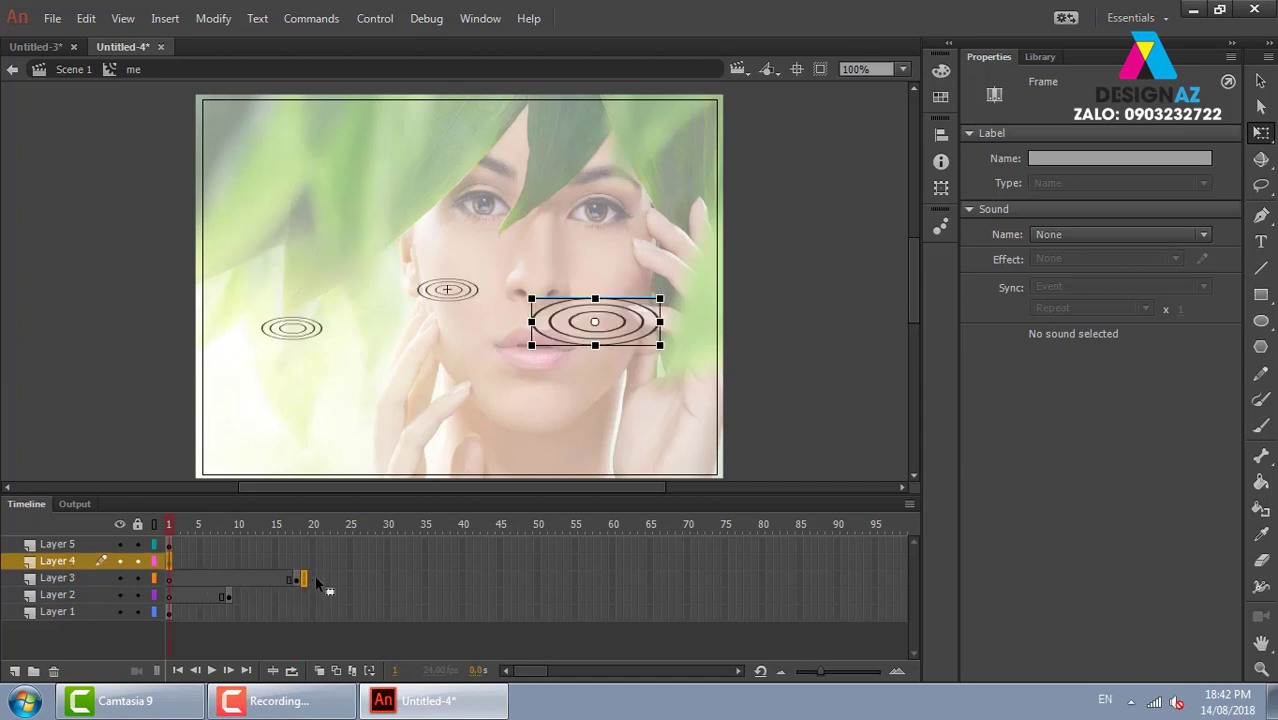
left_click_drag(357, 560, 380, 562)
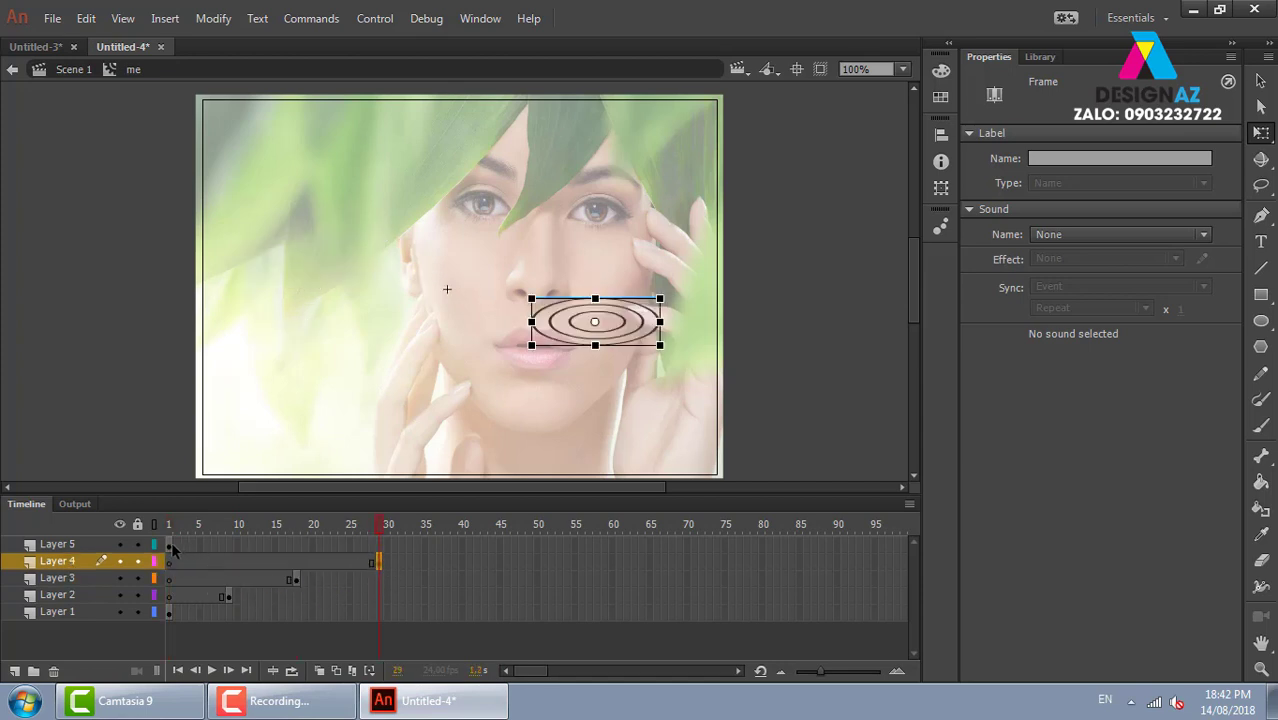
left_click(171, 545)
left_click_drag(171, 545, 452, 546)
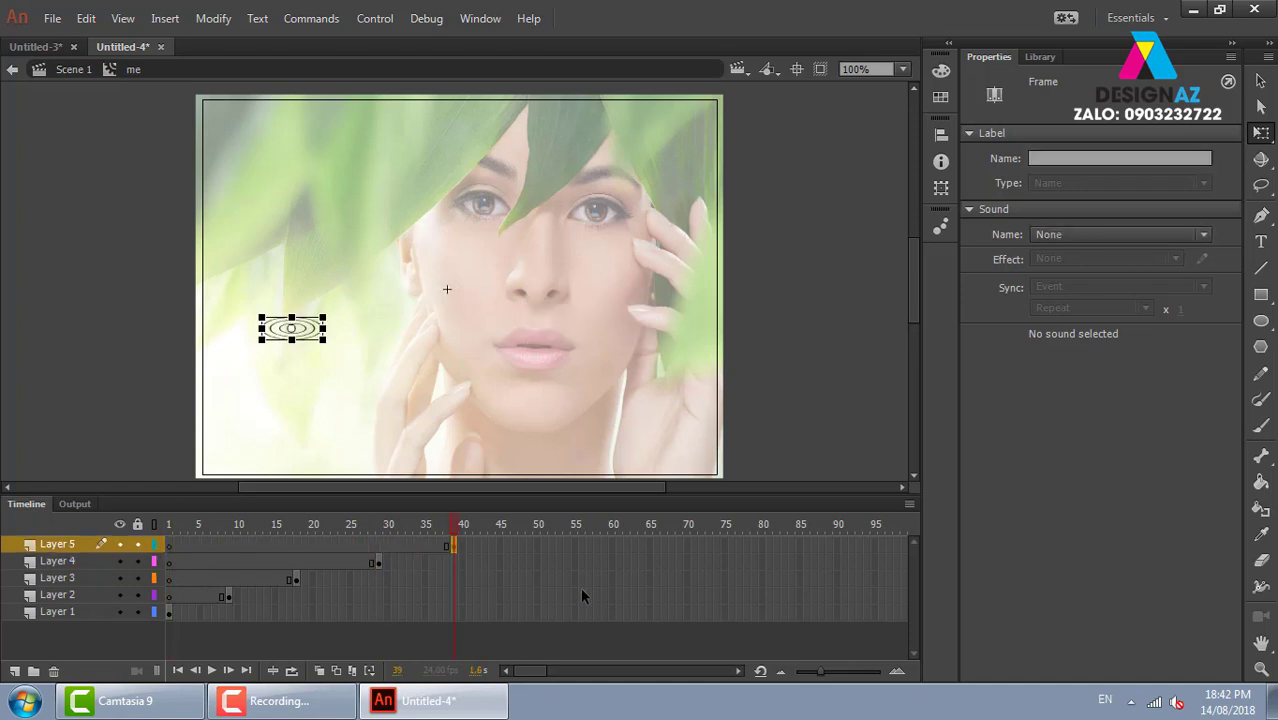
Step: Extend all five ring layers to frame 70 and preview the staggered animation
left_click_drag(685, 545, 685, 613)
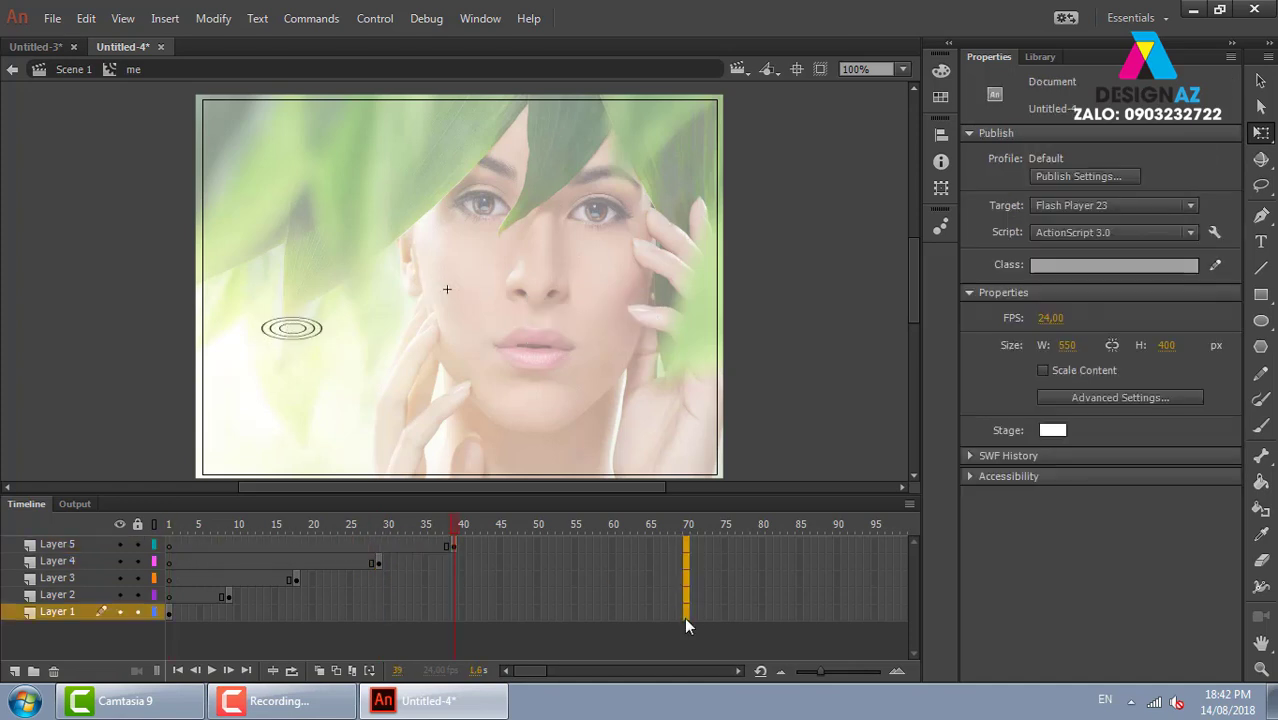
key("F5")
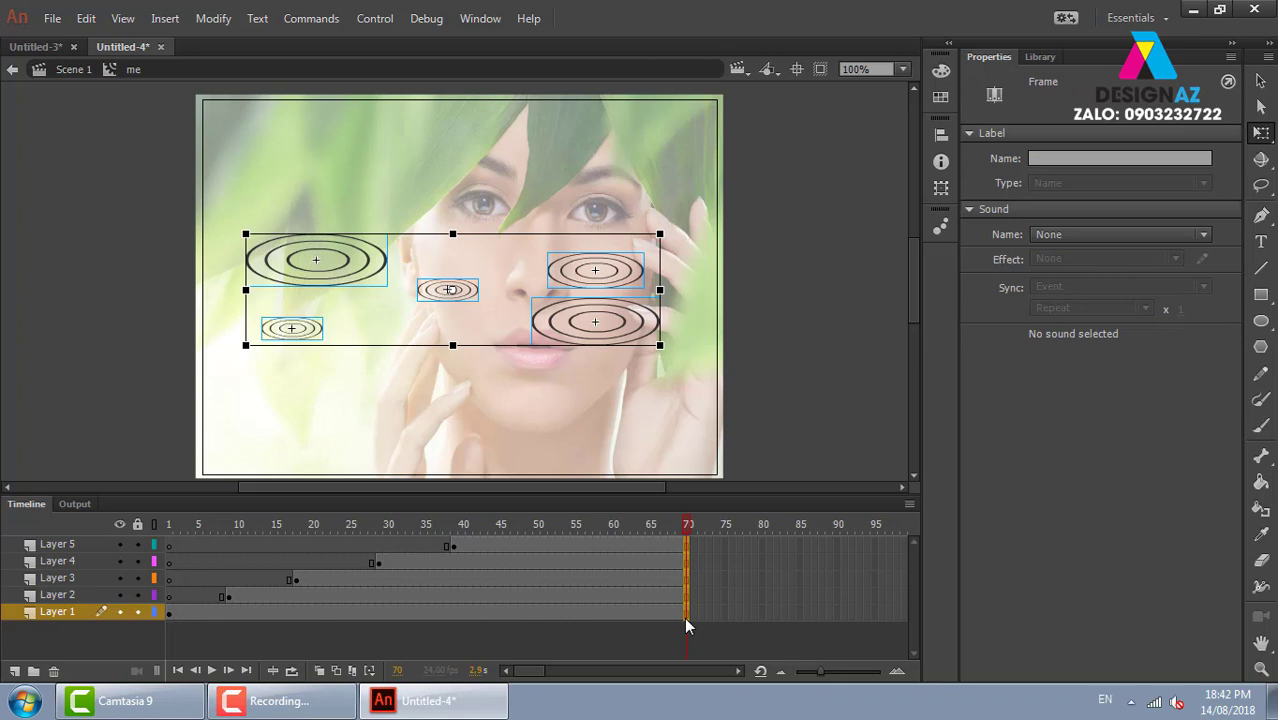
key("ctrl+Return")
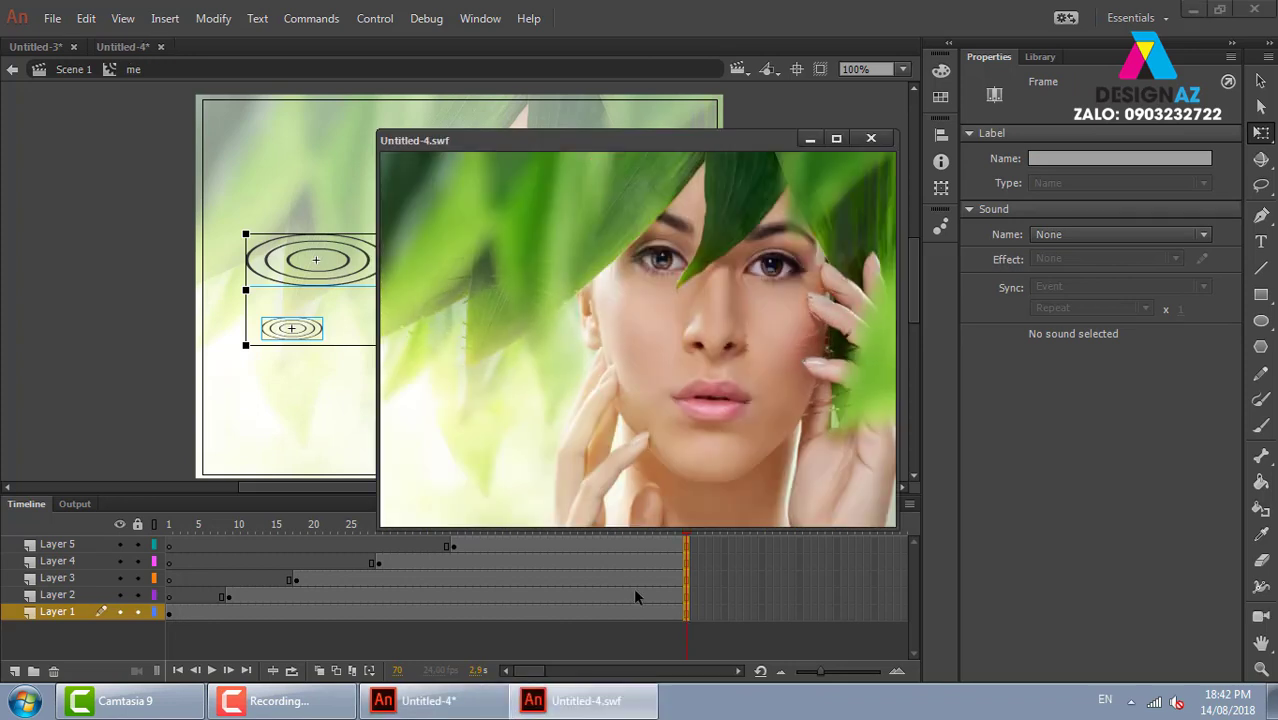
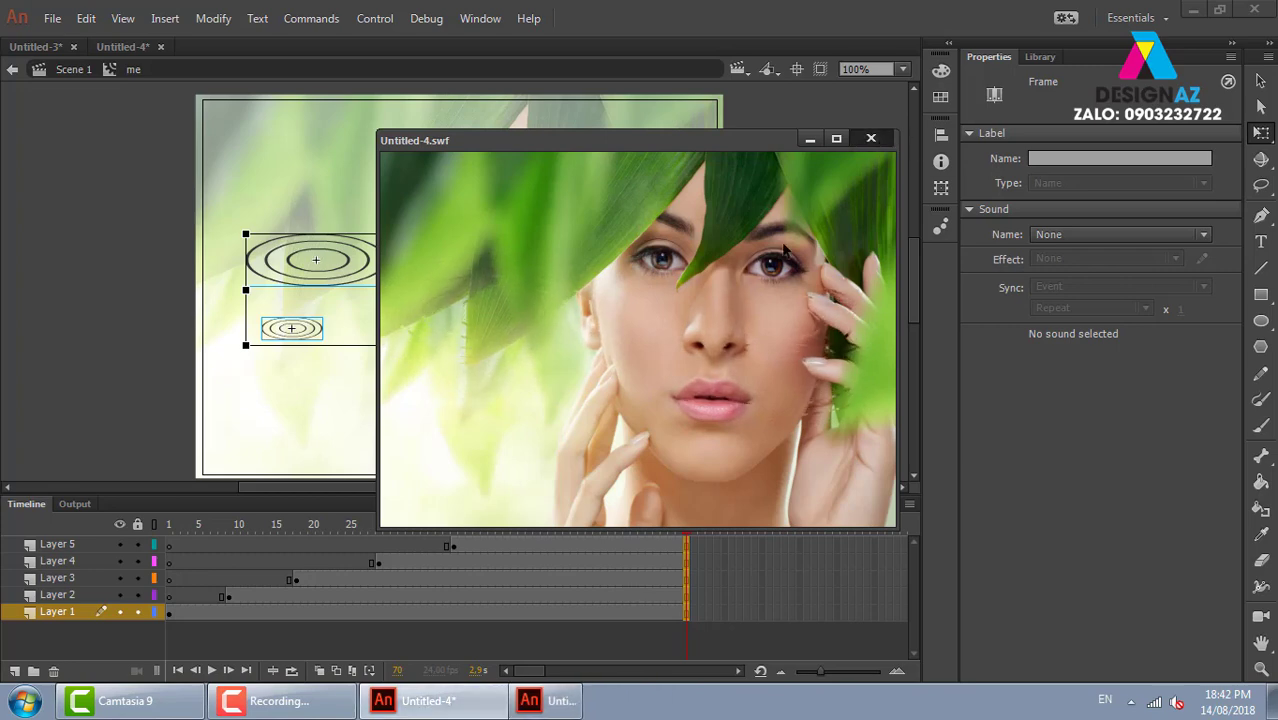
Step: Close the test movie and enter the con ring symbol for editing
key("ctrl+w")
left_click(826, 323)
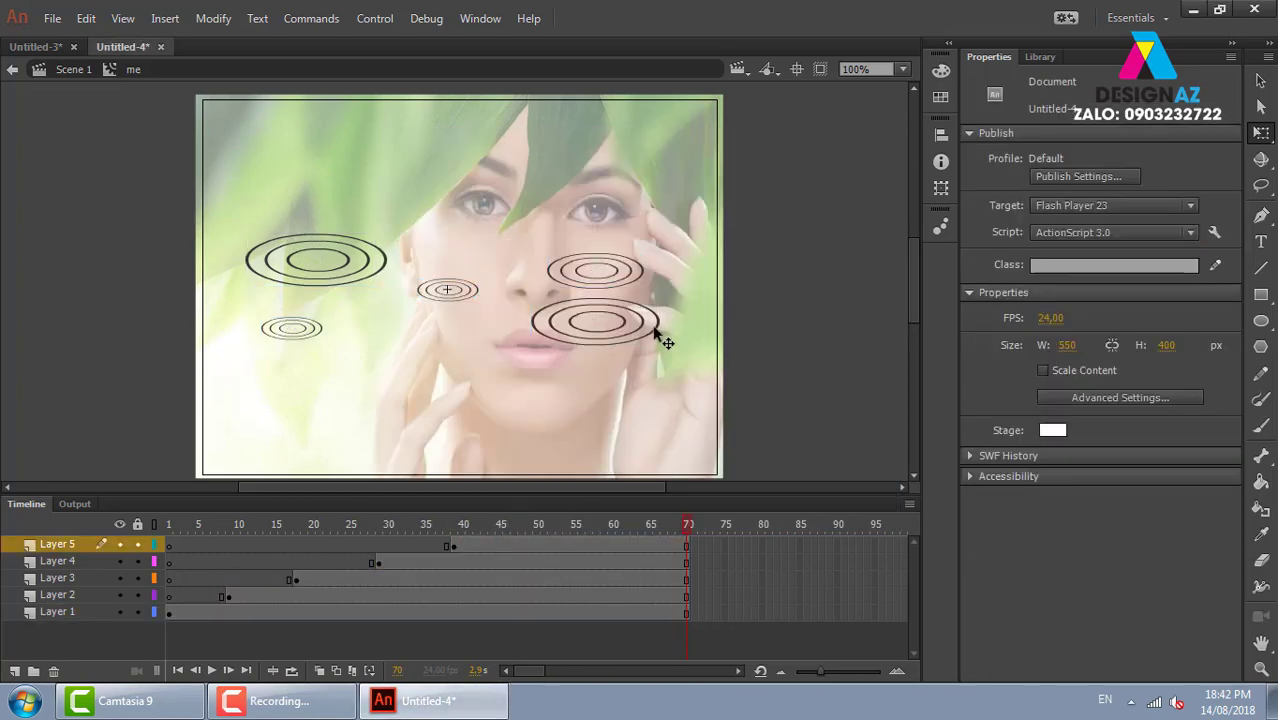
left_click(658, 336)
key("v")
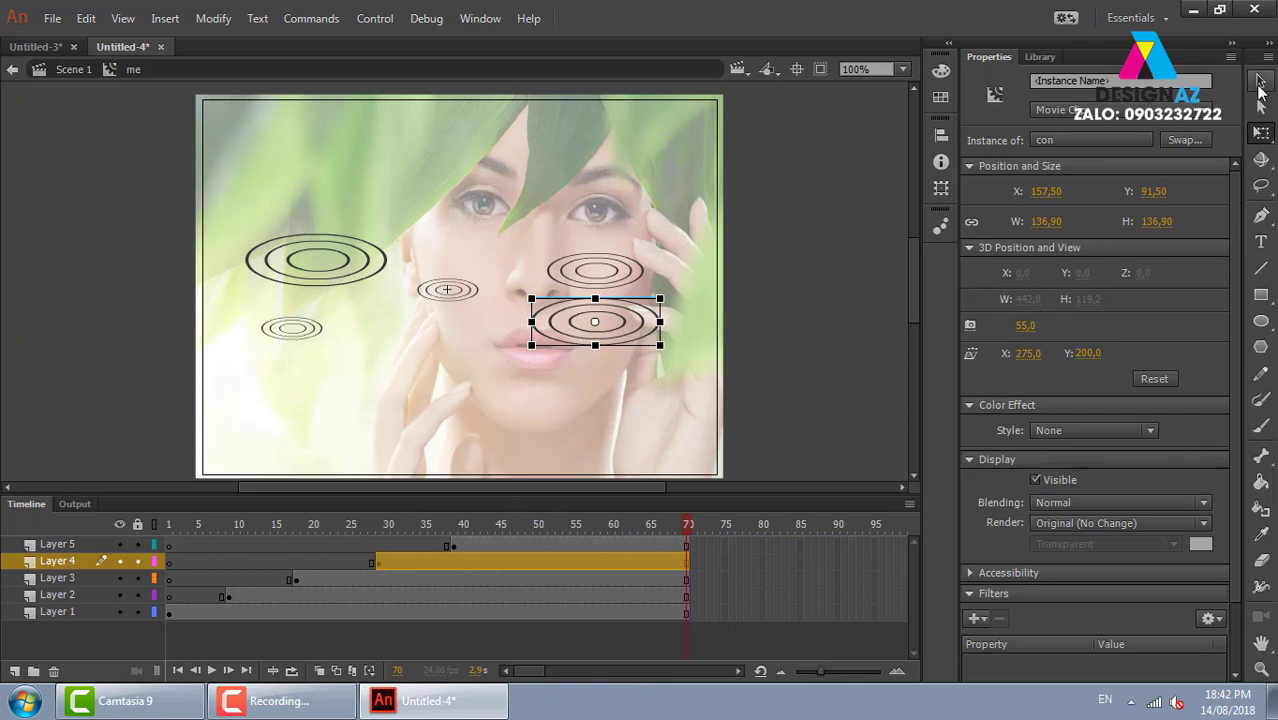
double_click(653, 334)
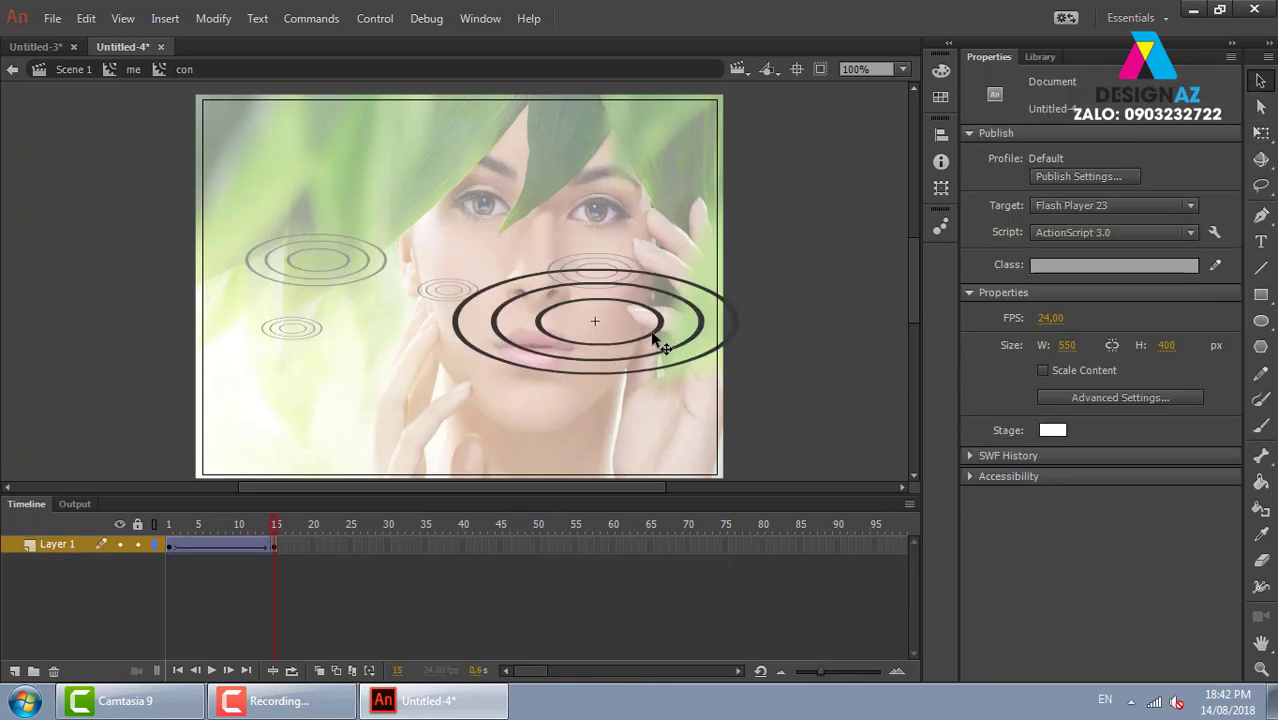
Step: Extend the ring animation's end keyframe to frame 80 and test the movie
left_click(276, 546)
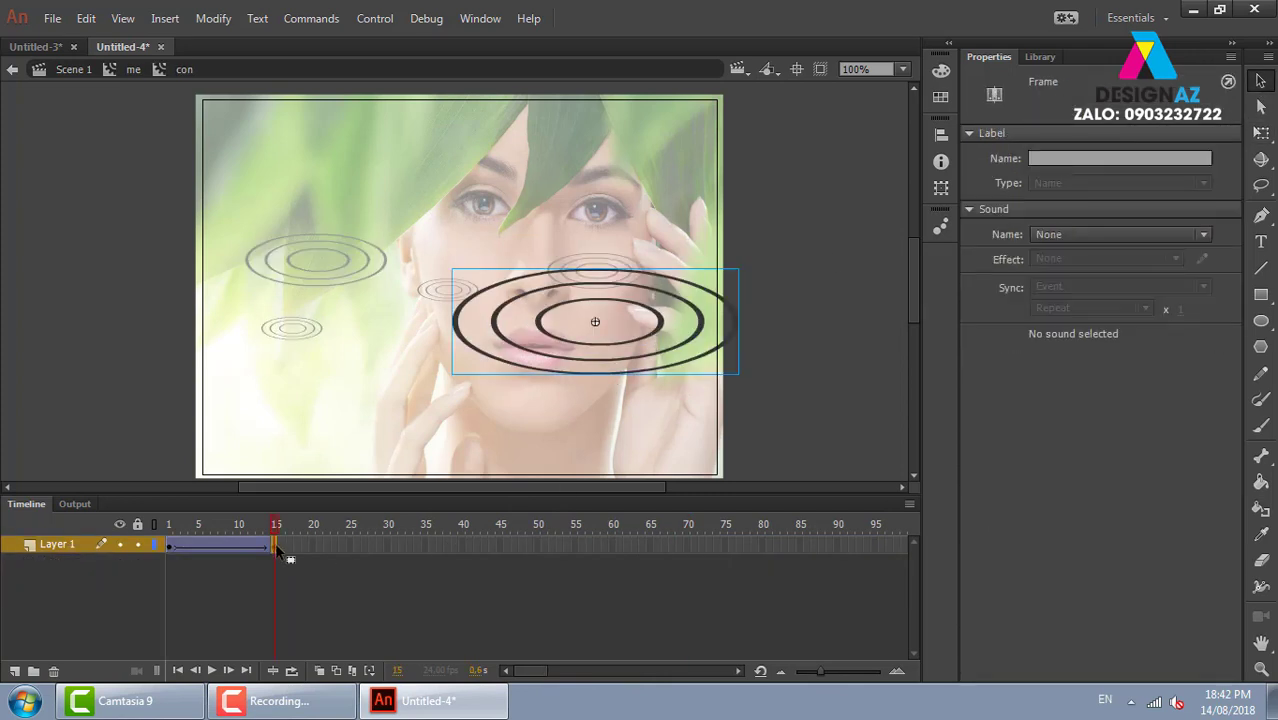
left_click_drag(458, 547, 760, 546)
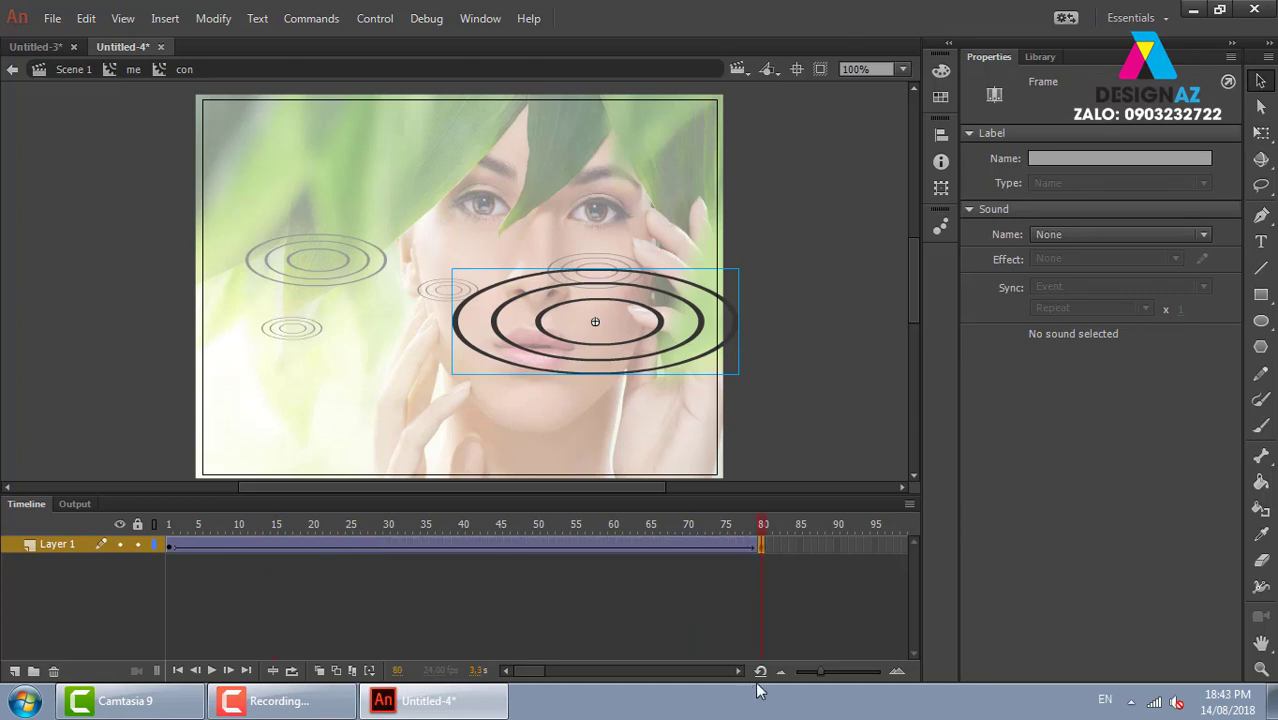
key("ctrl+Return")
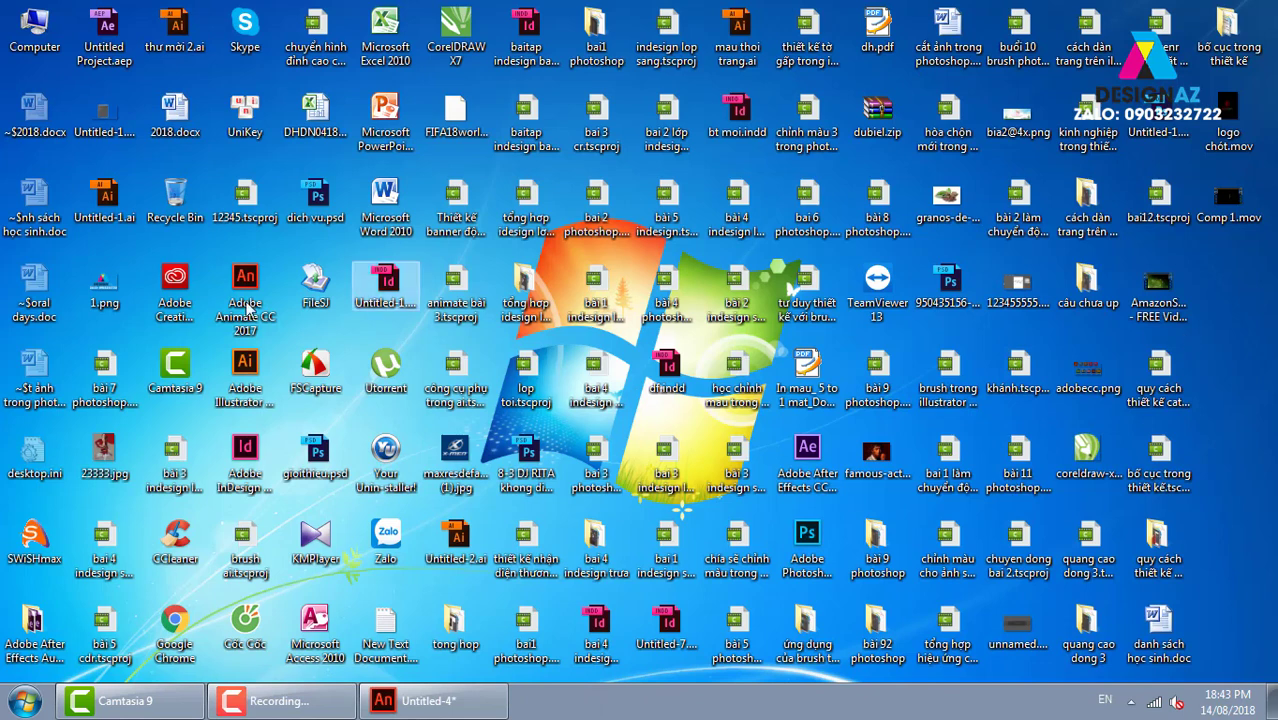
Step: Launch the Cốc Cốc browser, then return to Untitled-4 and deselect the ring
left_click(257, 637)
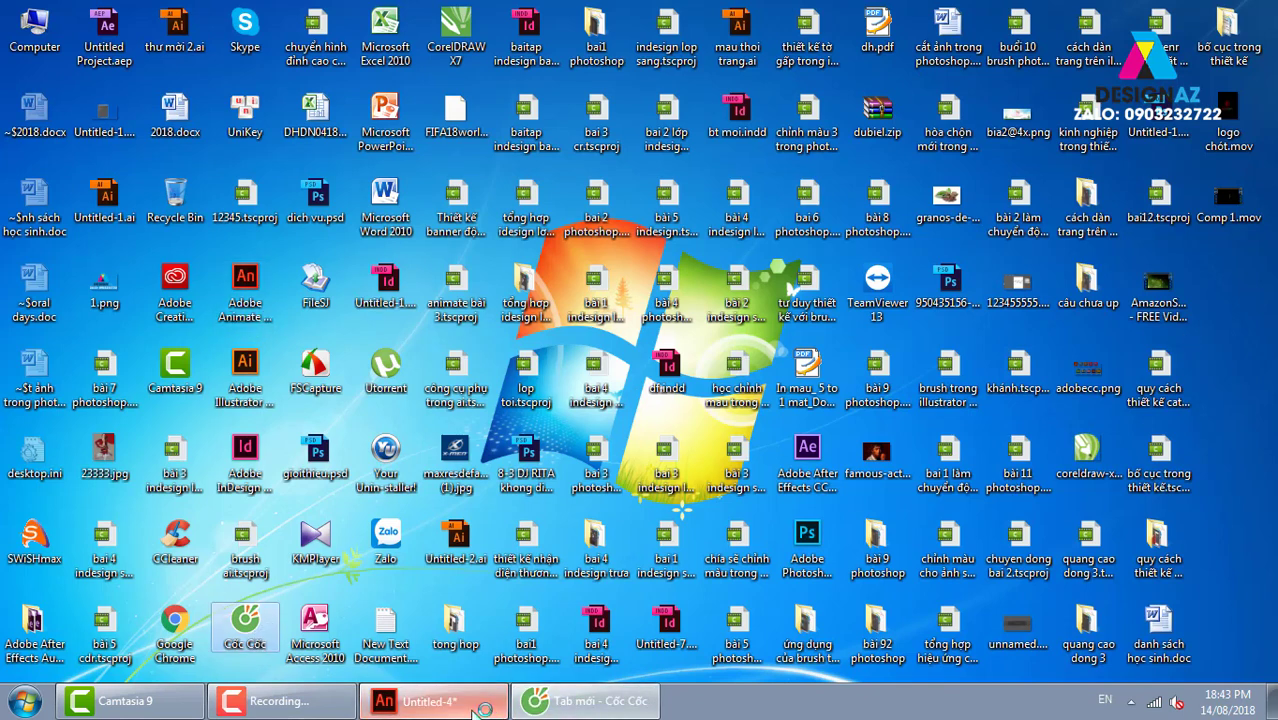
left_click(478, 706)
left_click(107, 229)
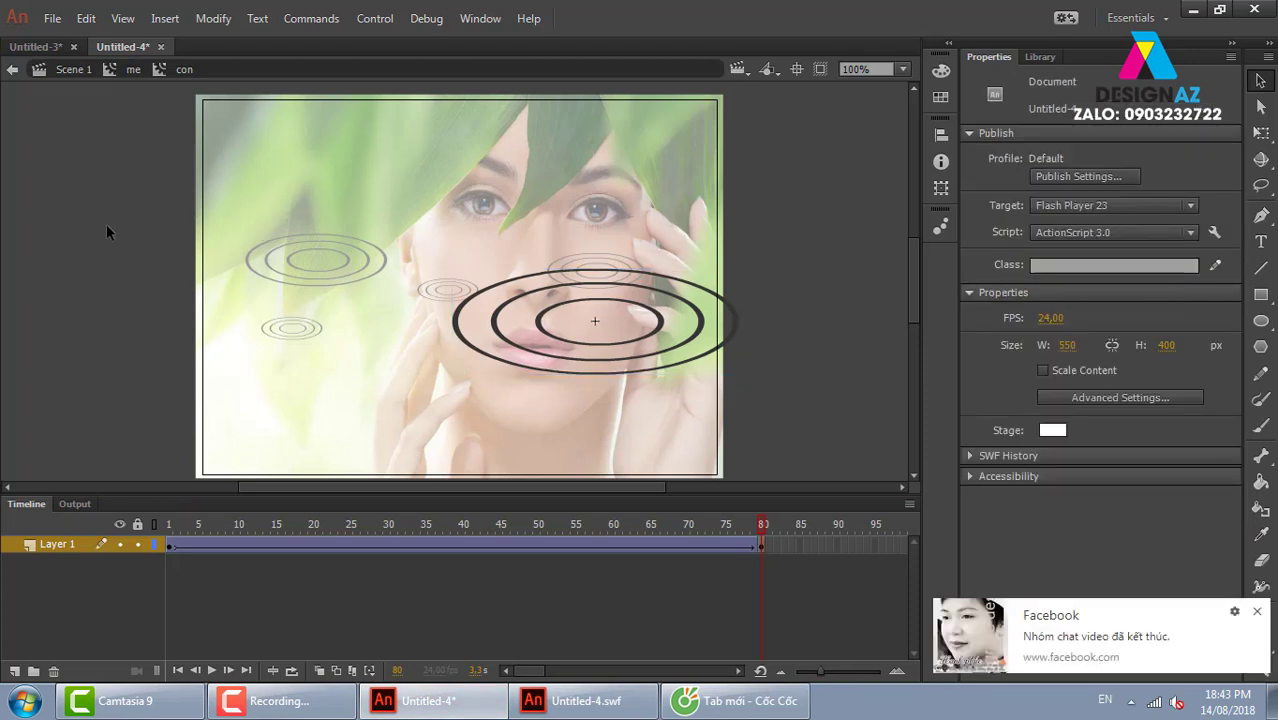
Step: Dismiss the notification and create a new ActionScript 3.0 document
left_click(1259, 613)
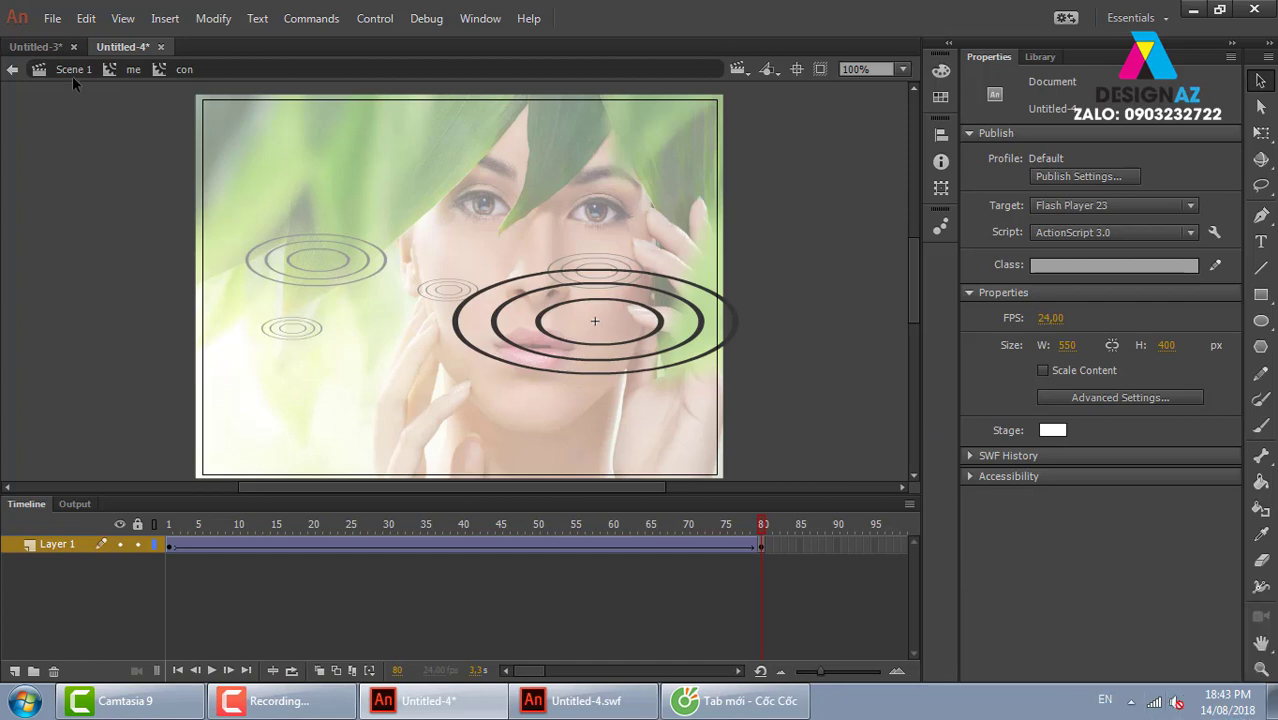
left_click(55, 20)
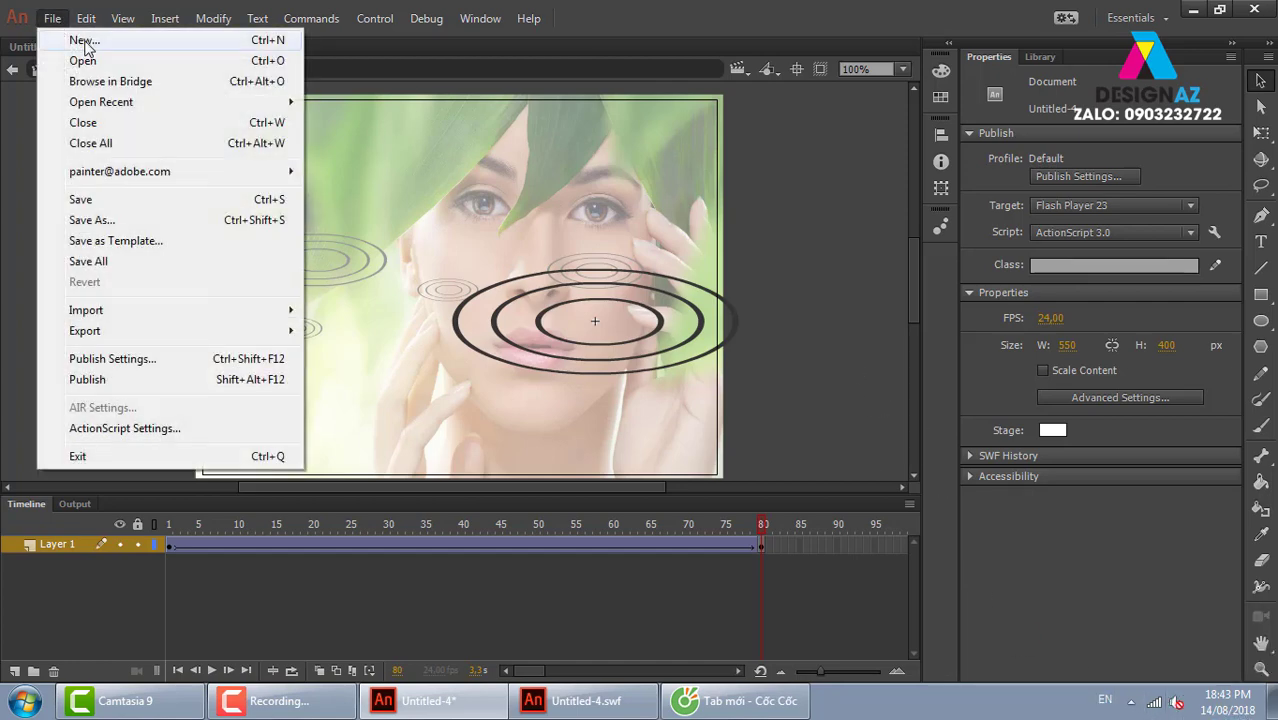
left_click(85, 42)
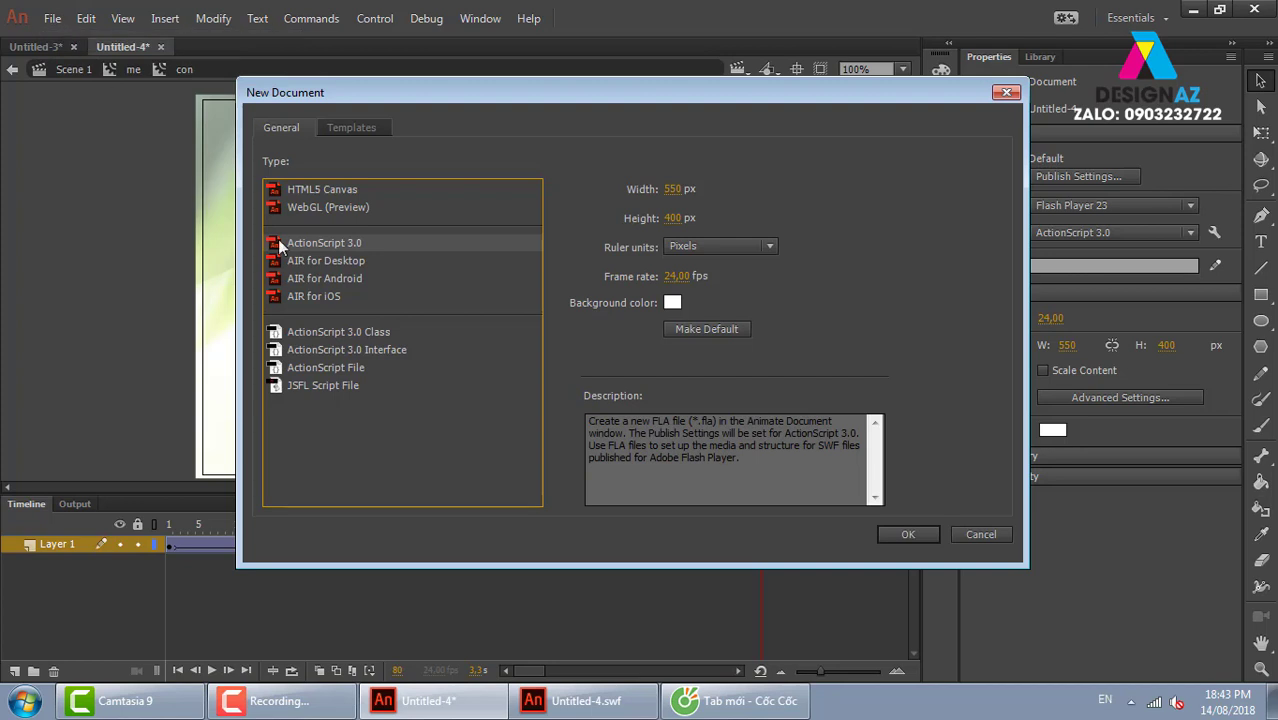
left_click(920, 538)
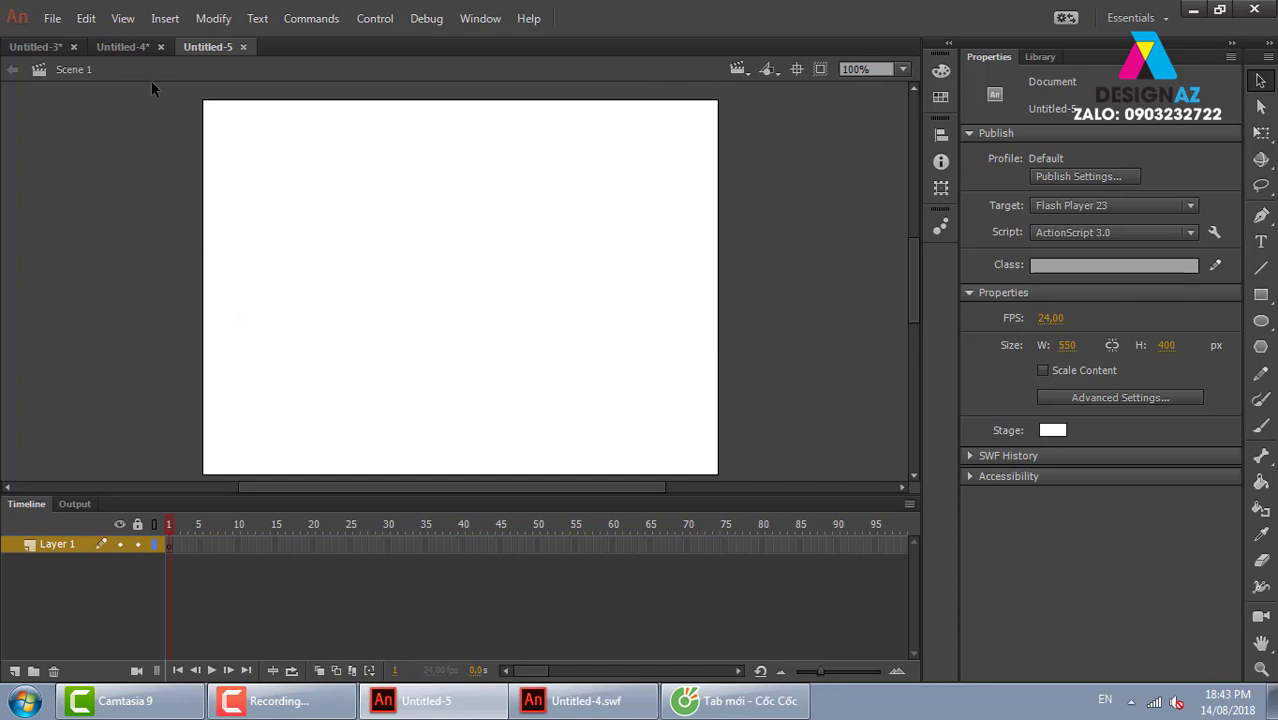
Step: Import shutterstock_137961353.jpg into the library
left_click(53, 19)
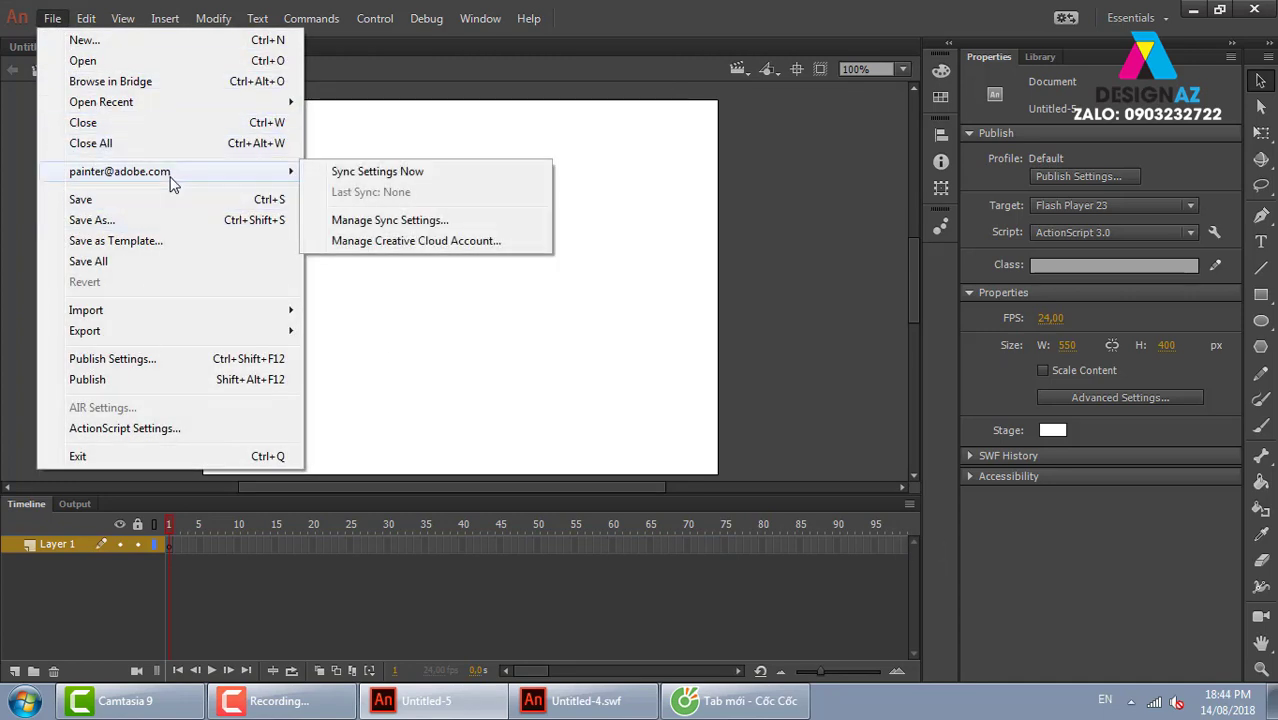
mouse_move(86, 310)
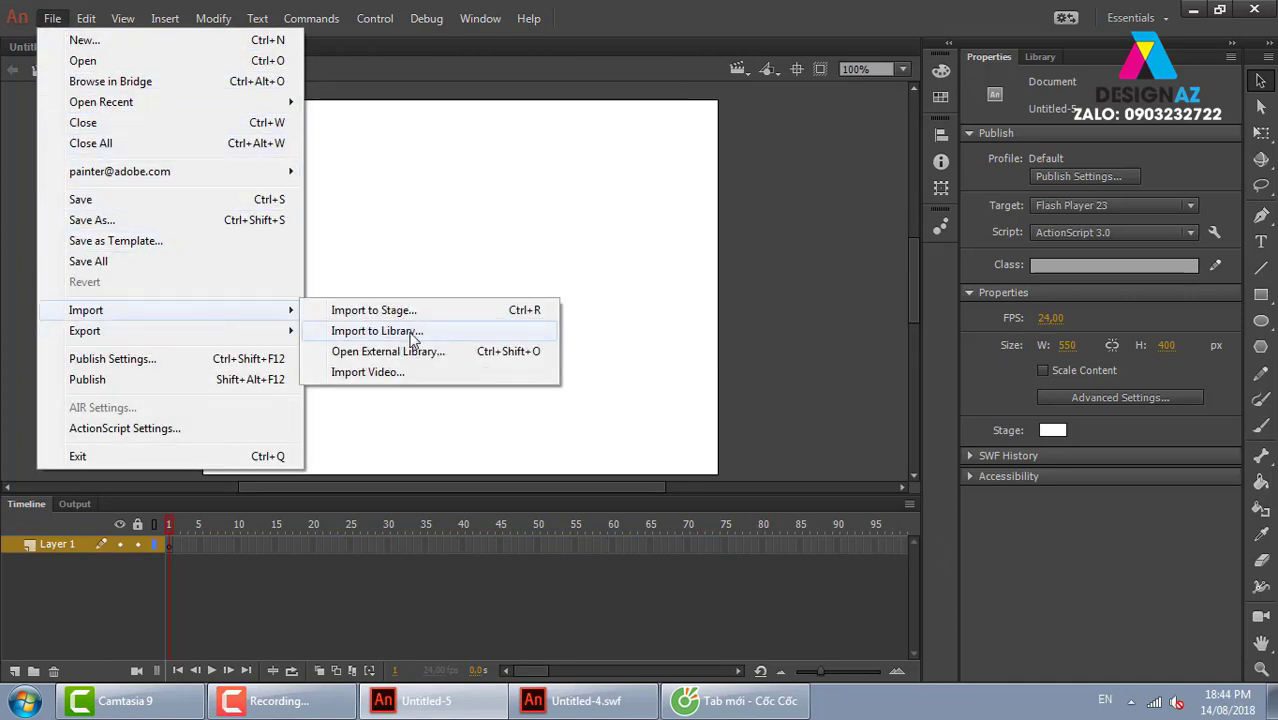
left_click(376, 331)
mouse_move(623, 118)
left_mouse_down()
mouse_move(644, 242)
mouse_move(631, 334)
left_mouse_up()
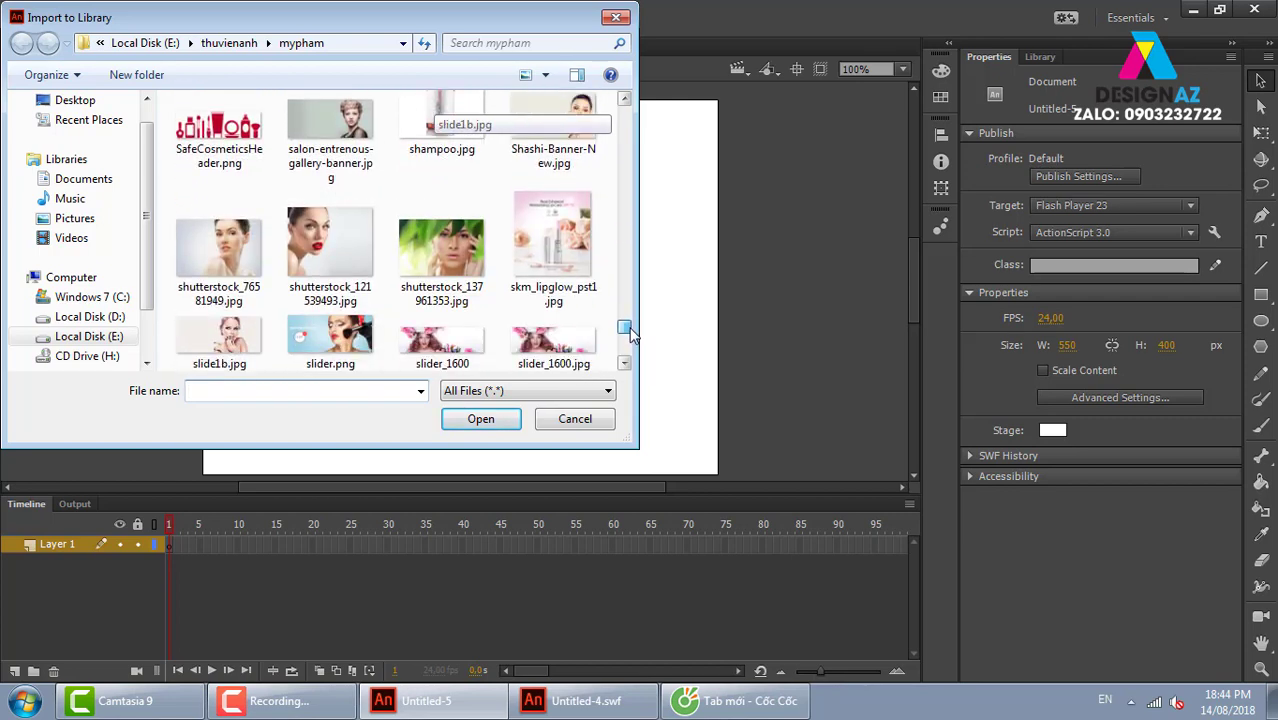
double_click(441, 248)
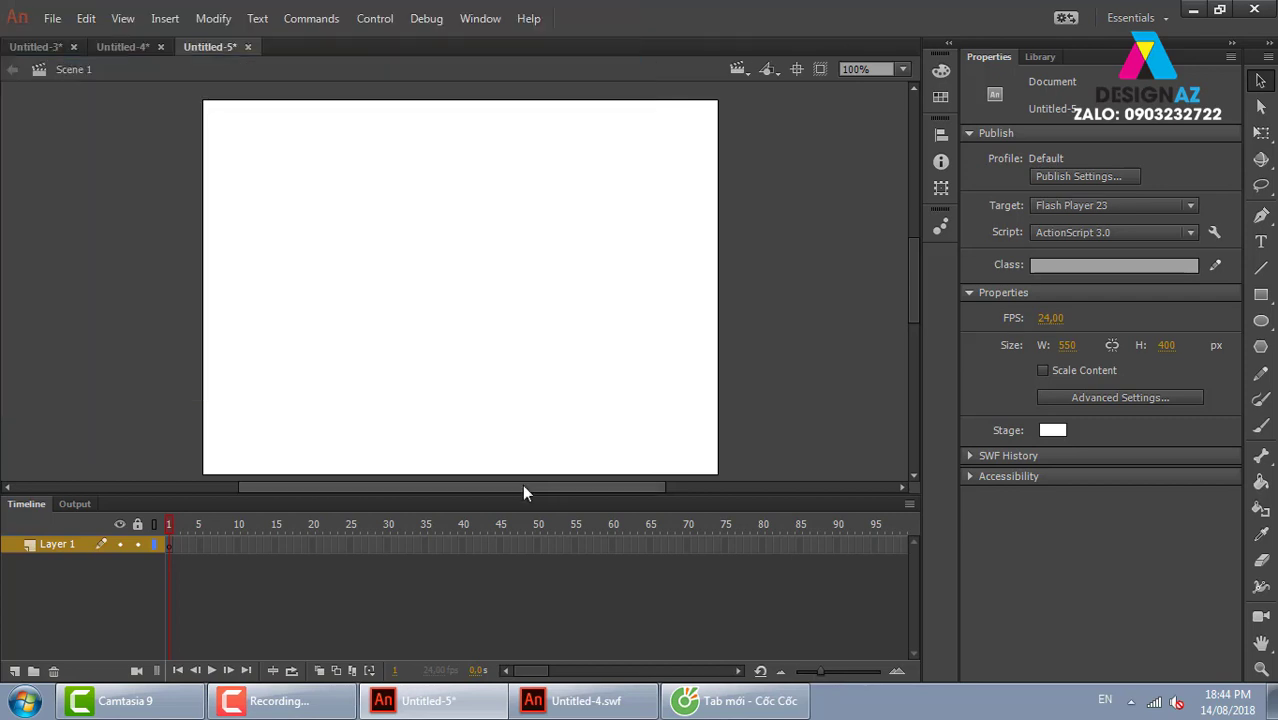
Step: Place the photo on the stage, match its width and height, and align it to the stage
left_click(1041, 58)
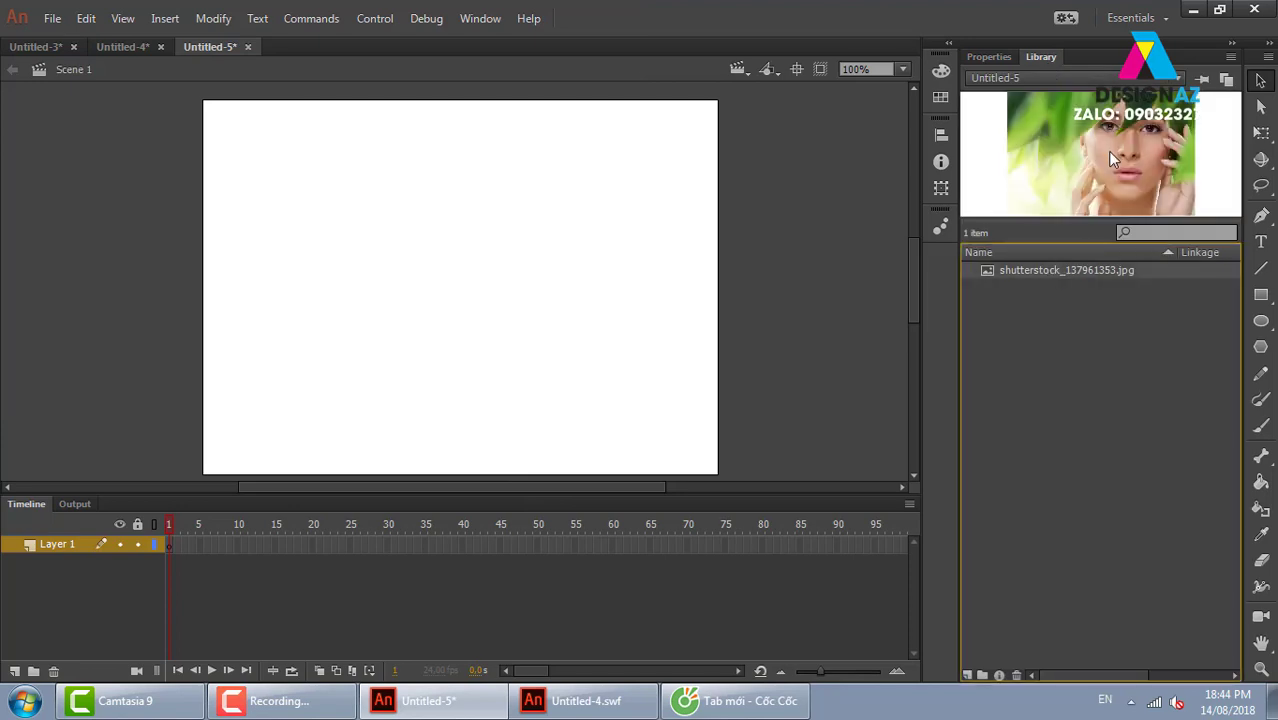
left_click_drag(1110, 152, 357, 266)
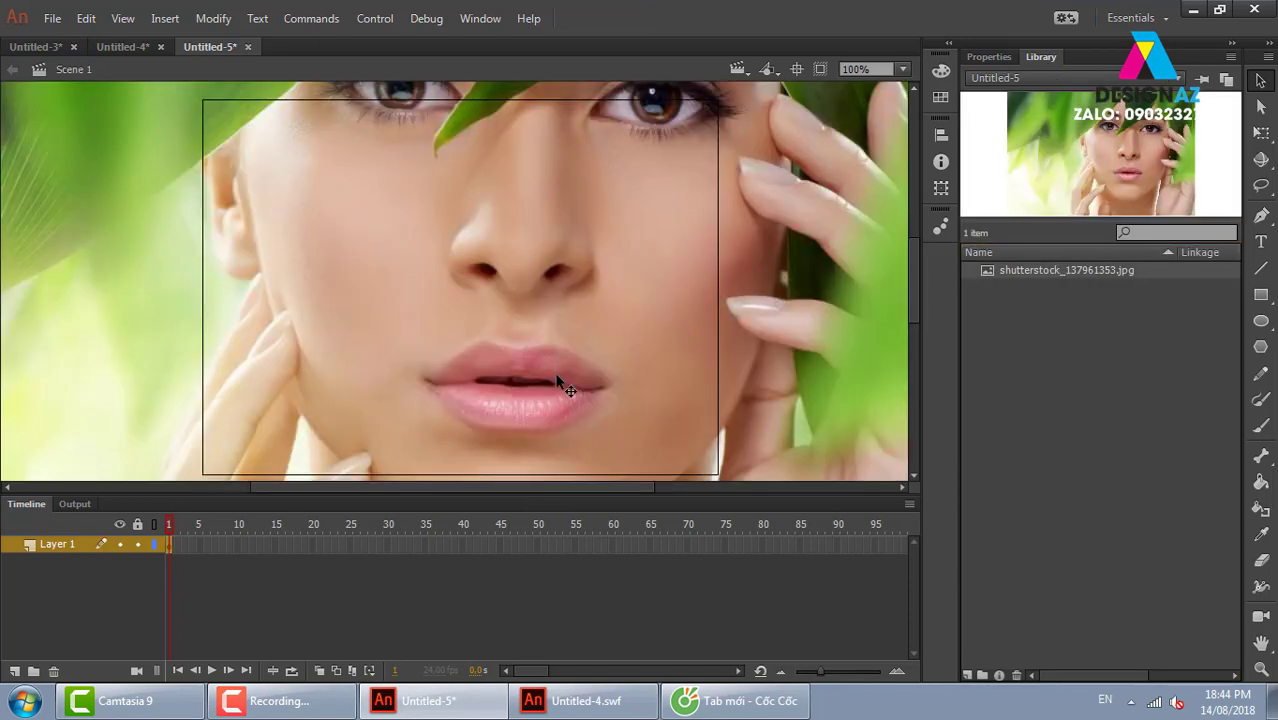
key("ctrl+k")
left_click(842, 167)
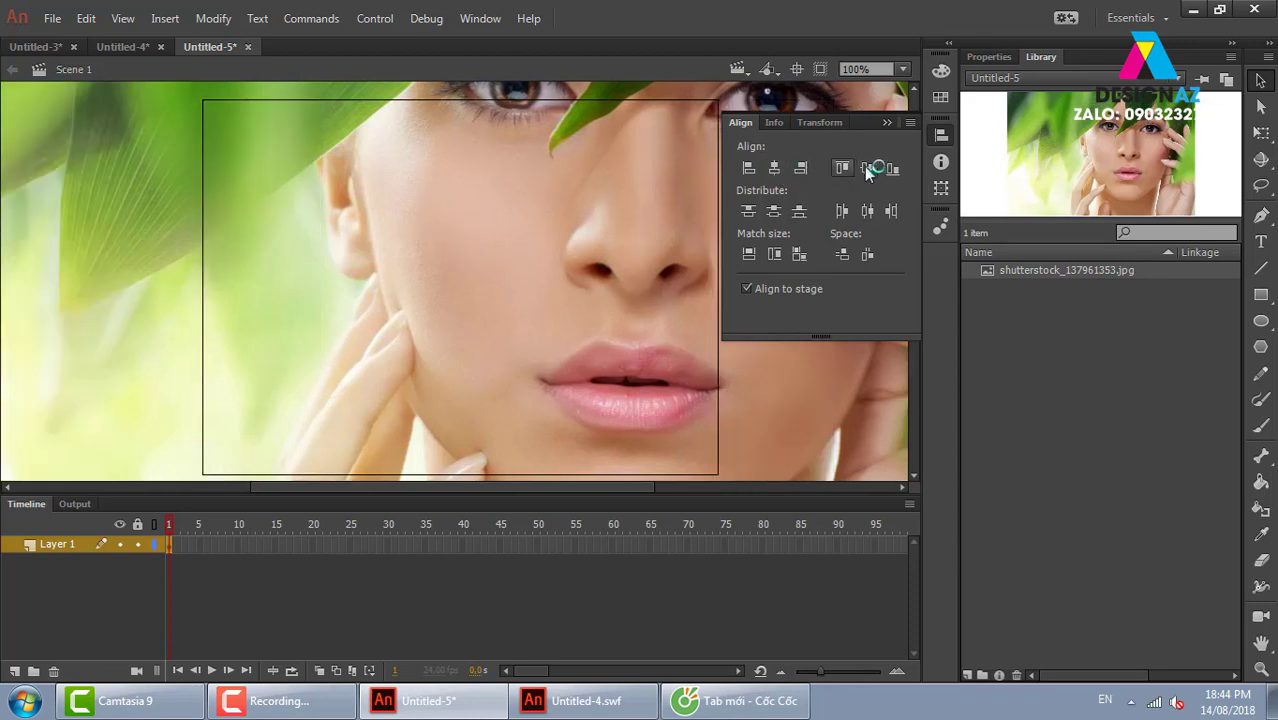
left_click(748, 254)
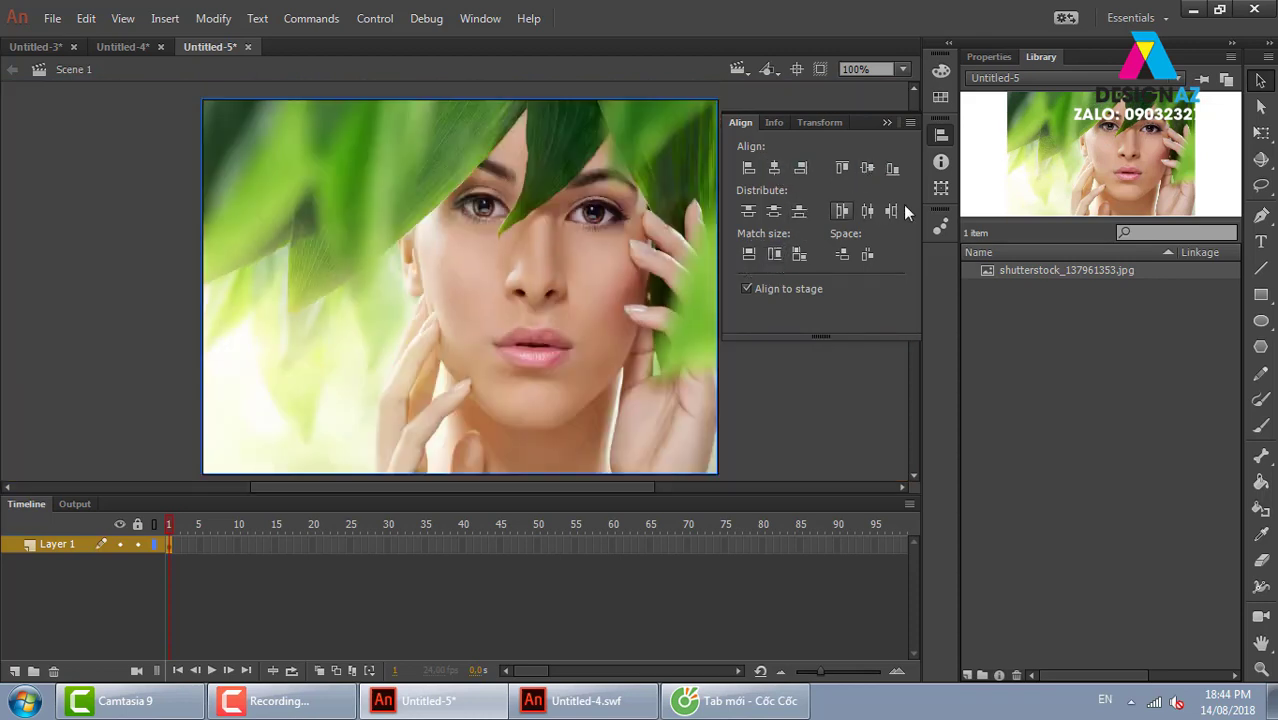
left_click(887, 122)
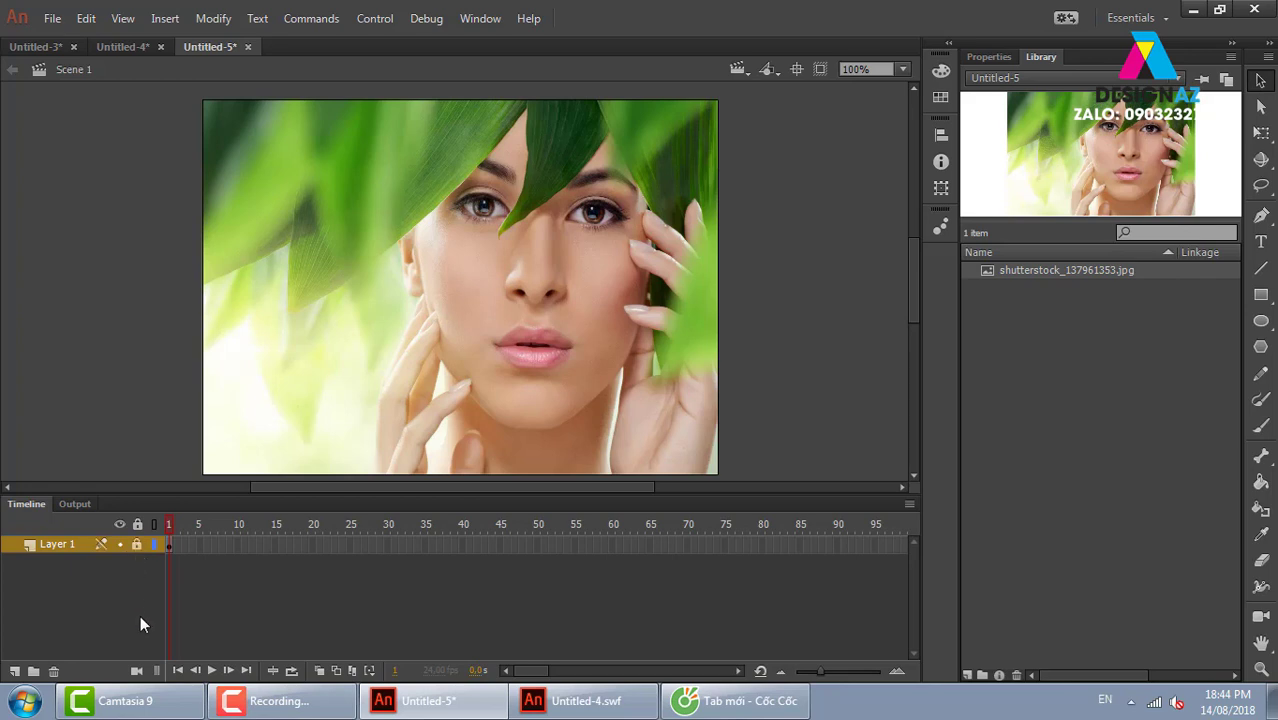
Step: Add Layer 2 and draw a small circle on the nose bridge
left_click(15, 671)
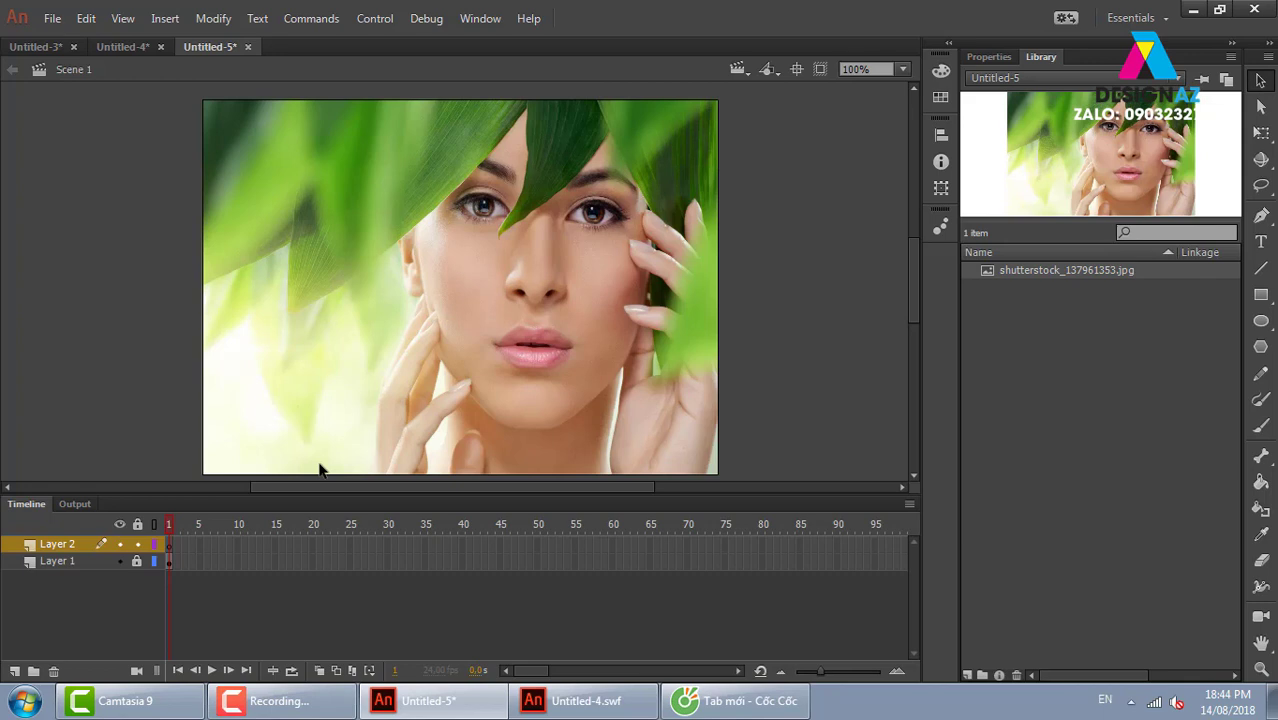
left_click(1261, 322)
left_click_drag(519, 231, 544, 255)
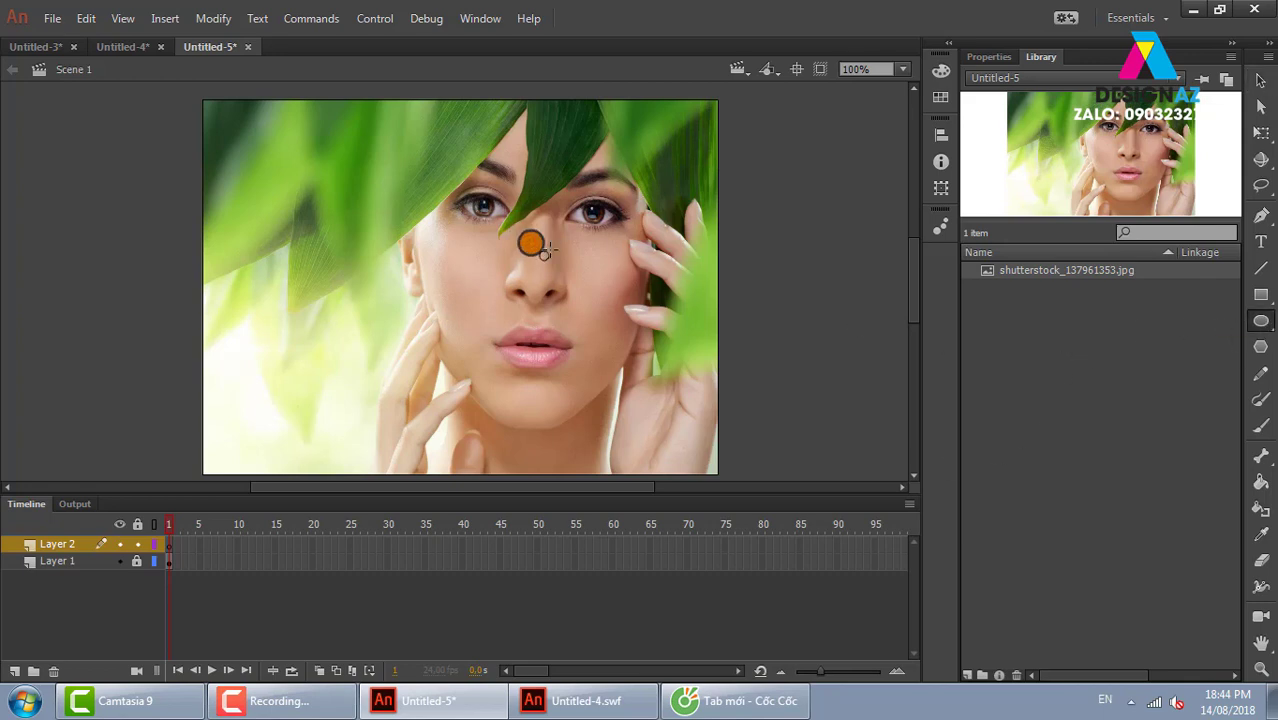
Step: Change the circle's fill colour from orange to white
left_click(1261, 80)
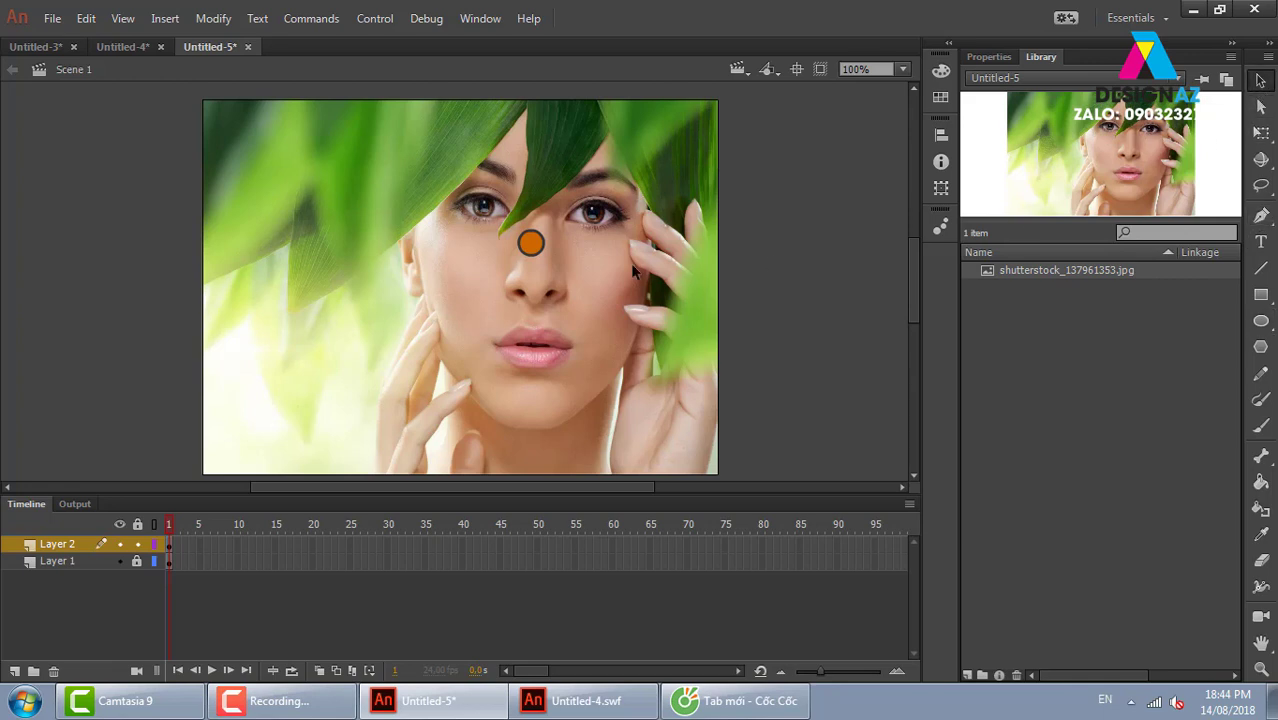
left_click(544, 254)
left_click(988, 58)
left_click(1170, 254)
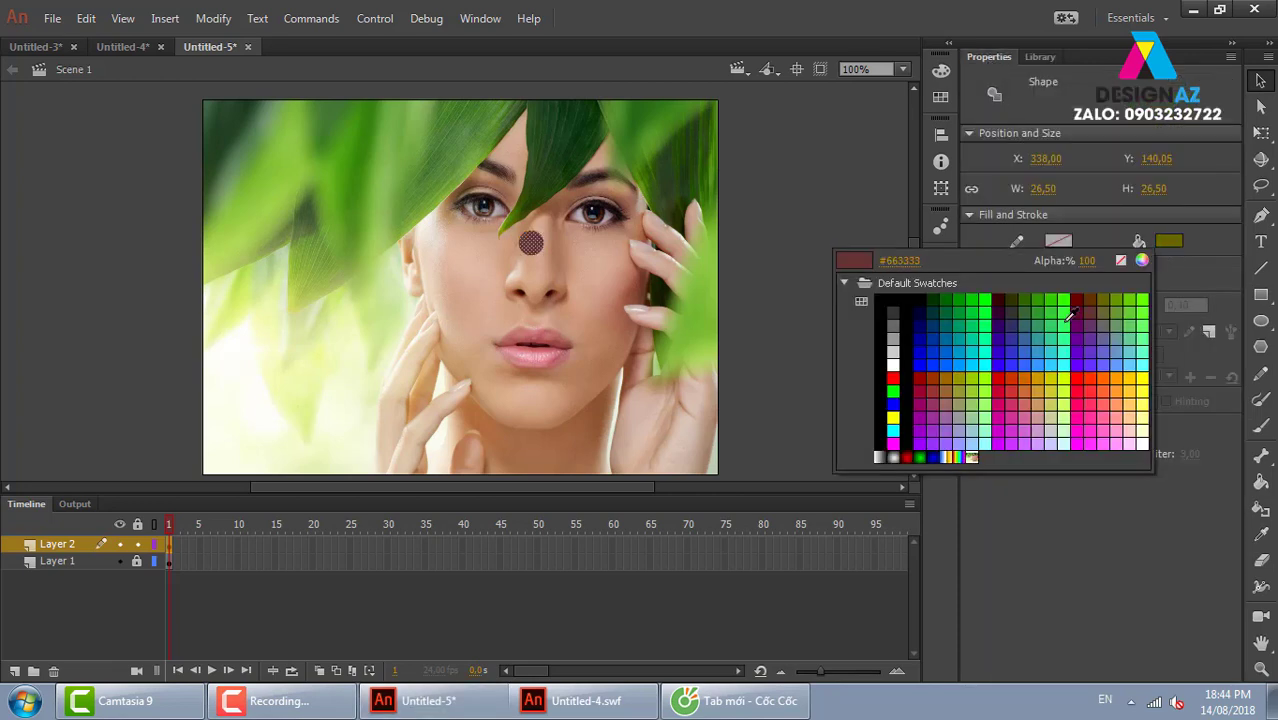
left_click(851, 371)
left_click(152, 283)
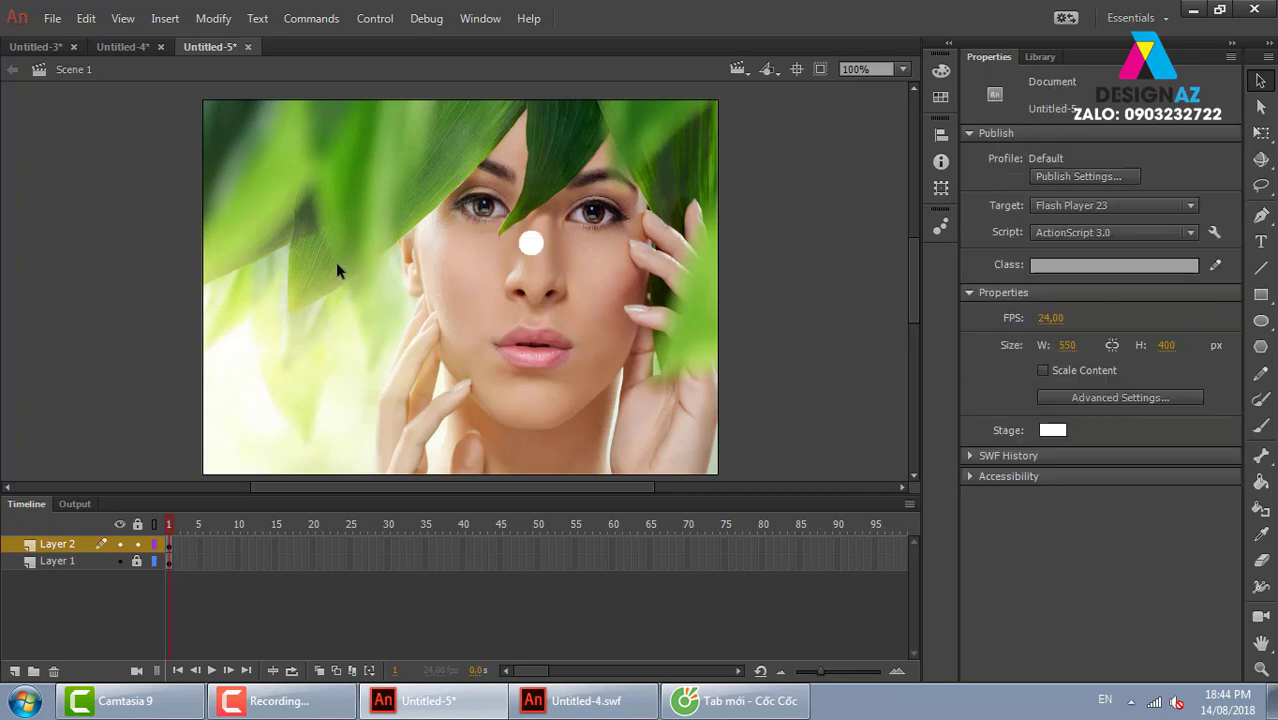
Step: Move the white circle onto the left cheek, then switch to the Cốc Cốc browser
left_click(530, 248)
left_click_drag(530, 248, 437, 266)
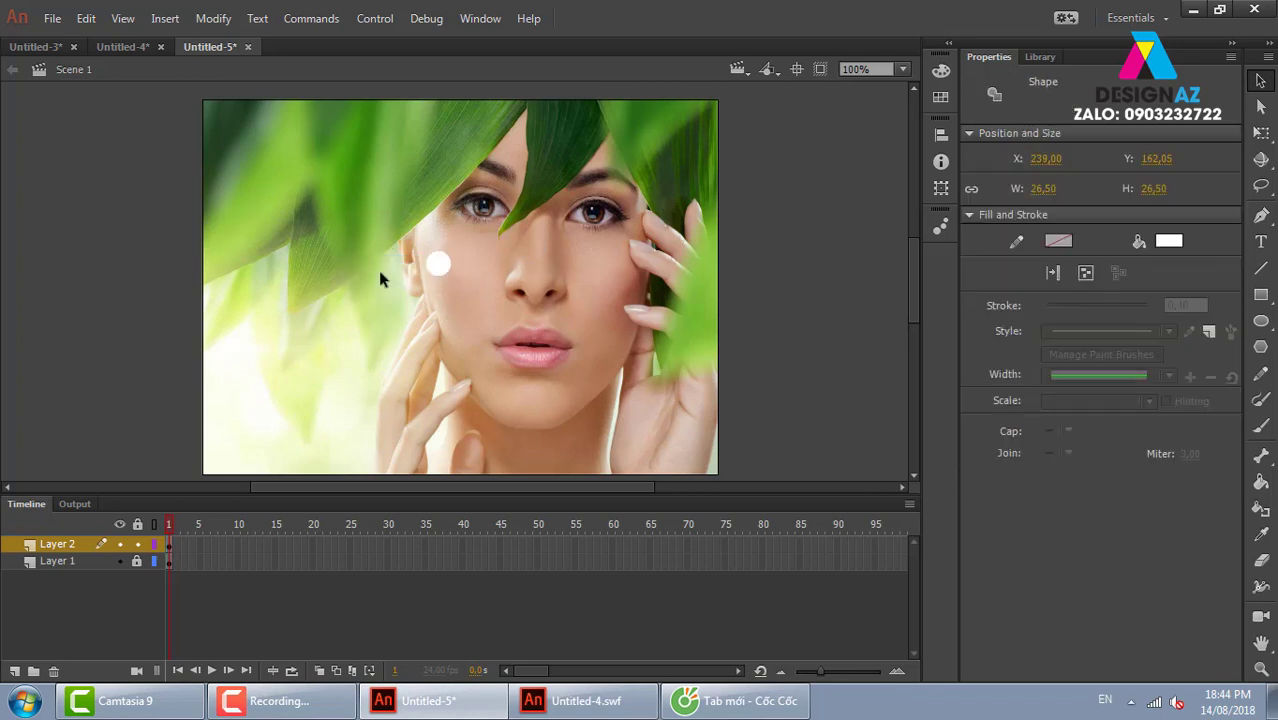
left_click(455, 272)
left_click(790, 705)
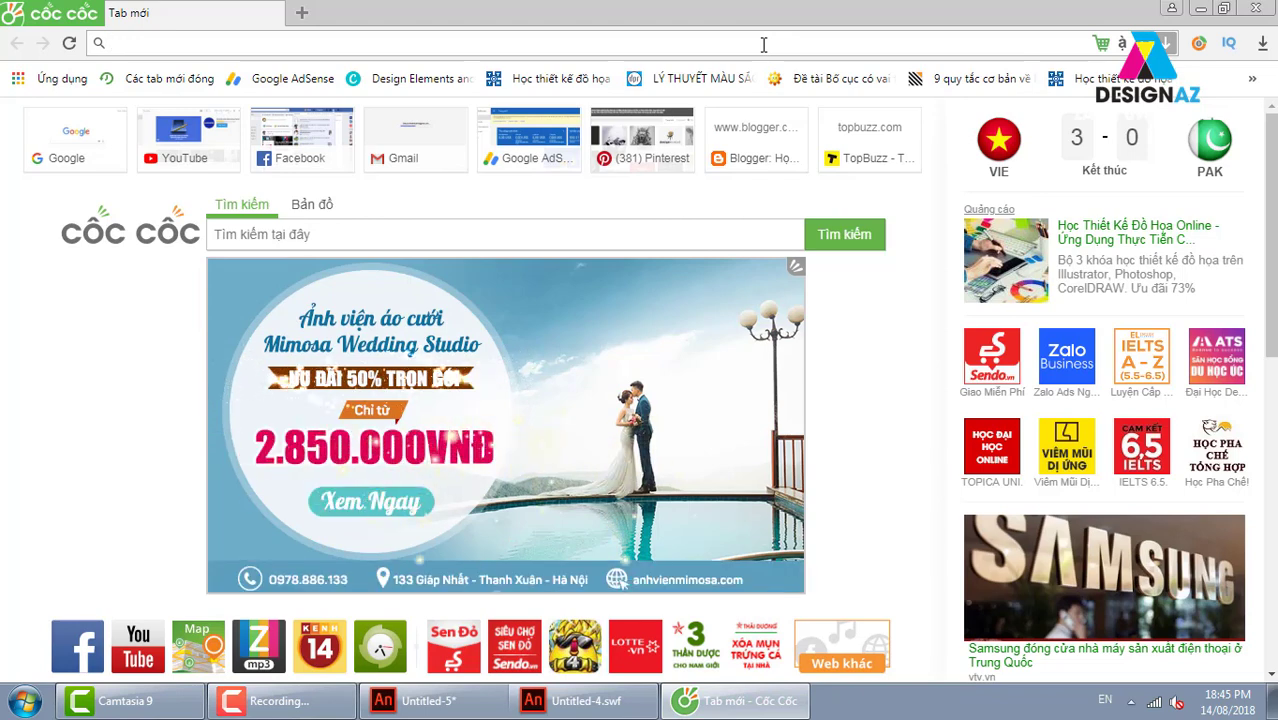
Step: Go to Facebook and open a Messenger chat with a contact
type("f")
key("Return")
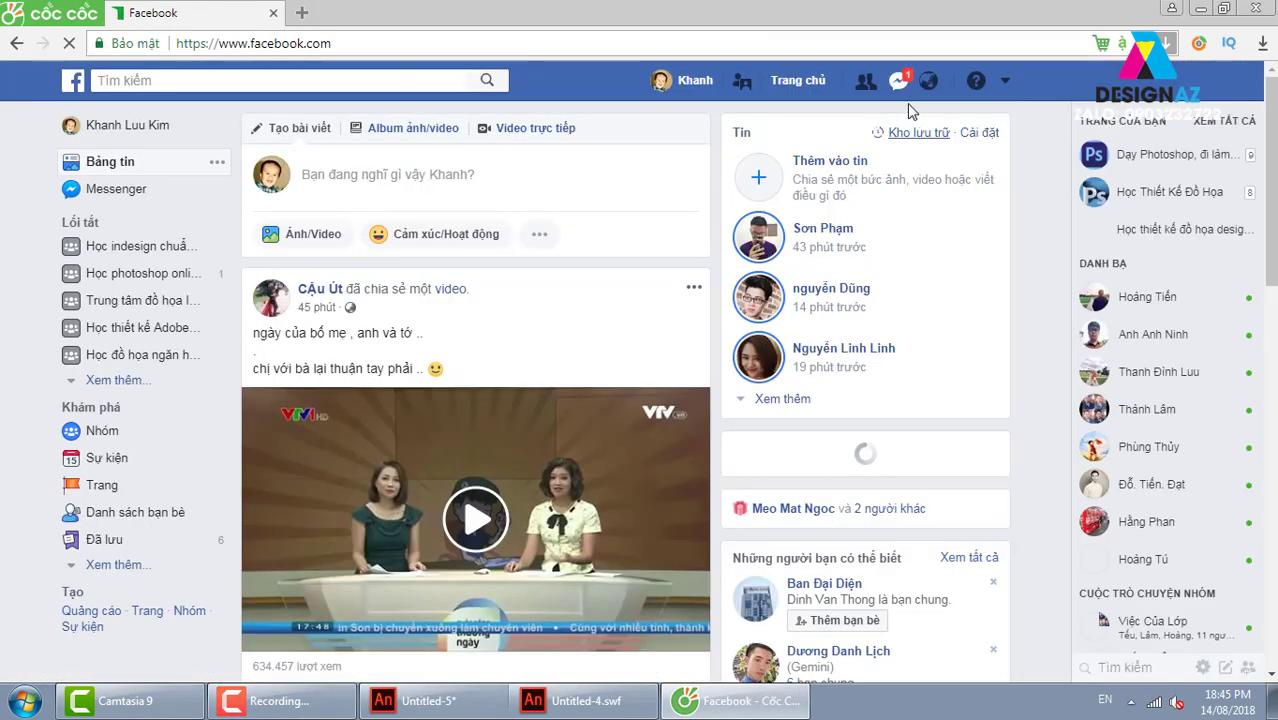
left_click(898, 84)
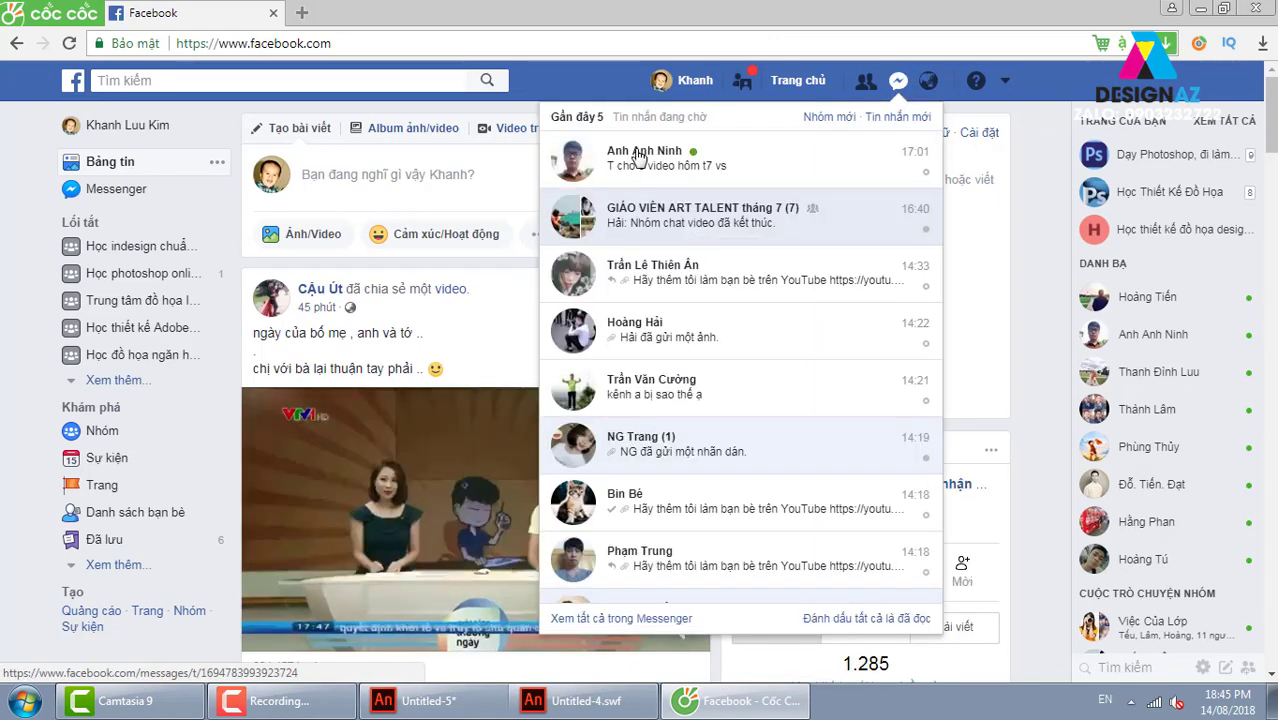
left_click(640, 155)
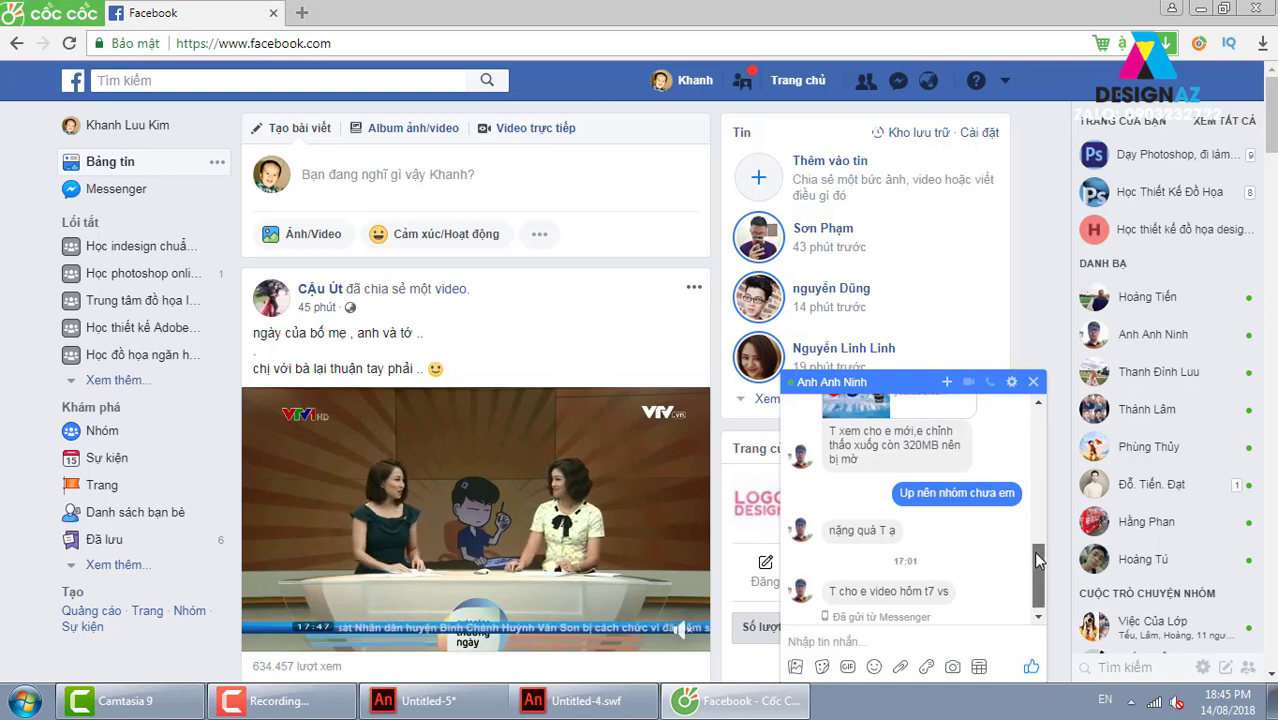
Step: Open the shared YouTube link, close its tab, and bring back the Untitled-4.swf window
scroll(1035, 550, "up", 2)
left_click(868, 481)
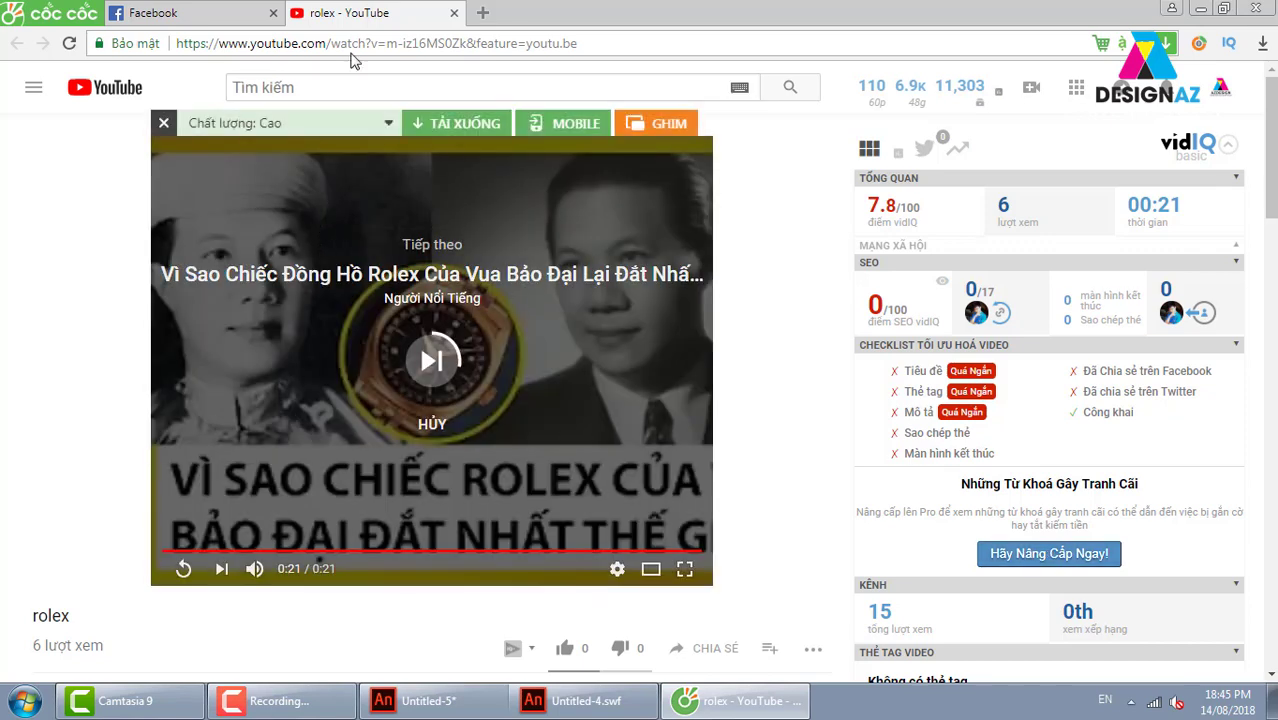
left_click(454, 14)
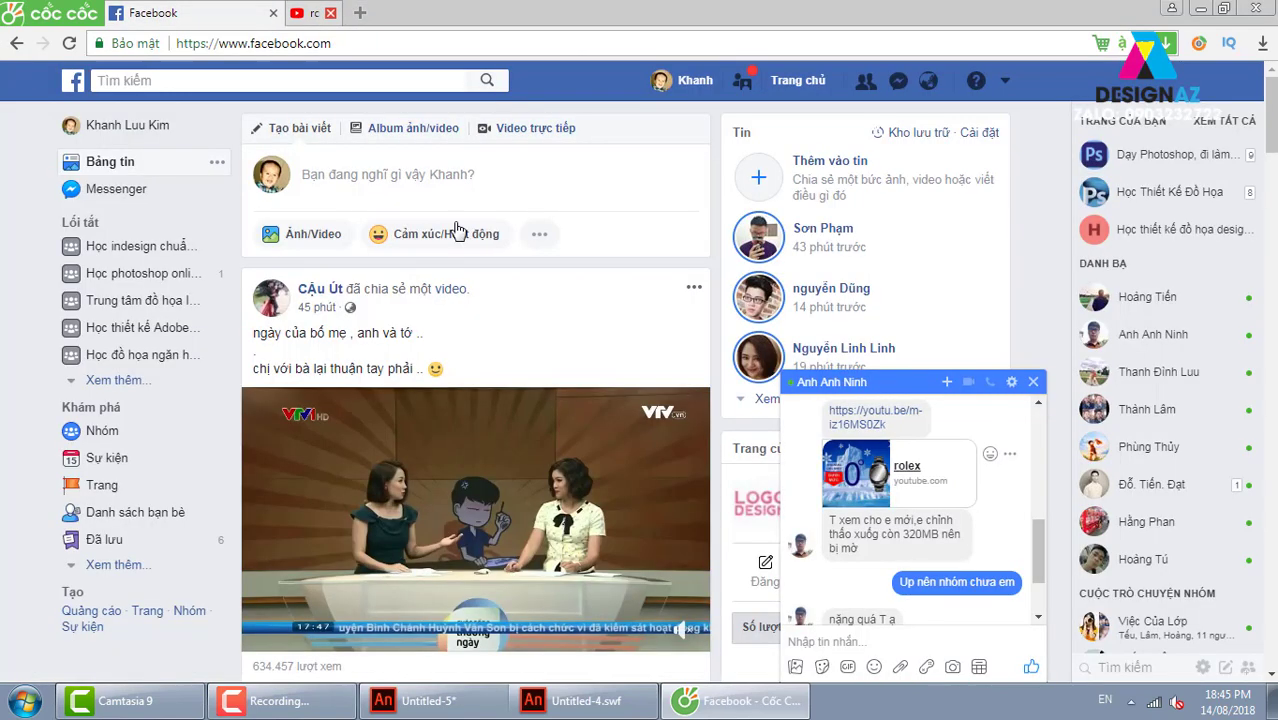
left_click(588, 705)
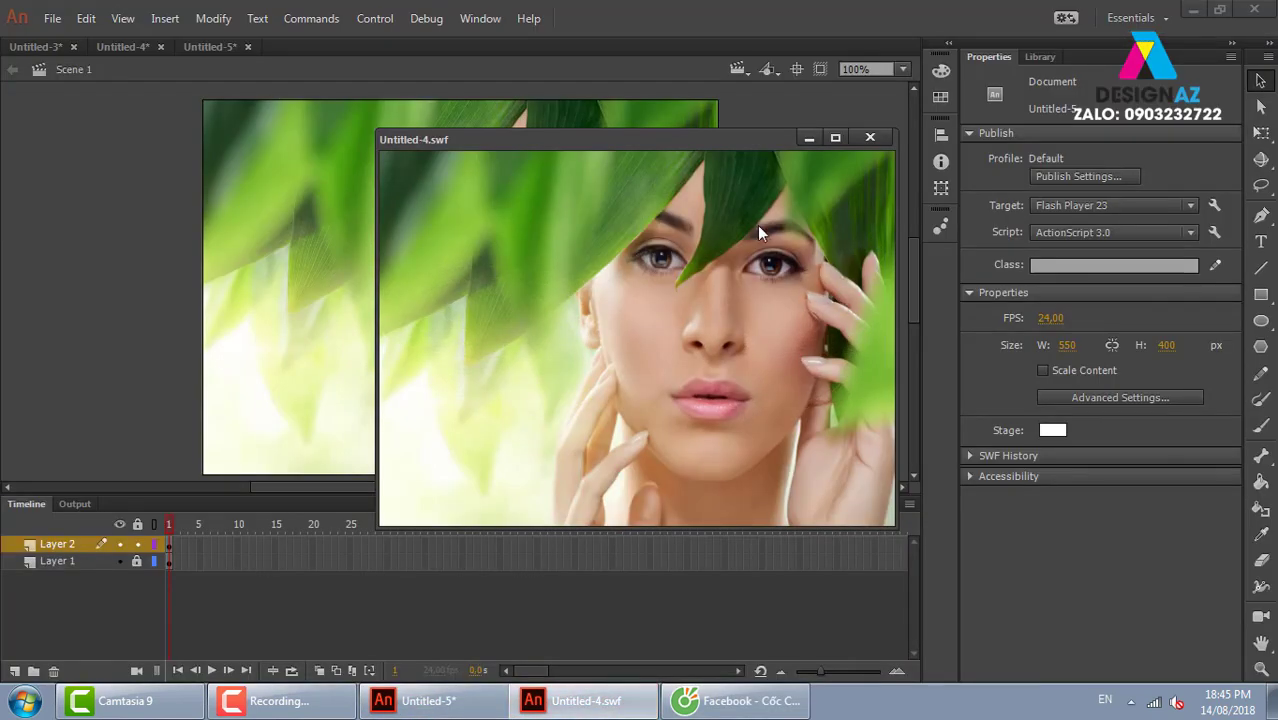
Step: Close the SWF window and convert the white circle into a 'hat tuyet' movie clip
left_click(870, 139)
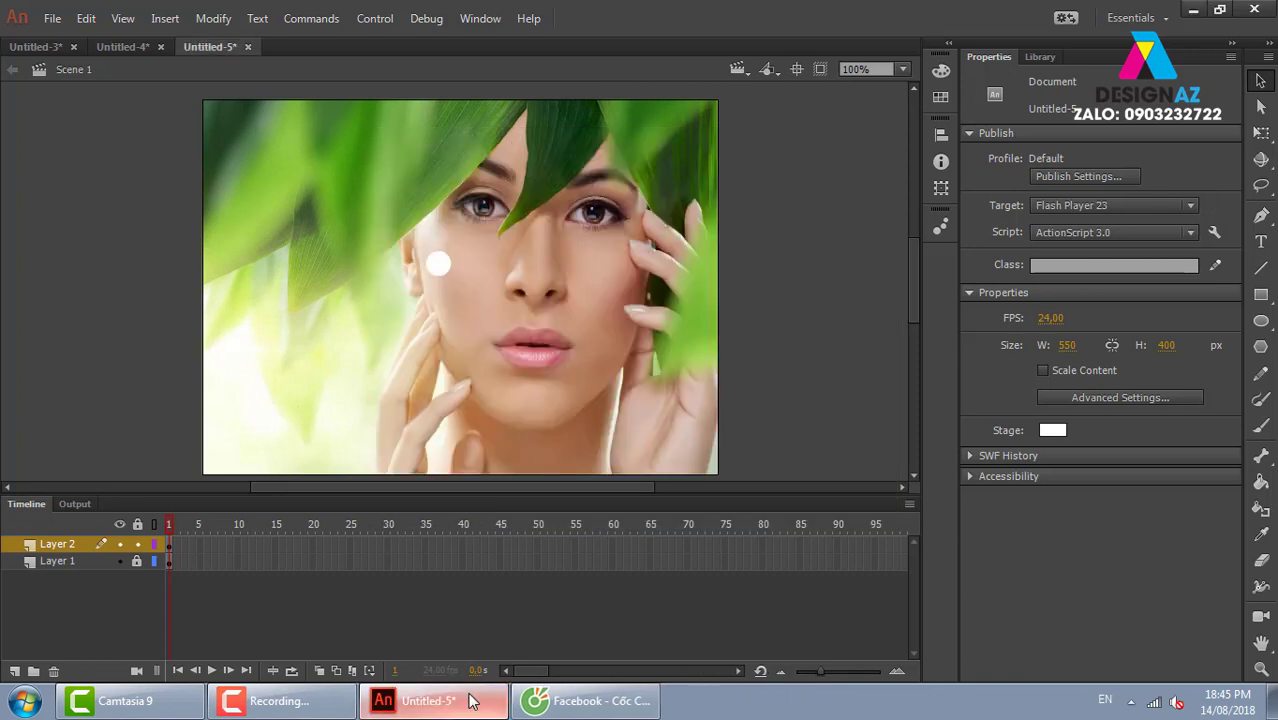
left_click(442, 262)
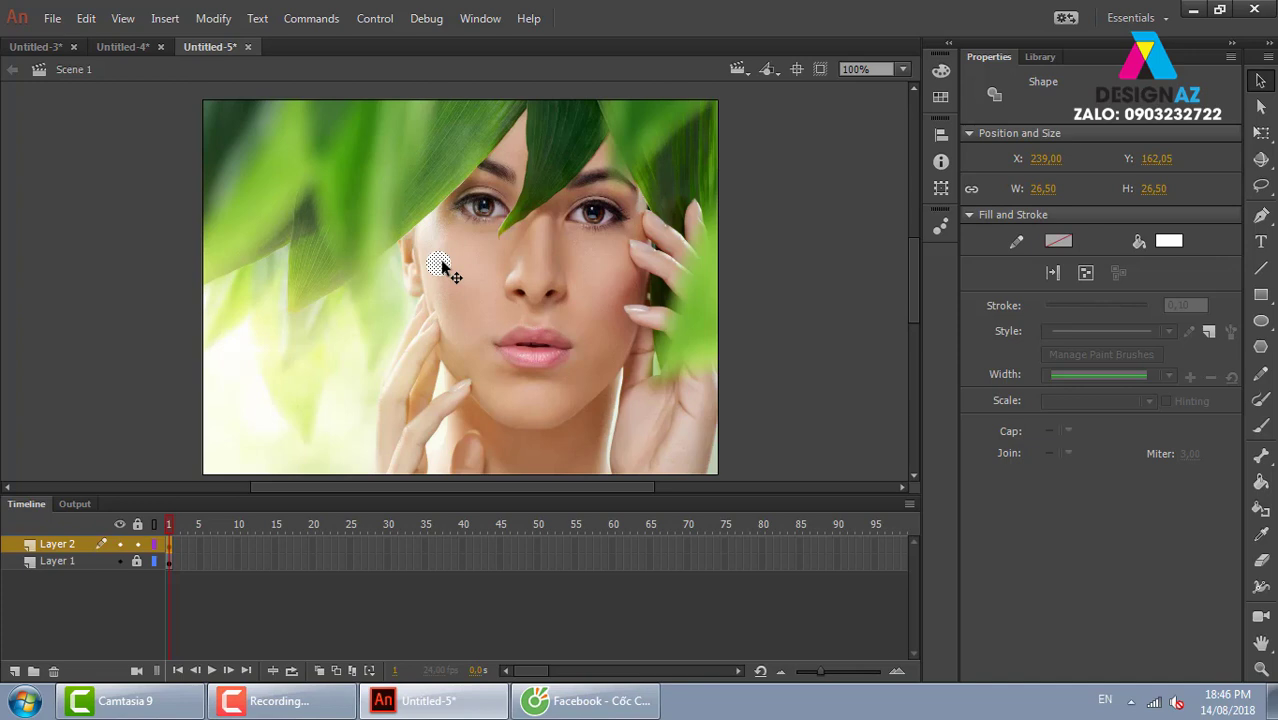
left_click(213, 18)
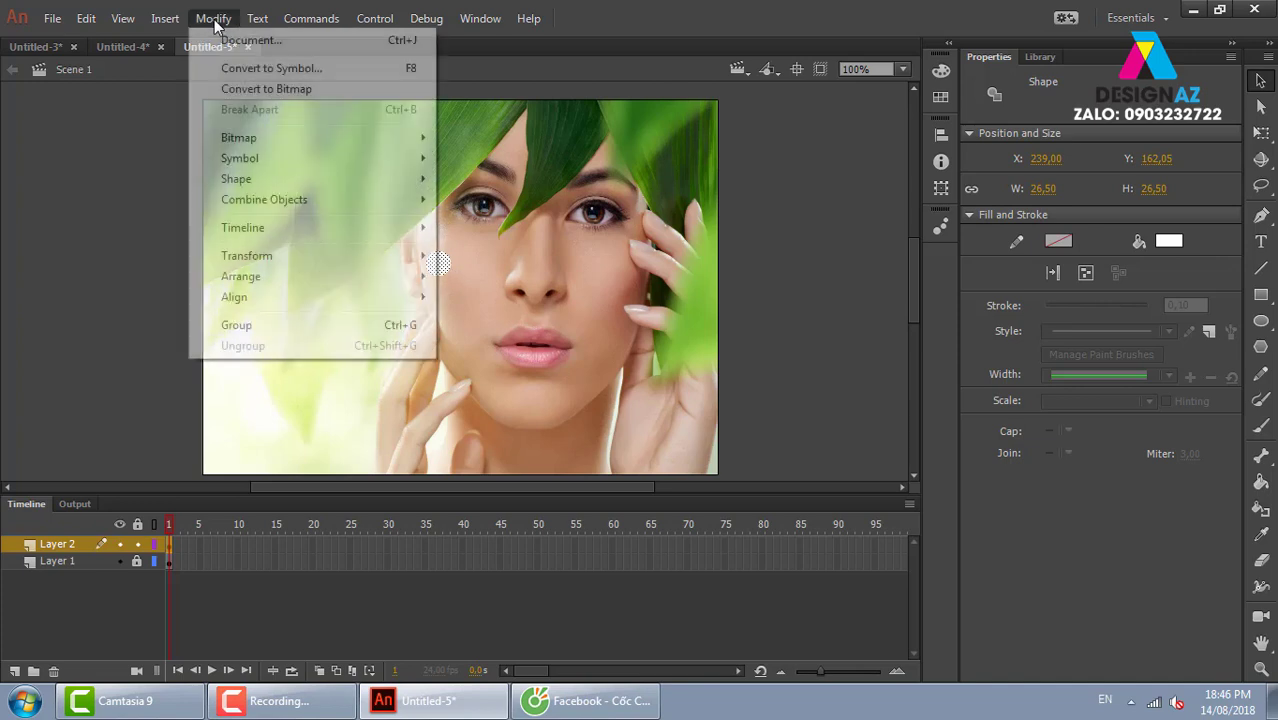
left_click(270, 68)
type("hat tuyet")
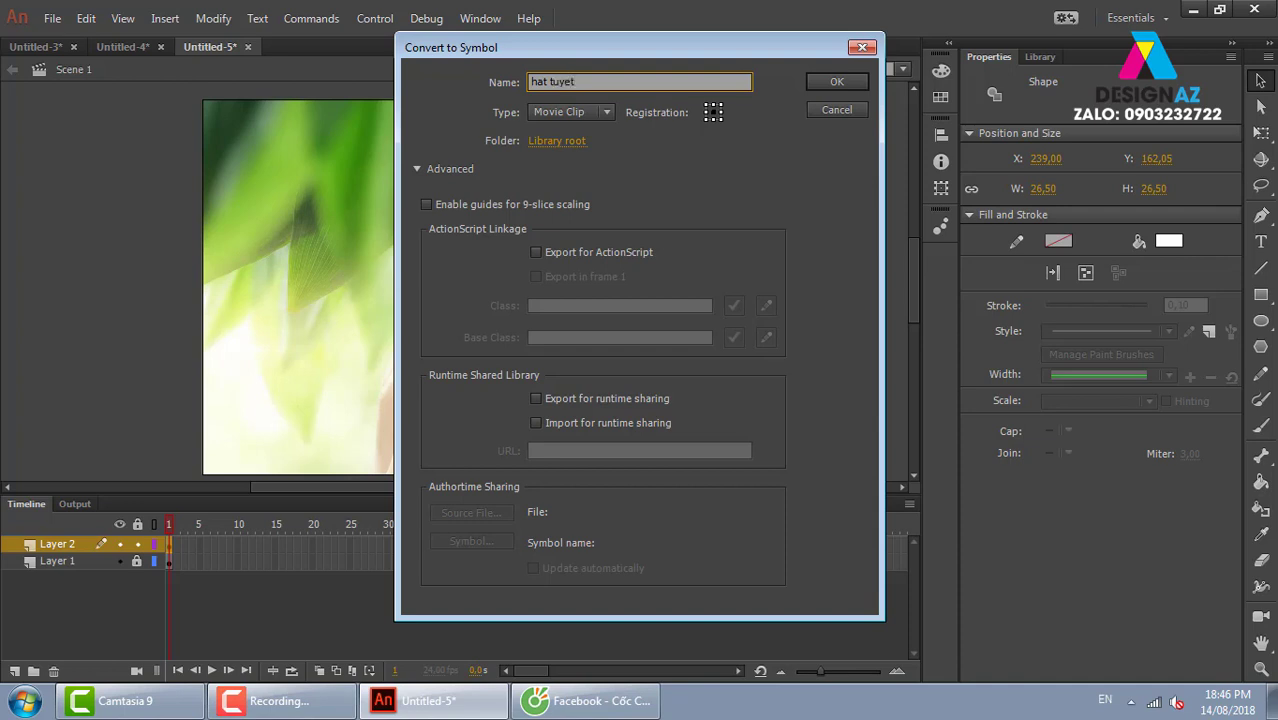
key("Return")
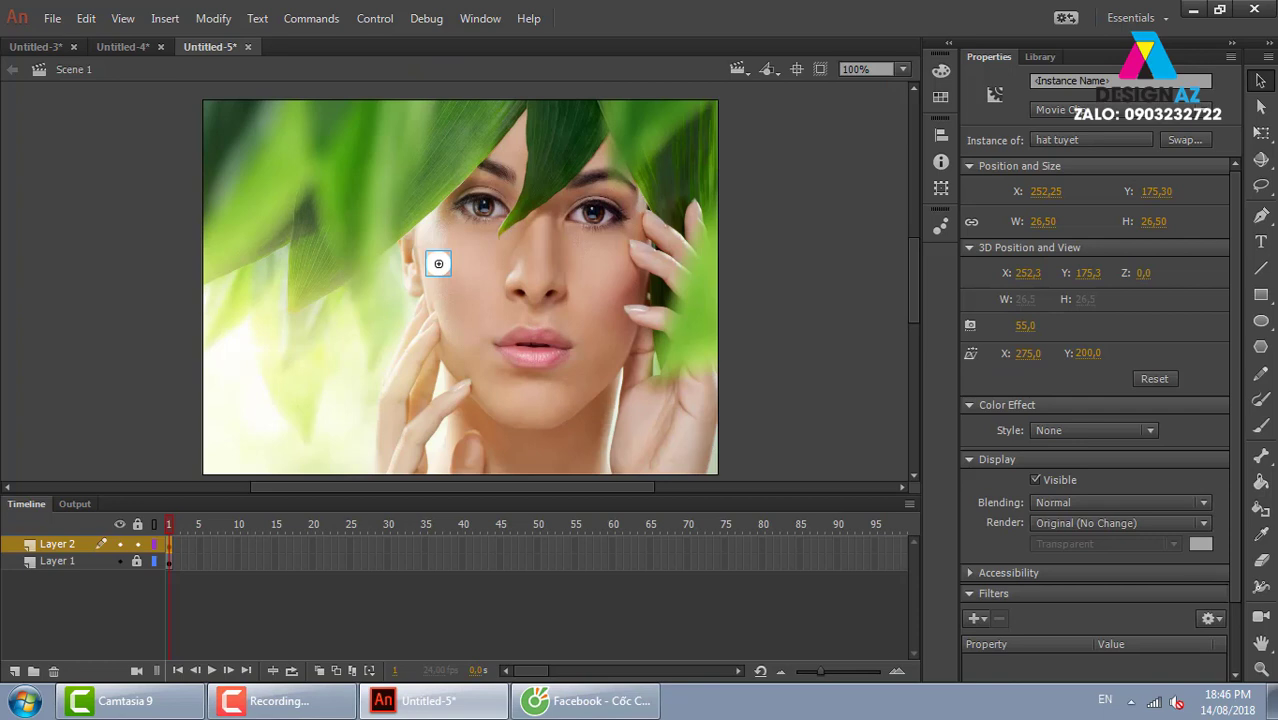
left_click(810, 282)
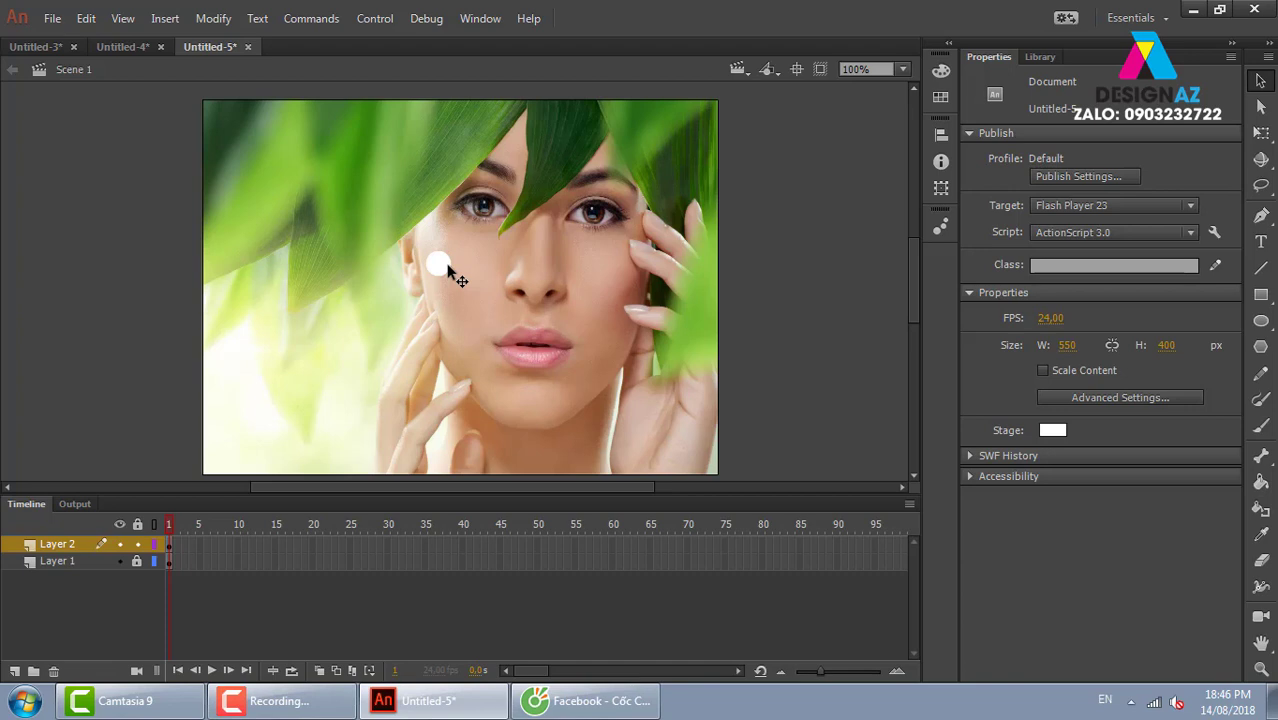
Step: Inside hat tuyet, extend the layer to frame 55 and add a classic tween
double_click(443, 268)
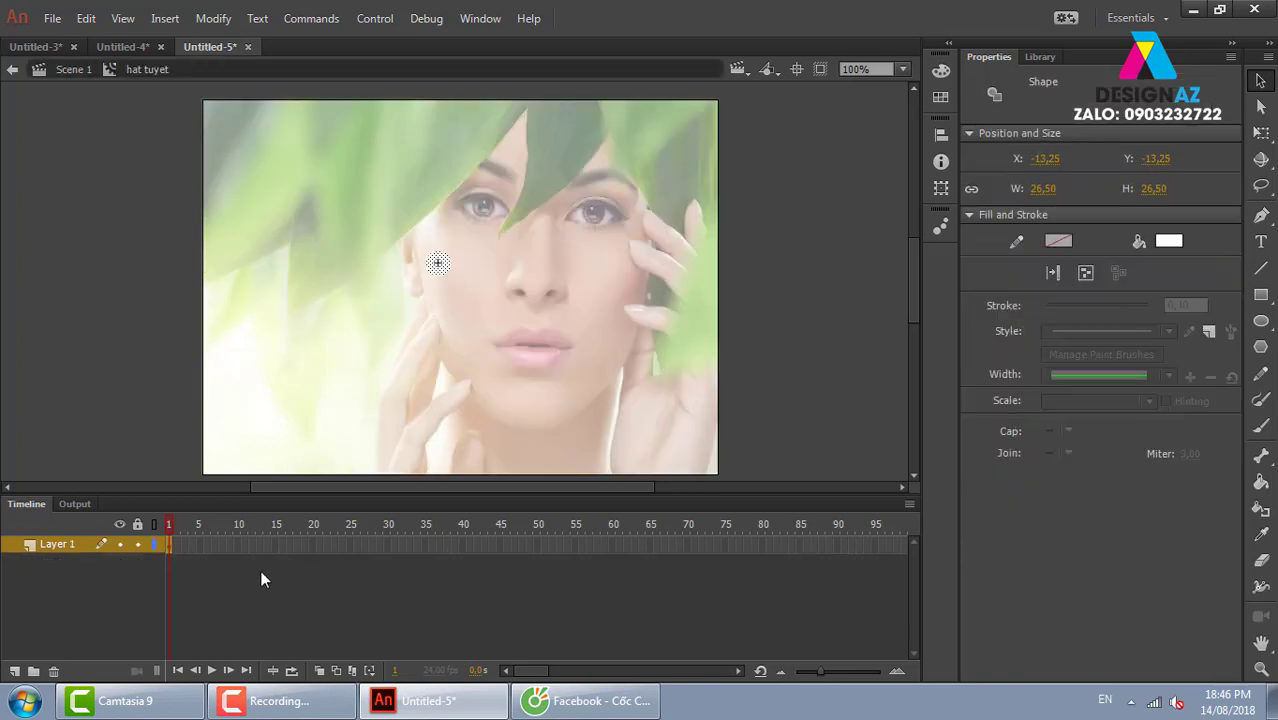
left_click(575, 545)
key("F5")
right_click(515, 543)
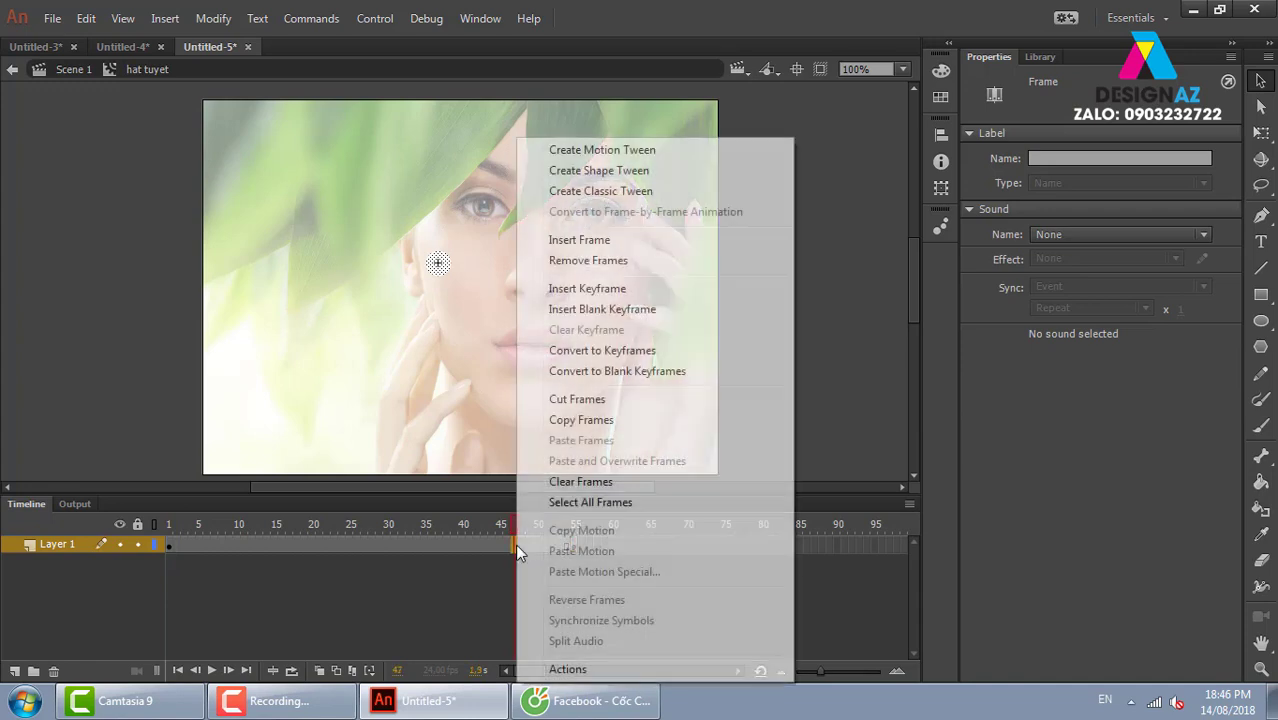
left_click(600, 191)
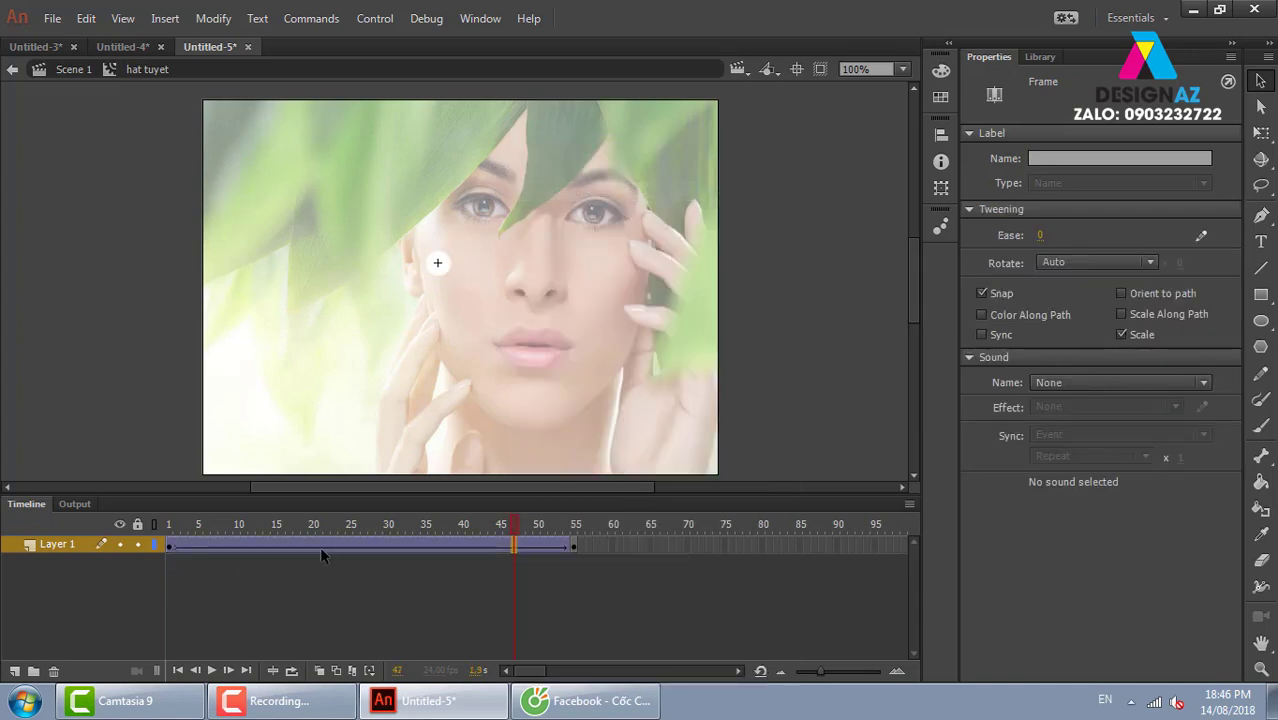
Step: Add a middle keyframe at frame 34 in the tween
left_click(415, 545)
key("F6")
left_click(573, 547)
key("ctrl+z")
left_click(437, 594)
Step: Place the dot above the stage's top-left at frame 1 and below the stage at frame 55
left_click(170, 548)
left_click_drag(440, 268, 356, 128)
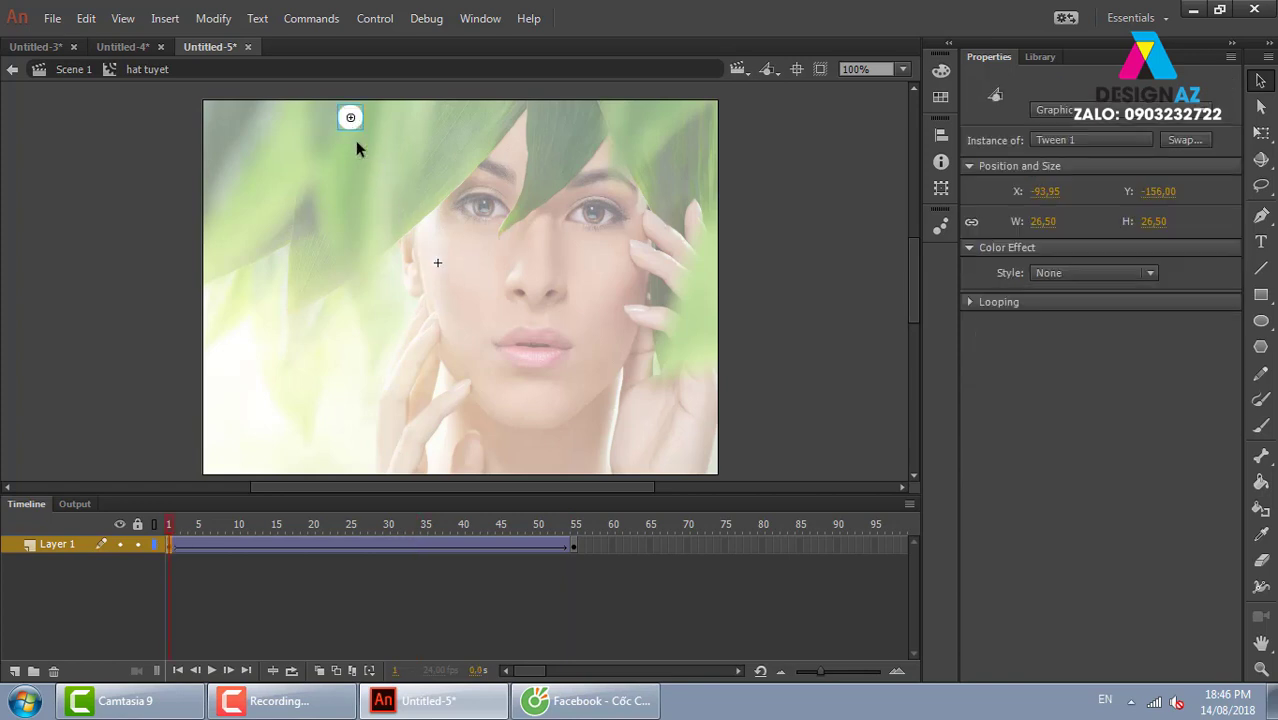
key("ctrl+minus")
left_click_drag(414, 211, 391, 171)
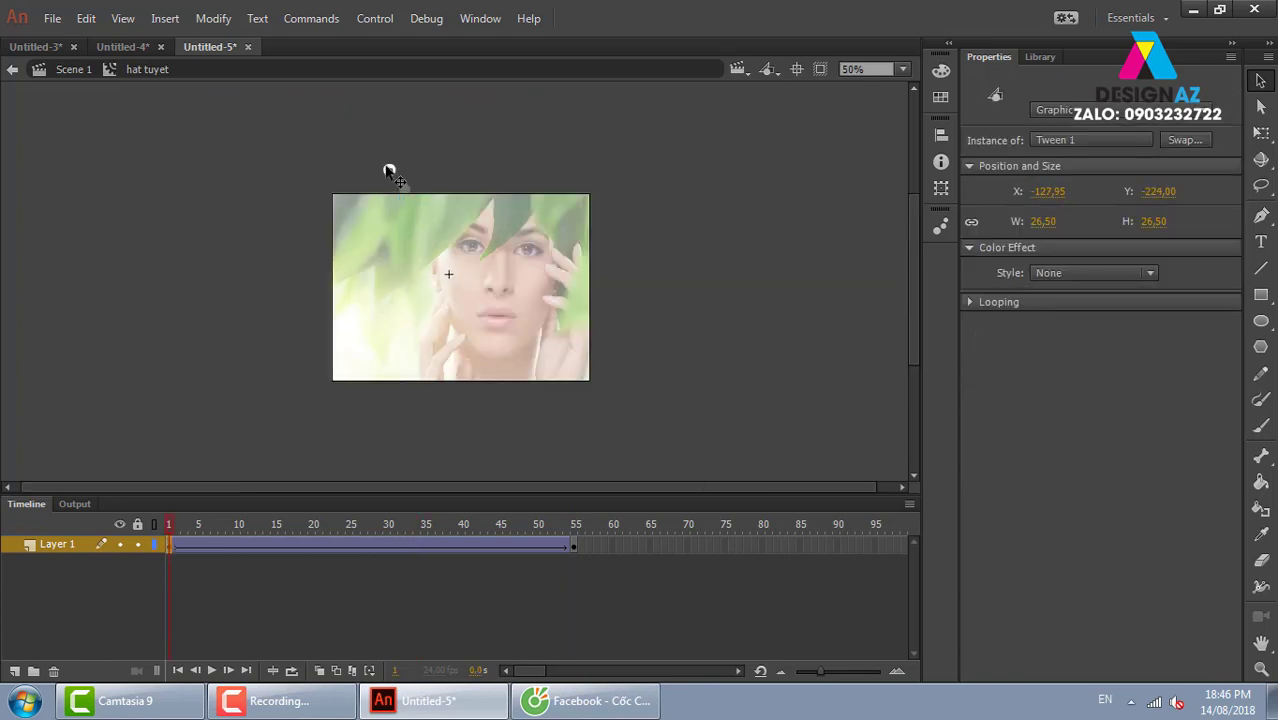
left_click(573, 545)
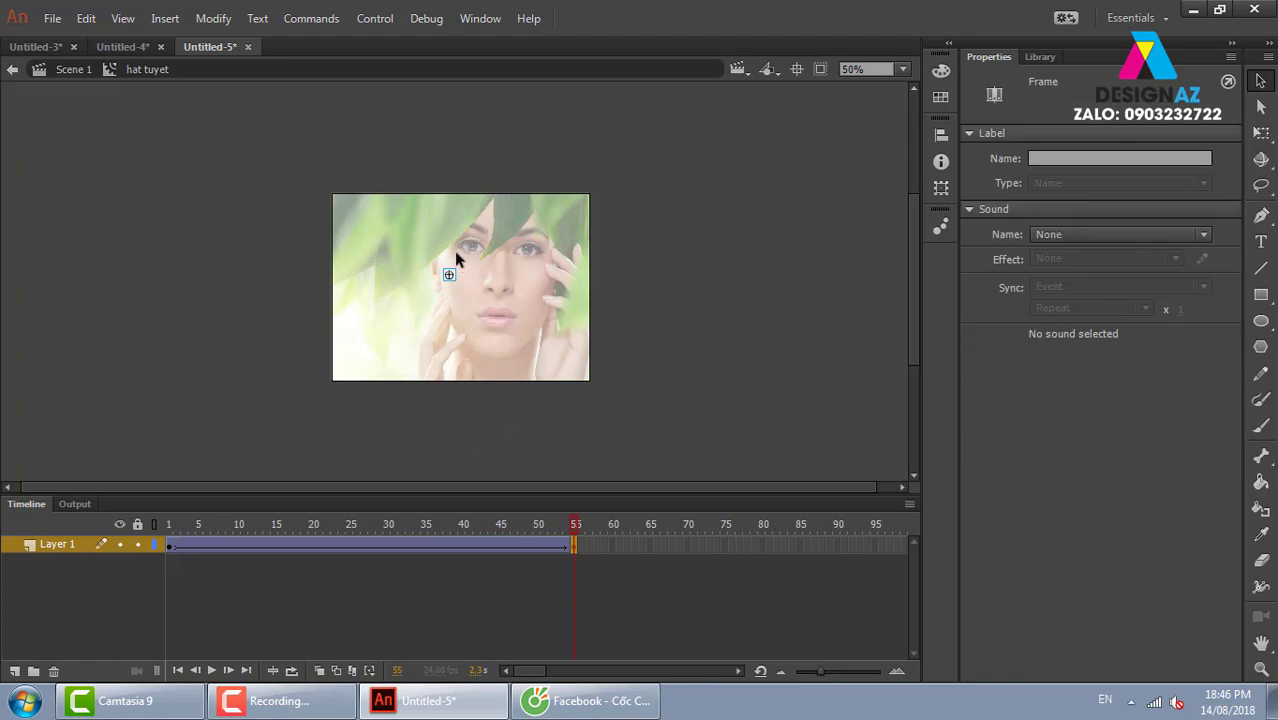
left_click(450, 277)
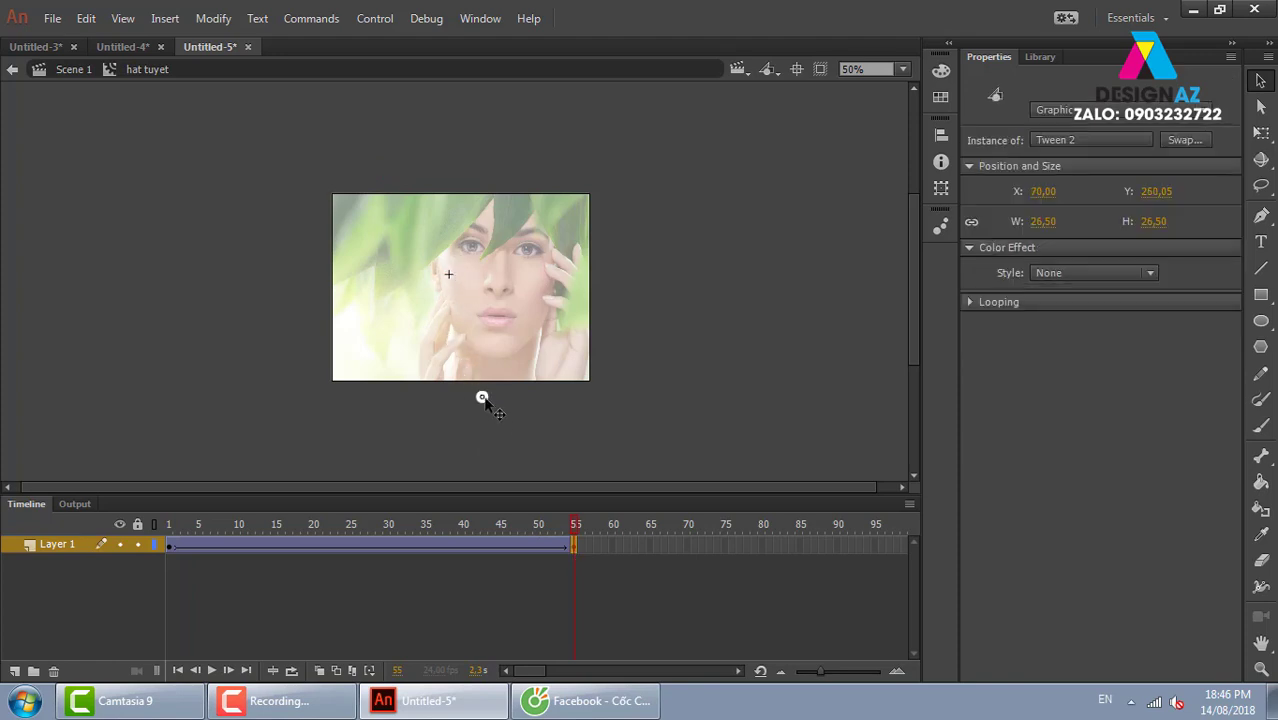
left_click_drag(483, 400, 481, 399)
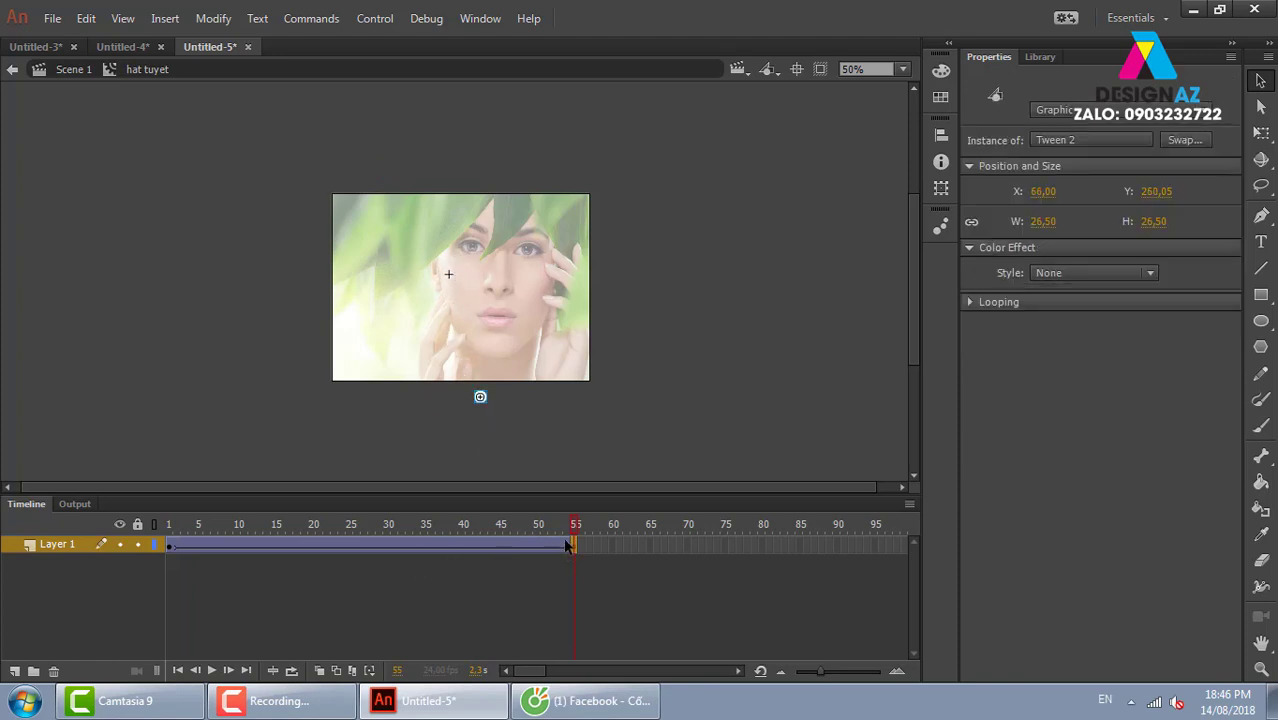
left_click(446, 548)
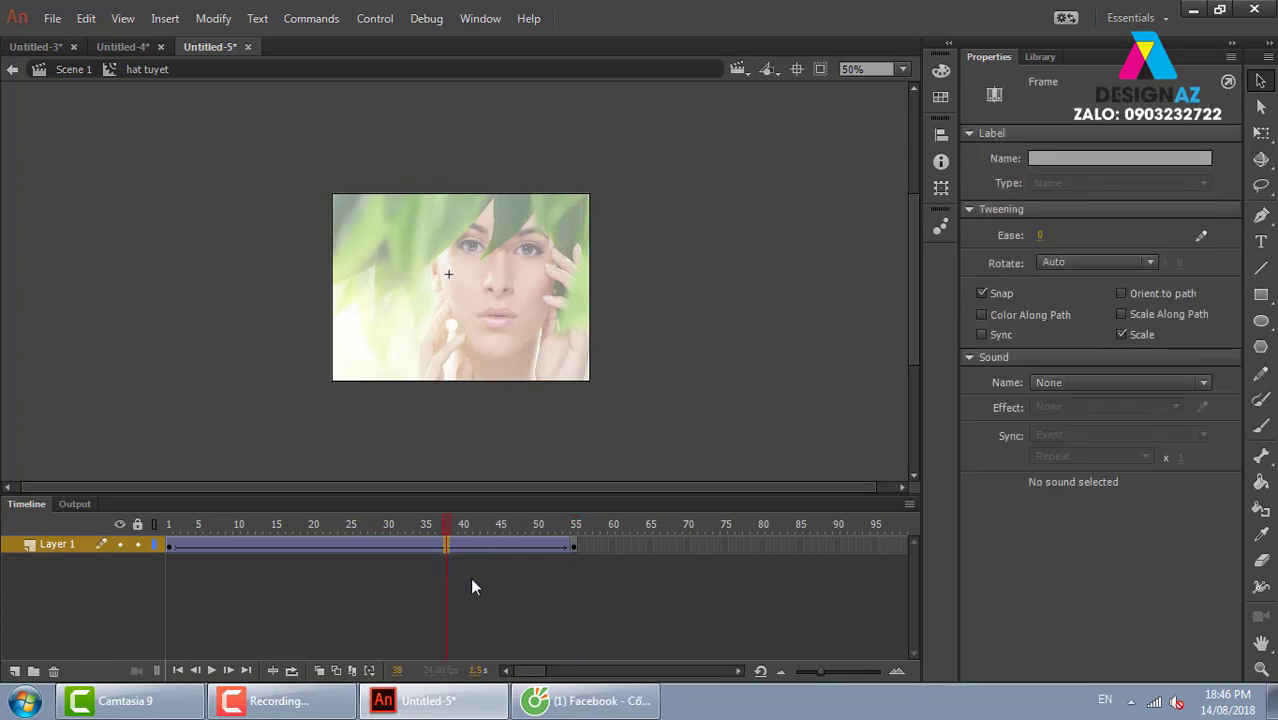
left_click(573, 545)
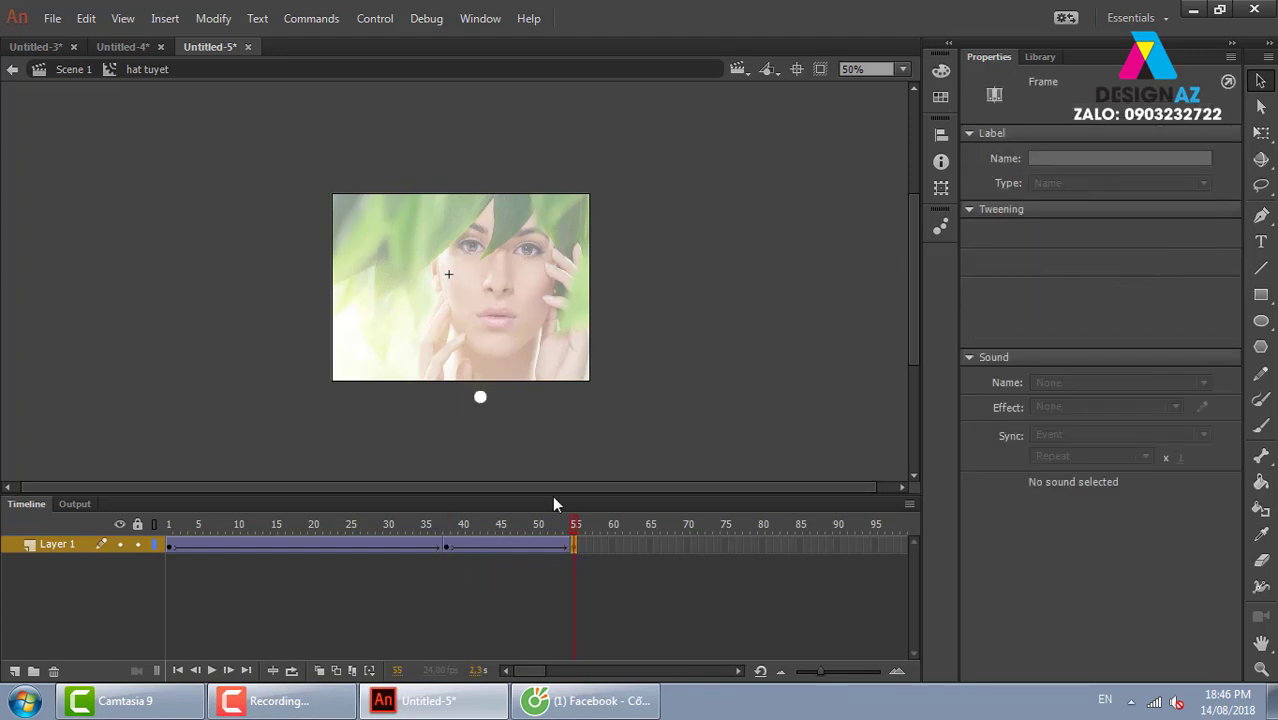
Step: Give the frame-55 dot Alpha 55%, test-play the movie, and return to Scene 1
left_click(480, 398)
left_click(1098, 272)
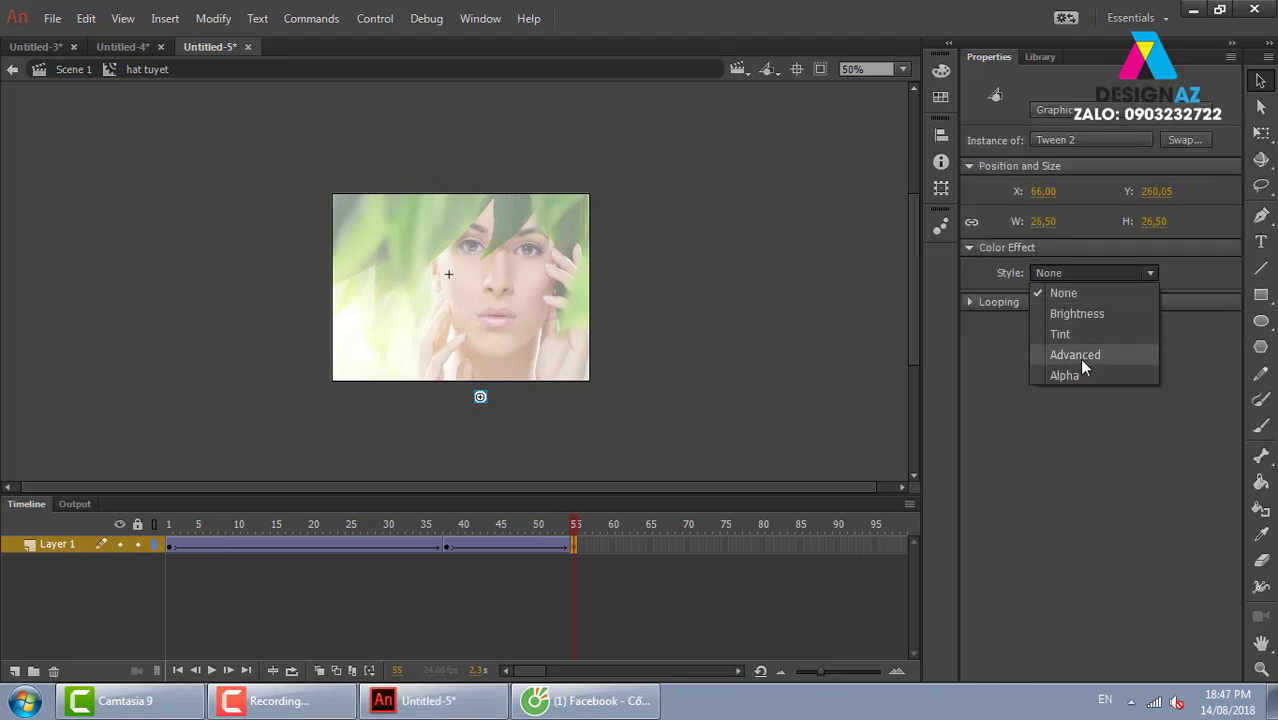
left_click(1072, 375)
key("ctrl+Return")
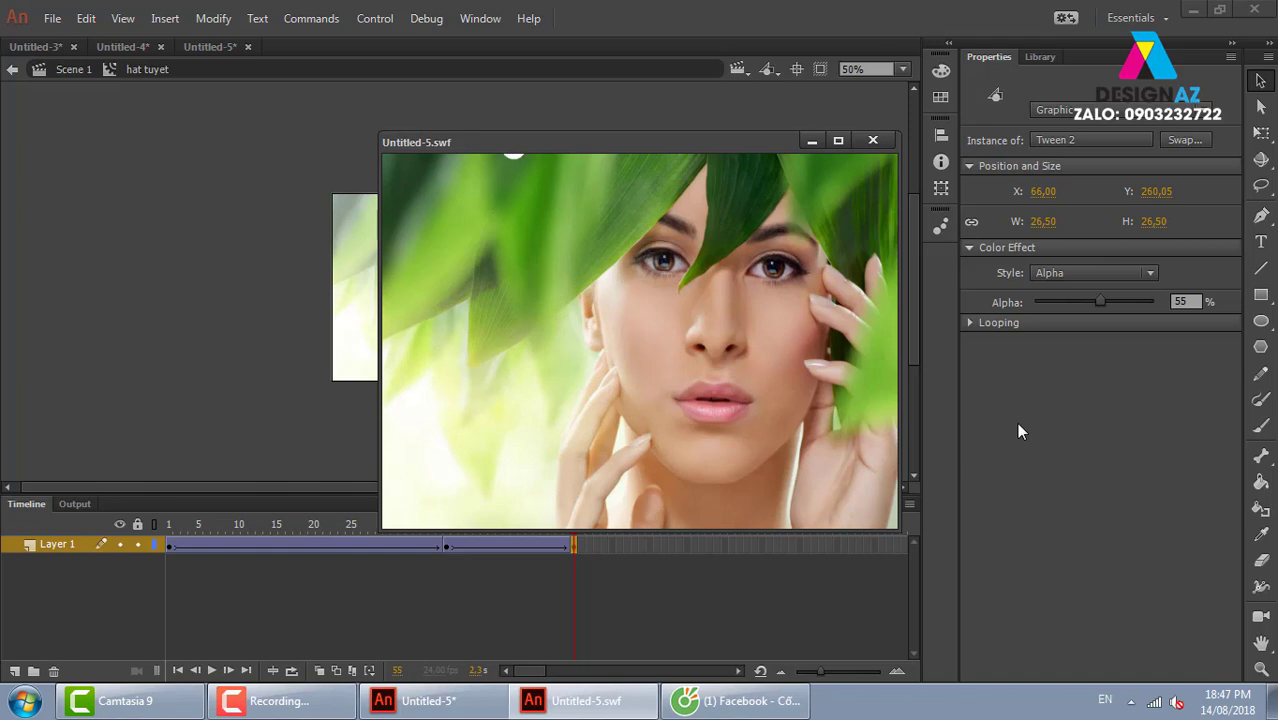
left_click(872, 140)
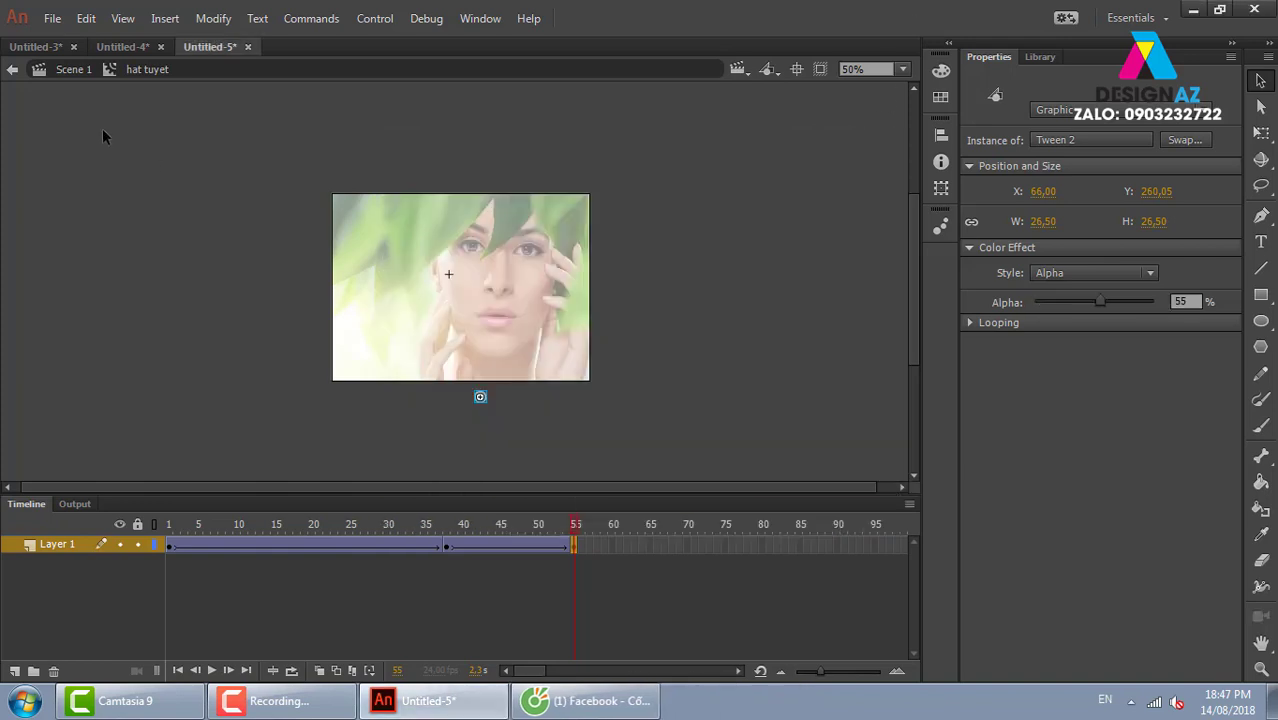
left_click(71, 70)
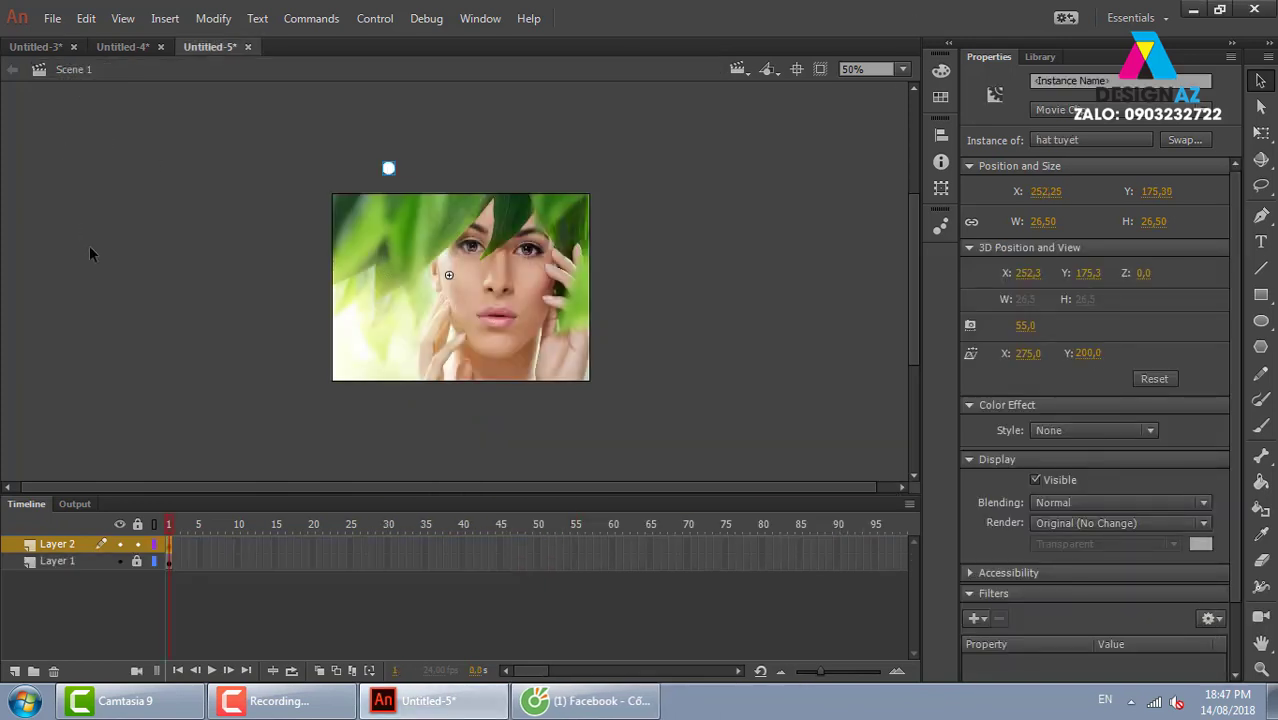
Step: Wrap the hat tuyet instance in a new movie clip named 'me tuyet'
left_click(210, 18)
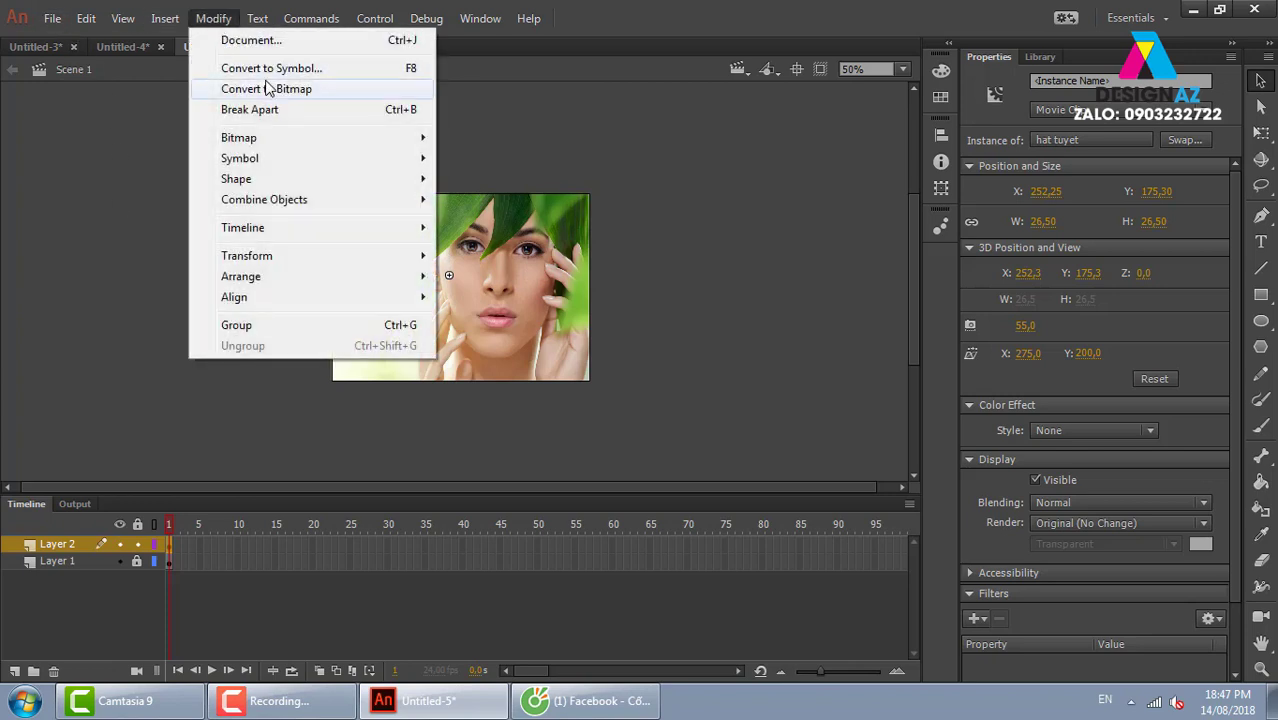
left_click(292, 72)
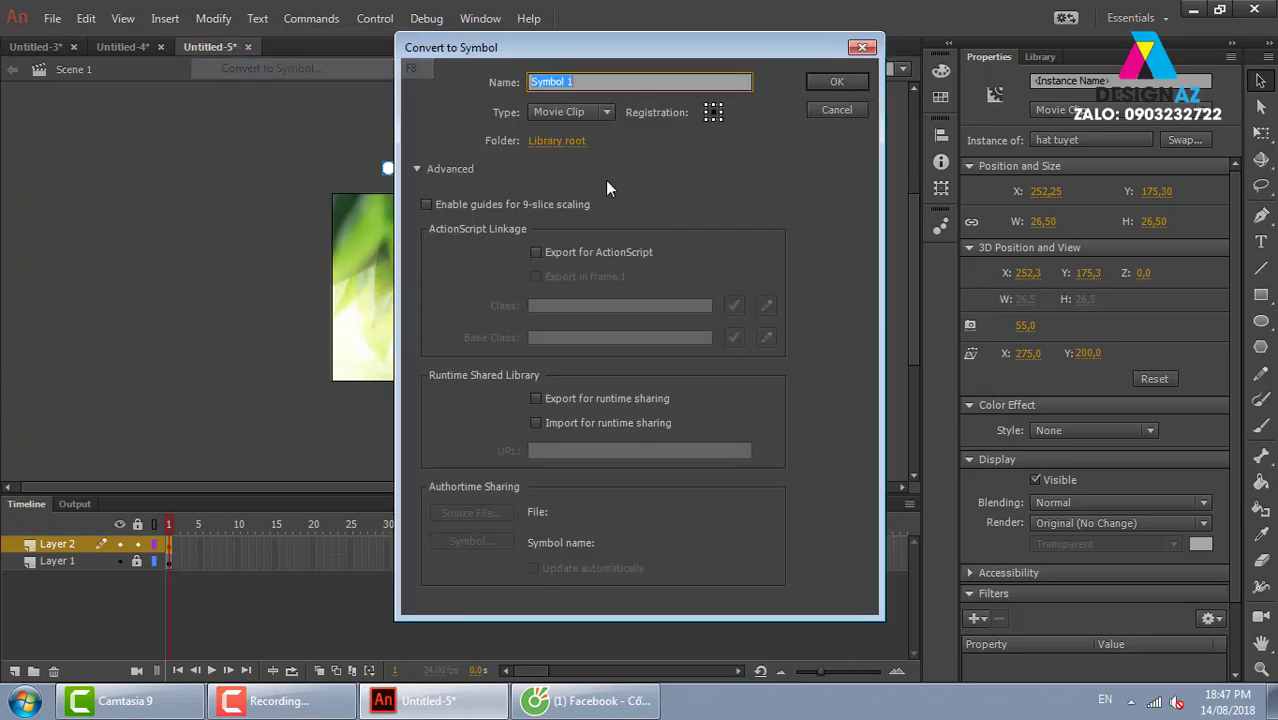
type("me")
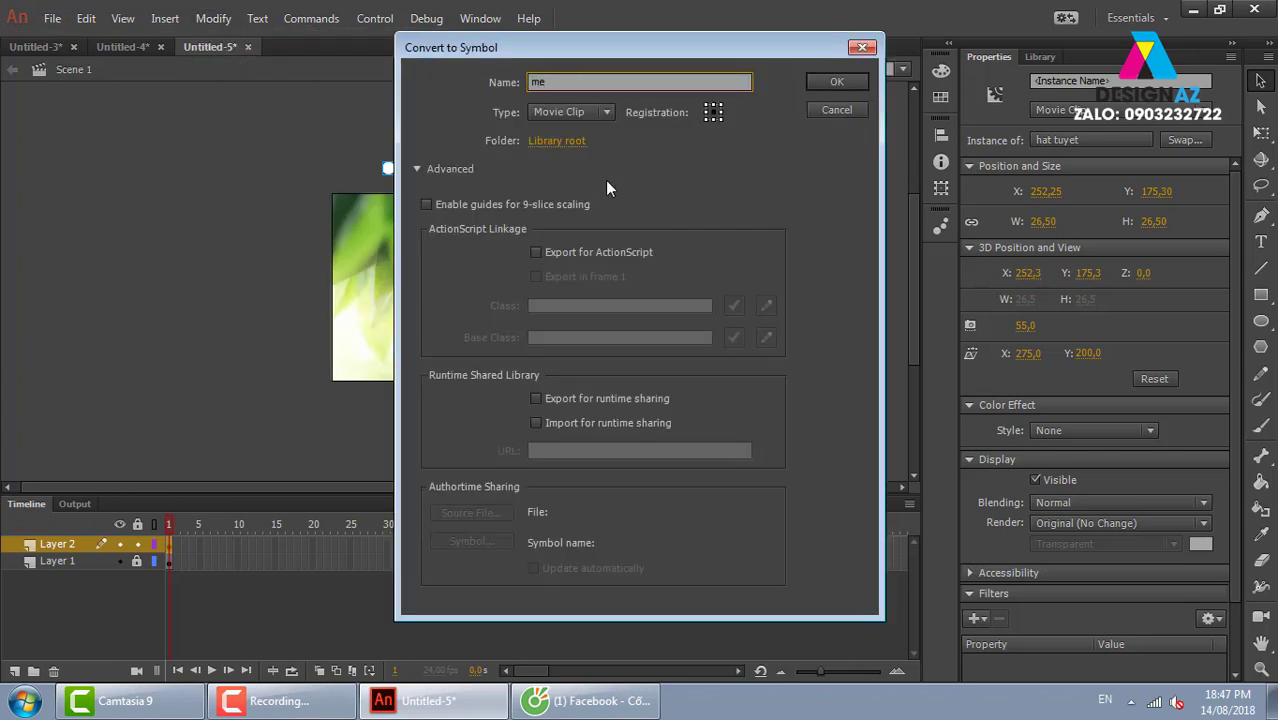
type(" tuyet")
key("Return")
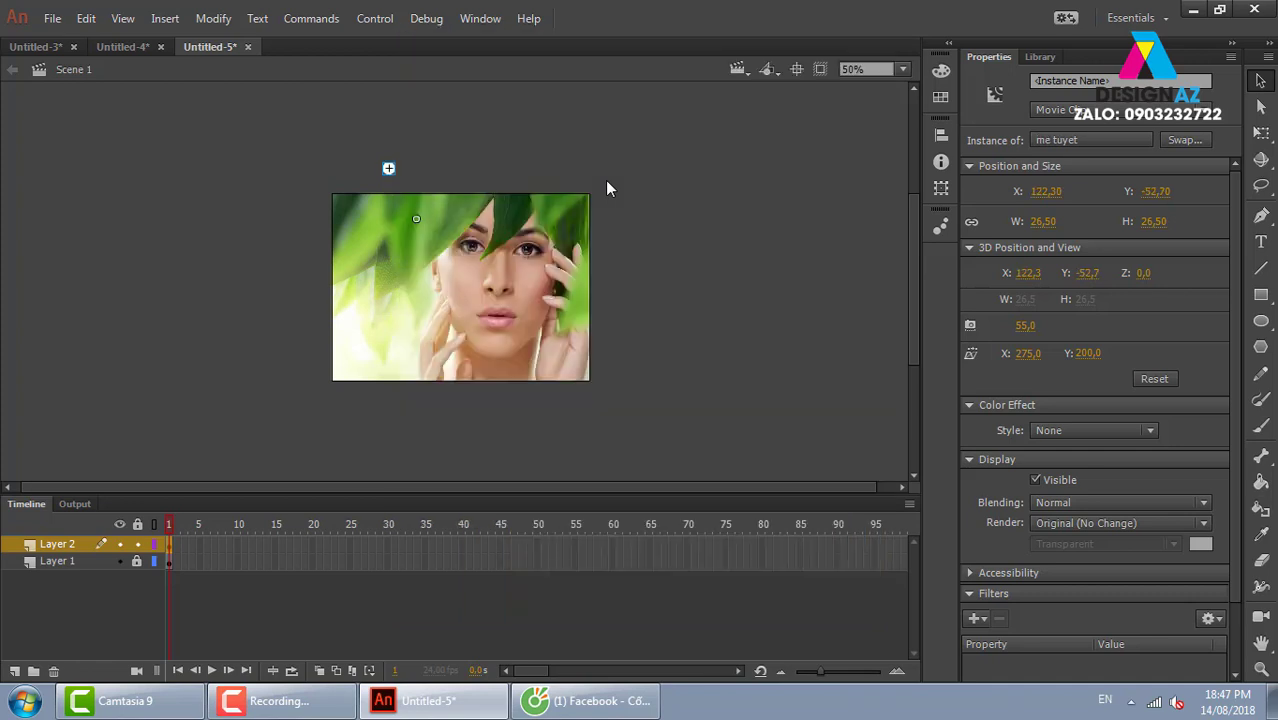
Step: Inside me tuyet, paste a hat tuyet copy on a new layer, nudge it up-left, and test
double_click(388, 168)
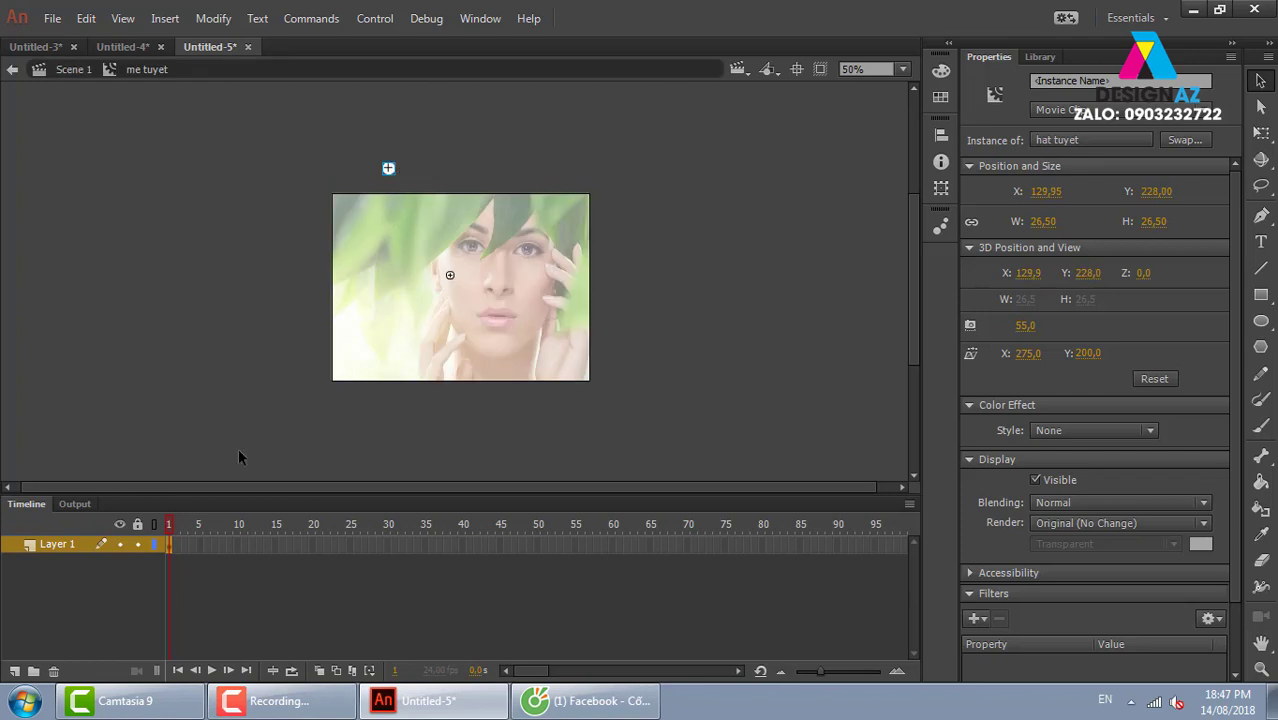
left_click(15, 671)
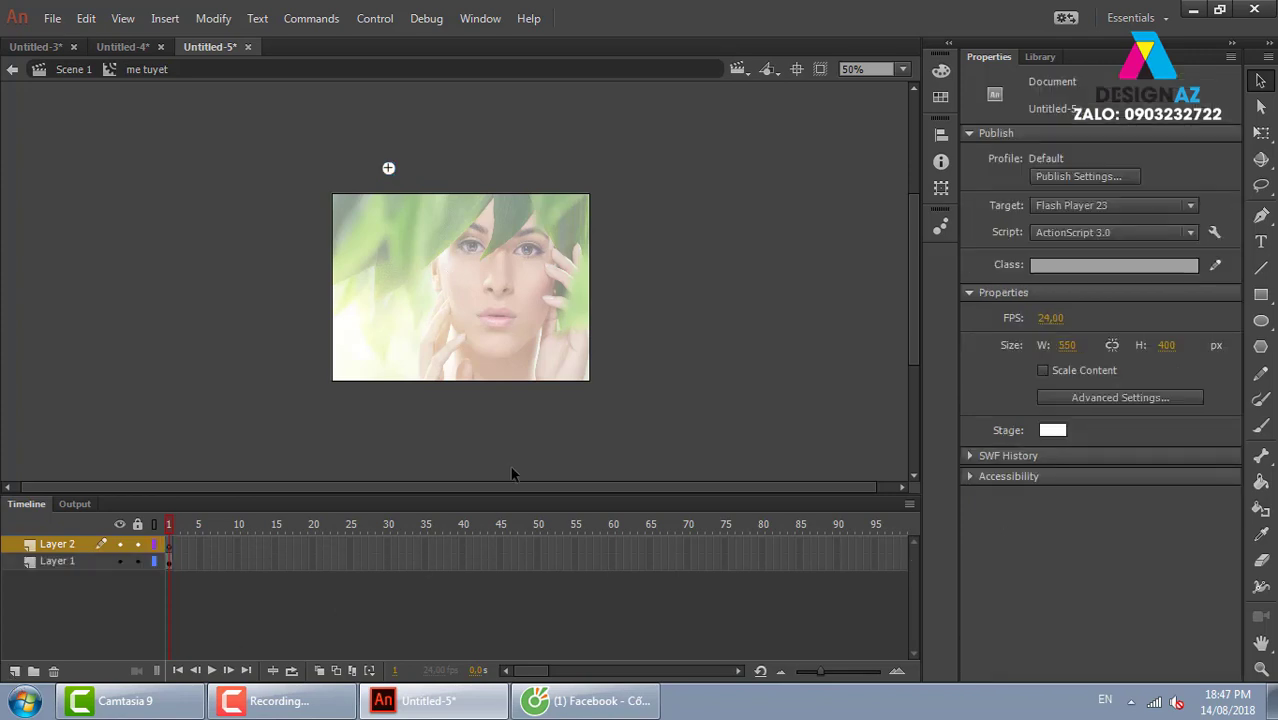
key("ctrl+v")
key("shift+Up")
key("shift+Up")
key("shift+Up")
key("shift+Up")
key("shift+Up")
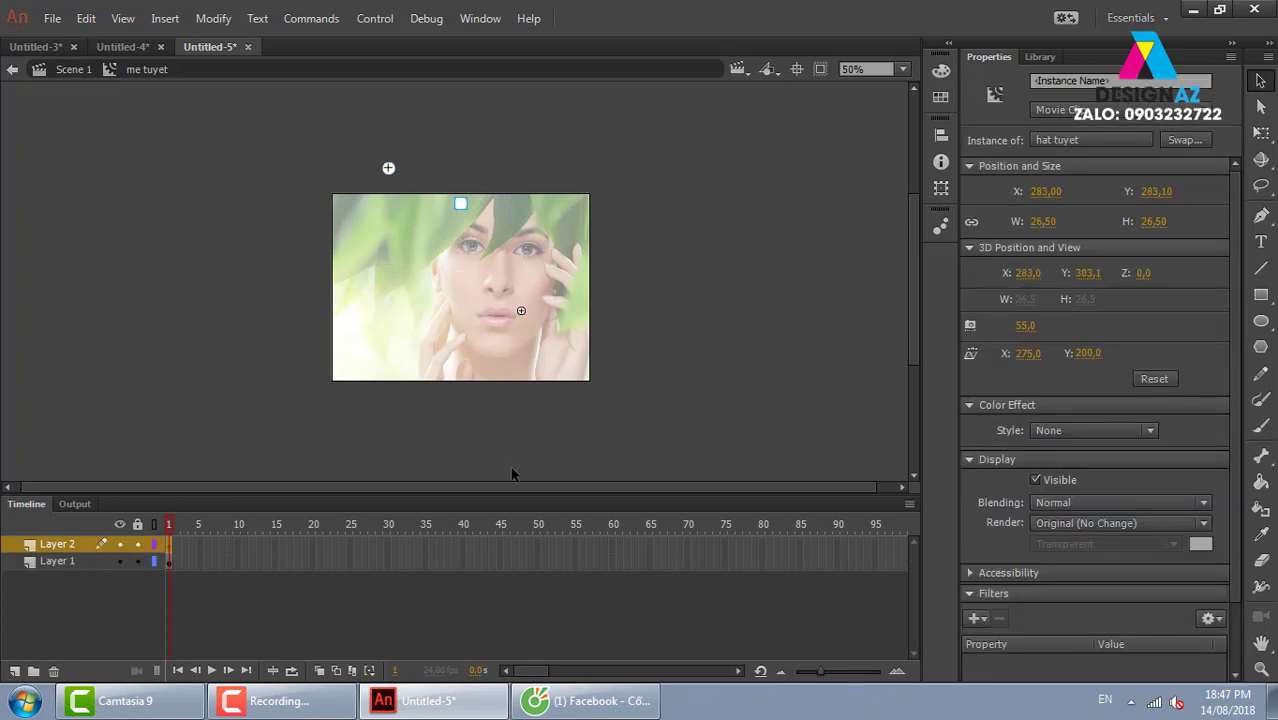
key("shift+Up")
key("shift+Up")
key("shift+Up")
key("shift+Up")
key("shift+Up")
key("shift+Up")
key("shift+Up")
key("shift+Up")
key("shift+Up")
key("shift+Left")
key("shift+Left")
key("shift+Left")
key("shift+Left")
key("shift+Left")
key("shift+Left")
key("shift+Left")
key("shift+Left")
key("shift+Left")
key("shift+Left")
key("ctrl+Return")
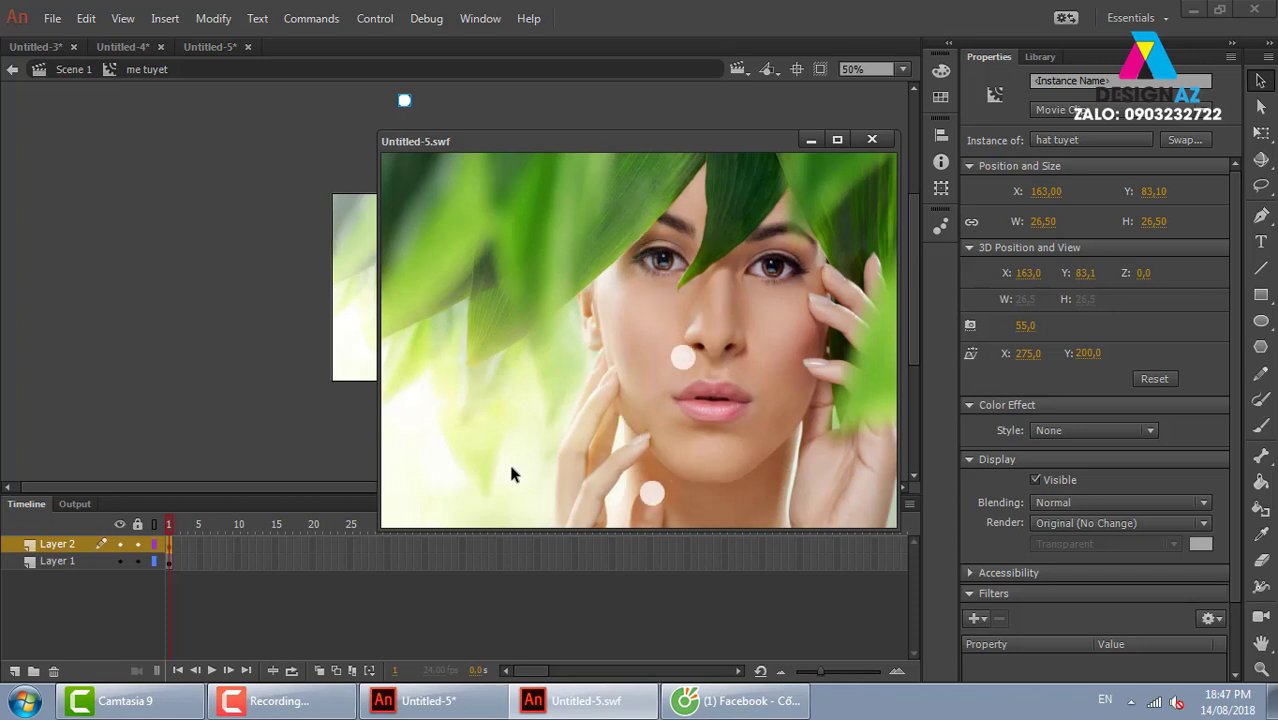
left_click(880, 141)
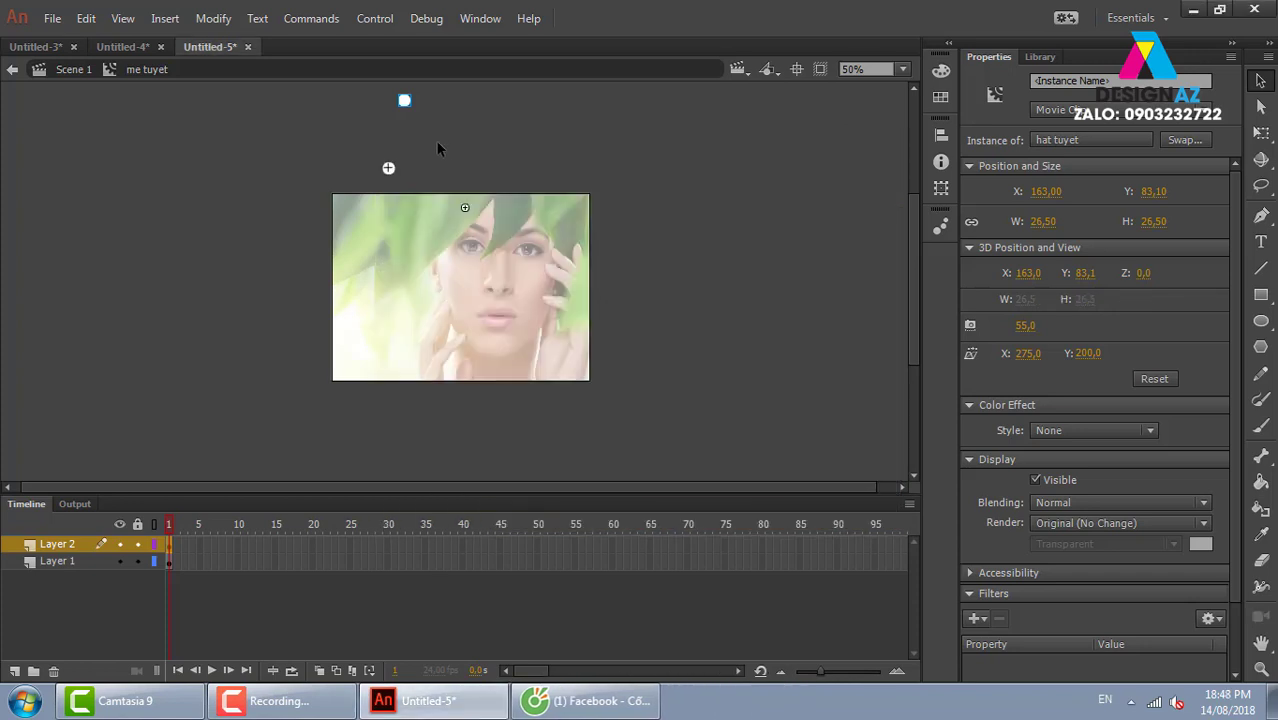
Step: Shrink the snowflake to 13.5 × 13.5 with Free Transform and test the movie again
key("q")
key("ctrl+4")
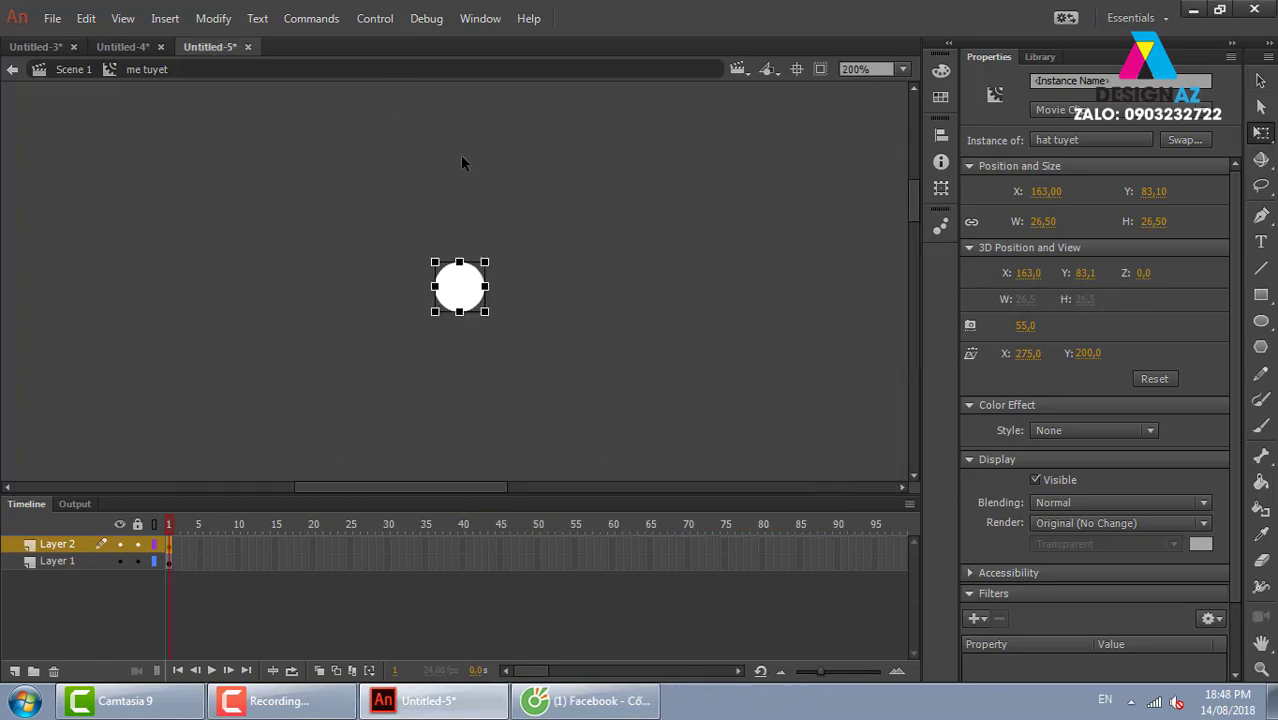
left_click_drag(513, 236, 463, 283)
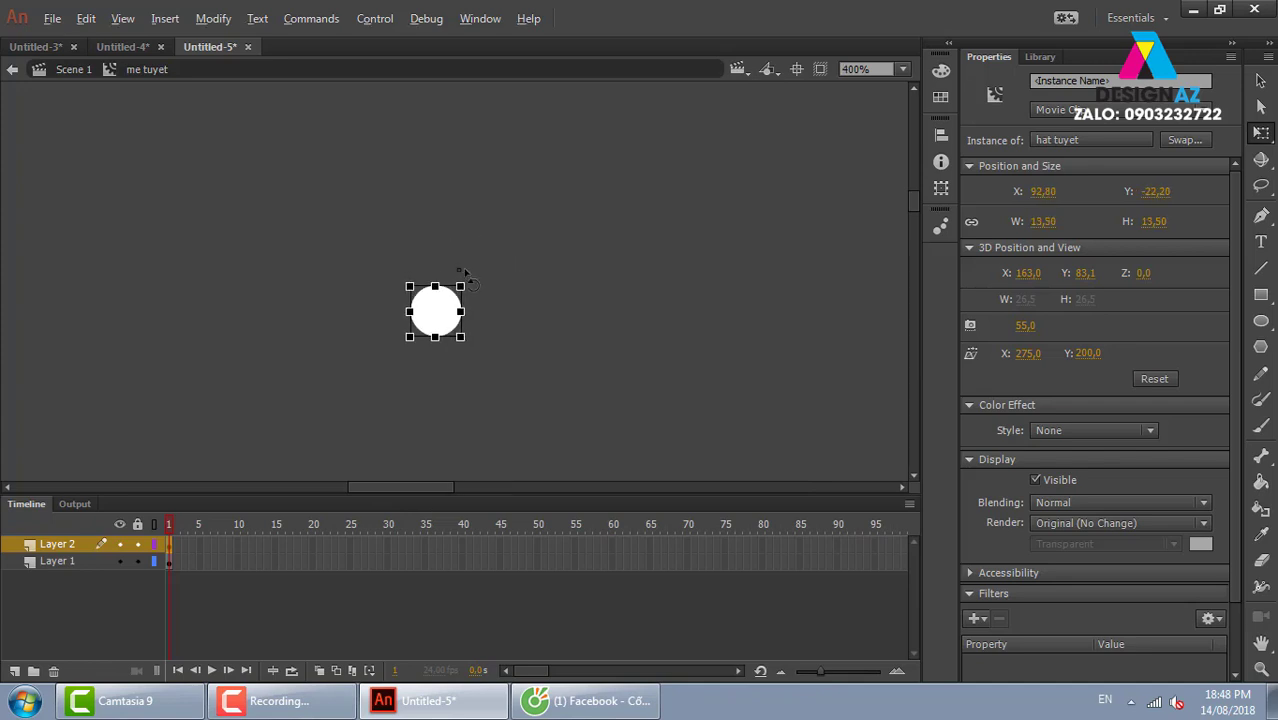
key("ctrl+1")
key("ctrl+minus")
key("ctrl+Return")
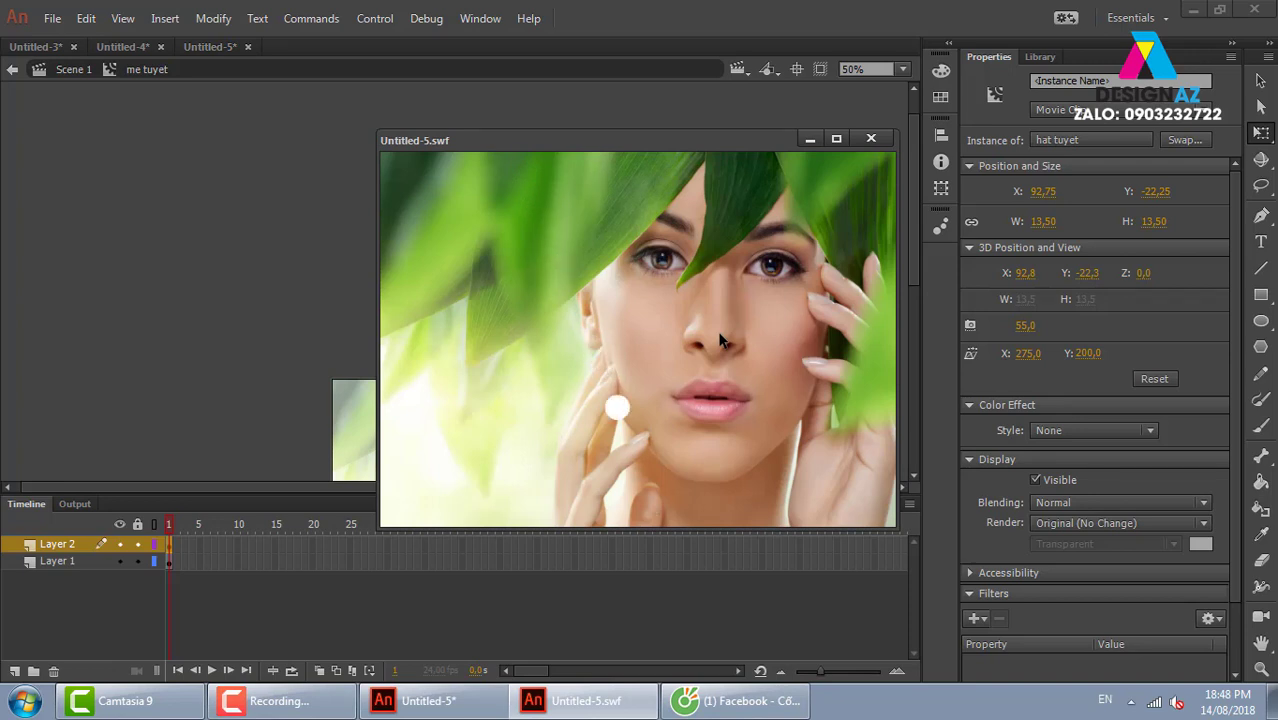
left_click(871, 139)
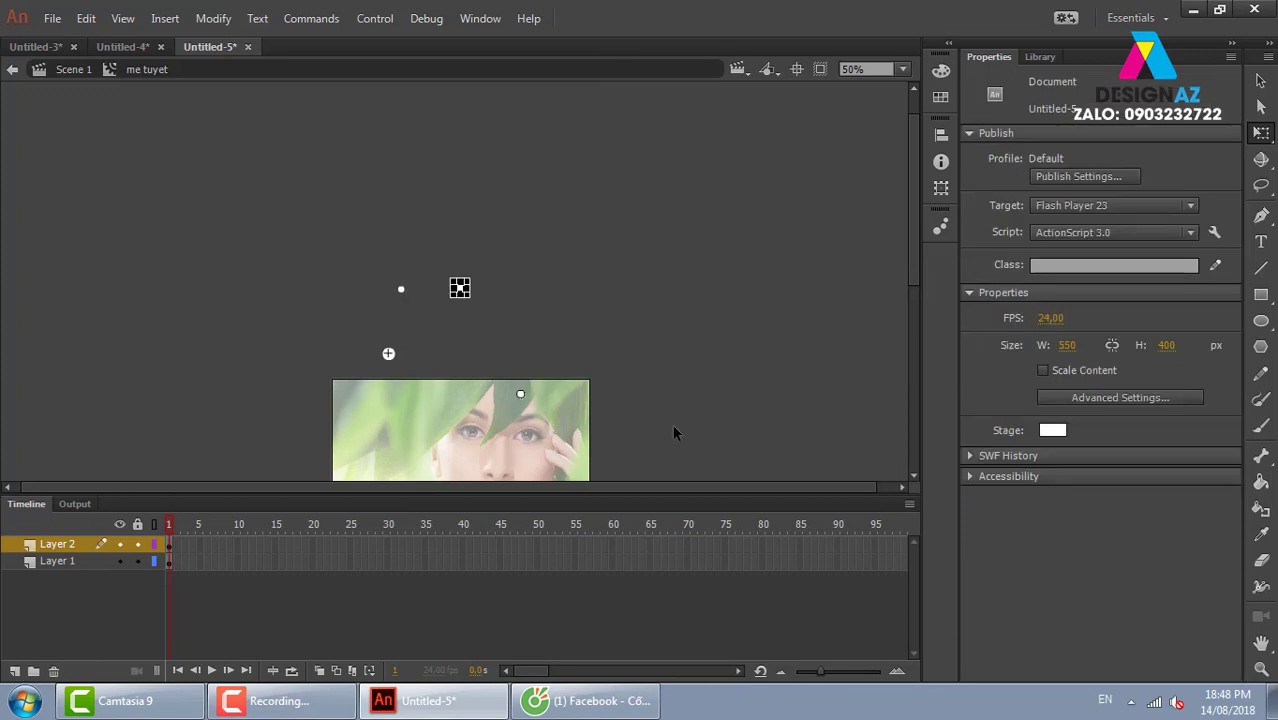
Step: Shrink the second hat tuyet snowflake to 23.15 × 23.15, place it above the photo, and test-play
key("ctrl+equal")
left_click(468, 281)
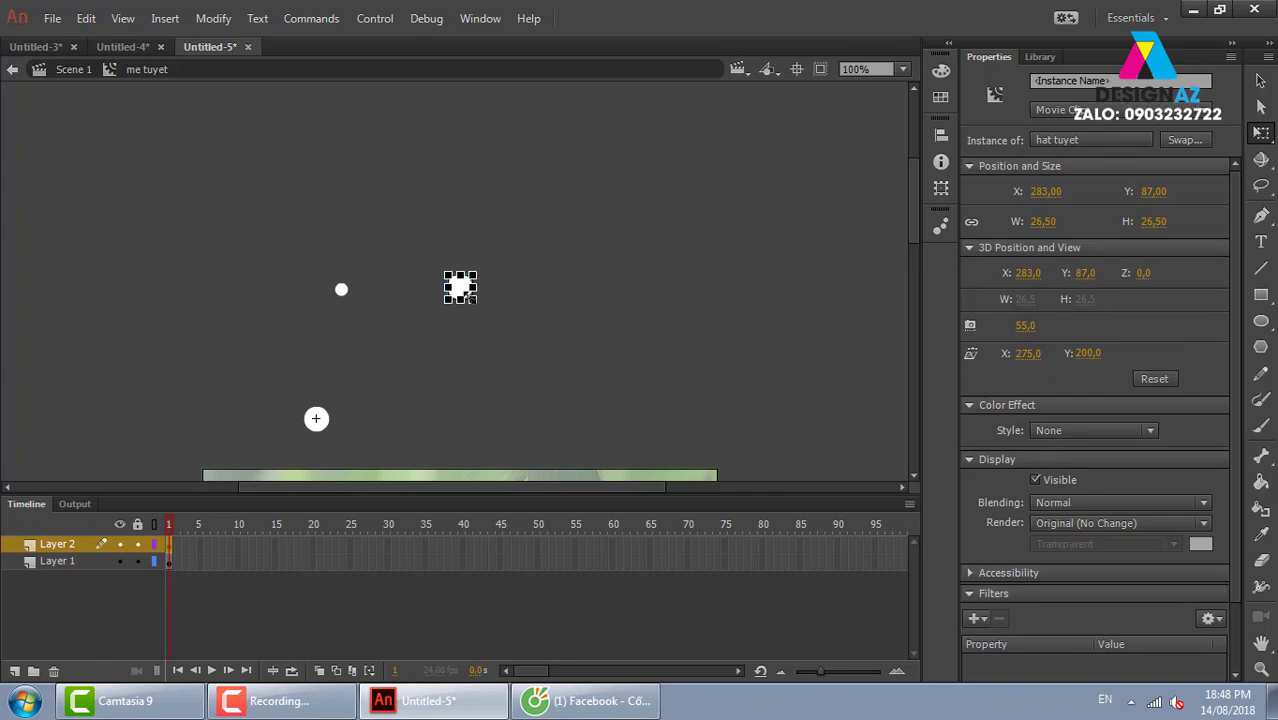
left_click_drag(452, 298, 468, 324)
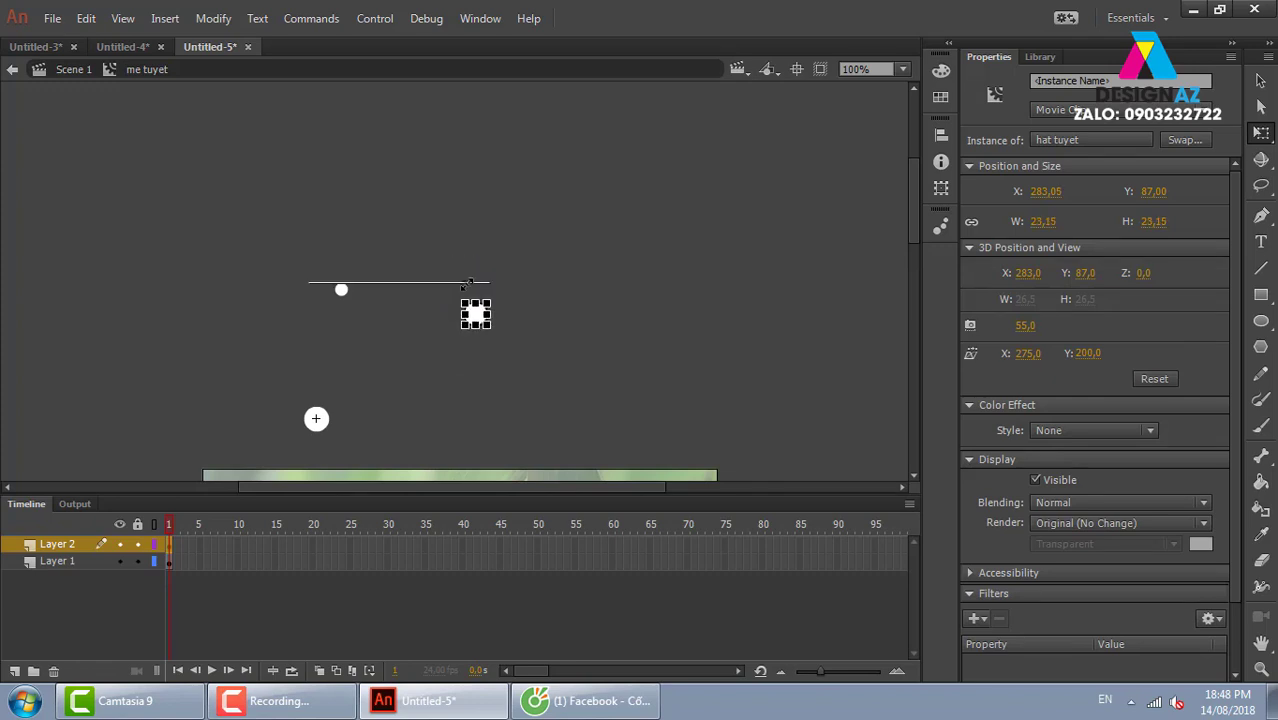
left_click(607, 303)
left_click_drag(636, 350, 677, 189)
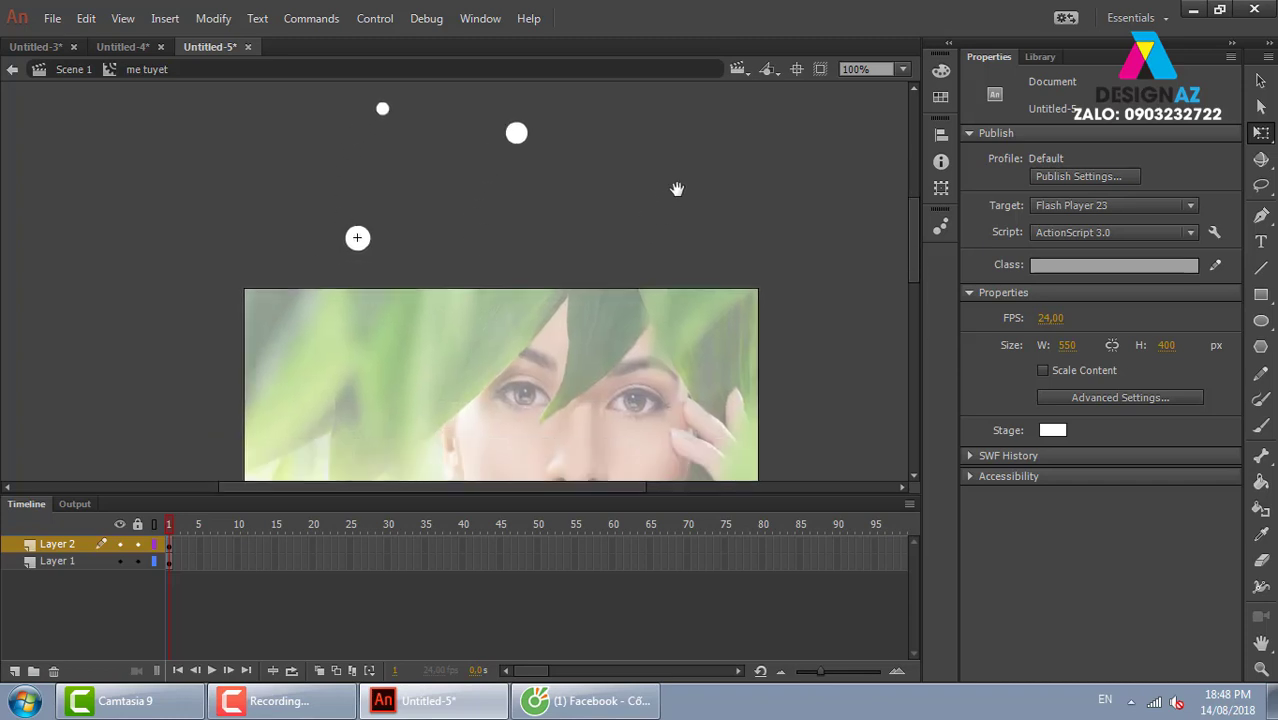
left_click_drag(524, 136, 491, 274)
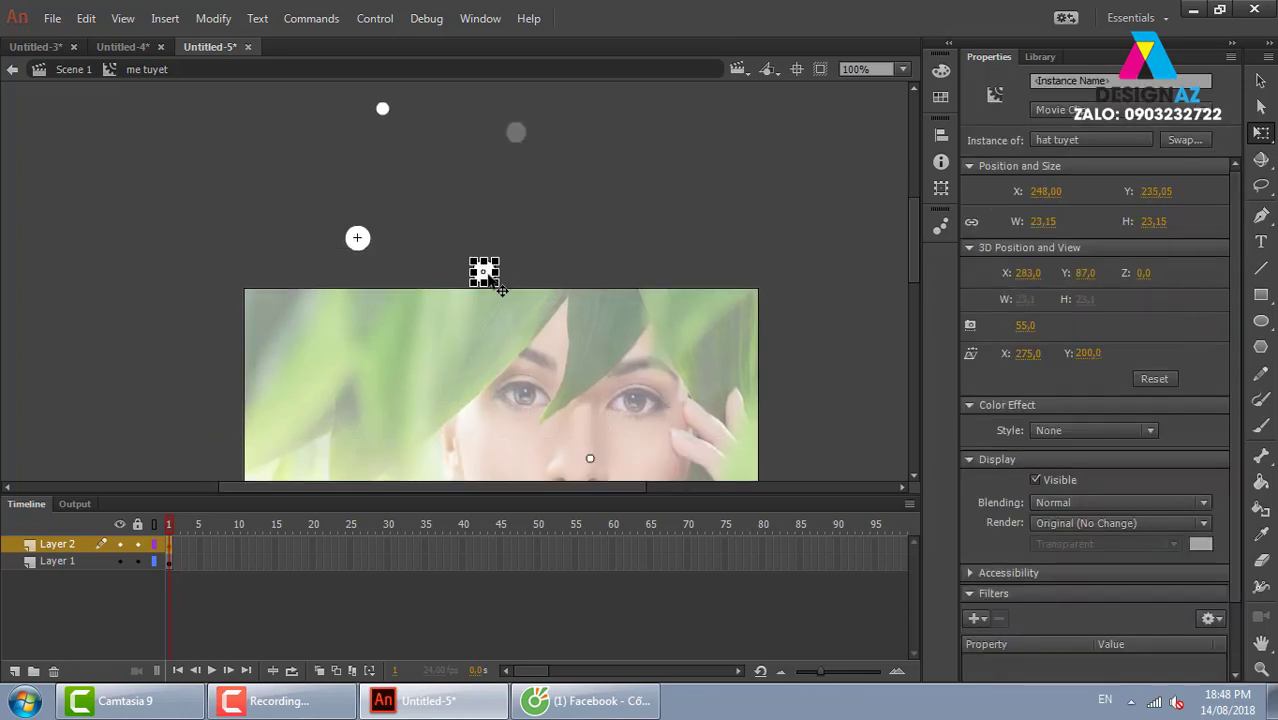
left_click(677, 237)
key("ctrl+Return")
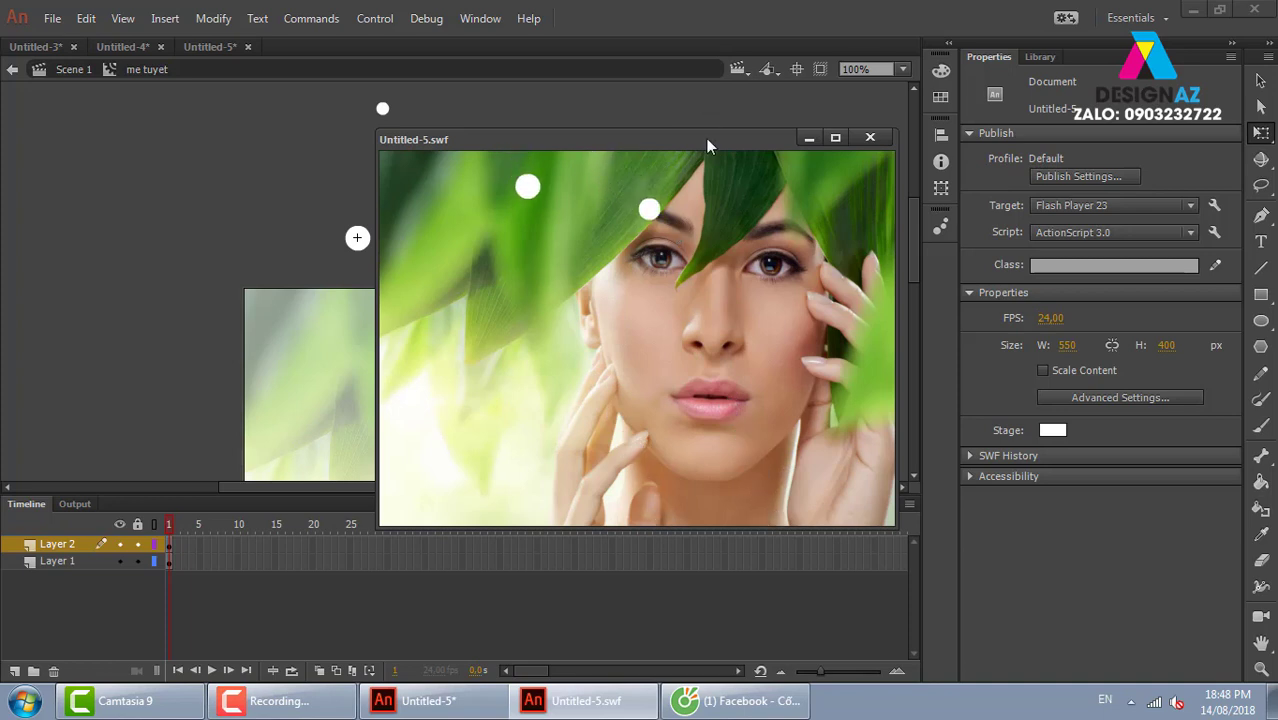
left_click(869, 139)
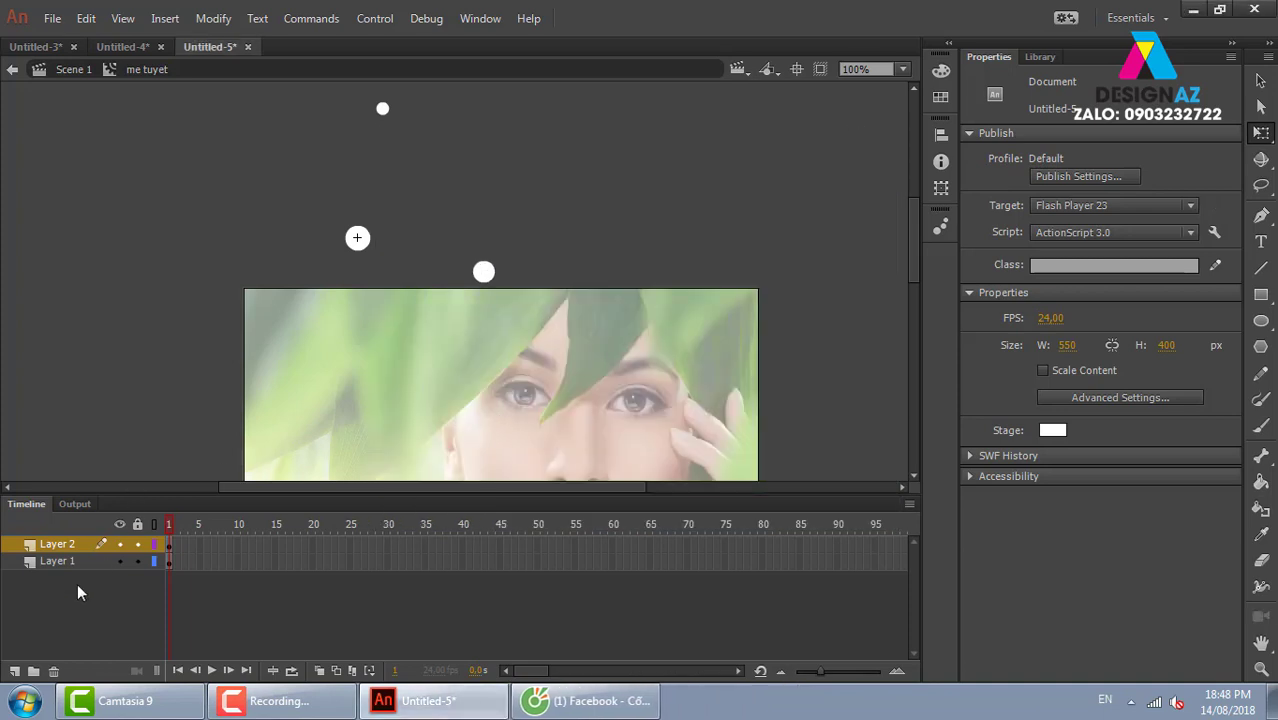
Step: Add Layer 3 inside me tuyet and paste another hat tuyet snowflake onto it
left_click(14, 671)
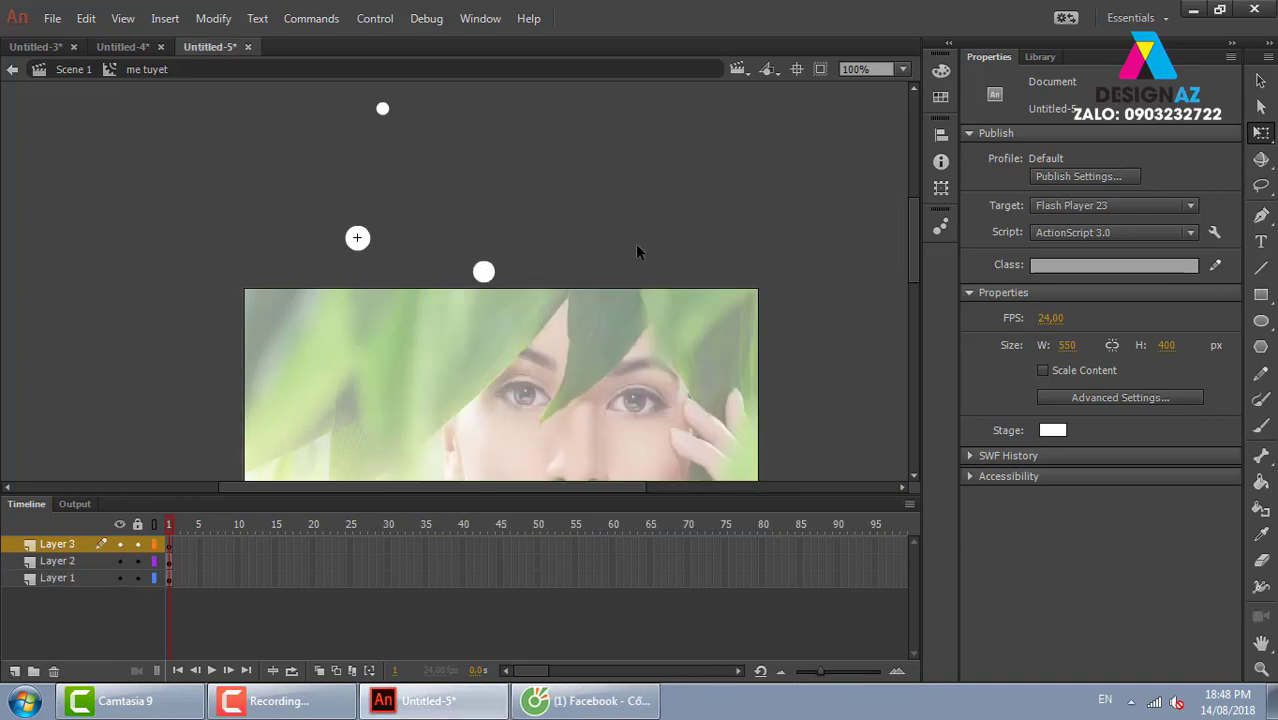
key("ctrl+v")
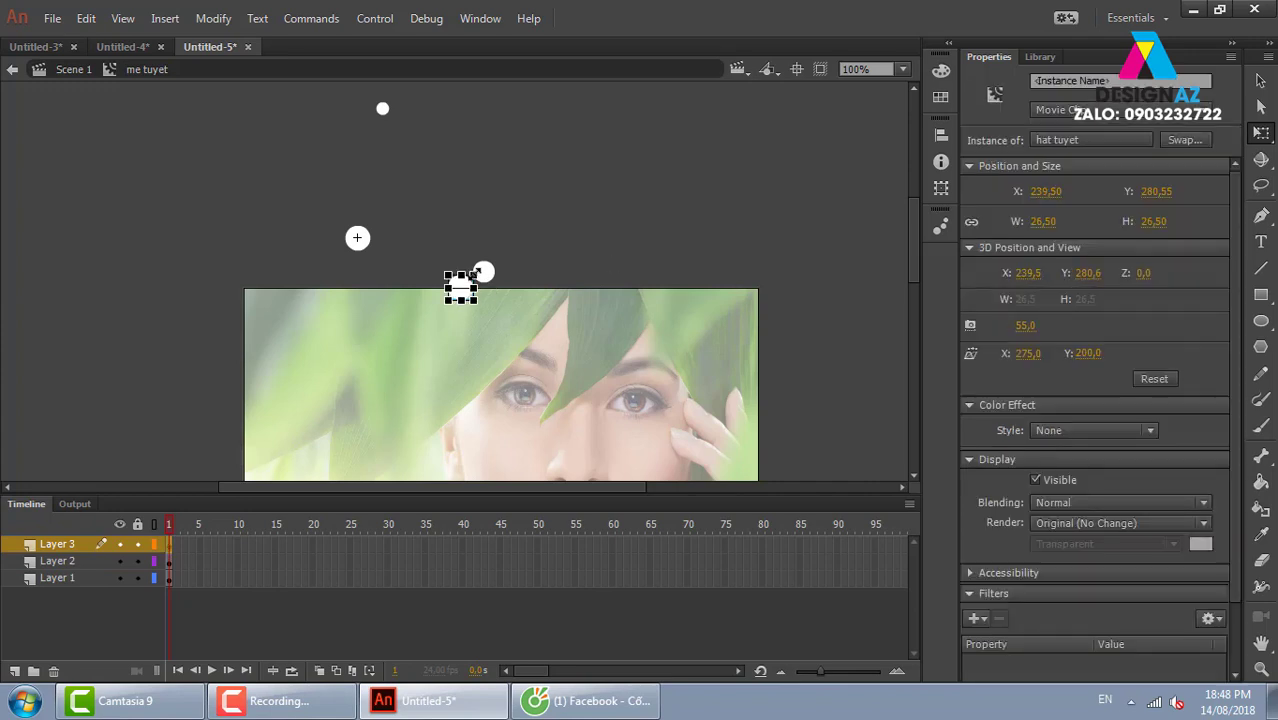
left_click_drag(470, 293, 461, 288)
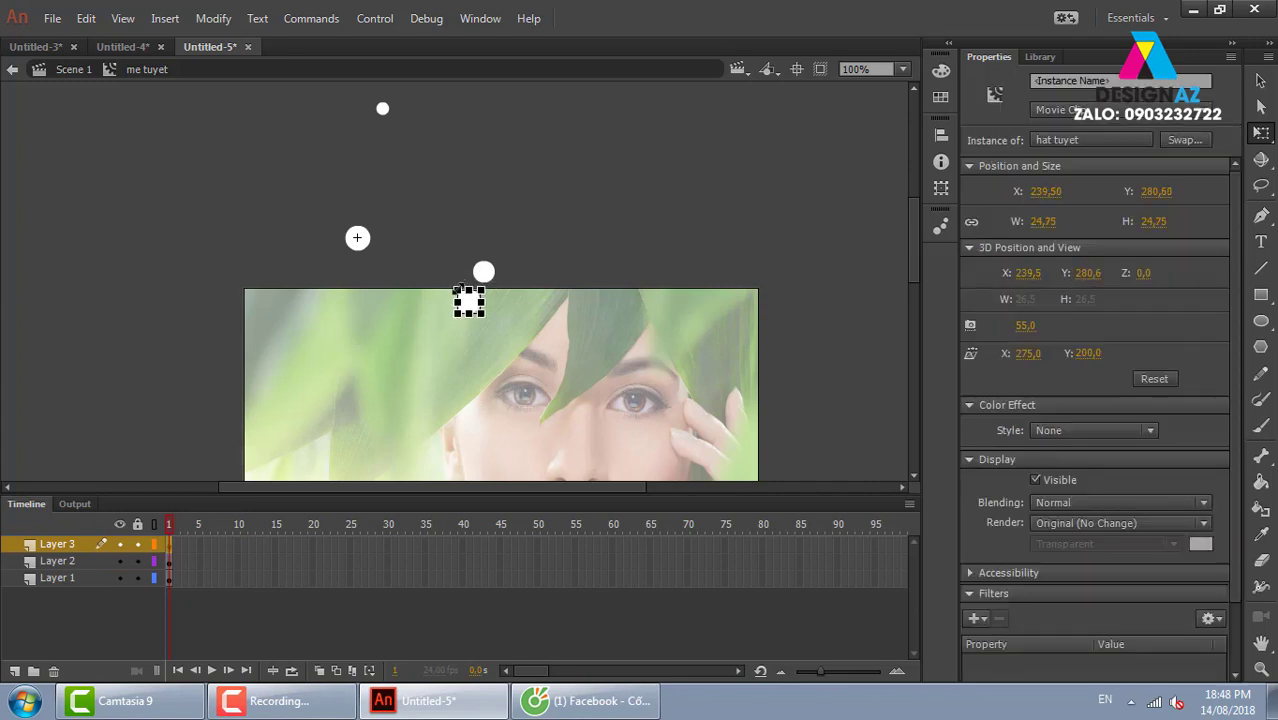
double_click(767, 189)
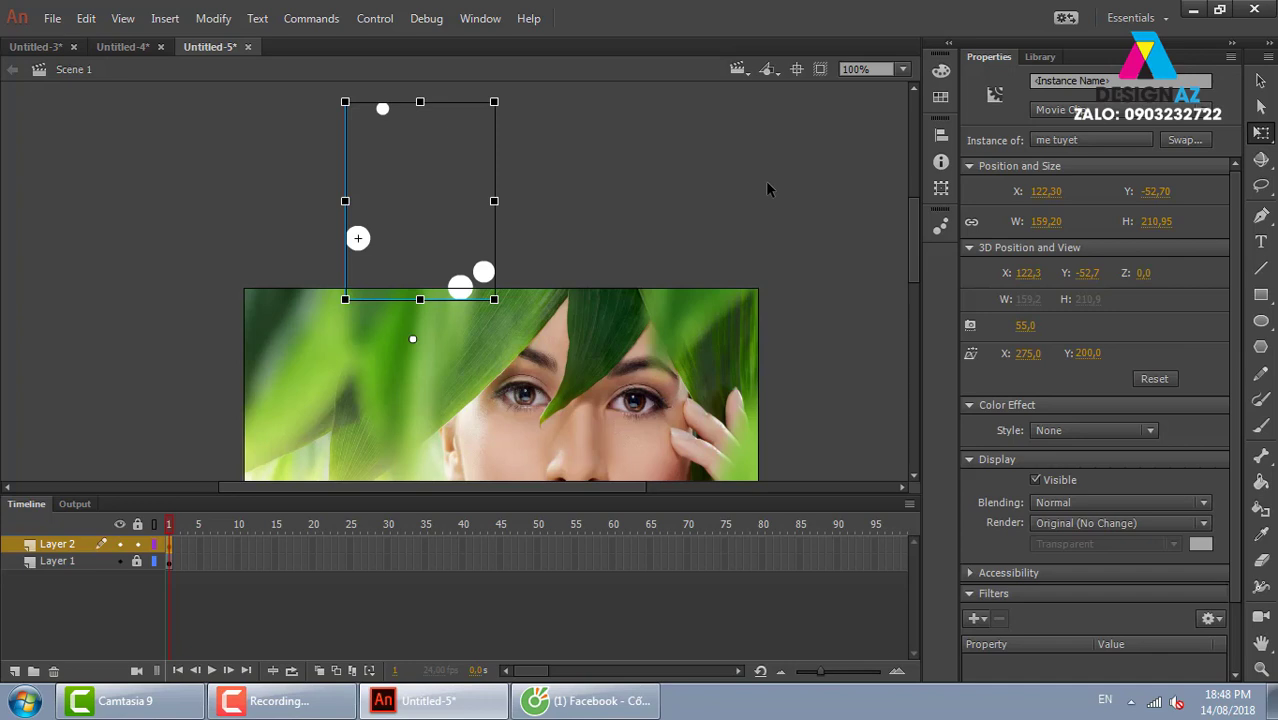
left_click(767, 189)
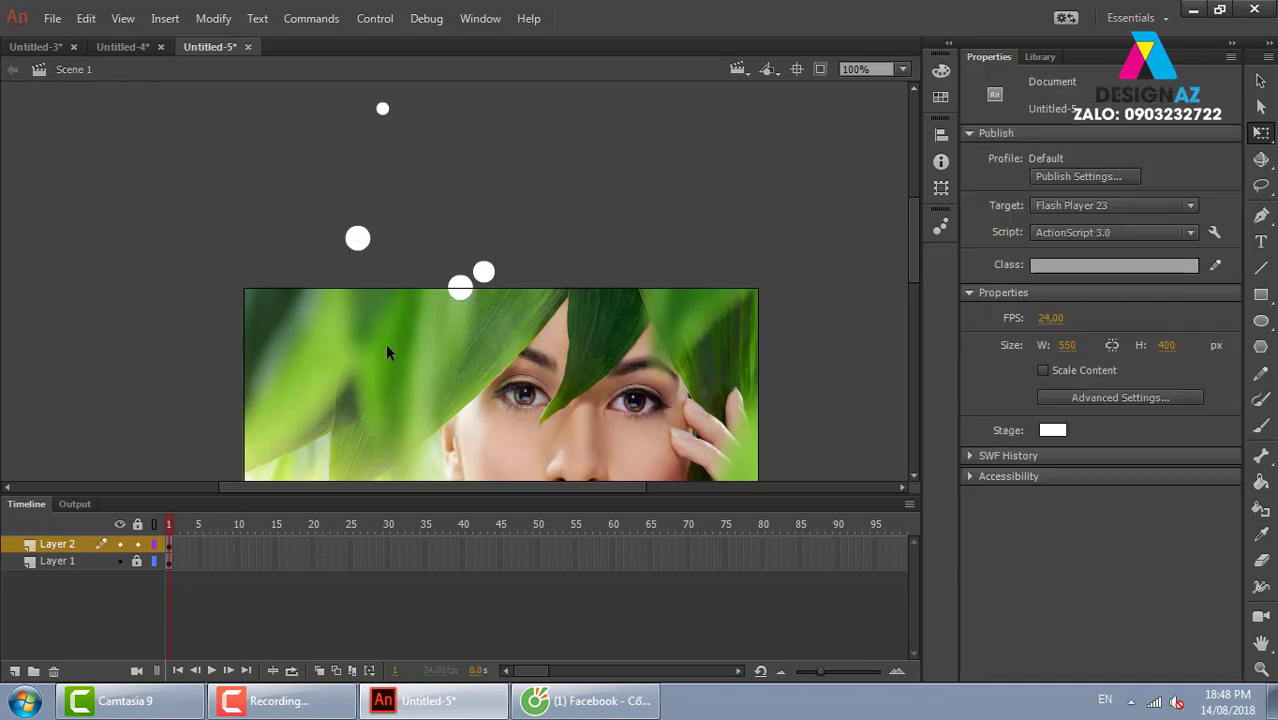
double_click(459, 288)
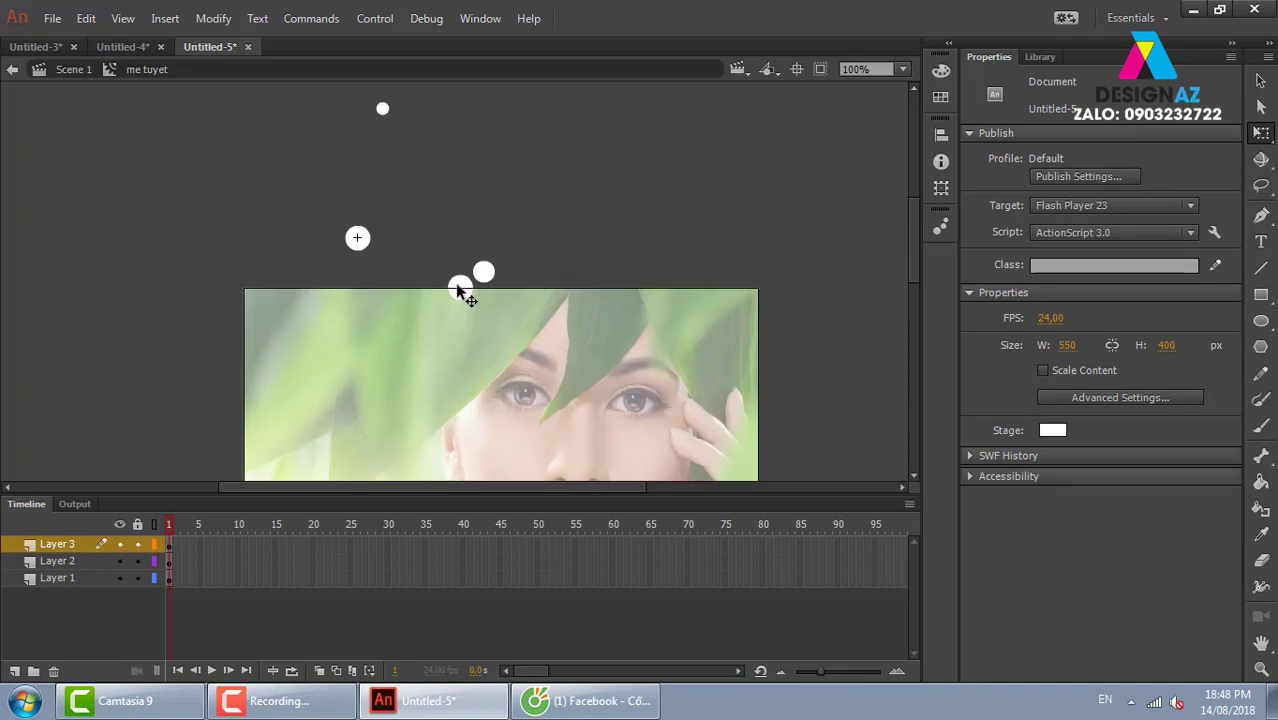
Step: Scale the Layer 3 snowflake down to about half size (13.3 × 13.3) and move it up-left
left_click(80, 543)
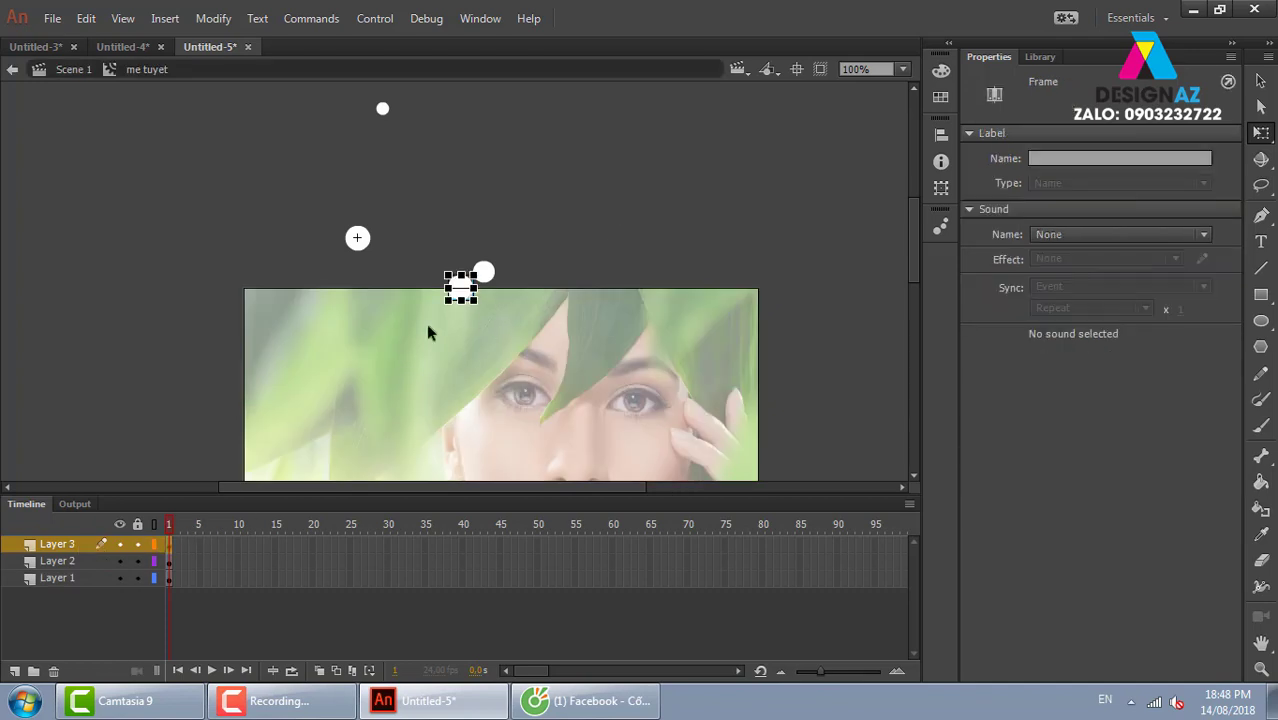
left_click(472, 300)
key("ctrl+equal")
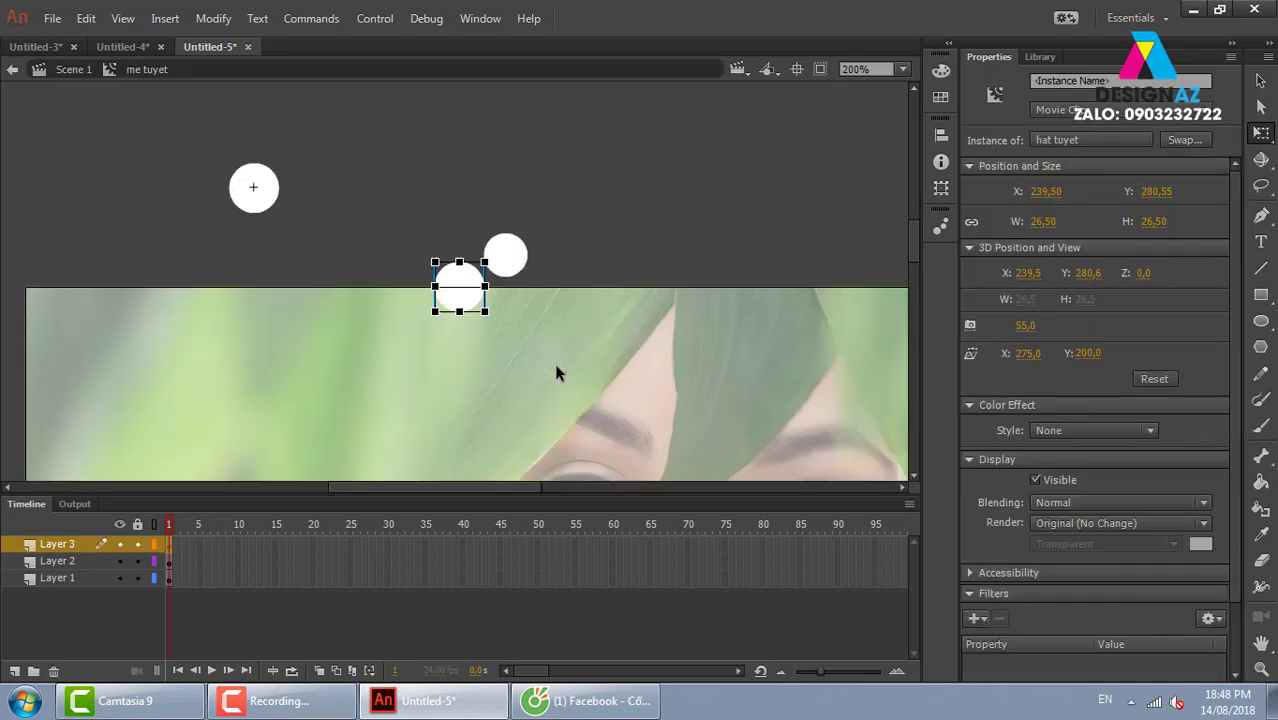
key("ctrl+equal")
mouse_move(510, 341)
left_mouse_down()
mouse_move(470, 168)
mouse_move(419, 224)
mouse_move(386, 122)
left_mouse_up()
left_click(420, 232)
Step: Position the small snowflake higher among the others and test-play the movie
key("ctrl+1")
left_click(470, 233)
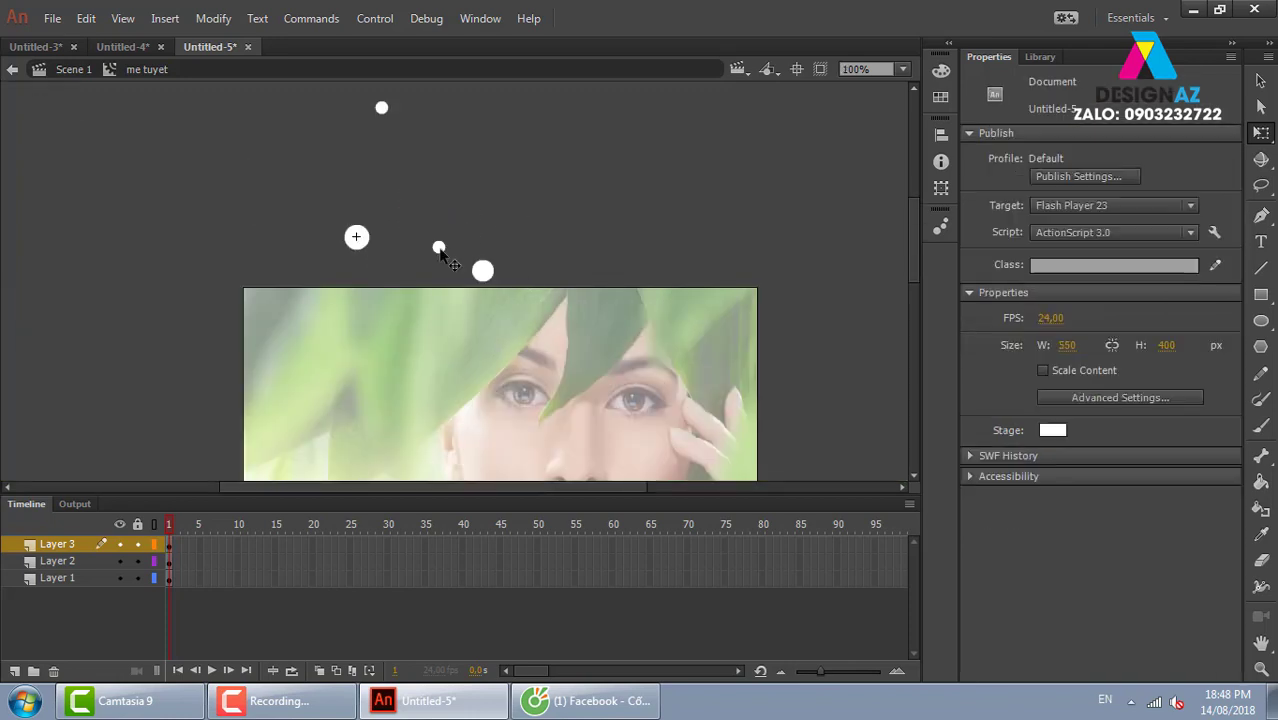
left_click_drag(439, 247, 453, 197)
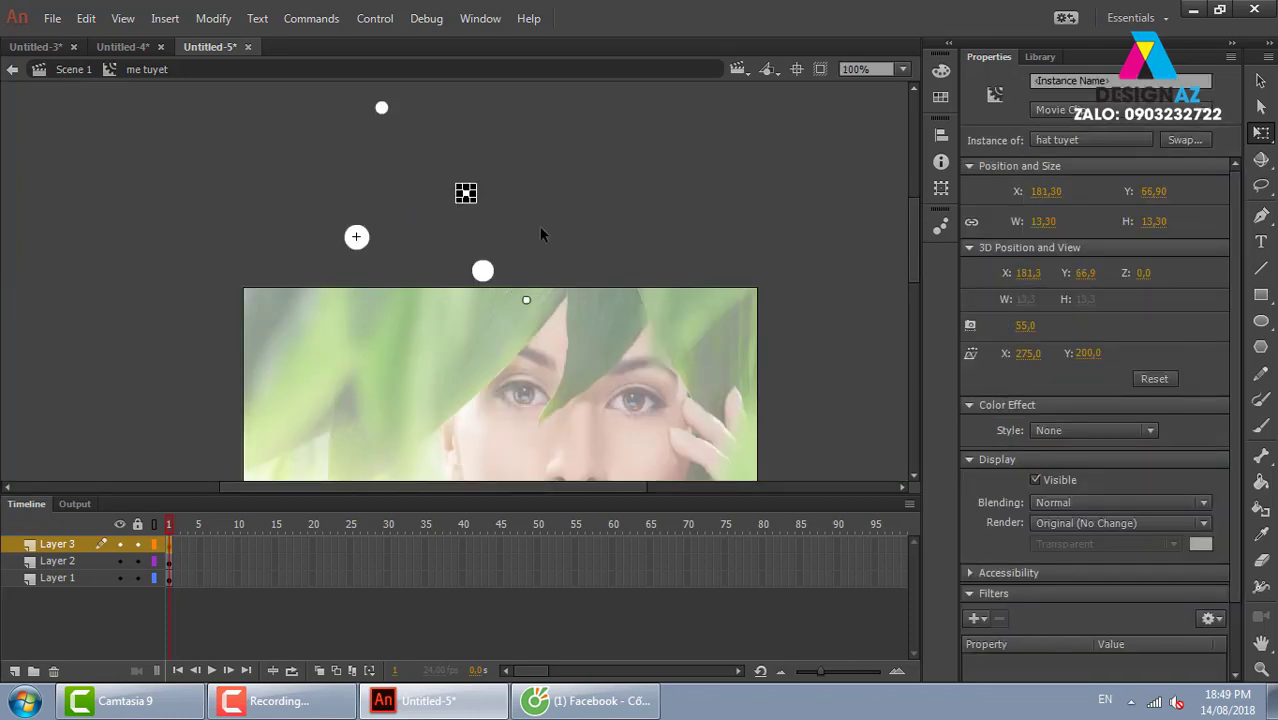
left_click(584, 227)
key("ctrl+Return")
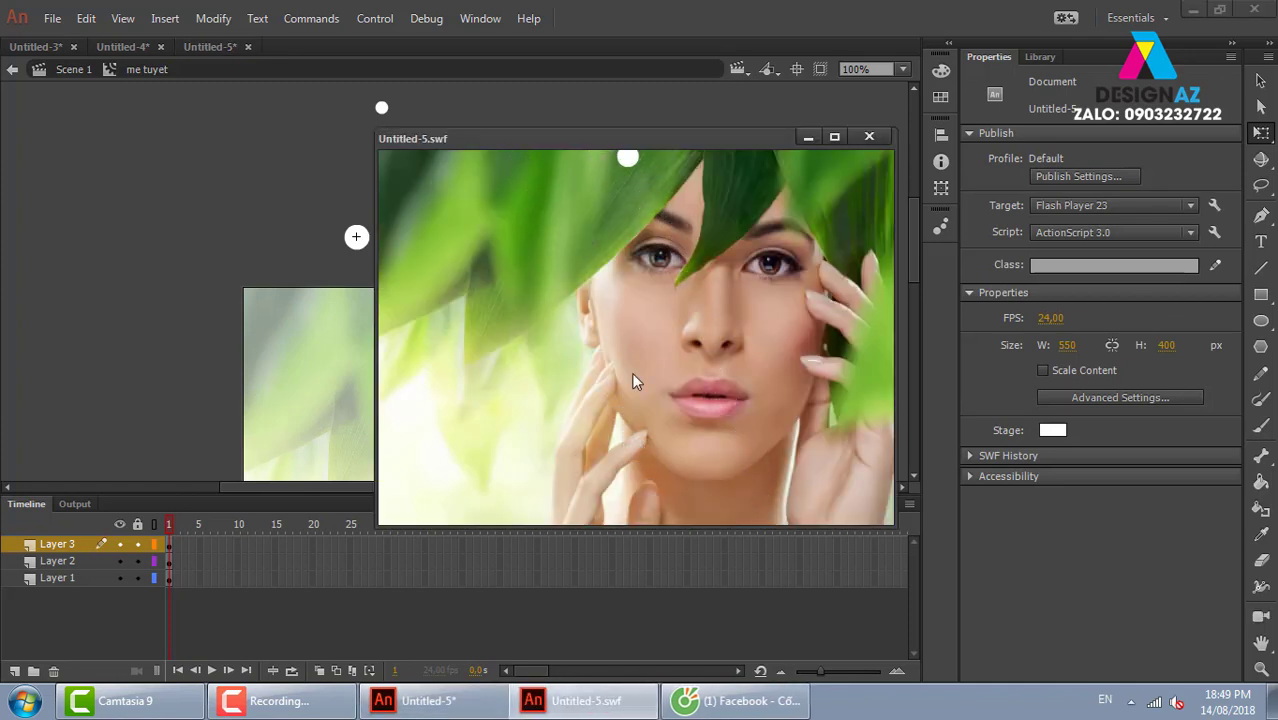
Step: Add Layer 4 with another pasted snowflake nudged up and to the left
left_click(871, 137)
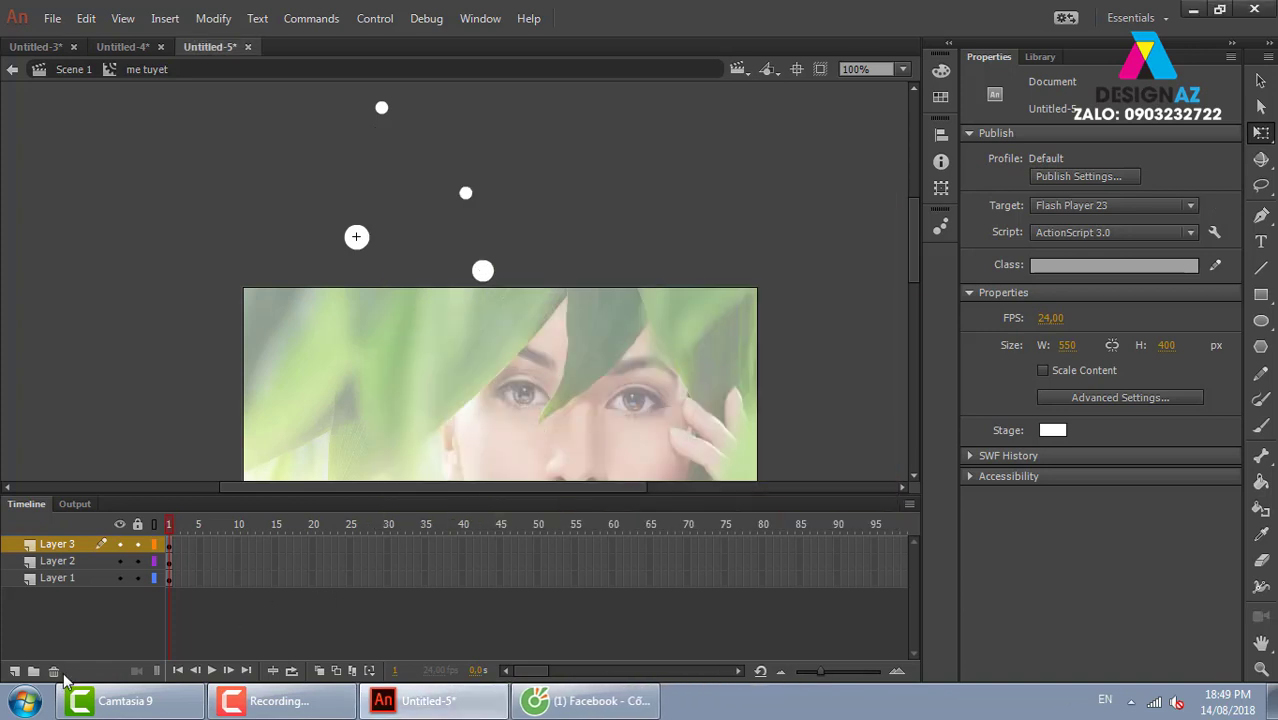
left_click(14, 671)
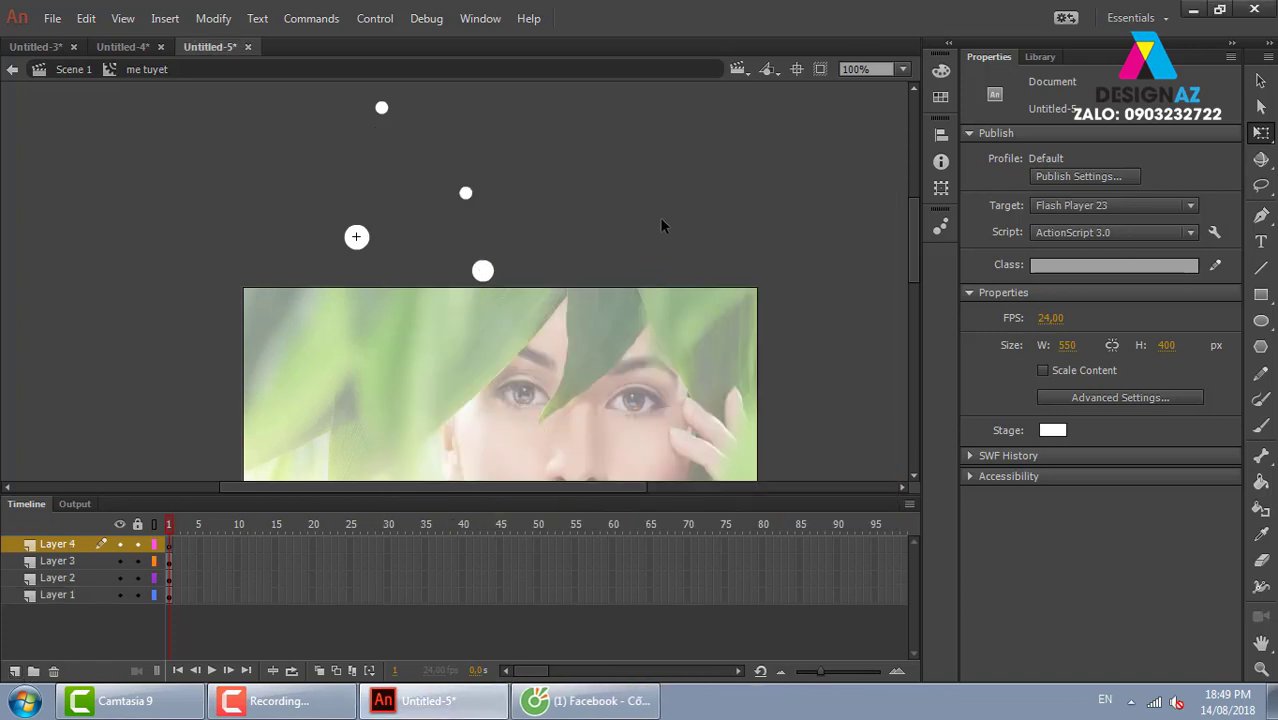
key("ctrl+v")
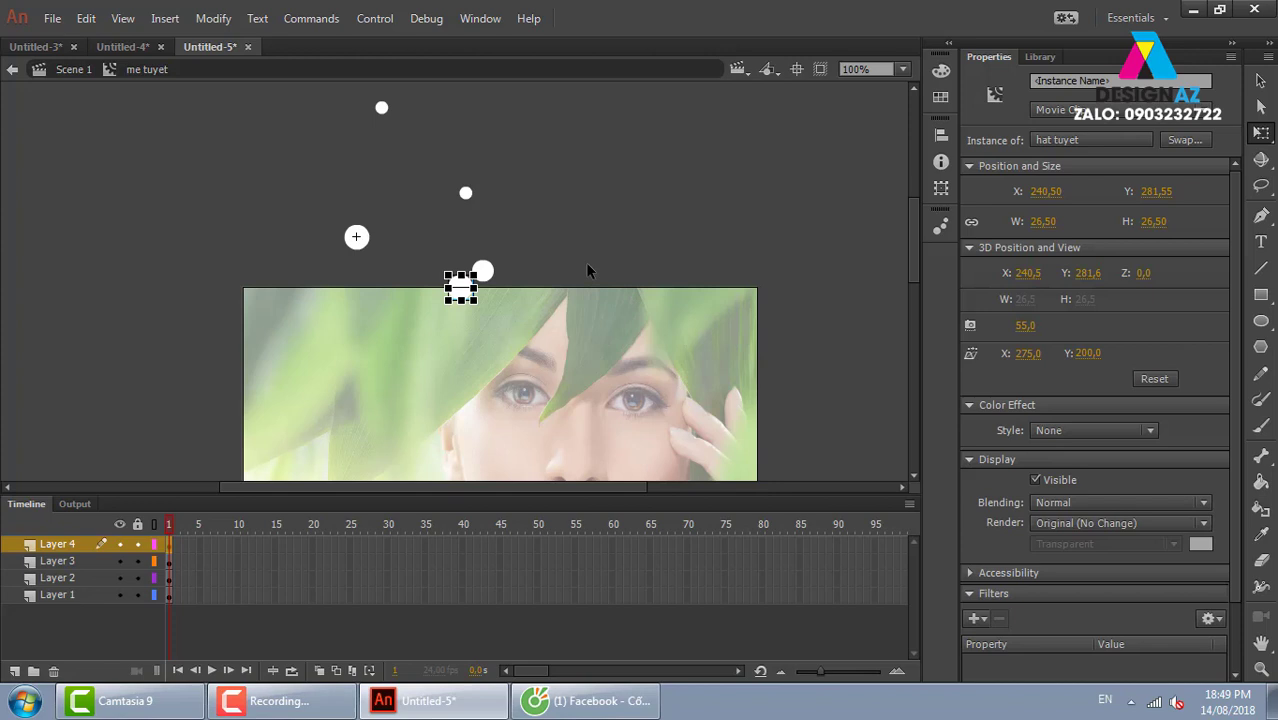
key("shift+Left")
key("shift+Left")
key("shift+Left")
key("shift+Left")
key("shift+Left")
key("shift+Left")
key("shift+Up")
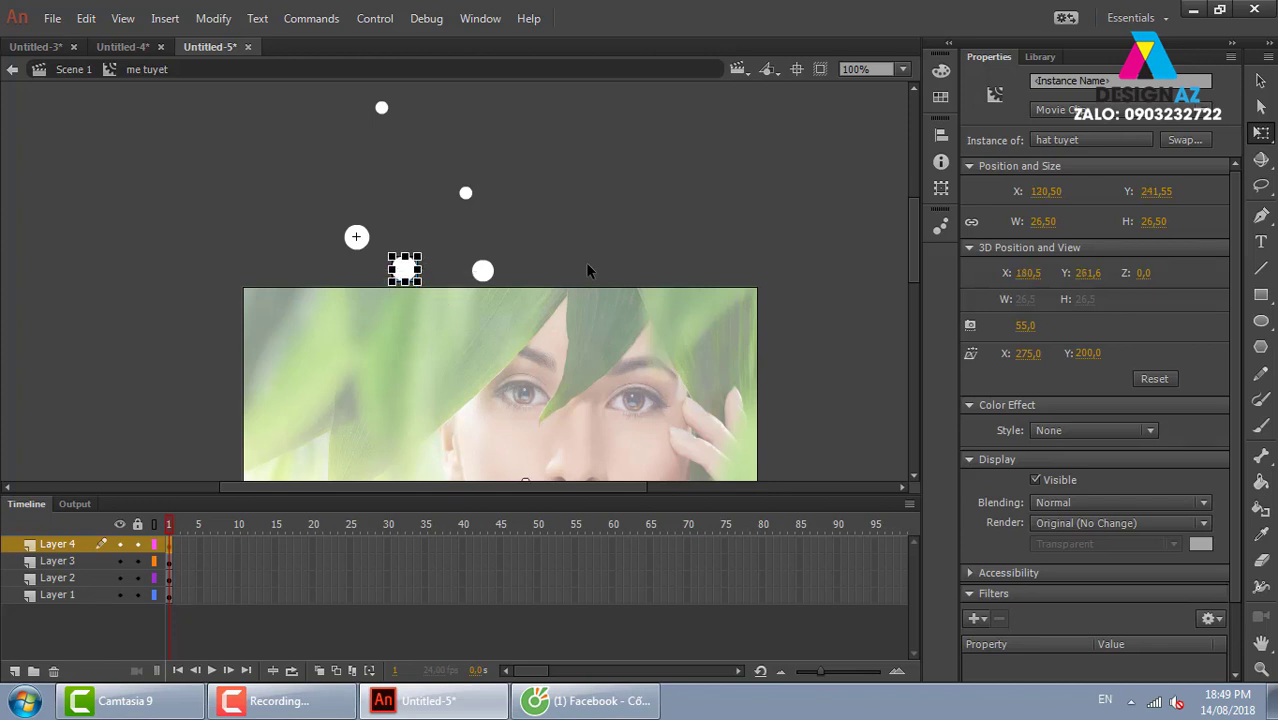
key("shift+Up")
key("shift+Up")
key("shift+Up")
key("shift+Up")
key("shift+Up")
key("shift+Left")
key("shift+Left")
key("shift+Left")
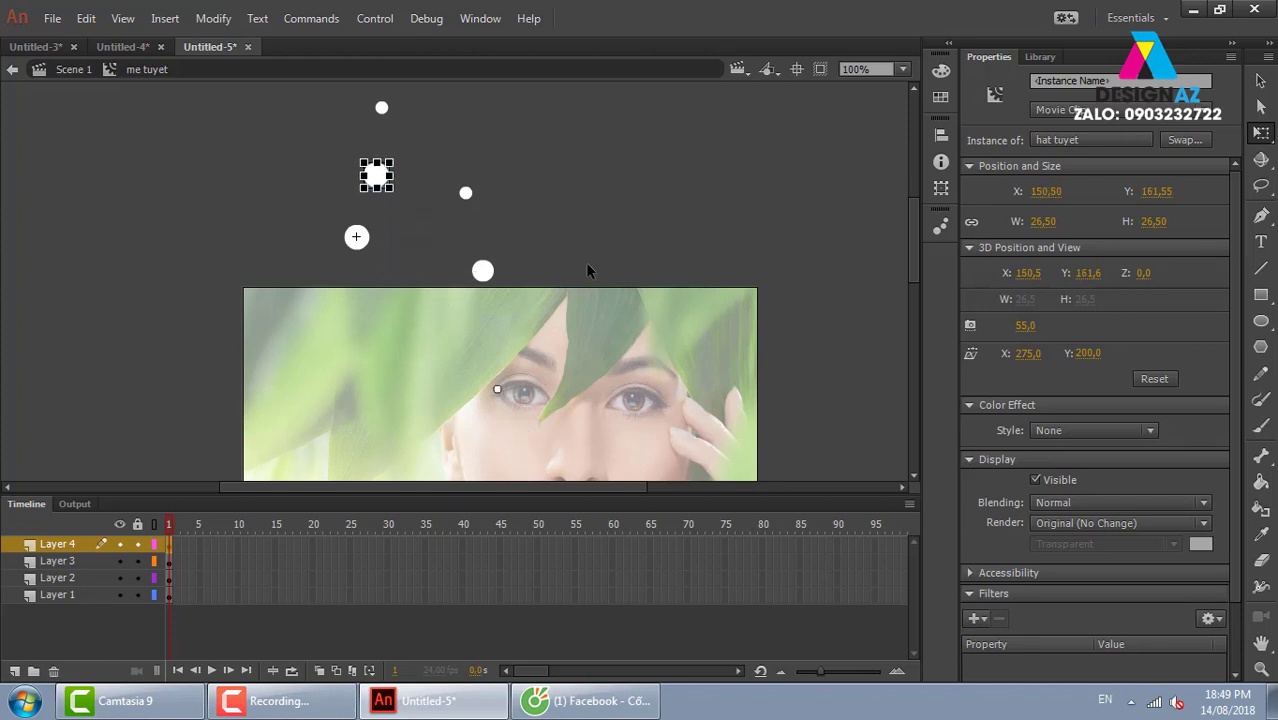
Step: Shrink the Layer 4 snowflake to 14.25 × 14.25 and test-play the movie
key("ctrl+equal")
key("ctrl+equal")
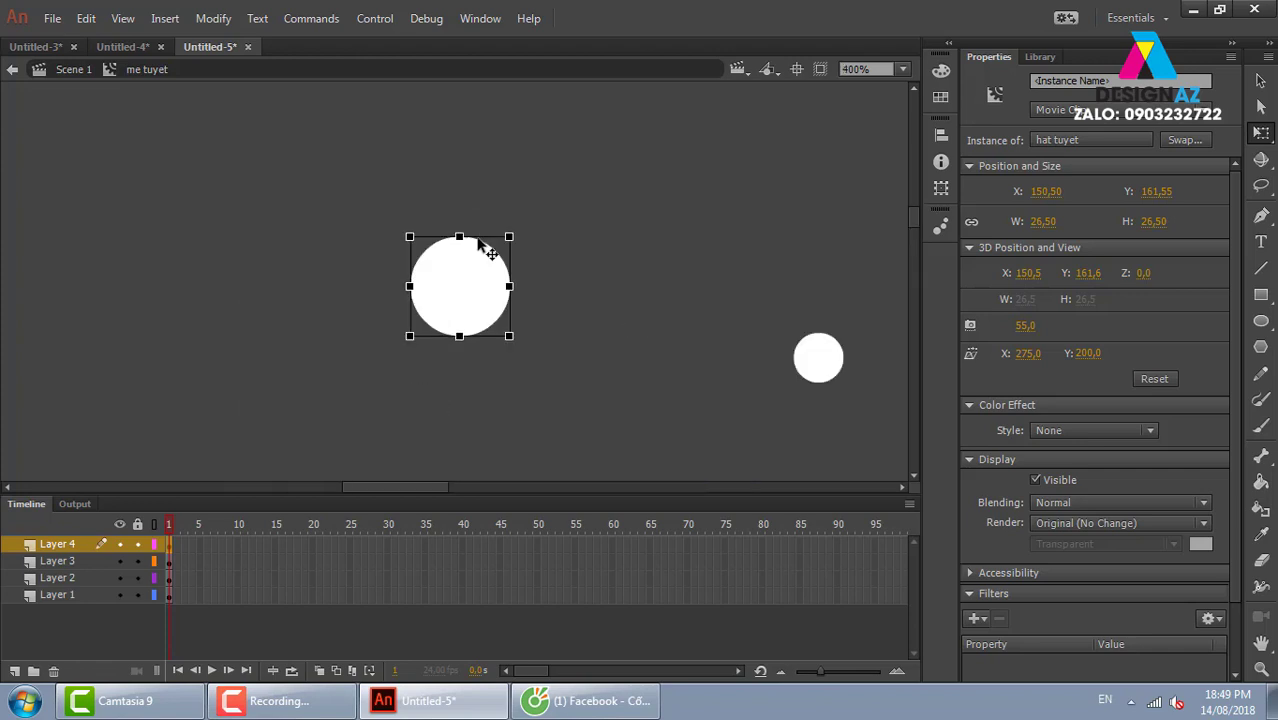
key("ctrl+equal")
left_click_drag(562, 187, 467, 276)
key("ctrl+minus")
key("ctrl+minus")
key("ctrl+minus")
key("ctrl+minus")
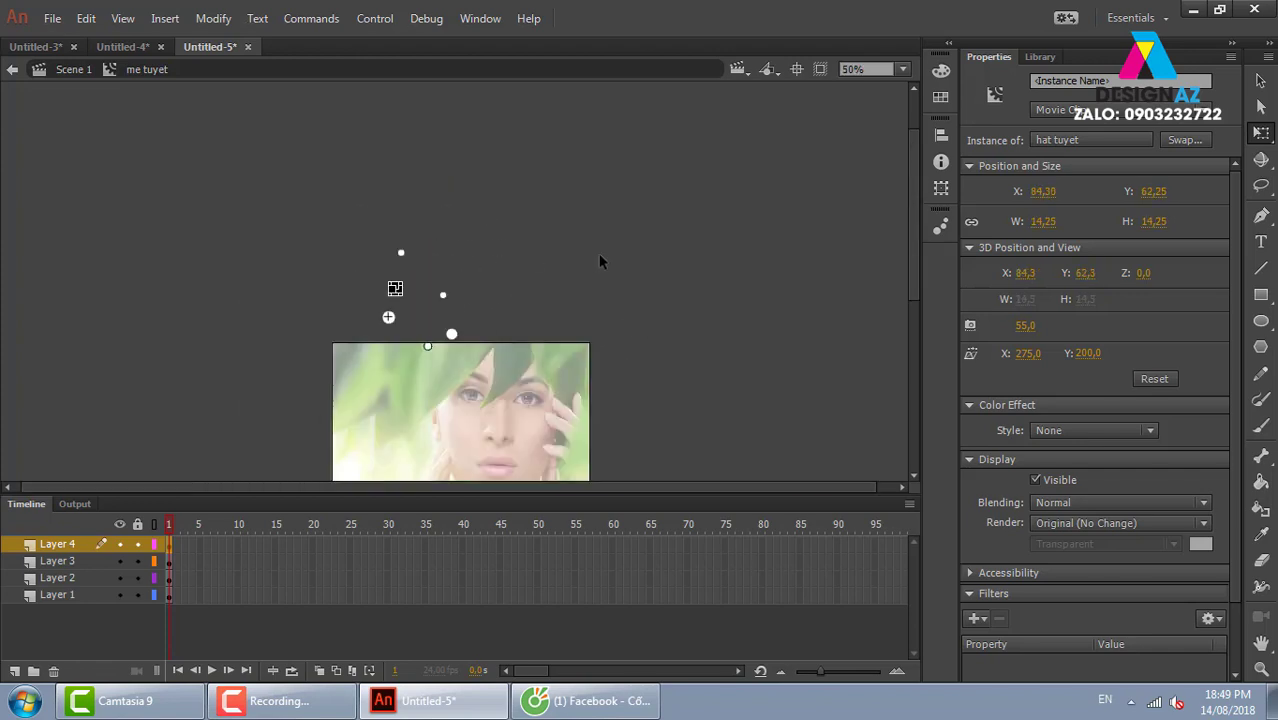
key("ctrl+Return")
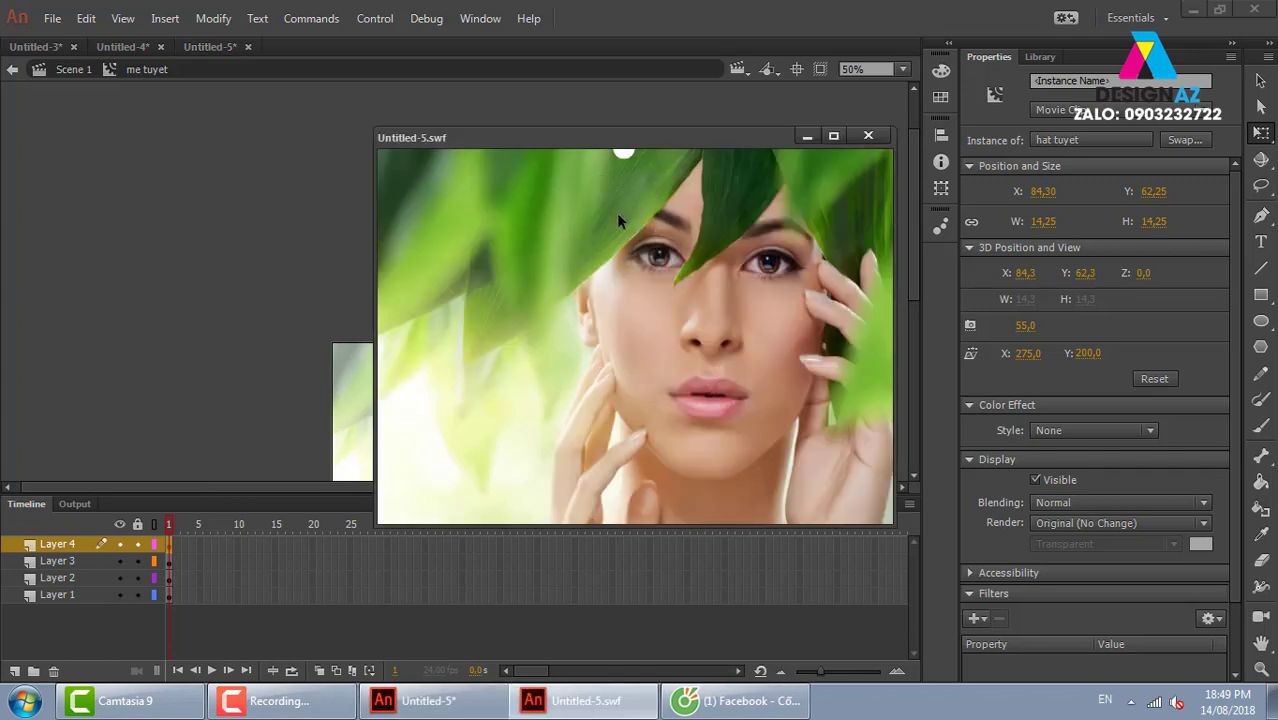
left_click(868, 135)
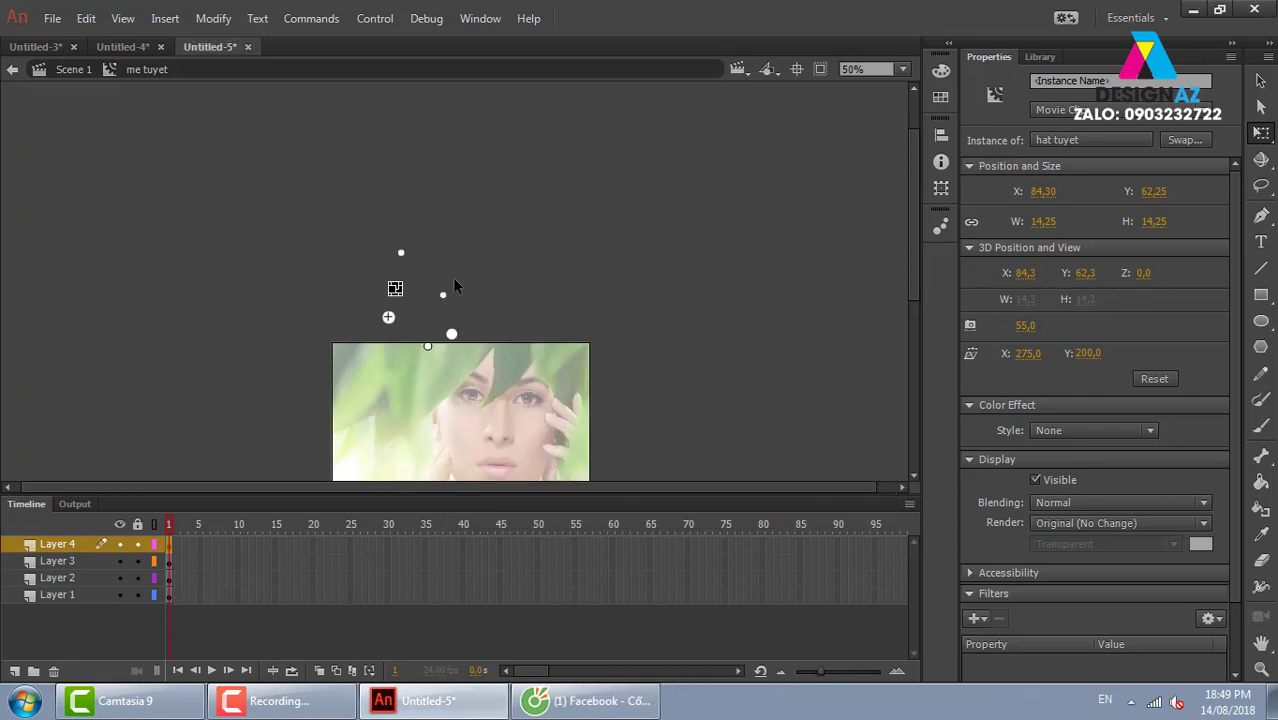
Step: Paste a copy of the snow dots onto a new Layer 5
left_click_drag(353, 216, 490, 354)
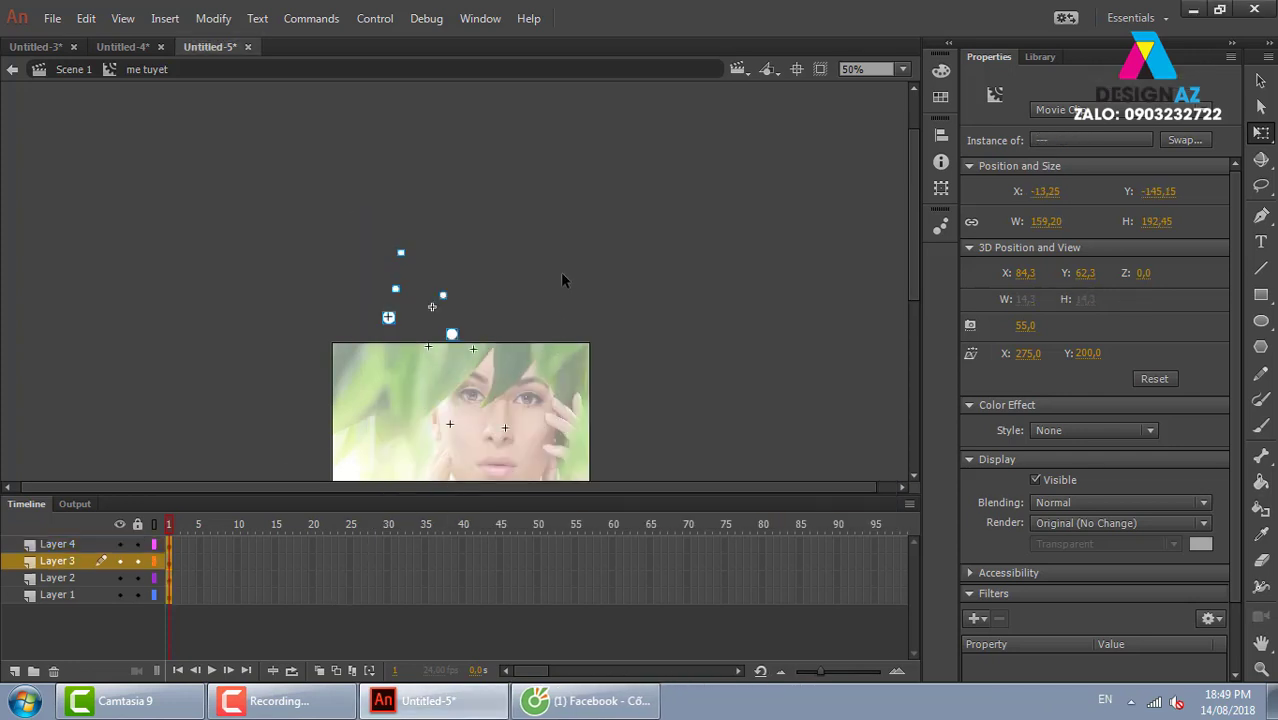
left_click_drag(333, 218, 503, 342)
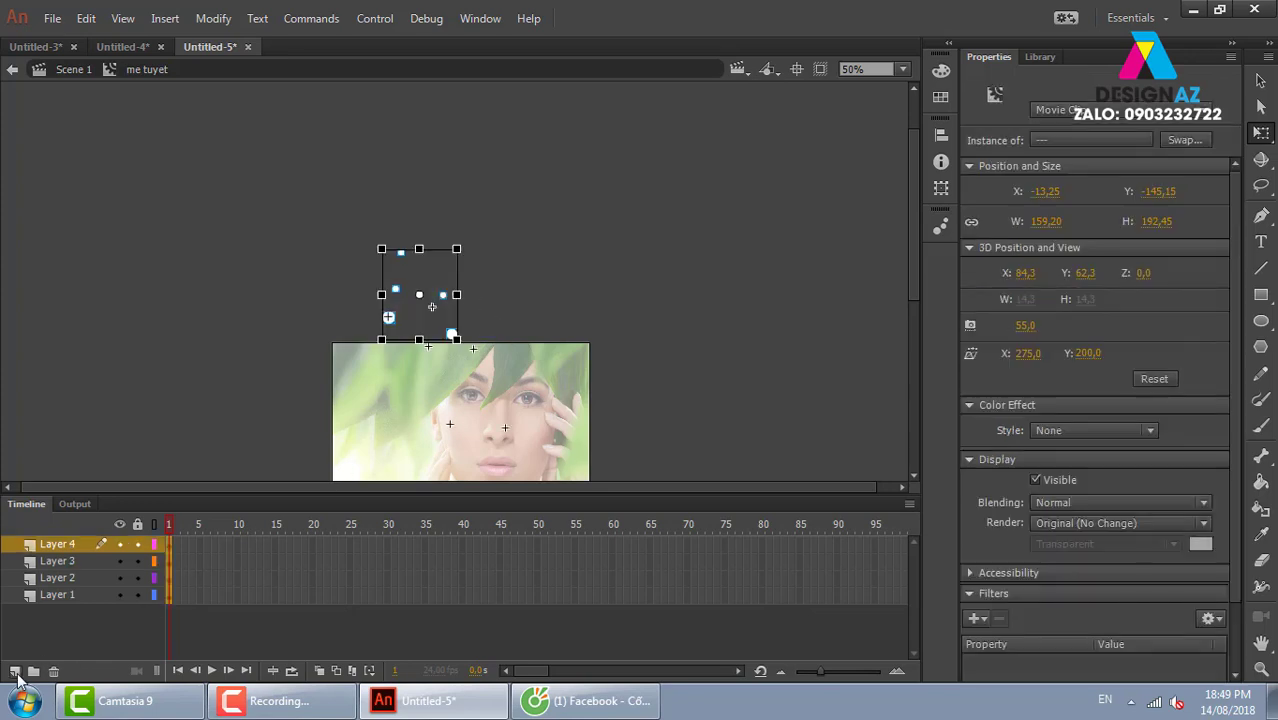
left_click(14, 671)
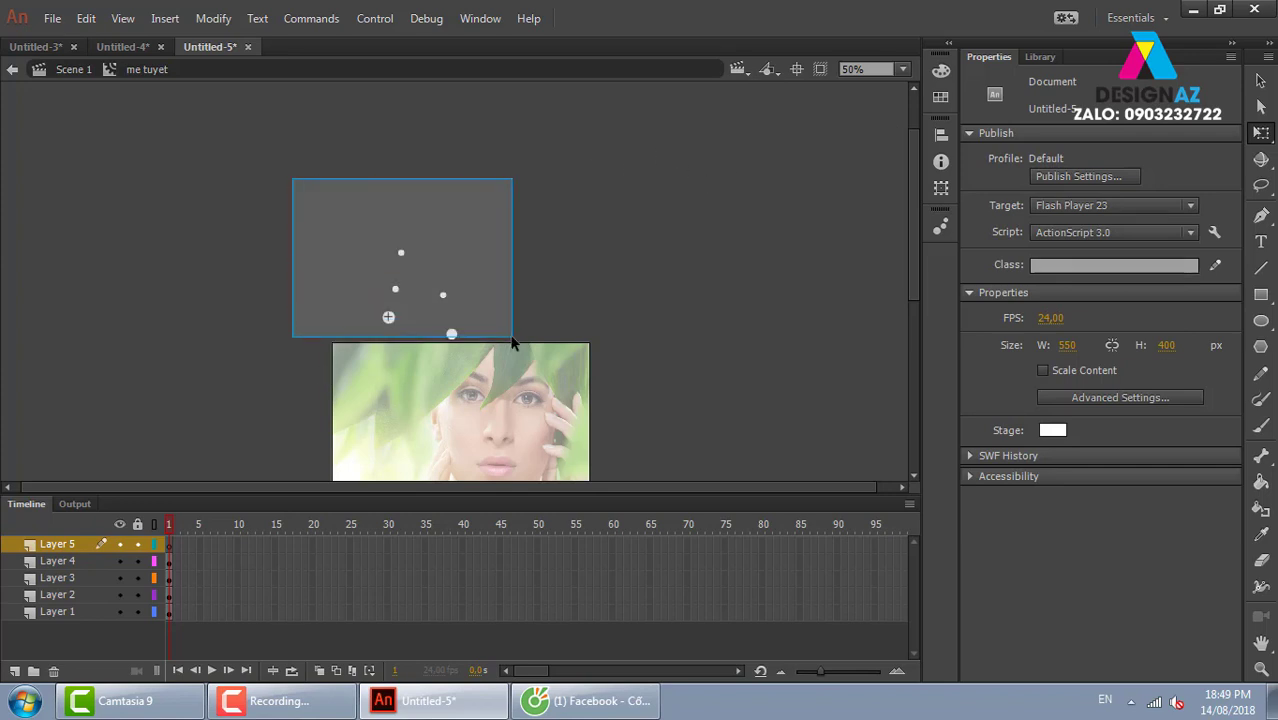
left_click_drag(291, 219, 518, 350)
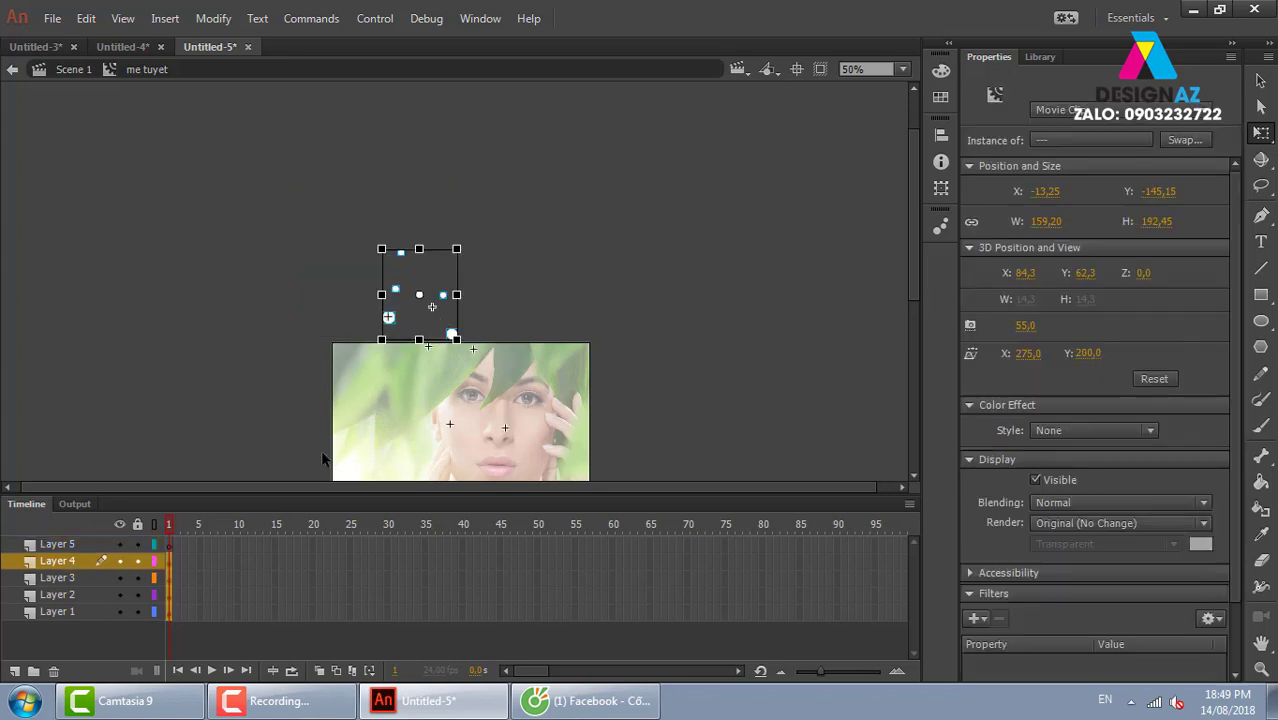
left_click(98, 544)
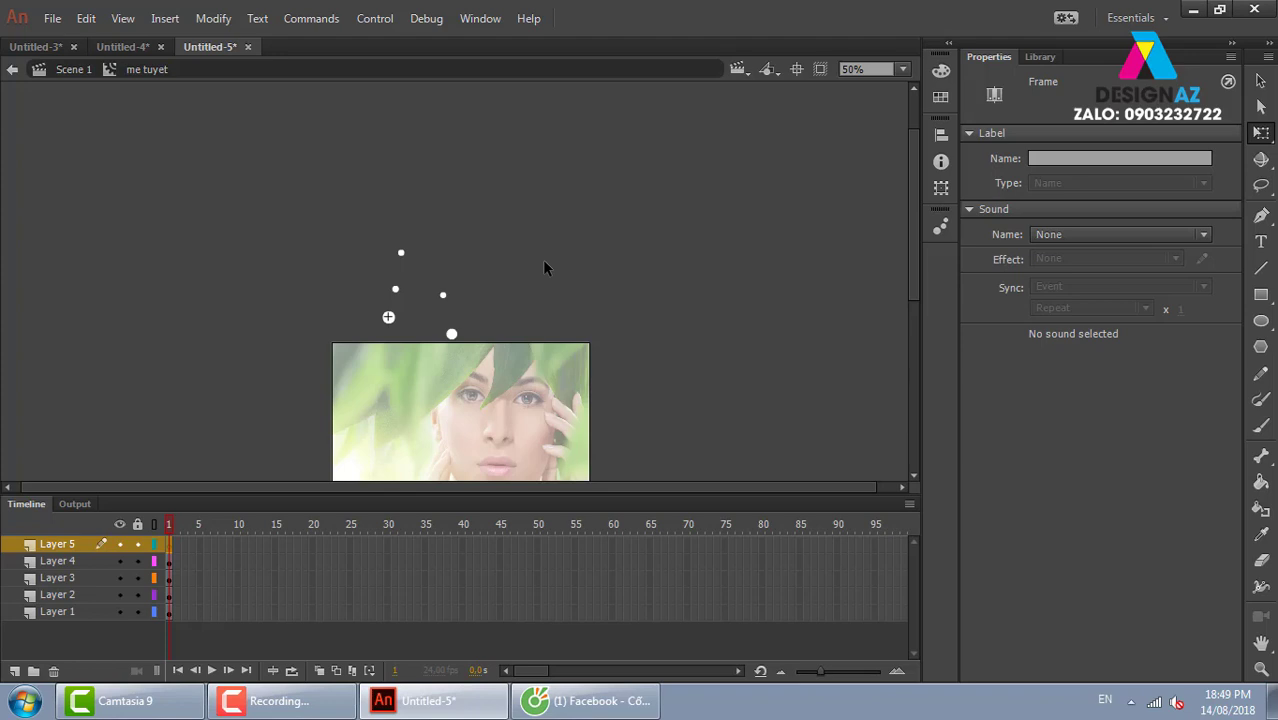
key("ctrl+v")
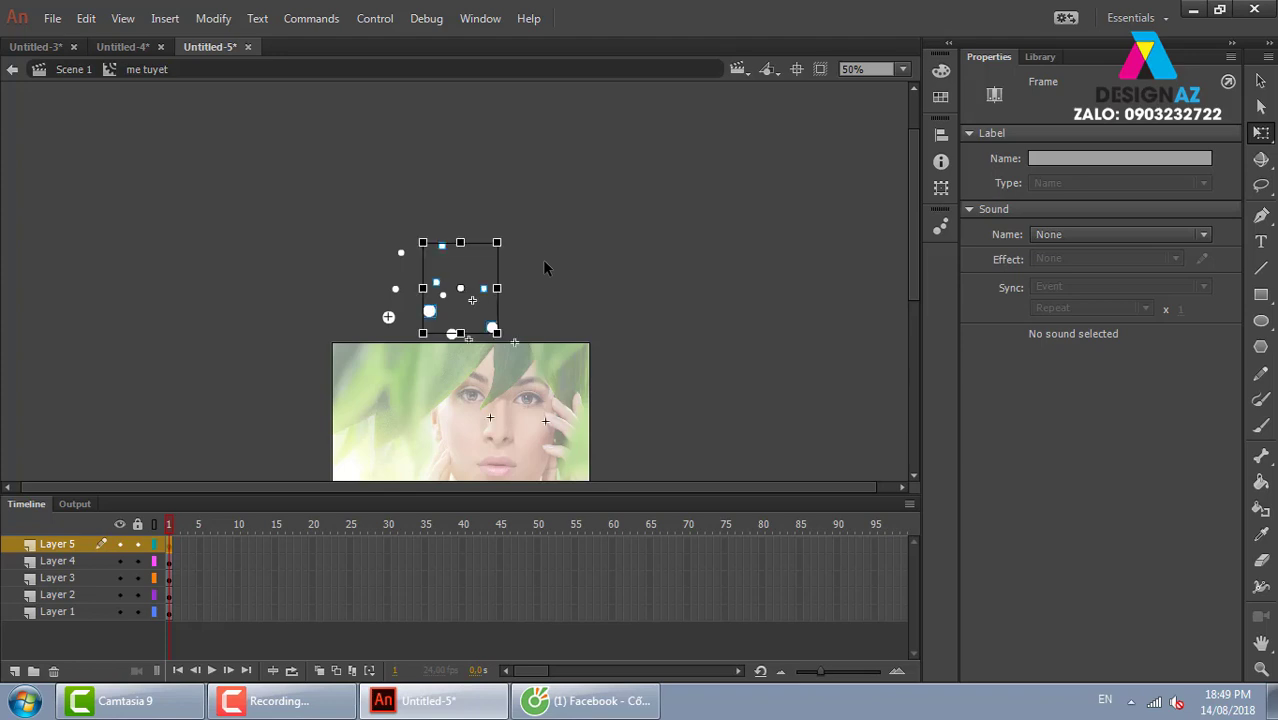
Step: Nudge the Layer 5 copy up and left, shrink it slightly, and test-play
key("shift+Up")
key("shift+Up")
key("shift+Up")
key("shift+Up")
key("shift+Up")
key("shift+Up")
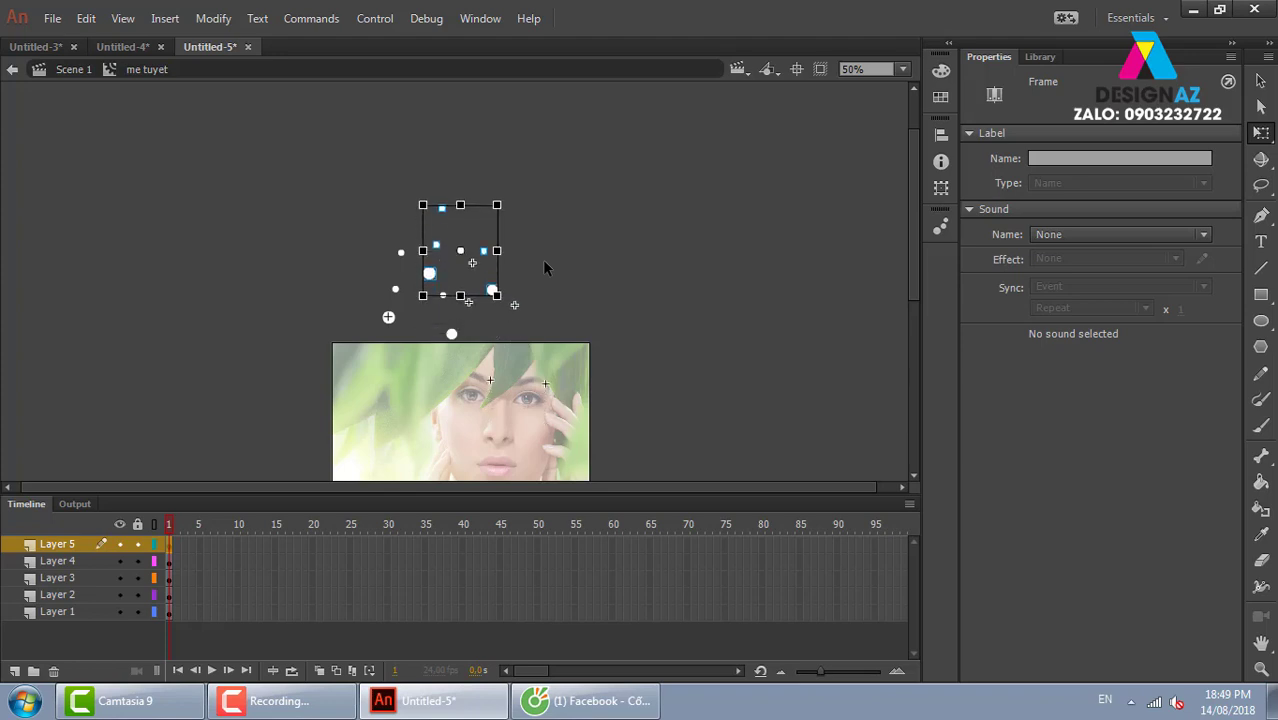
key("shift+Left")
key("shift+Left")
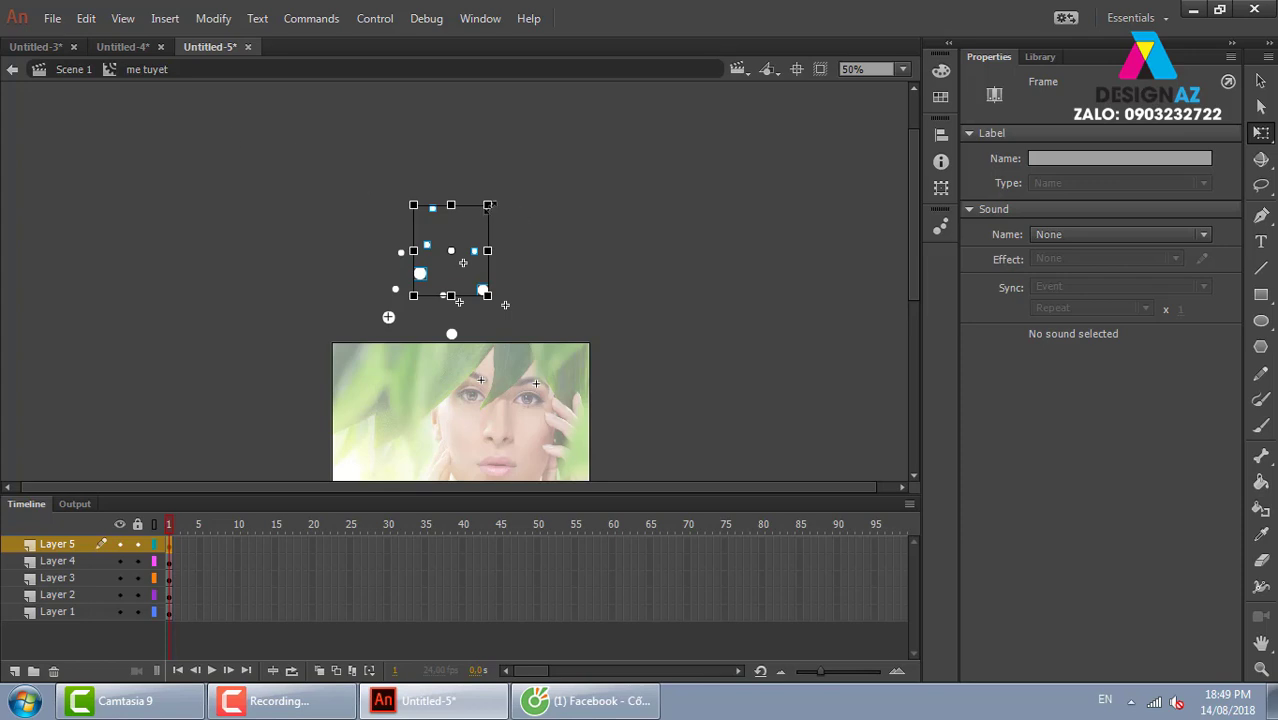
left_click_drag(487, 295, 478, 283)
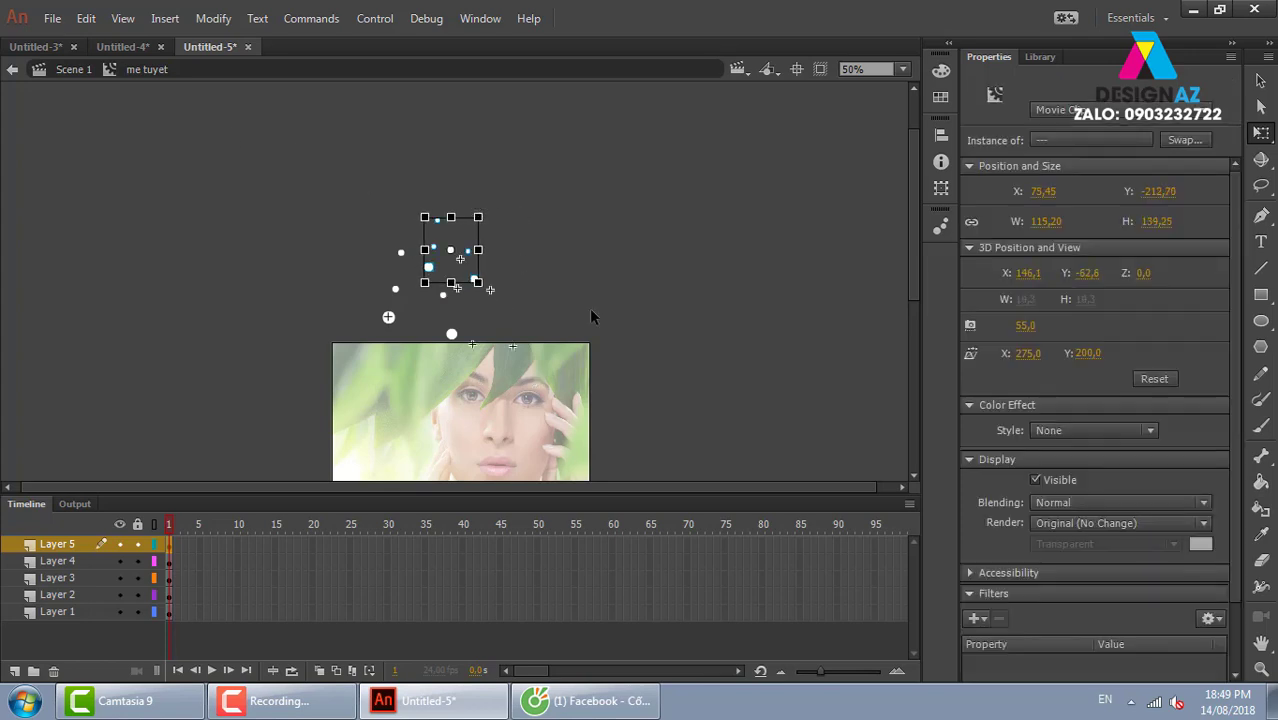
key("ctrl+Return")
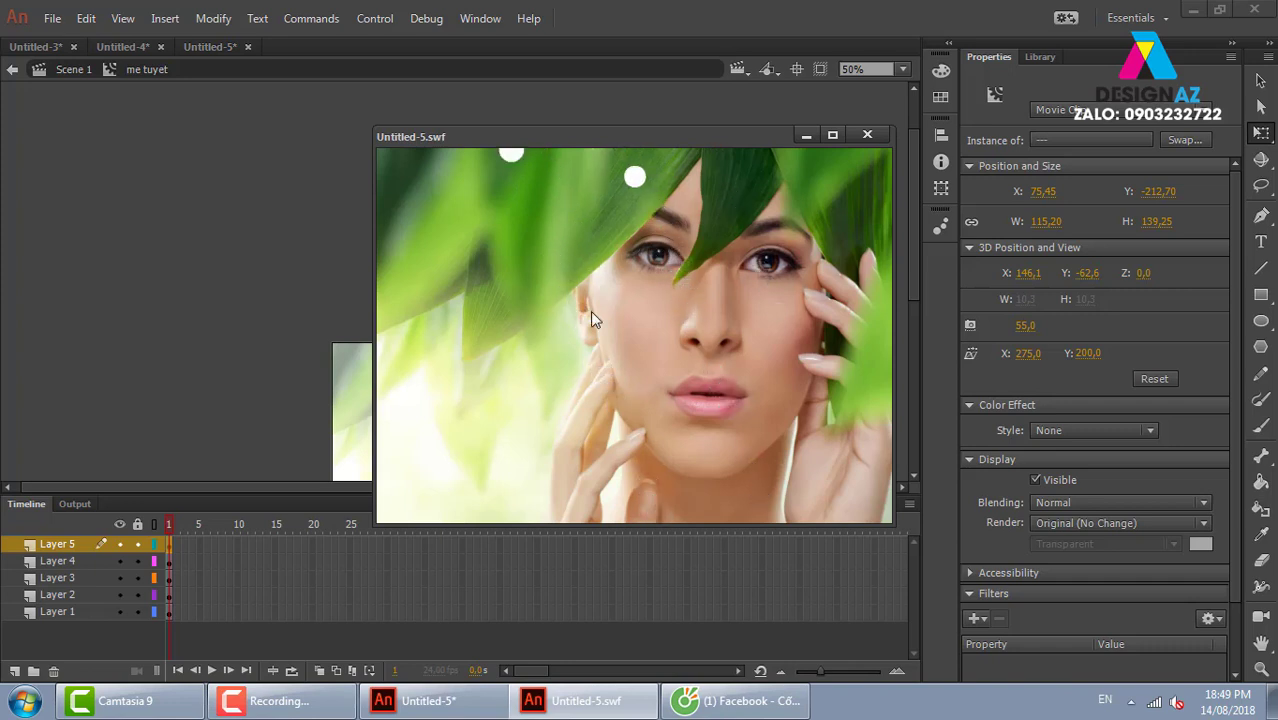
left_click(867, 134)
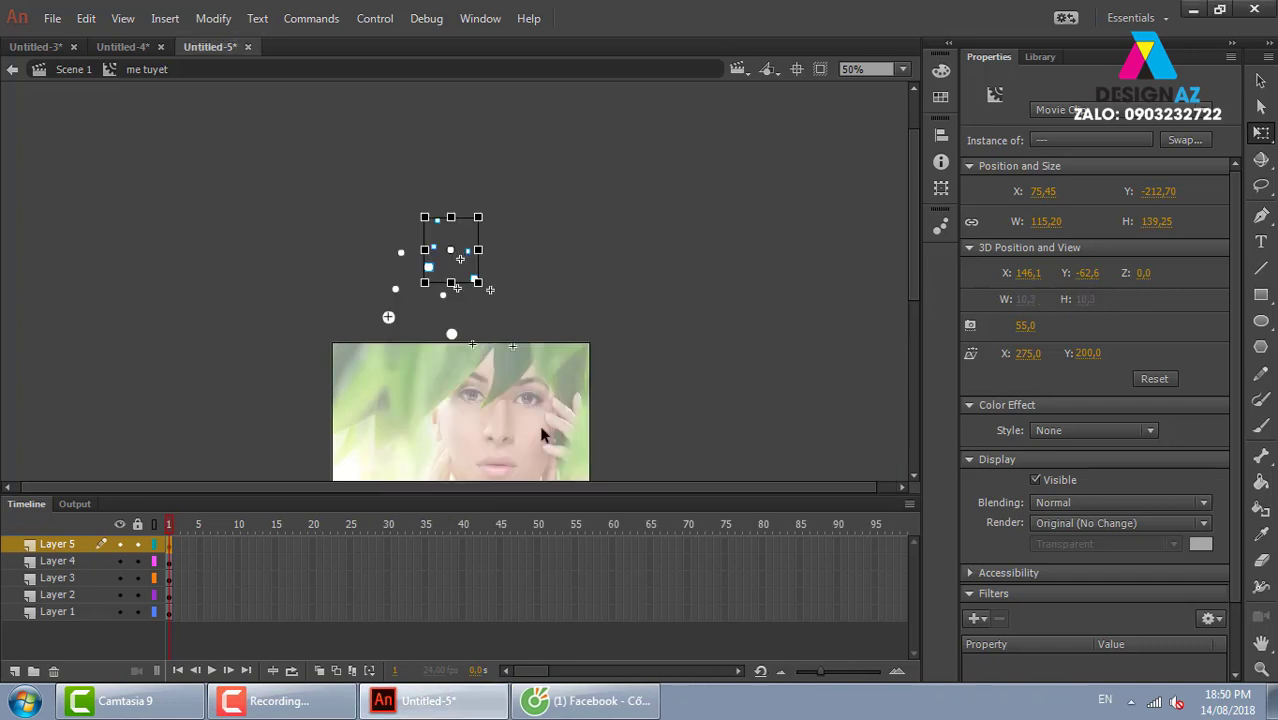
Step: Add Layer 6 holding a snow-dot copy moved left and scaled down
left_click(33, 672)
key("ctrl+v")
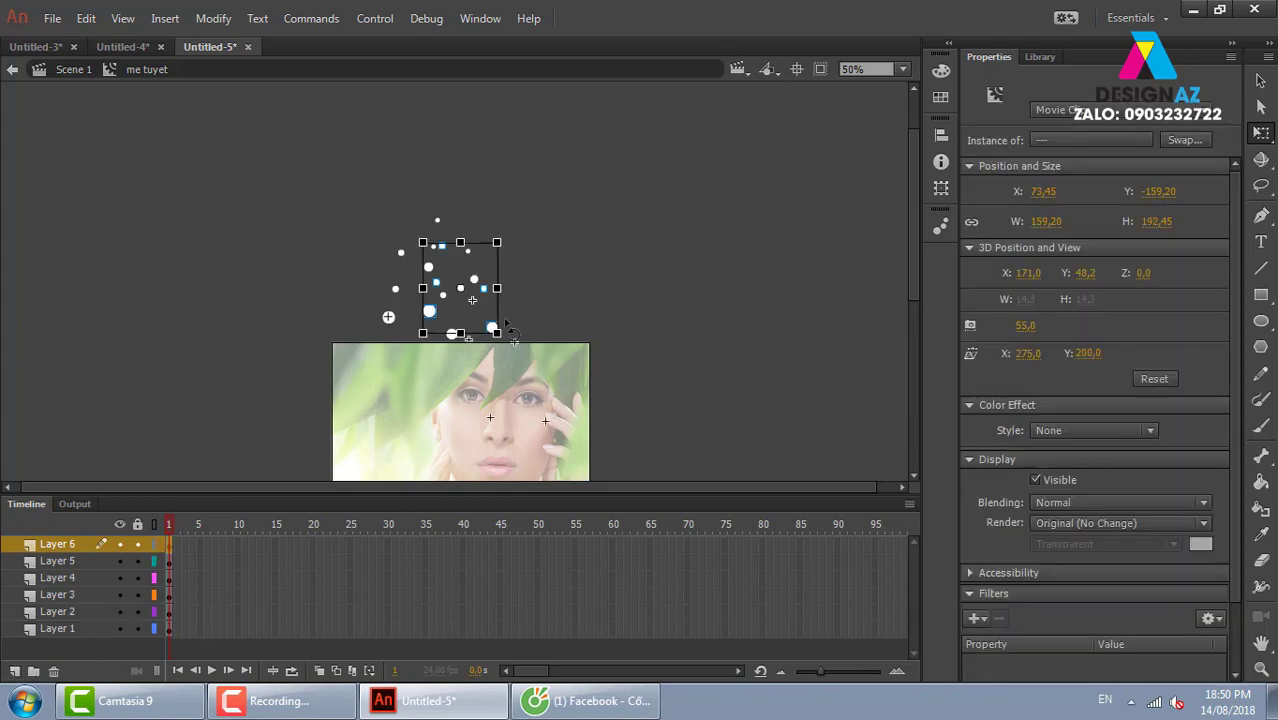
key("shift+Left")
key("shift+Left")
key("shift+Left")
key("shift+Left")
key("shift+Left")
key("shift+Left")
key("shift+Down")
key("shift+Down")
key("shift+Down")
key("shift+Down")
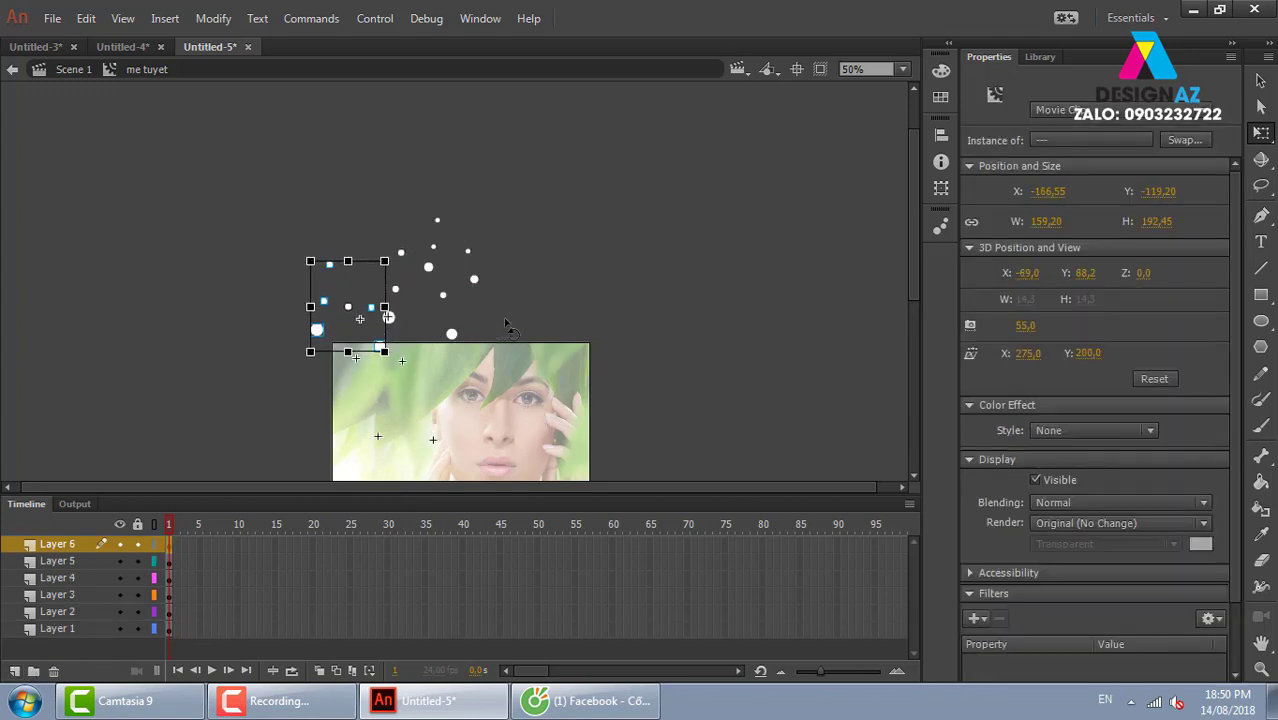
key("shift+Up")
key("shift+Up")
key("shift+Up")
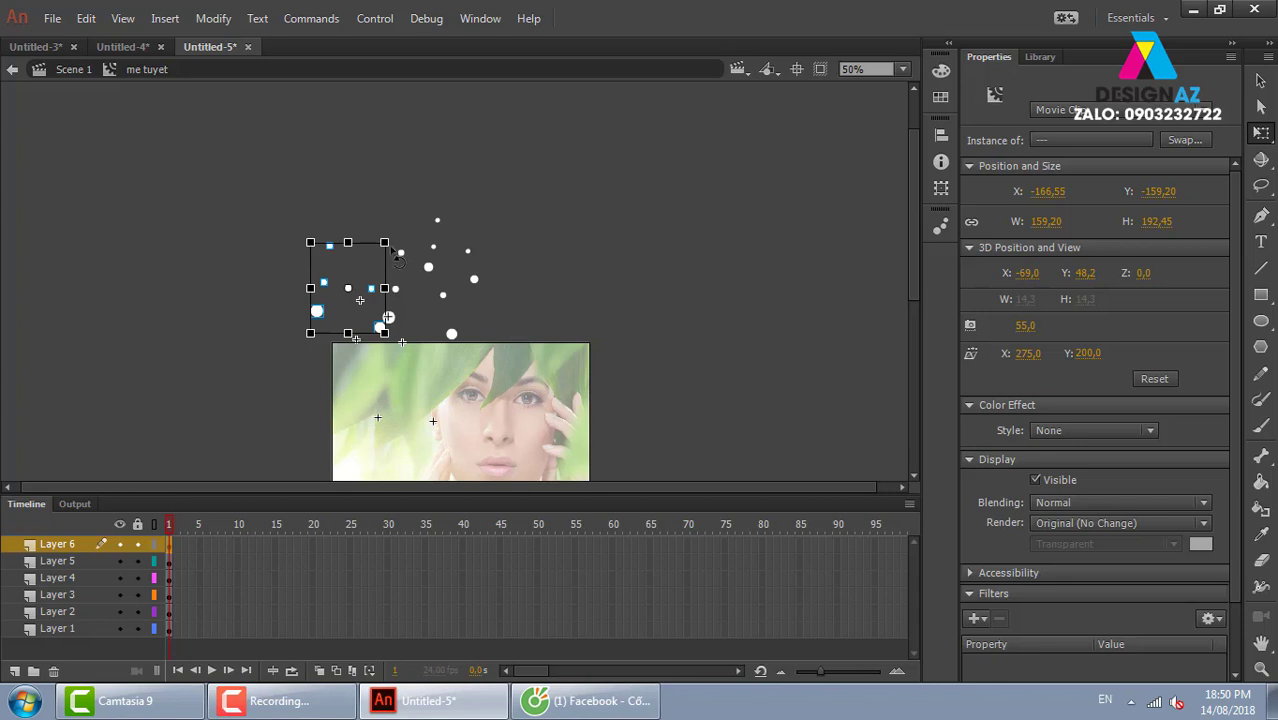
left_click_drag(384, 333, 370, 315)
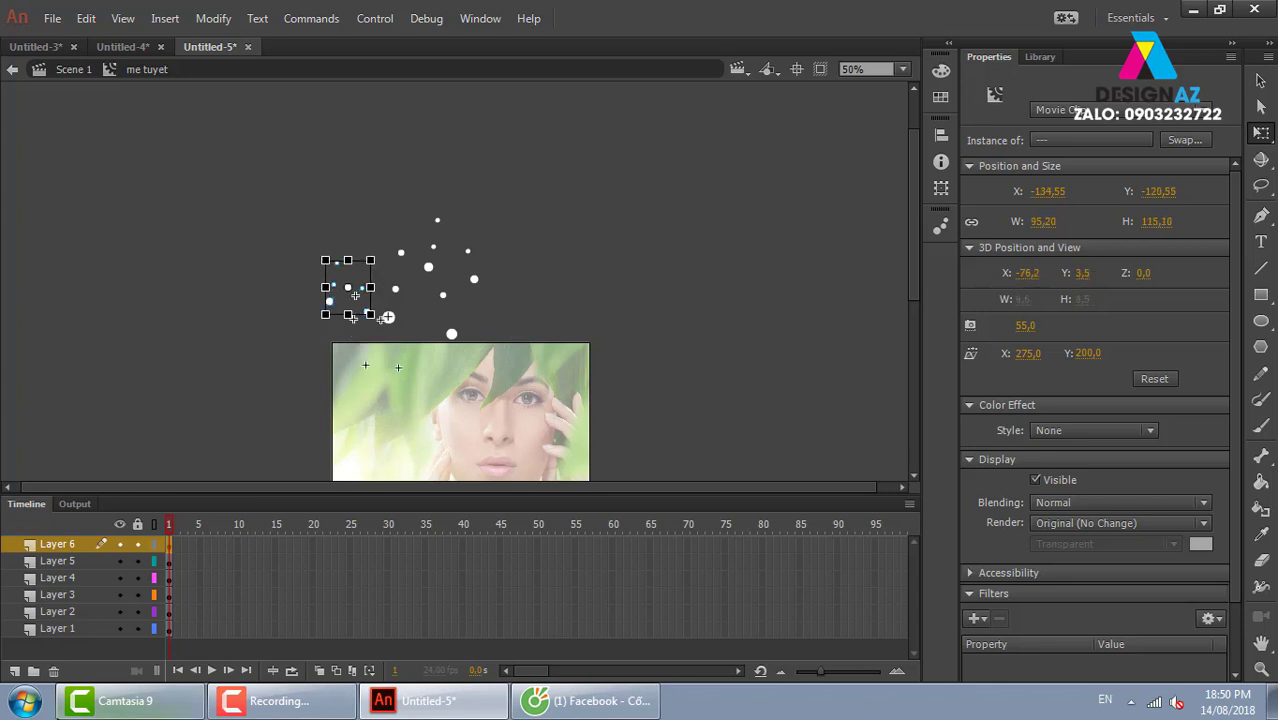
Step: Add Layer 7 with a snow-dot copy moved right and scaled down, then test-play
left_click(14, 671)
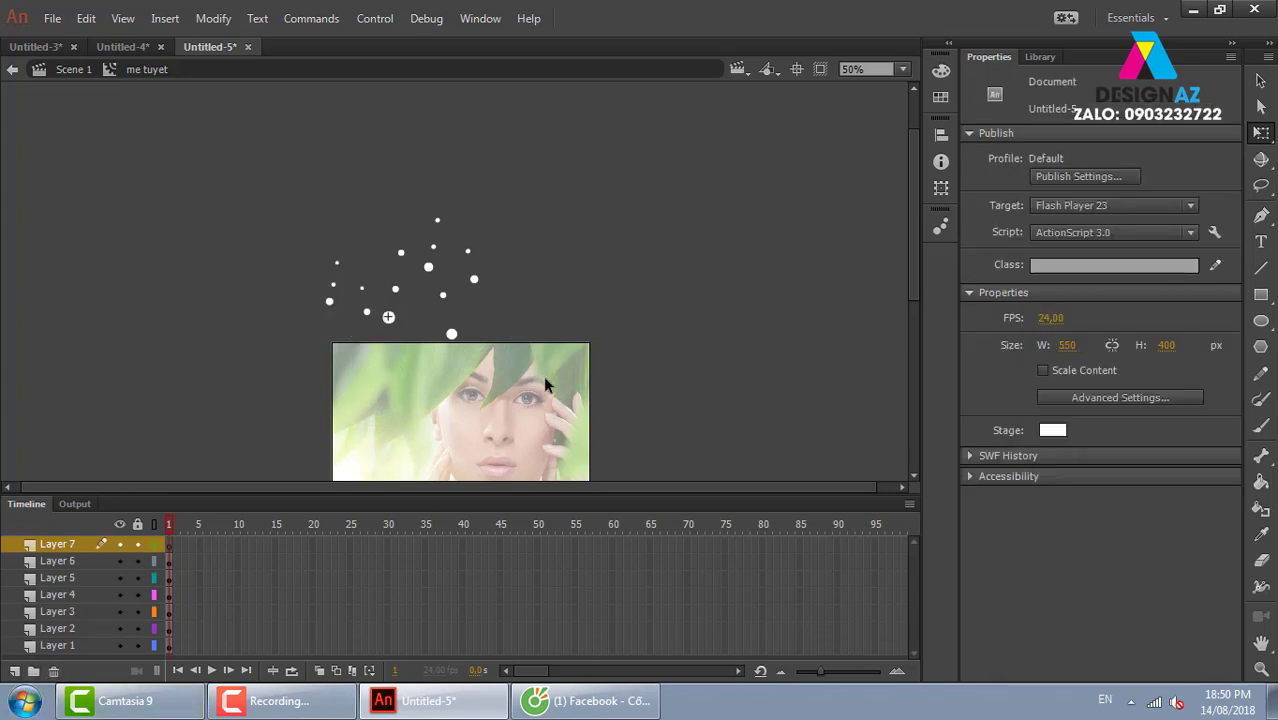
key("ctrl+shift+v")
key("shift+Right")
key("shift+Right")
key("shift+Right")
key("shift+Right")
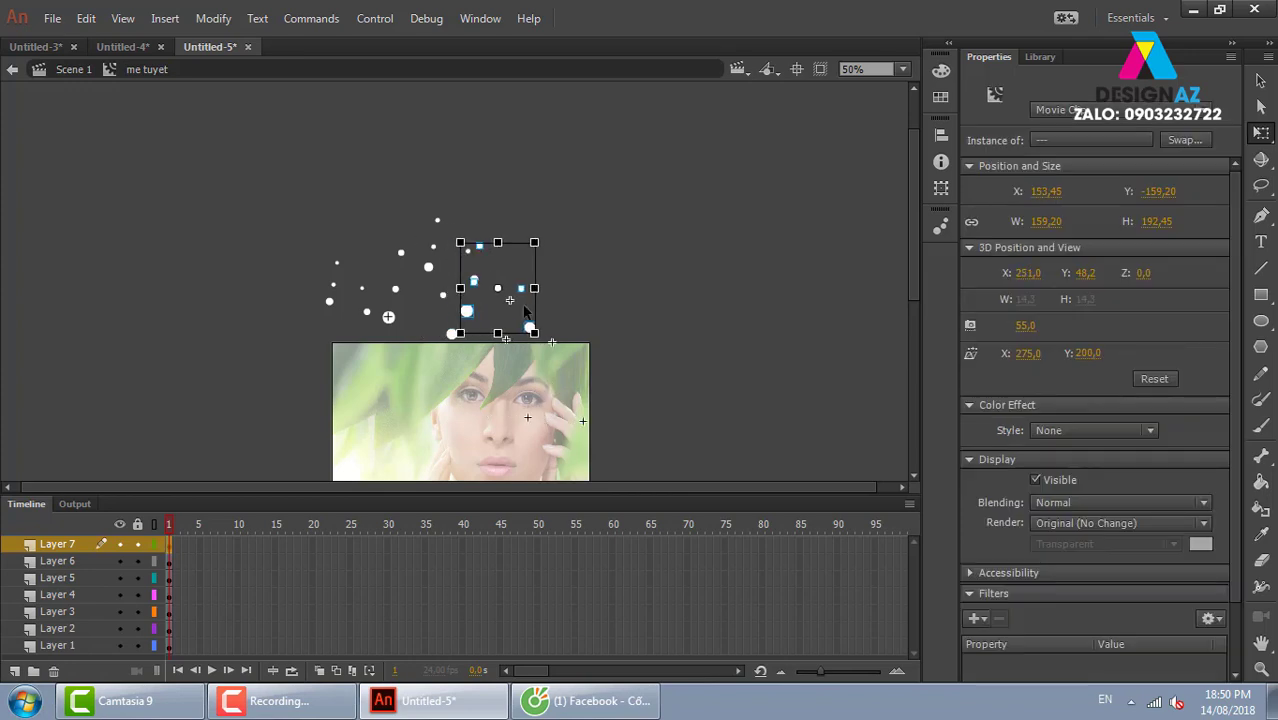
key("shift+Right")
key("shift+Right")
key("shift+Right")
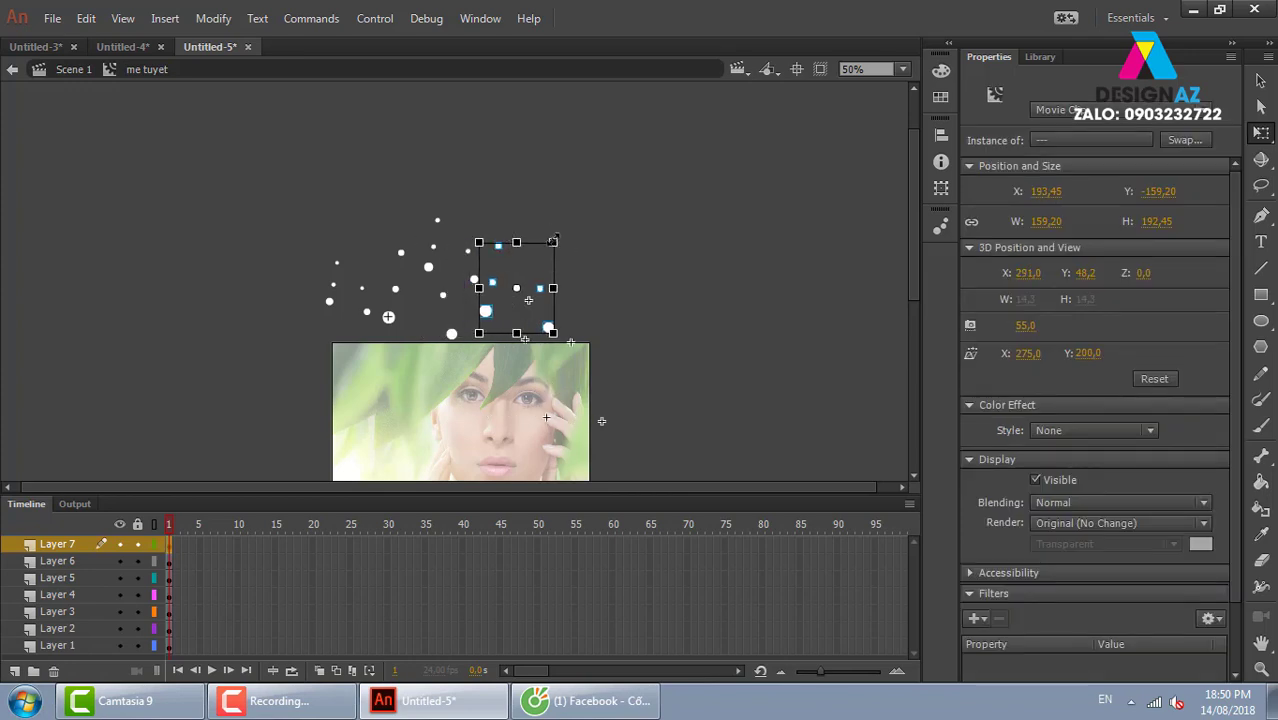
left_click_drag(553, 241, 538, 256)
key("shift+Right")
key("shift+Right")
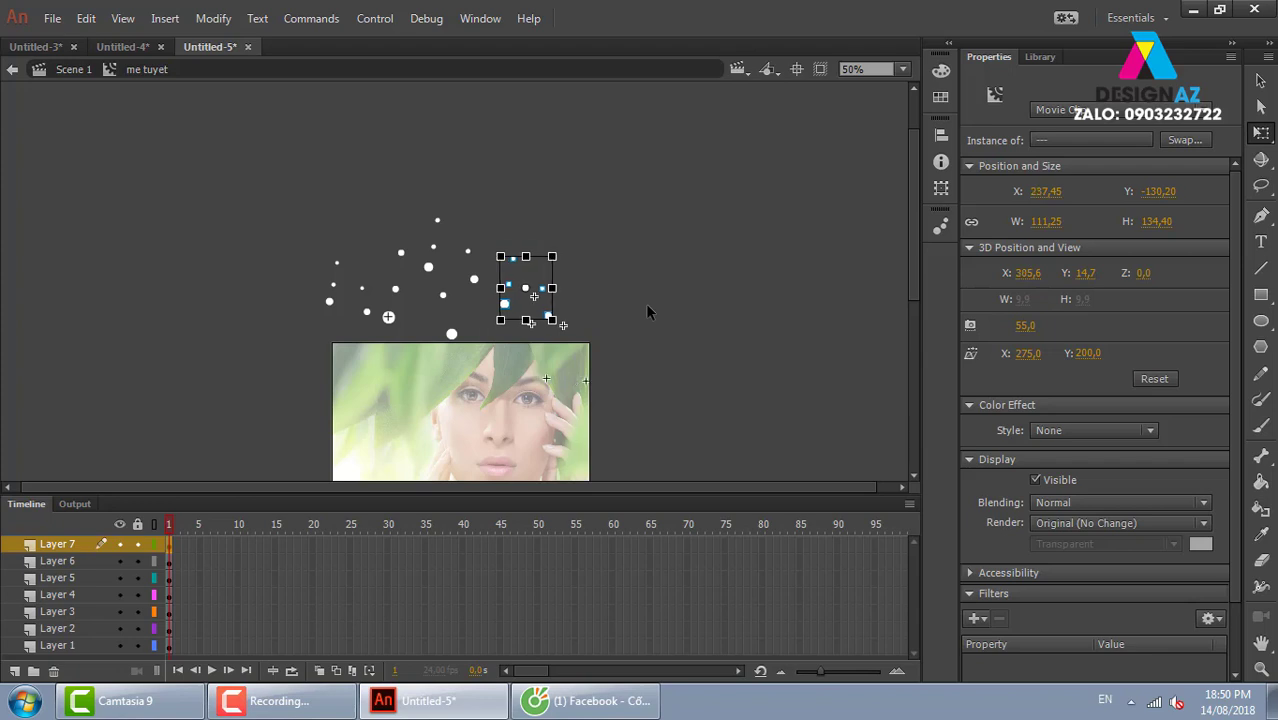
key("shift+Right")
key("shift+Right")
key("ctrl+Return")
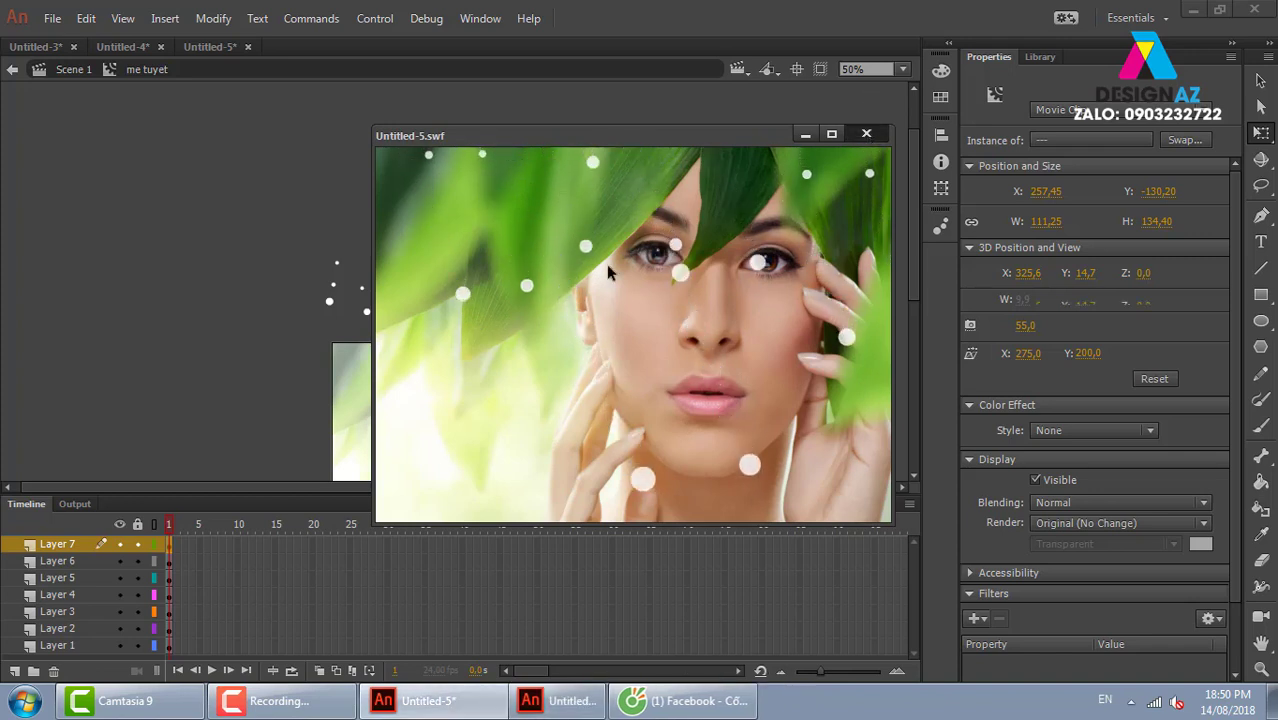
key("ctrl+w")
left_click_drag(269, 183, 628, 343)
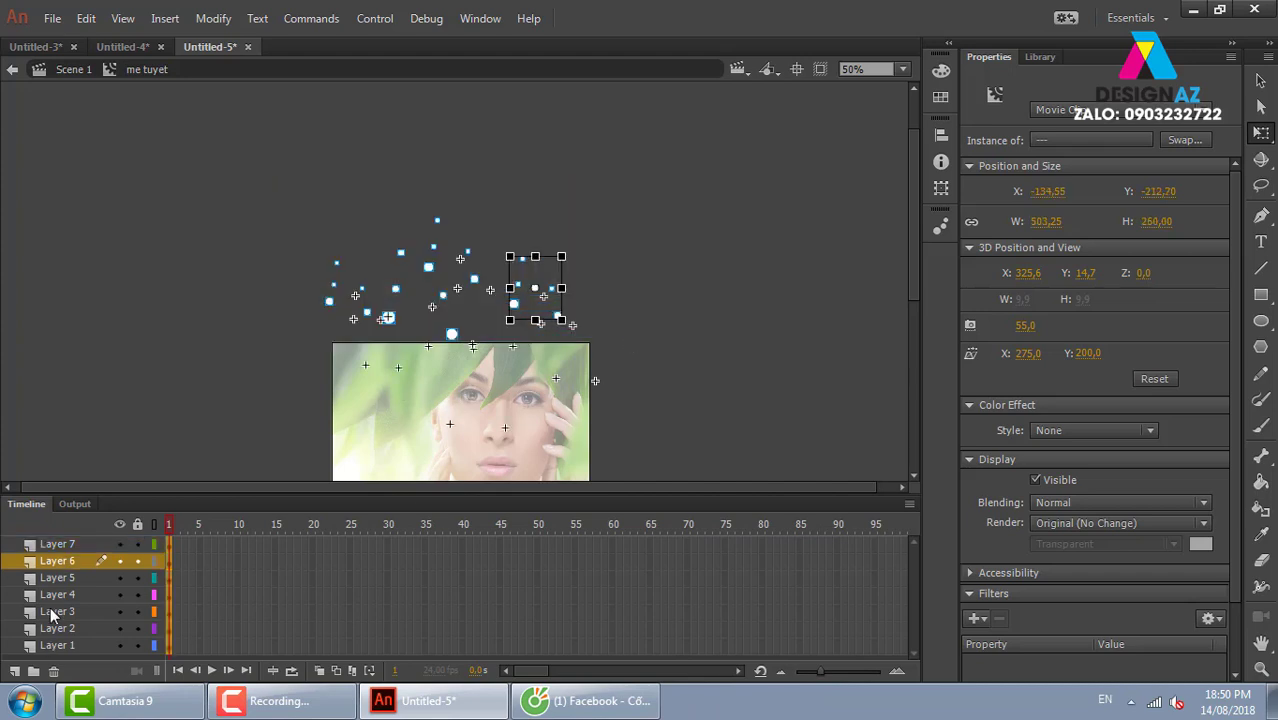
Step: Add Layer 8, paste the snow dots in place, and break them apart
left_click(100, 545)
left_click(14, 671)
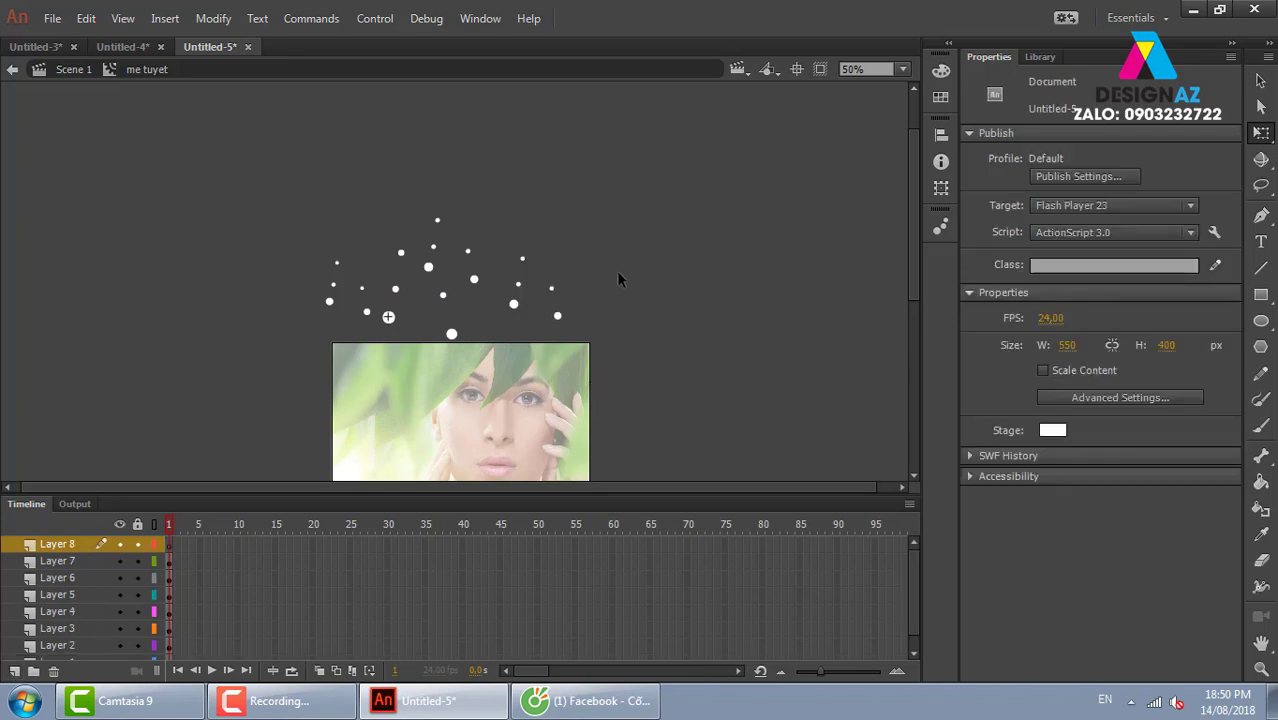
key("ctrl+shift+v")
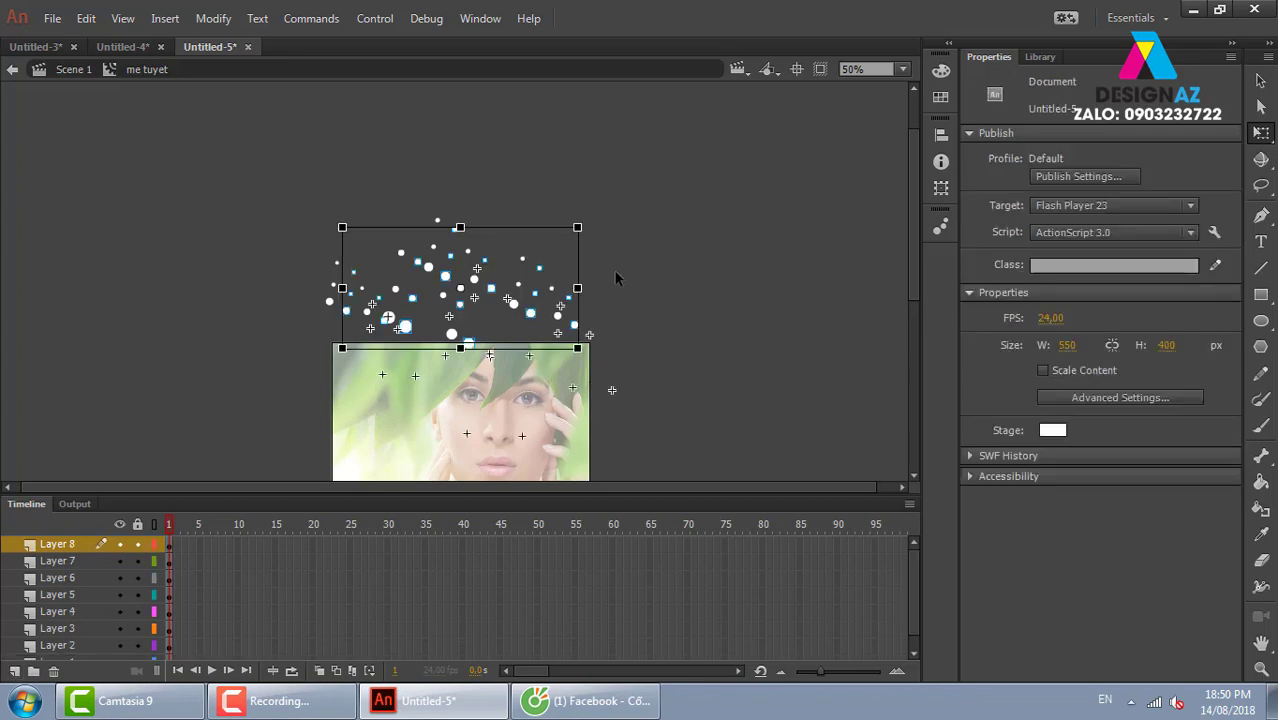
key("ctrl+b")
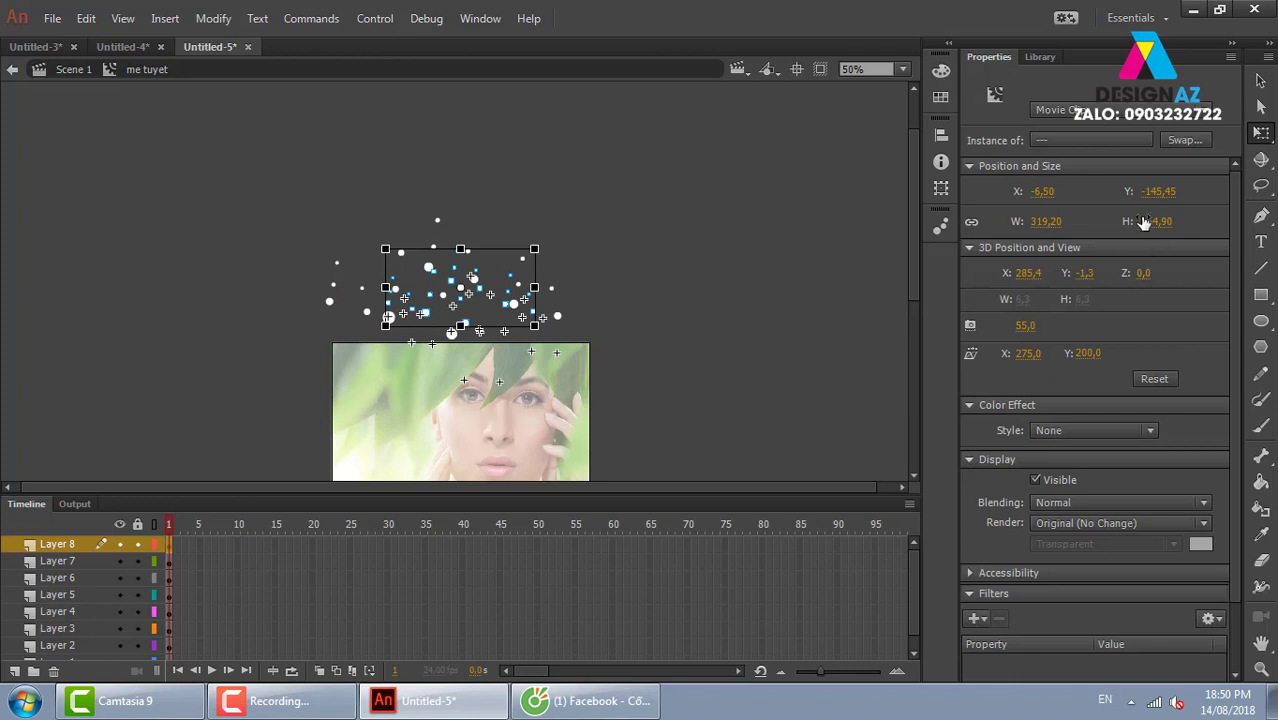
Step: Set the Layer 8 dots' colour effect to Alpha 77% and test-play the movie
left_click(1095, 430)
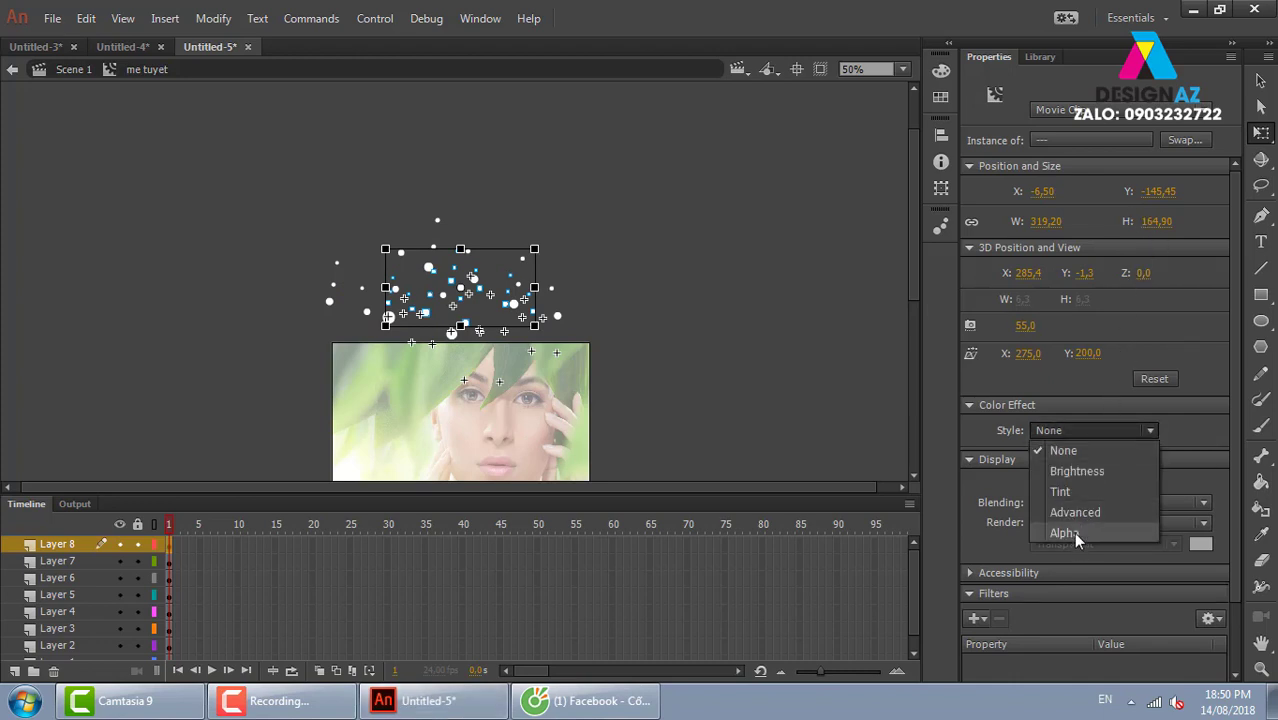
left_click(1073, 532)
left_click_drag(1108, 460, 1125, 459)
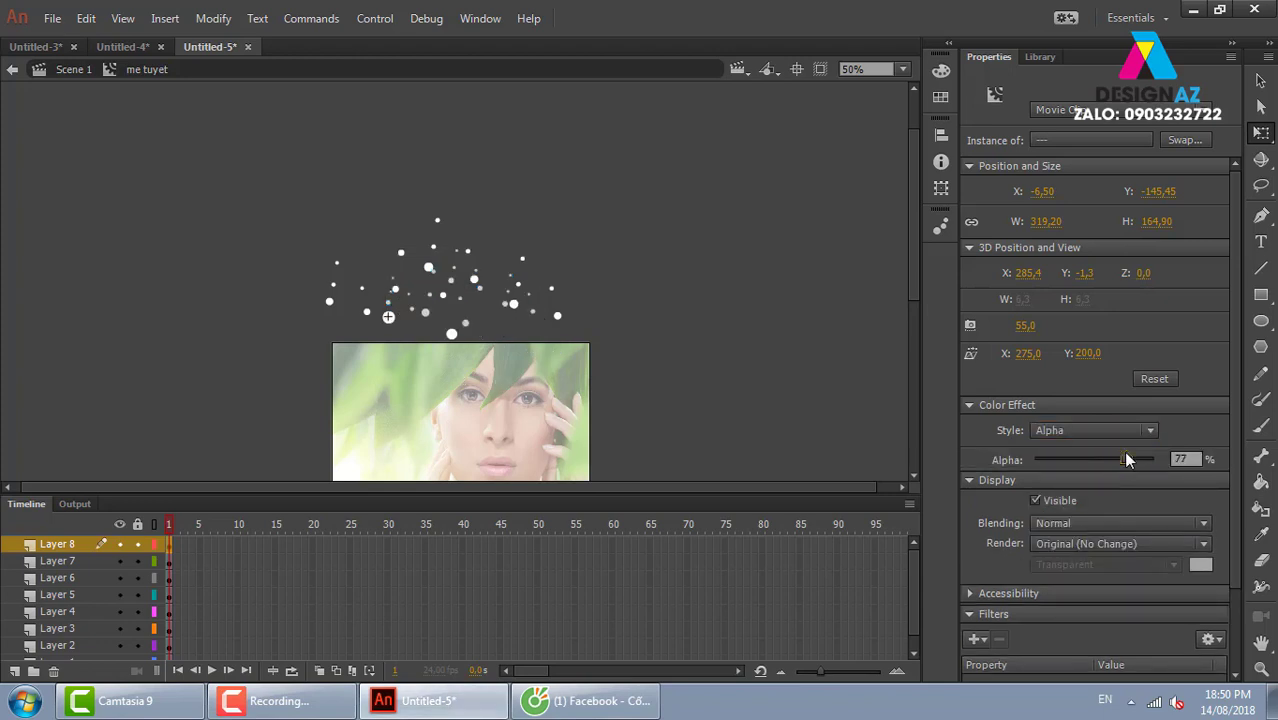
key("ctrl+Return")
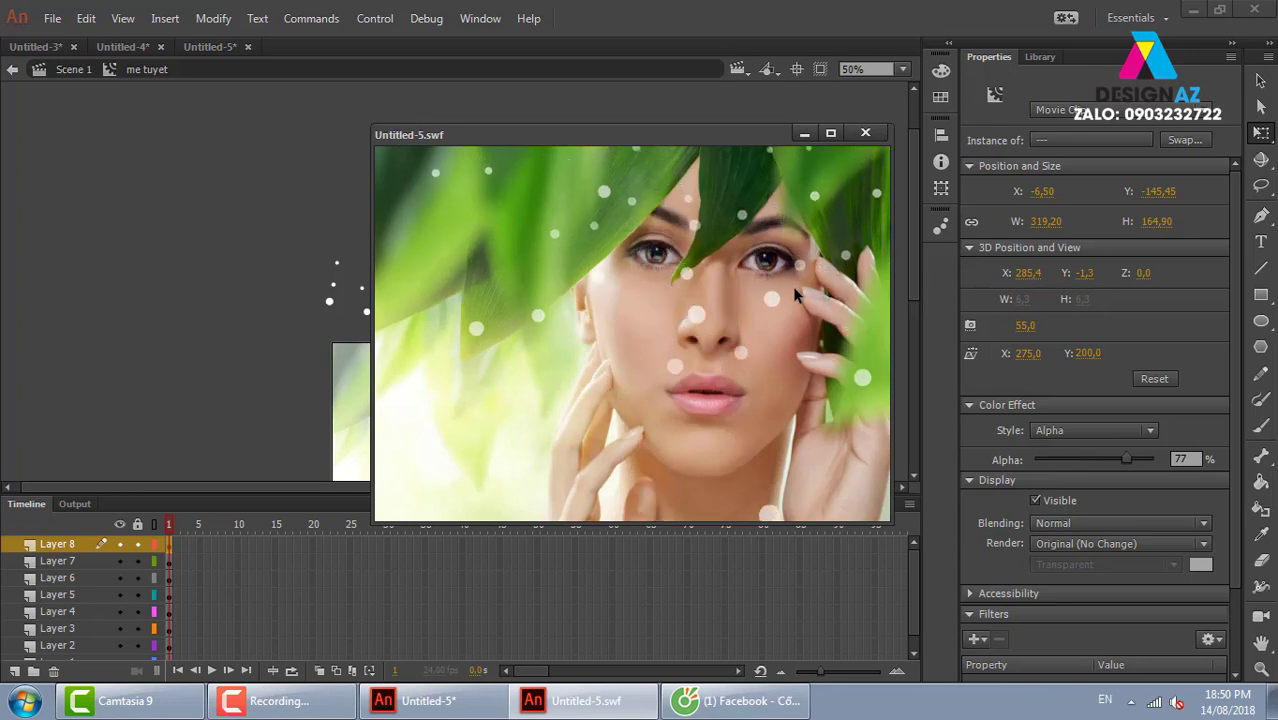
left_click(866, 132)
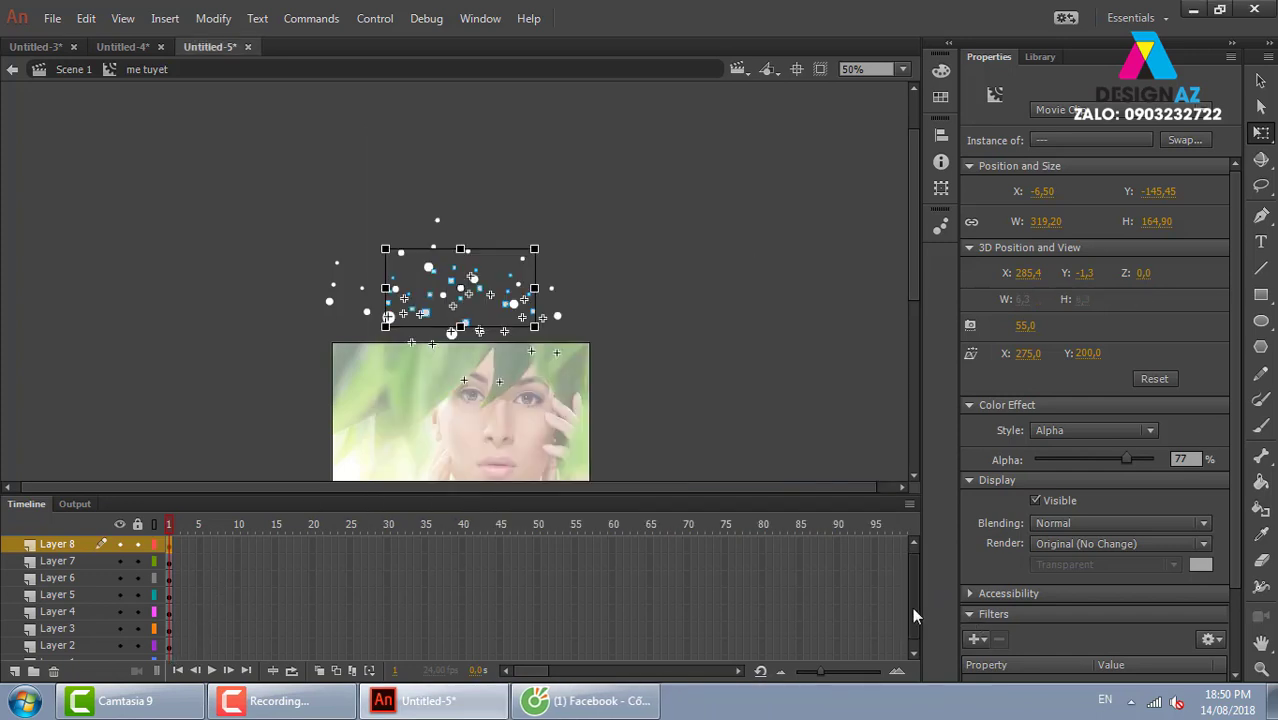
Step: Delay the start keyframes of Layers 2, 4 and 5, with Layer 5 at frame 10
left_click_drag(911, 598, 623, 628)
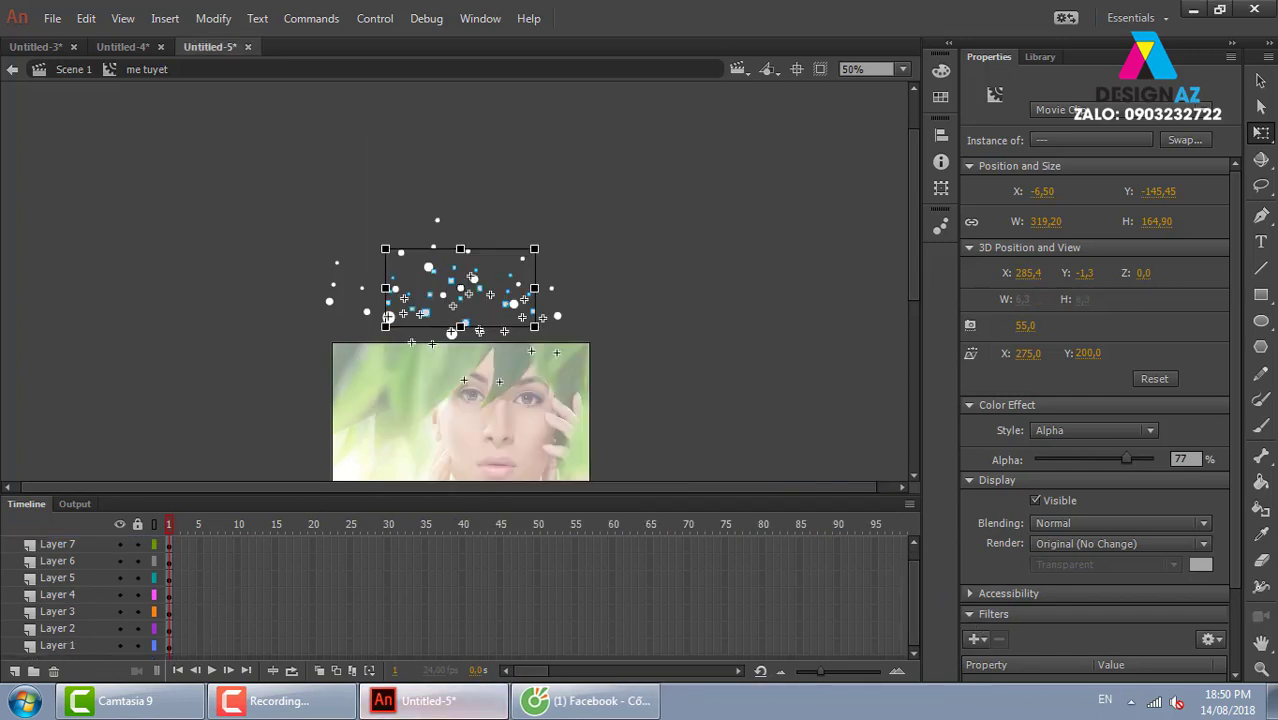
left_click(171, 630)
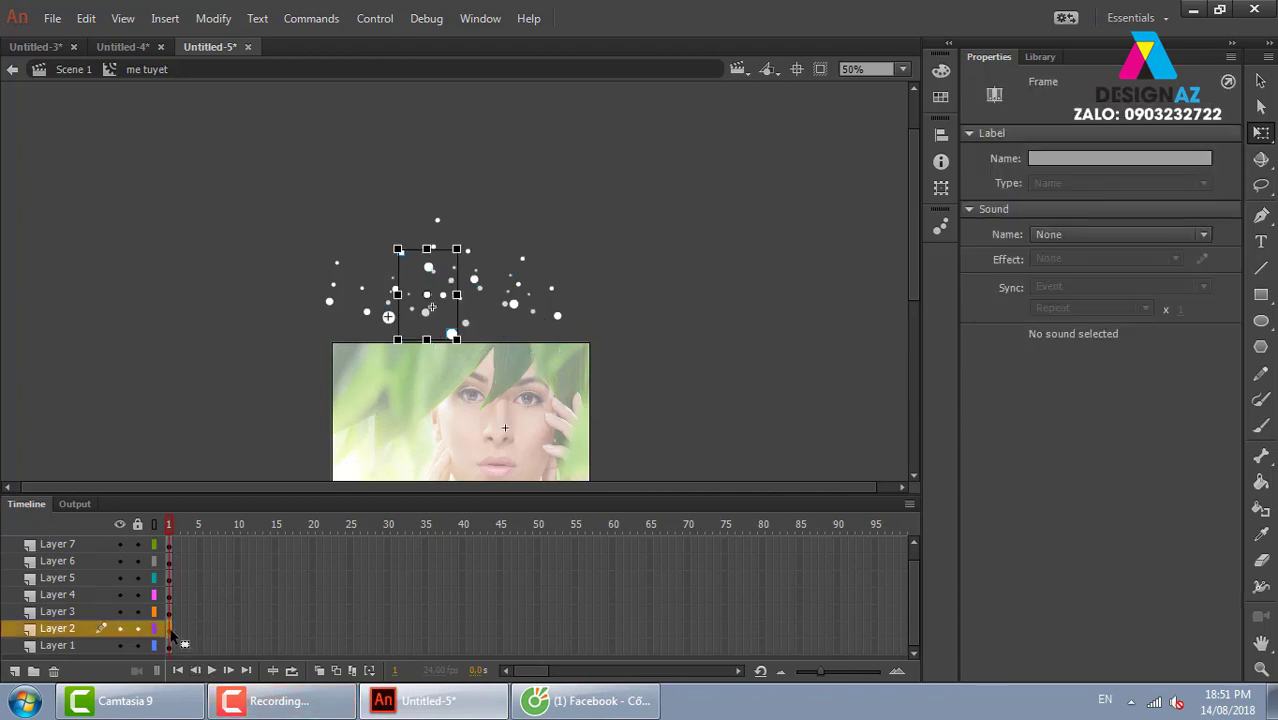
mouse_move(171, 636)
left_mouse_down()
mouse_move(172, 618)
mouse_move(220, 594)
left_mouse_up()
left_click(170, 596)
left_click(172, 580)
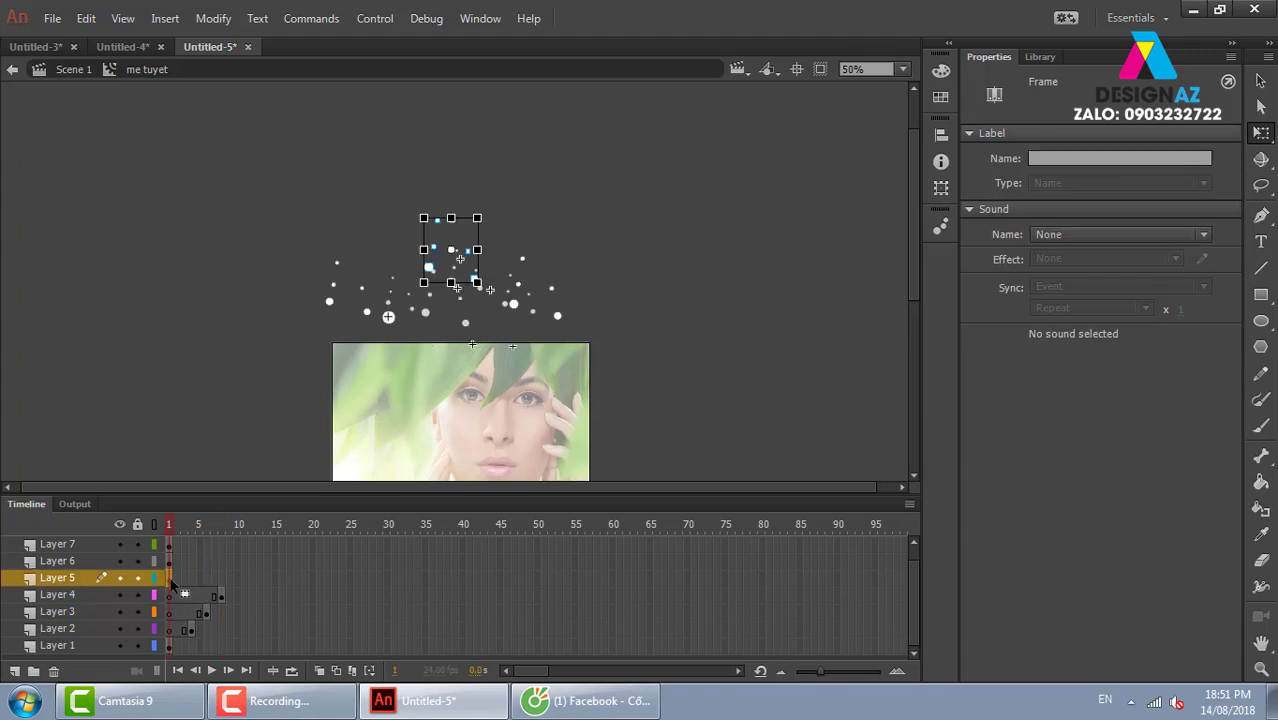
left_click_drag(237, 584, 291, 547)
Step: Extend every layer to frame 60 and test-play the staggered snow
left_click(170, 563)
left_click(170, 546)
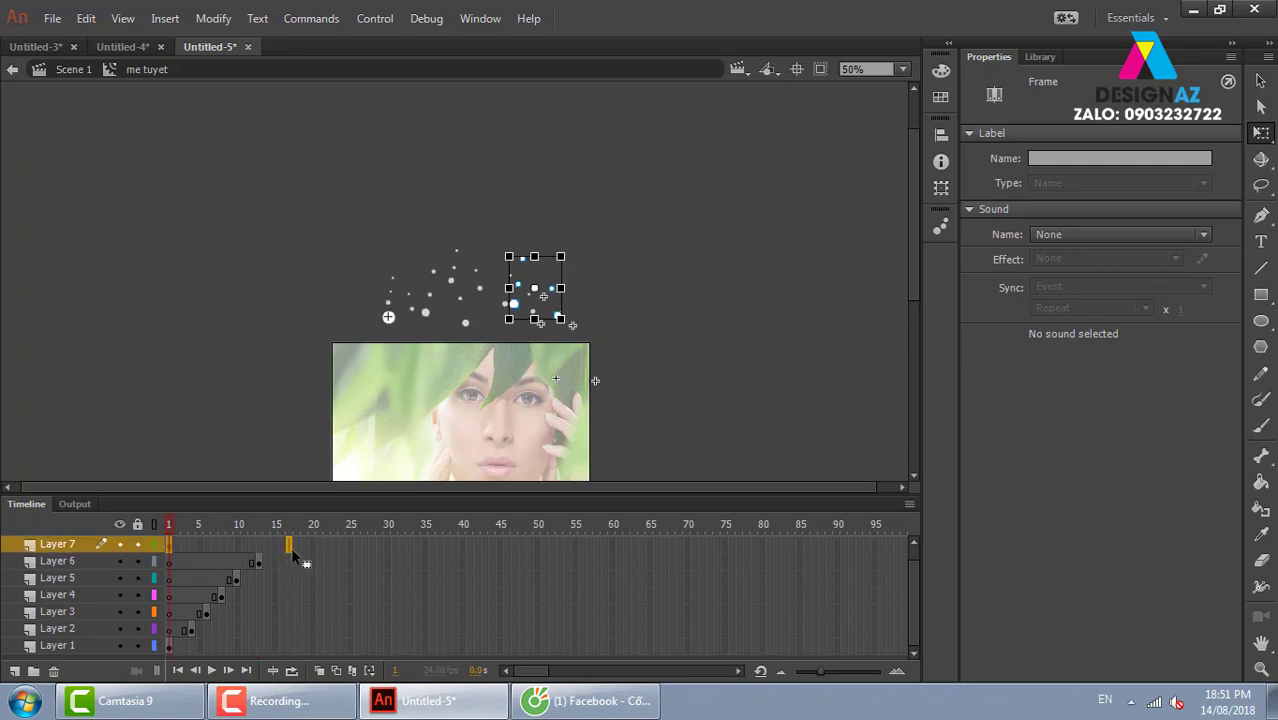
left_click(612, 544)
left_click(612, 646, "shift")
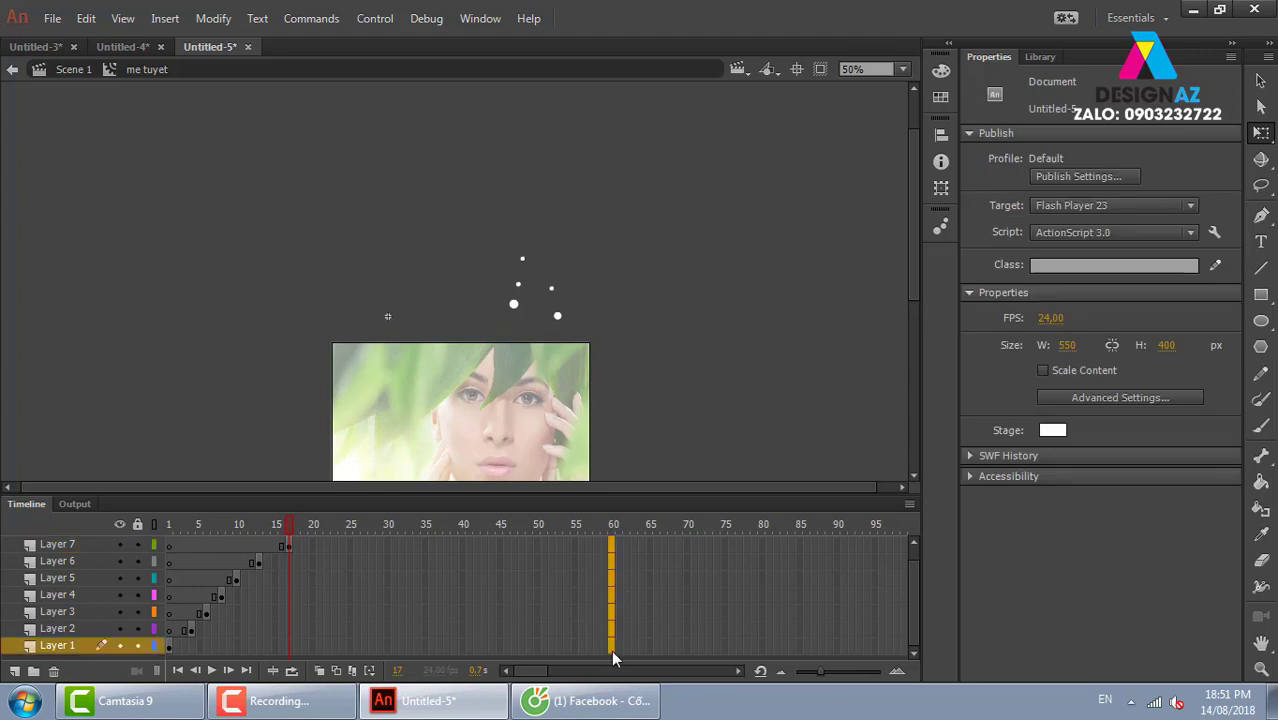
key("F5")
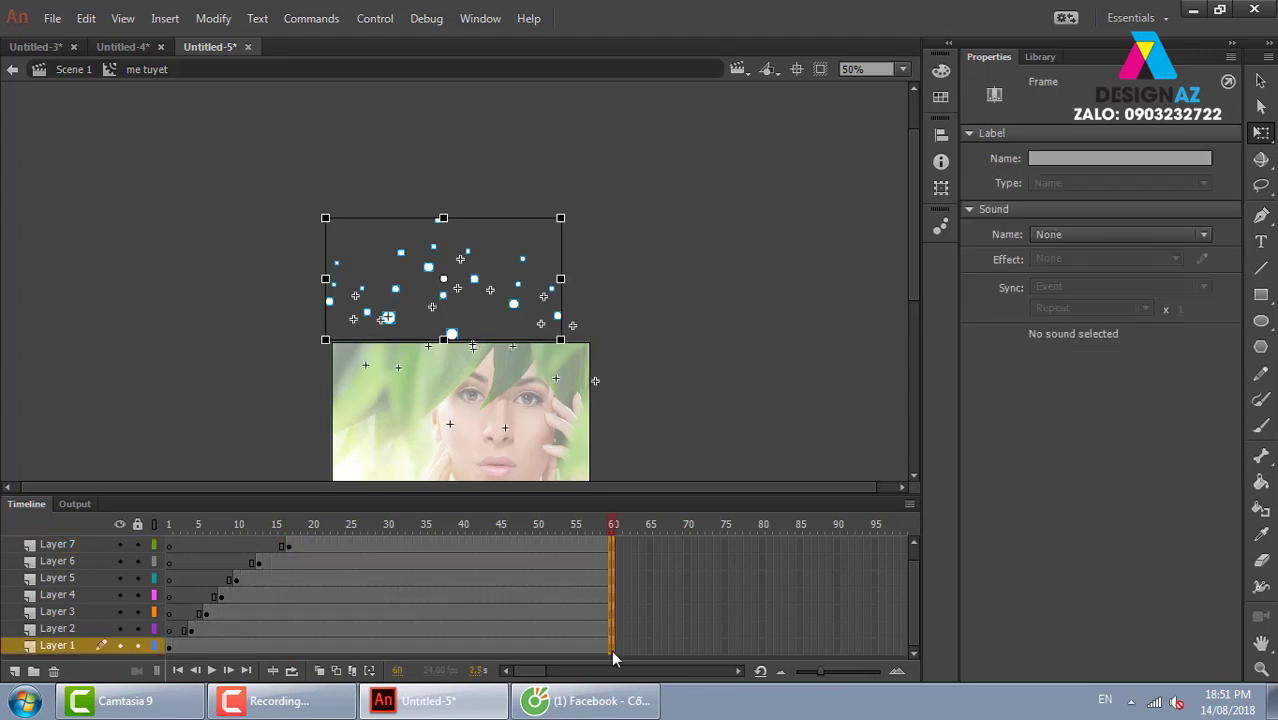
key("ctrl+Return")
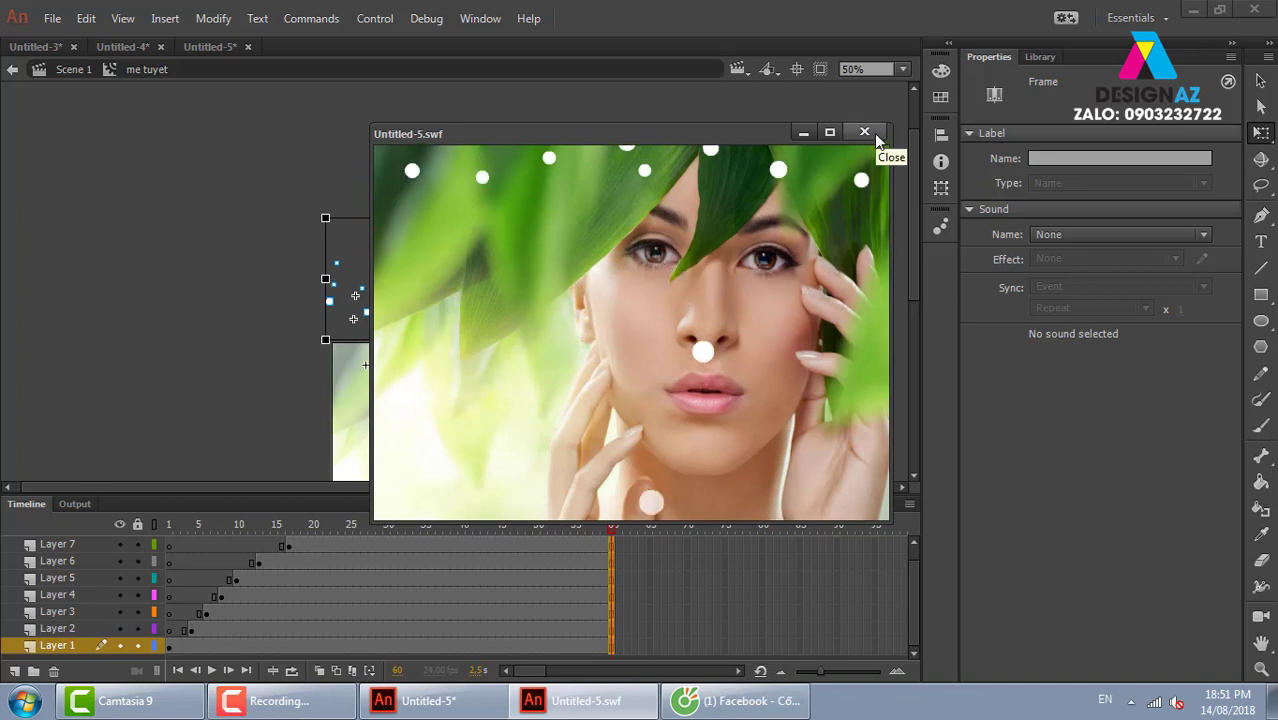
left_click(874, 135)
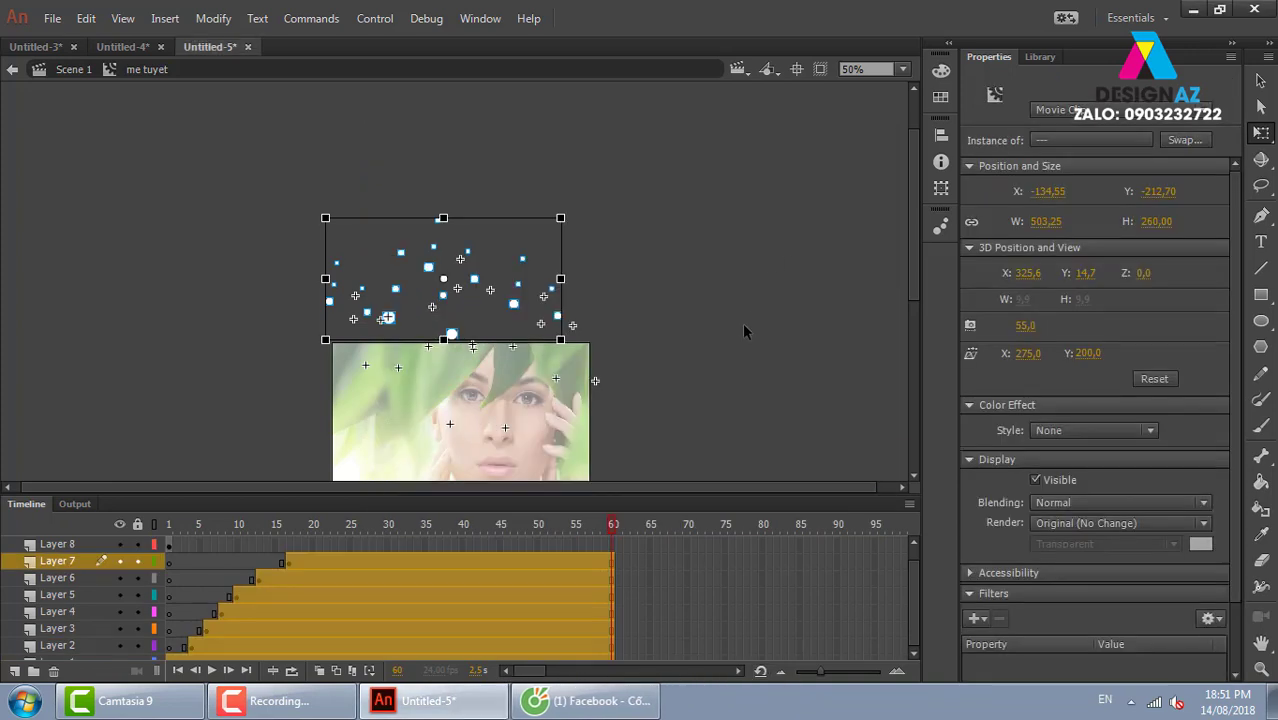
Step: Reopen the me tuyet symbol and select Layer 8 from frame 60 to frame 94
left_click(70, 71)
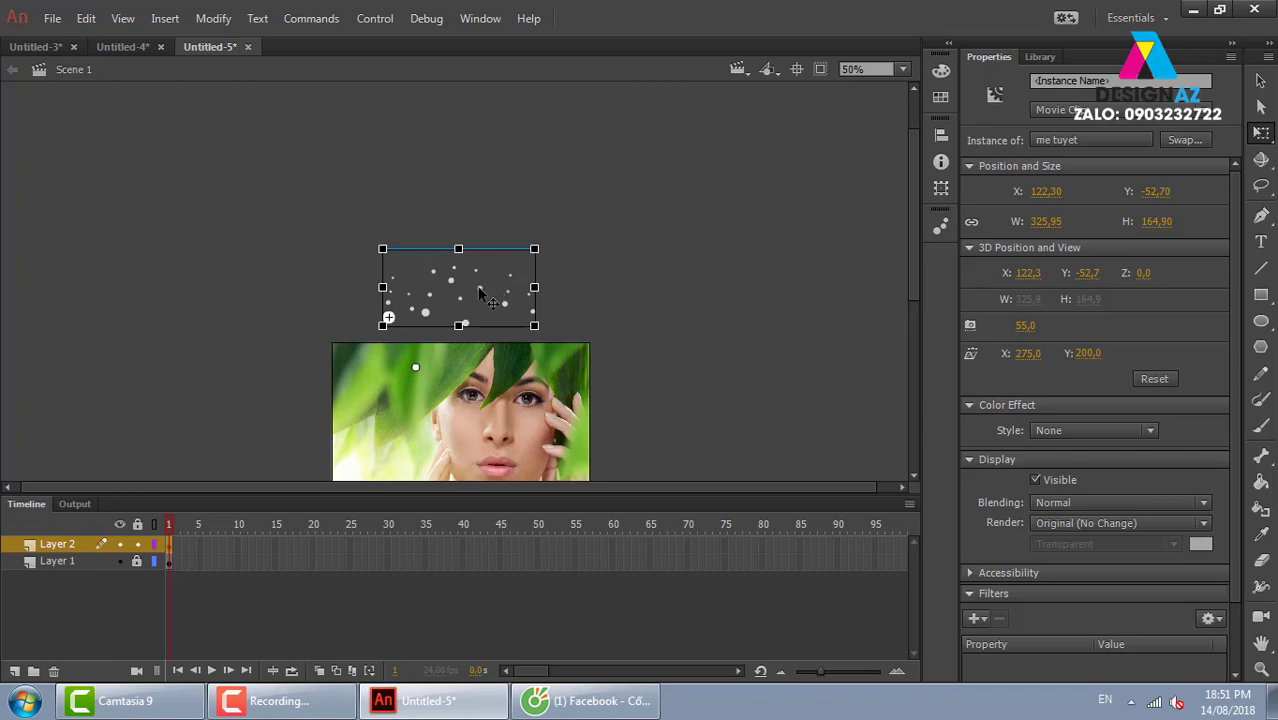
double_click(480, 296)
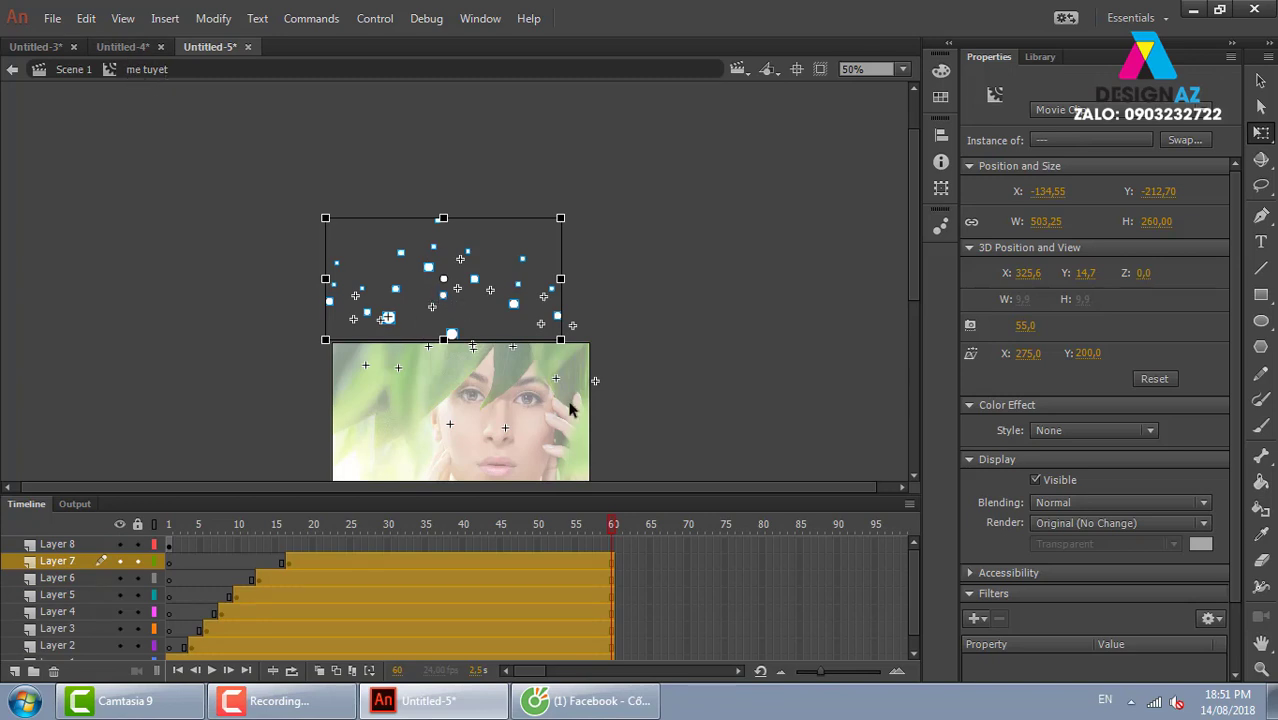
left_click(849, 561)
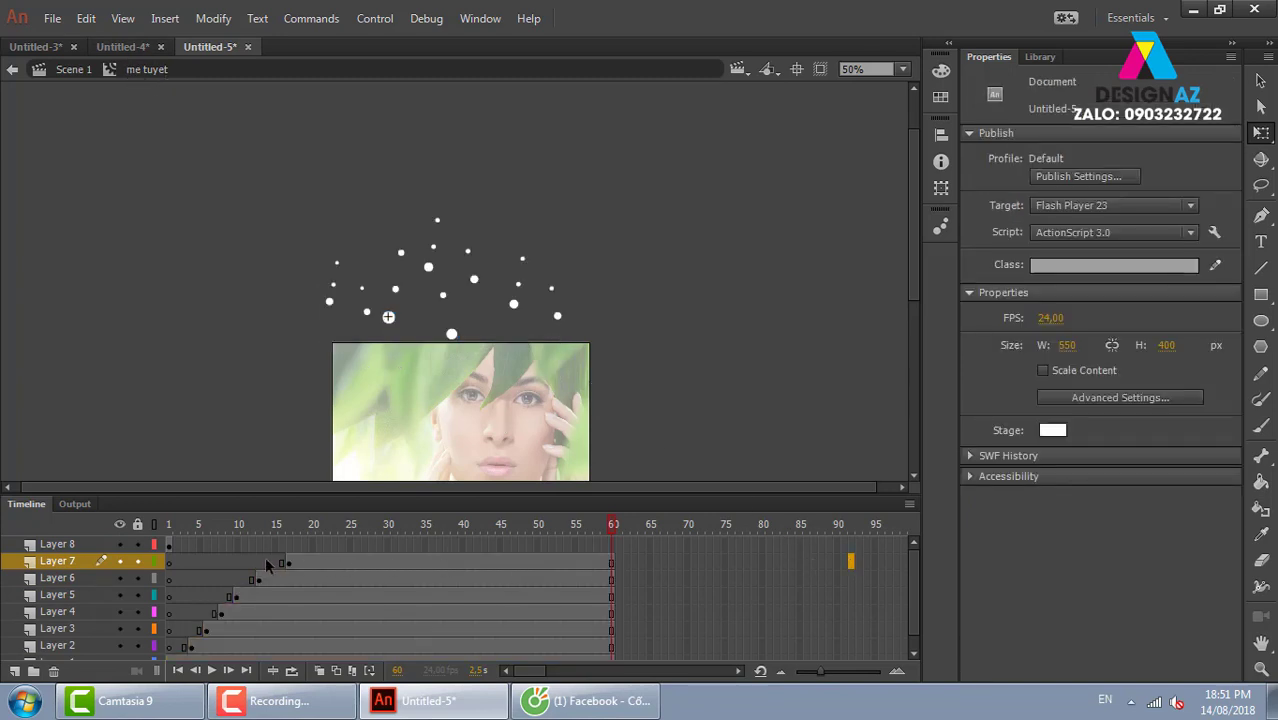
left_click(170, 544)
left_click(612, 545)
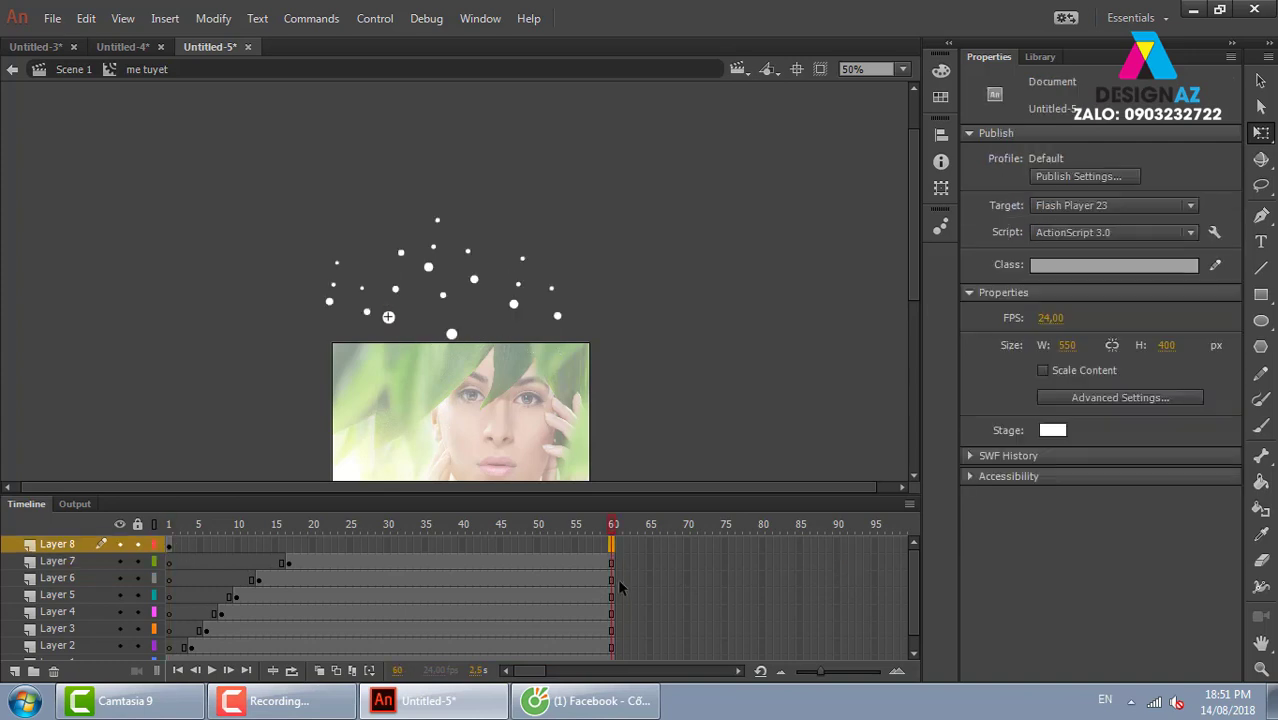
key("ctrl+a")
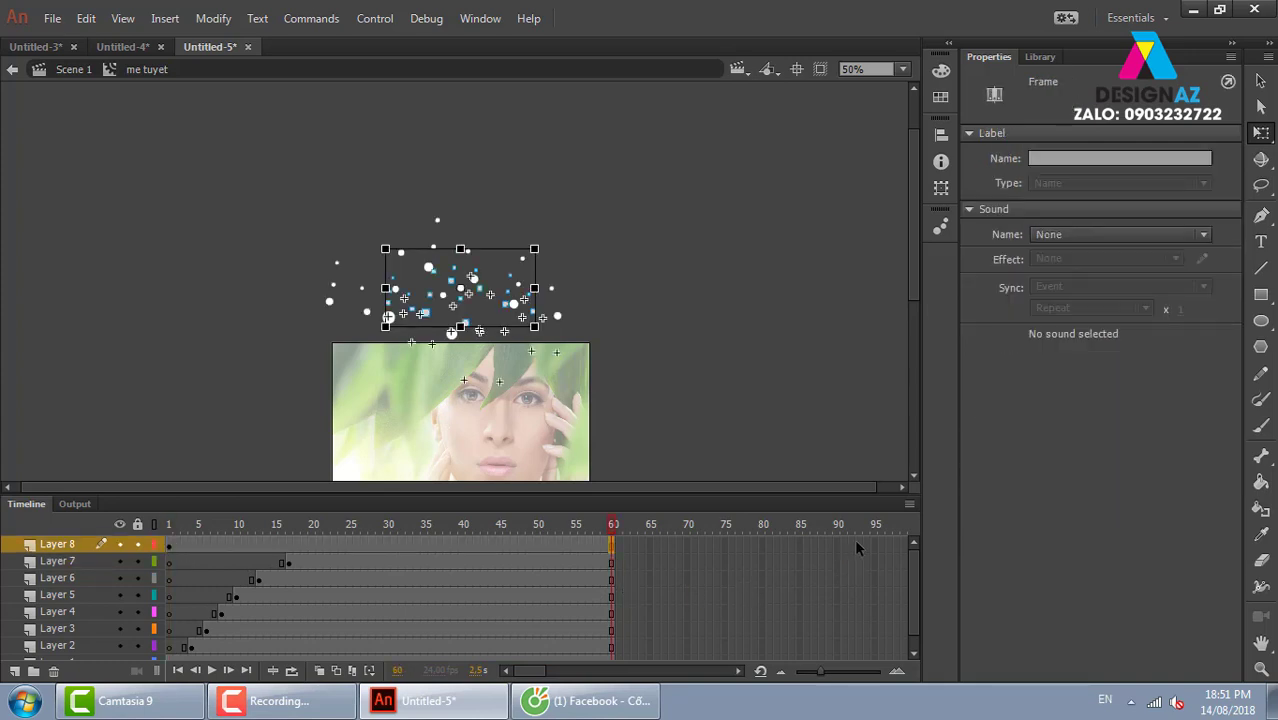
left_click(863, 545)
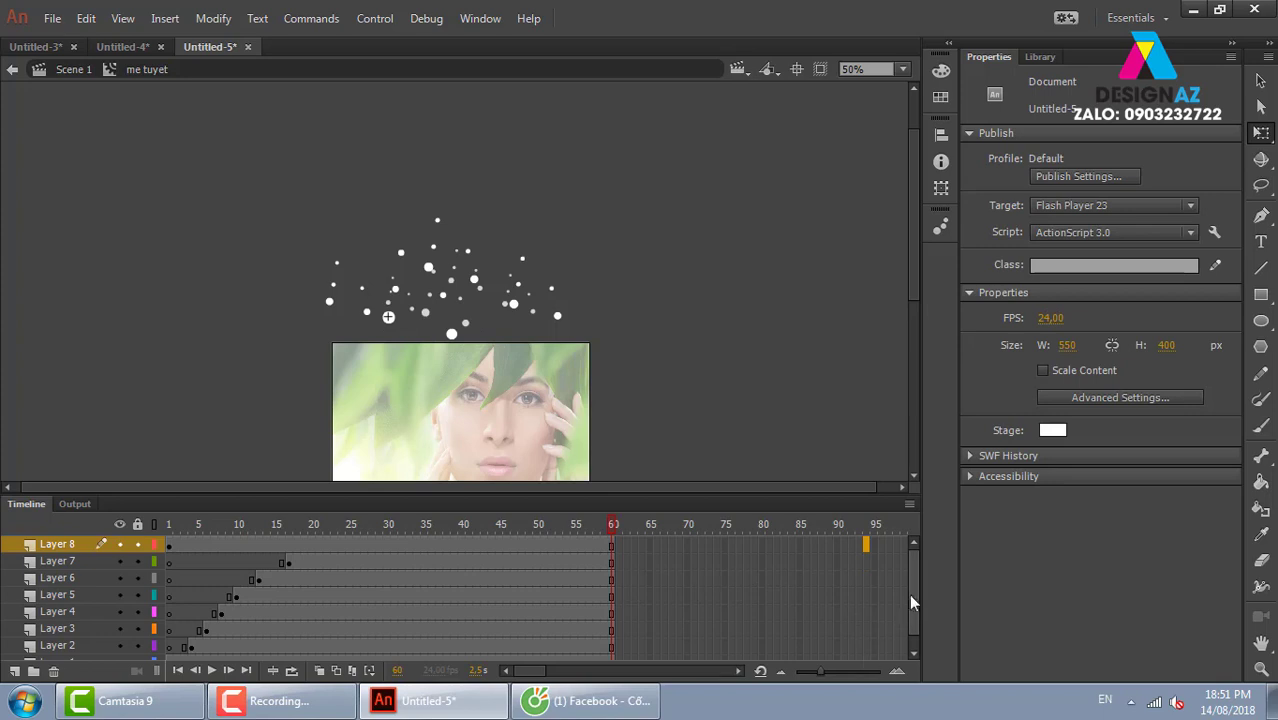
Step: Extend all layers to frame 94, test-play, and return to Scene 1
scroll(910, 600, "down", 1)
left_click(859, 647, "shift")
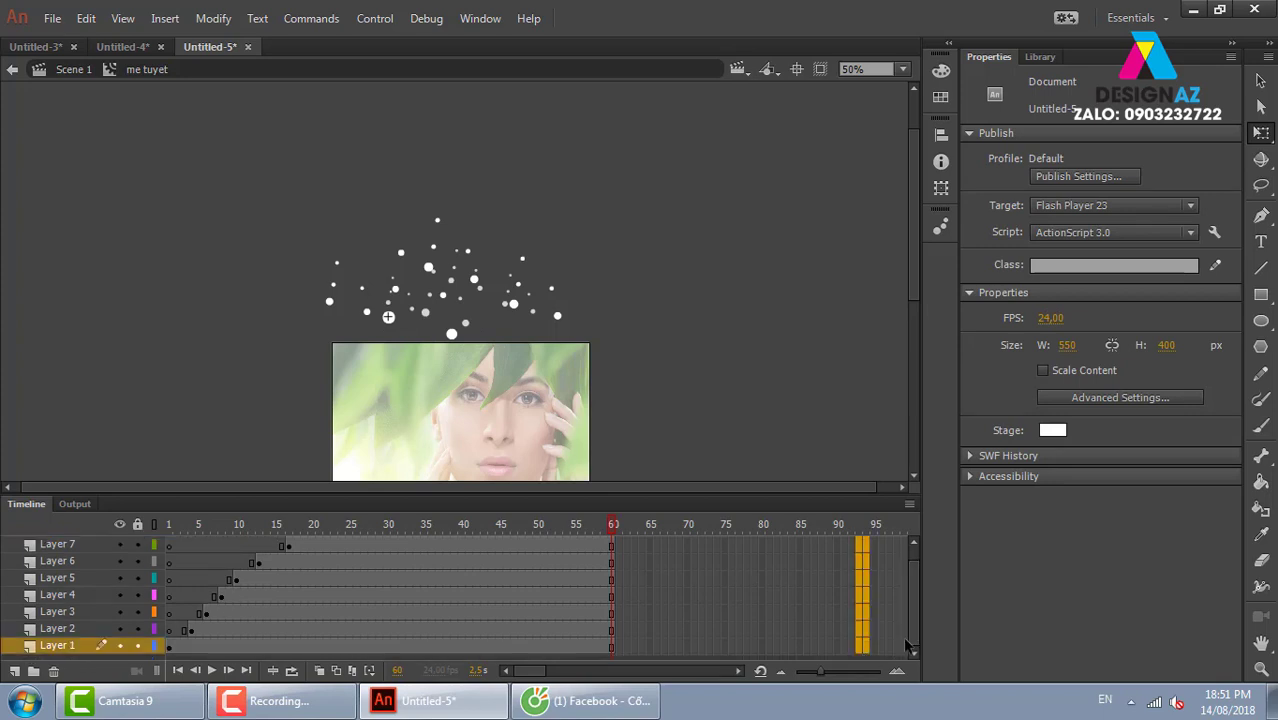
scroll(913, 590, "up", 1)
key("ctrl+Return")
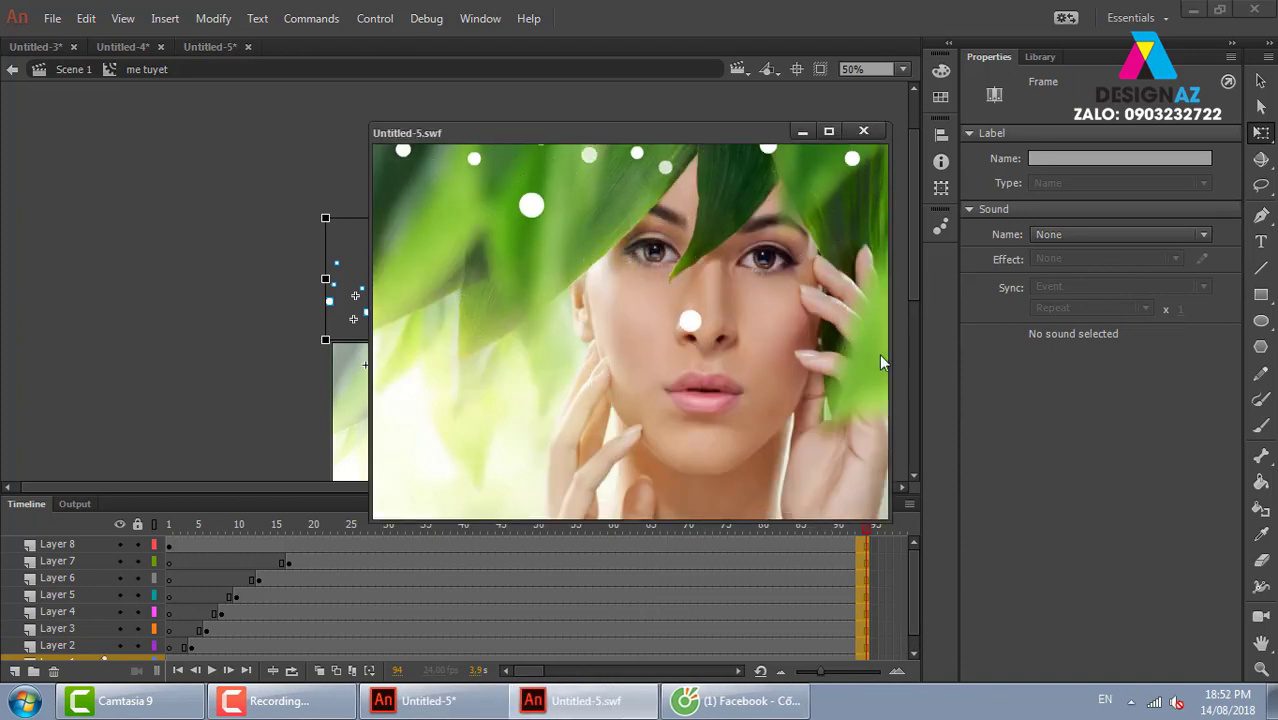
left_click(863, 131)
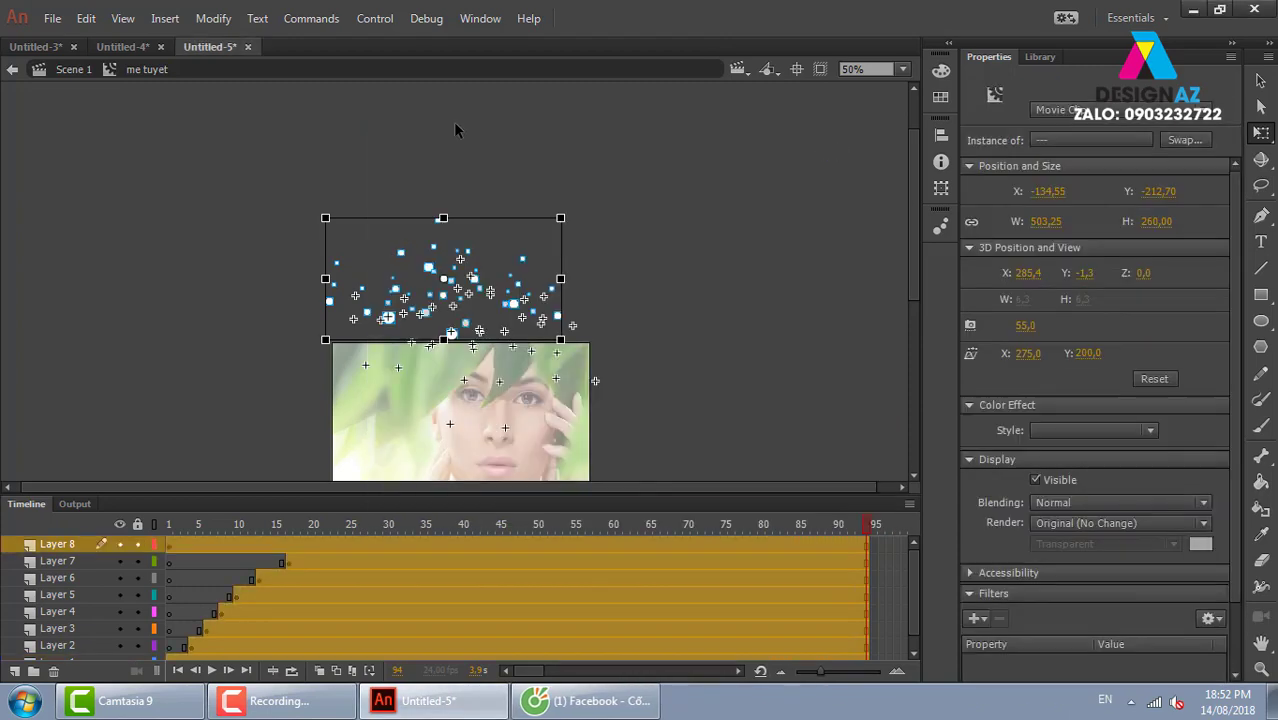
left_click(73, 69)
left_click(684, 234)
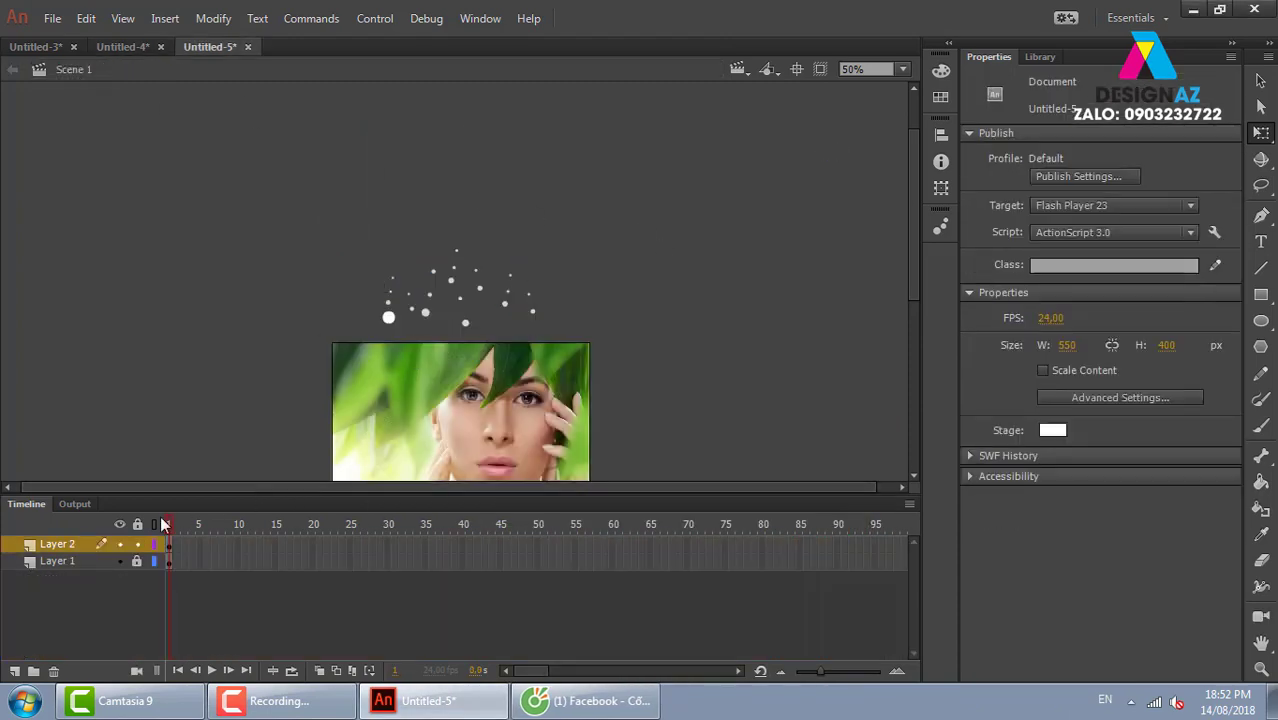
Step: Set the me tuyet snow clip's blending mode to Overlay and test-play the movie
left_click(72, 543)
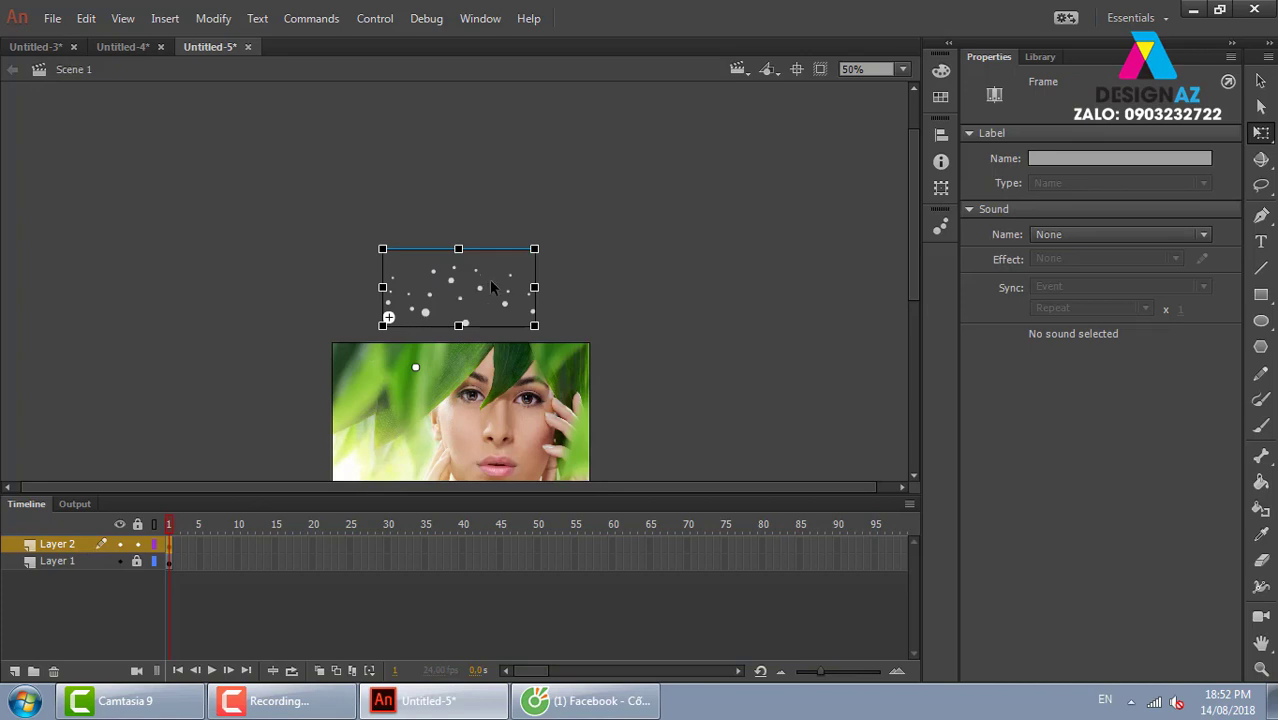
left_click(660, 224)
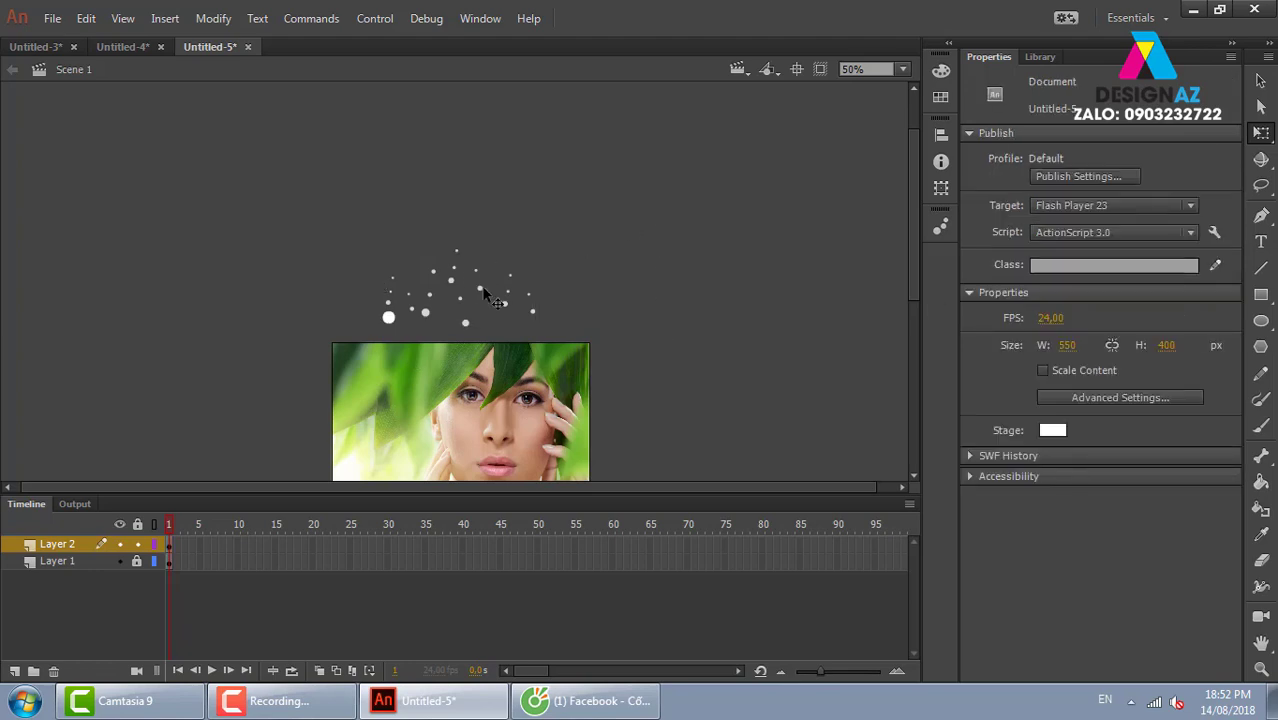
left_click(485, 293)
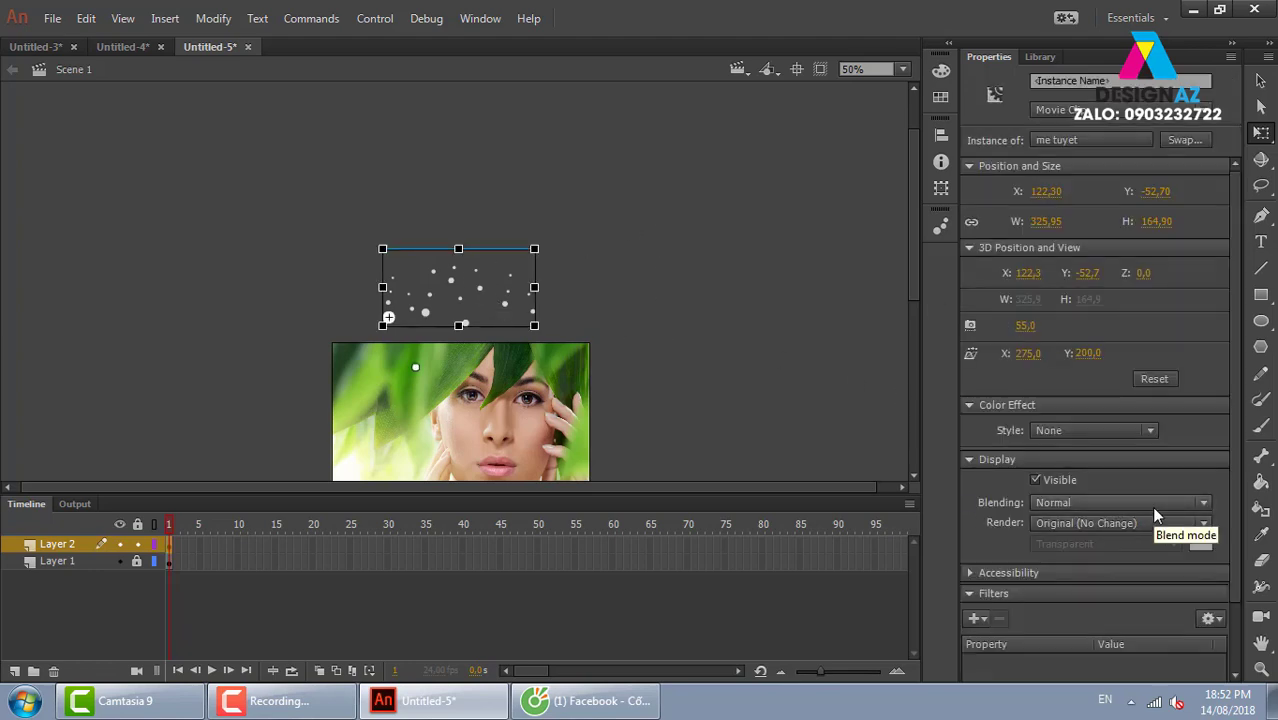
left_click(1152, 505)
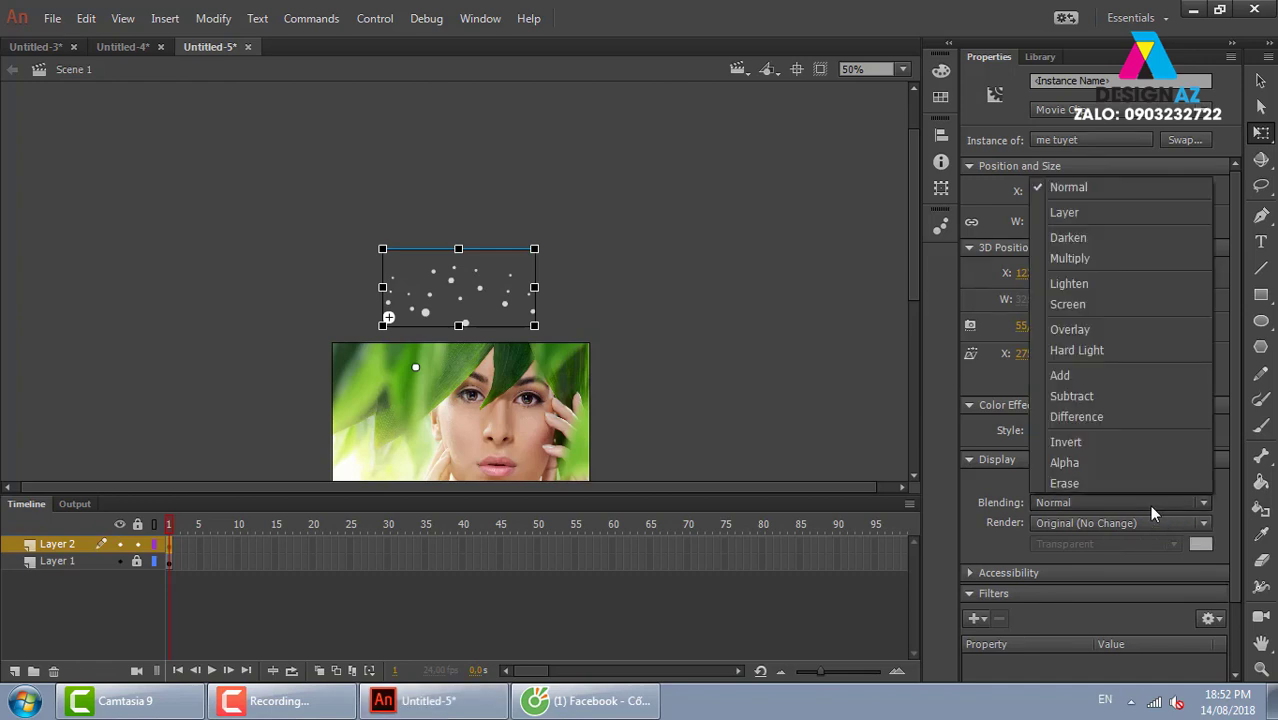
left_click(1129, 331)
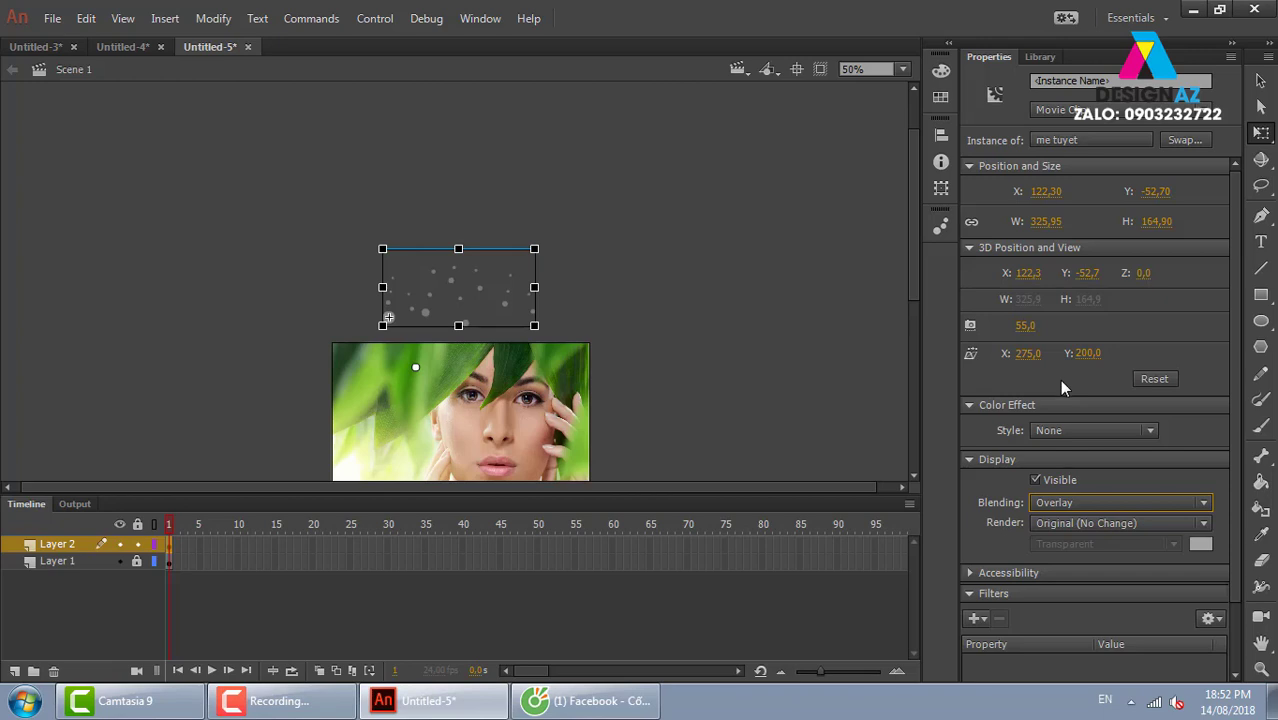
key("ctrl+Return")
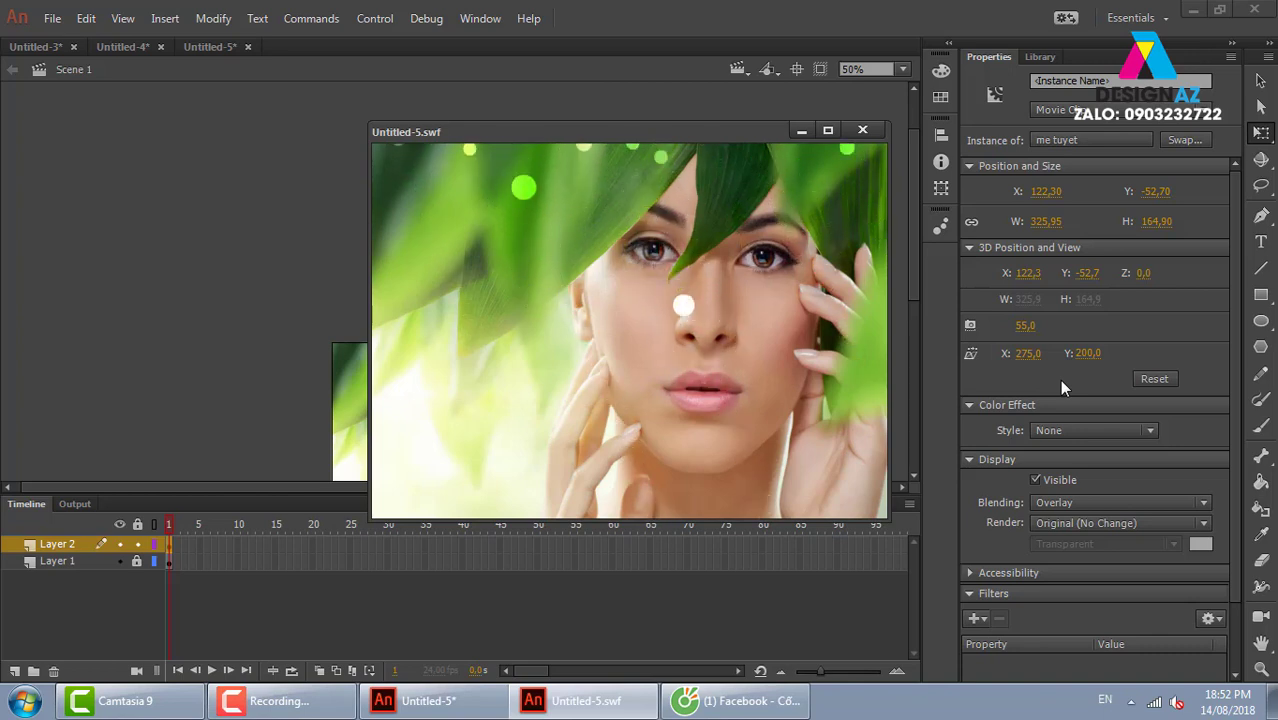
left_click(862, 131)
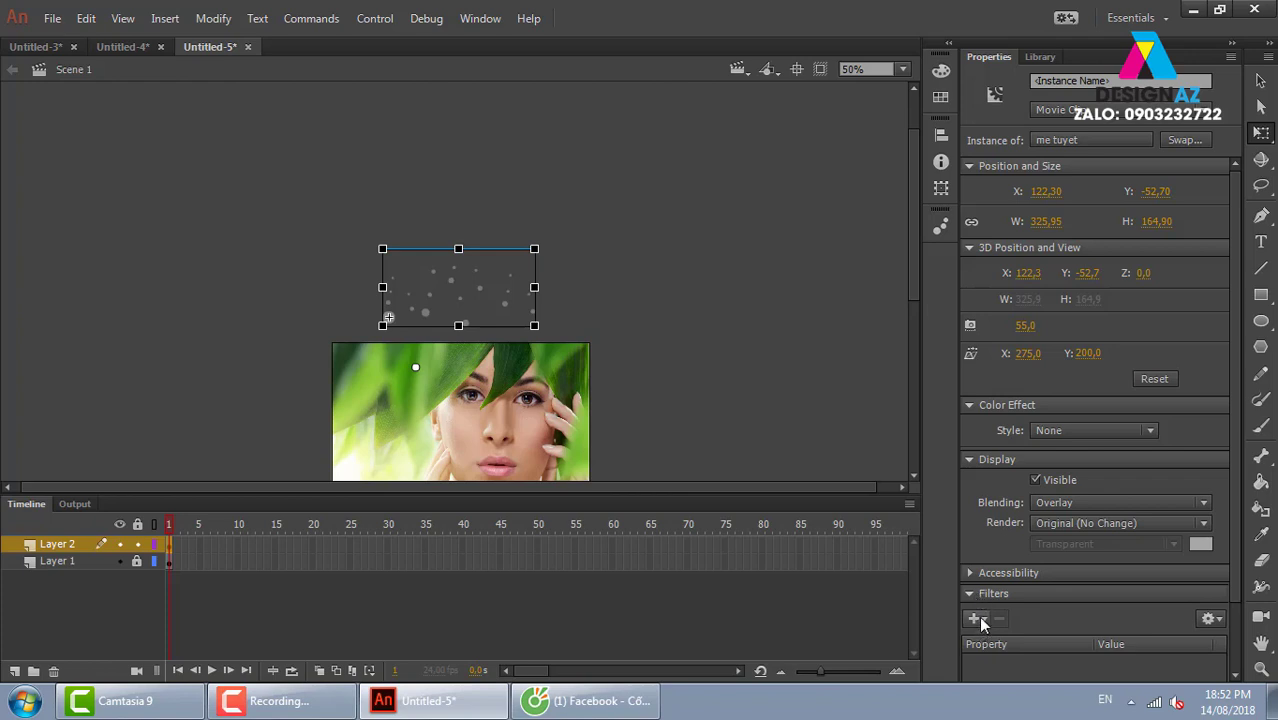
Step: Add an 8 px Low-quality Blur filter to the snow clip and test-play the result
left_click(974, 618)
left_click(1006, 431)
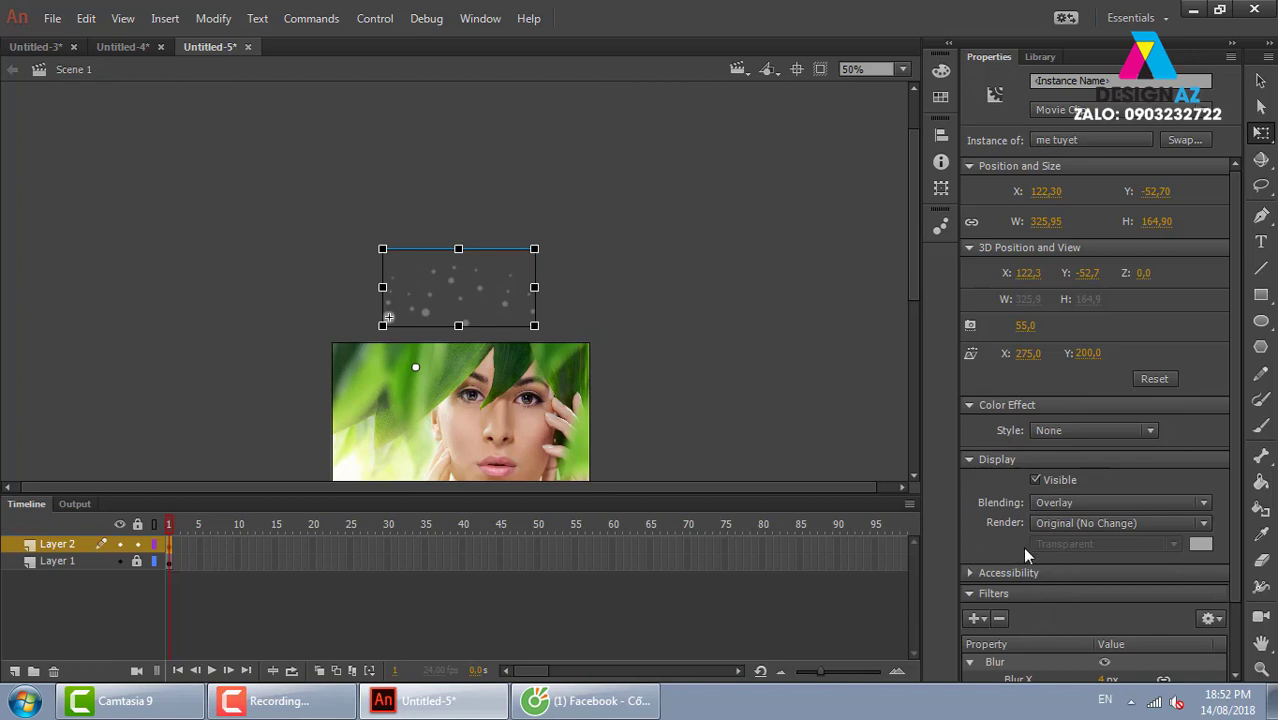
left_click(970, 460)
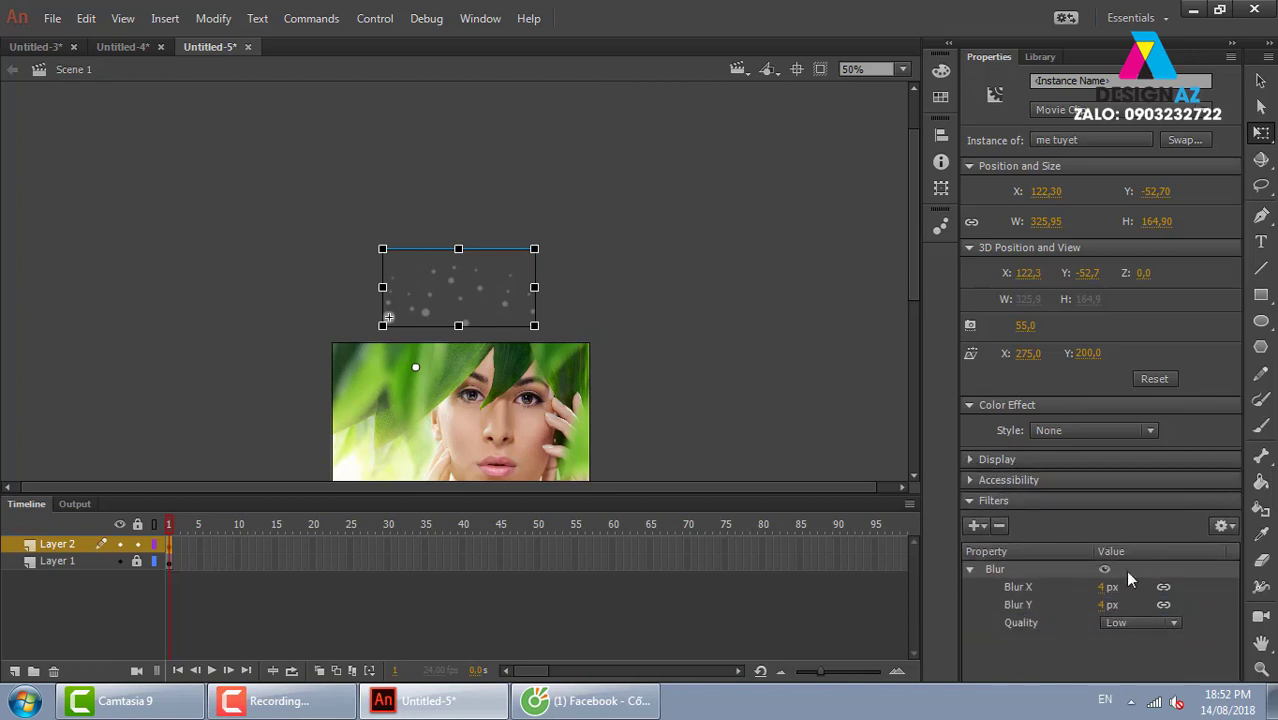
mouse_move(1100, 594)
left_mouse_down()
mouse_move(1110, 590)
mouse_move(1094, 588)
left_mouse_up()
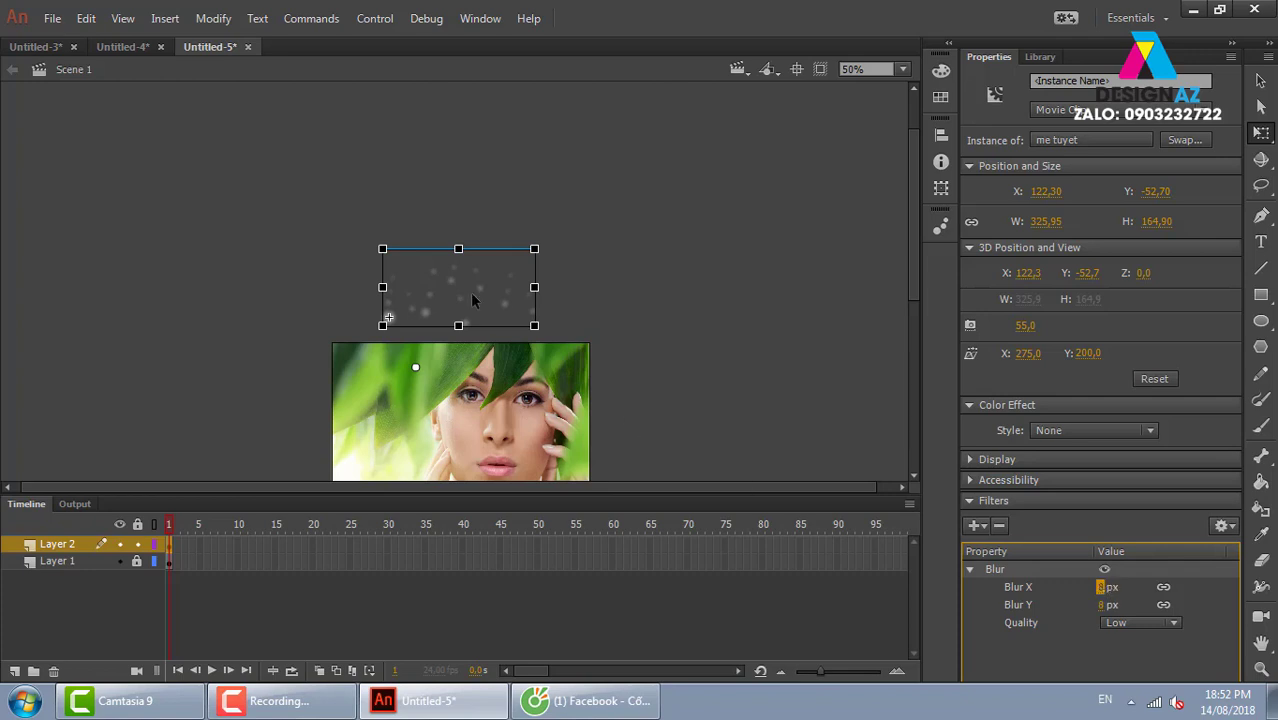
key("ctrl+Return")
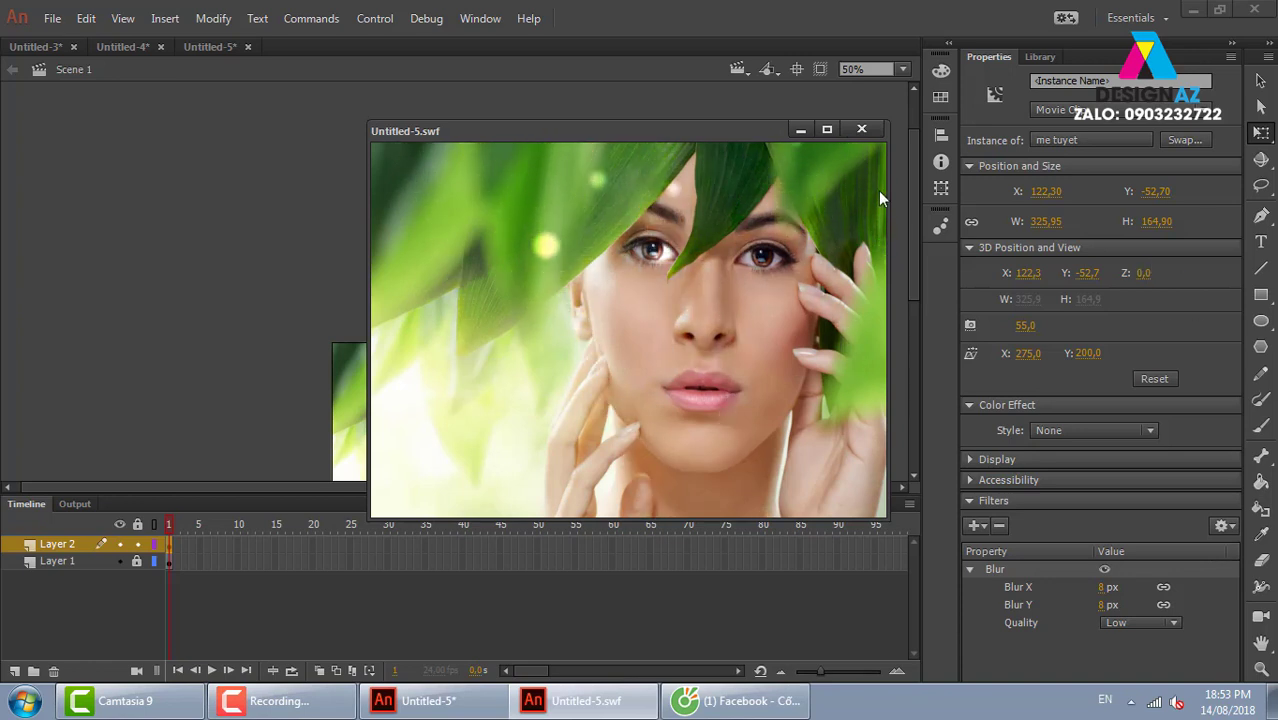
left_click(862, 129)
left_click(243, 243)
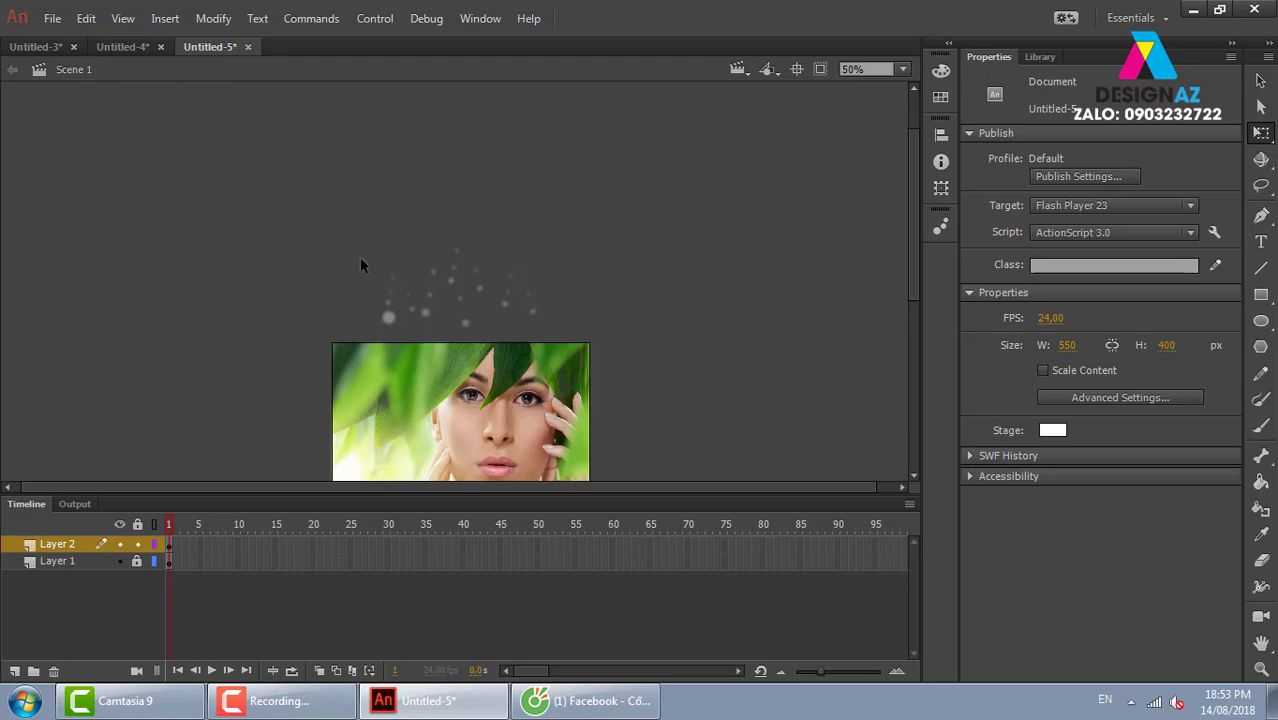
Step: Create a new ActionScript 3.0 document, Untitled-6, zoomed out to 50%
scroll(738, 275, "down", 2)
scroll(720, 275, "up", 1)
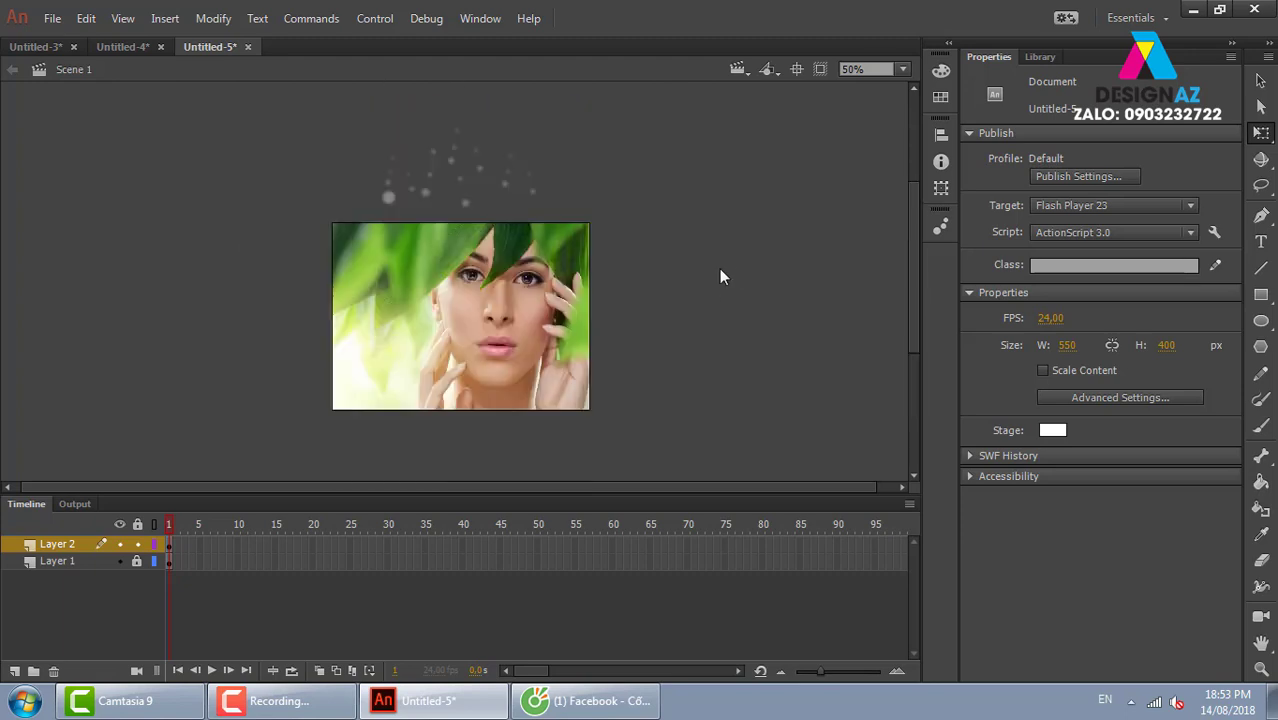
key("ctrl+n")
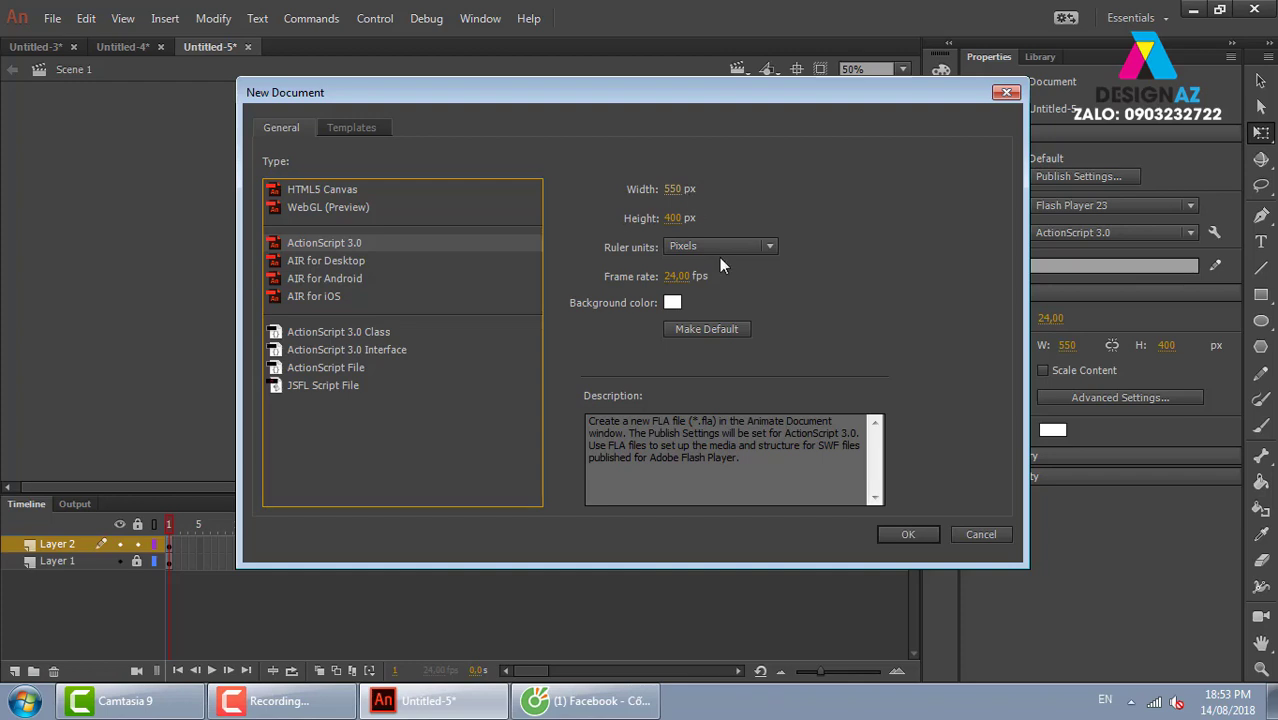
left_click(920, 535)
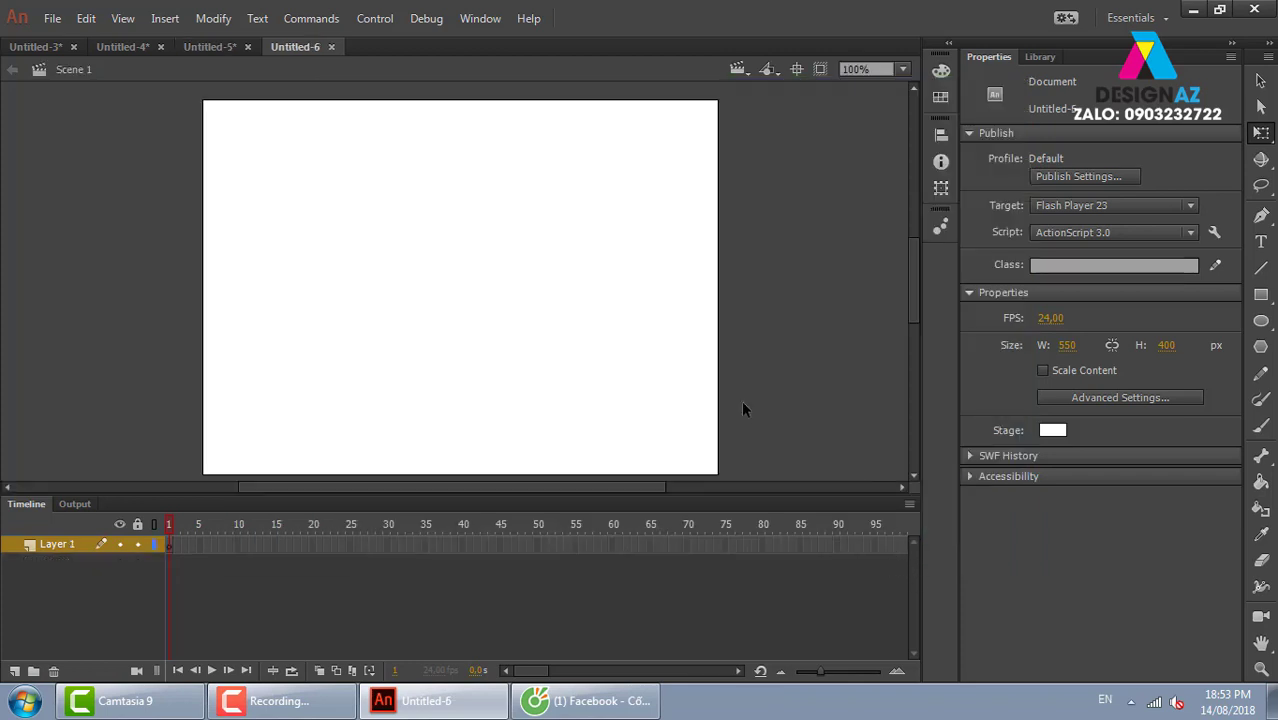
key("ctrl+minus")
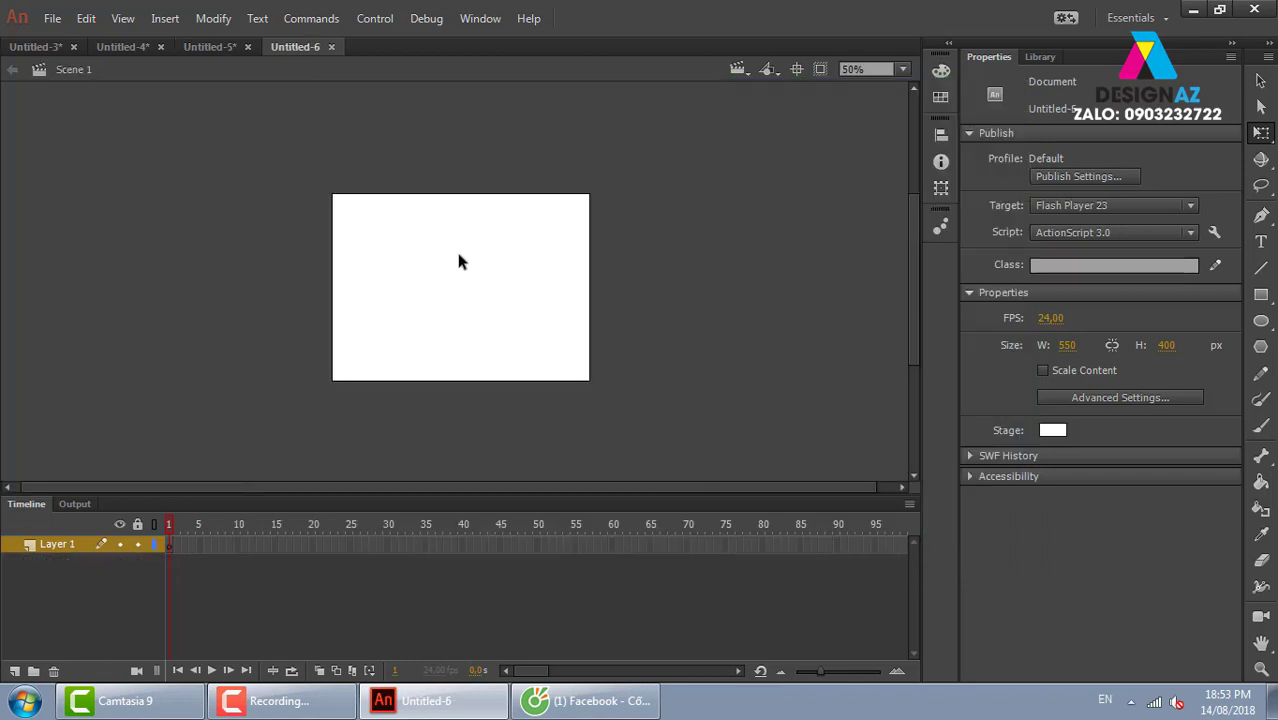
Step: Draw a tall narrow rectangle on the stage and give it a red fill
left_click(1261, 295)
left_click_drag(436, 176, 467, 398)
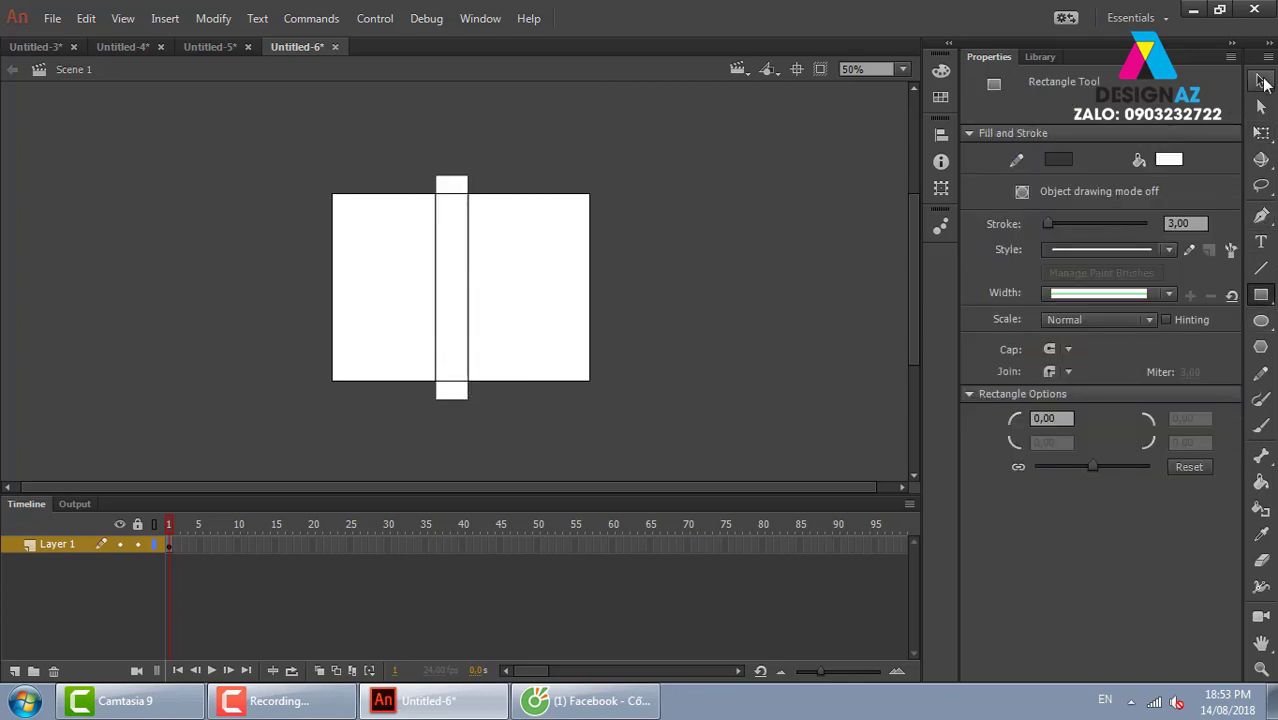
left_click(1261, 80)
double_click(467, 190)
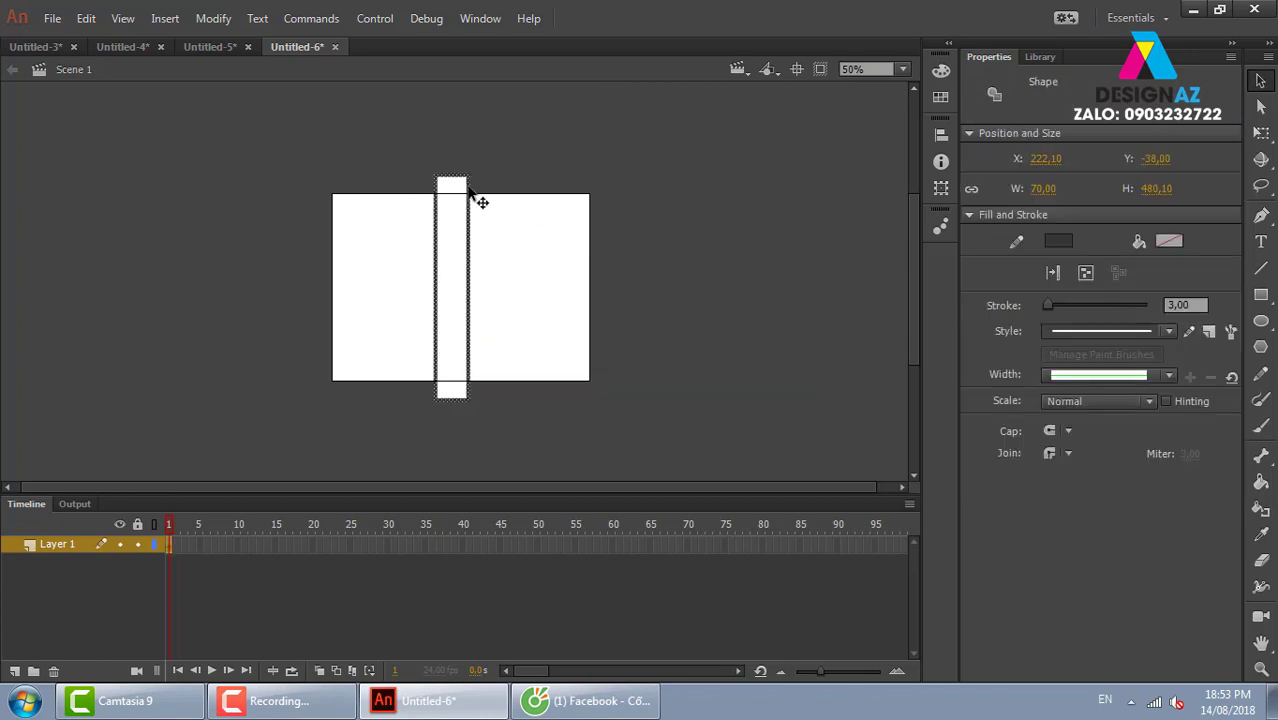
left_click(470, 190)
left_click(458, 216)
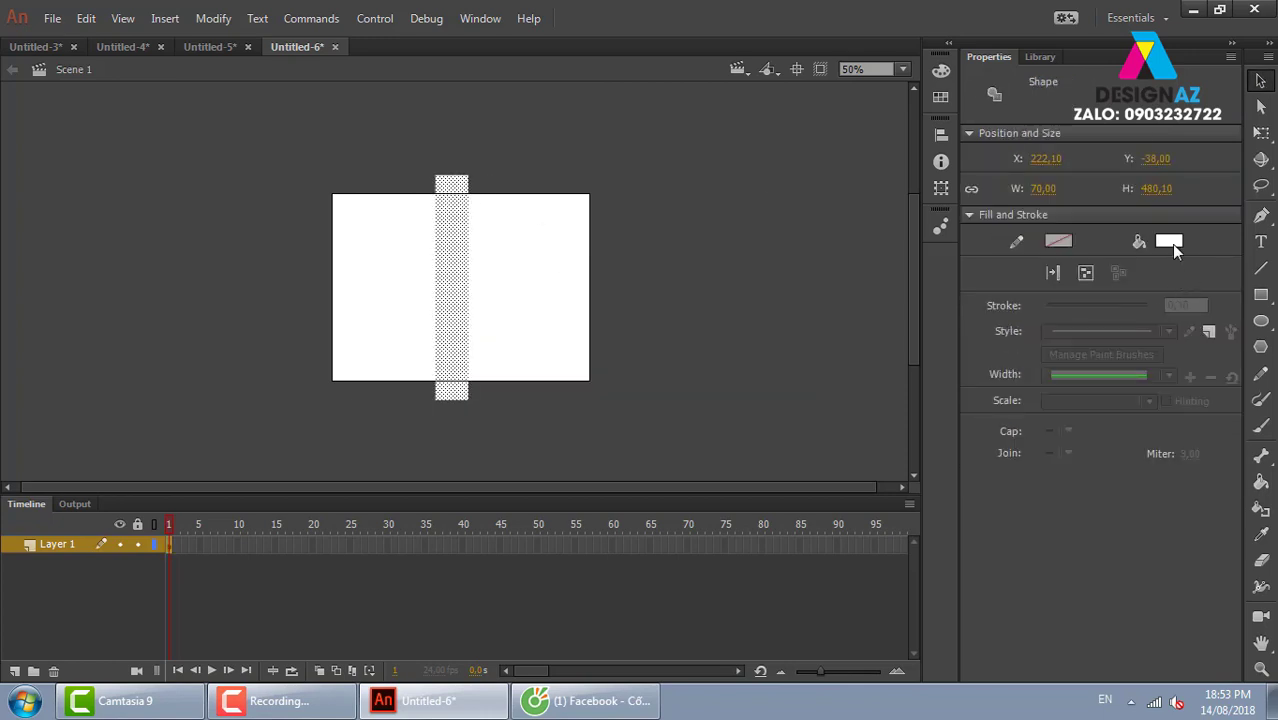
left_click(1169, 241)
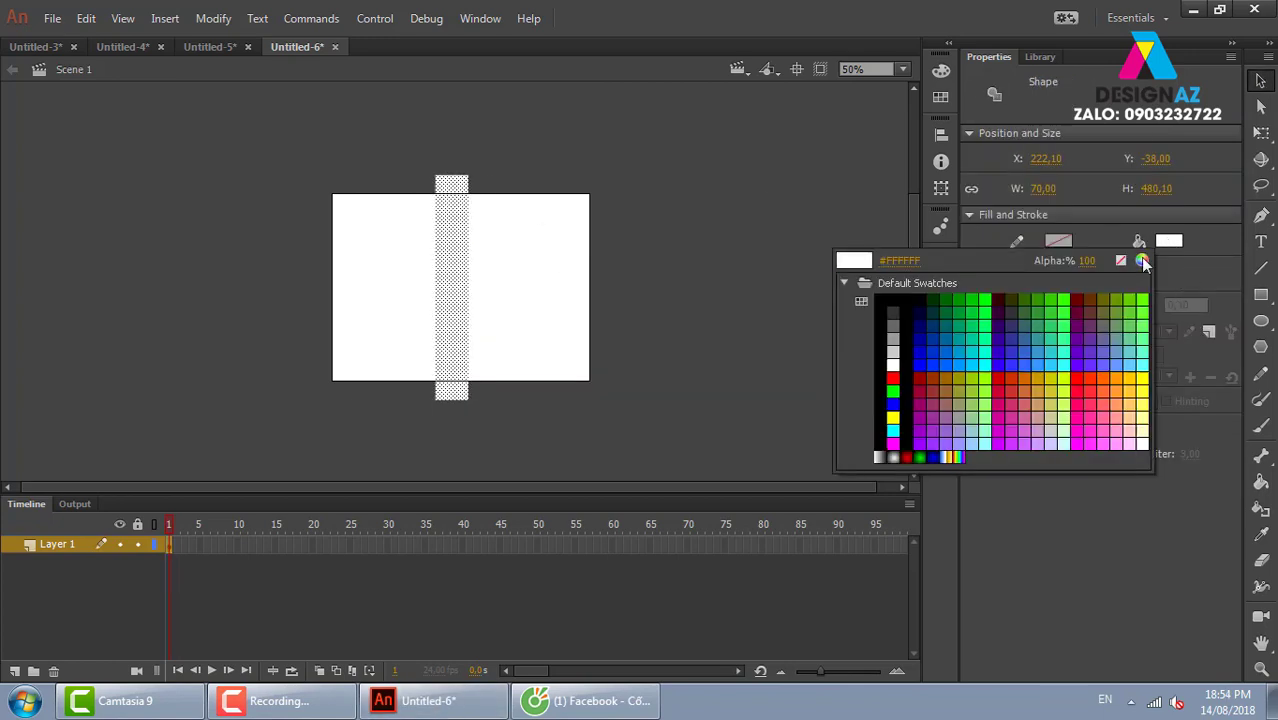
left_click(1077, 378)
Step: Centre the red bar horizontally on the stage and convert it to movie clip symbol '1'
left_click(652, 271)
left_click(457, 298)
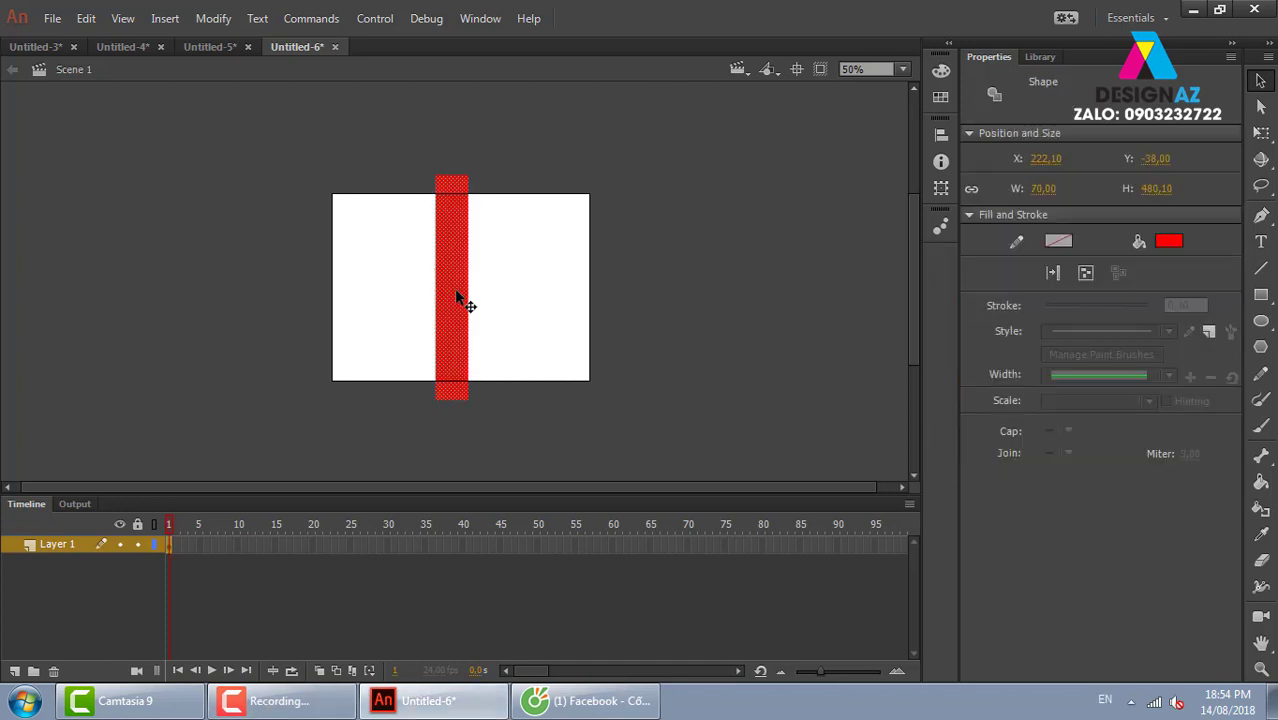
key("ctrl+k")
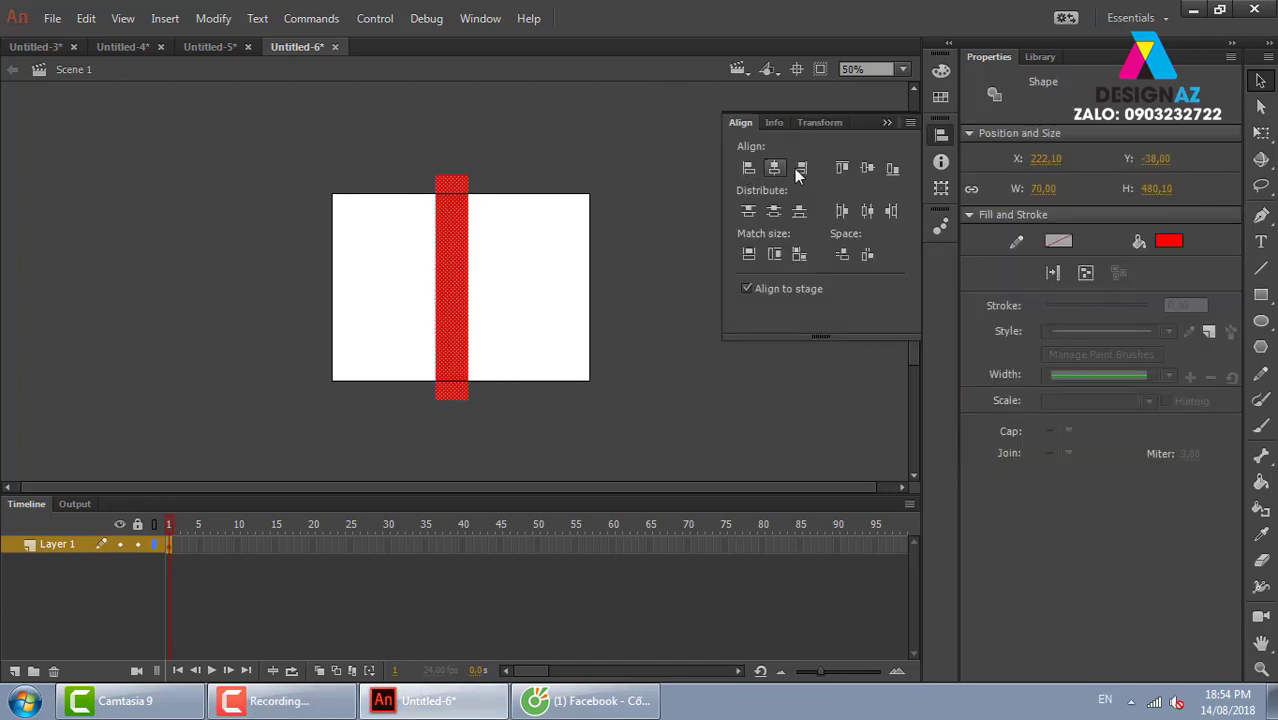
left_click(590, 147)
left_click(471, 221)
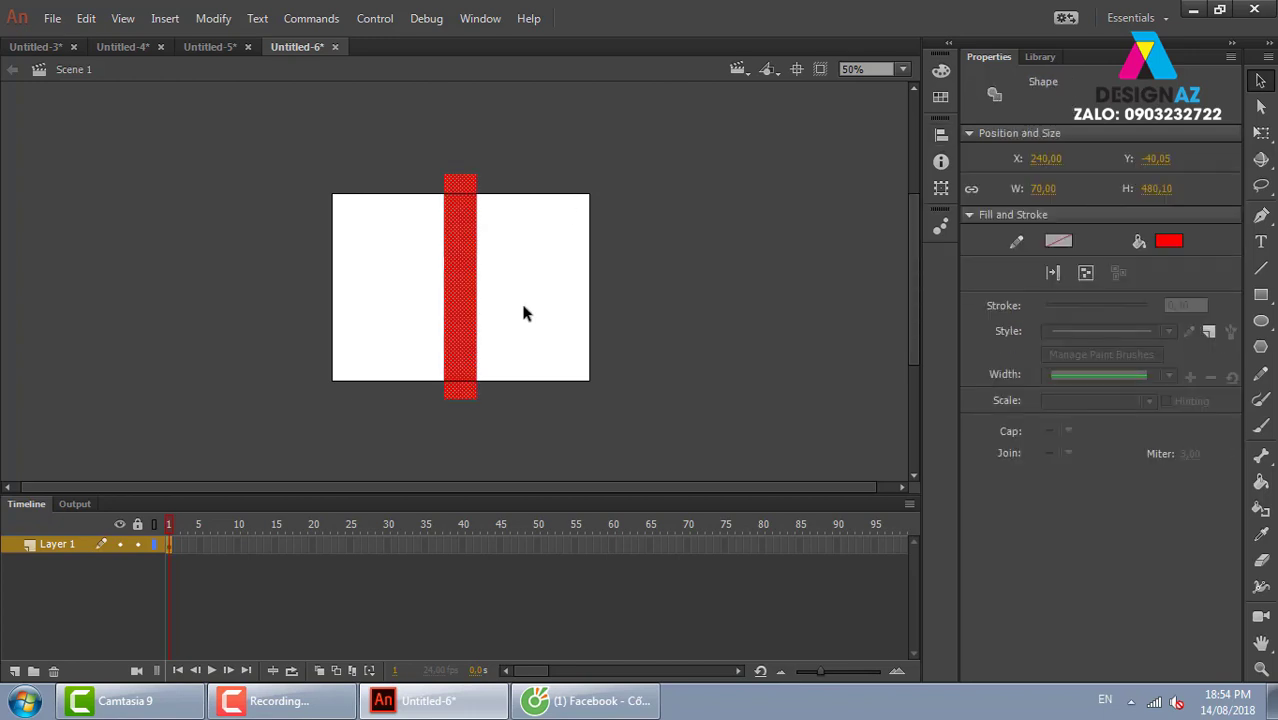
key("F8")
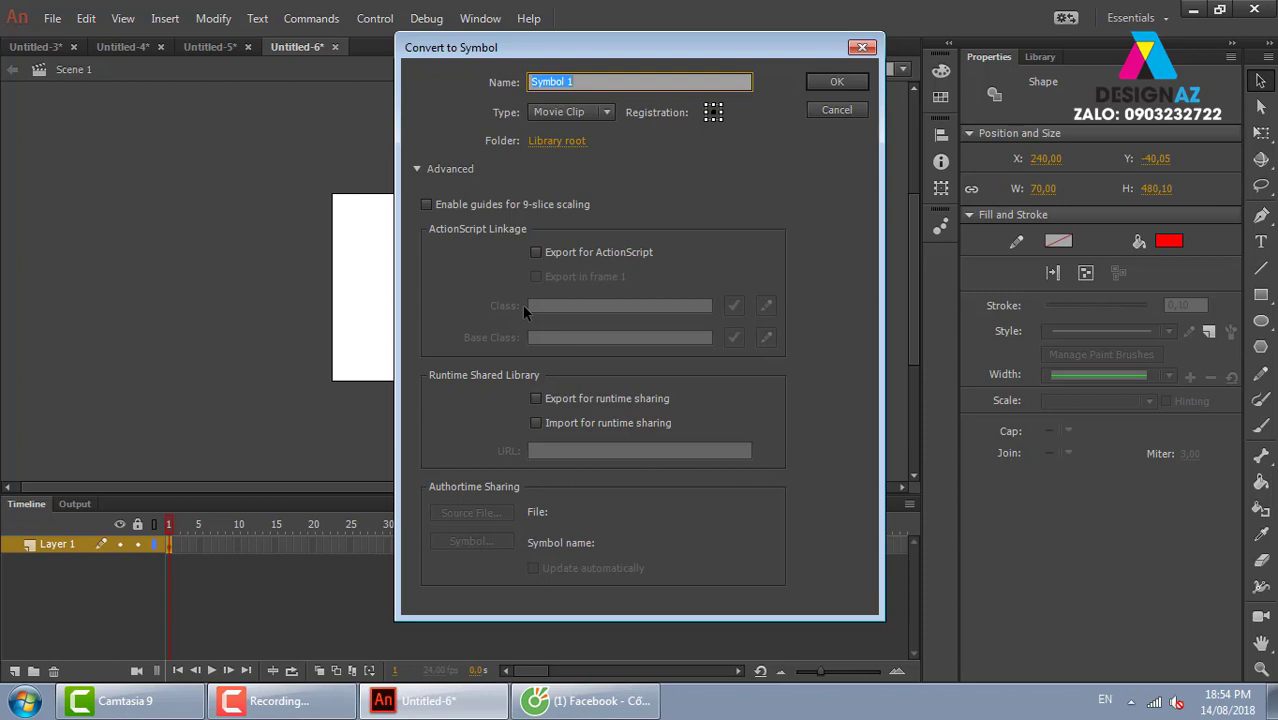
type("1")
left_click(839, 83)
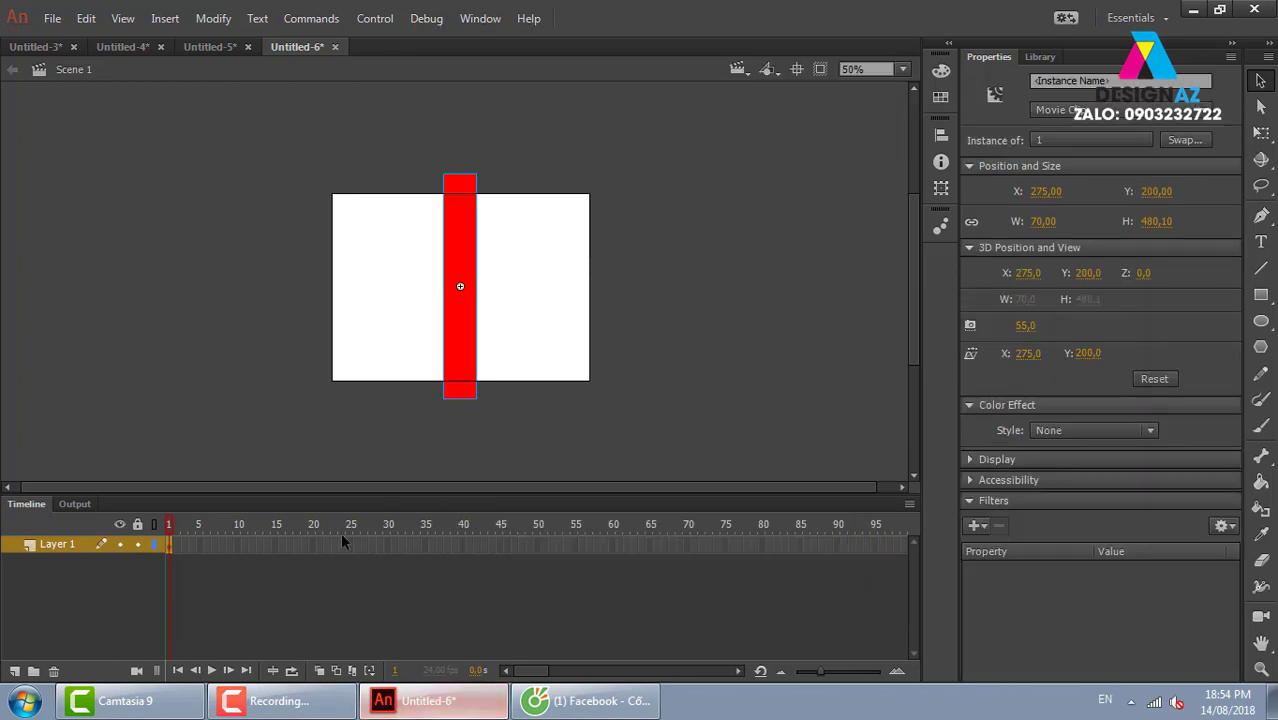
Step: Inside symbol 1, create a classic tween on the red bar from frame 1 to frame 10
double_click(451, 345)
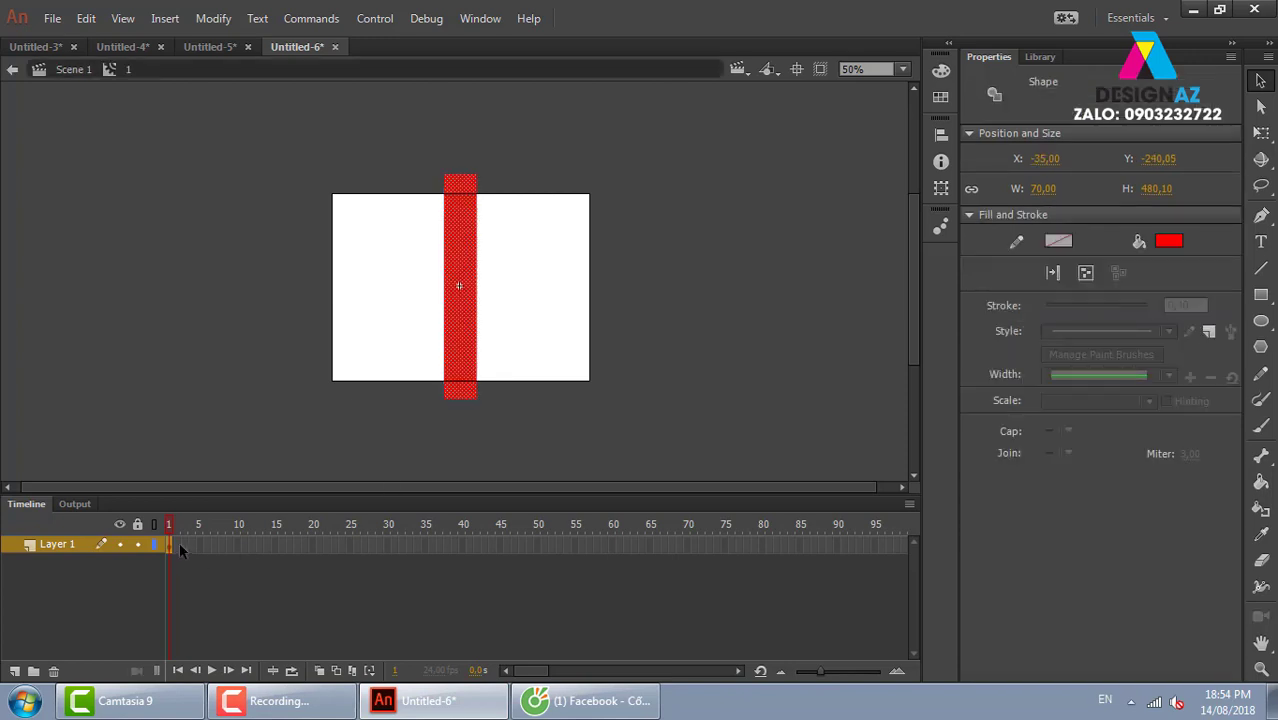
left_click(239, 545)
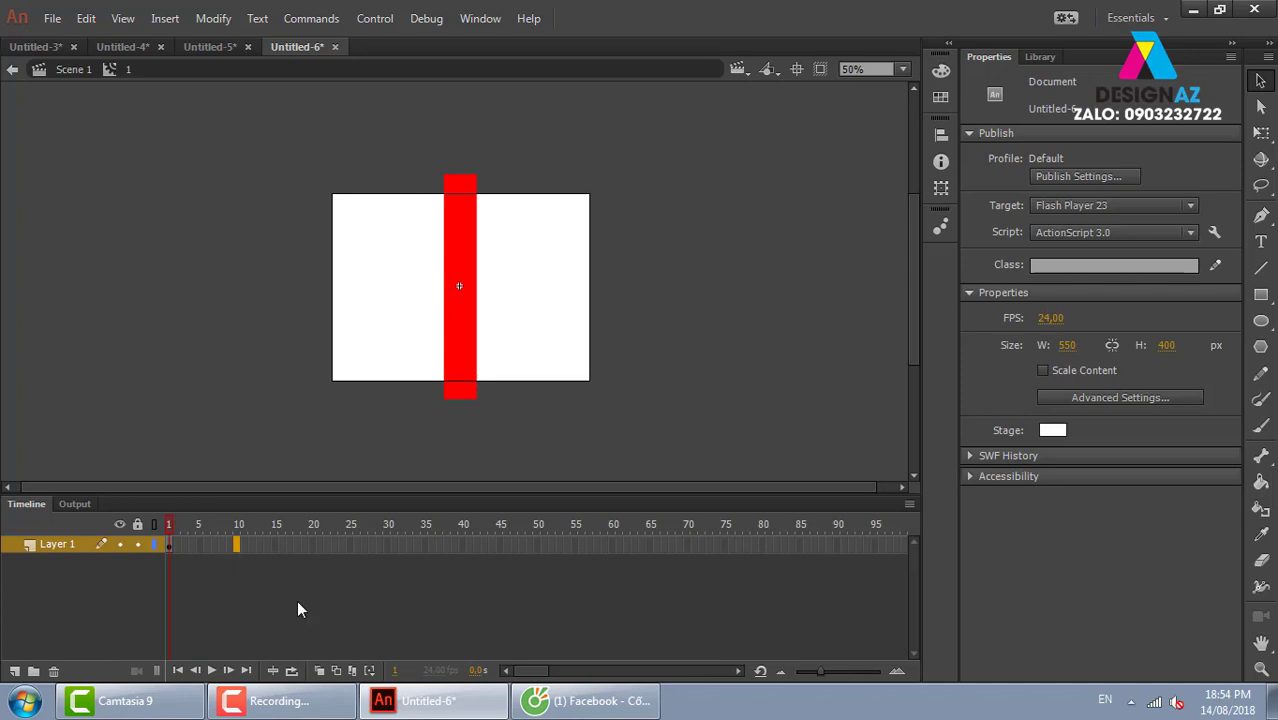
right_click(209, 543)
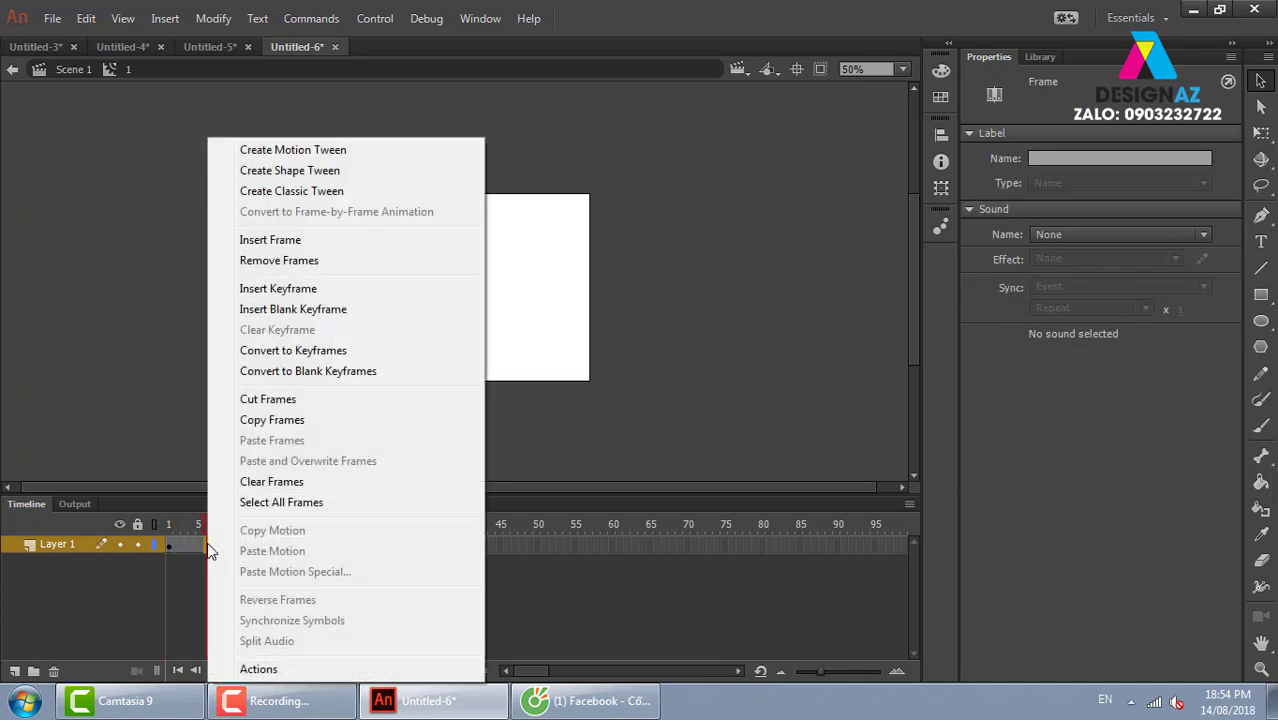
left_click(310, 191)
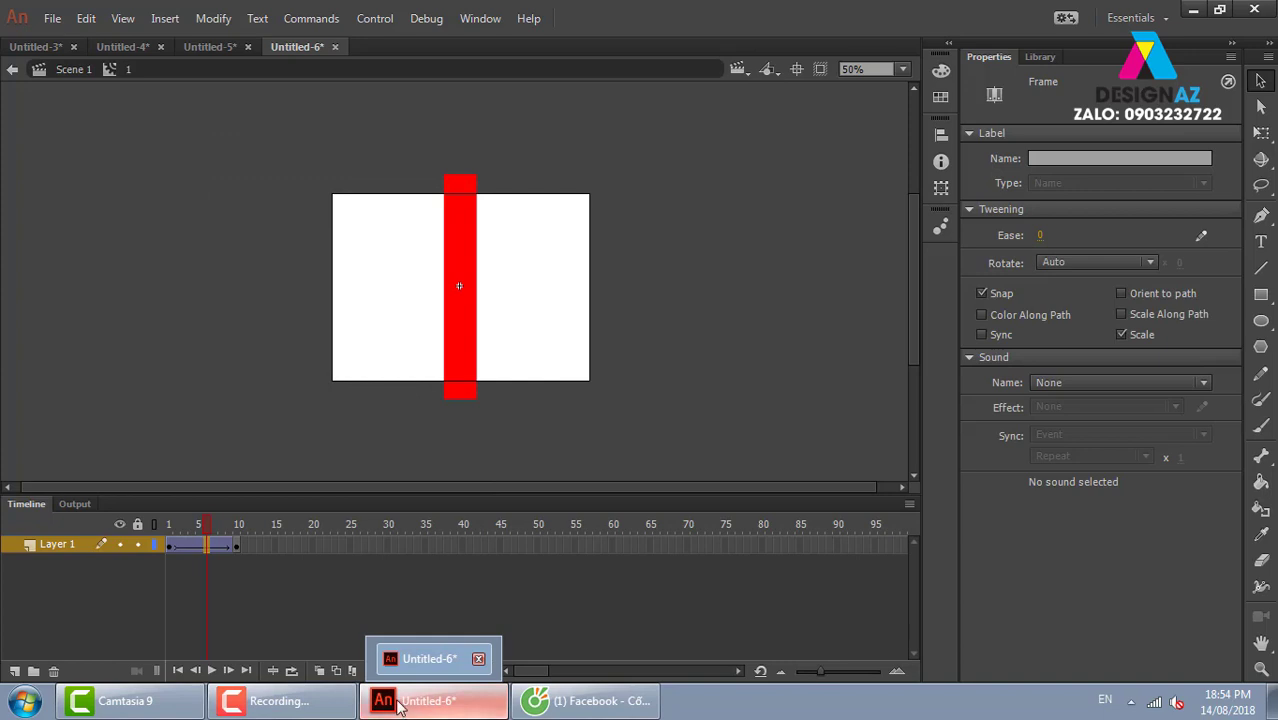
left_click(170, 545)
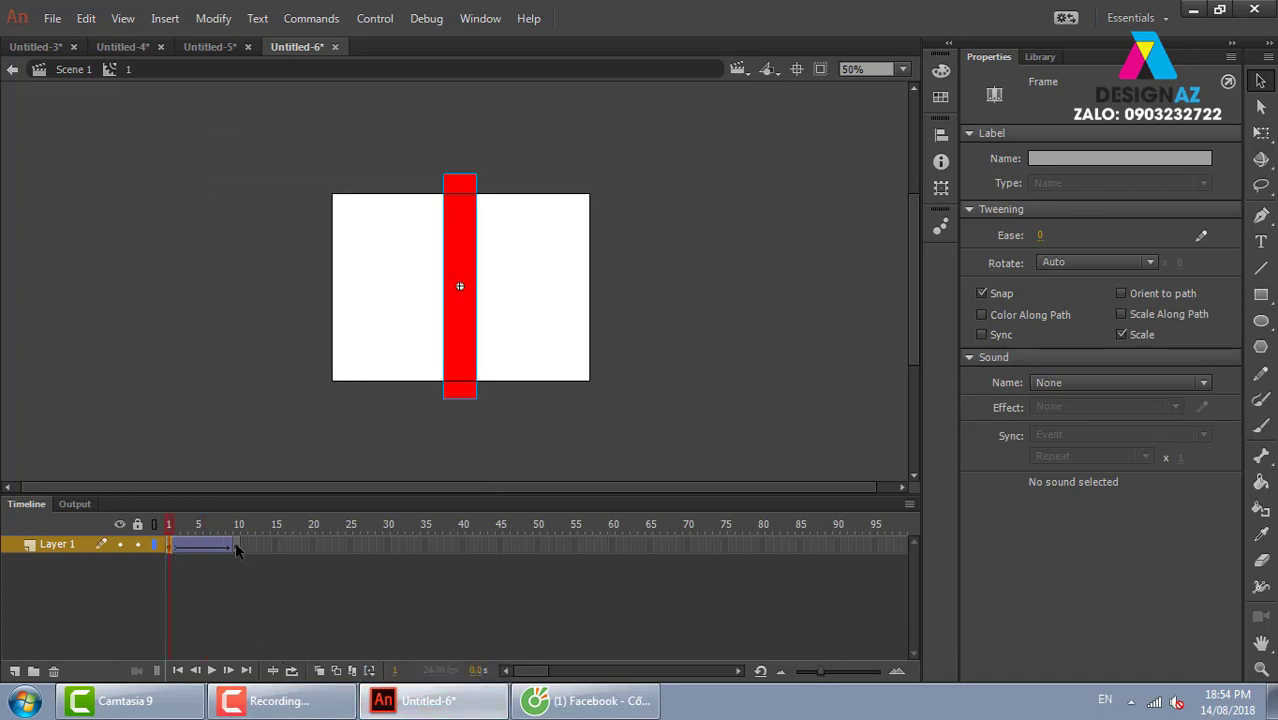
left_click(236, 544)
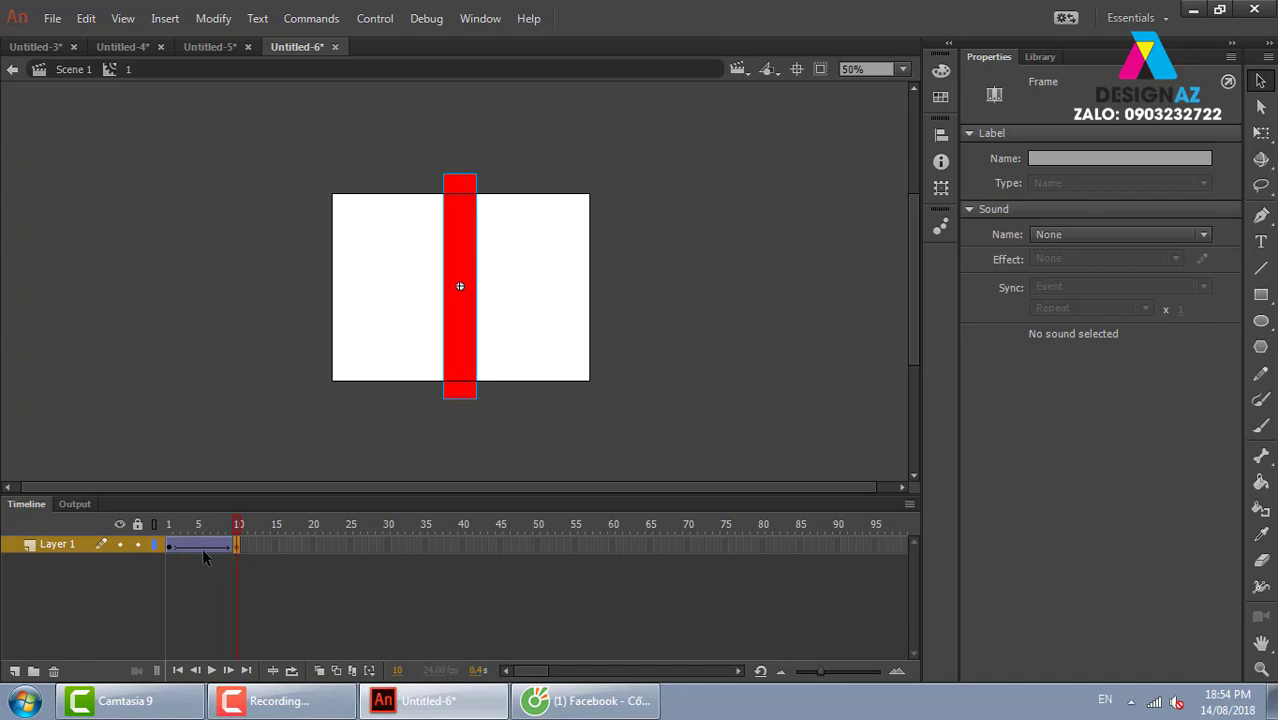
Step: On frame 1, unlink scaling and set the bar's width to 1%, then scrub to preview
left_click(170, 546)
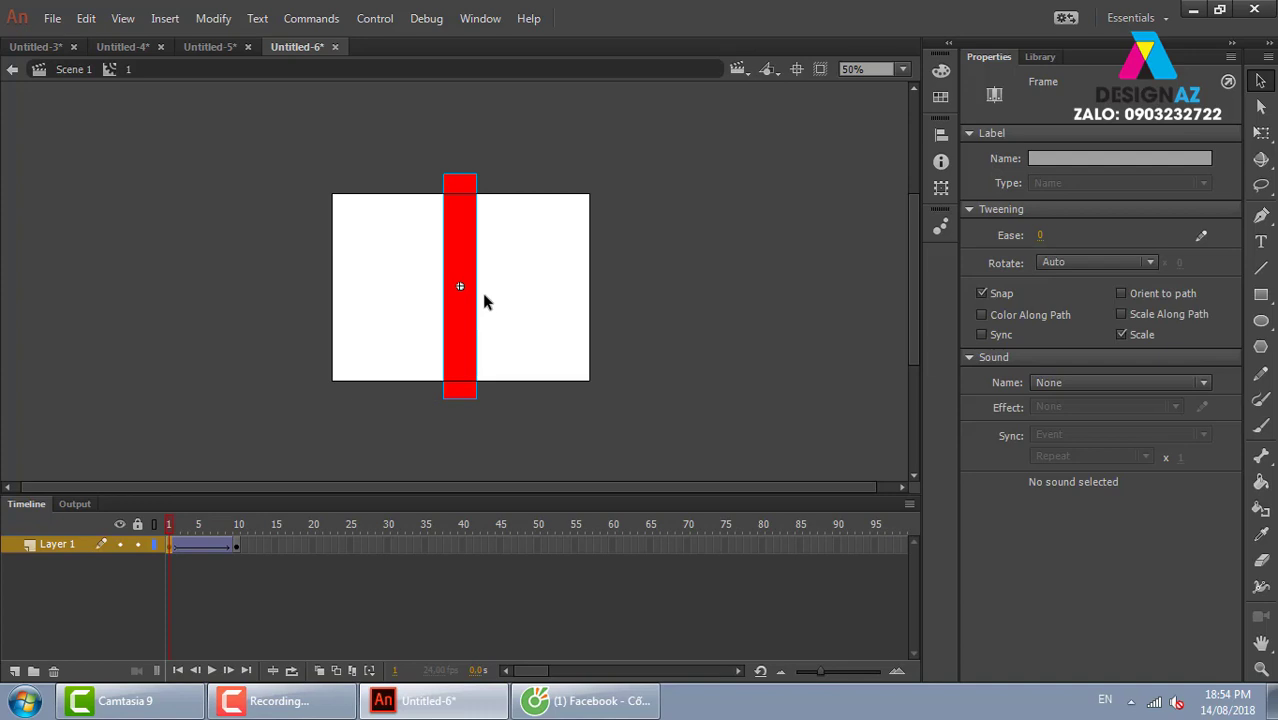
key("ctrl+t")
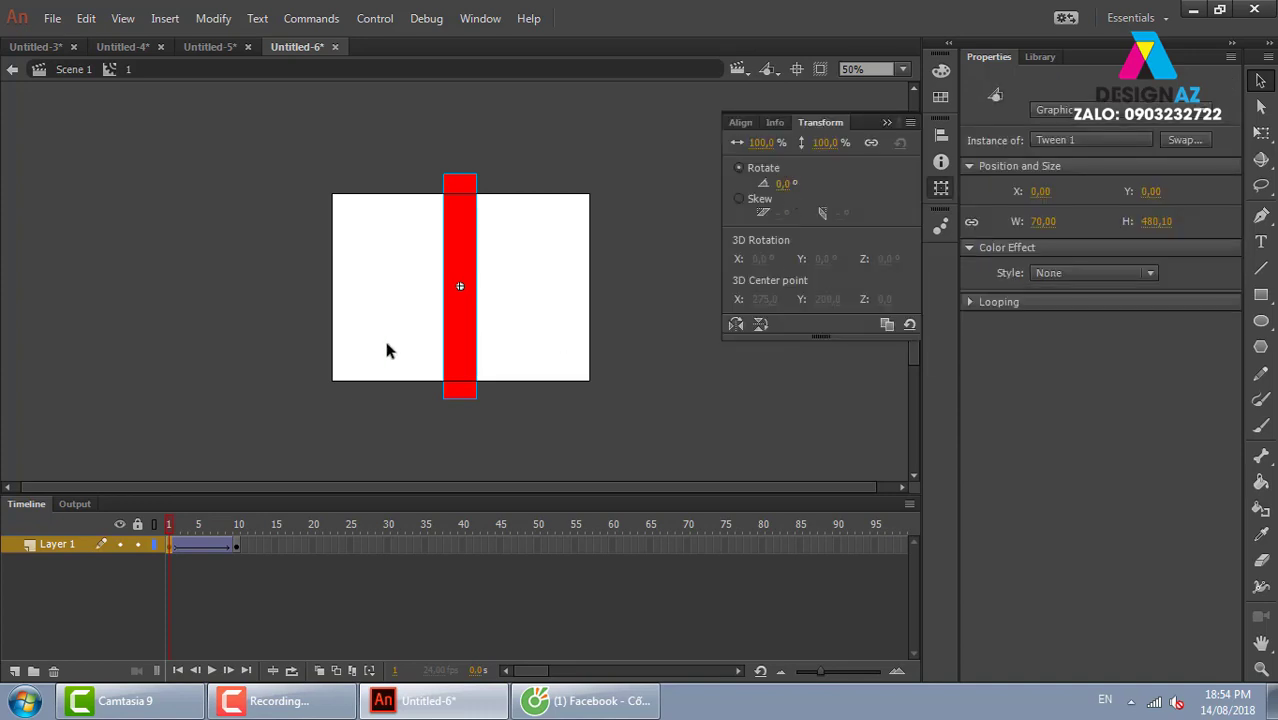
left_click(871, 142)
left_click(760, 143)
type("1")
key("Return")
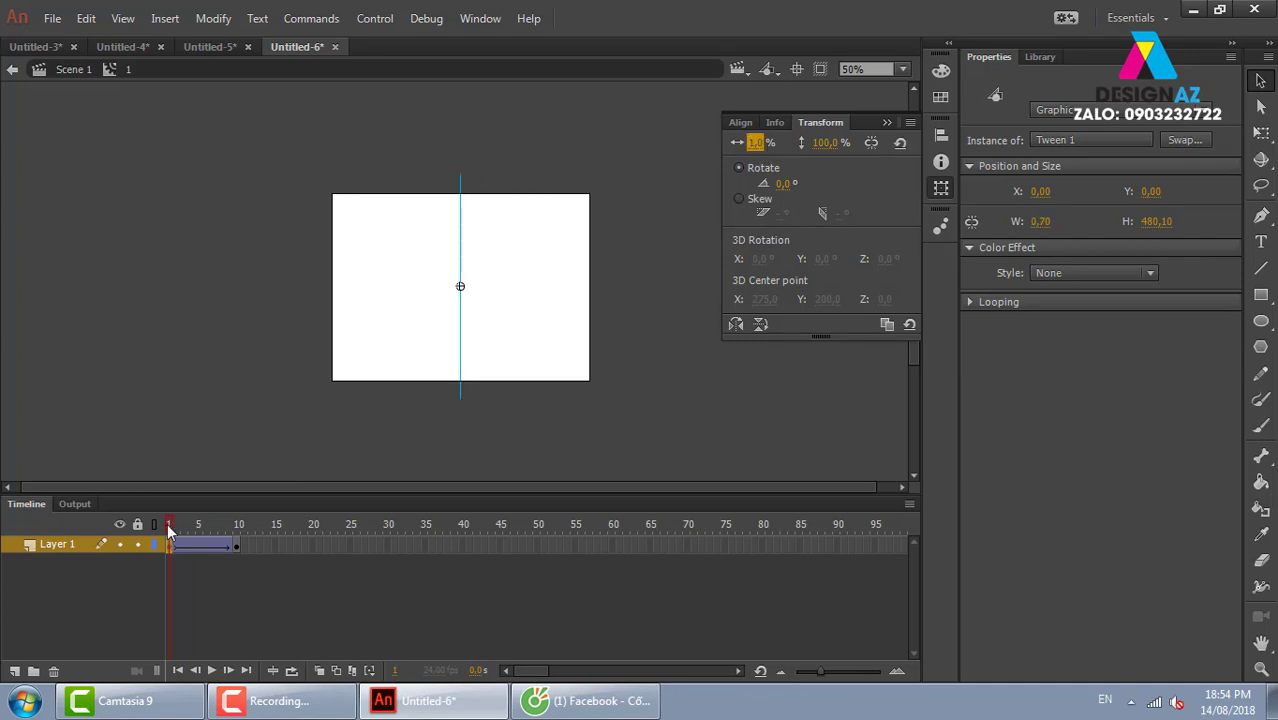
key("ctrl+t")
mouse_move(168, 526)
left_mouse_down()
mouse_move(240, 528)
mouse_move(170, 530)
mouse_move(240, 530)
mouse_move(190, 541)
mouse_move(245, 538)
mouse_move(137, 533)
left_mouse_up()
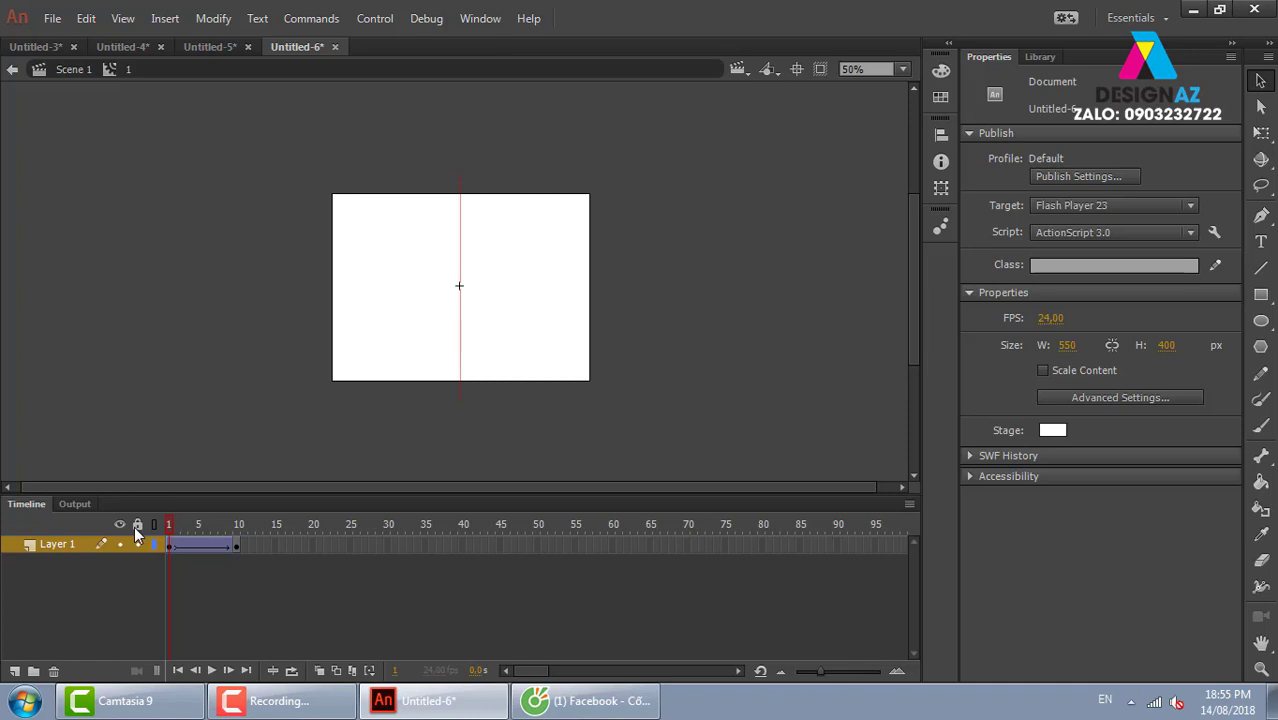
key("ctrl+Return")
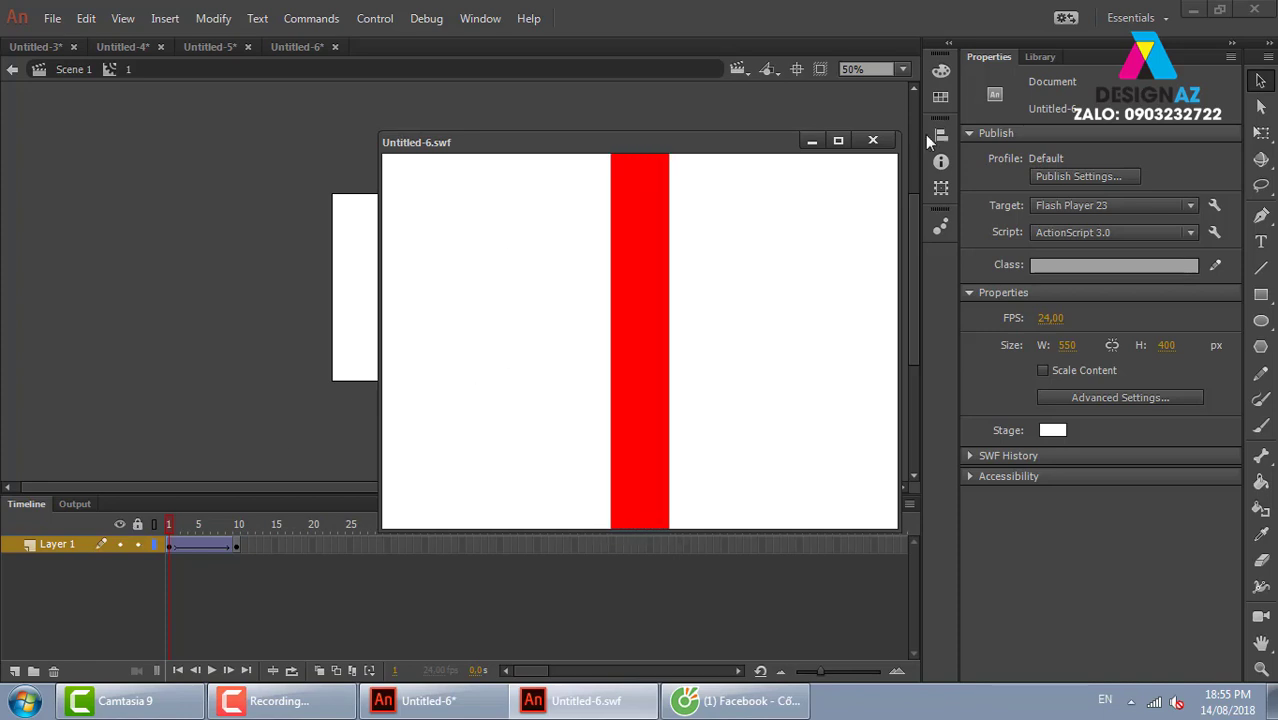
left_click(873, 141)
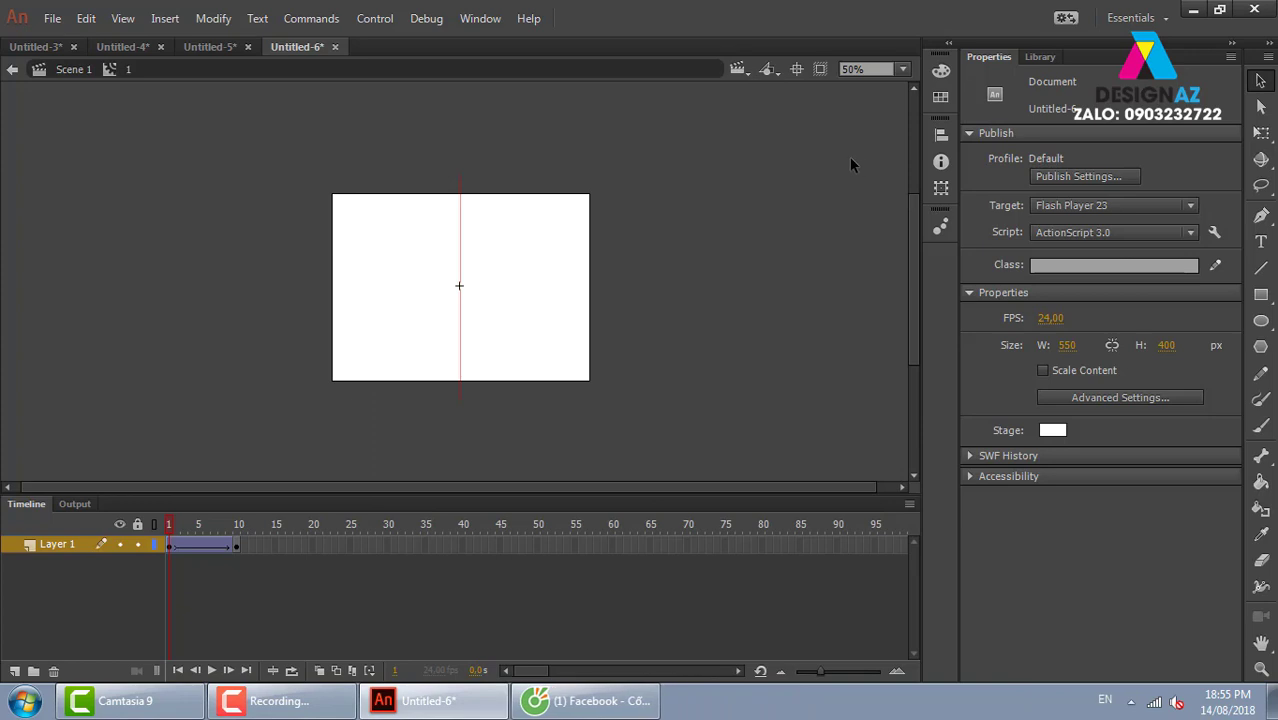
left_click(236, 546)
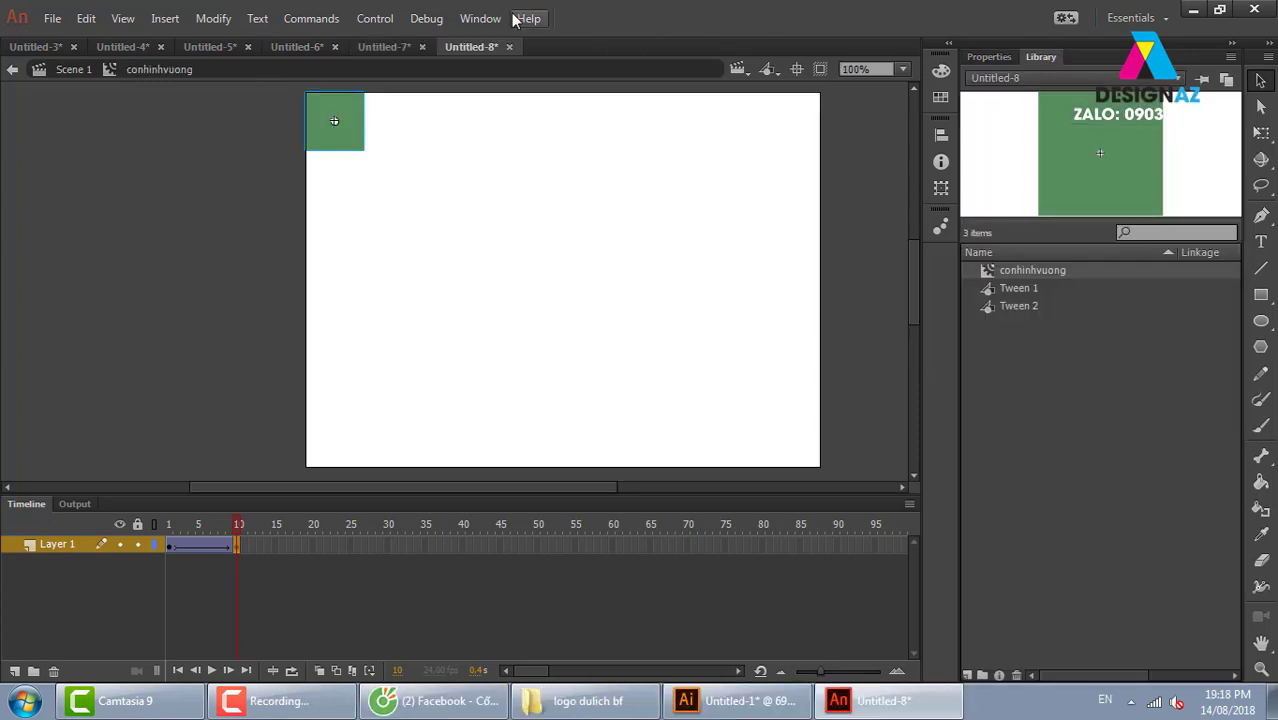
Step: Add the Timeline Navigation 'Stop at this Frame' code snippet to frame 10
left_click(488, 20)
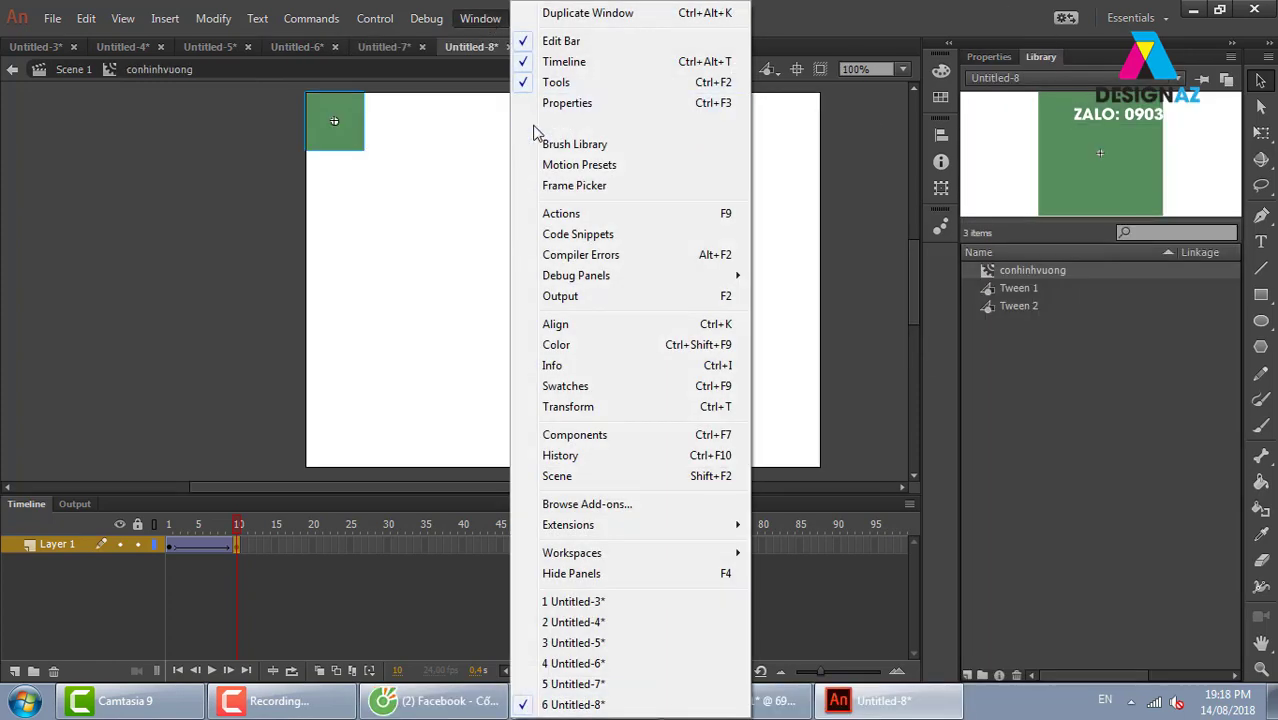
left_click(588, 214)
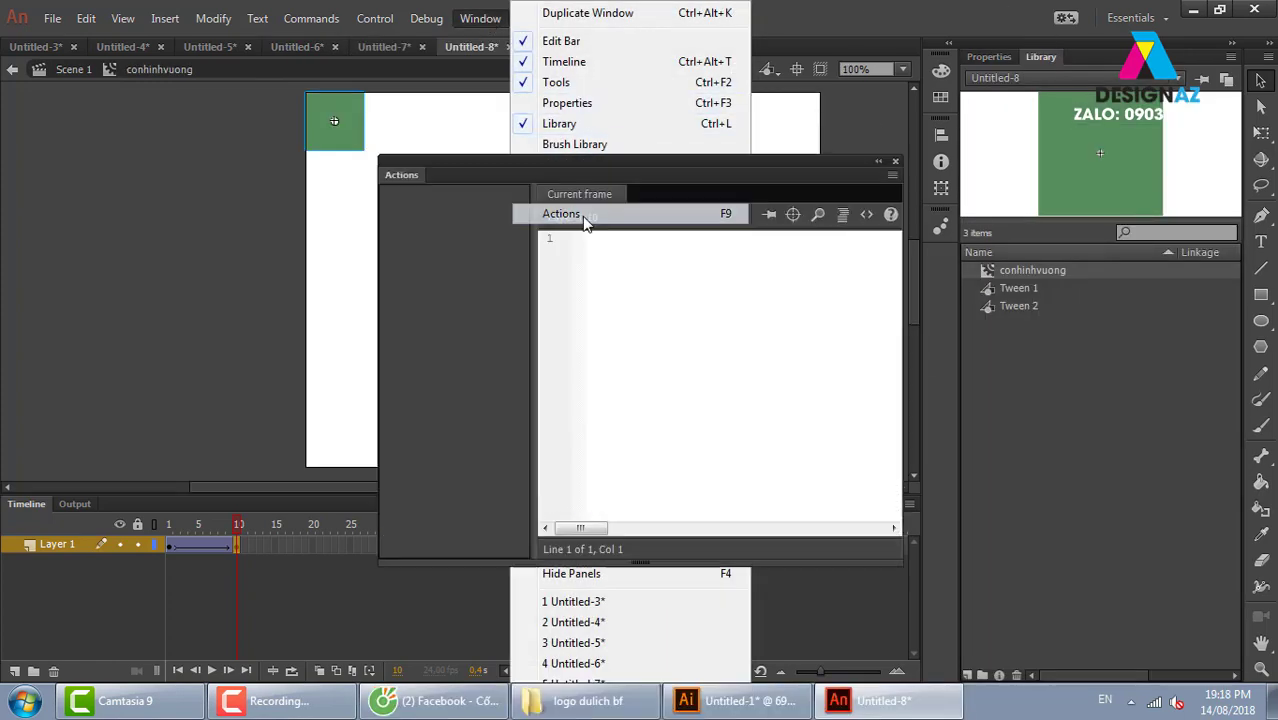
left_click(866, 214)
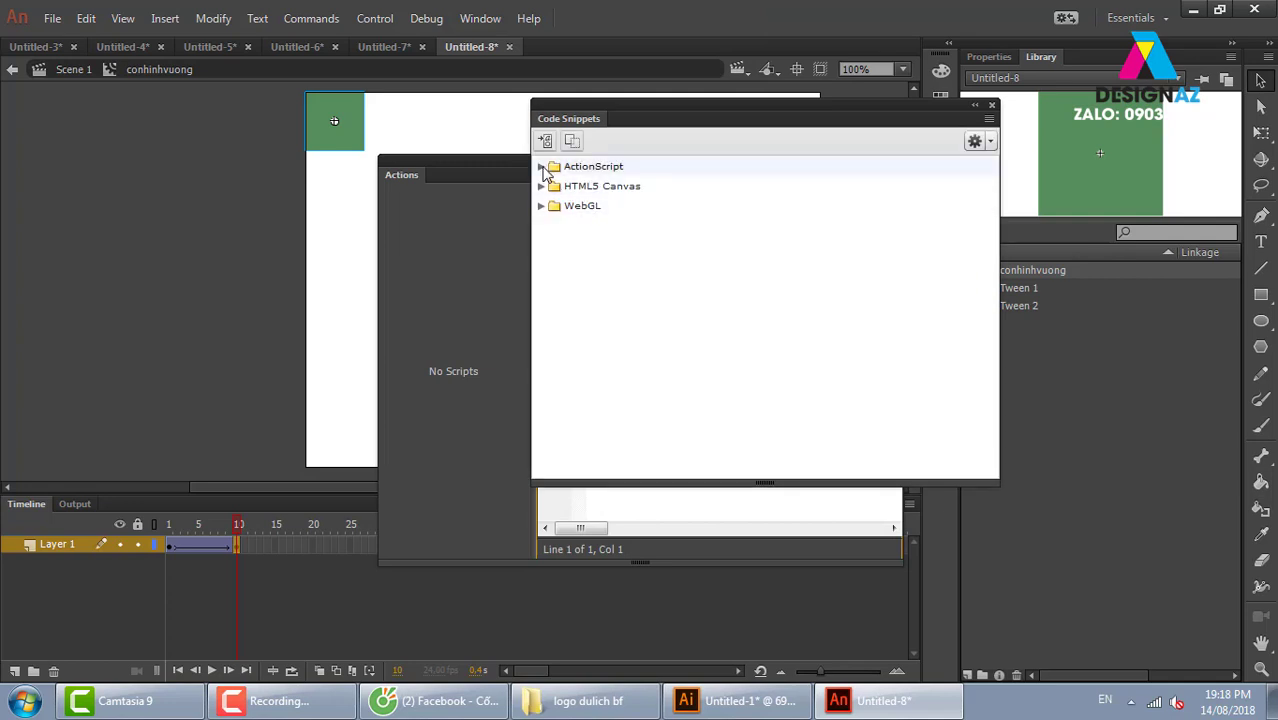
left_click(541, 166)
double_click(619, 207)
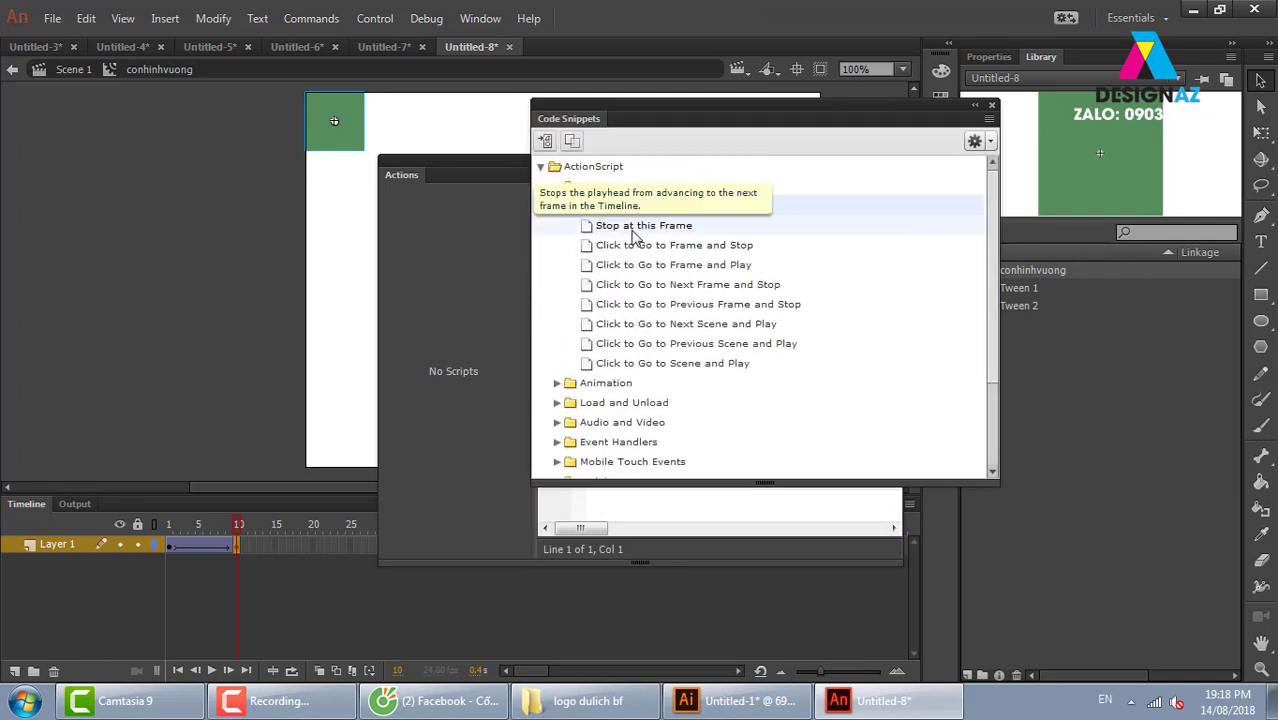
double_click(630, 223)
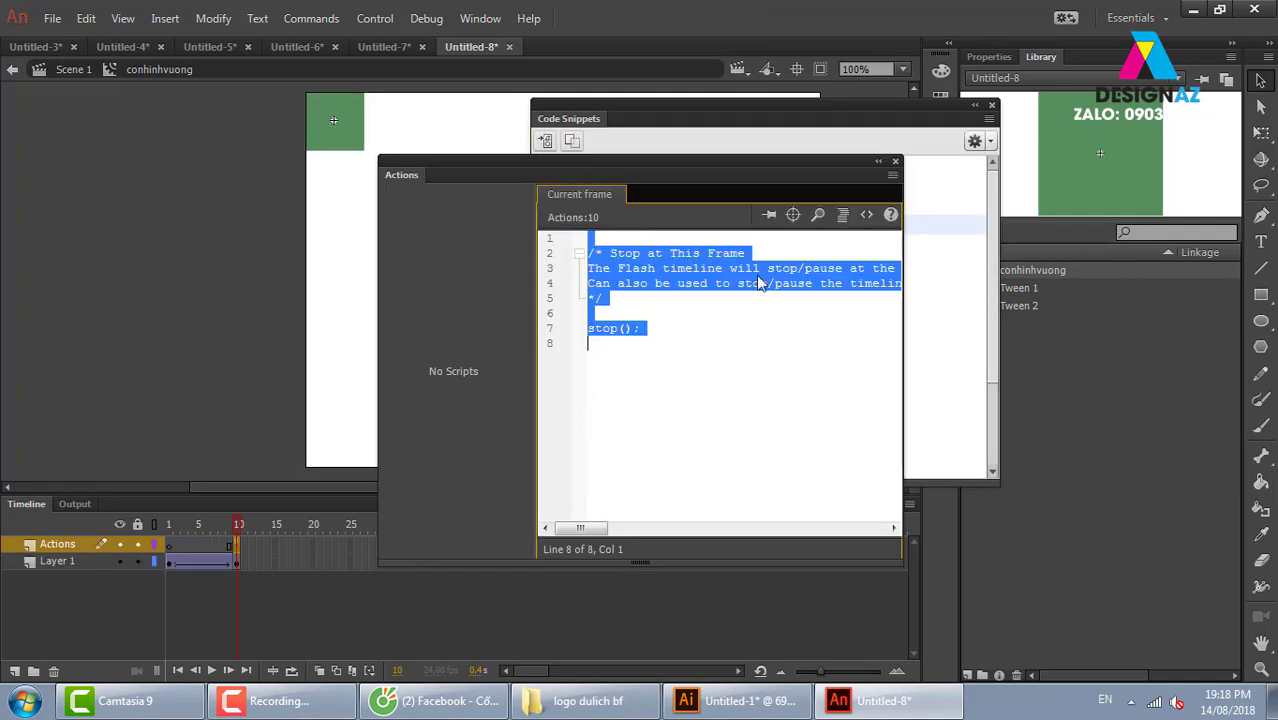
Step: Close the Actions and Code Snippets panels and test the movie
left_click(895, 161)
left_click(991, 105)
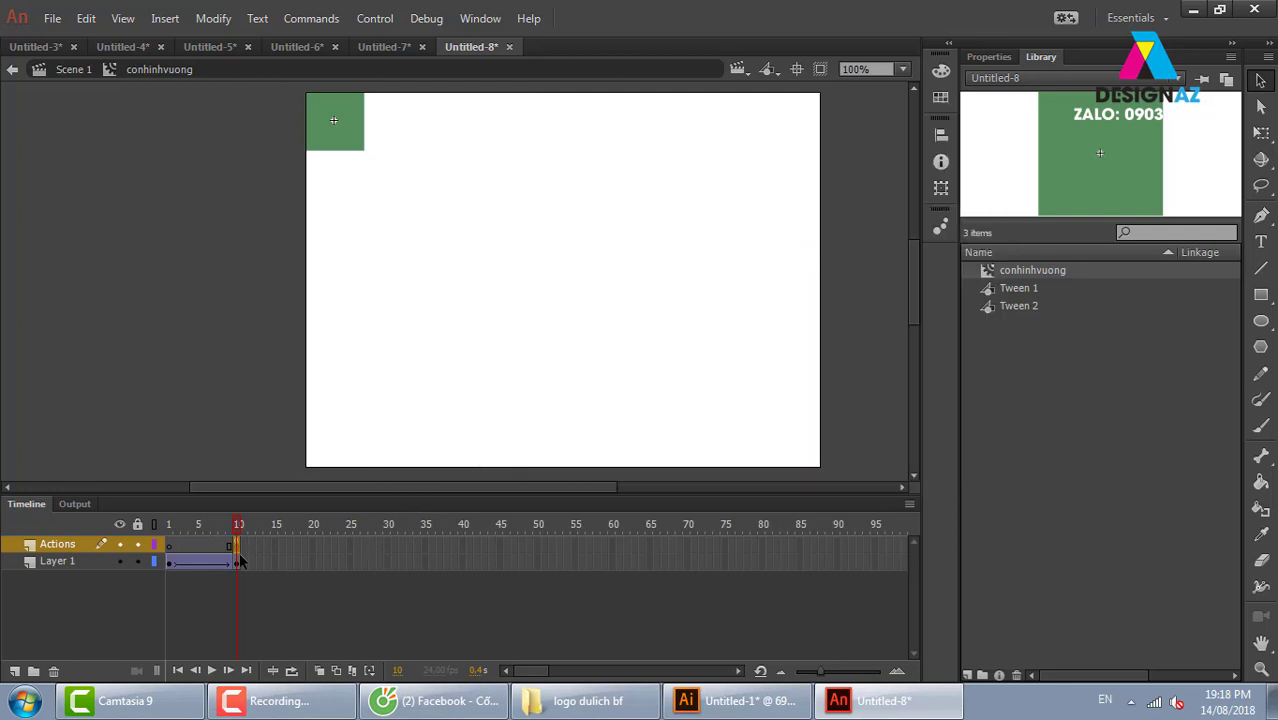
key("ctrl+Return")
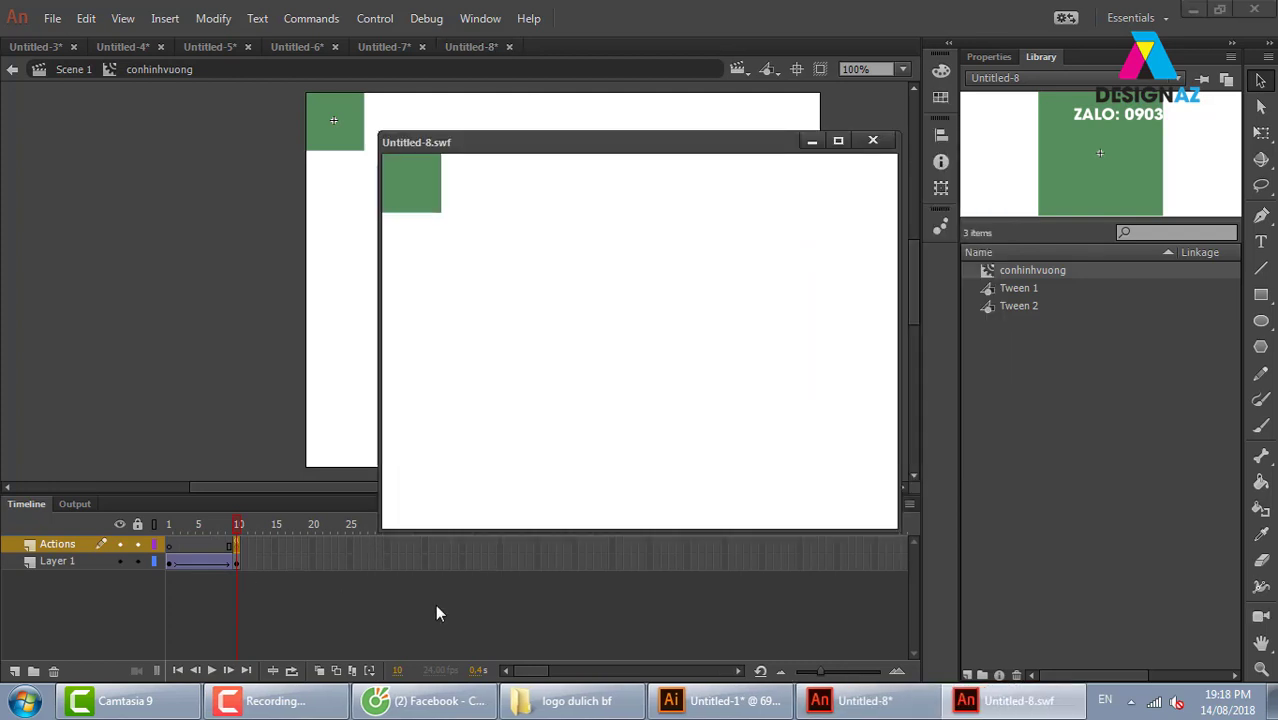
left_click(872, 140)
Step: Back on Scene 1, convert the green square into a movie clip named 'me cua hinh vuong'
left_click(72, 70)
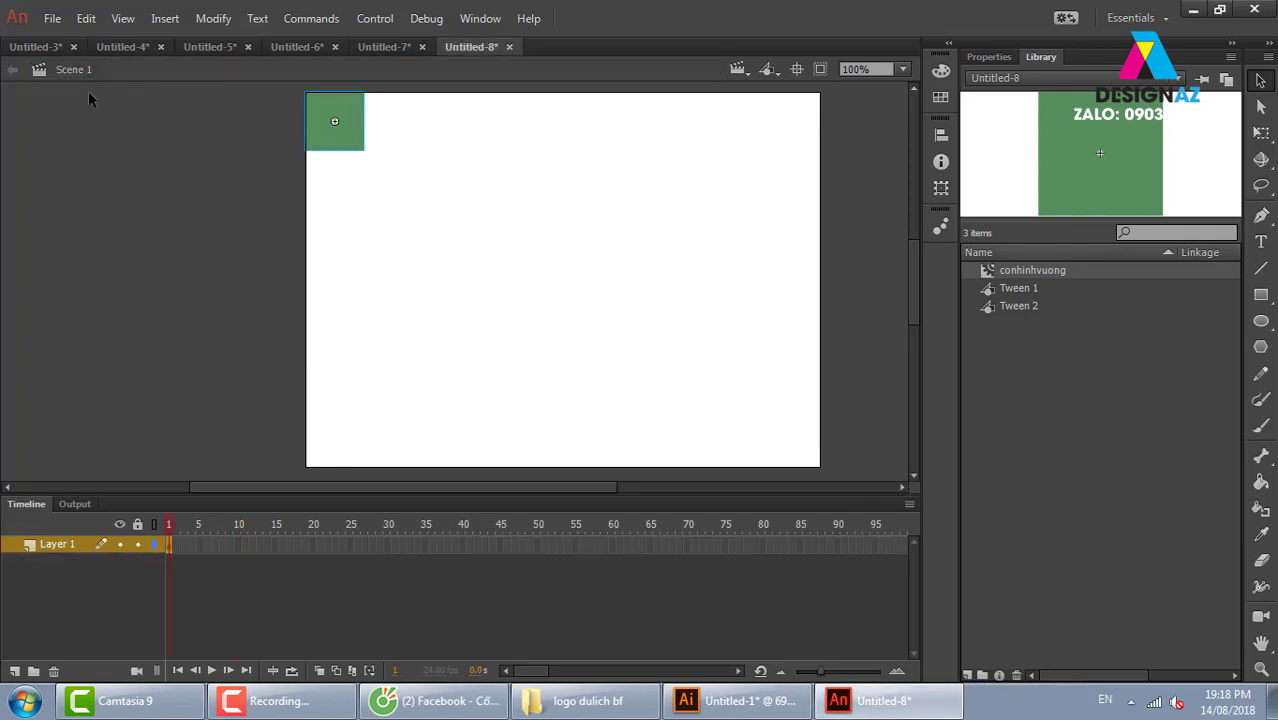
key("ctrl+a")
key("F8")
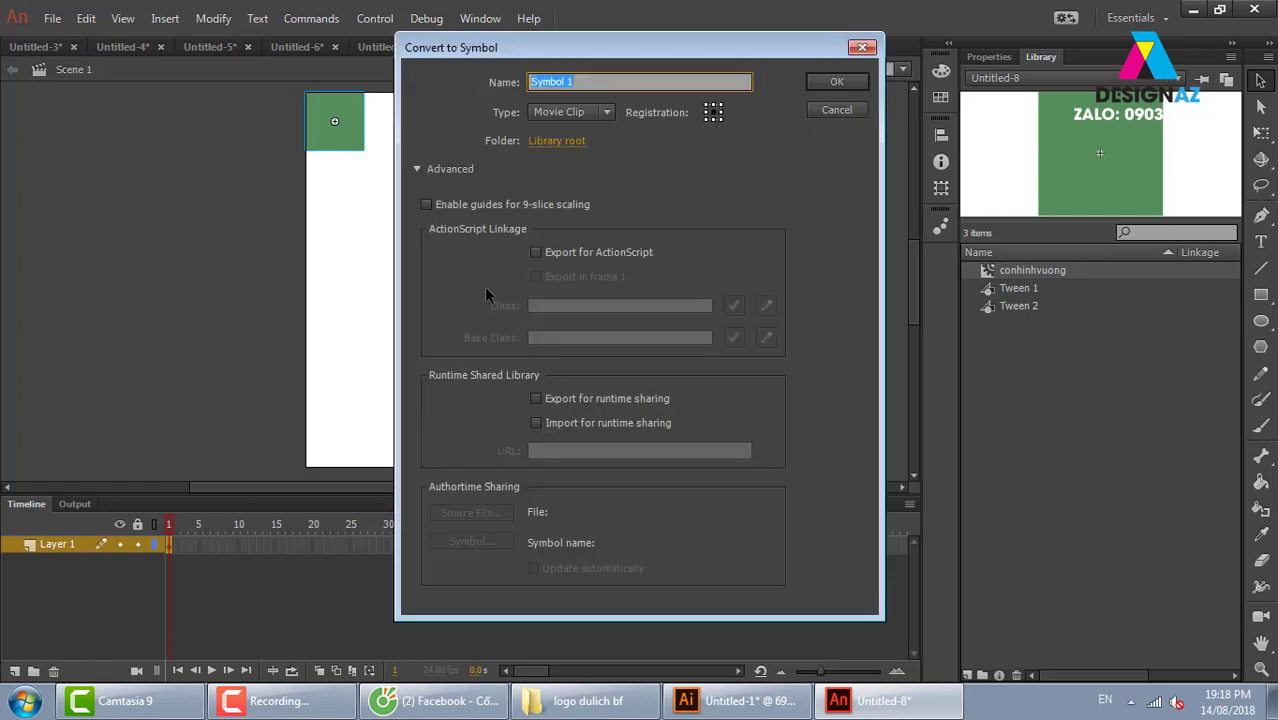
type("me cua hinh vuong")
key("Return")
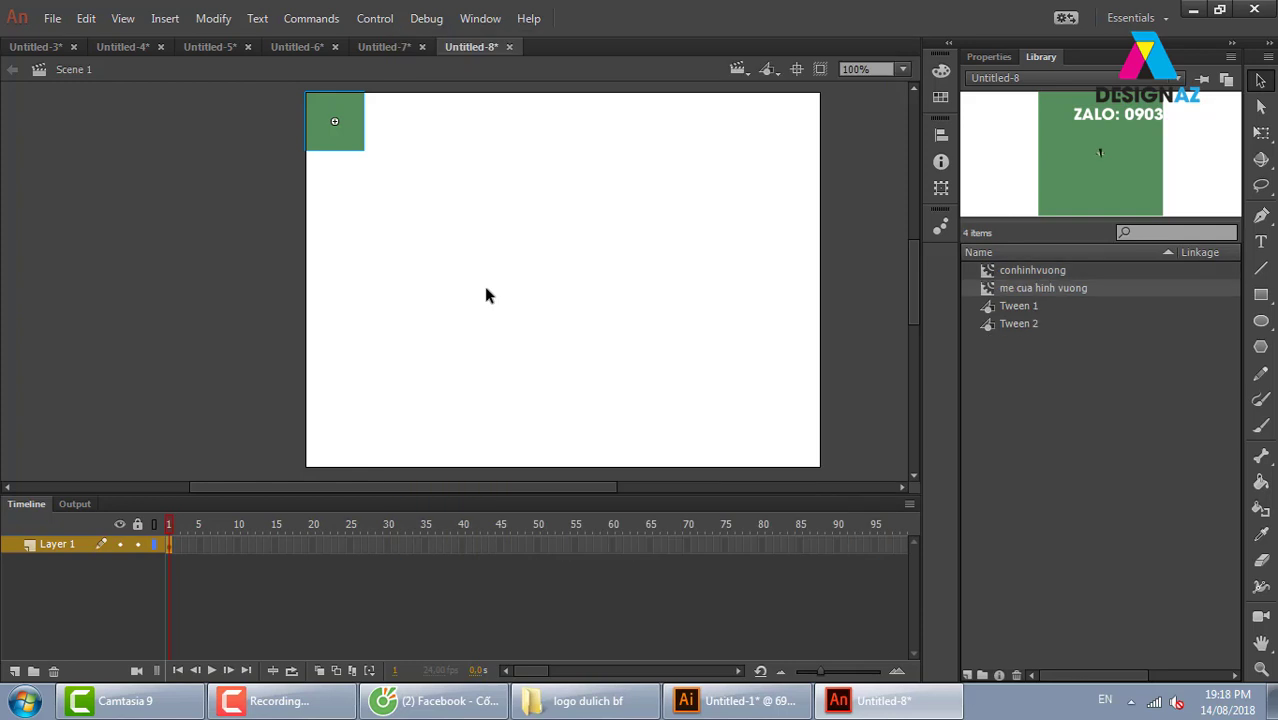
Step: Inside me cua hinh vuong, paste a square on a new layer and place copies right of and below the first
double_click(350, 136)
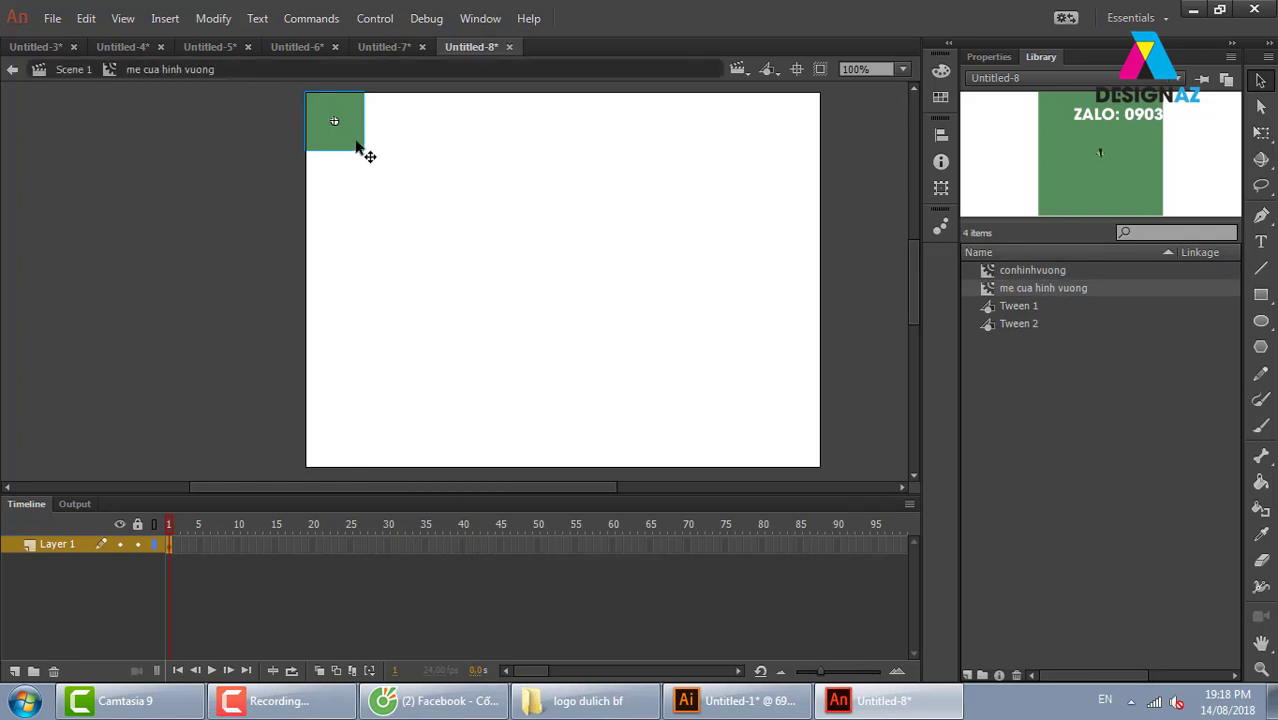
left_click(14, 671)
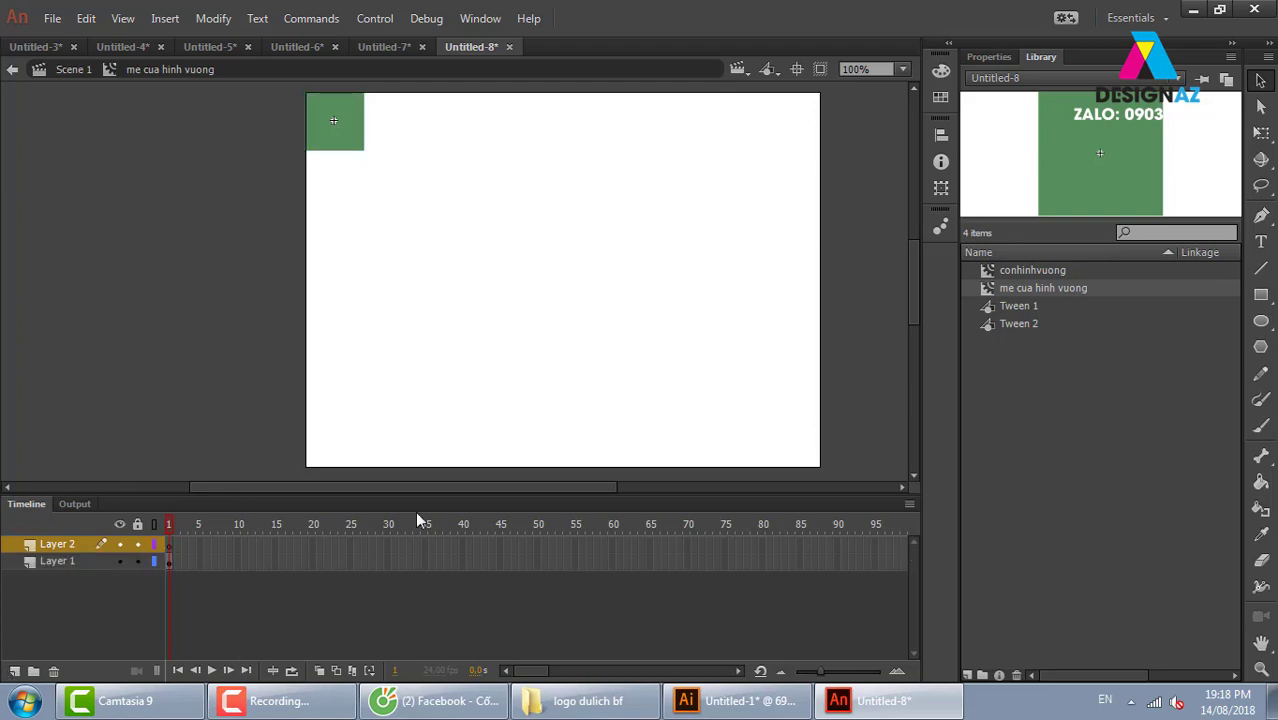
key("ctrl+v")
mouse_move(460, 307)
left_mouse_down()
mouse_move(397, 143)
mouse_move(337, 197)
left_mouse_up()
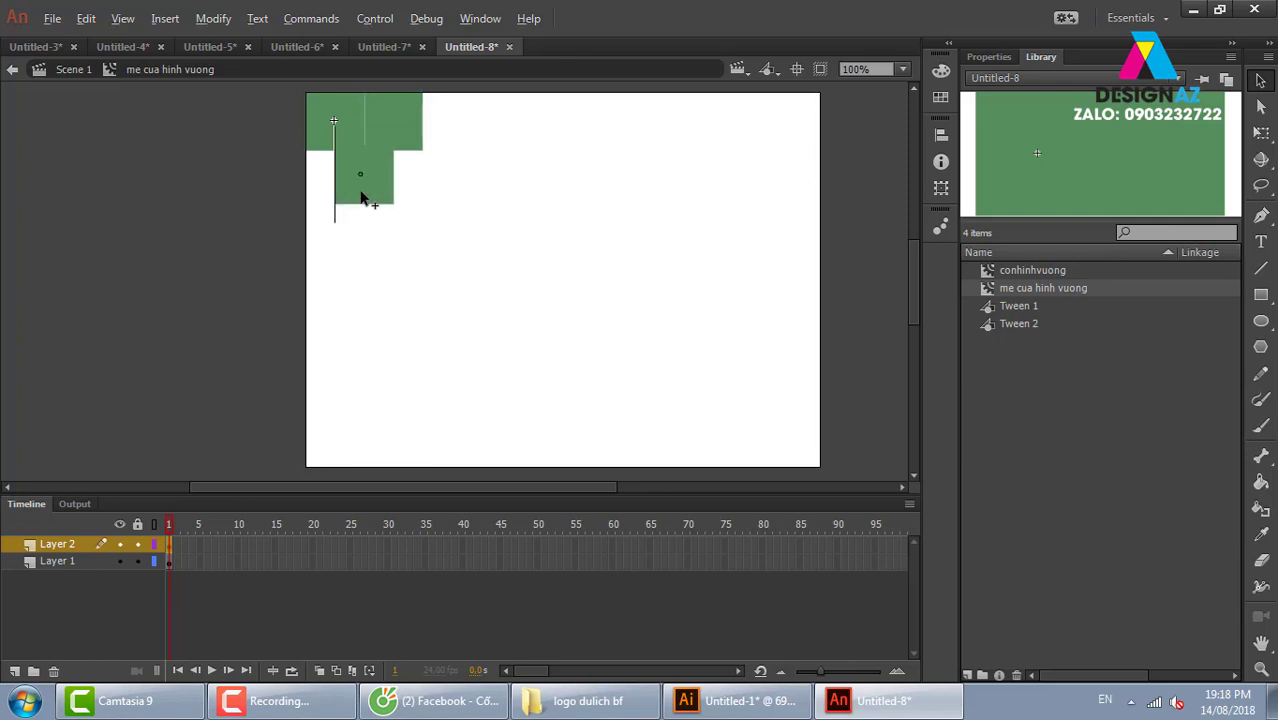
left_click_drag(337, 250, 338, 252)
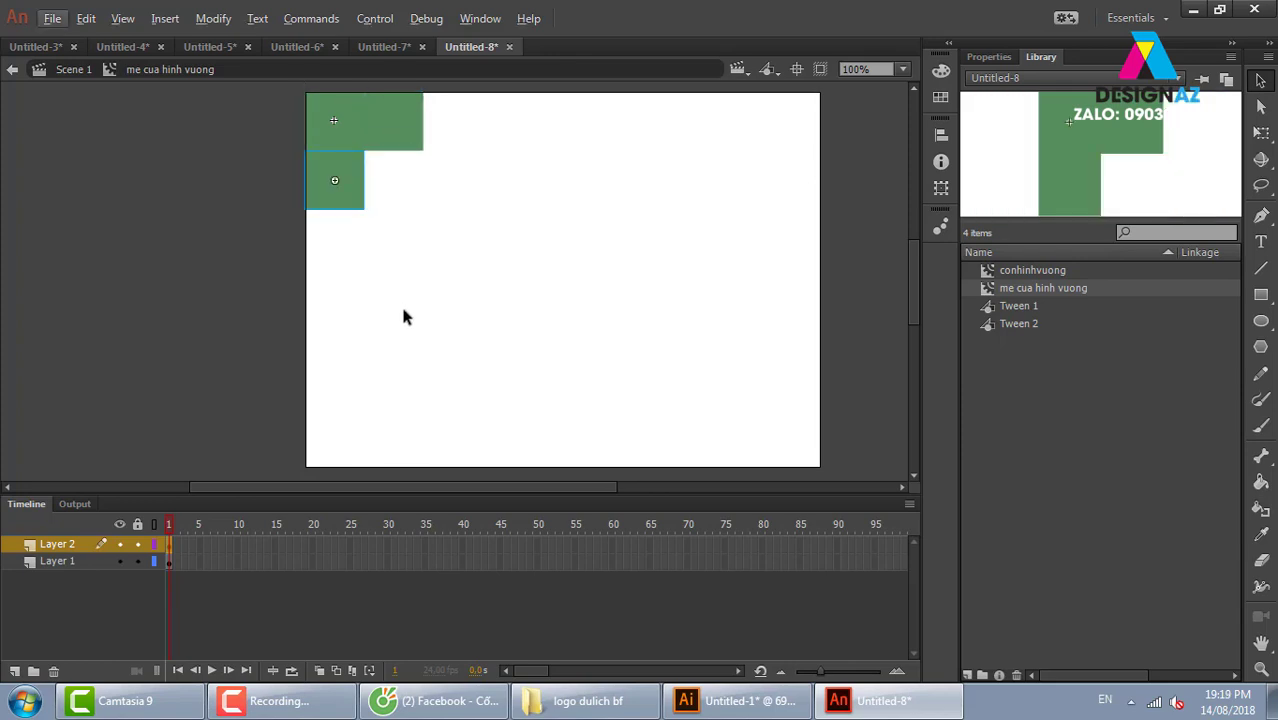
Step: On another new layer, place a square at the end of the top row and copy it down the diagonal
left_click(14, 671)
left_click(14, 671)
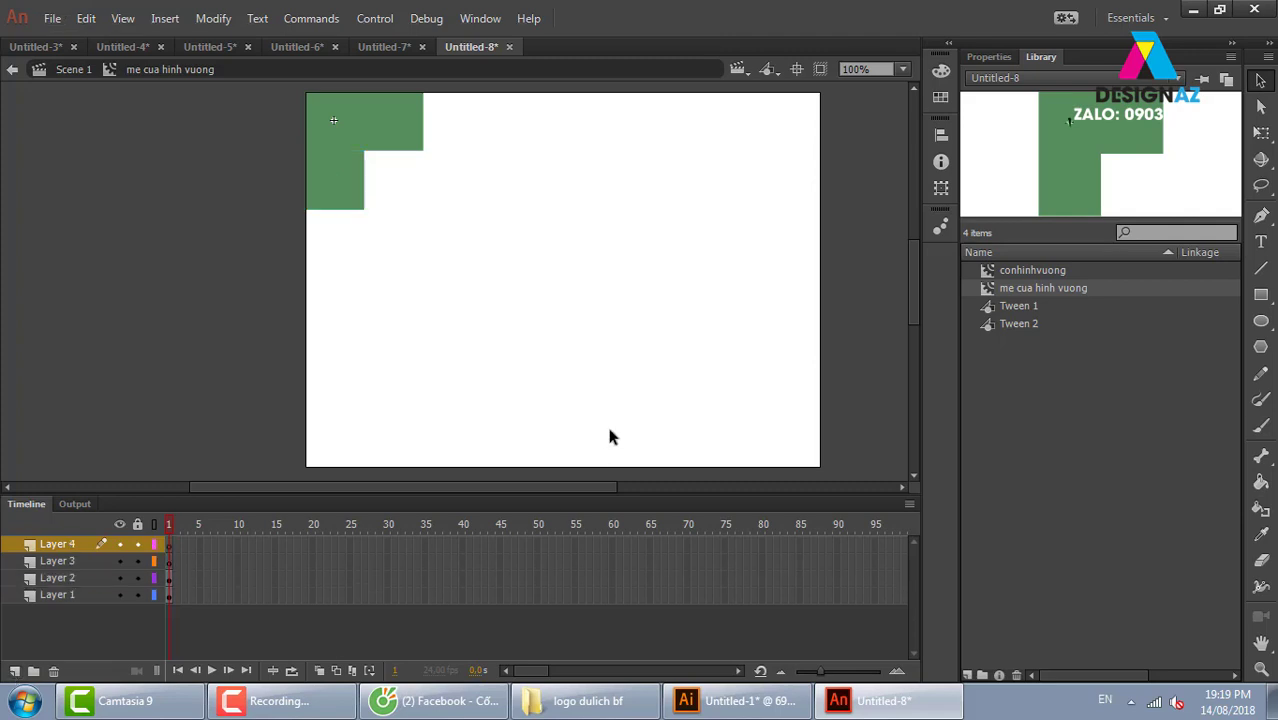
key("ctrl+v")
left_click_drag(473, 276, 460, 121)
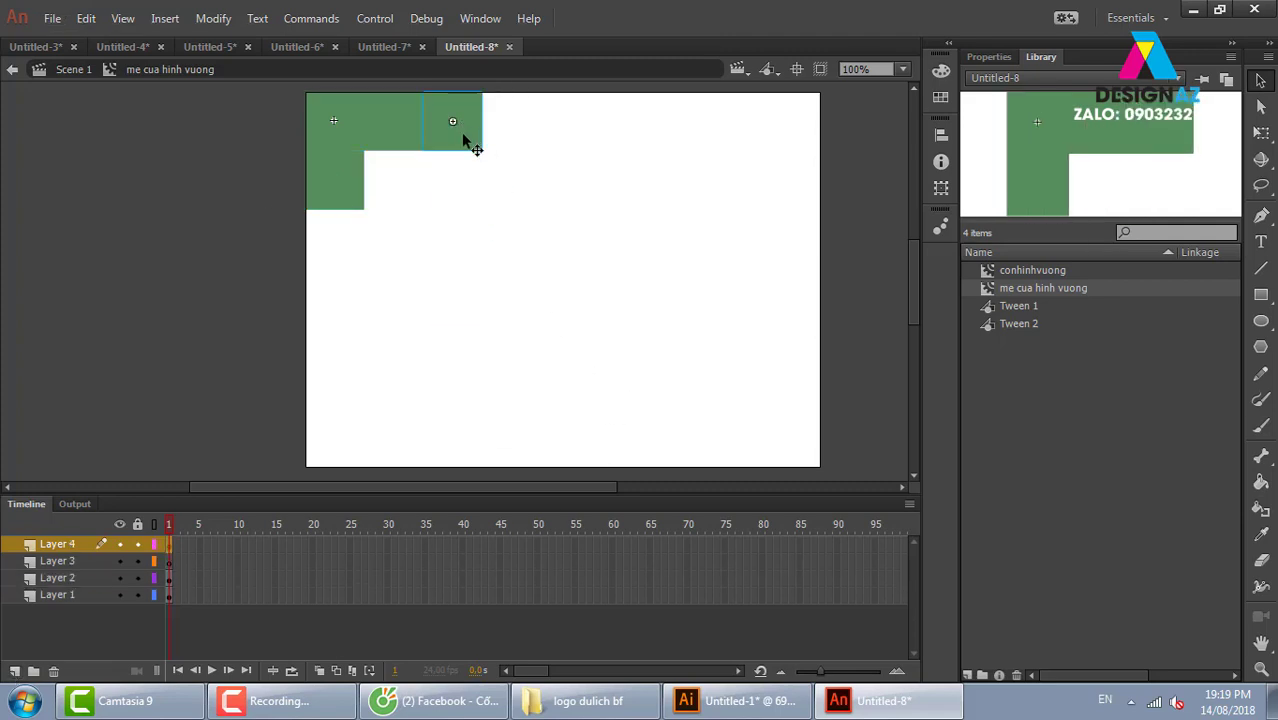
mouse_move(465, 137)
left_mouse_down()
mouse_move(328, 262)
mouse_move(352, 262)
left_mouse_up()
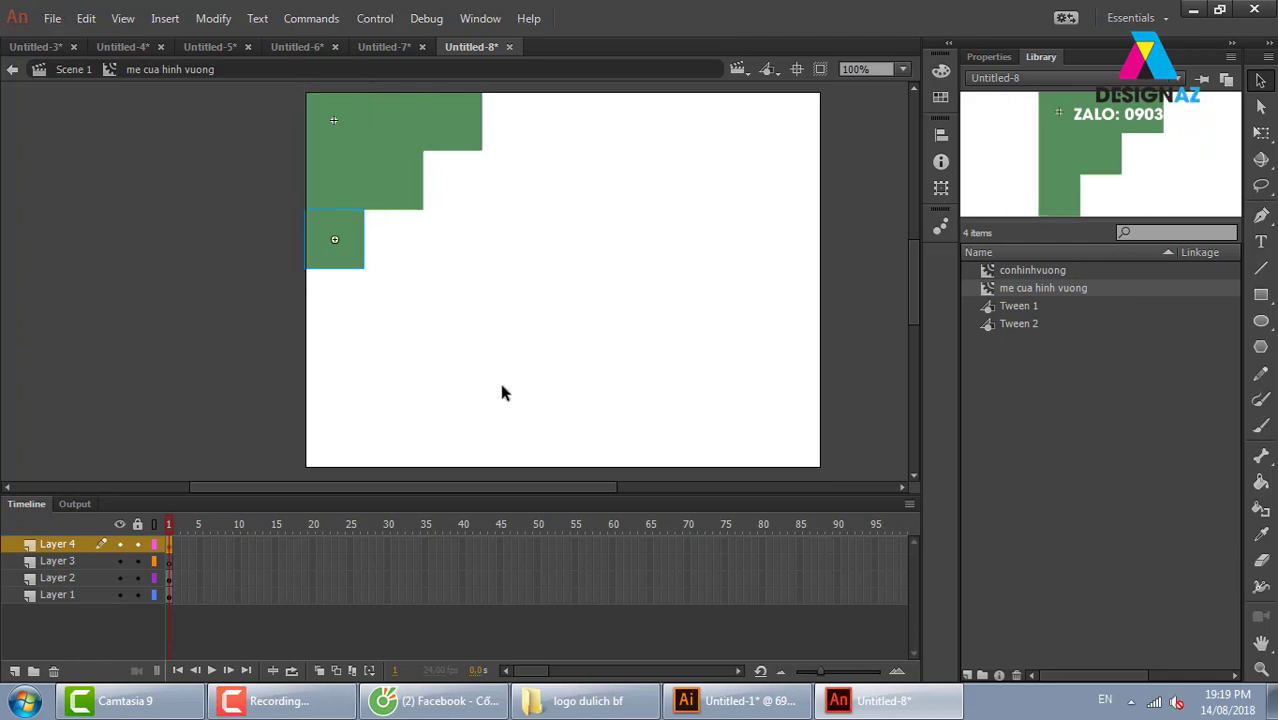
Step: Add layers and fill the next two diagonals with square copies down to the left edge
left_click(14, 671)
left_click(14, 671)
key("ctrl+v")
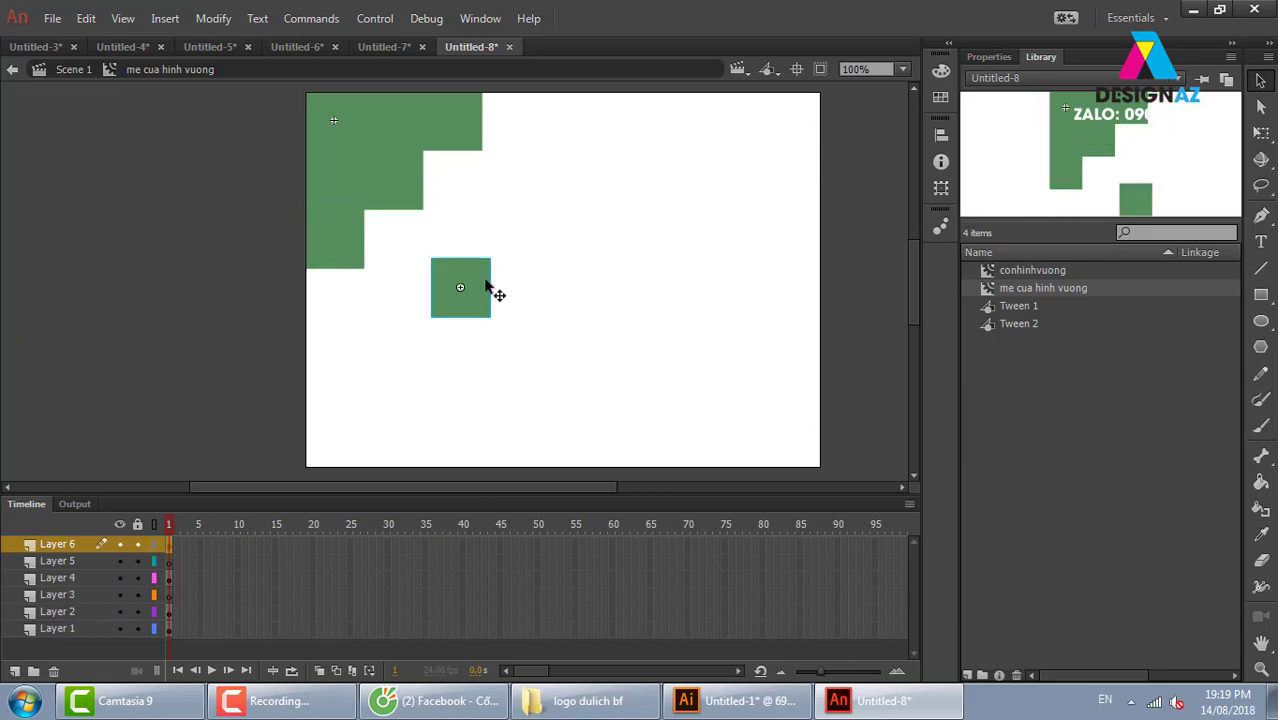
mouse_move(488, 288)
left_mouse_down()
mouse_move(539, 123)
mouse_move(470, 194)
left_mouse_up()
key("ctrl+z")
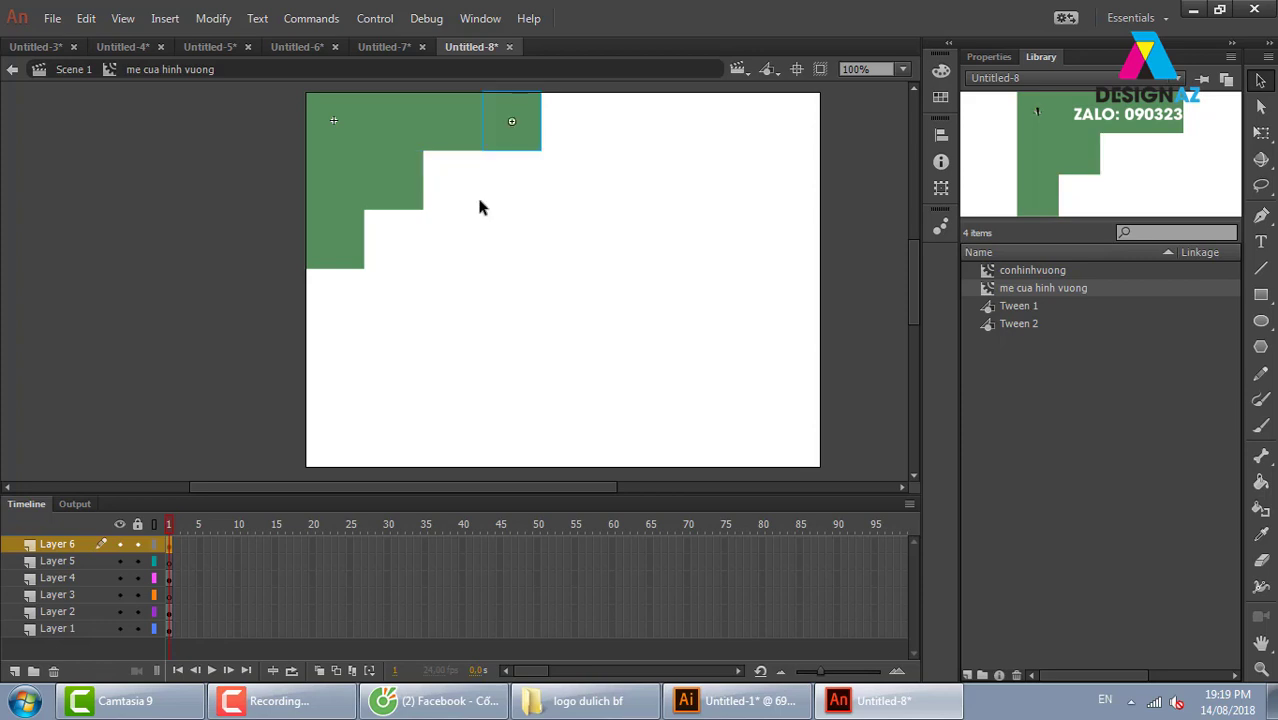
mouse_move(530, 140)
left_mouse_down()
mouse_move(366, 334)
mouse_move(340, 322)
left_mouse_up()
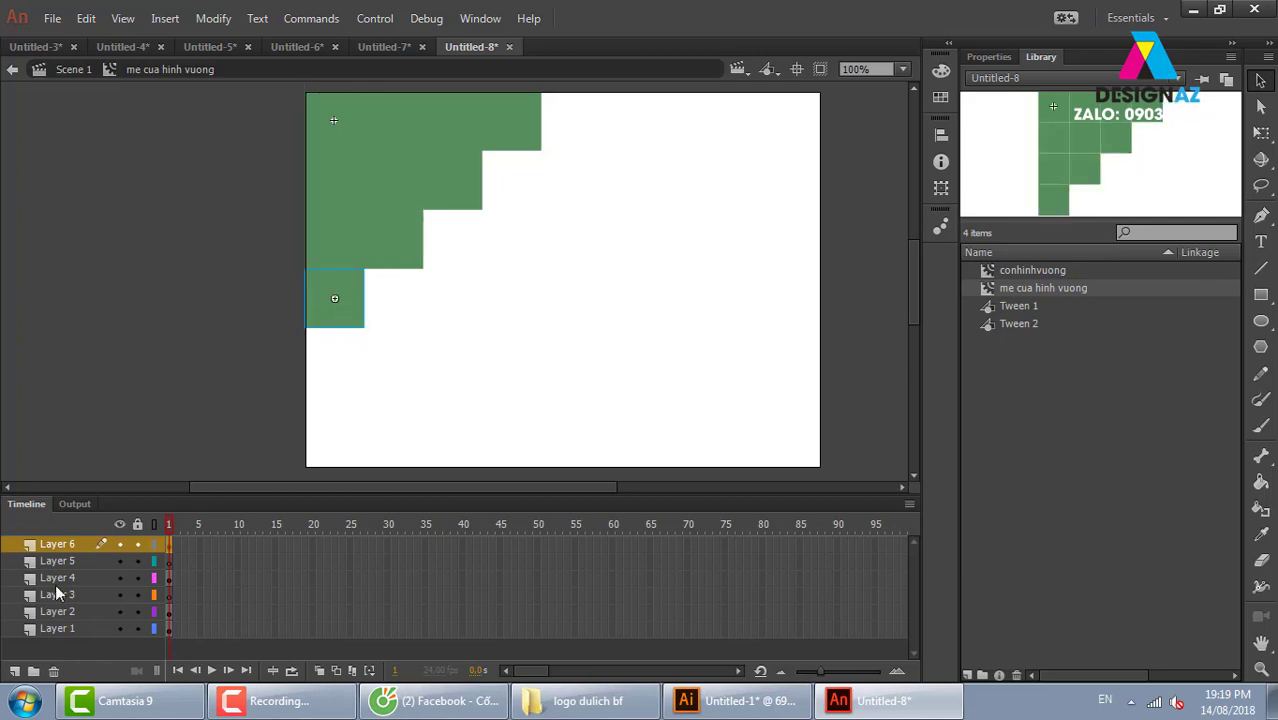
left_click(14, 671)
key("ctrl+v")
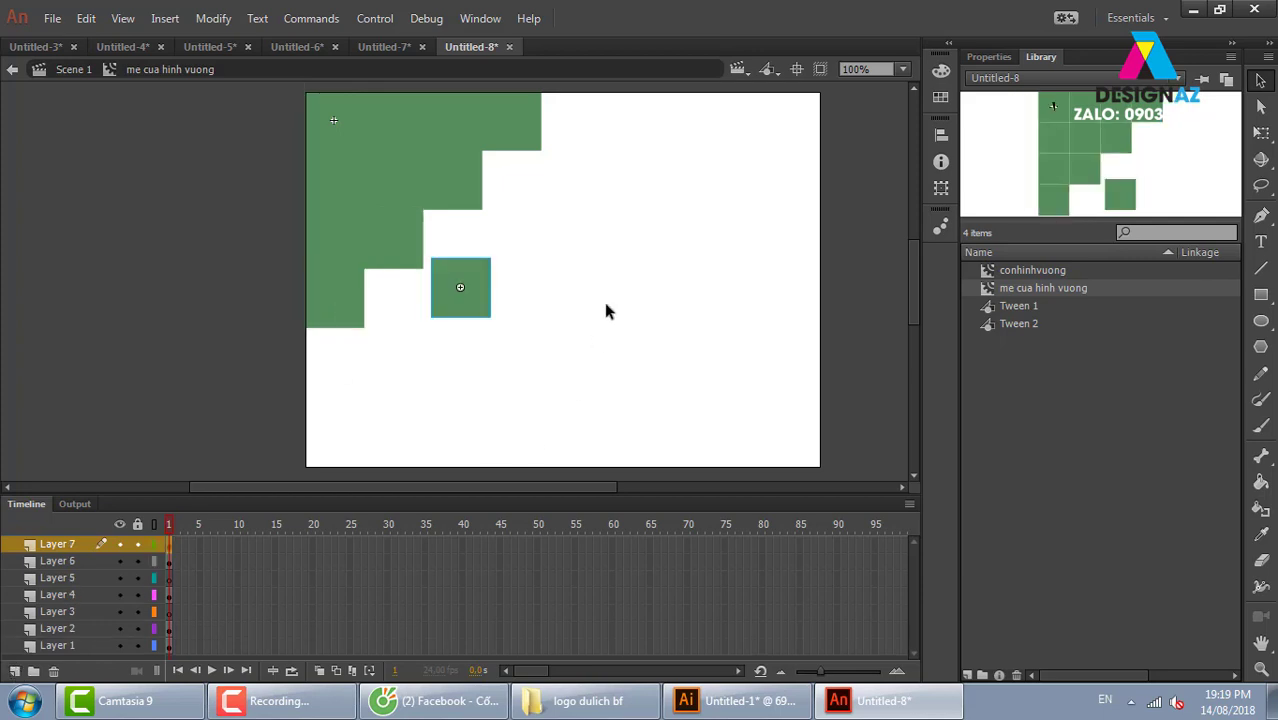
mouse_move(464, 300)
left_mouse_down()
mouse_move(363, 395)
mouse_move(336, 381)
mouse_move(590, 146)
left_mouse_up()
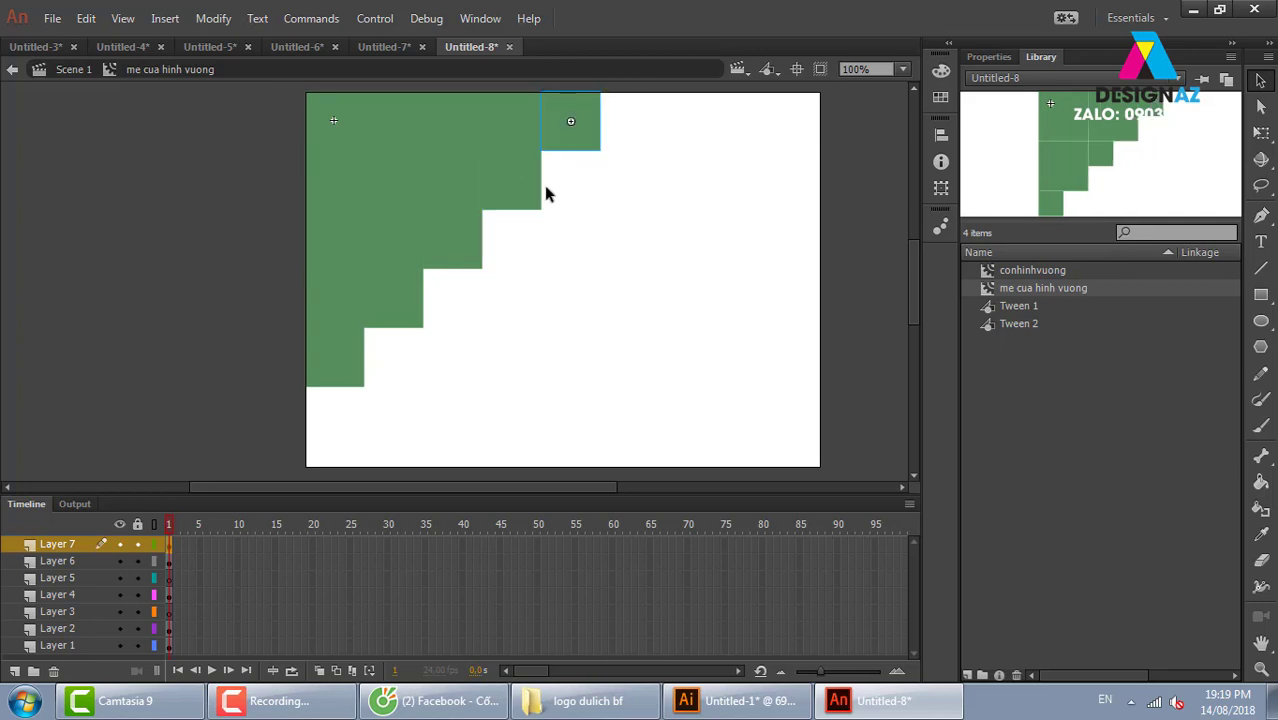
Step: Delete the empty Layers 5 and 3 and check which squares sit on each remaining layer
left_click(91, 577)
left_click(54, 671)
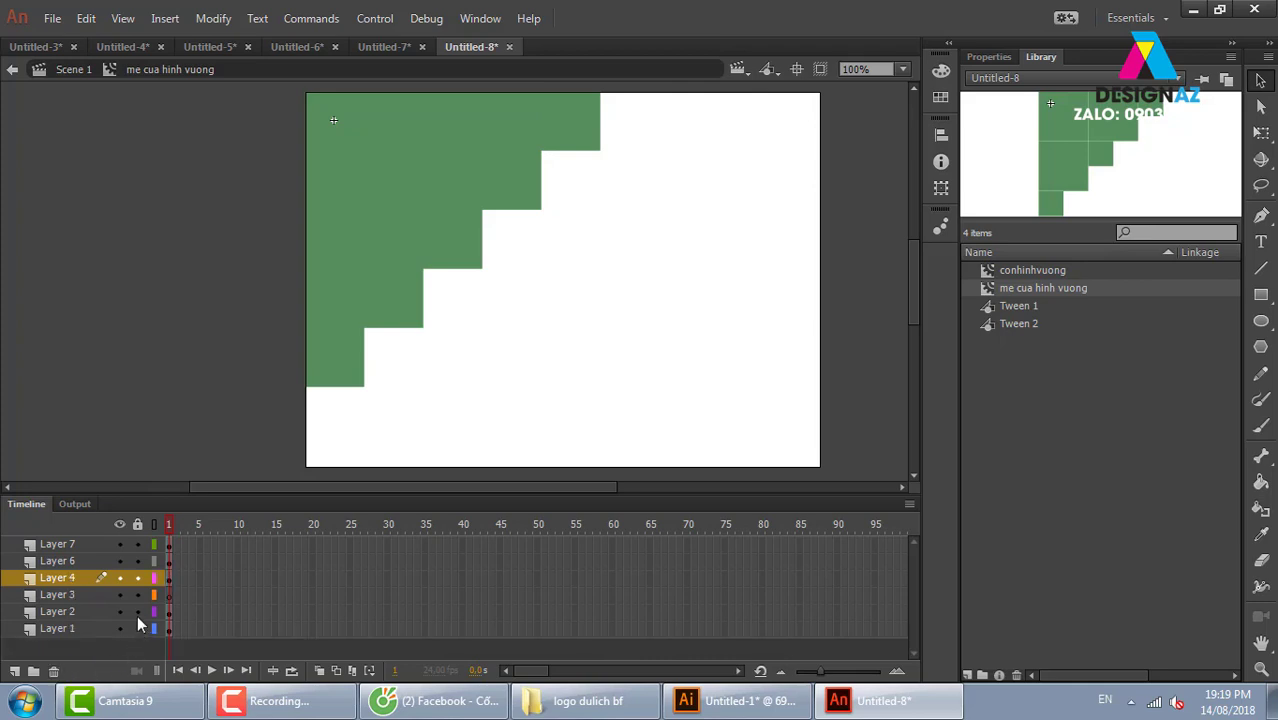
left_click(81, 595)
left_click(55, 671)
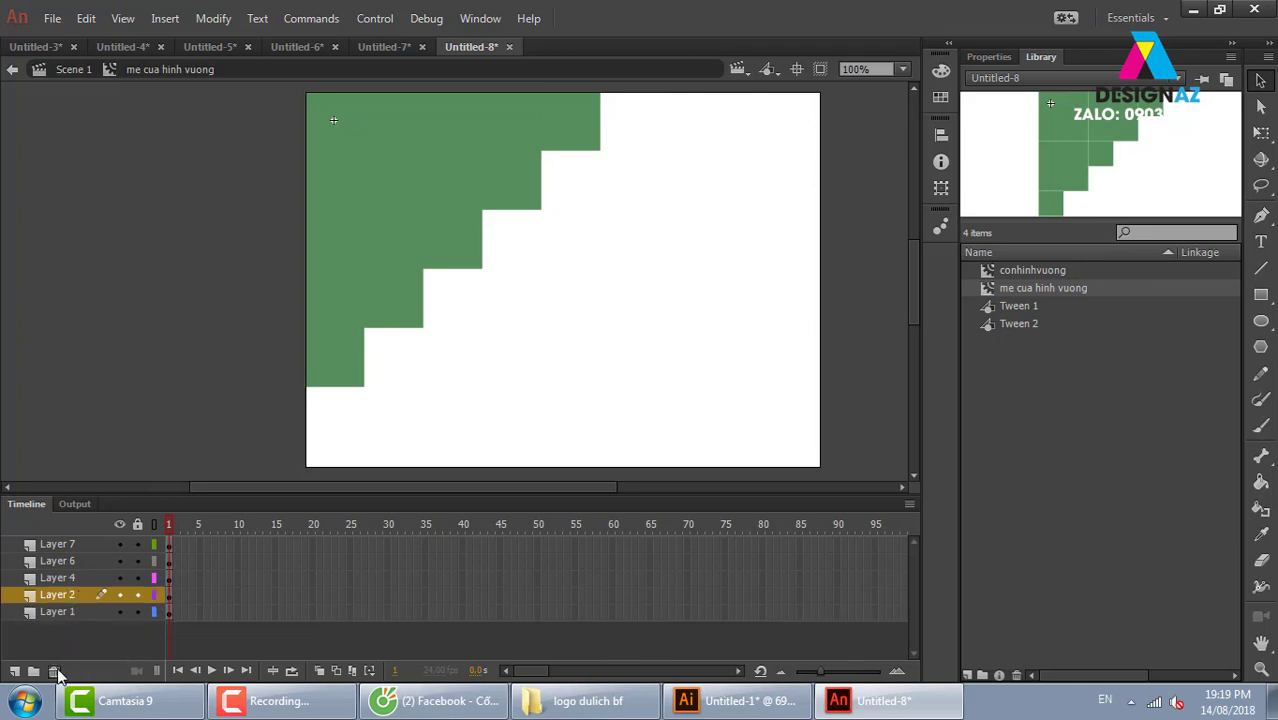
left_click(68, 609)
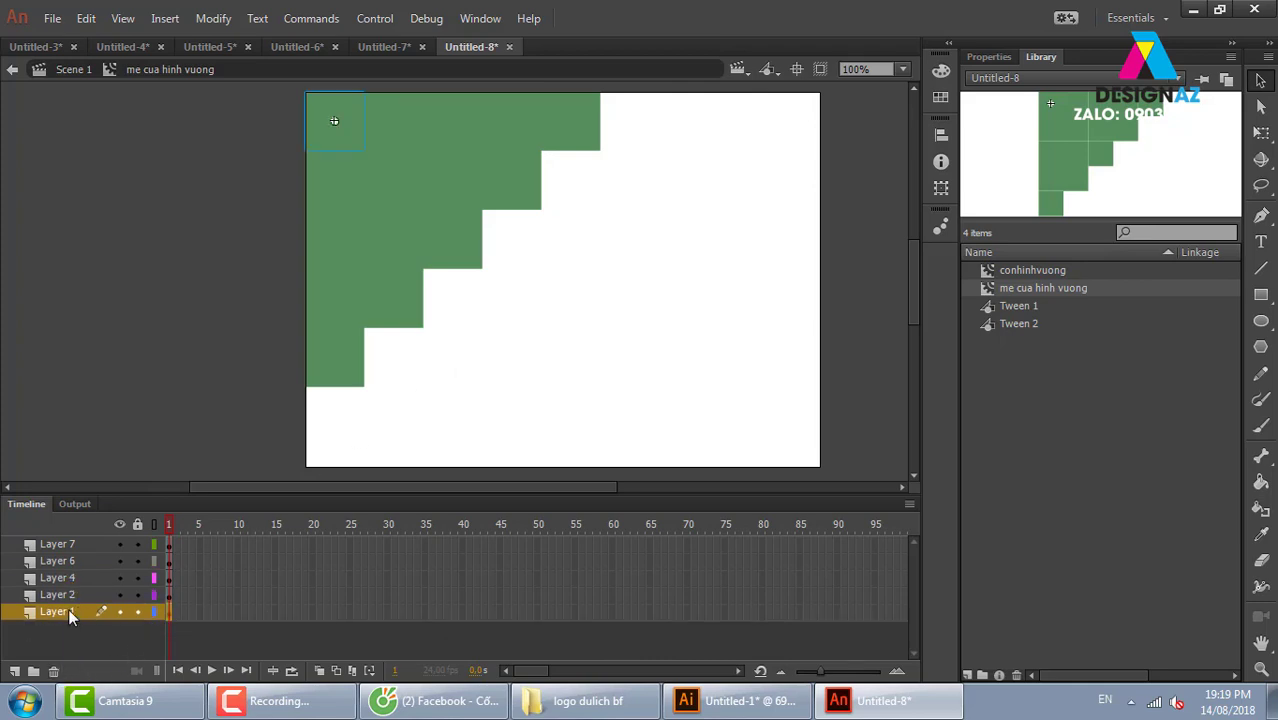
left_click(79, 594)
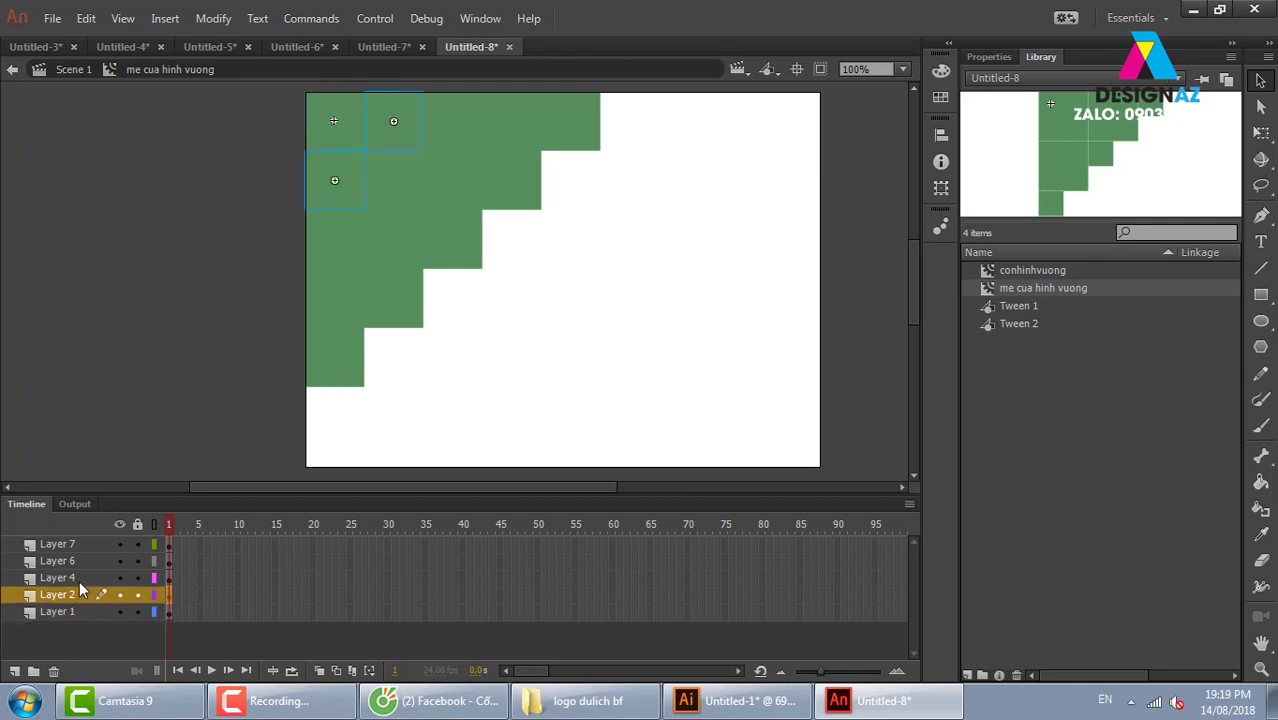
left_click(78, 576)
left_click(77, 560)
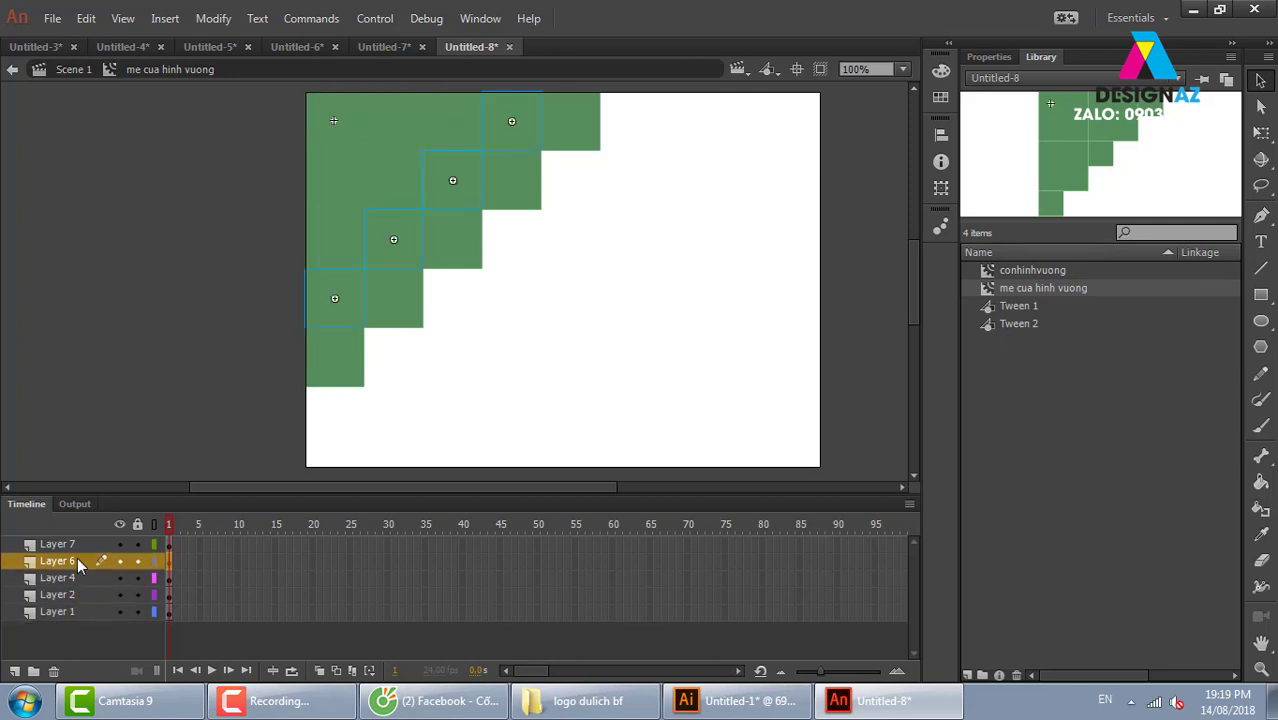
left_click(77, 544)
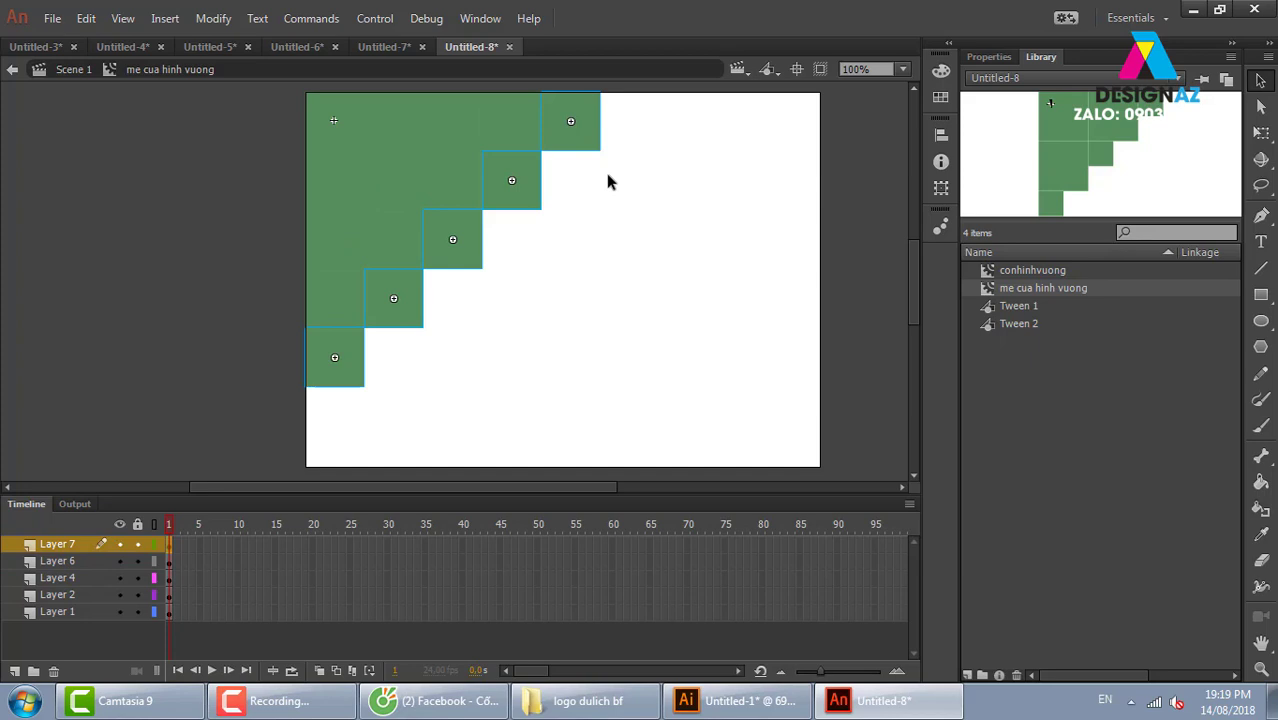
Step: On a new layer, place a pasted square at the top row end and copy it along the sixth diagonal
left_click(15, 672)
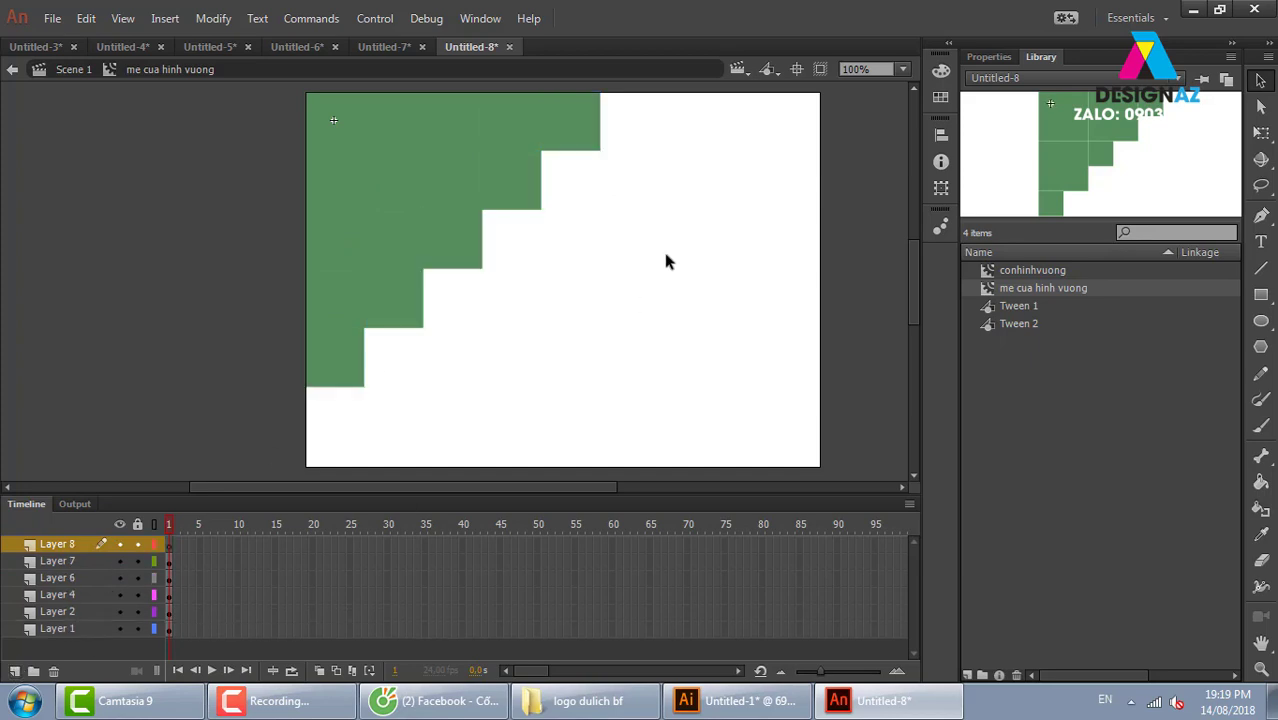
key("ctrl+v")
mouse_move(478, 304)
left_mouse_down()
mouse_move(647, 139)
mouse_move(519, 342)
mouse_move(437, 392)
left_mouse_up()
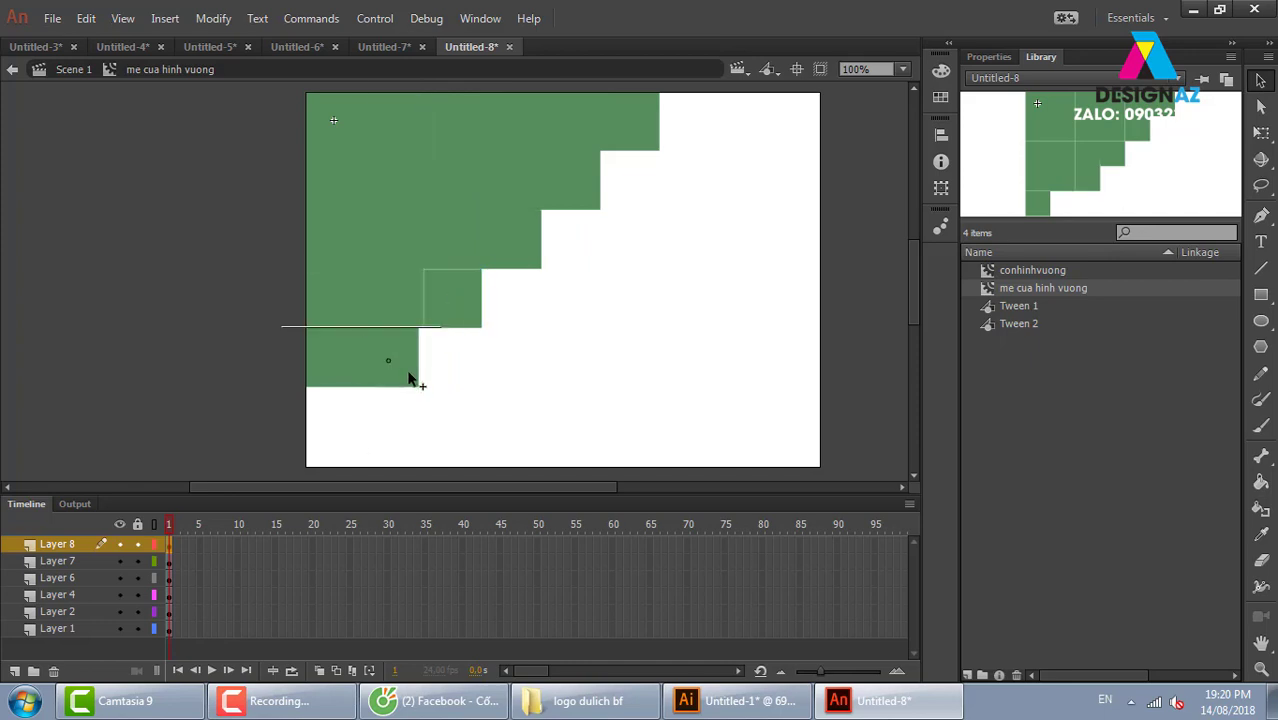
mouse_move(437, 392)
left_mouse_down()
mouse_move(392, 443)
mouse_move(360, 440)
left_mouse_up()
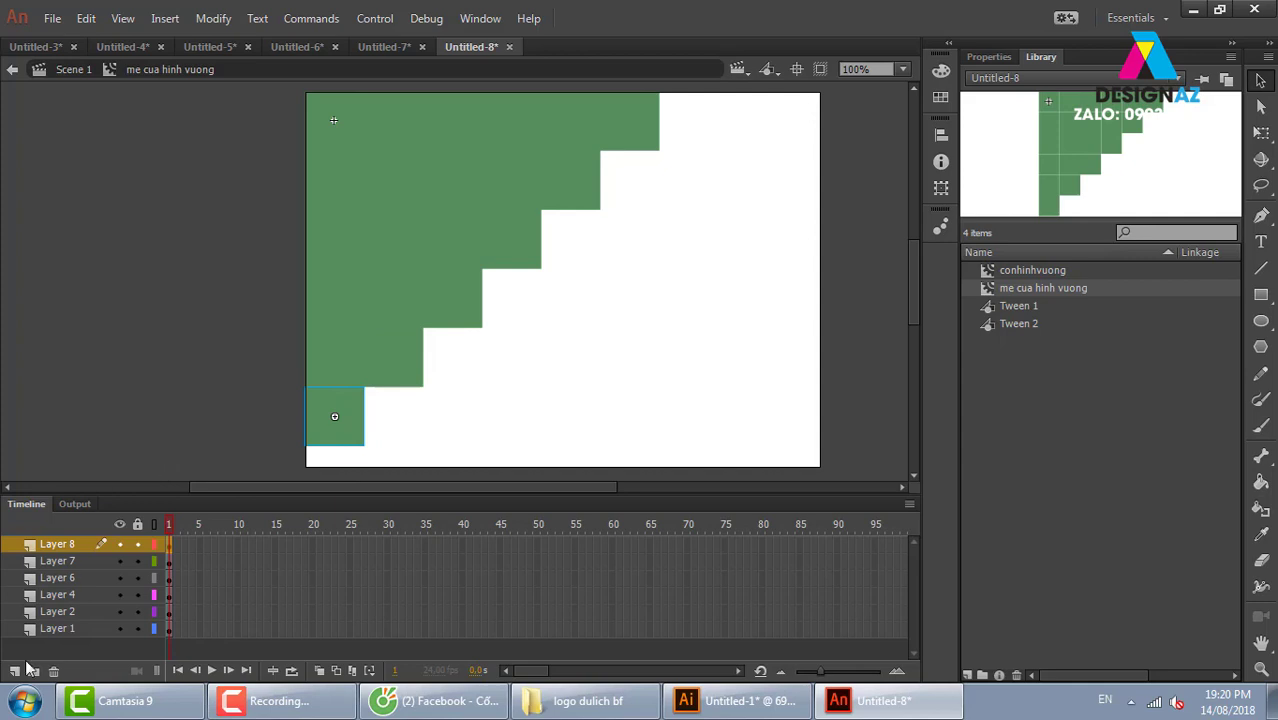
Step: On another new layer, extend the top row and move a square into the bottom-left step
left_click(15, 670)
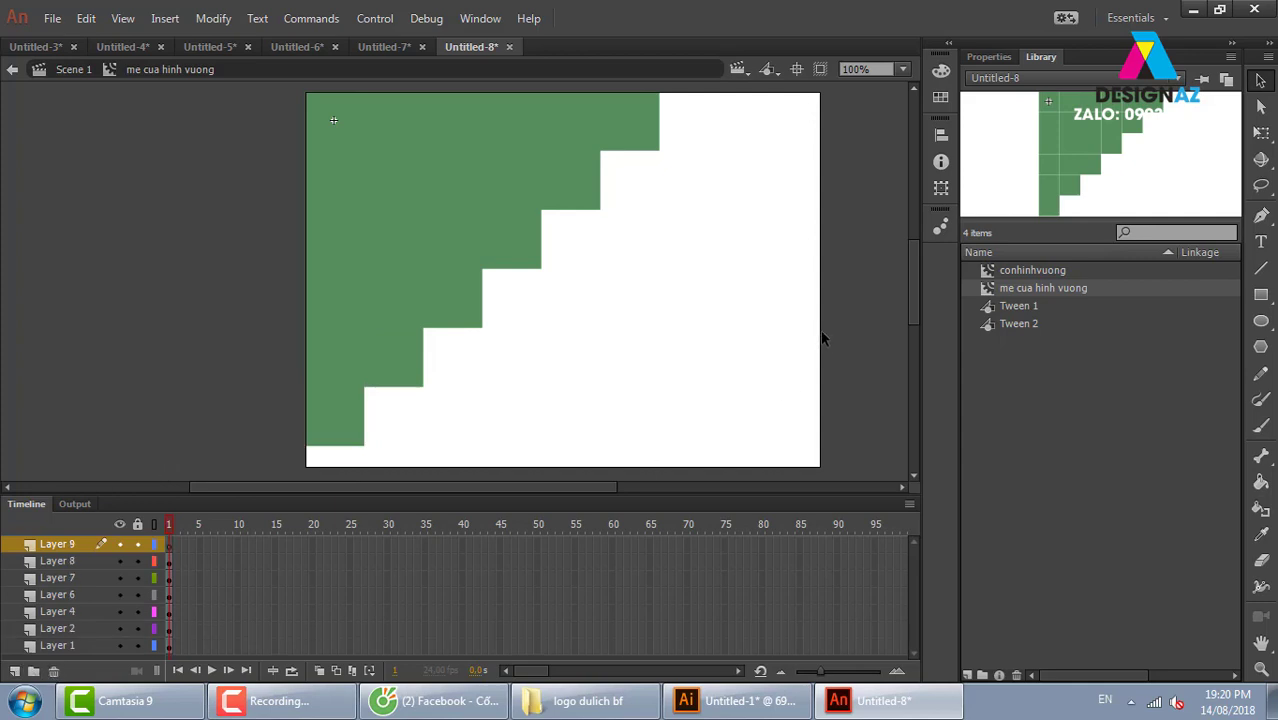
key("ctrl+v")
mouse_move(481, 303)
left_mouse_down()
mouse_move(700, 143)
mouse_move(584, 257)
mouse_move(553, 328)
mouse_move(516, 330)
mouse_move(461, 368)
mouse_move(455, 357)
mouse_move(402, 412)
left_mouse_up()
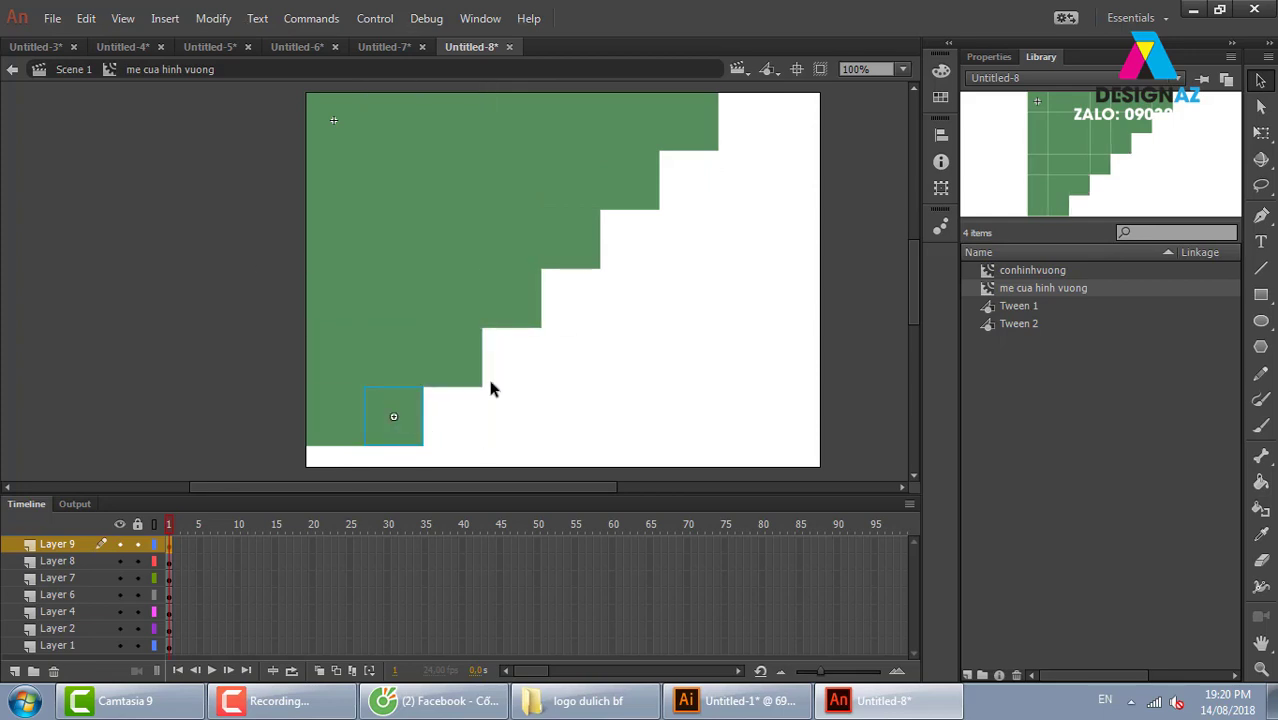
scroll(517, 357, "down", 3)
left_click_drag(410, 315, 351, 374)
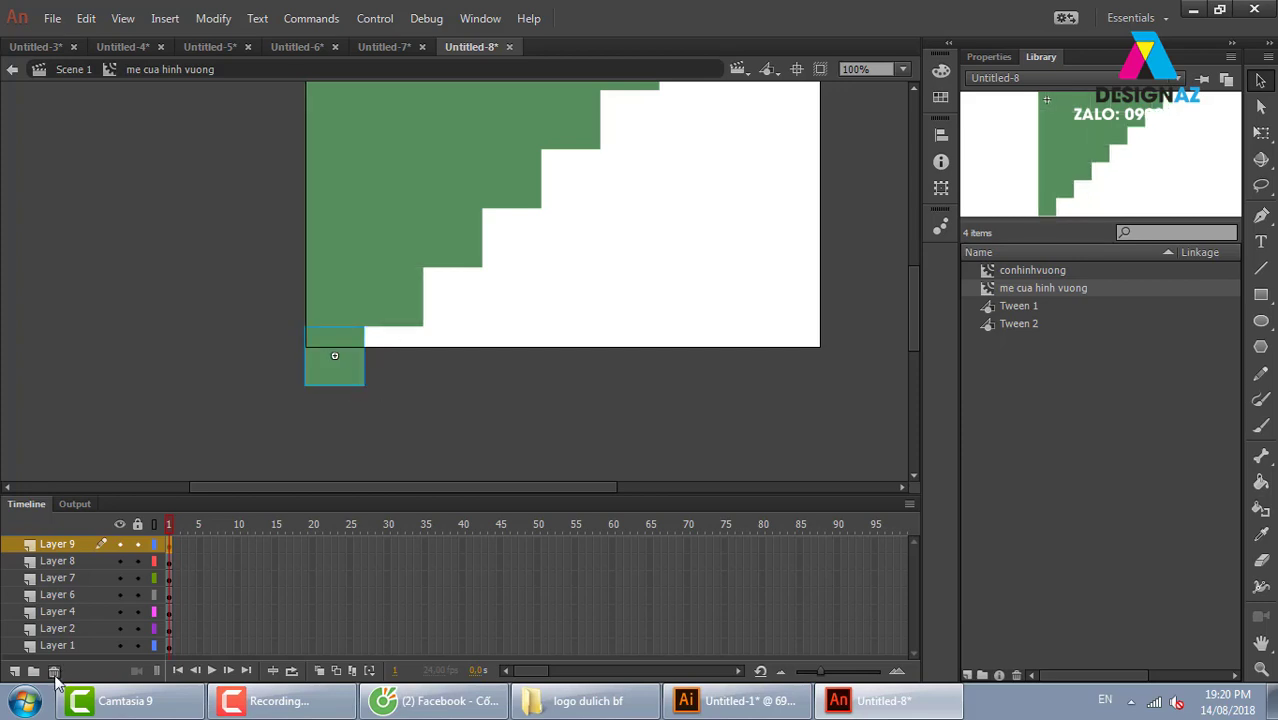
Step: On Layer 10, fit pasted squares into the empty stair step and the top-right step
left_click(14, 671)
key("ctrl+v")
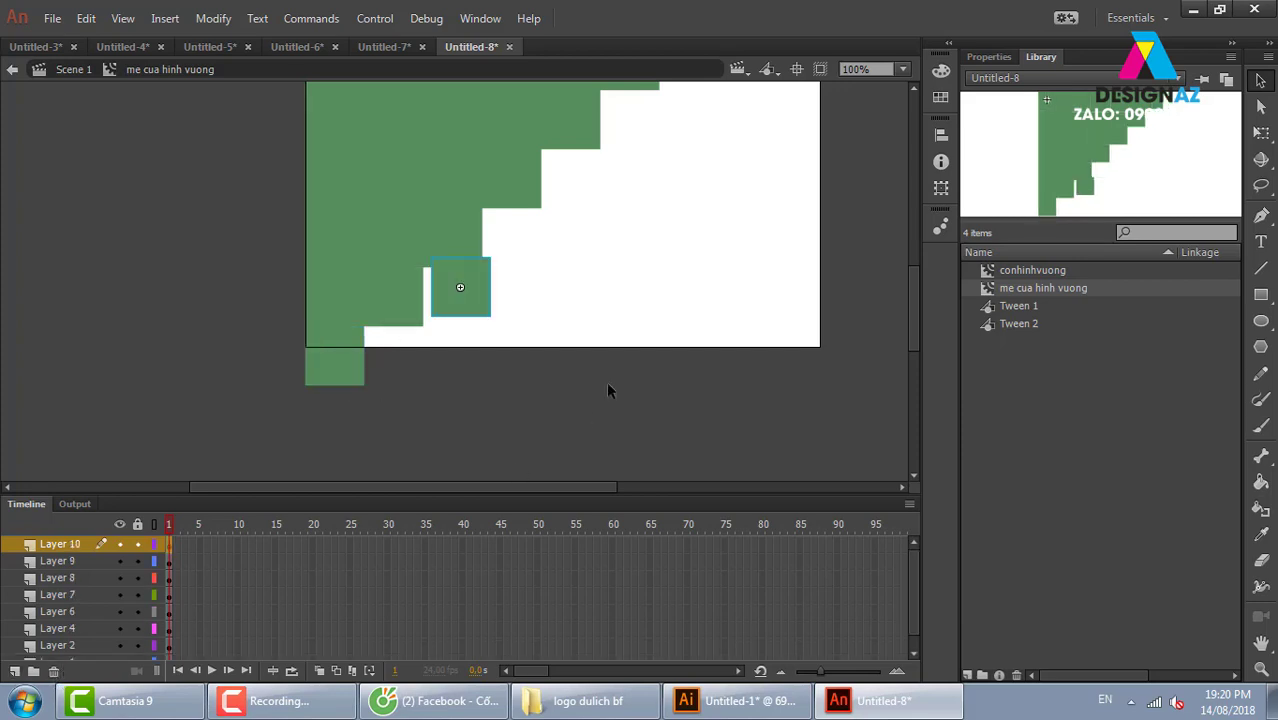
mouse_move(479, 296)
left_mouse_down()
mouse_move(416, 371)
mouse_move(577, 197)
left_mouse_up()
left_click_drag(684, 153, 665, 258)
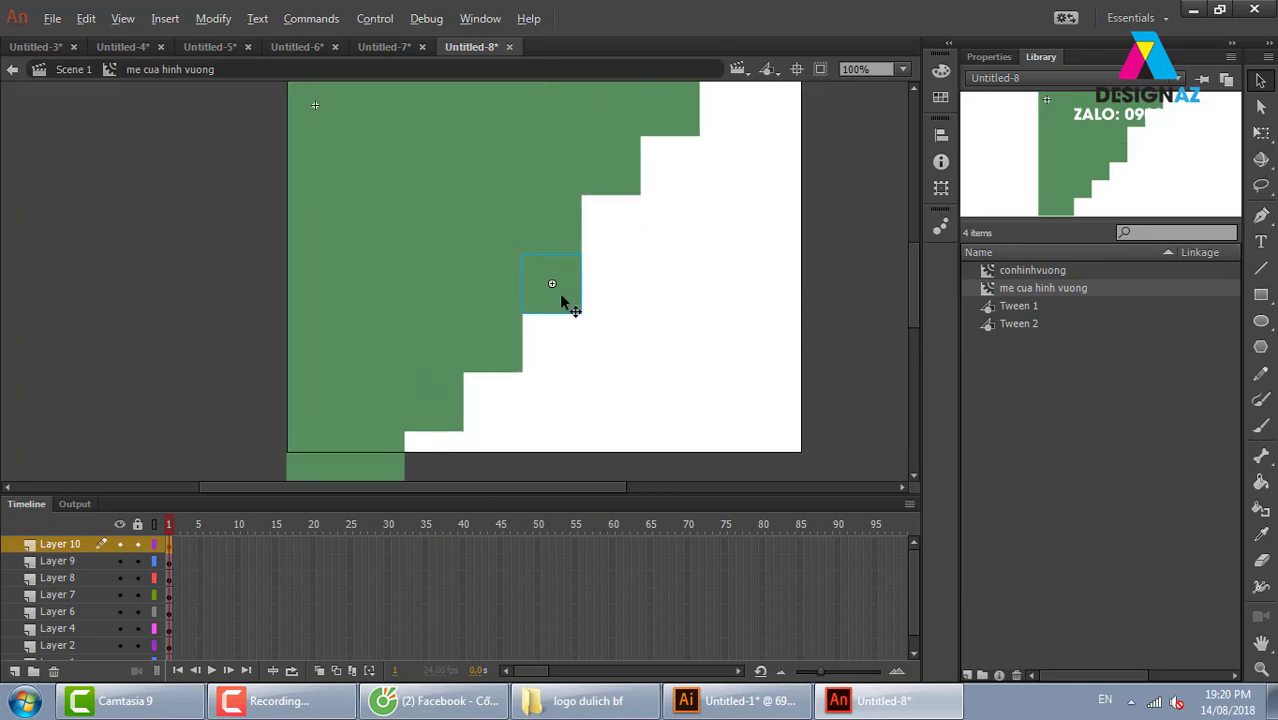
left_click_drag(560, 297, 617, 232)
left_click_drag(714, 223, 665, 328)
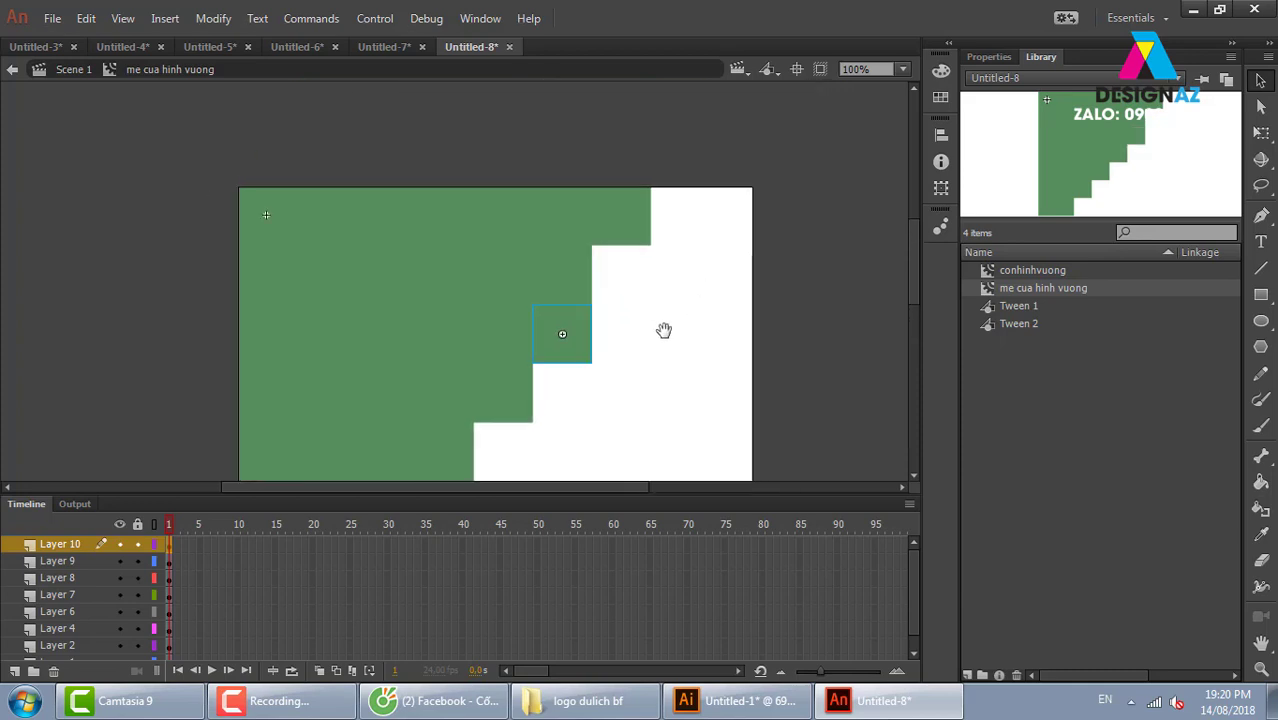
left_click_drag(579, 355, 690, 240)
left_click_drag(714, 333, 736, 237)
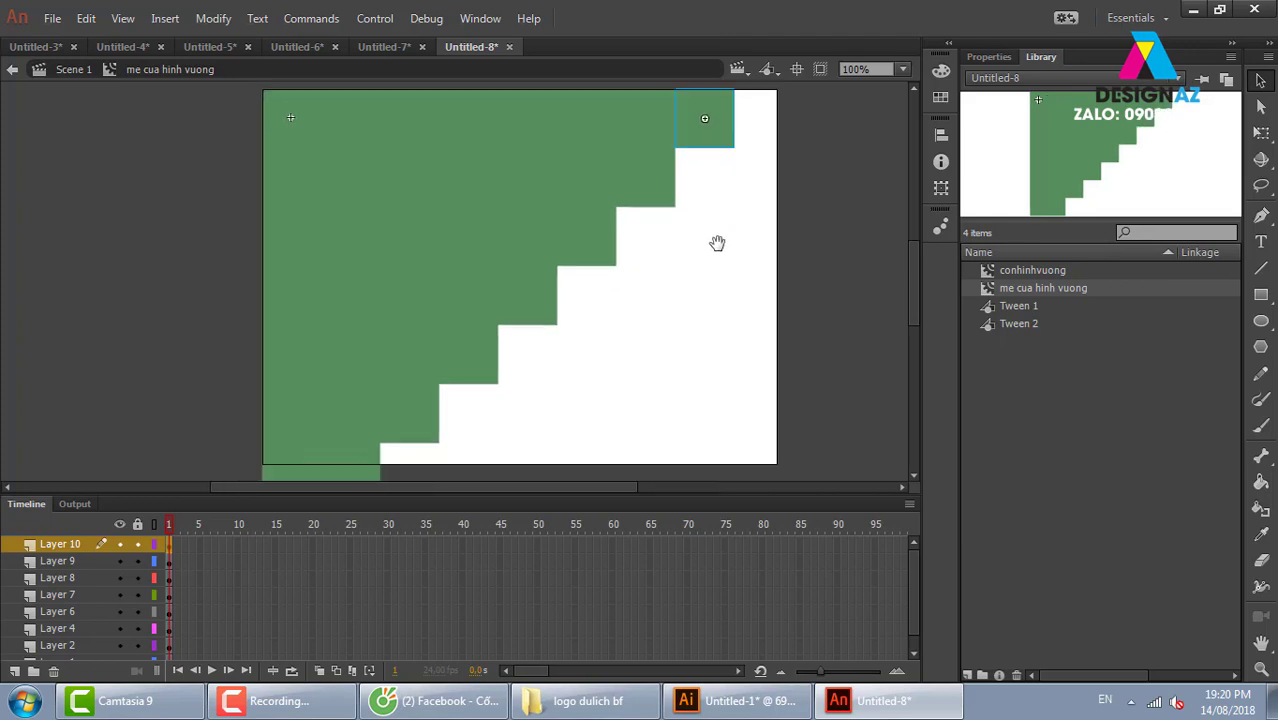
Step: On Layer 11, drop a pasted square into the next notch and the bottom strip
left_click(14, 671)
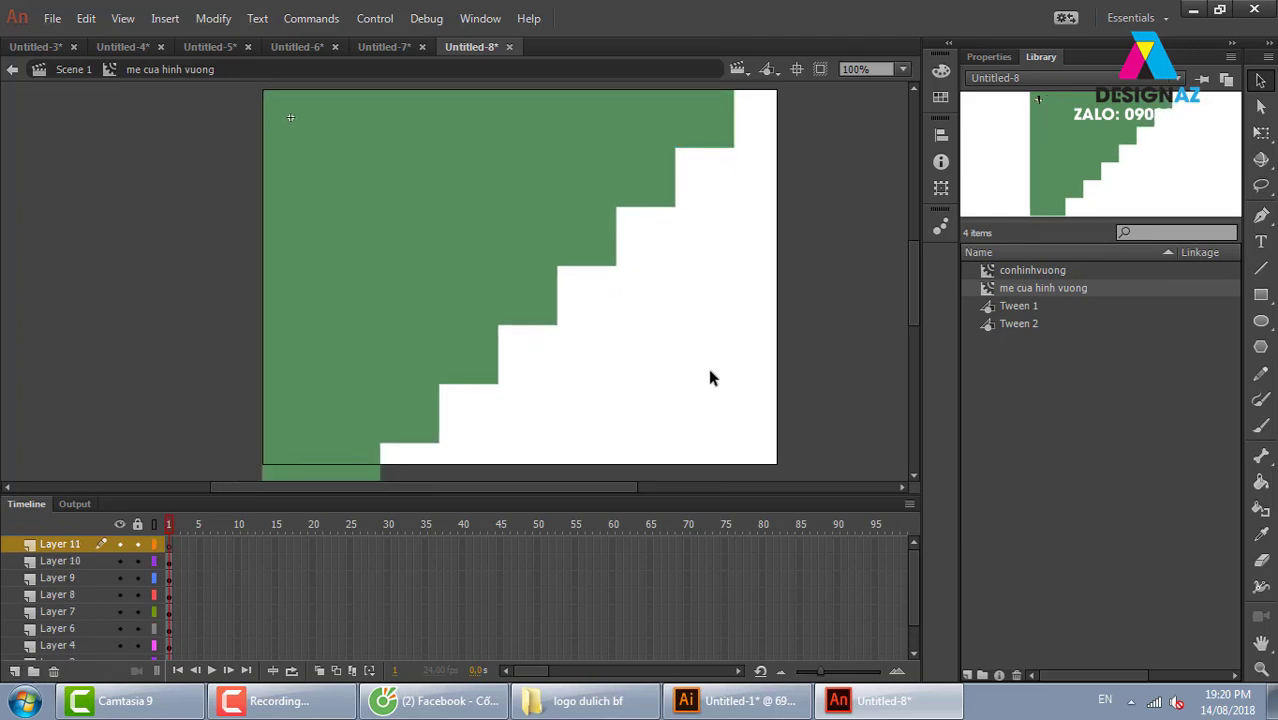
key("ctrl+v")
left_click_drag(721, 273, 650, 336)
mouse_move(408, 364)
left_mouse_down()
mouse_move(708, 198)
mouse_move(521, 368)
mouse_move(550, 290)
mouse_move(495, 353)
left_mouse_up()
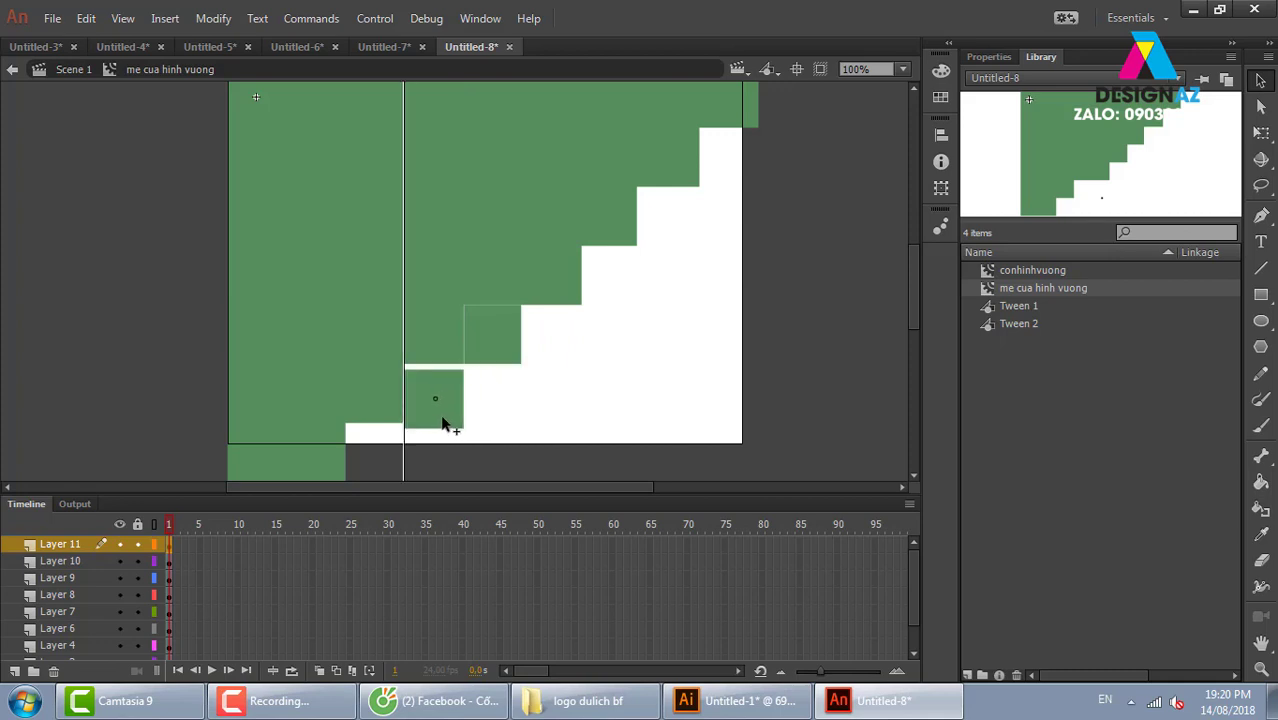
left_click_drag(496, 353, 391, 484)
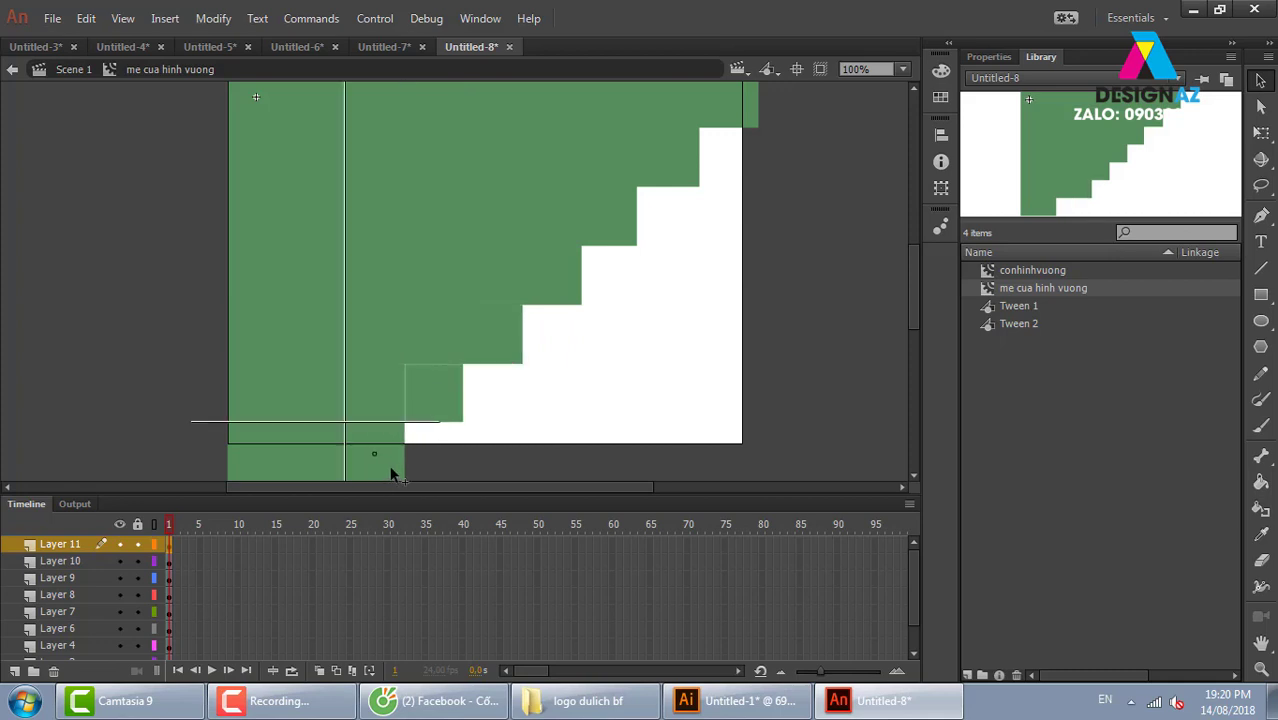
left_click_drag(568, 391, 581, 323)
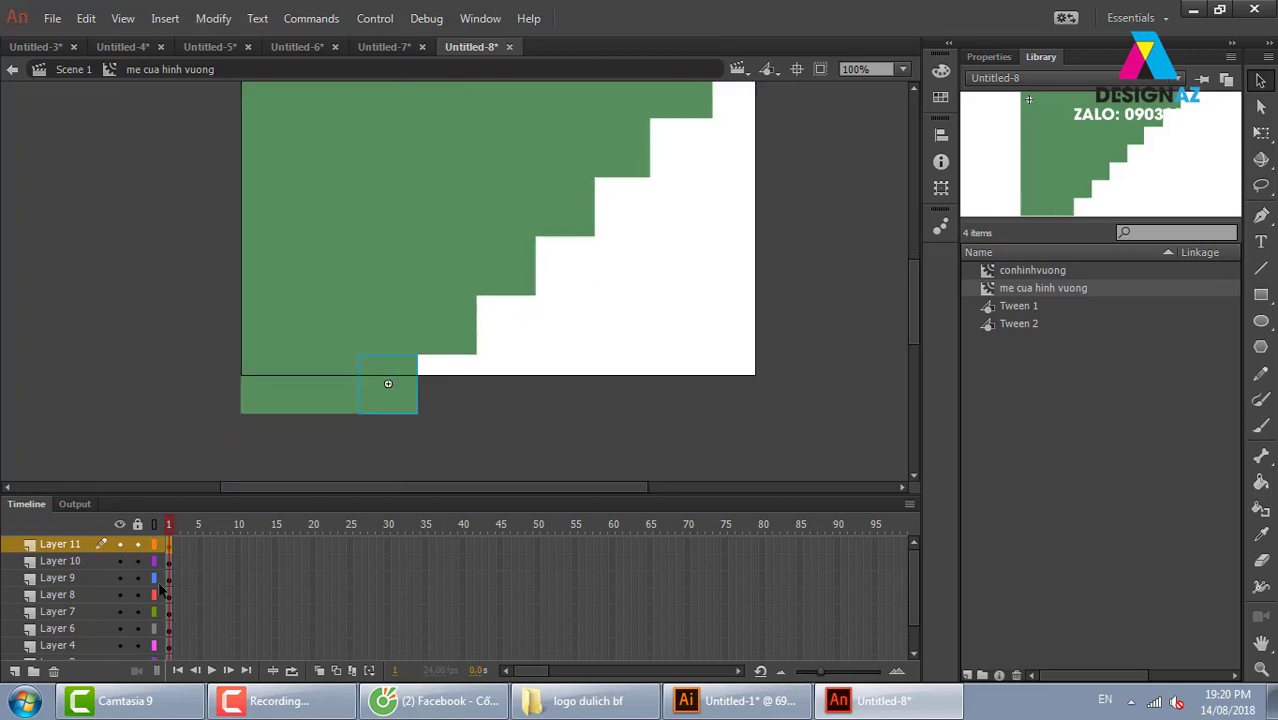
Step: On Layer 12, copy squares into the bottom strip and the successive stair steps
left_click(15, 671)
left_click_drag(488, 309, 462, 393)
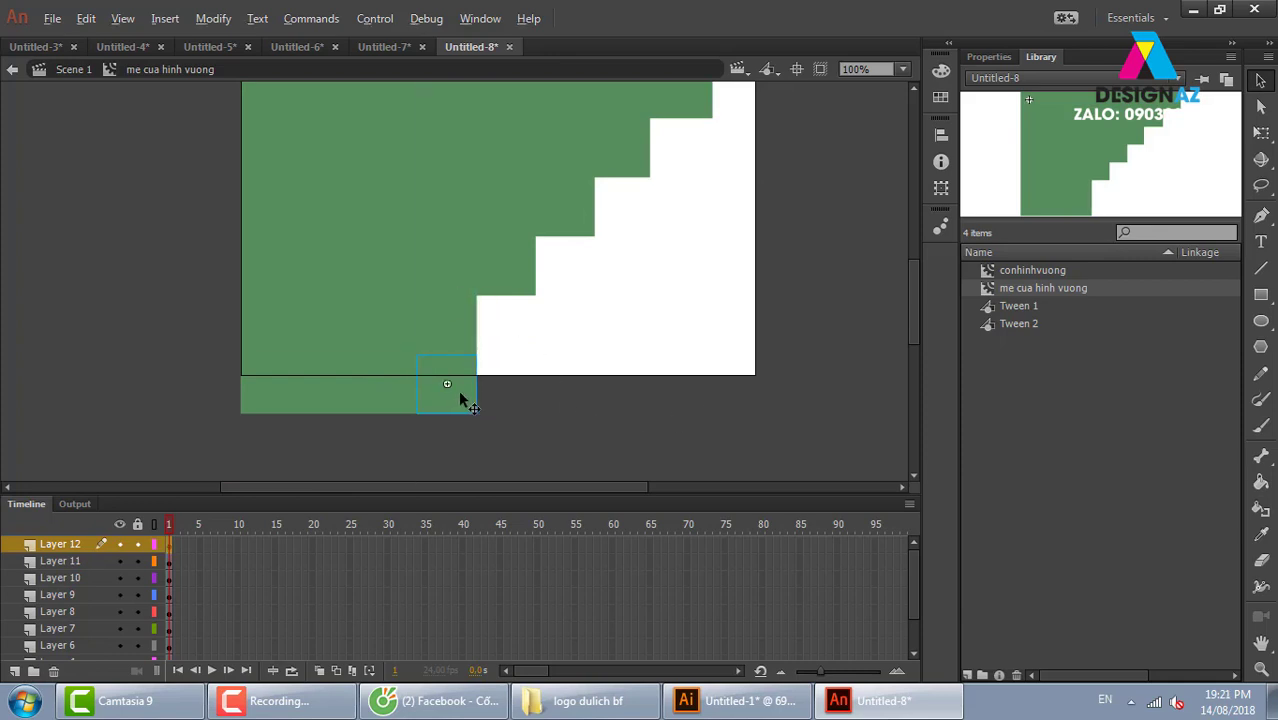
left_click_drag(466, 393, 577, 307)
key("ctrl+z")
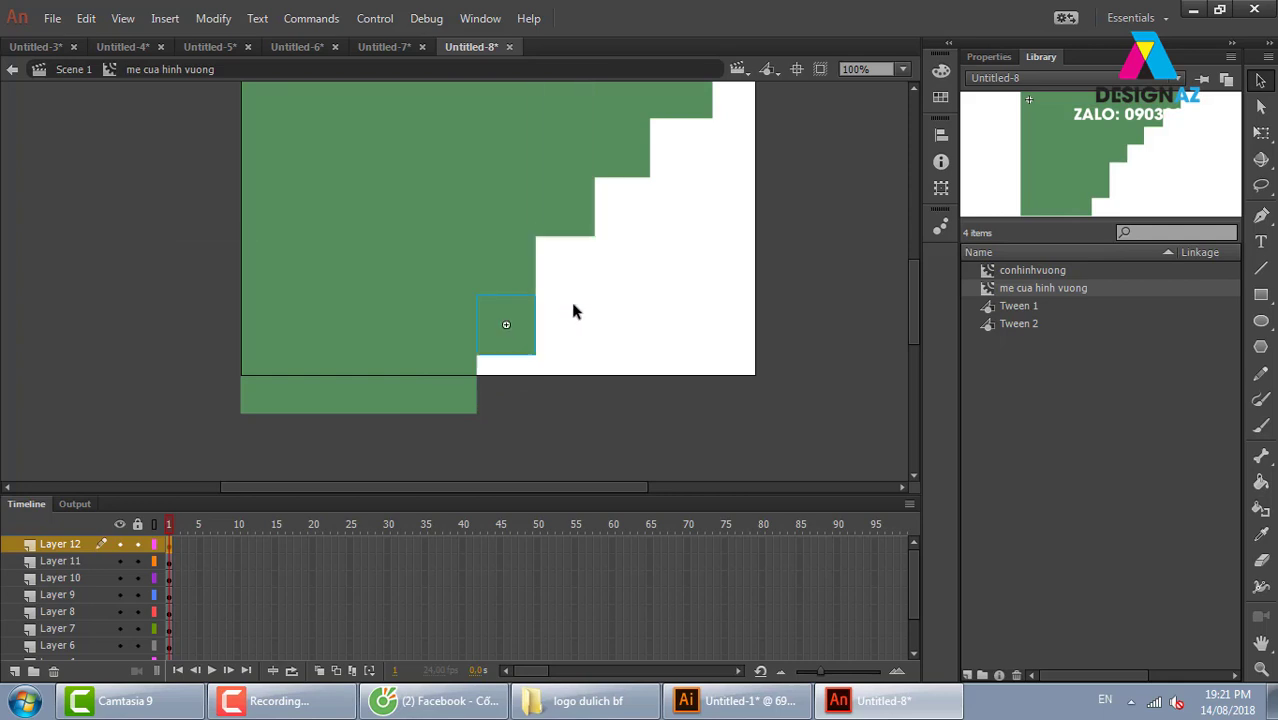
mouse_move(520, 336)
left_mouse_down()
mouse_move(579, 277)
mouse_move(636, 262)
mouse_move(630, 232)
left_mouse_up()
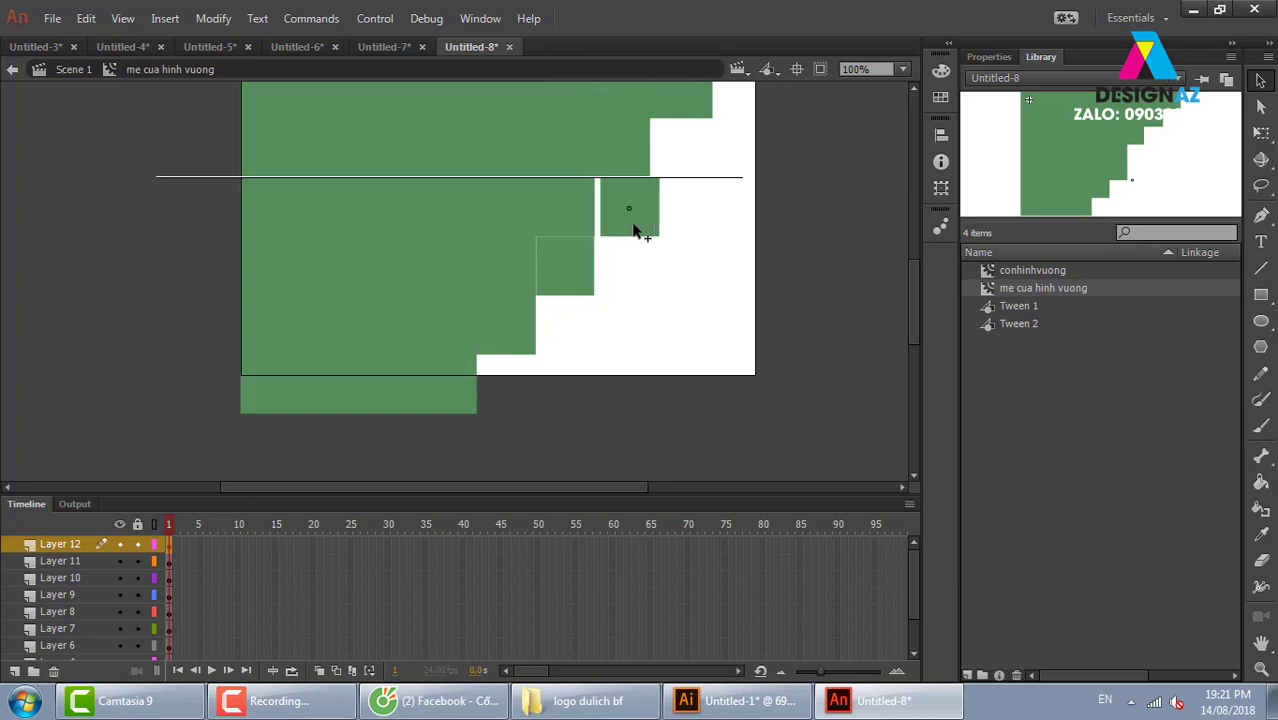
left_click_drag(707, 222, 638, 342)
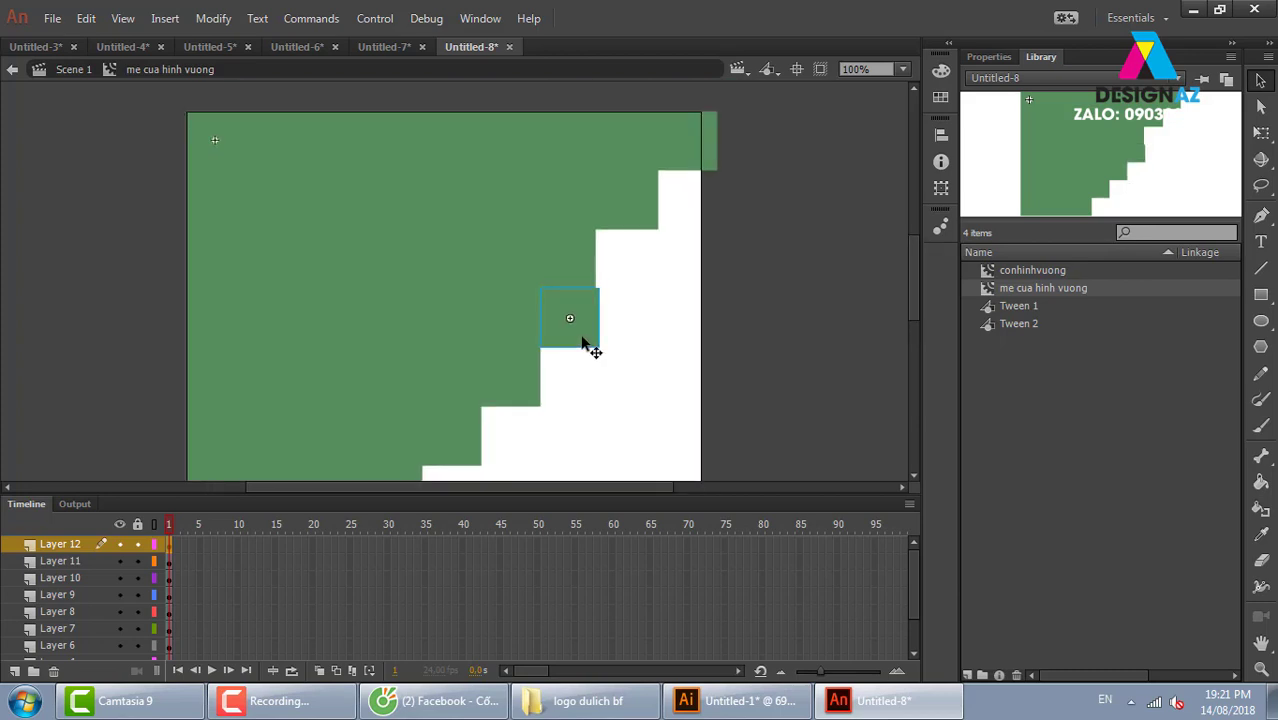
left_click(649, 350)
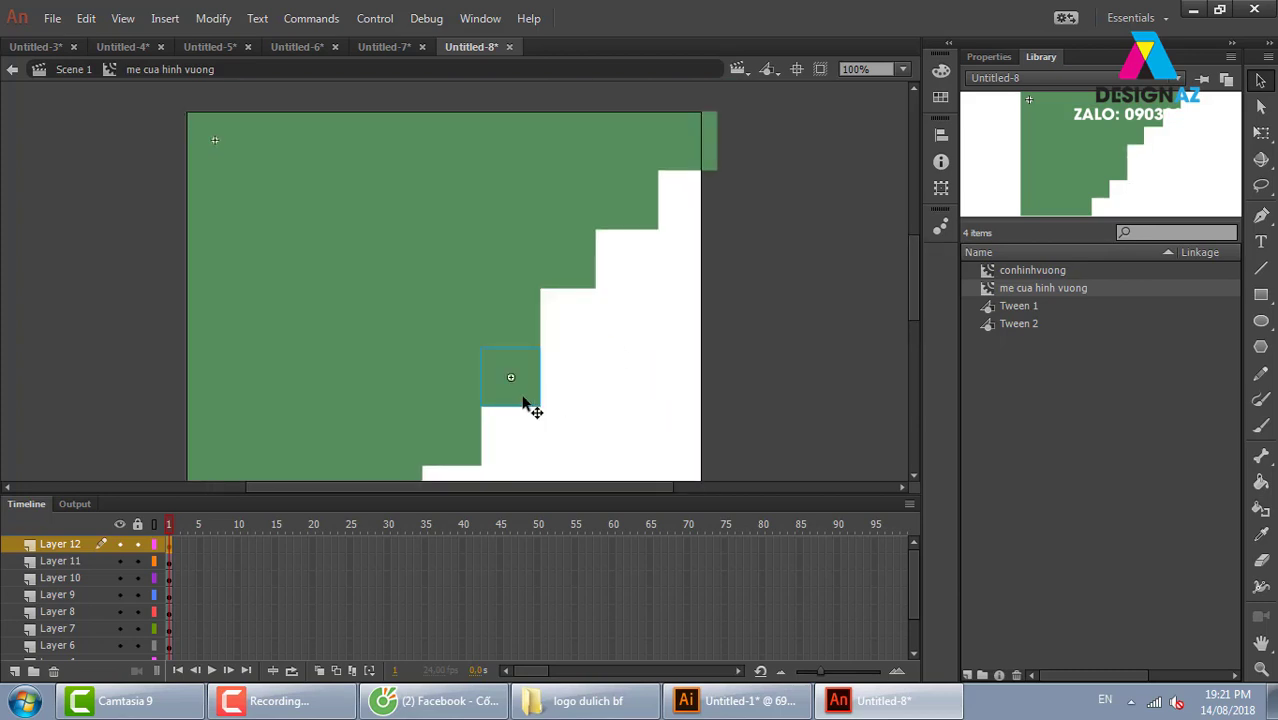
mouse_move(521, 401)
left_mouse_down()
mouse_move(598, 350)
mouse_move(580, 343)
left_mouse_up()
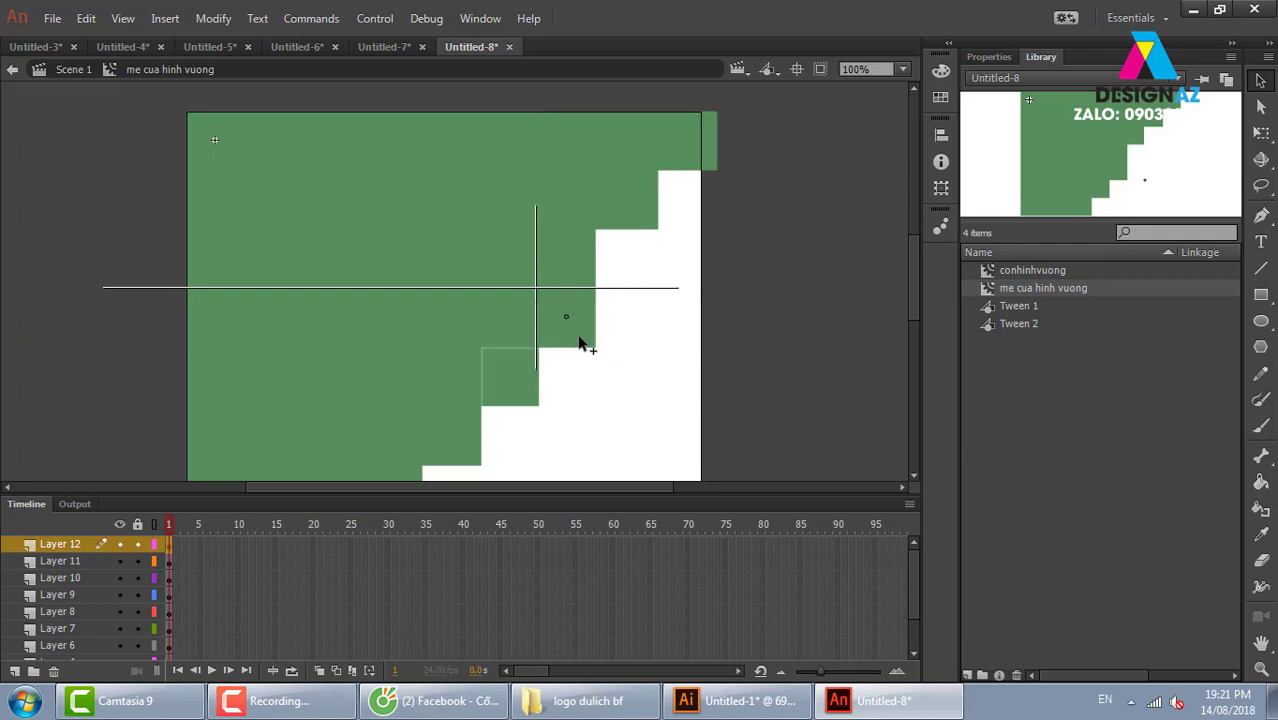
mouse_move(529, 382)
left_mouse_down()
mouse_move(470, 440)
mouse_move(631, 265)
left_mouse_up()
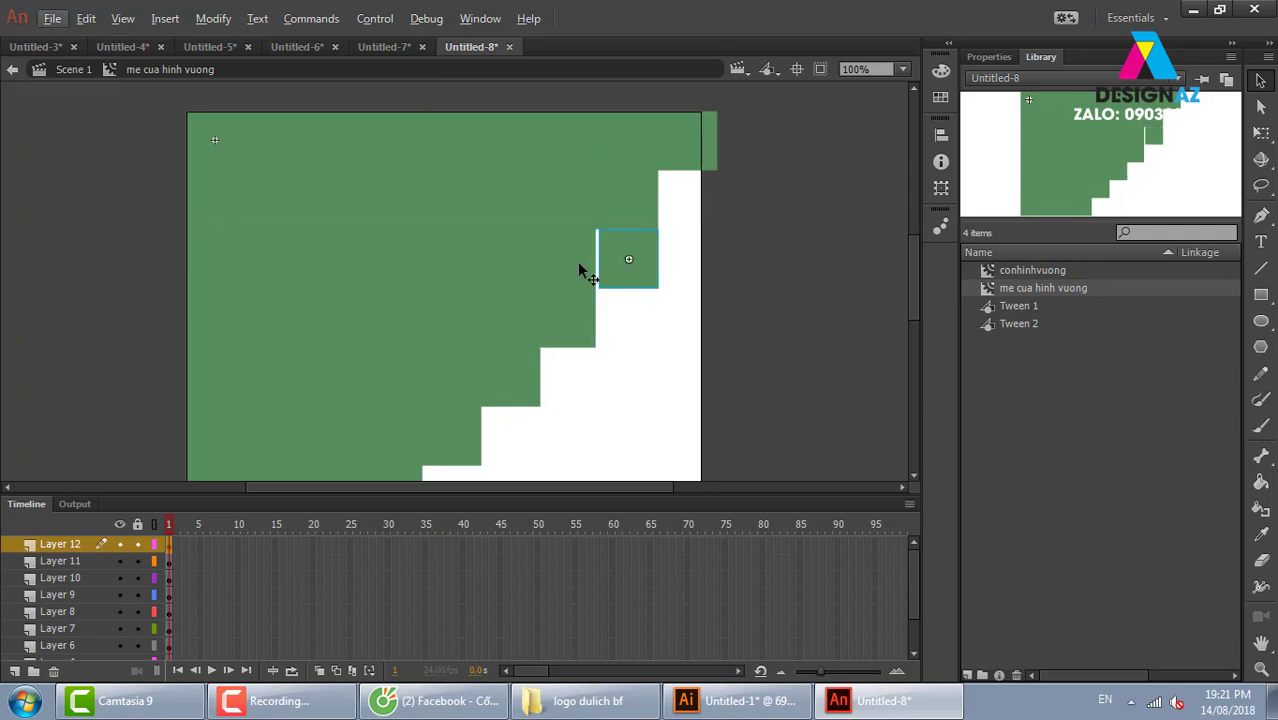
Step: Nudge the Layer 11 and Layer 12 squares left and right to close the gaps
left_click(580, 270)
key("Right")
key("Right")
key("Right")
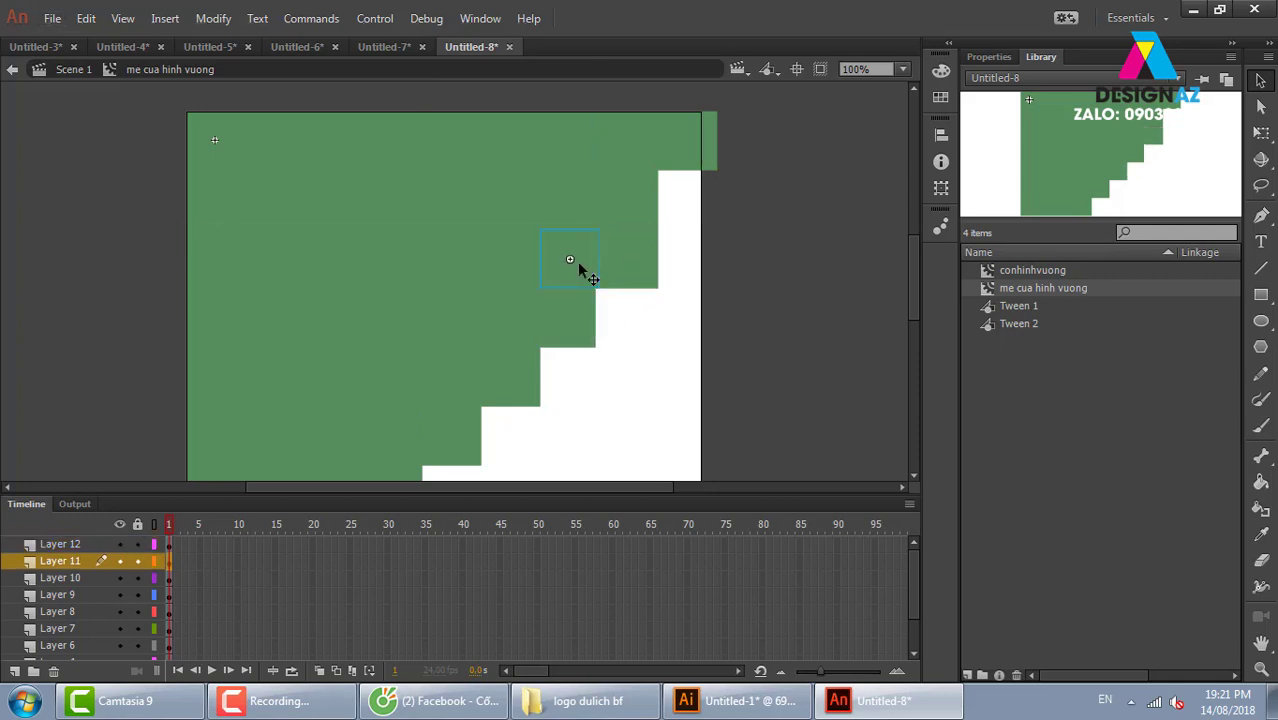
left_click(556, 316)
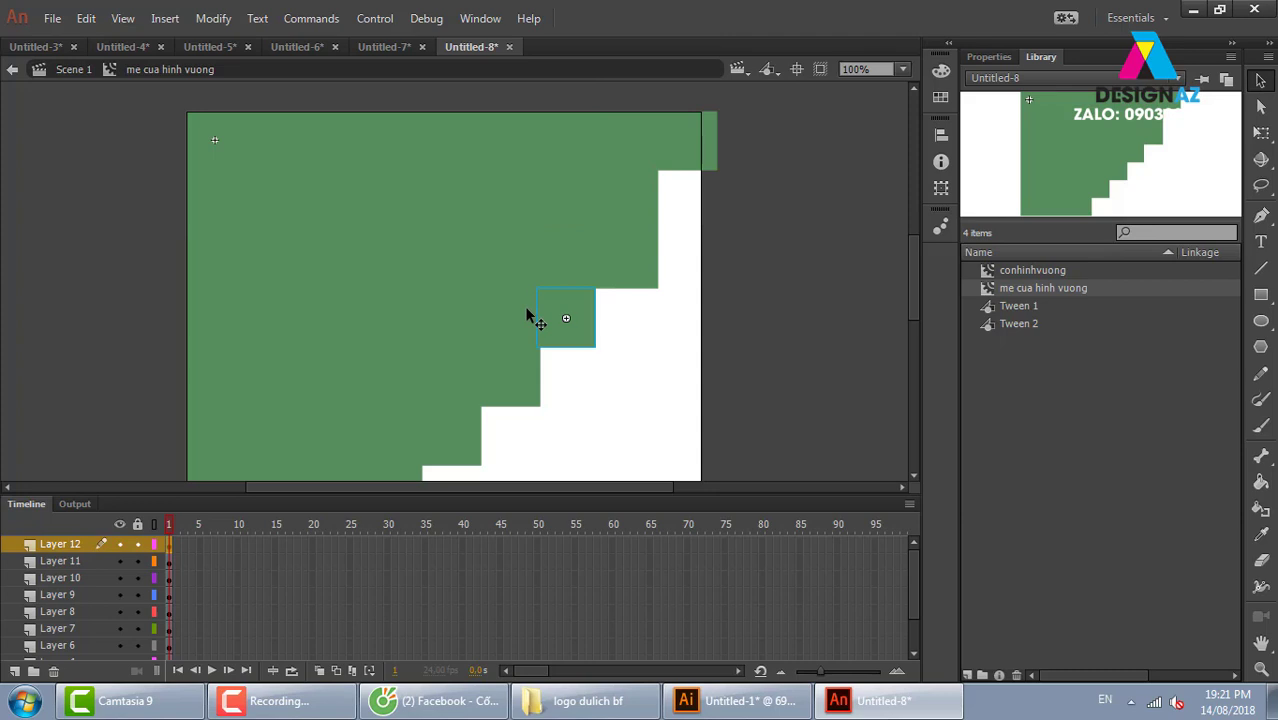
key("Right")
key("Right")
key("Right")
key("Right")
key("Right")
left_click(656, 392)
left_click(570, 324)
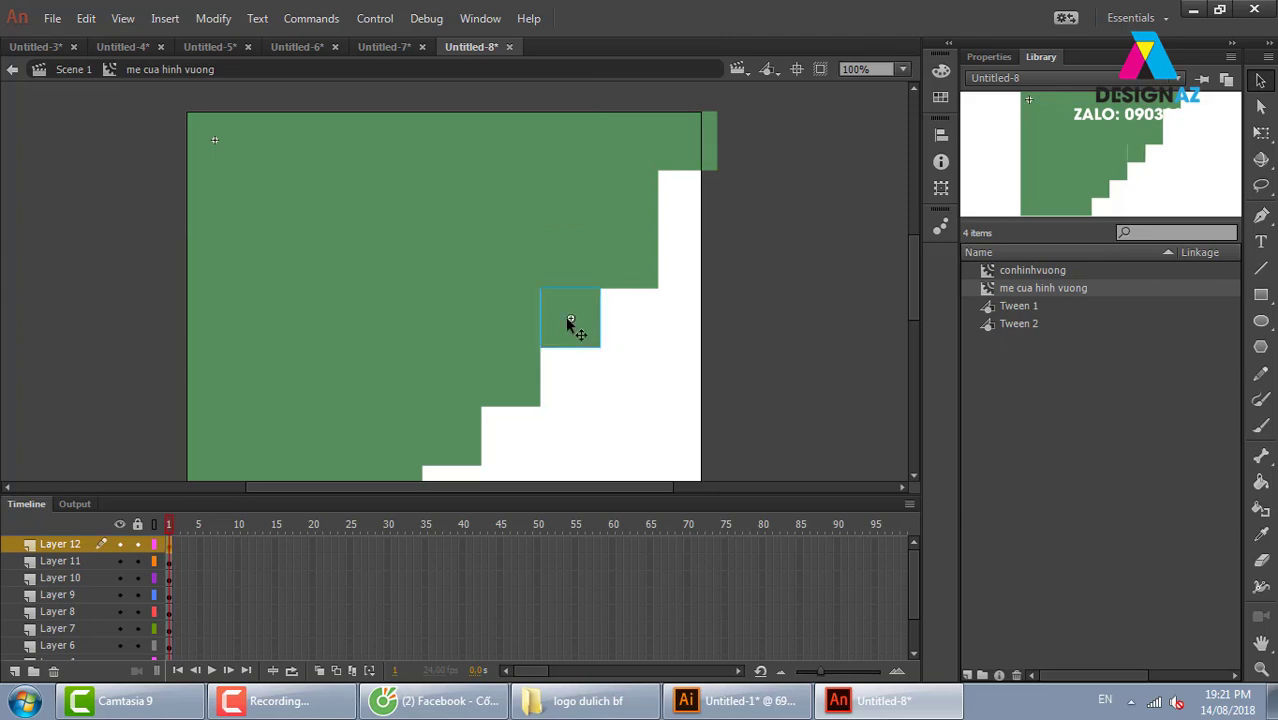
key("Left")
left_click(712, 336)
left_click_drag(635, 271, 691, 211)
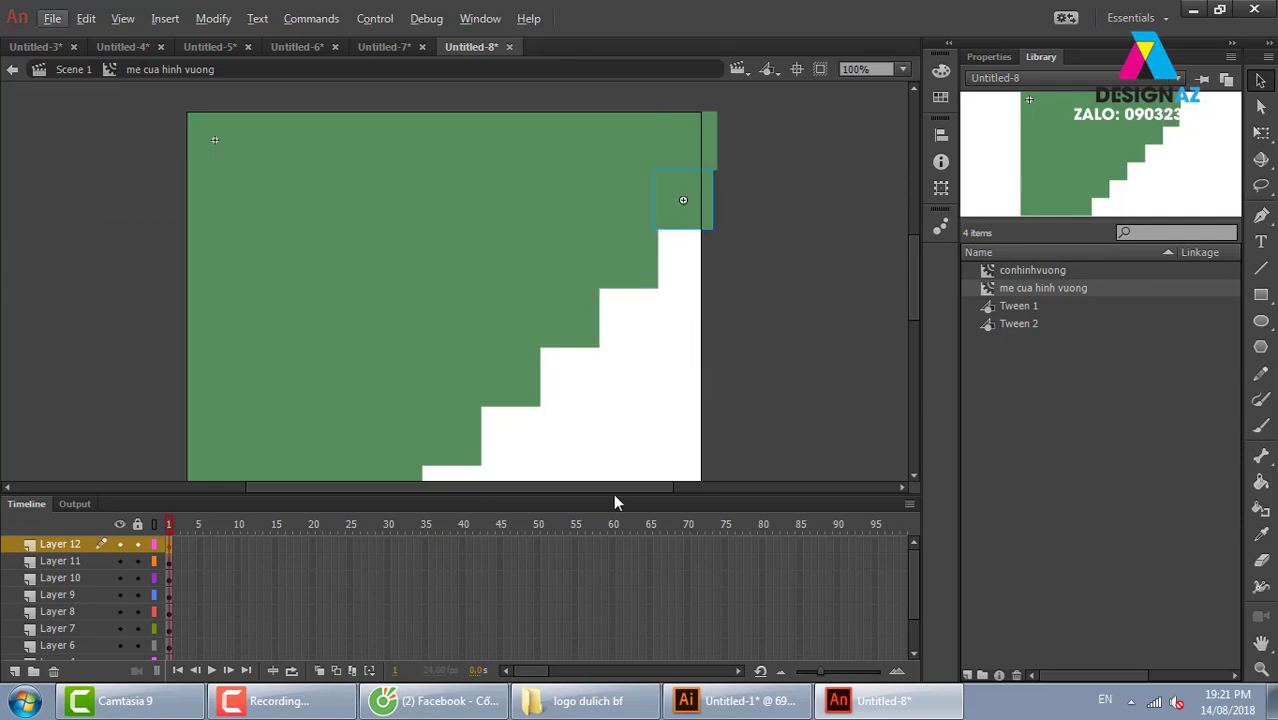
Step: Check the Layer 12 squares' alignment and nudge the top-right square slightly right
left_click(72, 546)
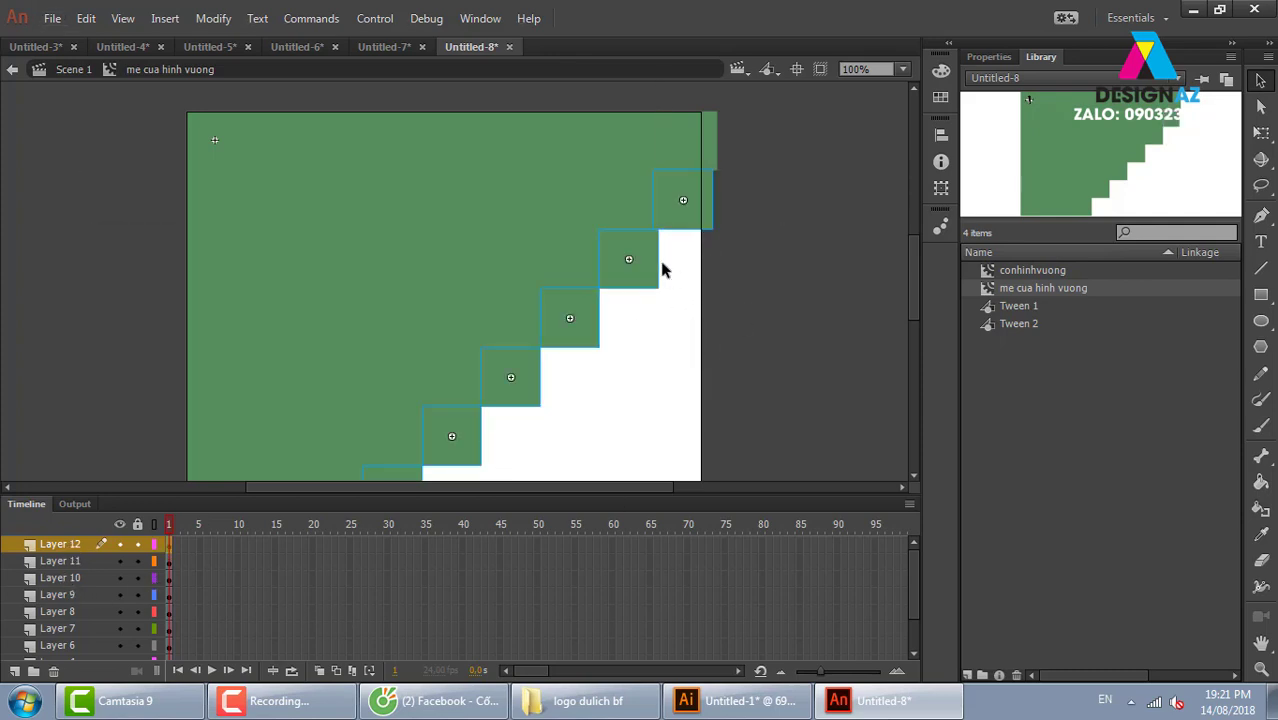
left_click(757, 237)
left_click_drag(704, 205, 709, 205)
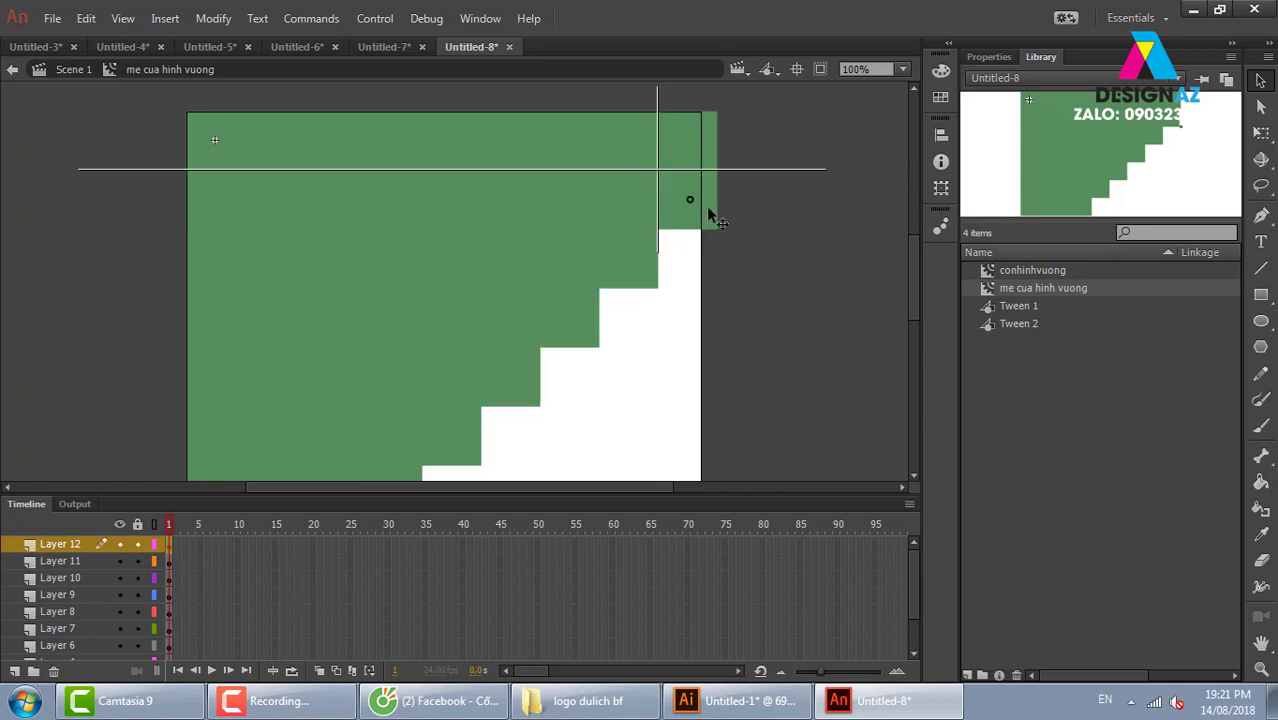
left_click(789, 250)
left_click(61, 544)
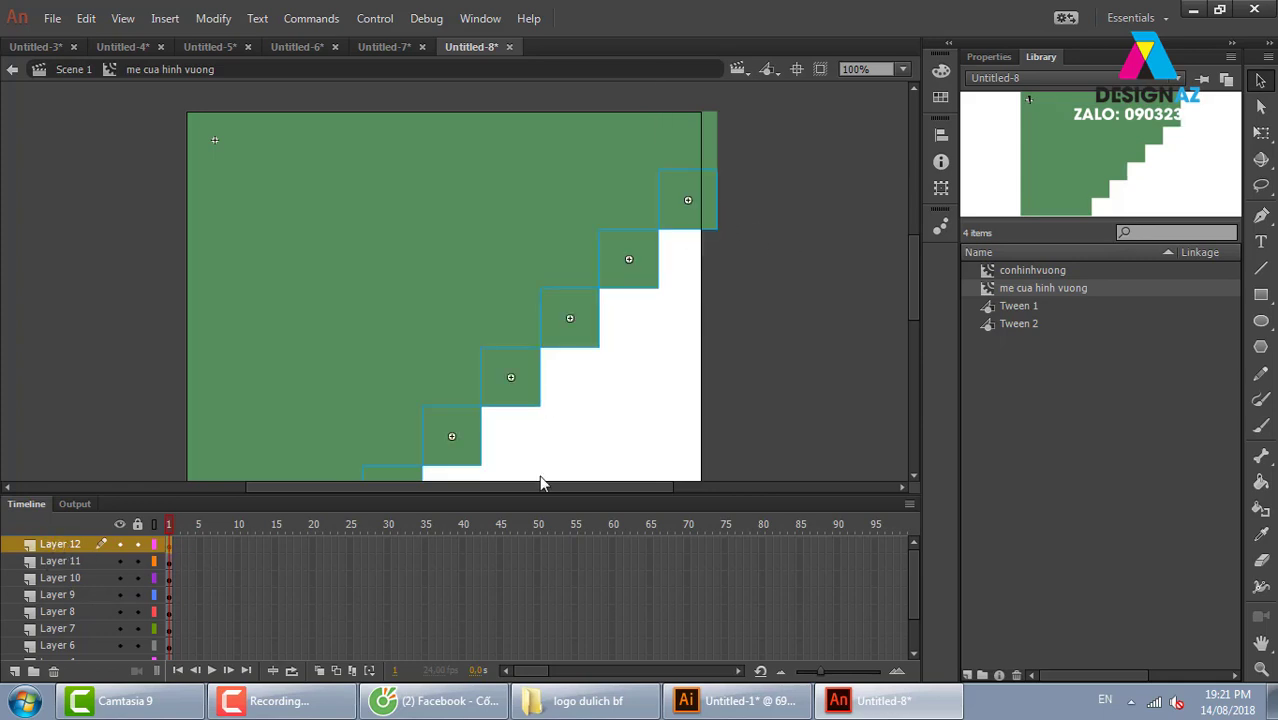
scroll(690, 394, "down", 2)
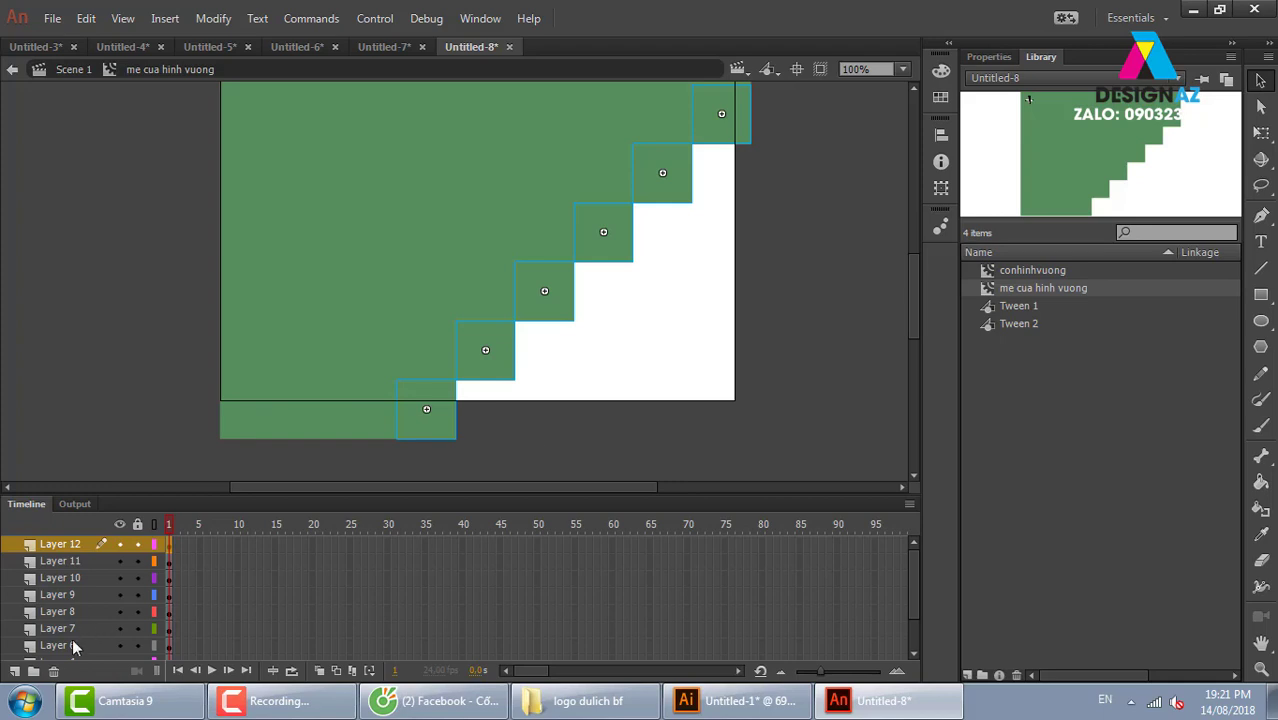
Step: Add Layers 13 and 14 and place squares on the bottom strip and lower gap
left_click(22, 673)
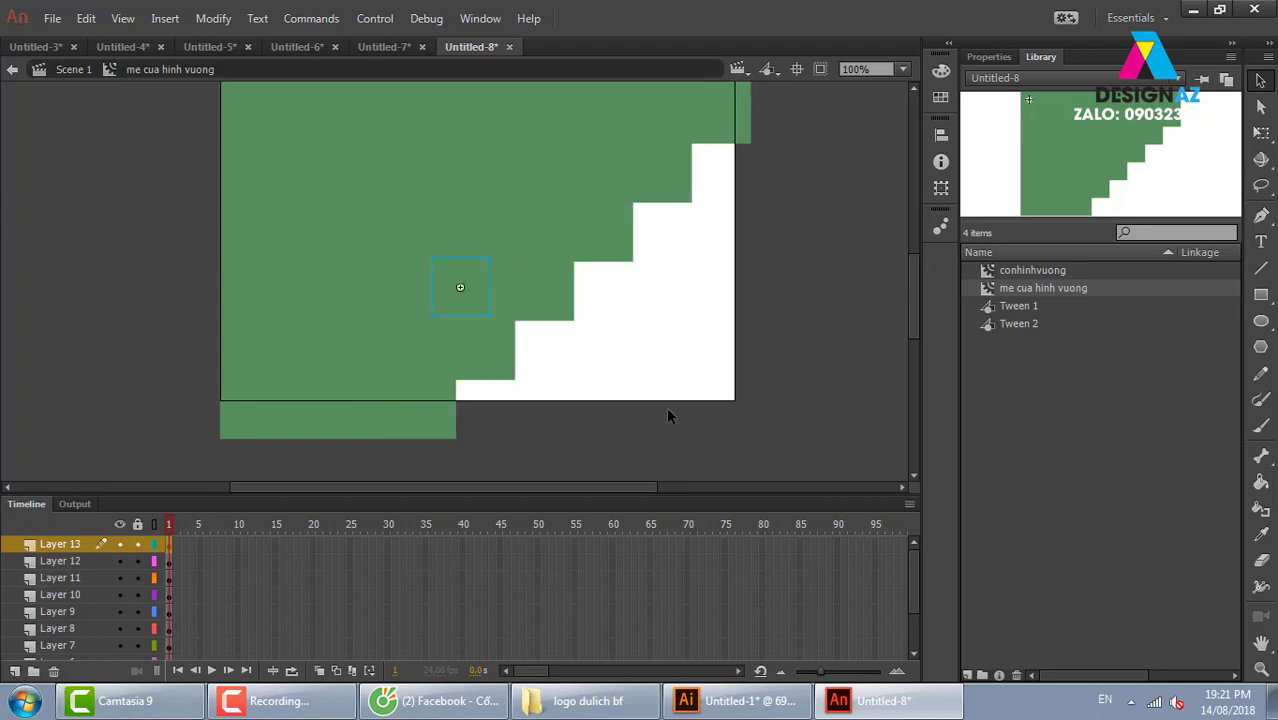
mouse_move(491, 305)
left_mouse_down()
mouse_move(503, 432)
mouse_move(582, 364)
mouse_move(662, 233)
mouse_move(735, 179)
left_mouse_up()
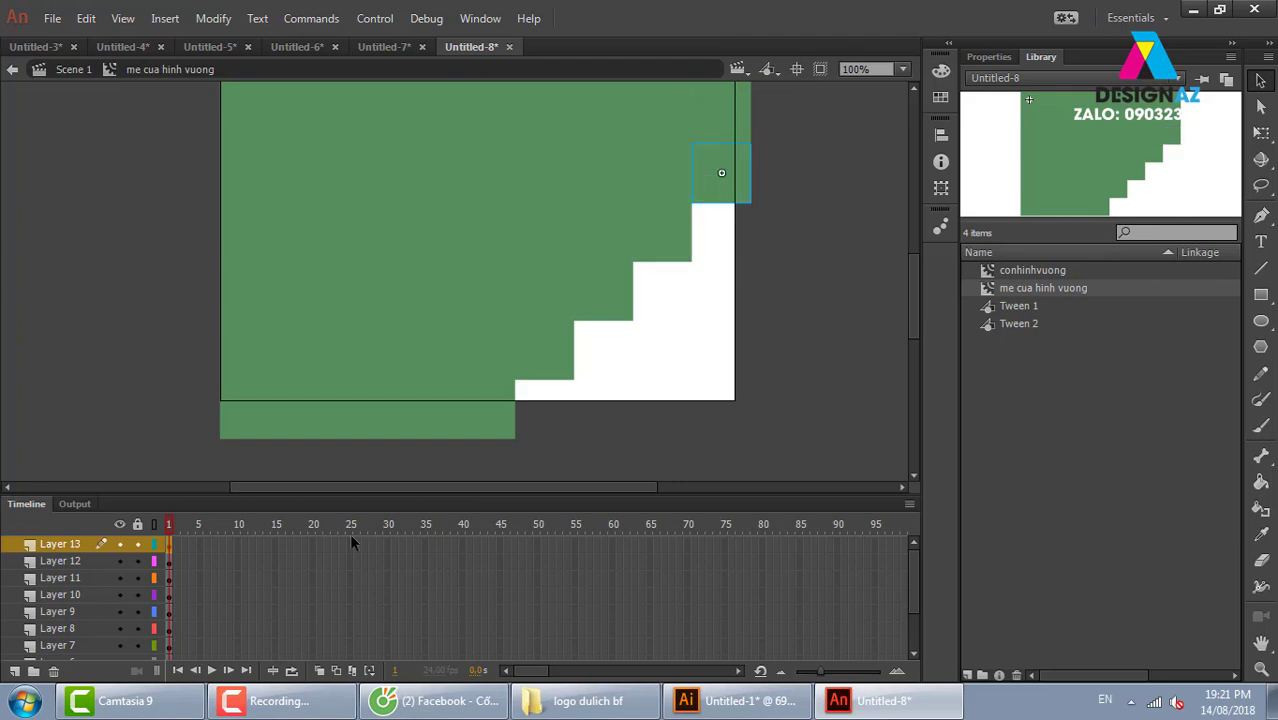
left_click(15, 671)
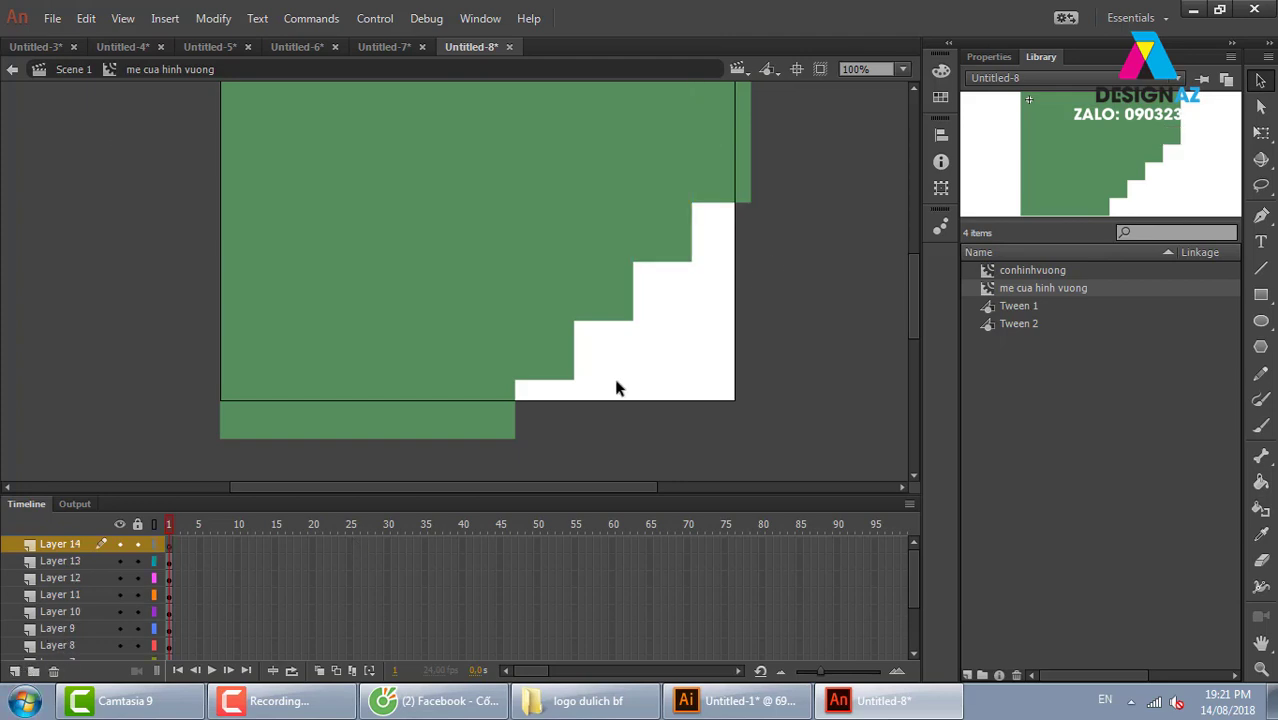
key("ctrl+v")
mouse_move(465, 297)
left_mouse_down()
mouse_move(737, 262)
mouse_move(618, 363)
left_mouse_up()
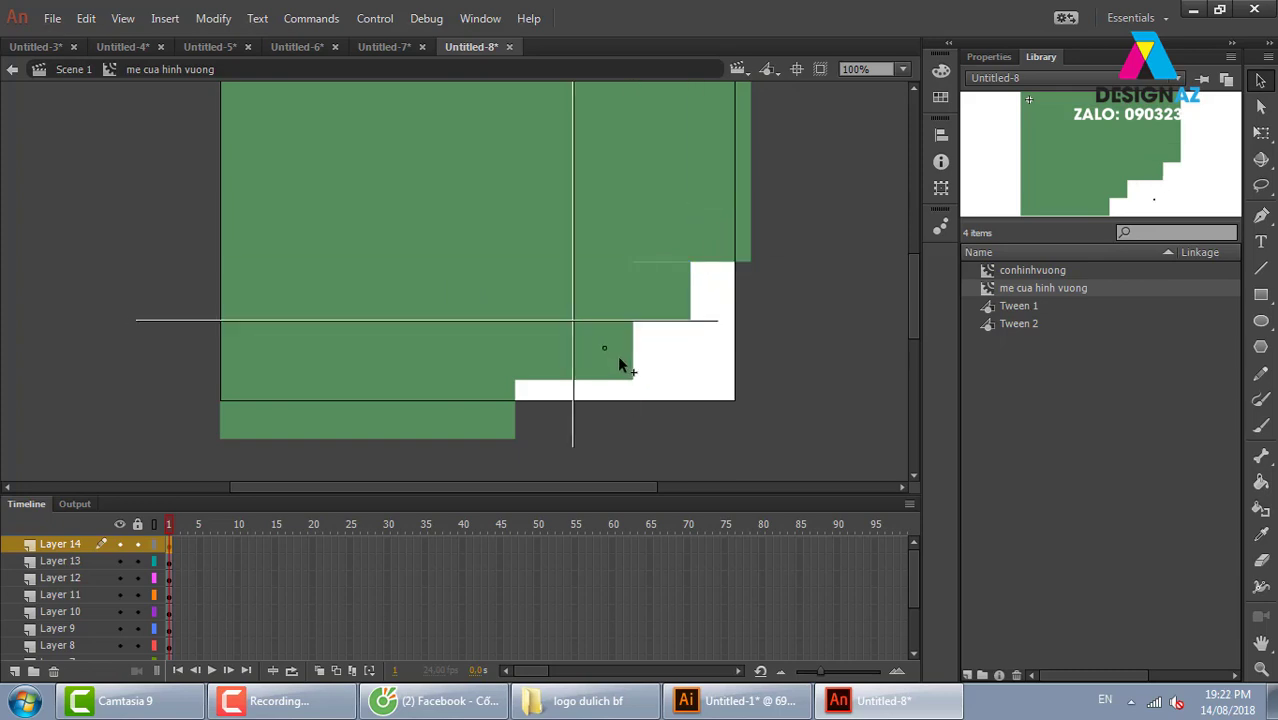
left_click_drag(619, 364, 559, 421)
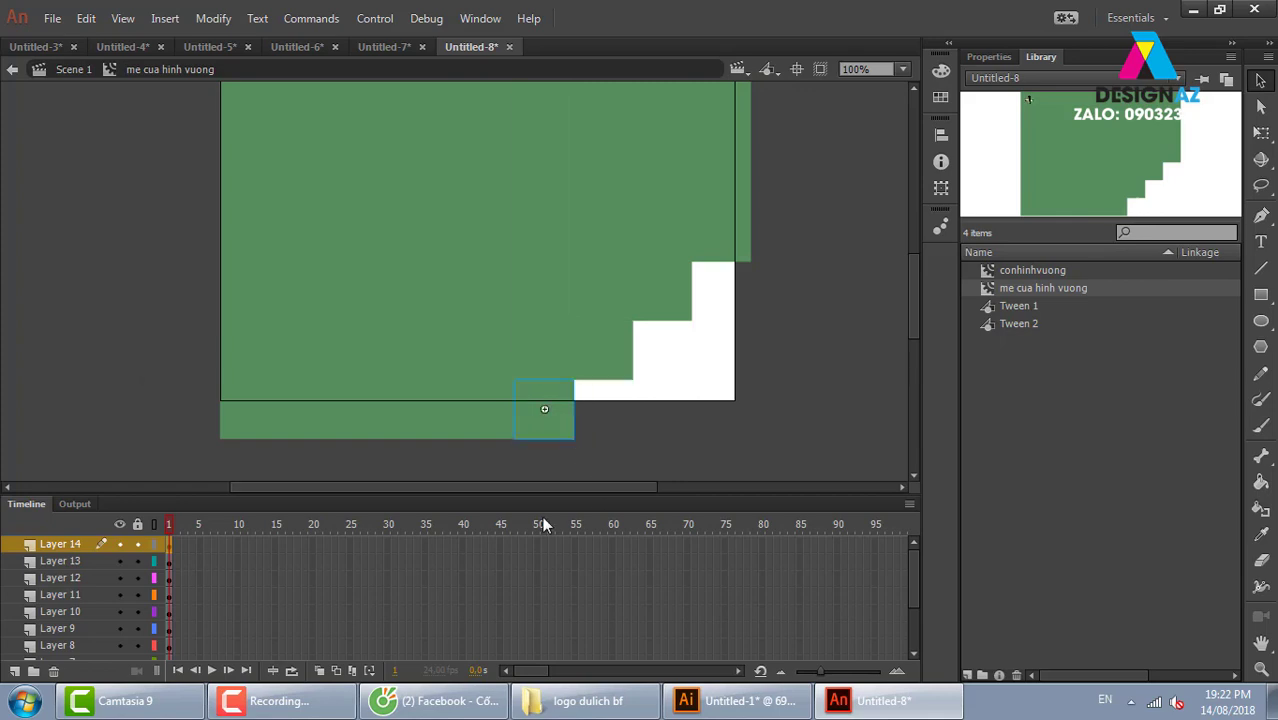
Step: Add Layer 15 and another layer, fitting squares into the right notch and lower-right gap
left_click(14, 670)
key("ctrl+v")
mouse_move(485, 308)
left_mouse_down()
mouse_move(632, 445)
mouse_move(670, 377)
left_mouse_up()
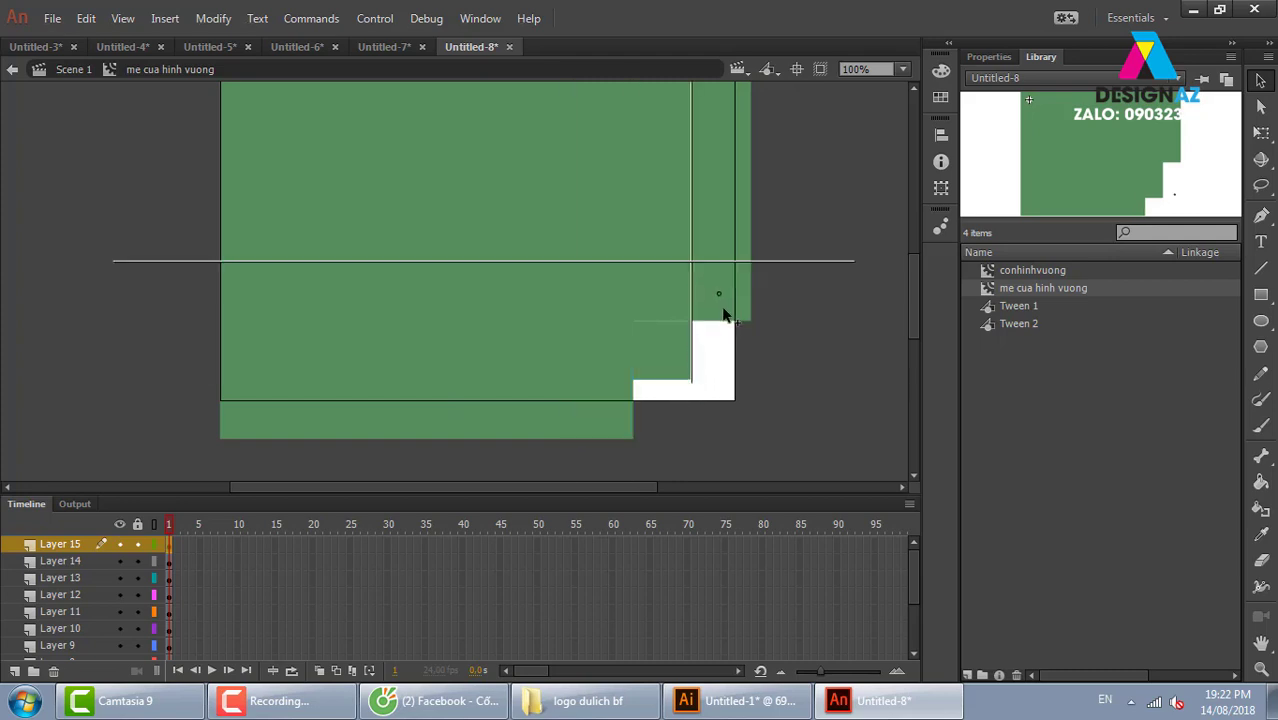
left_click_drag(670, 377, 731, 321)
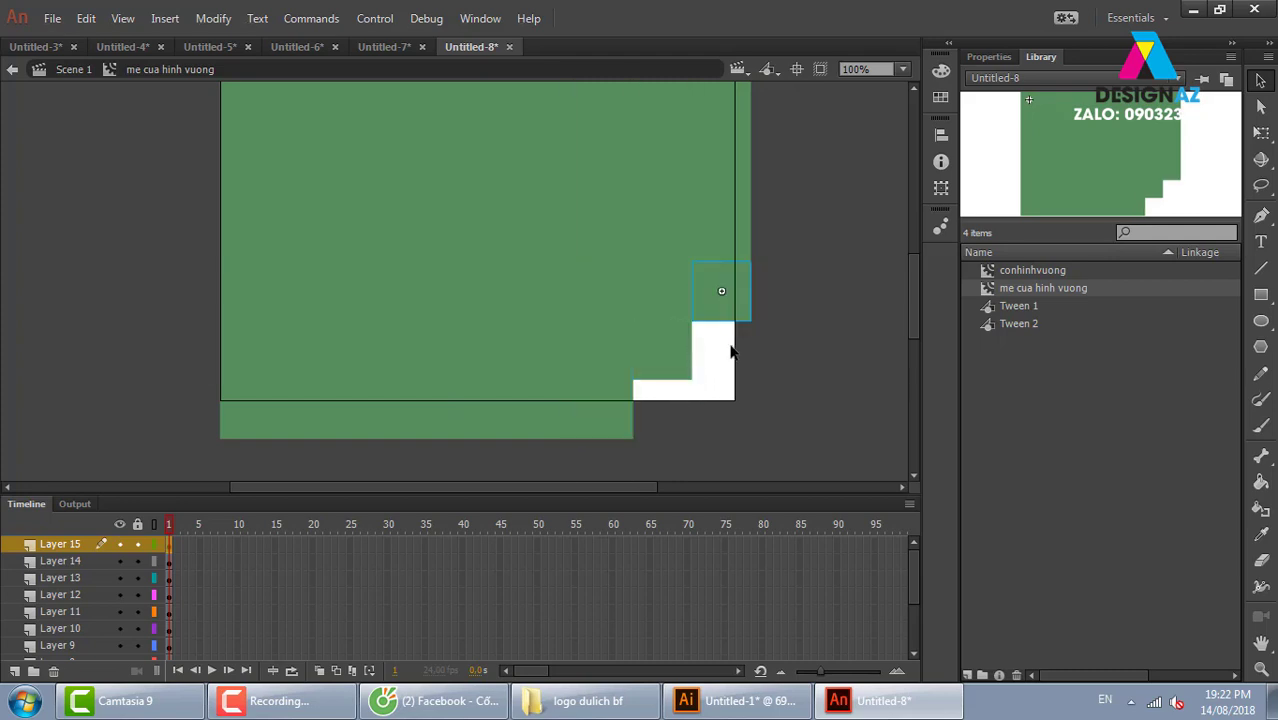
left_click(15, 671)
left_click_drag(515, 313, 732, 408)
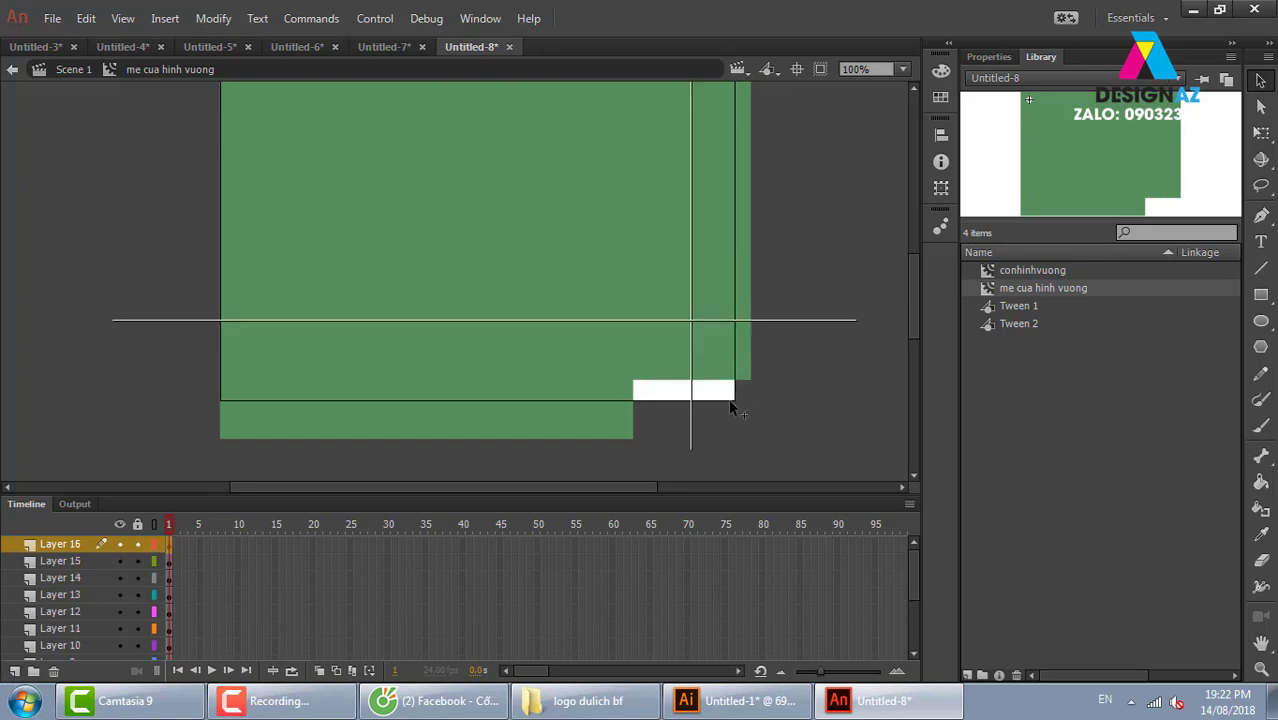
left_click_drag(731, 408, 676, 418)
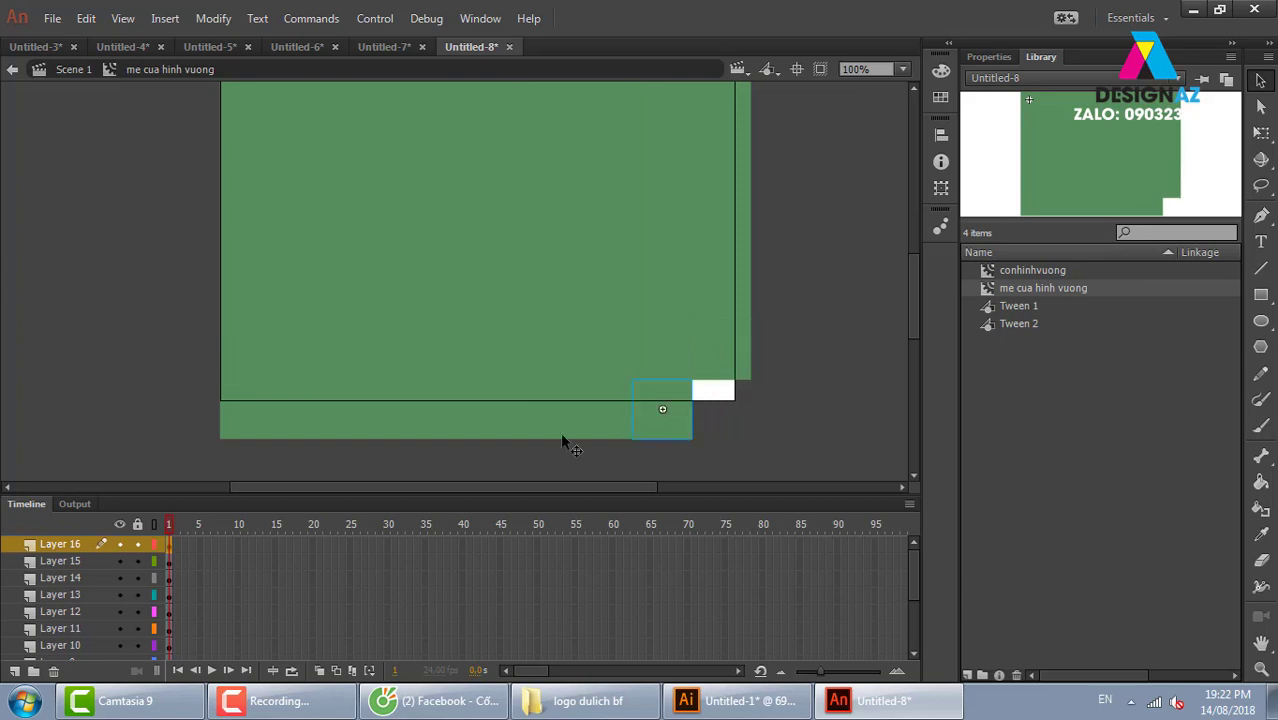
Step: On a final new layer, drop the pasted square into the last remaining gap
left_click(15, 671)
key("ctrl+v")
left_click_drag(648, 387, 720, 421)
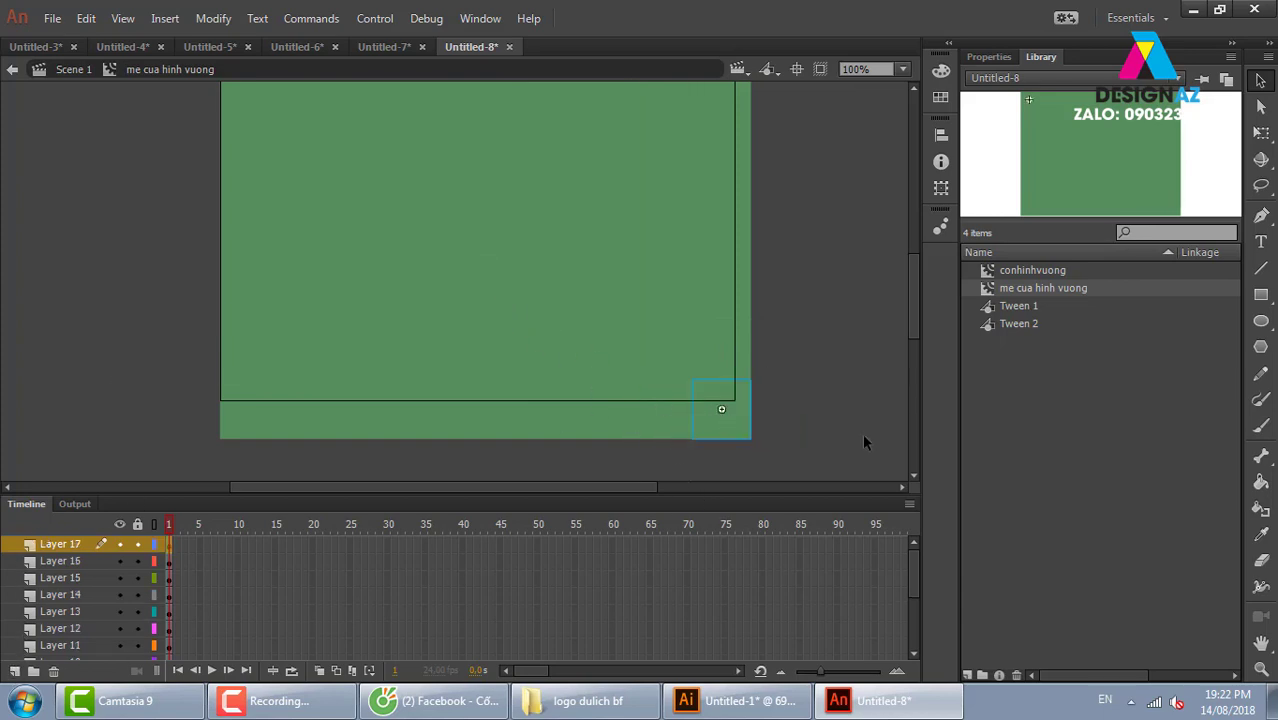
key("ctrl+minus")
Step: Test the movie, then edit the conhinhvuong square on its first frame
key("ctrl+Return")
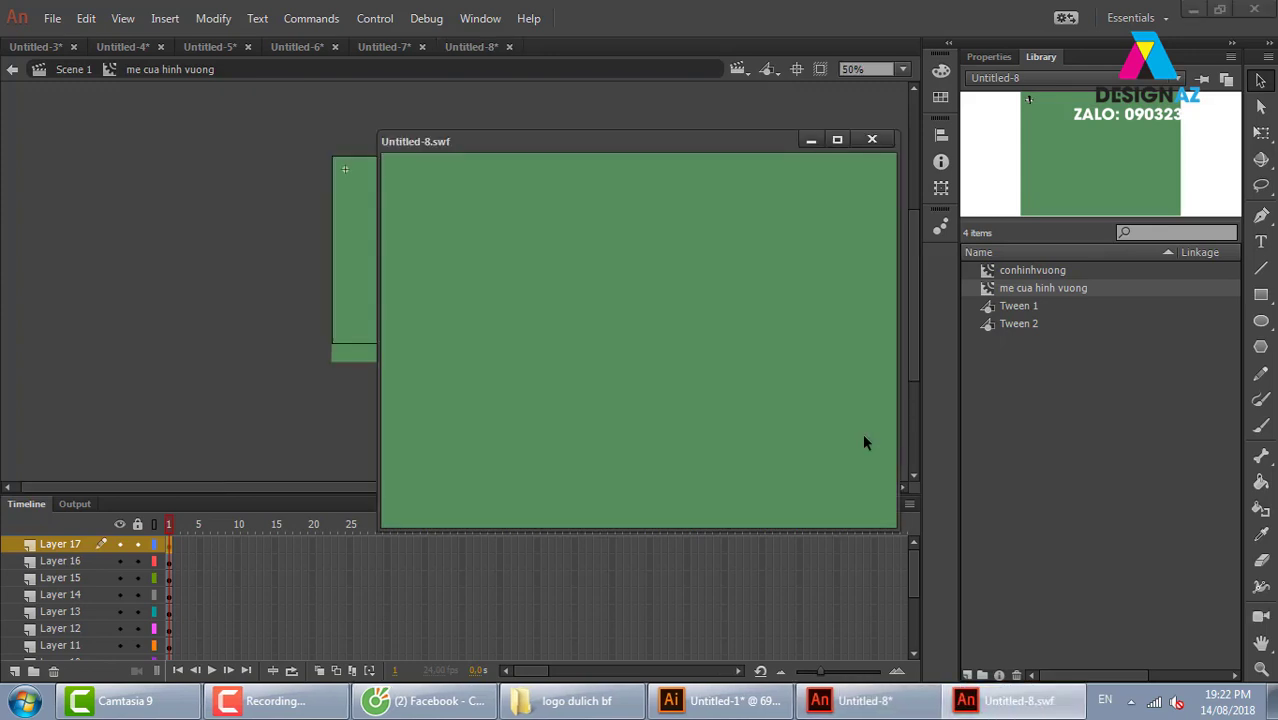
left_click(872, 140)
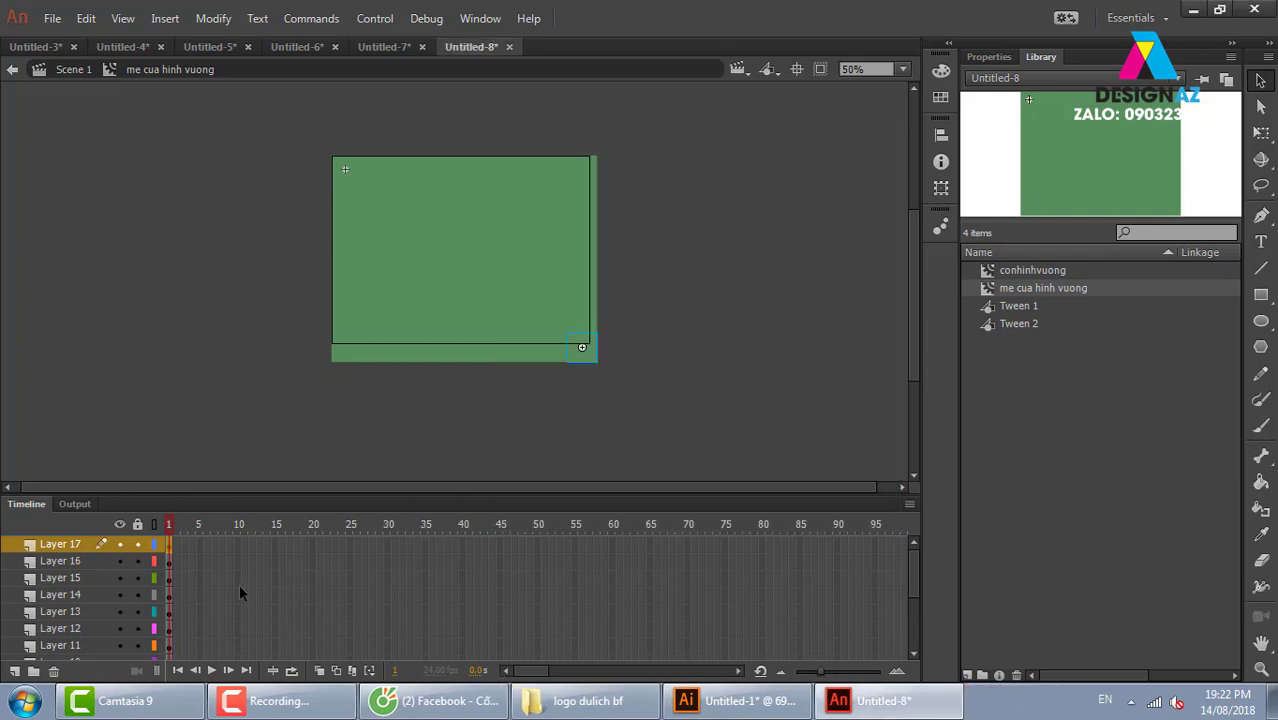
double_click(587, 355)
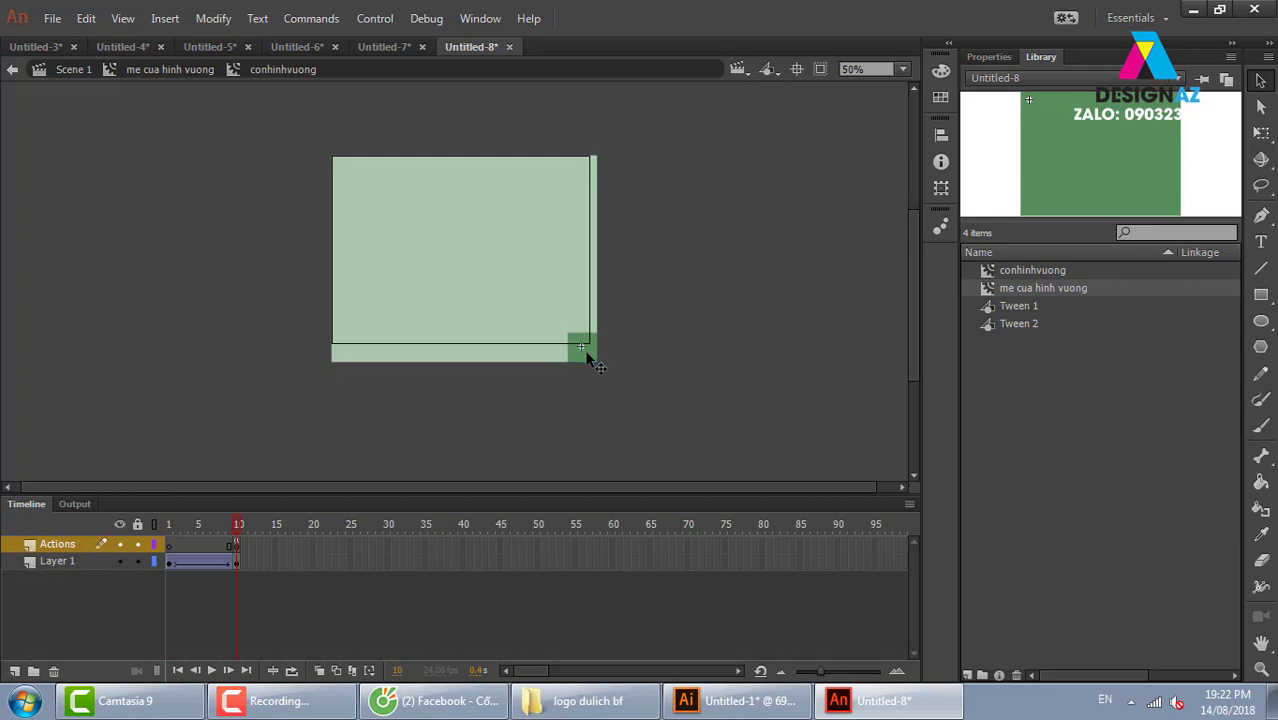
left_click(173, 562)
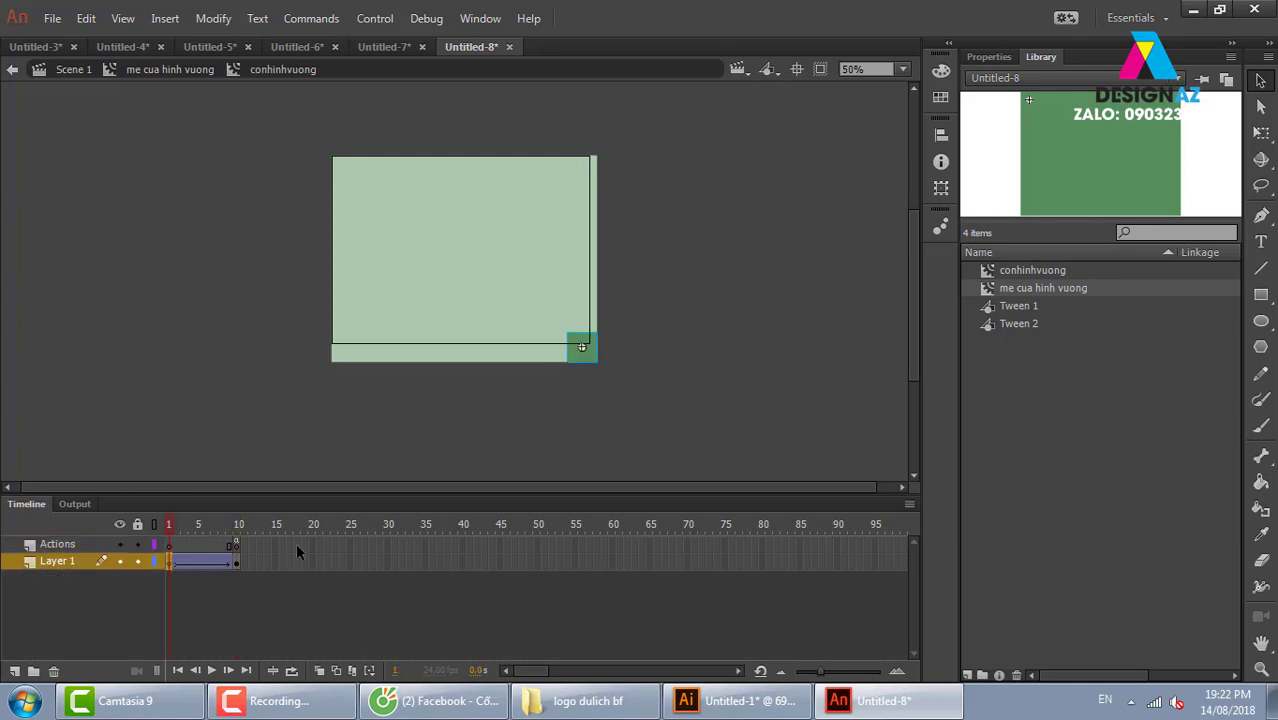
Step: Scale the square to 1% with linked width and height, and test the movie
key("ctrl+t")
left_click(762, 142)
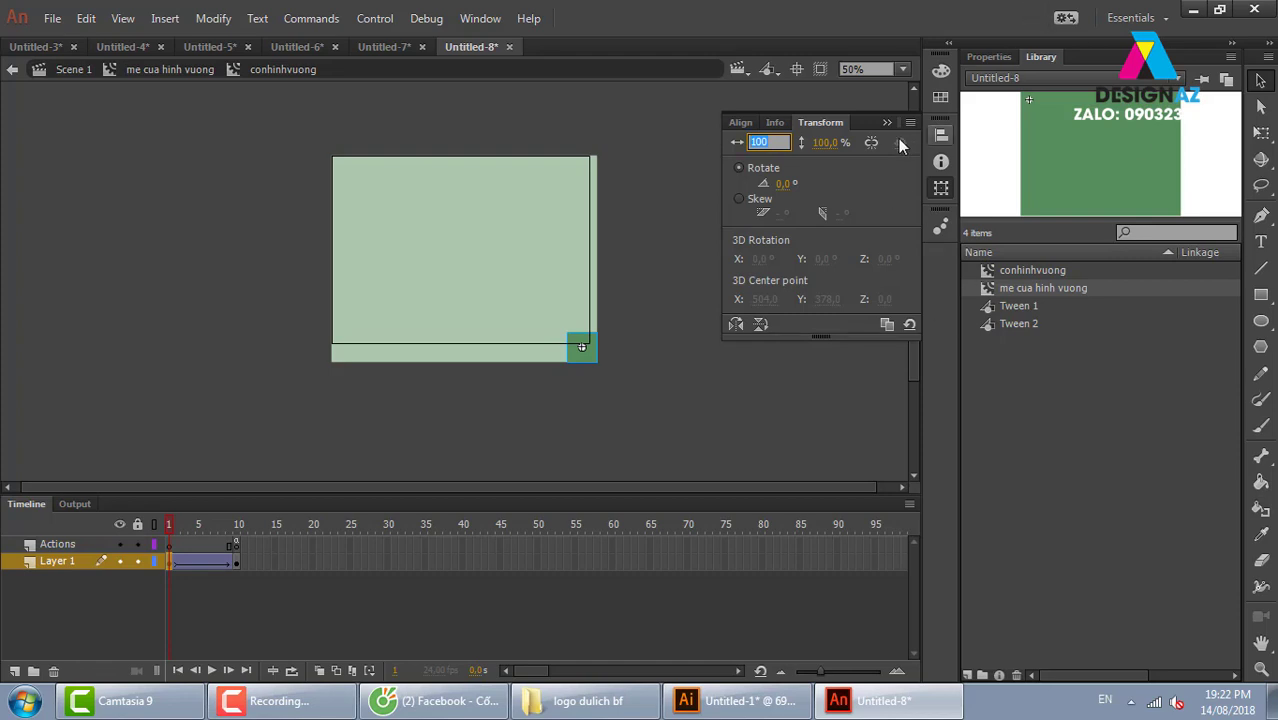
left_click(868, 145)
left_click(762, 142)
type("1")
key("Return")
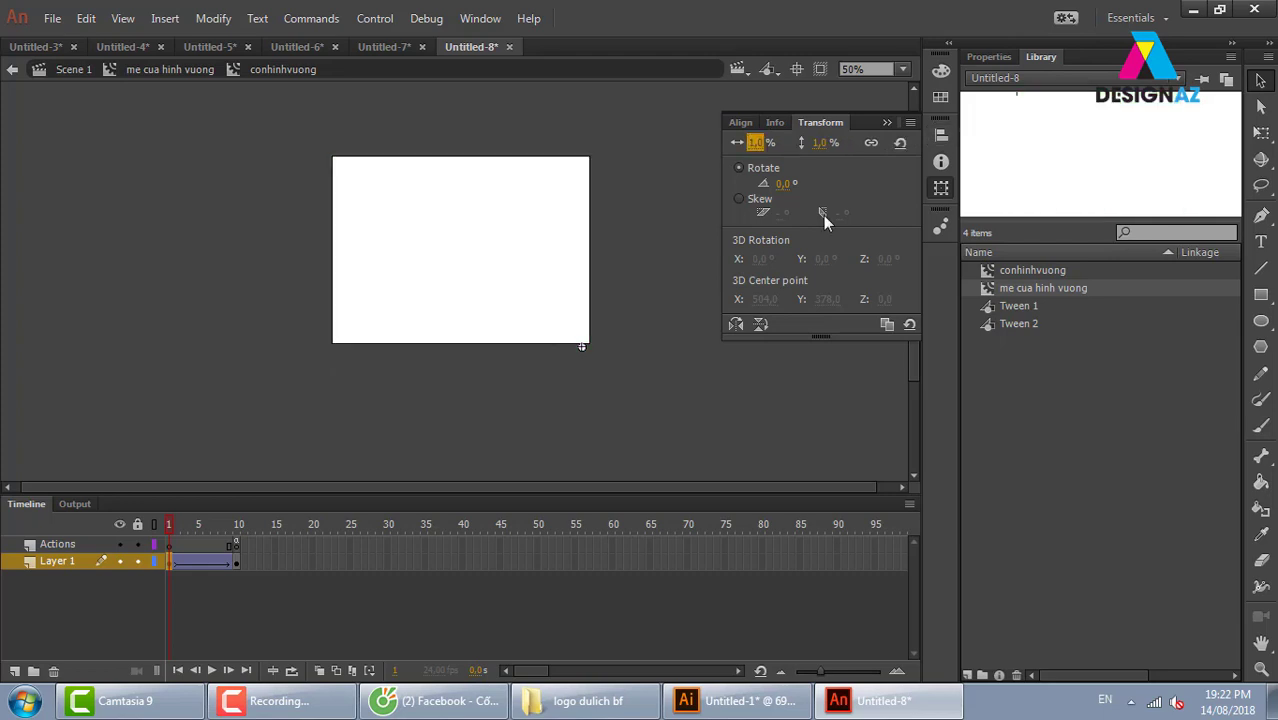
key("ctrl+Return")
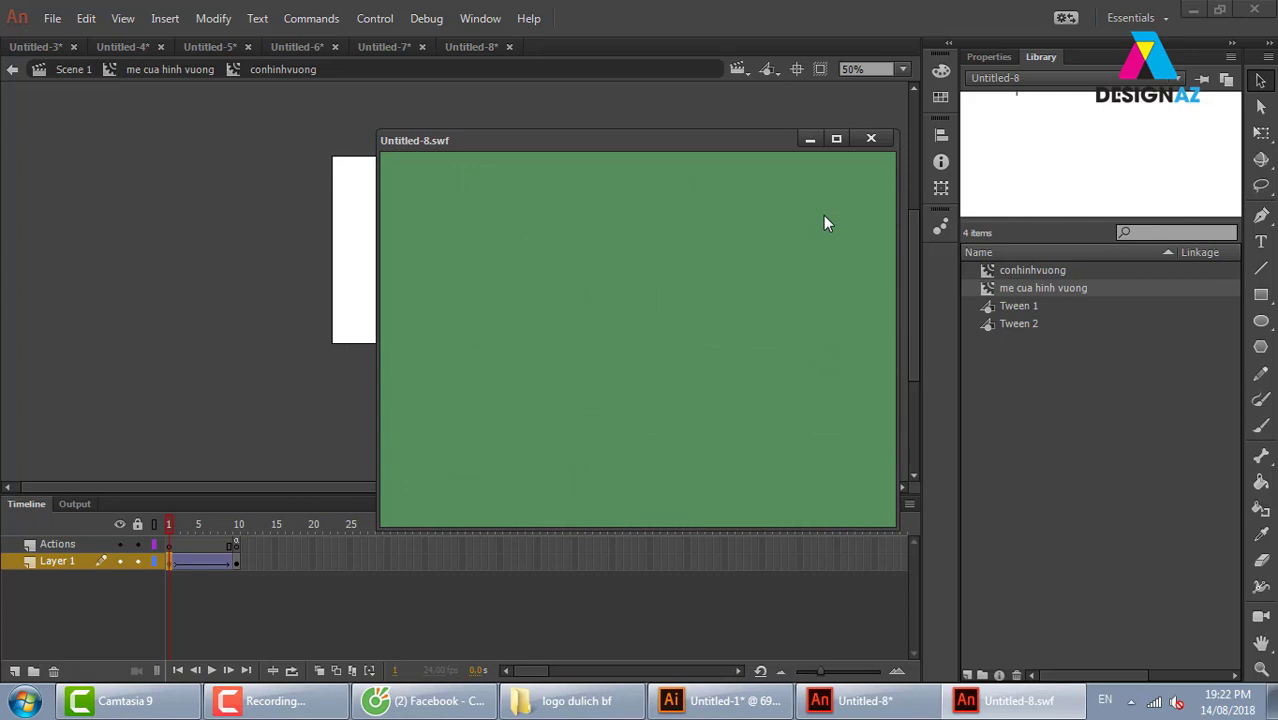
left_click(872, 139)
Step: Back in the grid symbol, delay Layer 2's squares one frame and Layer 9's to about frame 7
left_click(150, 70)
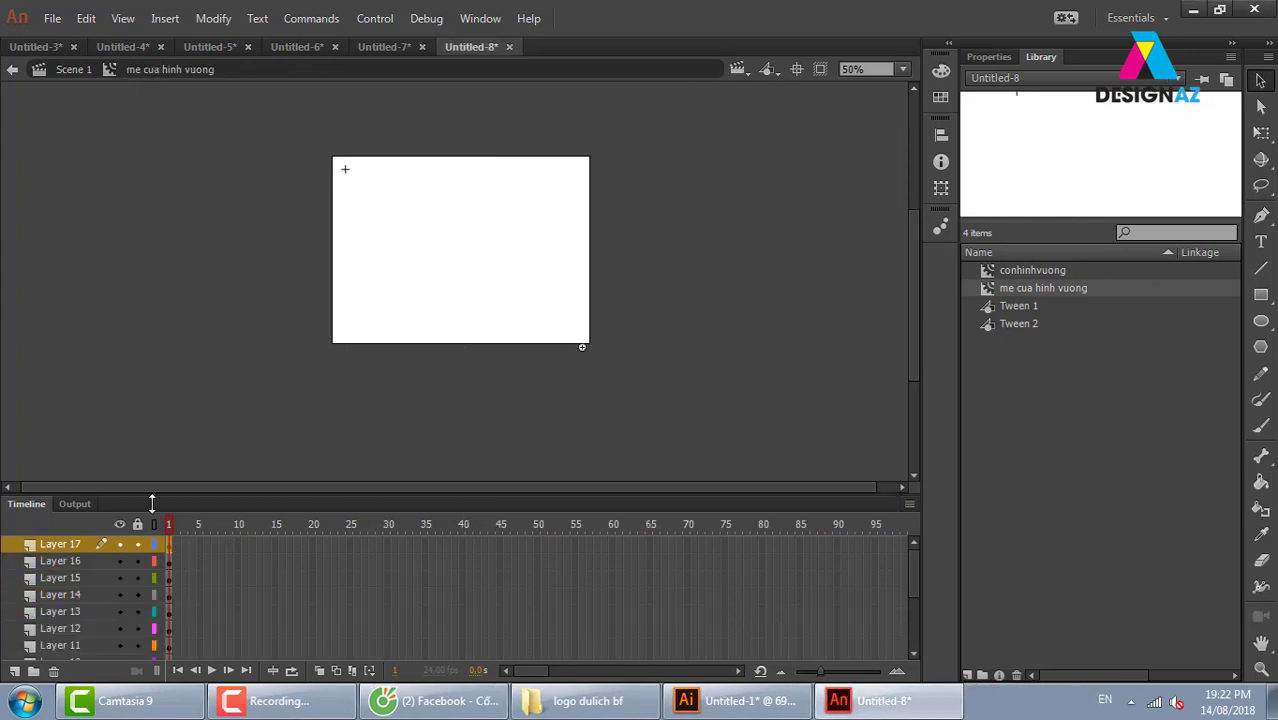
left_click_drag(918, 578, 917, 643)
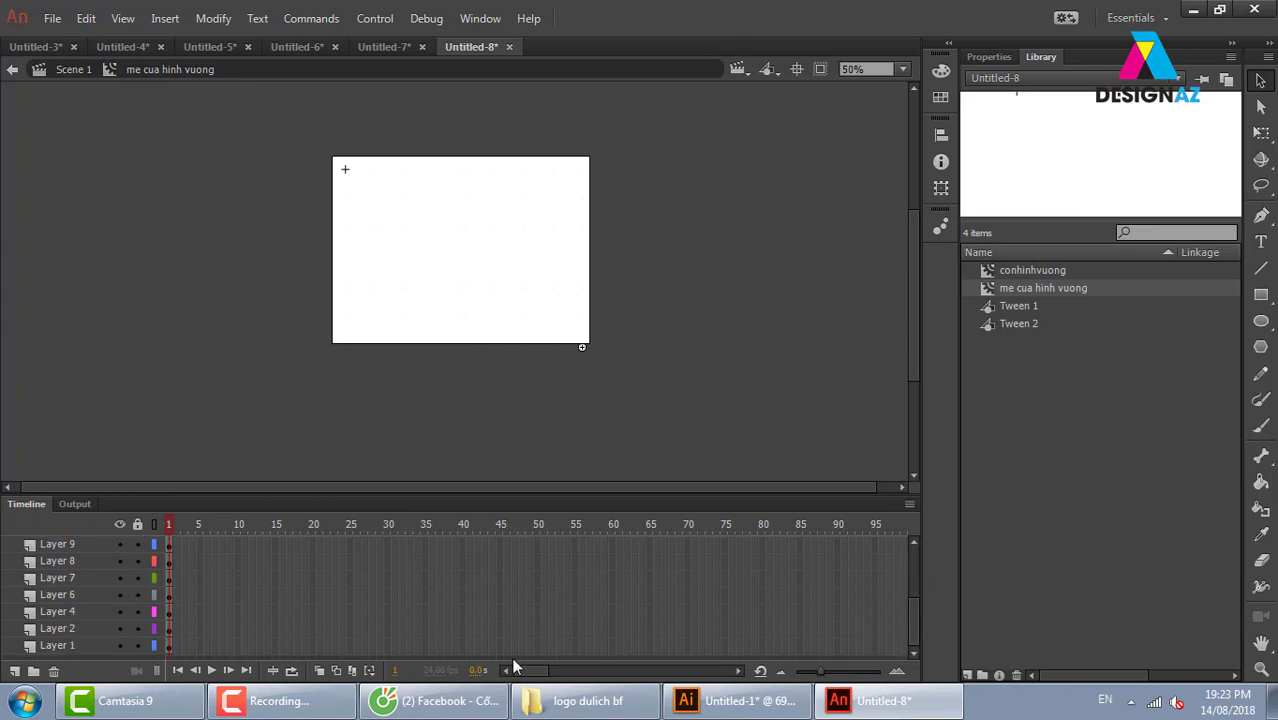
left_click(171, 647)
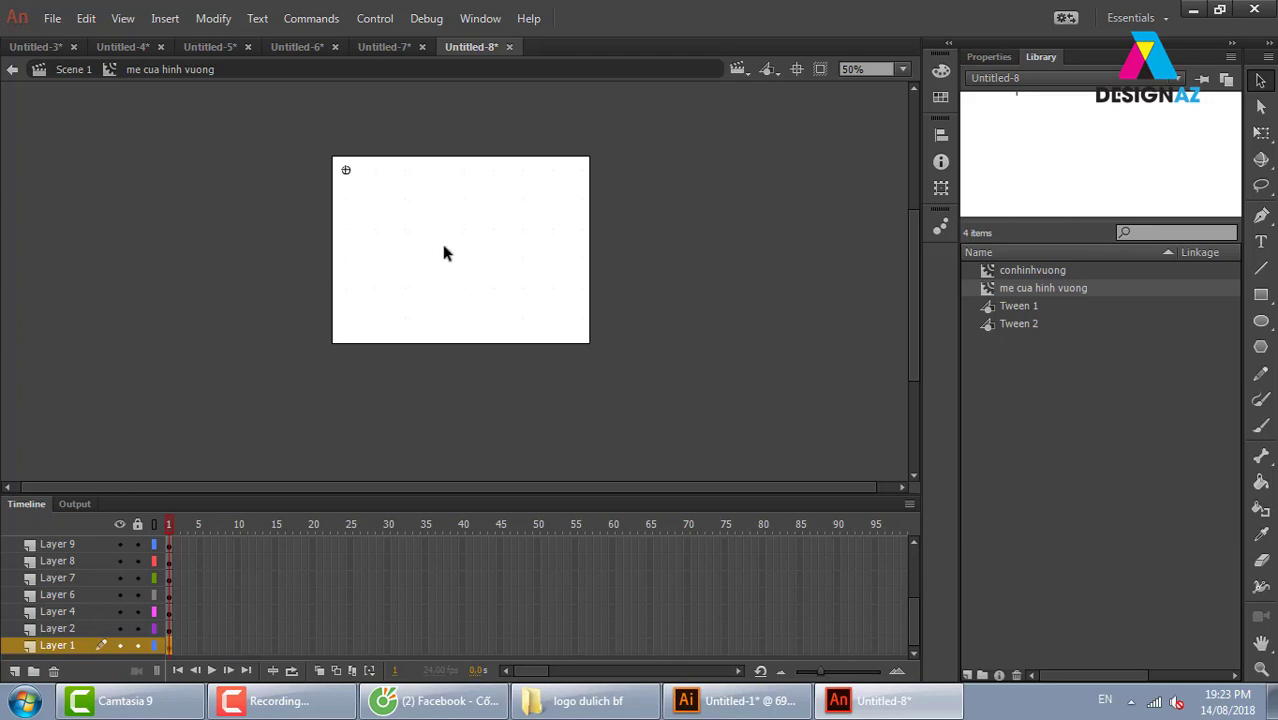
left_click(170, 628)
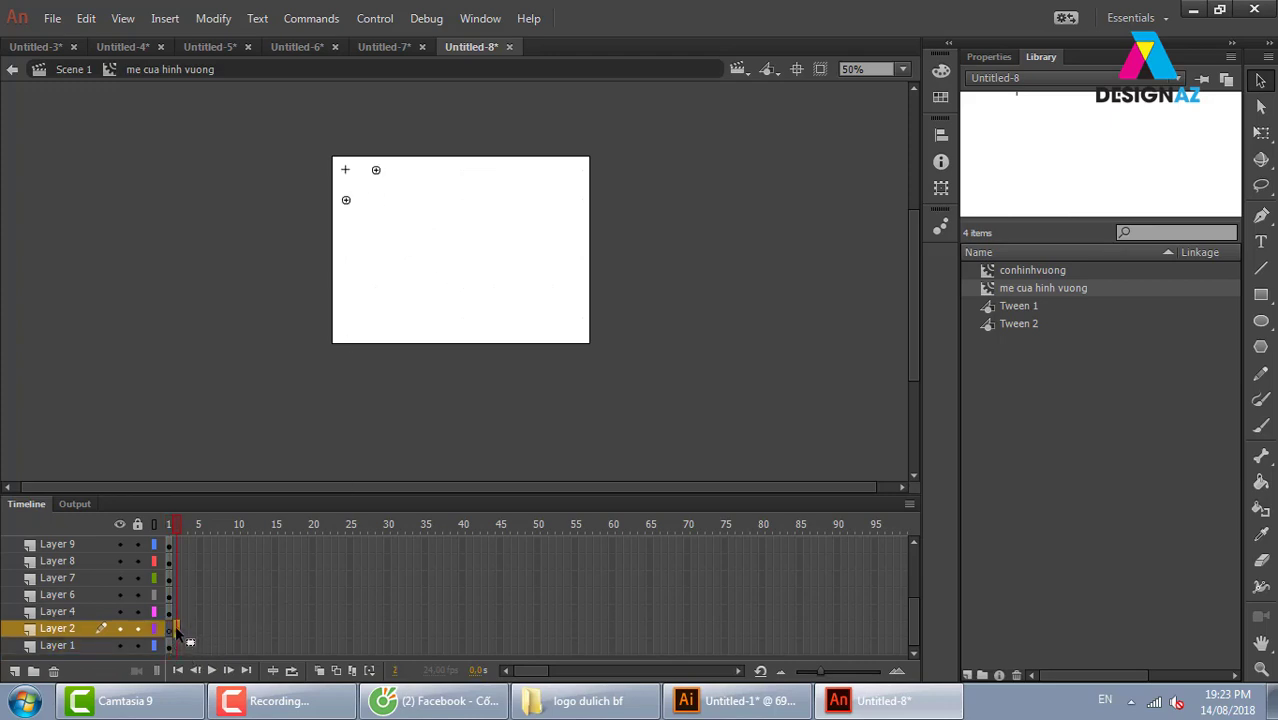
mouse_move(175, 632)
left_mouse_down()
mouse_move(185, 566)
mouse_move(203, 566)
left_mouse_up()
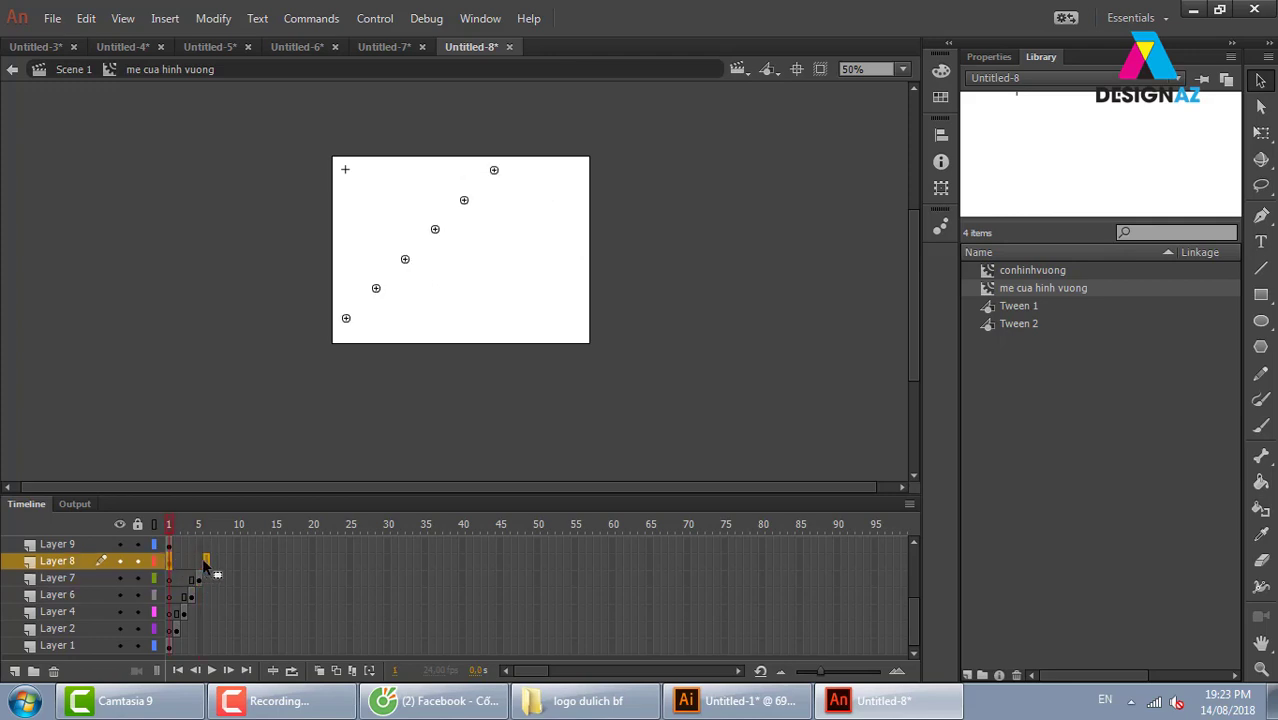
left_click(170, 544)
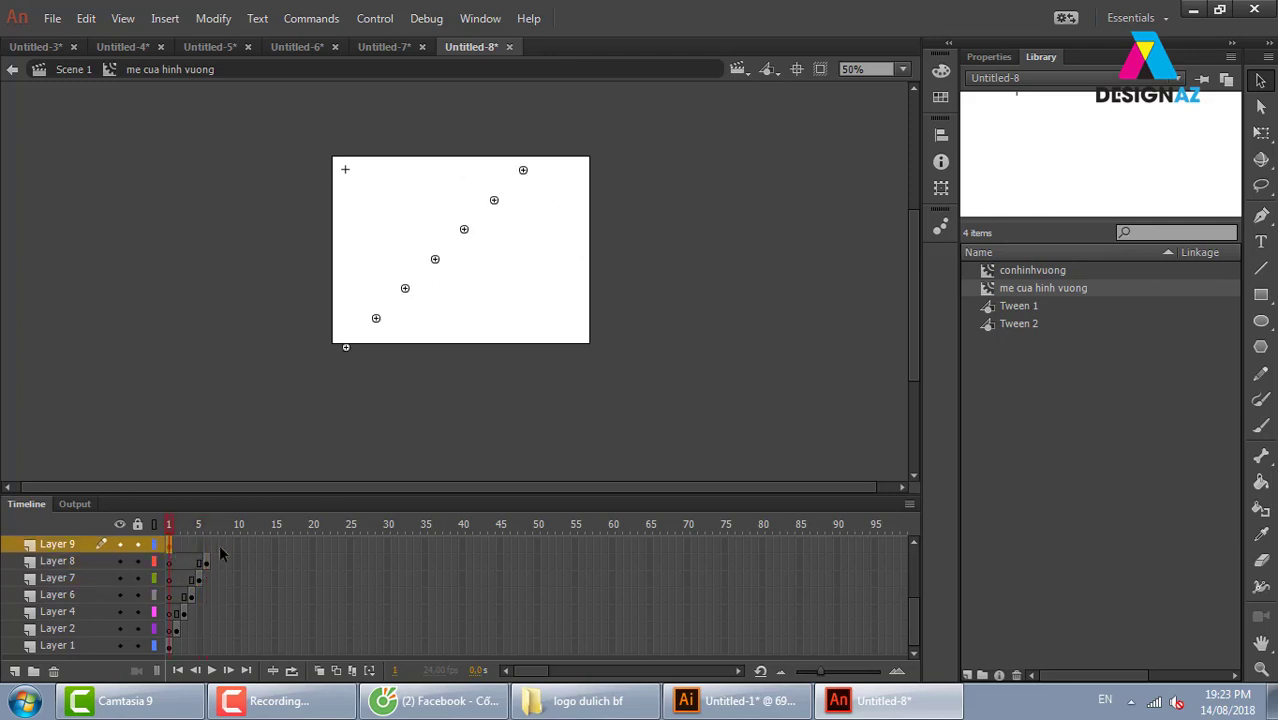
left_click_drag(170, 547, 212, 545)
Step: Stagger the first keyframes of Layers 10–14, from about frame 8 to past frame 11
scroll(913, 614, "up", 2)
scroll(400, 612, "up", 1)
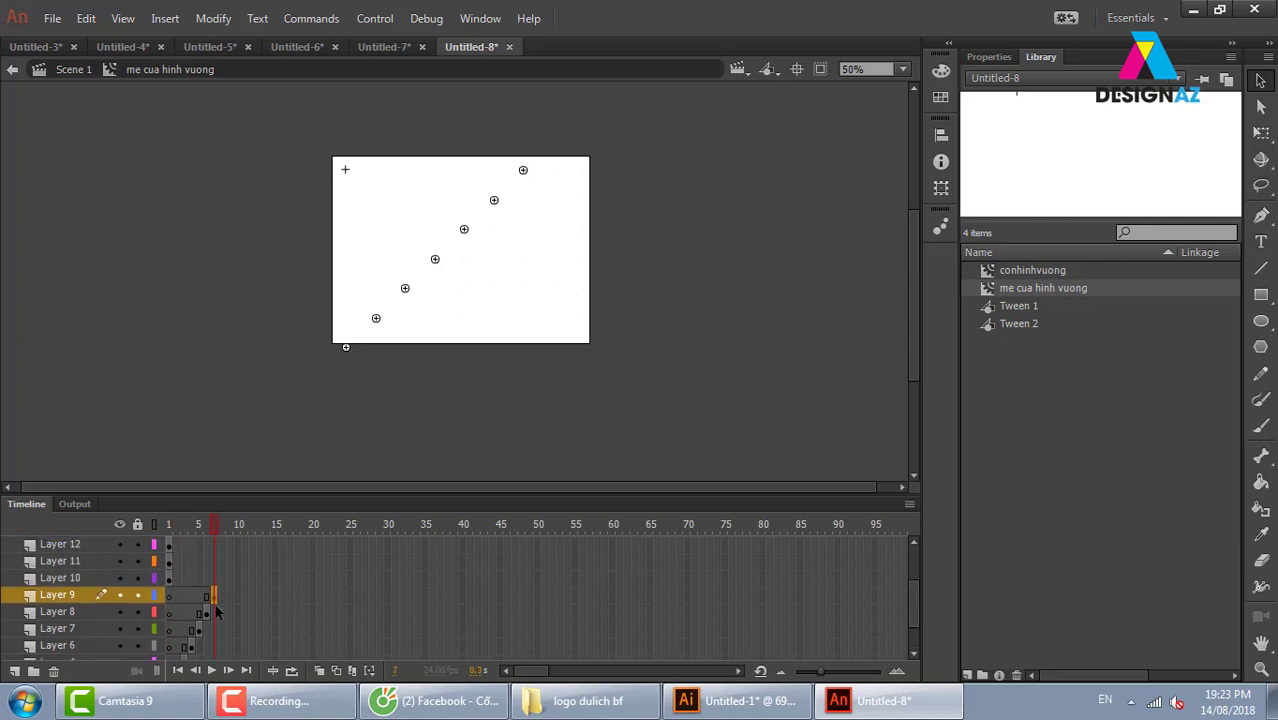
left_click(171, 578)
left_click_drag(217, 577, 236, 548)
left_click(171, 561)
left_click(170, 545)
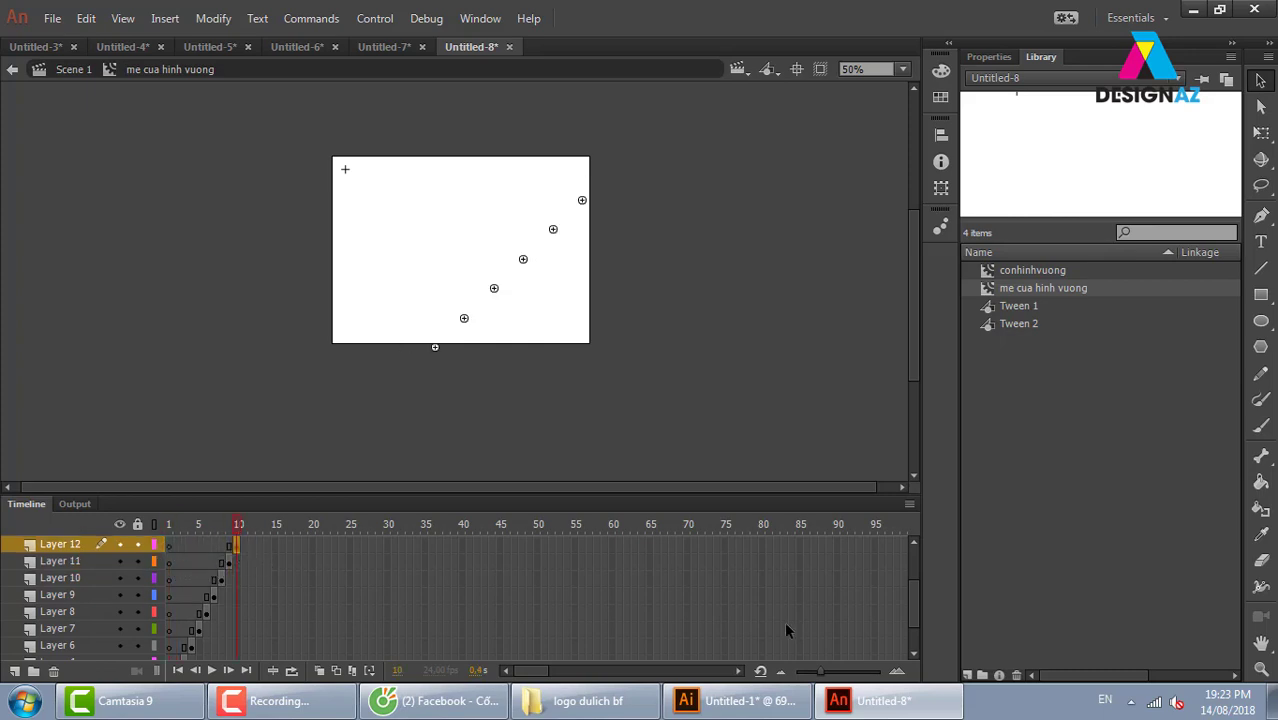
left_click_drag(918, 600, 918, 591)
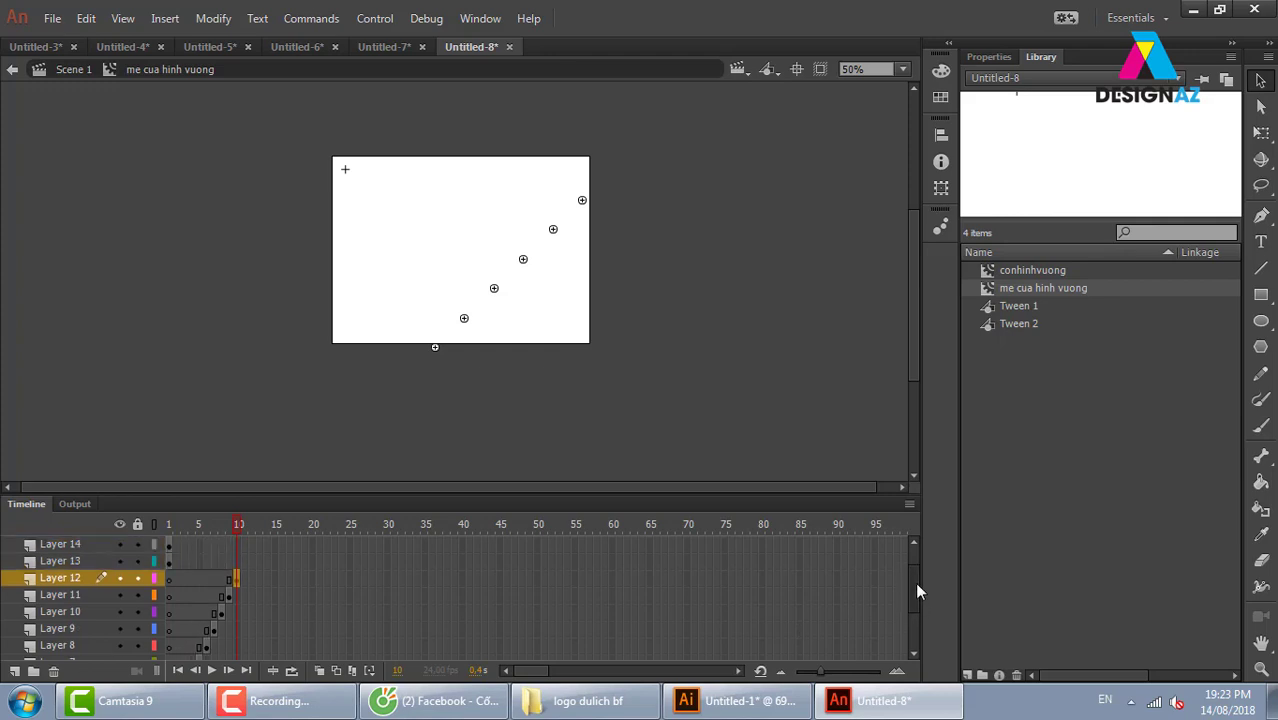
left_click(170, 561)
left_click_drag(170, 561, 243, 562)
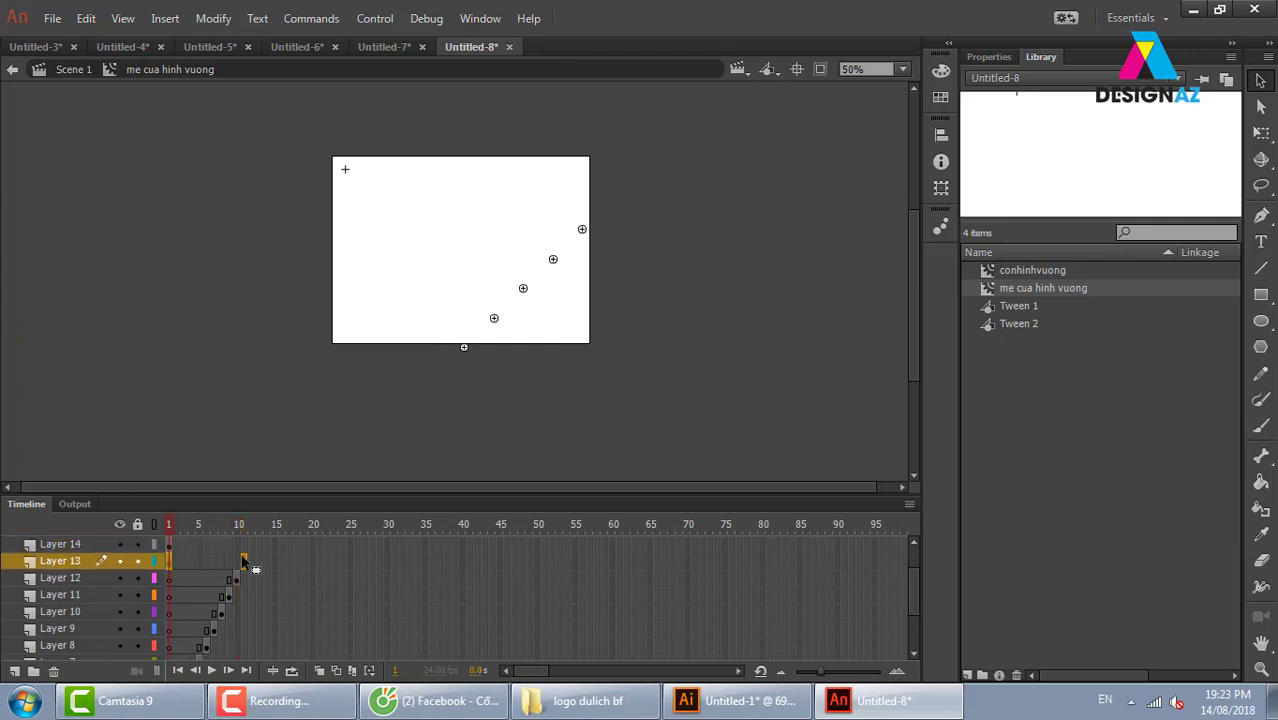
left_click(170, 544)
left_click_drag(170, 544, 249, 545)
Step: Delay Layers 15, 16 and 17 to start at about frames 13, 14 and 15
left_click_drag(912, 597, 915, 580)
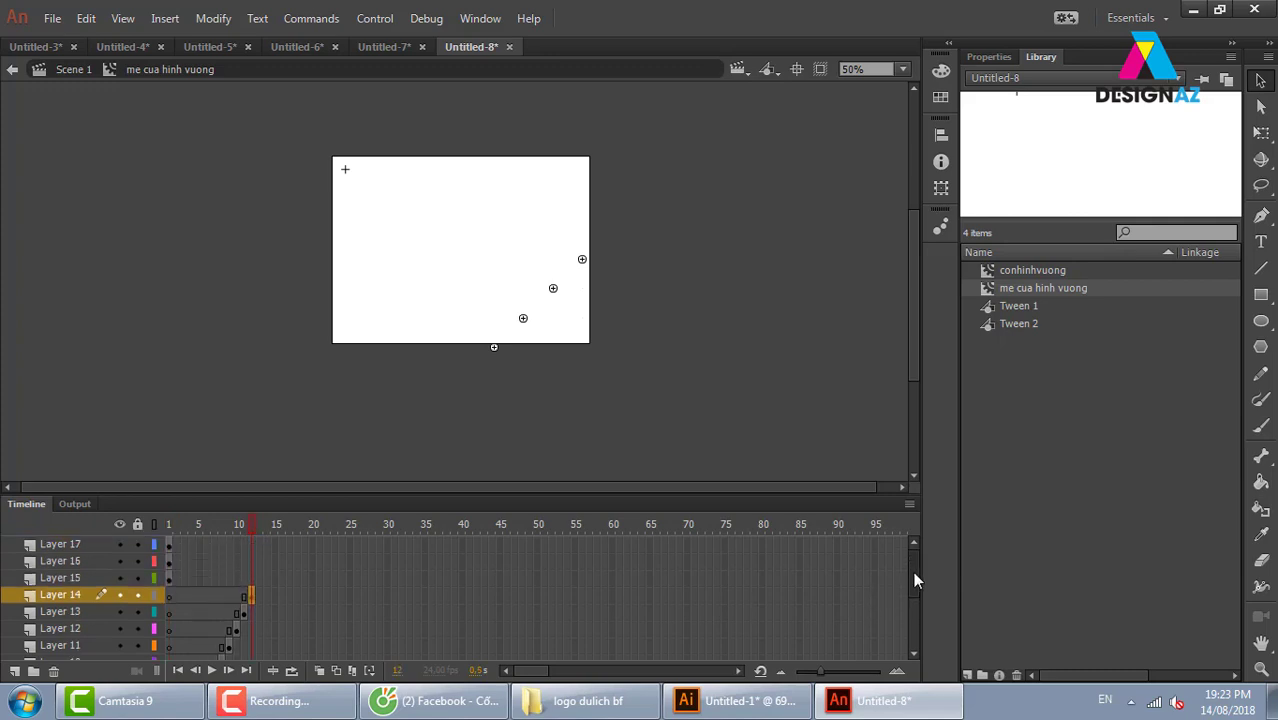
left_click(170, 578)
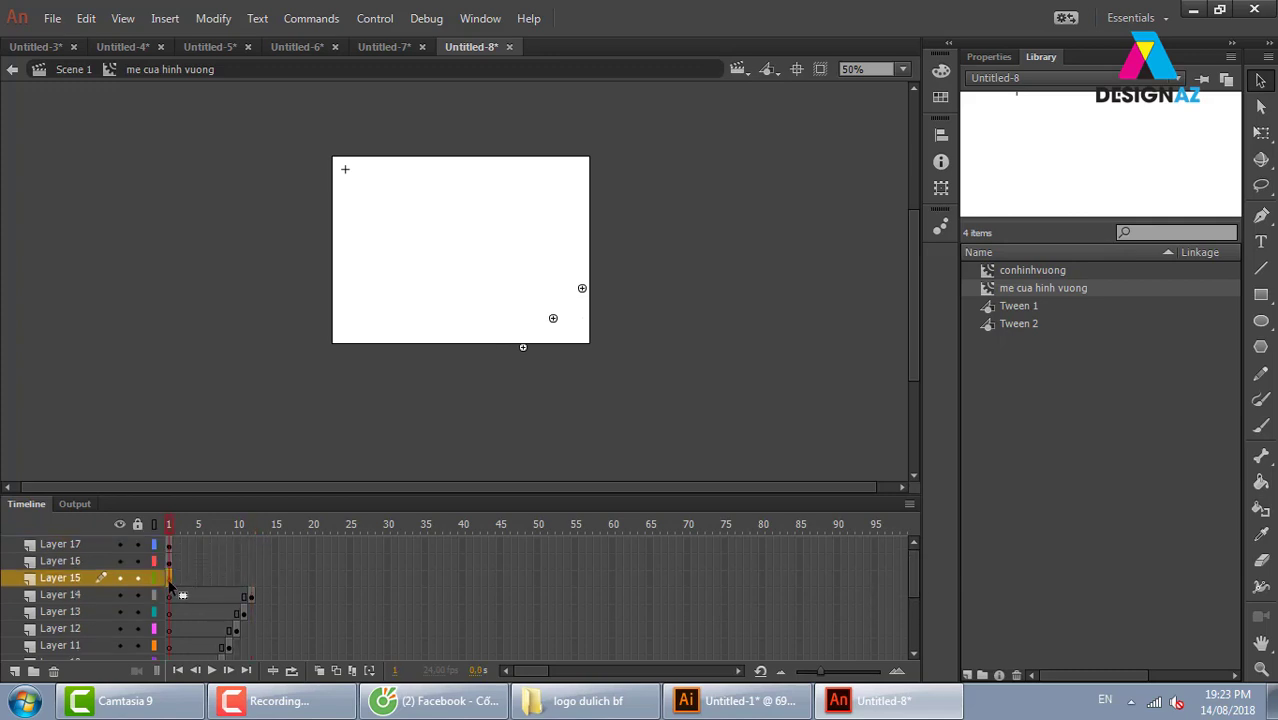
left_click_drag(170, 578, 257, 578)
left_click(168, 560)
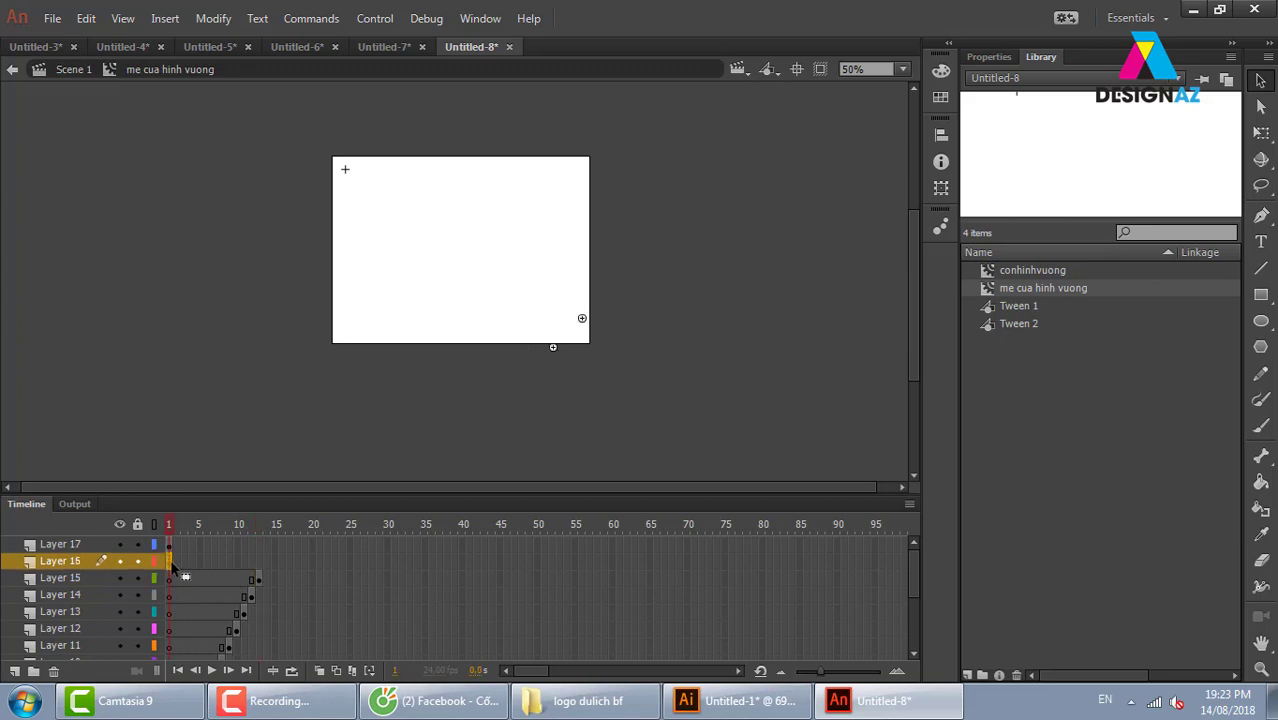
left_click_drag(168, 560, 274, 562)
left_click(171, 544)
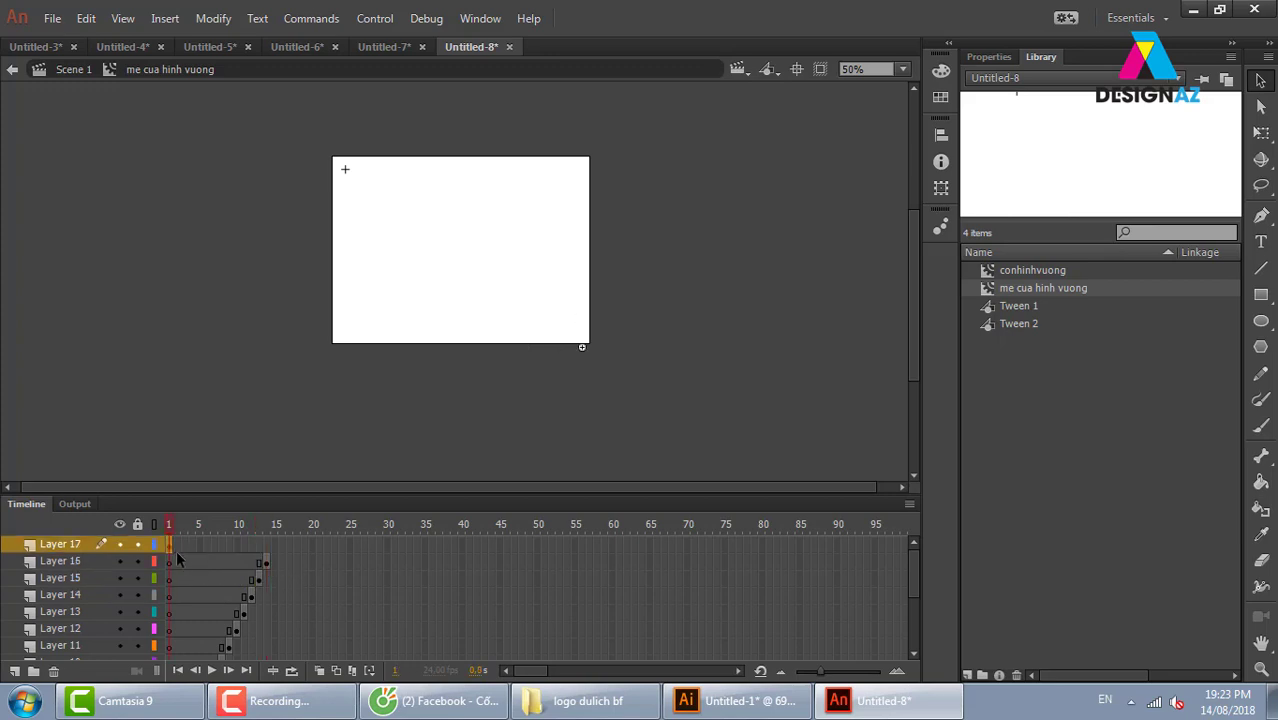
left_click_drag(274, 546, 274, 546)
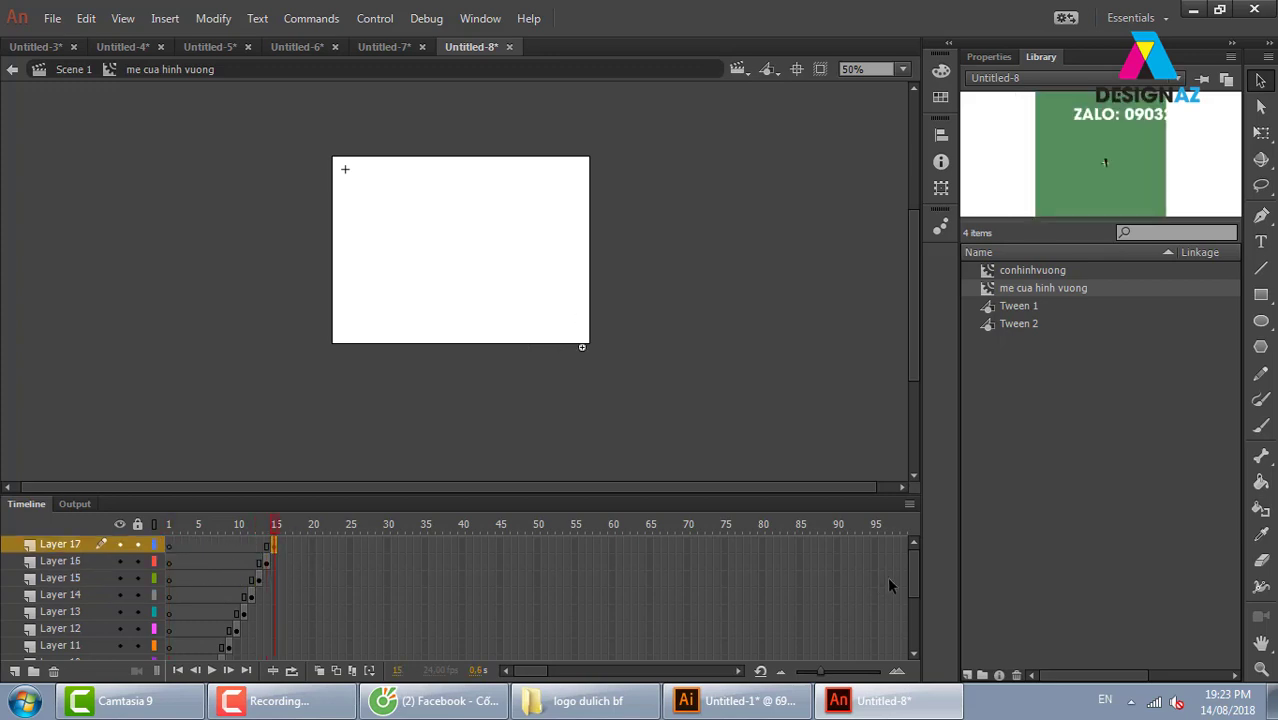
Step: Extend every layer's frames to frame 15 and preview the diagonal wave as a test movie
left_click(274, 562)
left_click_drag(917, 578, 913, 643)
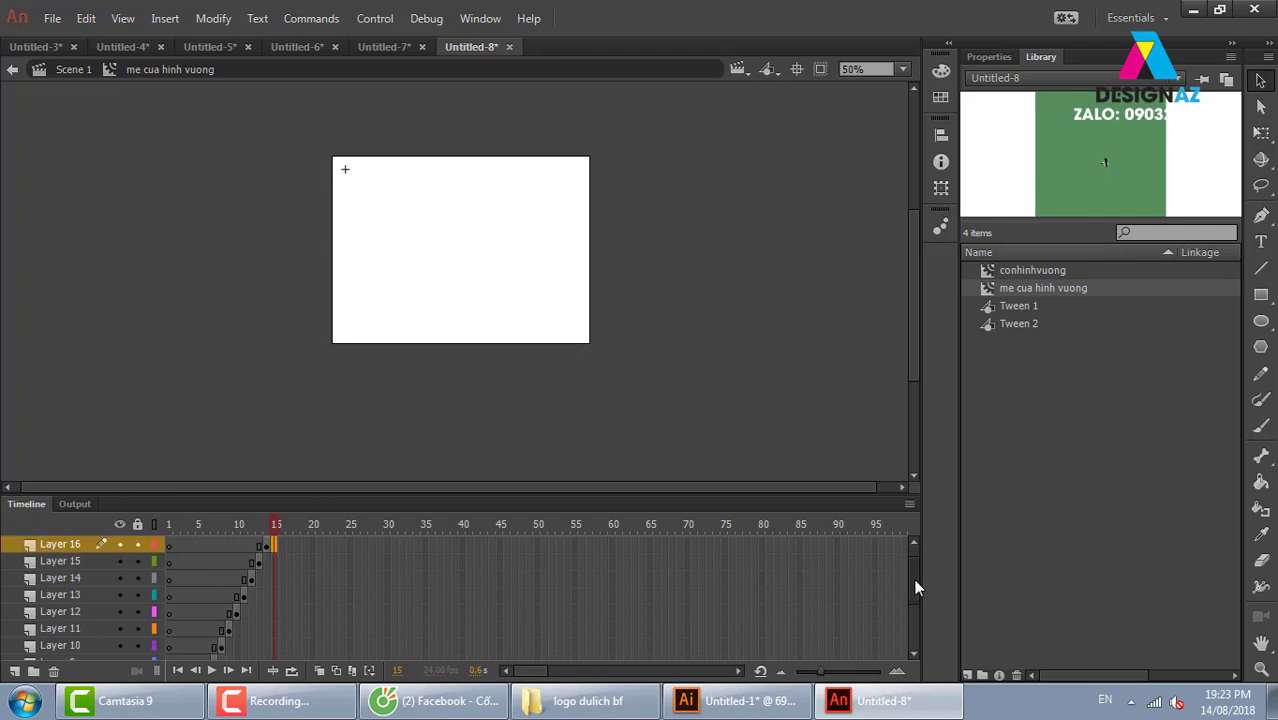
left_click(275, 645, "shift")
key("F5")
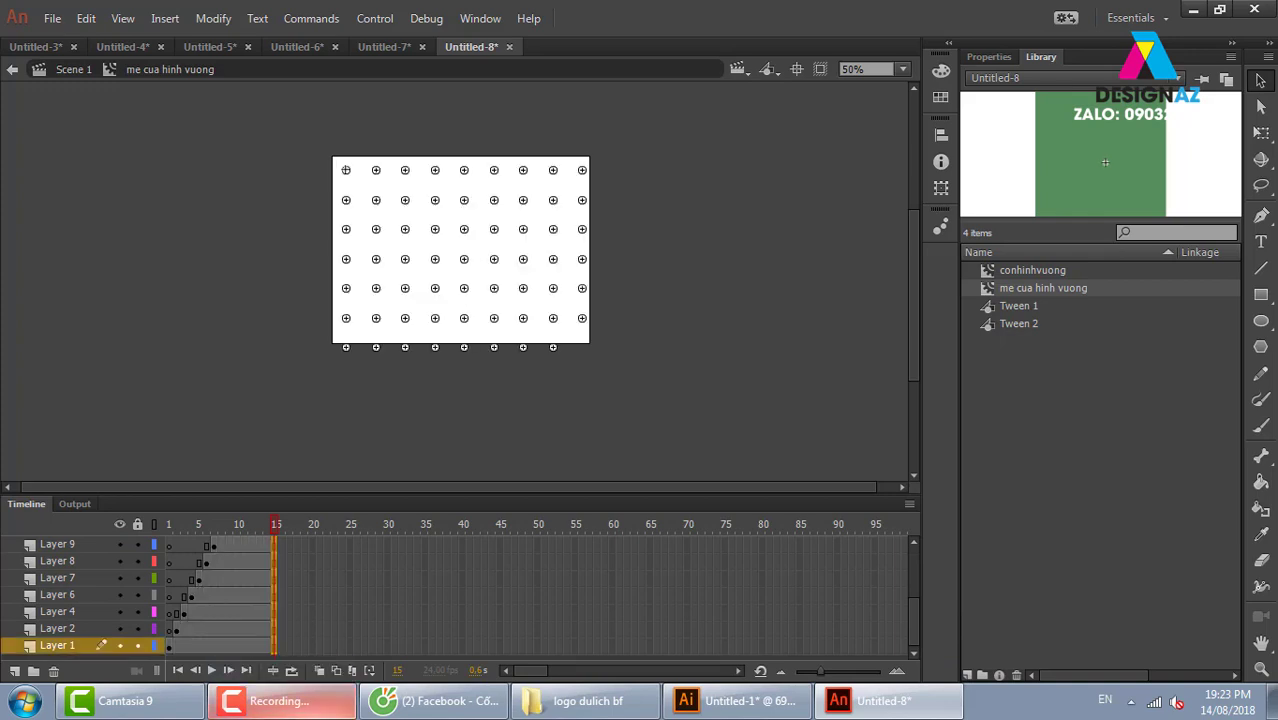
key("ctrl+Return")
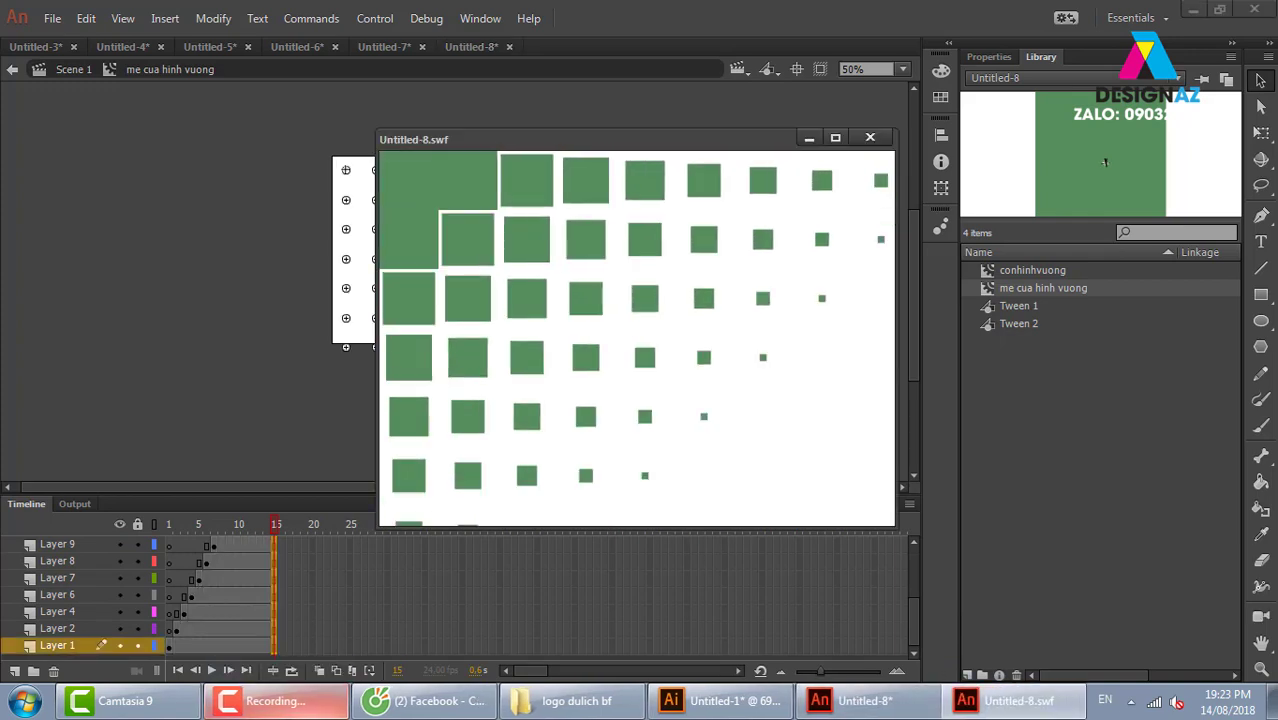
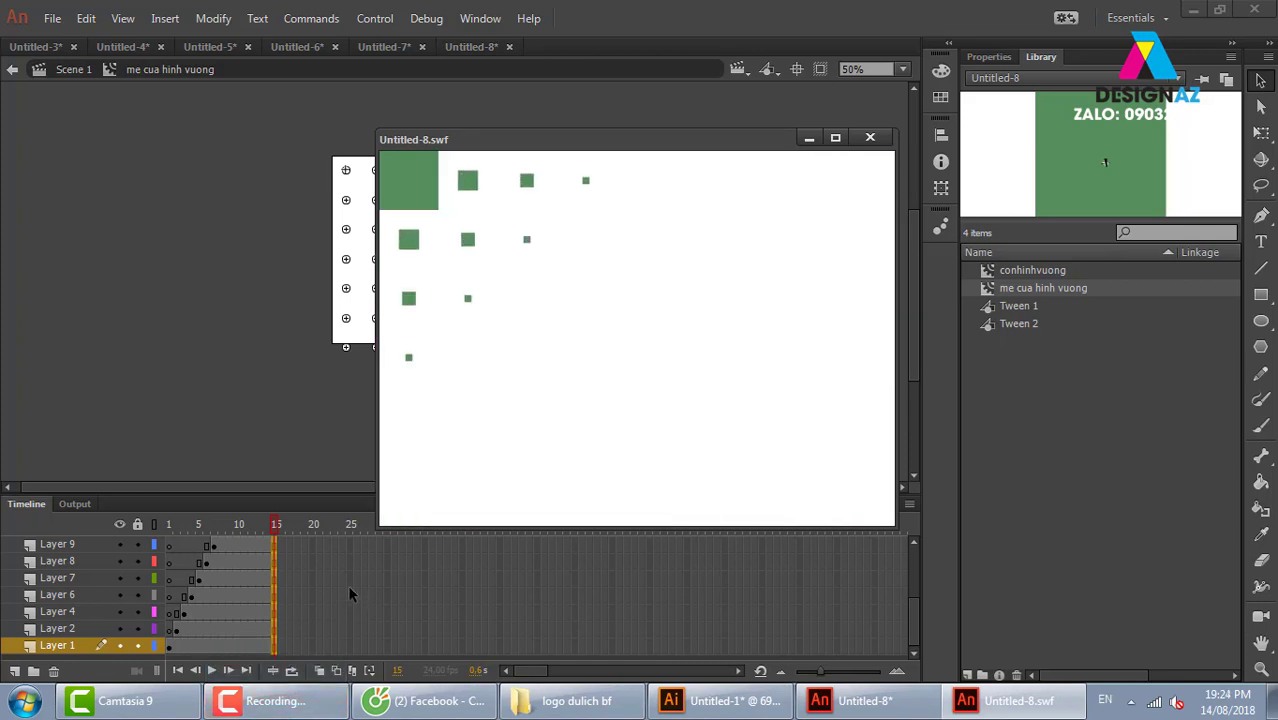
Step: Add a Stop at This Frame stop() action to frame 15 of Layer 17
left_click(870, 137)
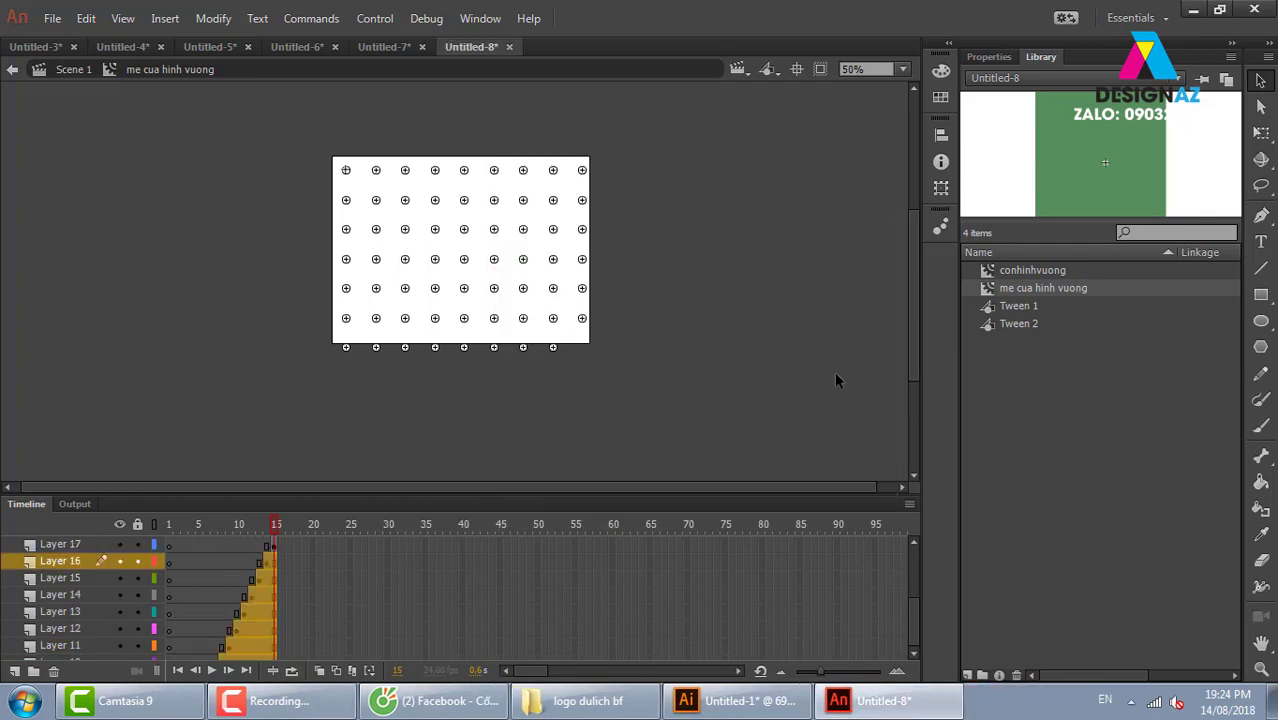
left_click(277, 547)
left_click(480, 18)
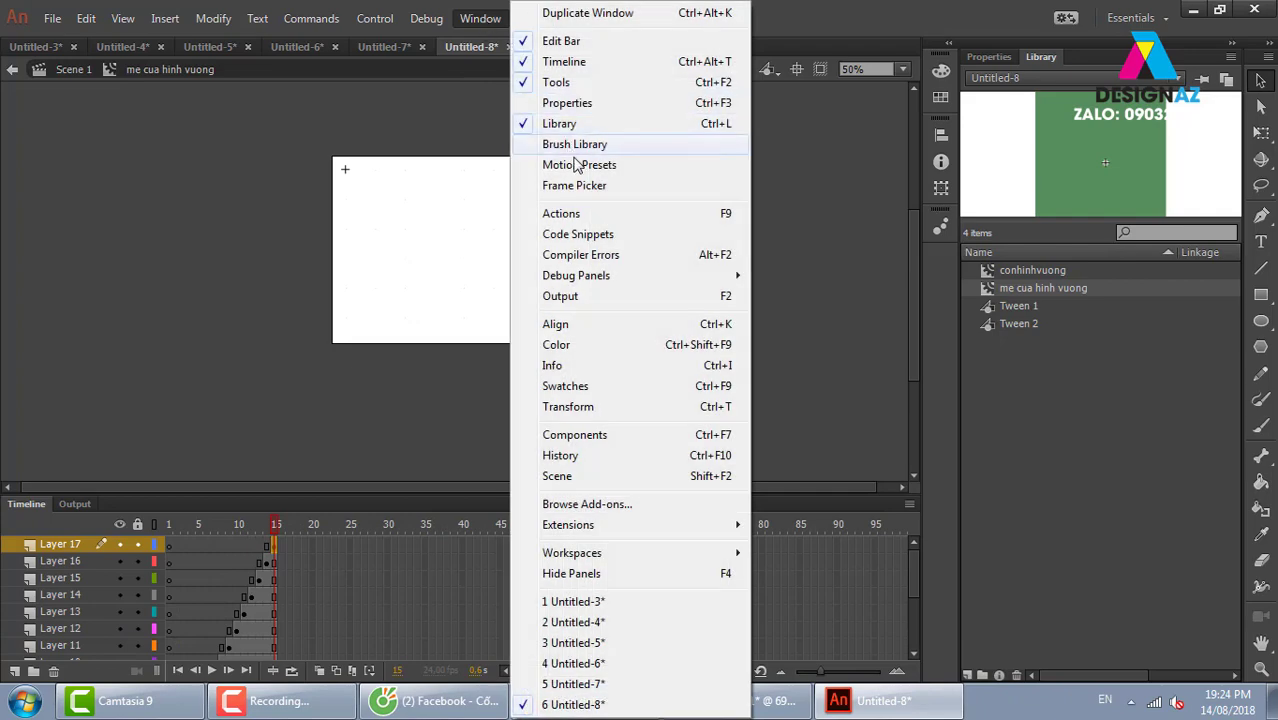
left_click(561, 213)
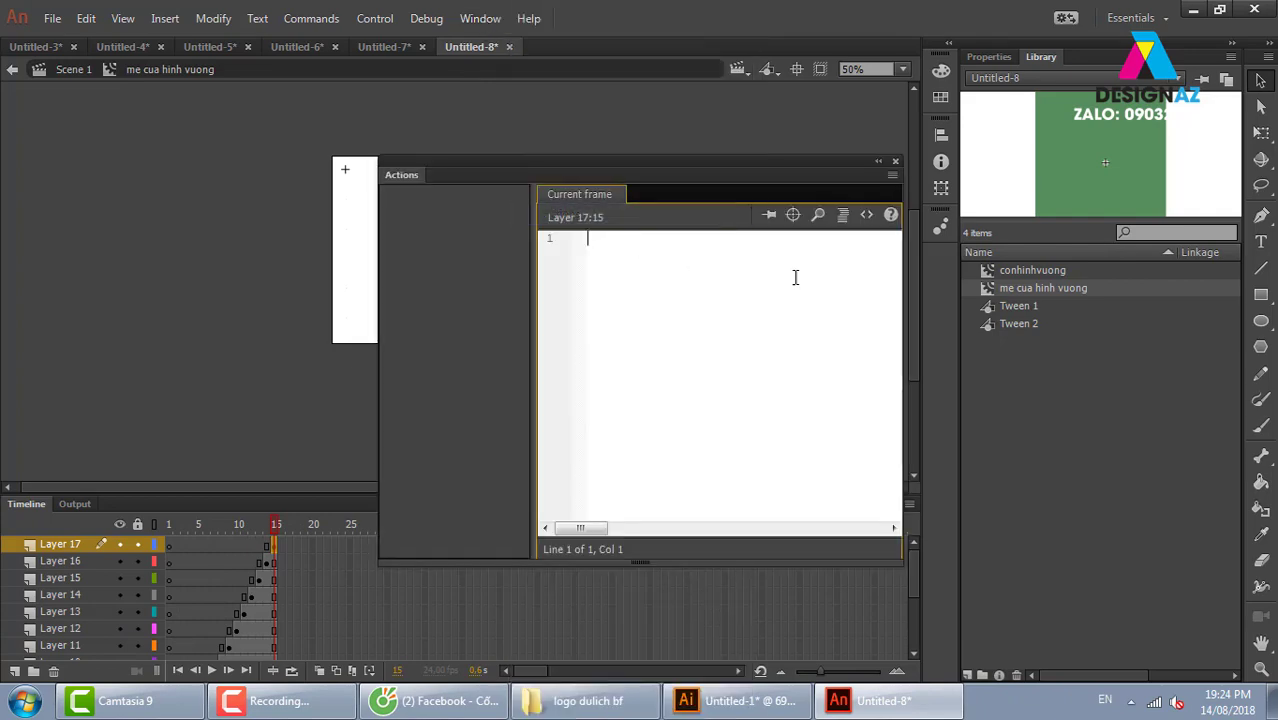
left_click(866, 216)
left_click(541, 167)
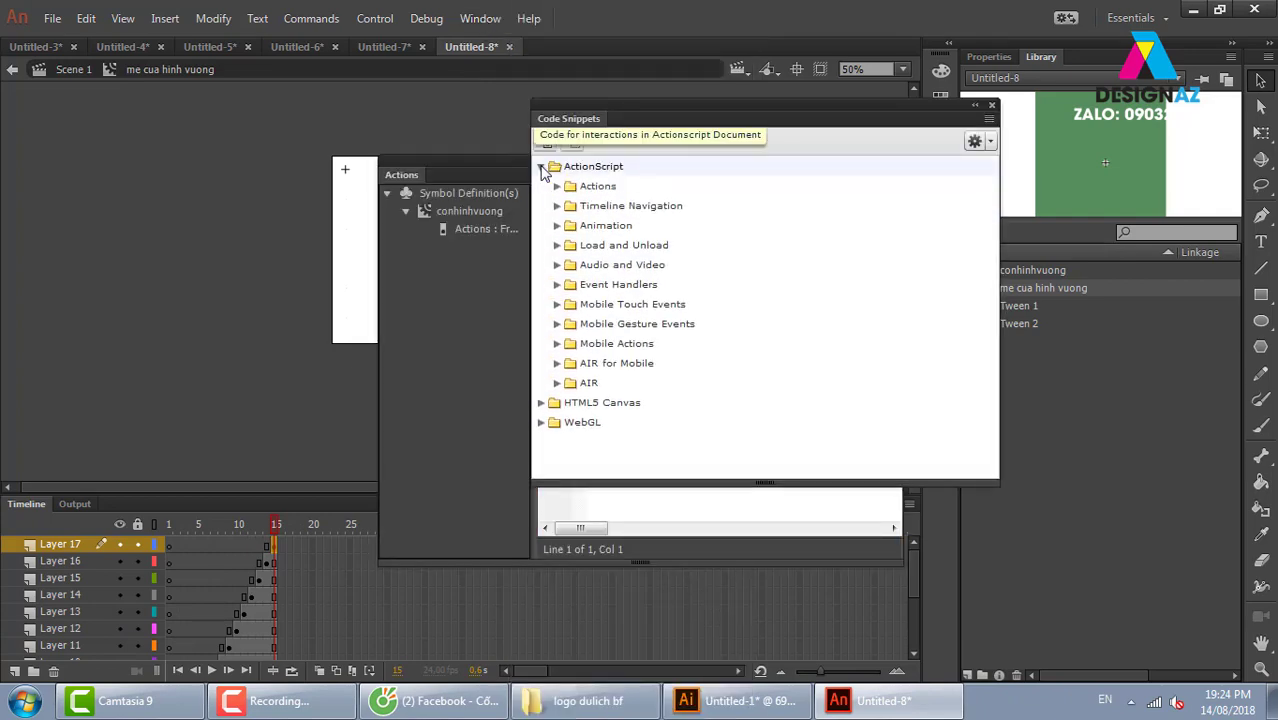
double_click(592, 207)
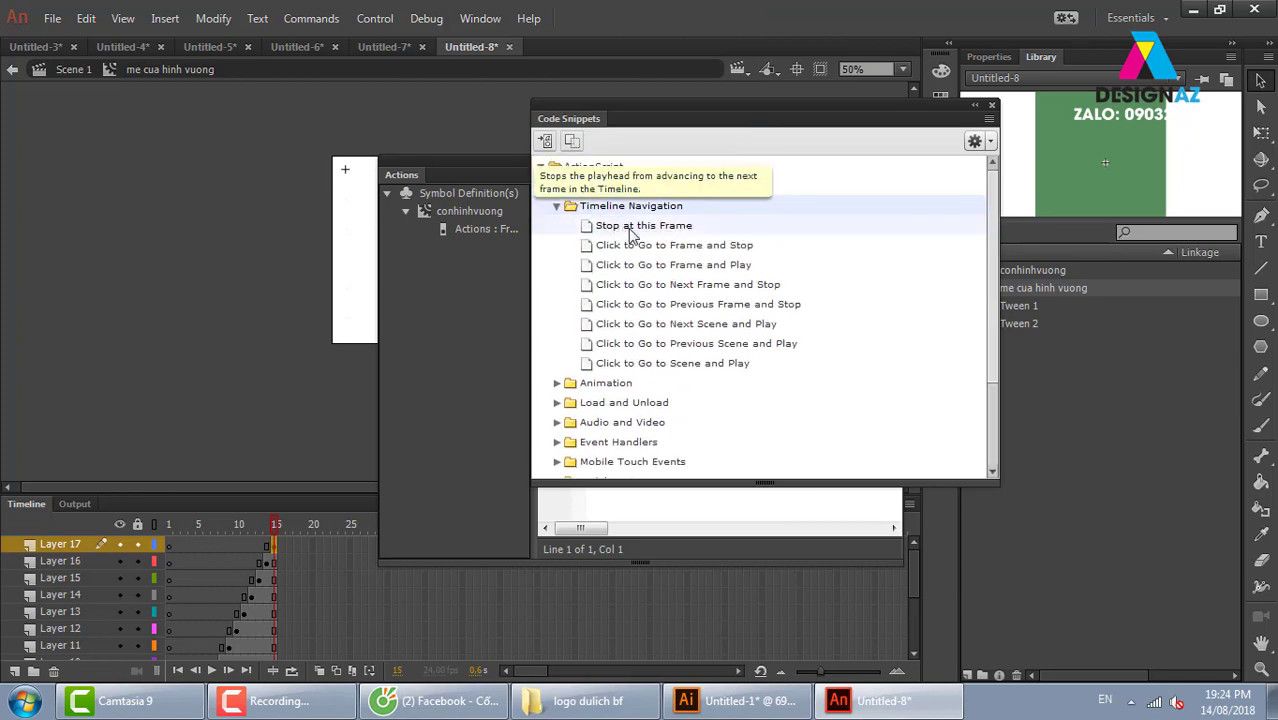
double_click(632, 222)
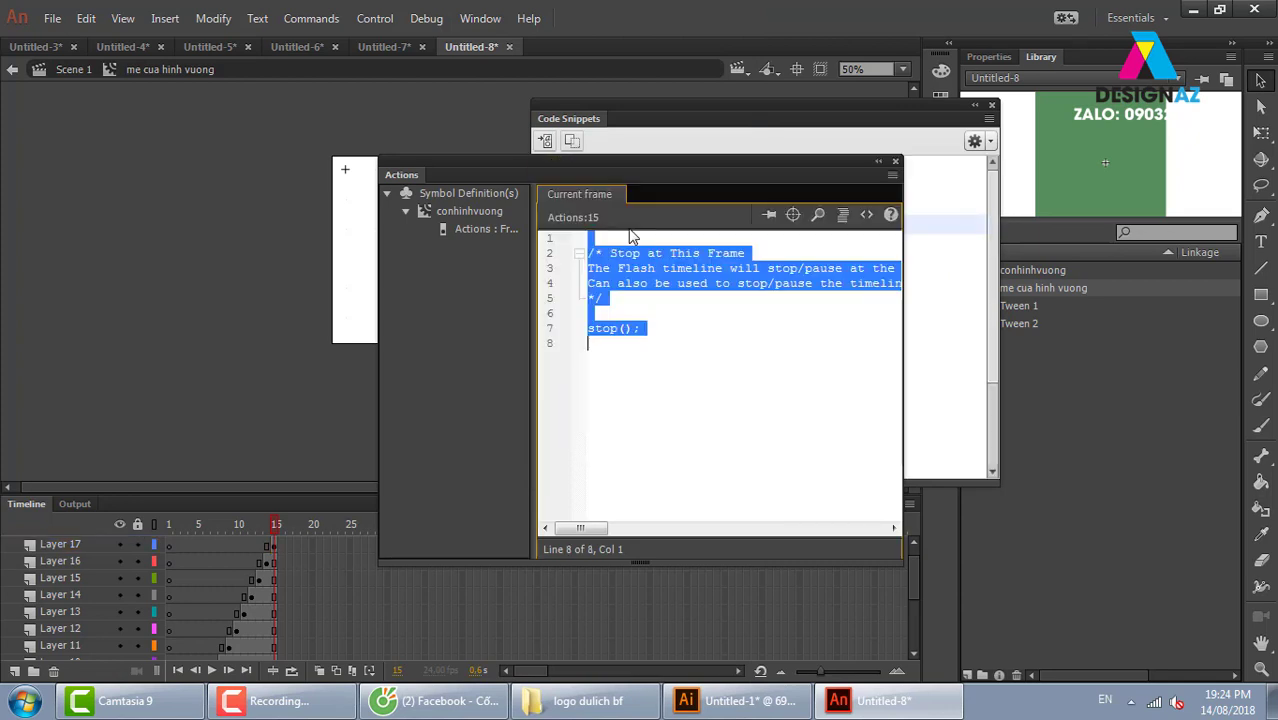
Step: Test the movie to confirm the stop, then return to Scene 1
left_click(895, 161)
left_click(991, 106)
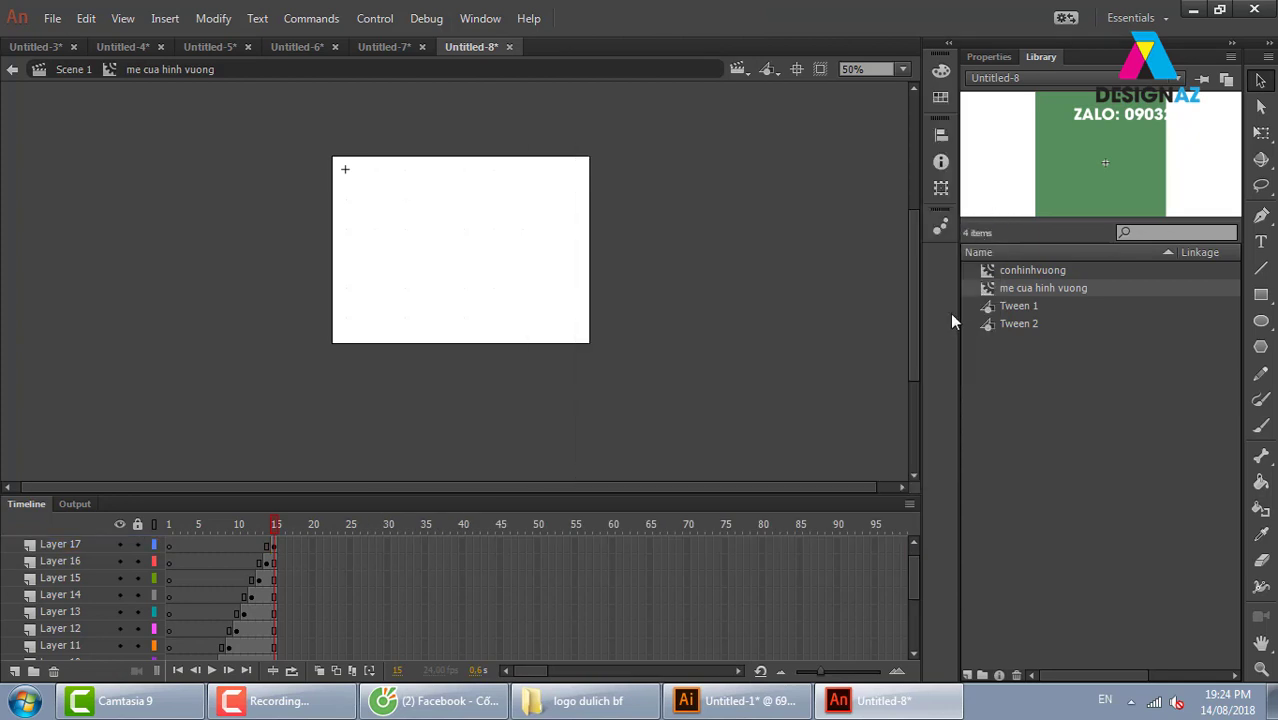
key("ctrl+Return")
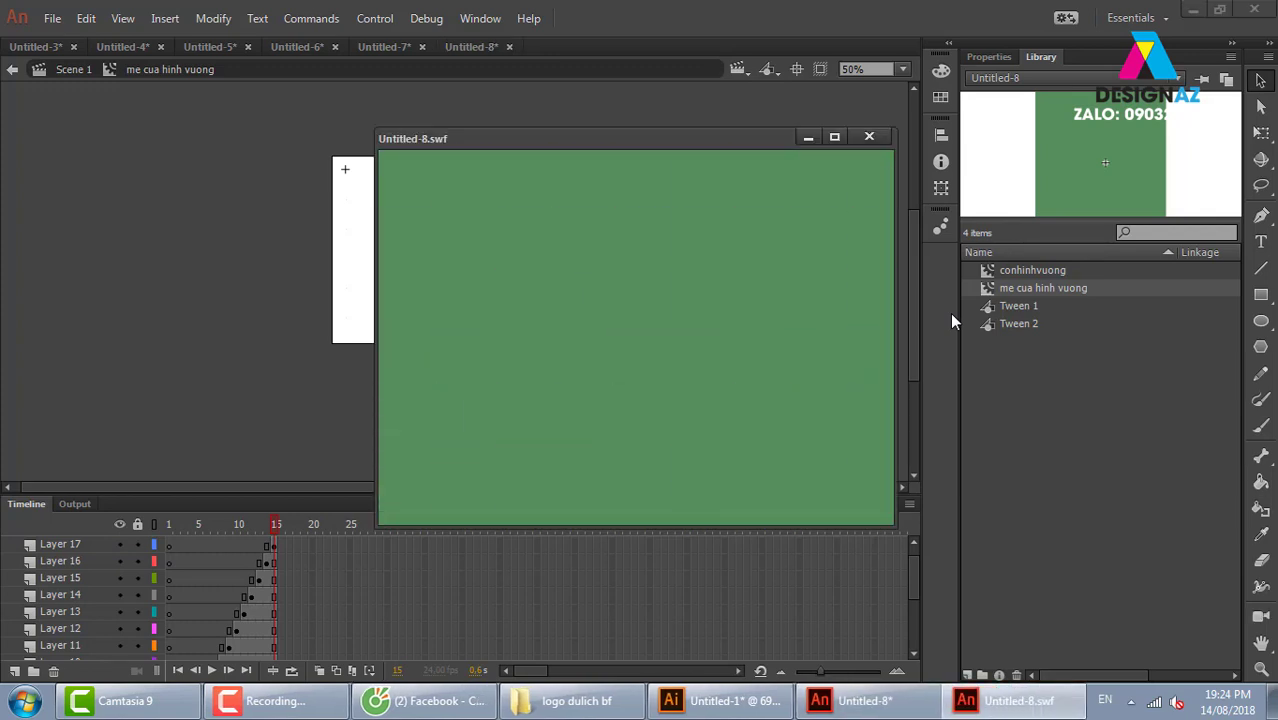
left_click(868, 137)
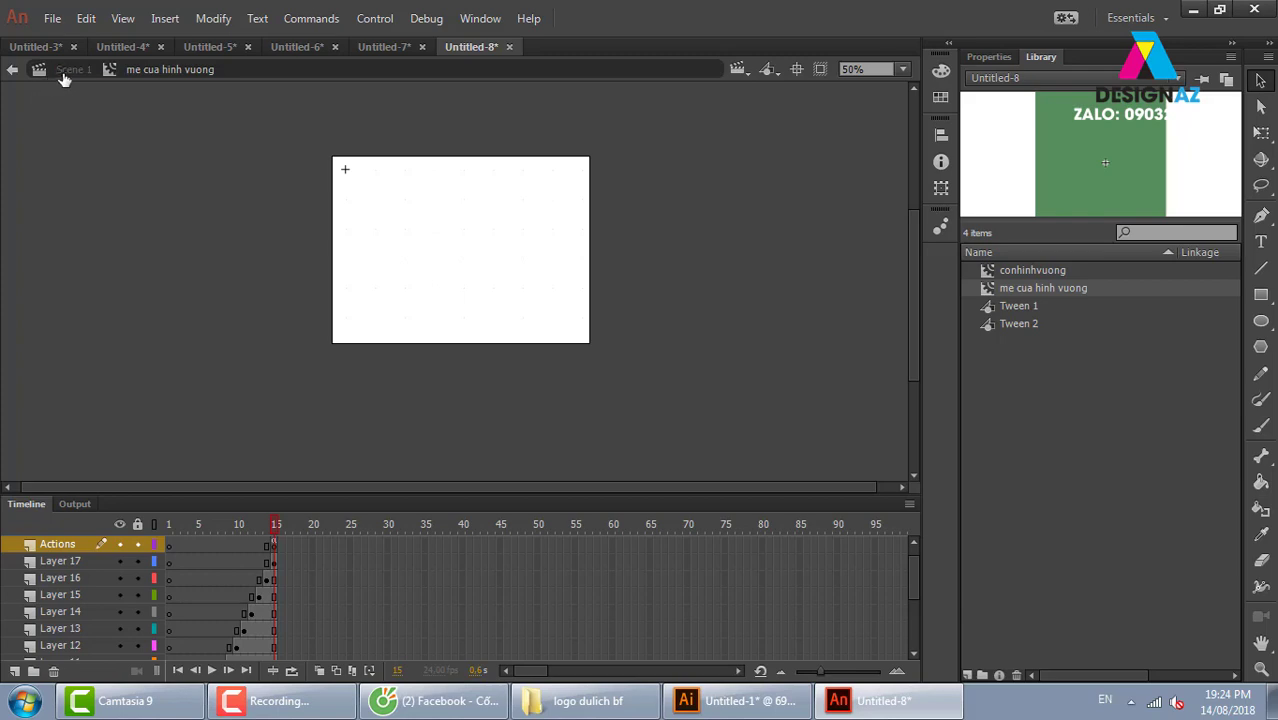
left_click(70, 70)
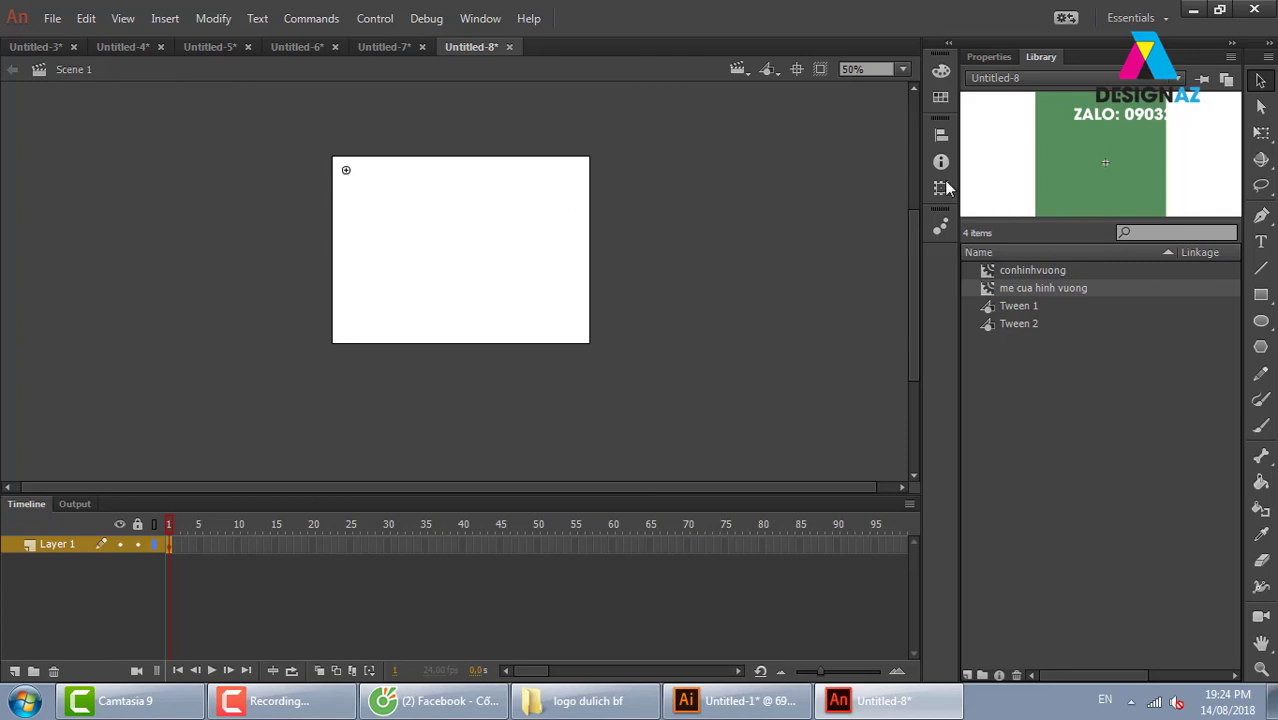
Step: Import the woman photo into the Library
left_click(50, 19)
mouse_move(86, 310)
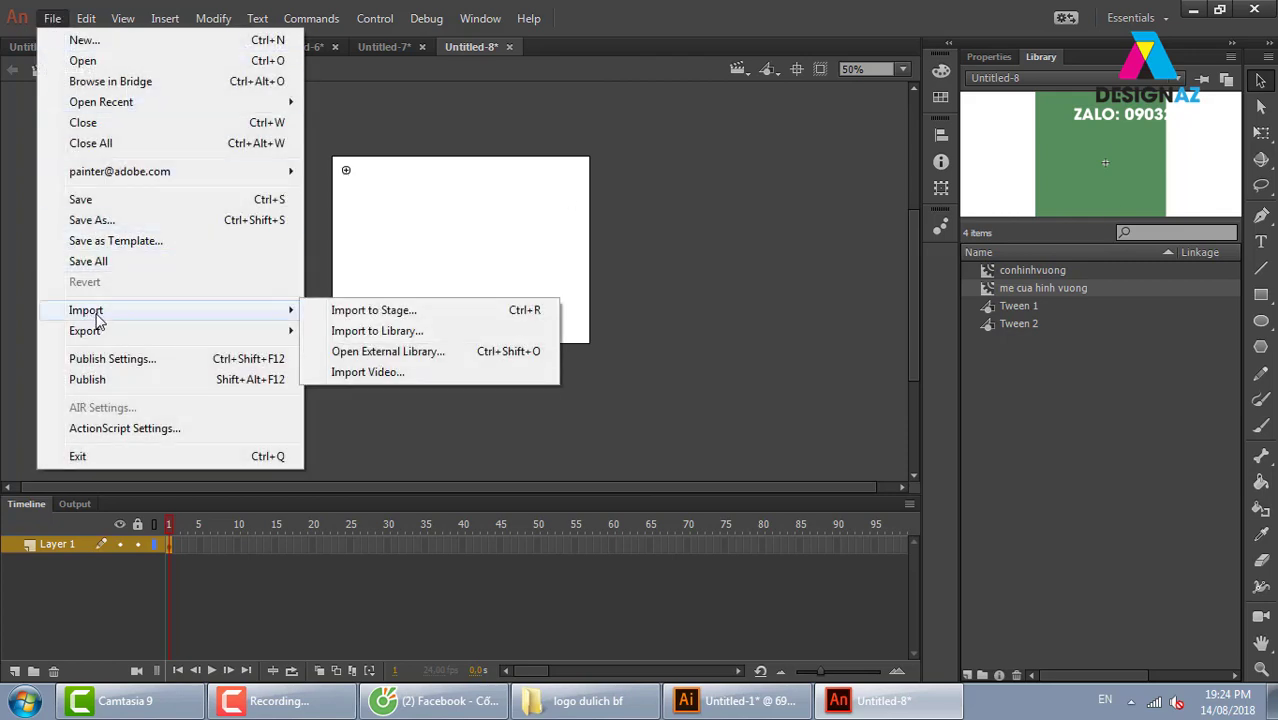
left_click(387, 333)
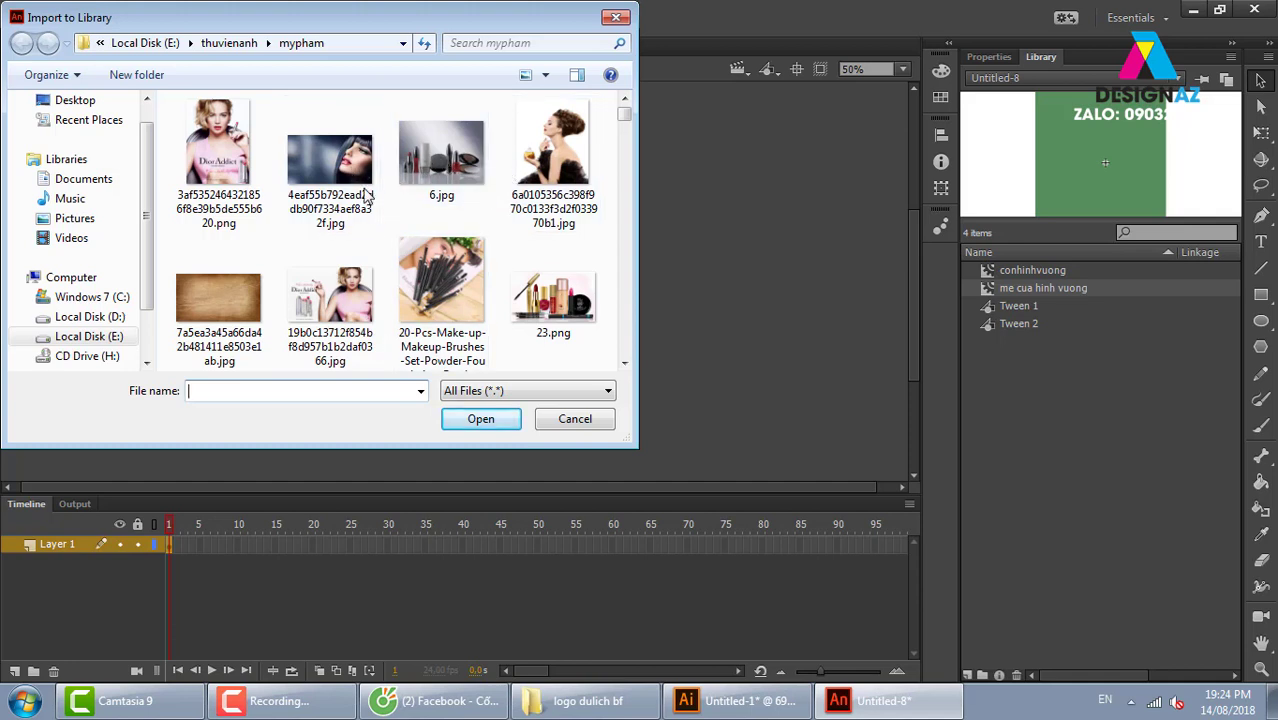
left_click(330, 160)
left_click(483, 418)
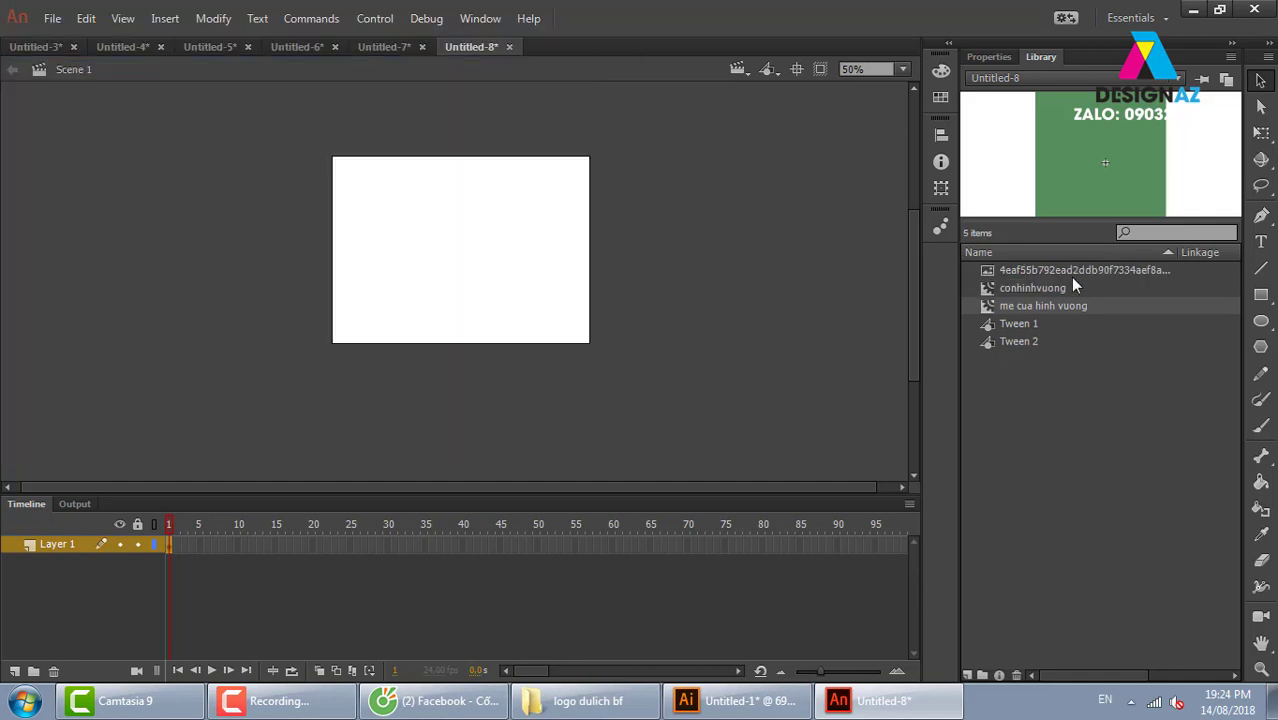
left_click(1022, 272)
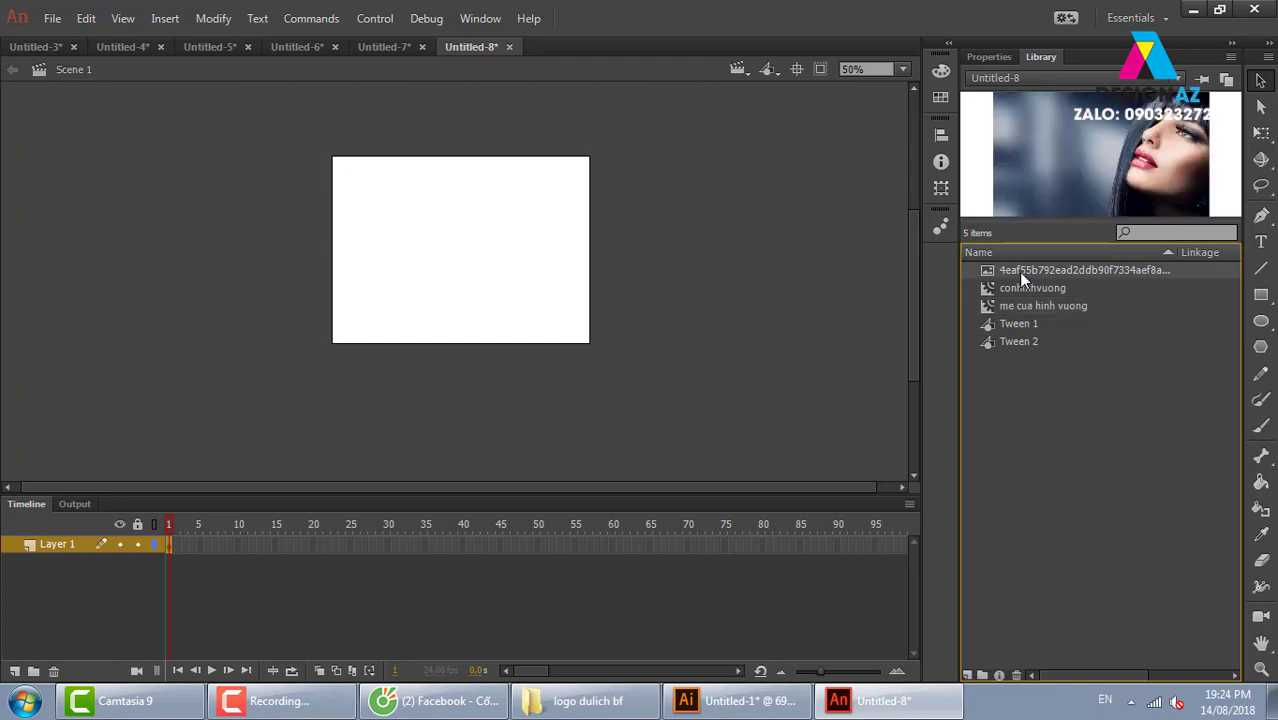
Step: Place the woman photo on a new Layer 2, matched and aligned to the stage, below Layer 1
left_click(14, 671)
left_click_drag(1066, 170, 467, 290)
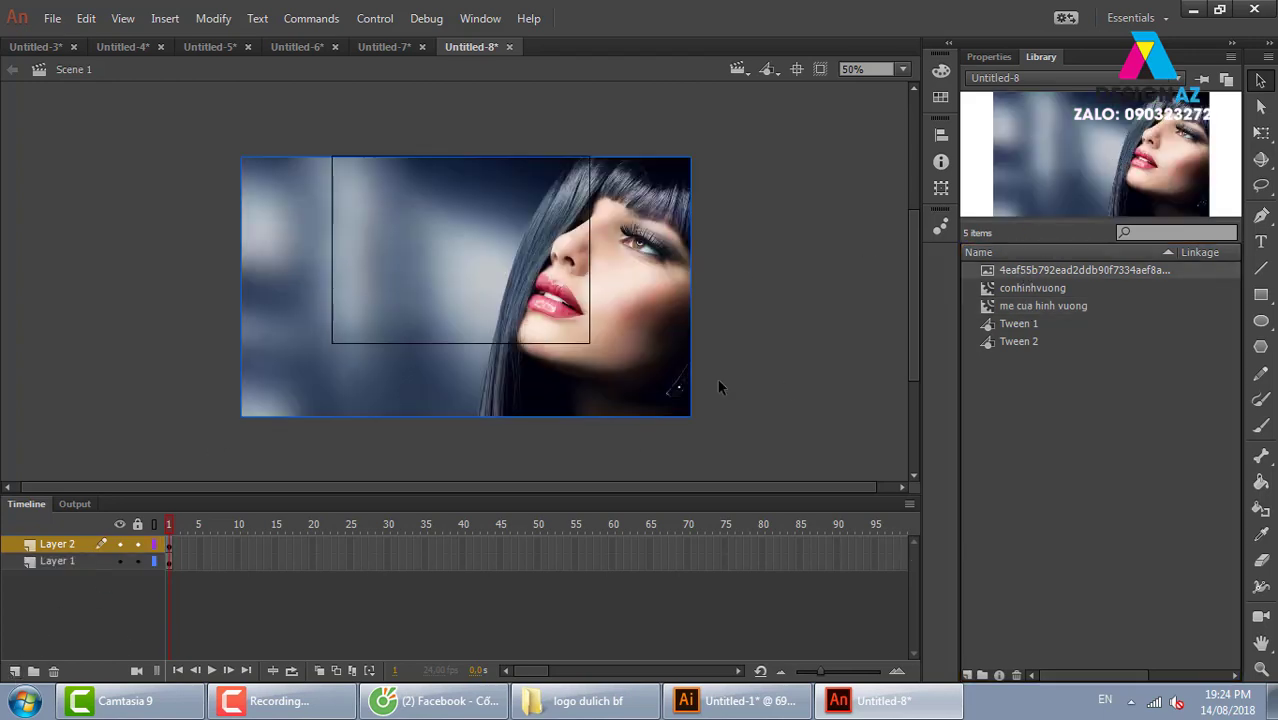
key("ctrl+k")
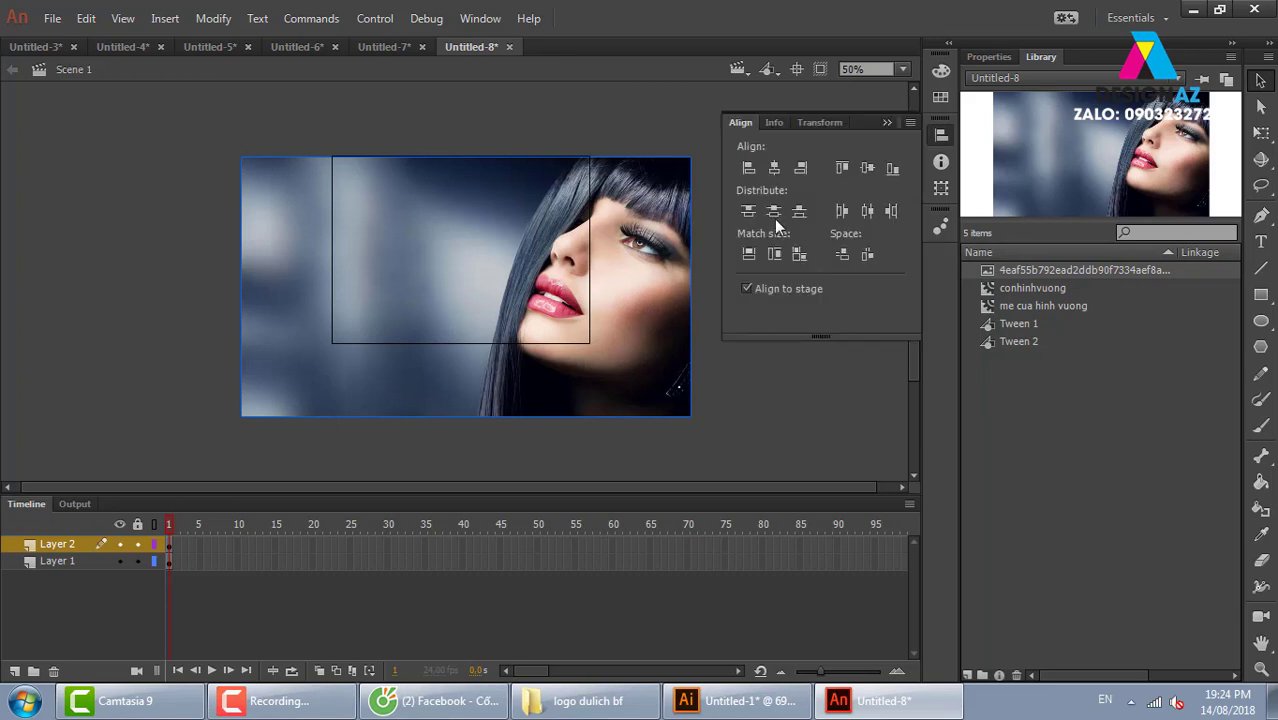
left_click(797, 254)
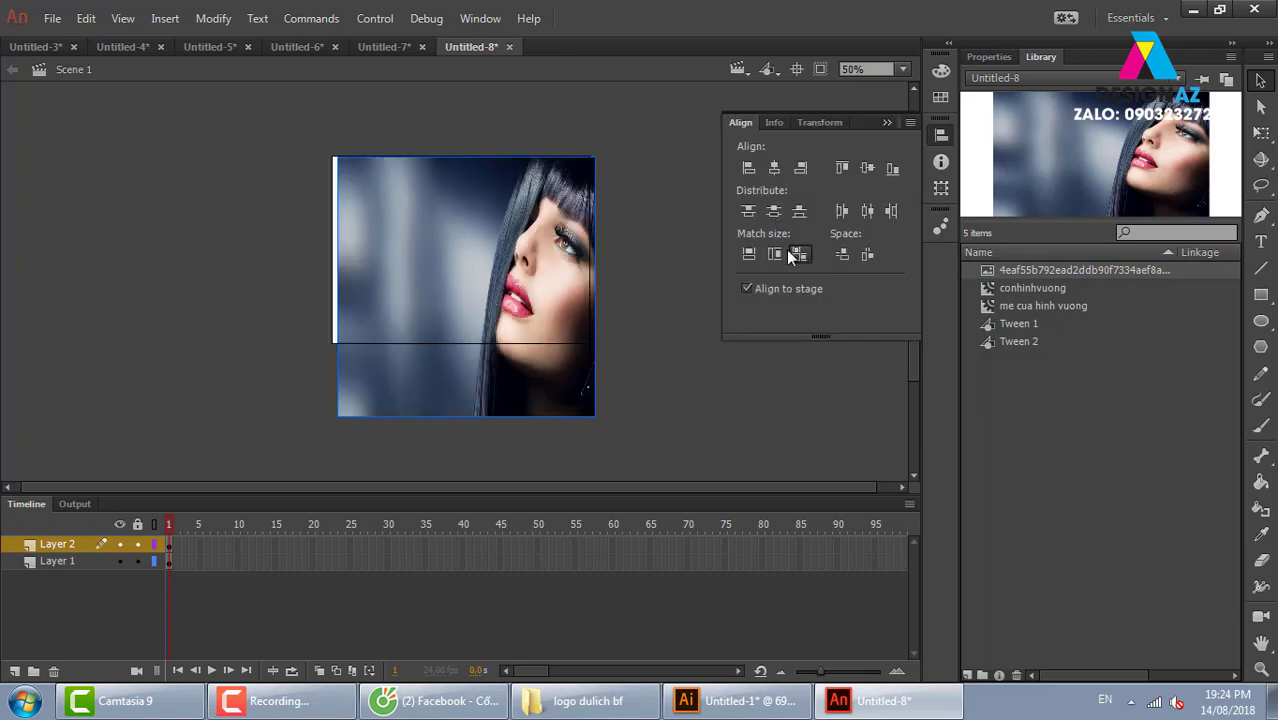
left_click(774, 168)
left_click(867, 168)
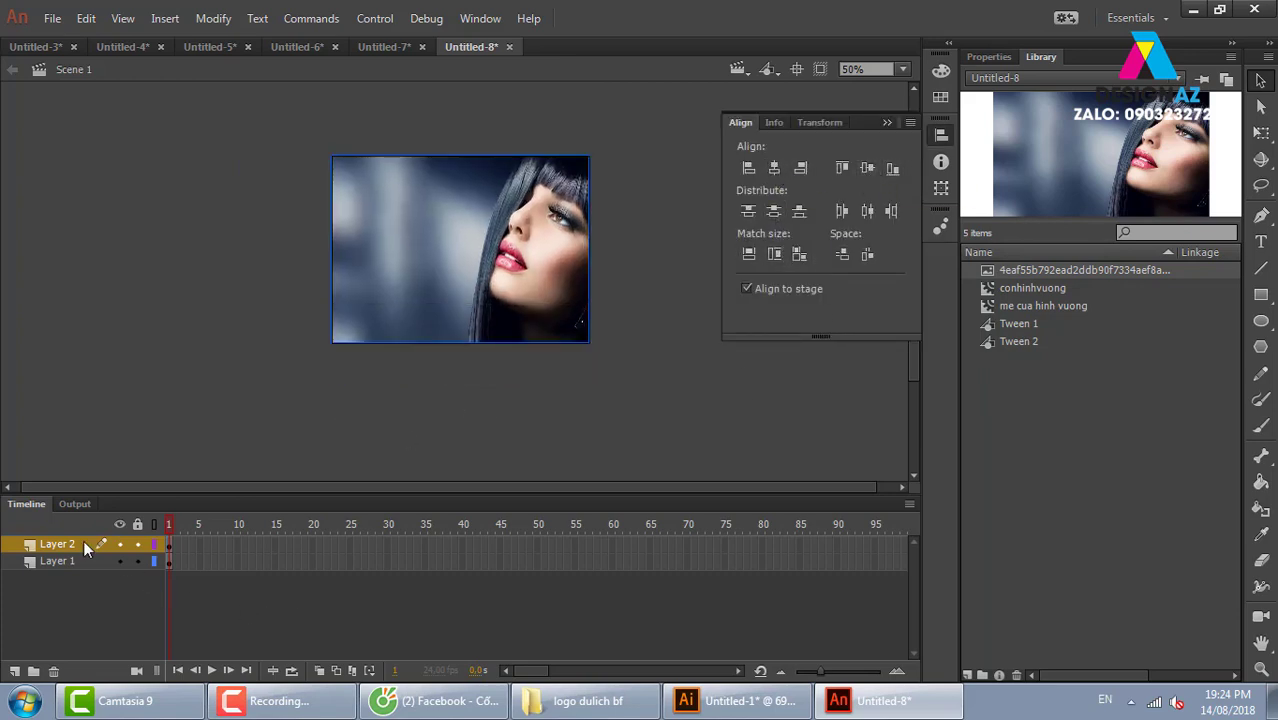
key("ctrl+k")
left_click_drag(83, 543, 81, 570)
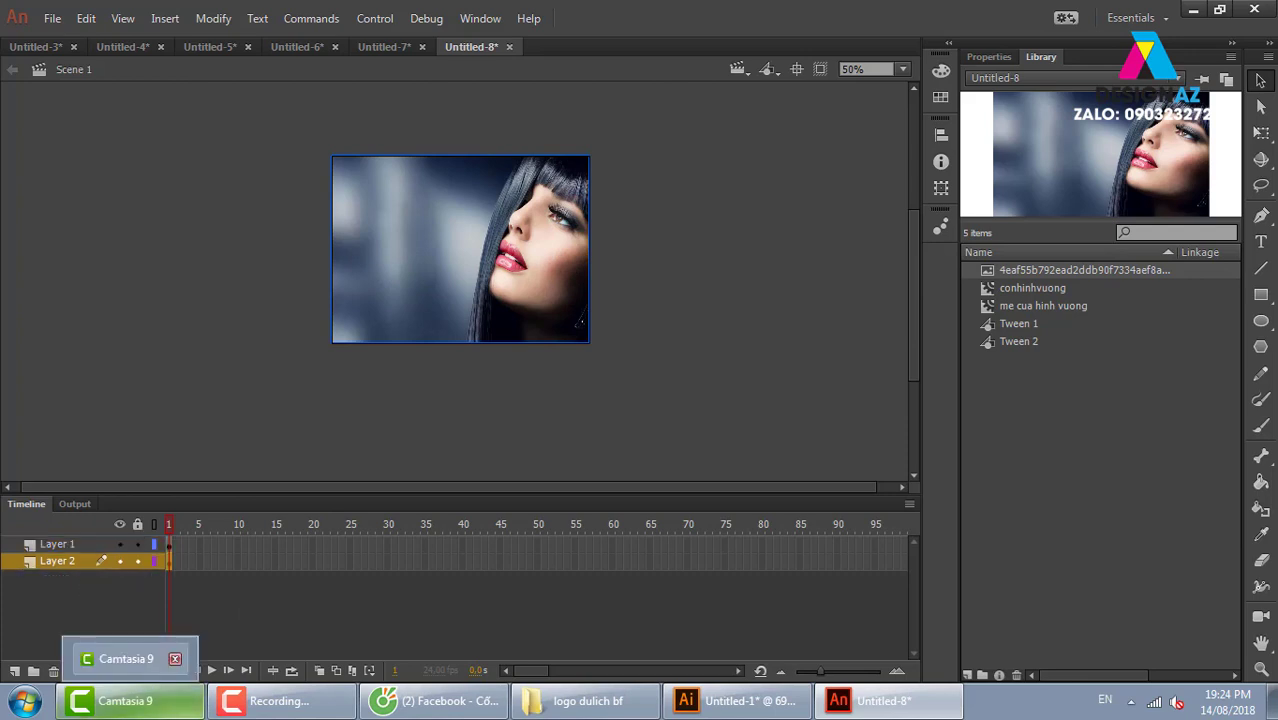
Step: Make Layer 1 a mask over Layer 2 and test-preview the movie
left_click(65, 545)
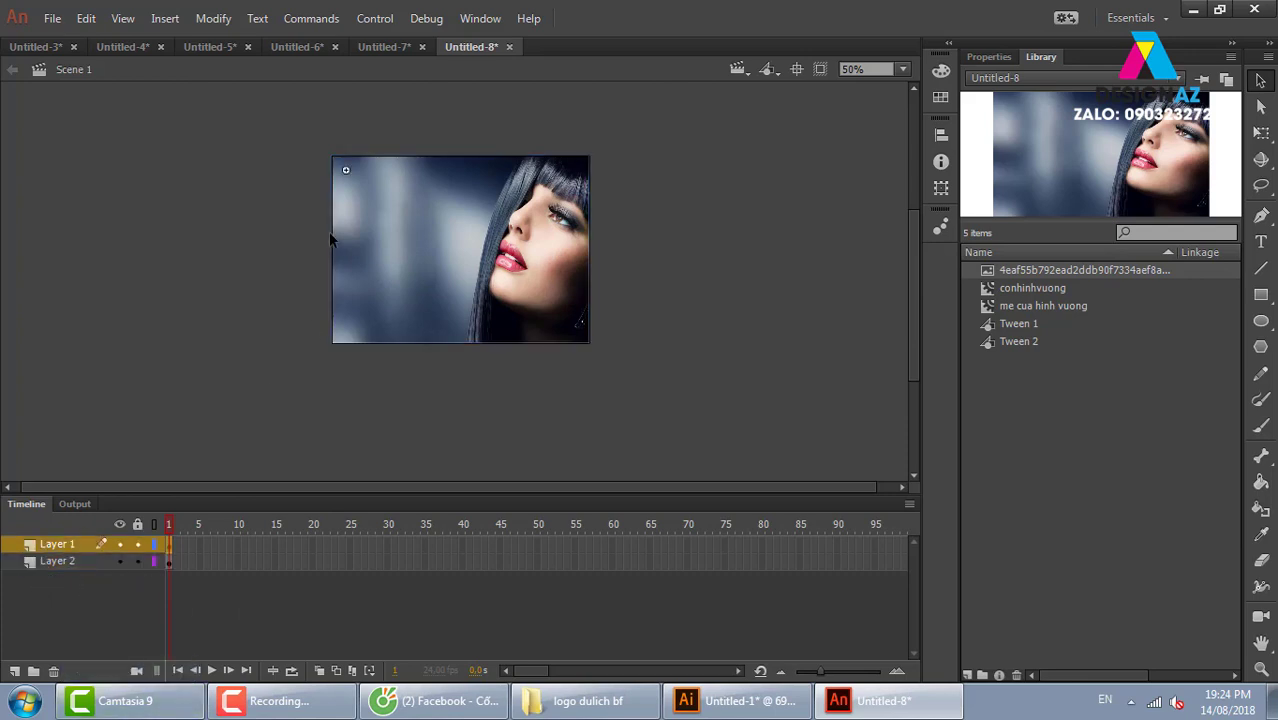
right_click(88, 545)
left_click(134, 339)
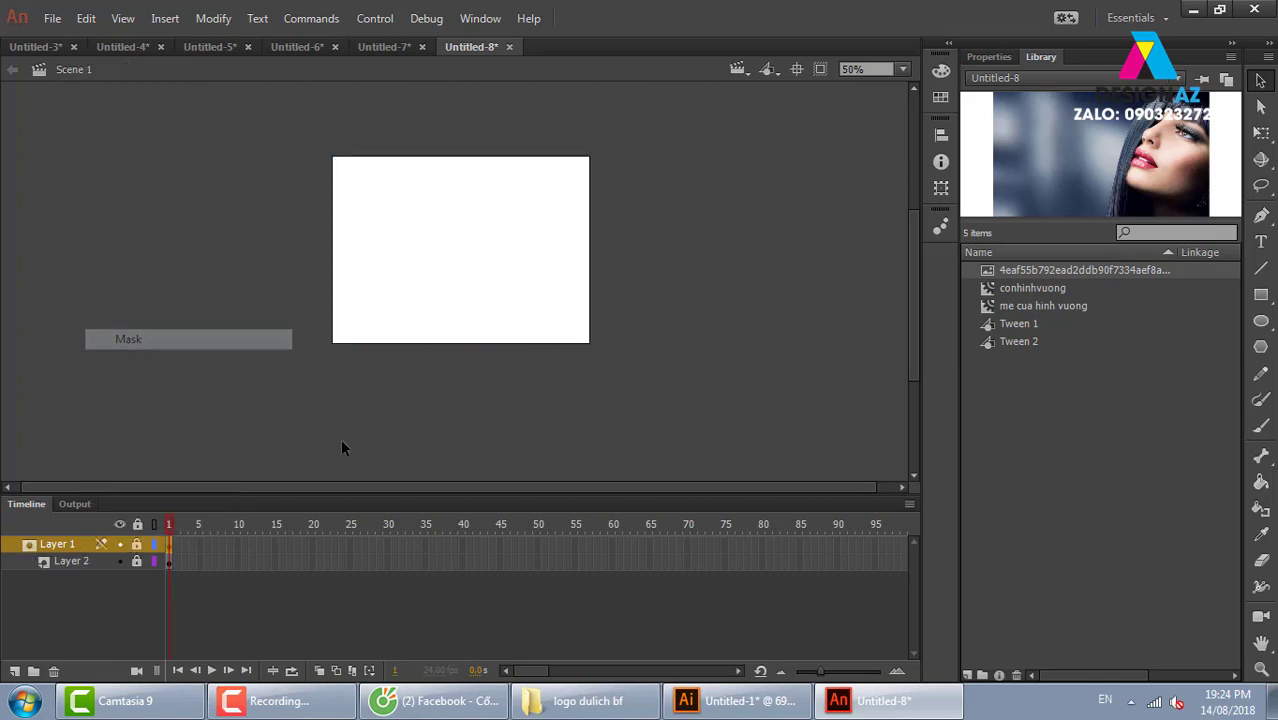
key("ctrl+Return")
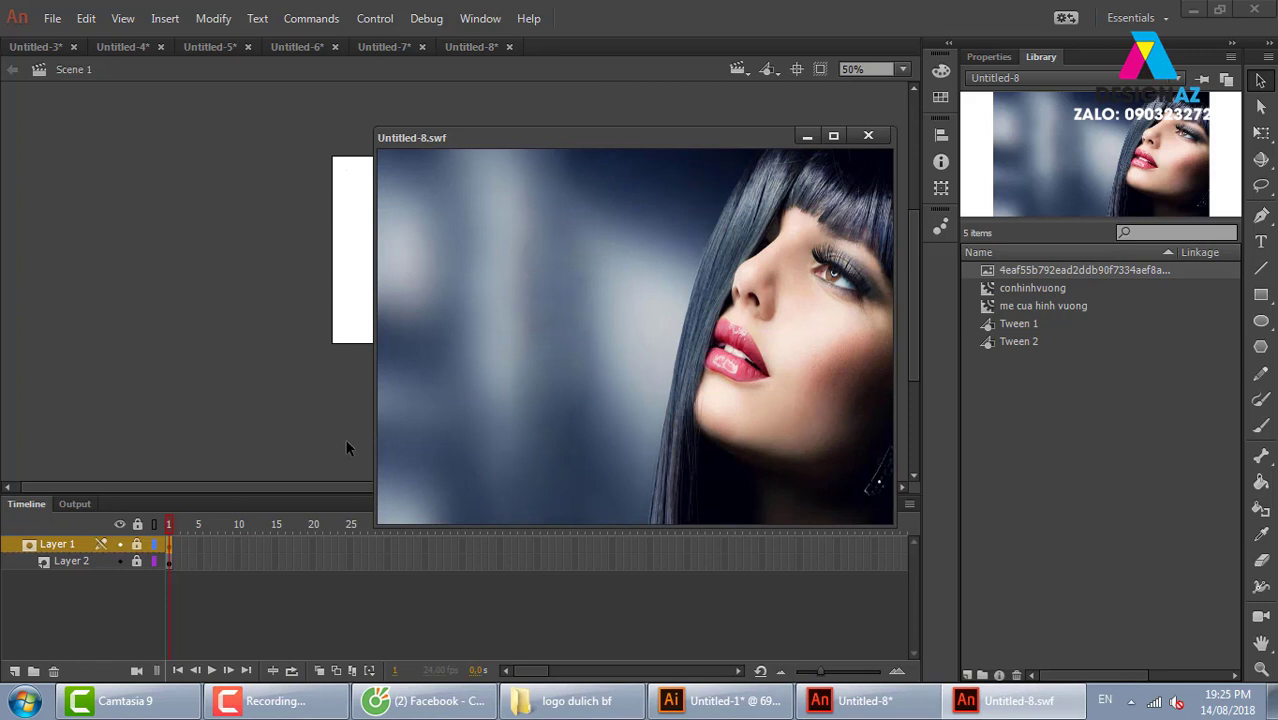
left_click(869, 136)
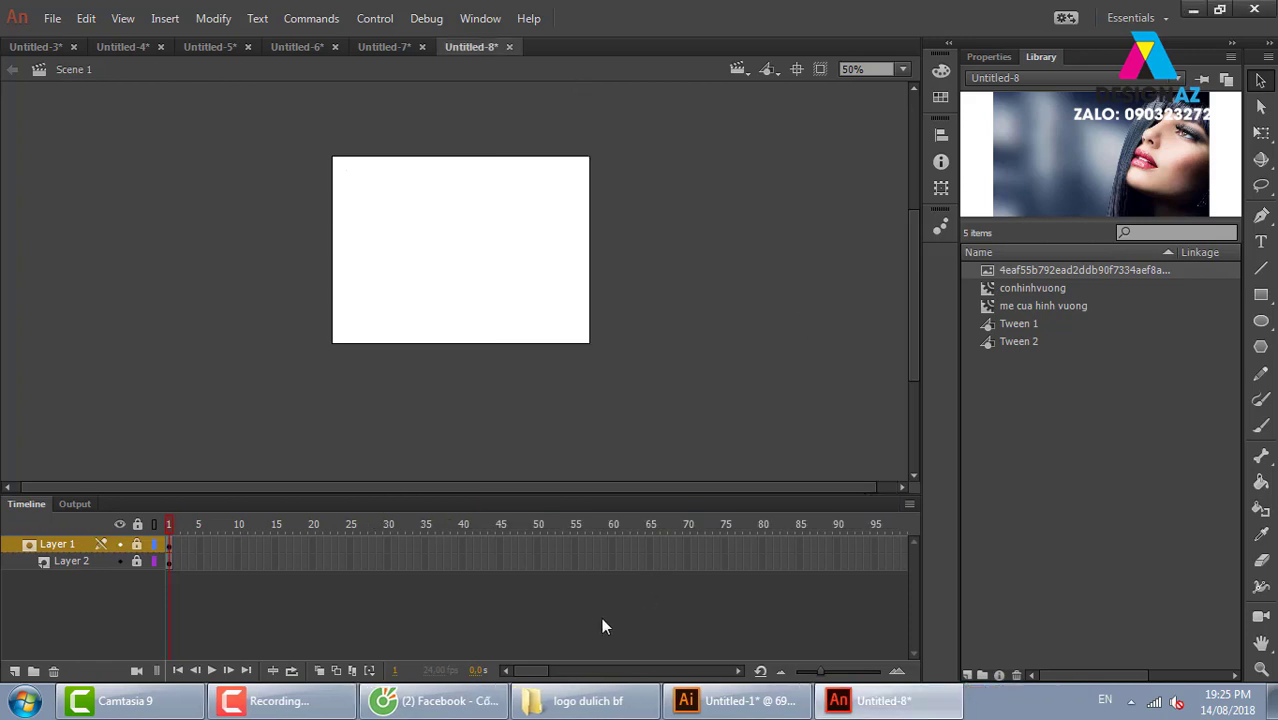
Step: Extend Layer 2 to frame 60 and add Layer 3 with an empty keyframe at frame 47
left_click(611, 566)
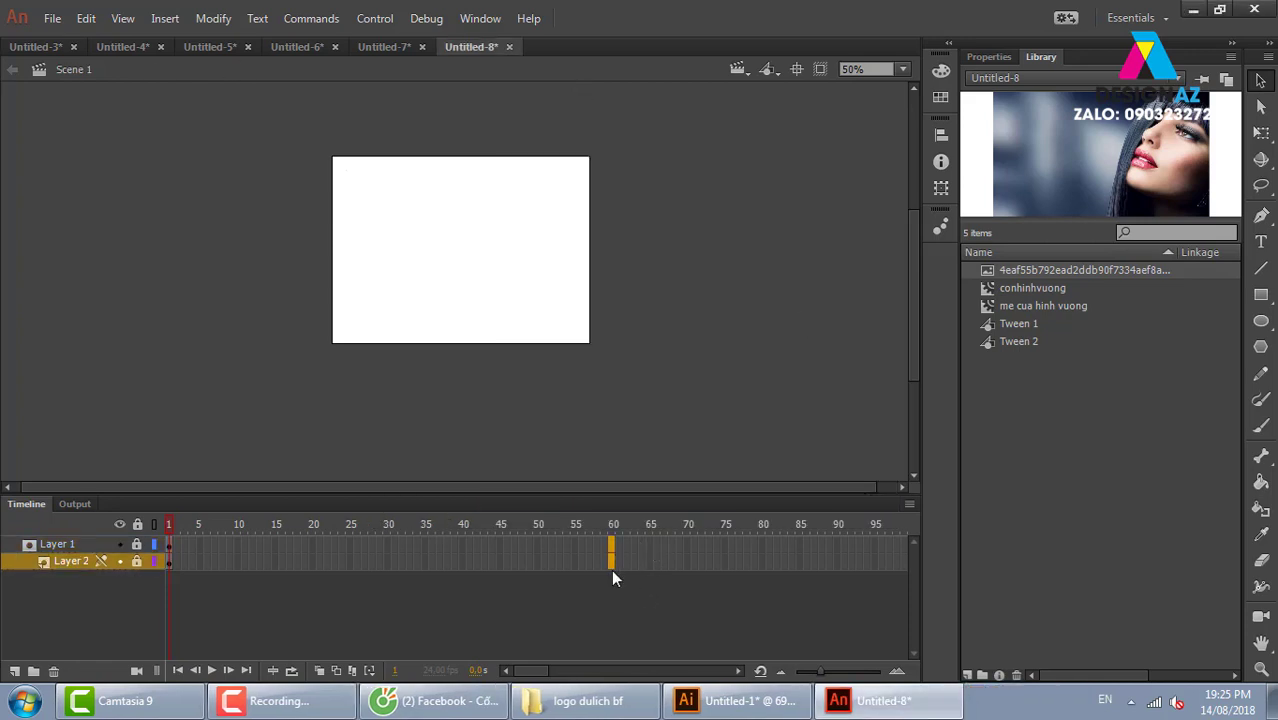
key("F5")
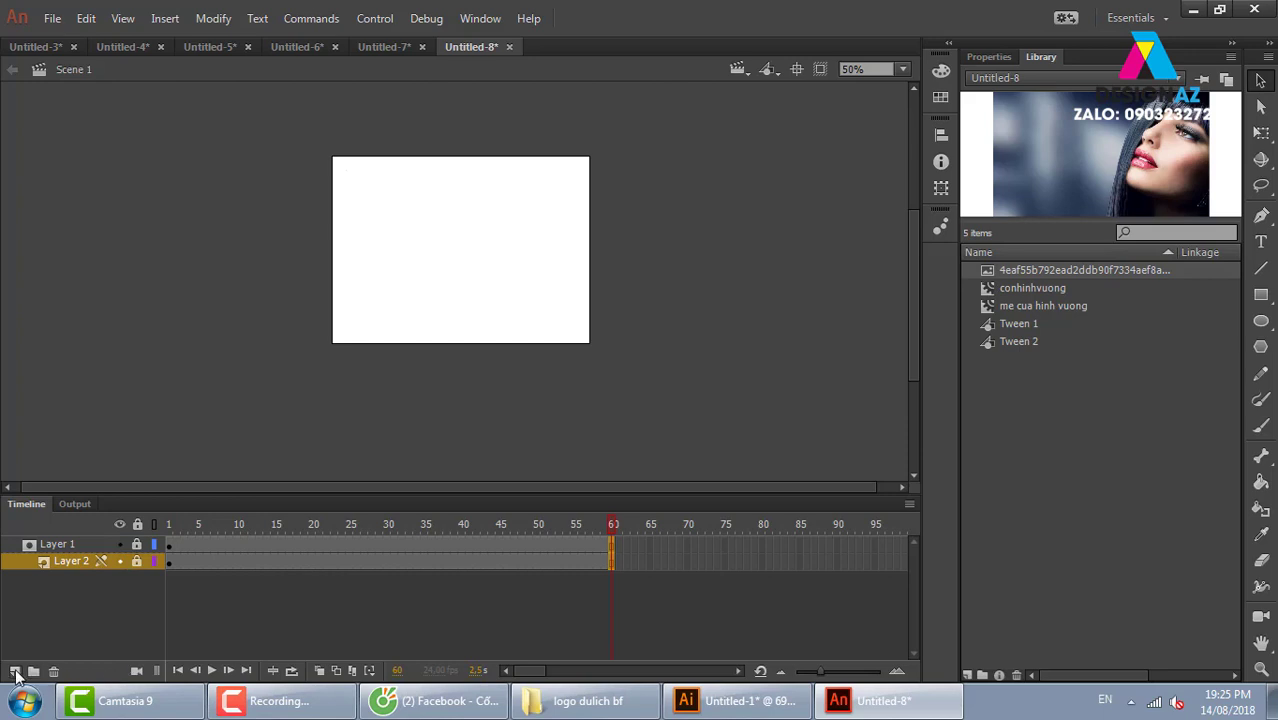
left_click(60, 544)
left_click(15, 672)
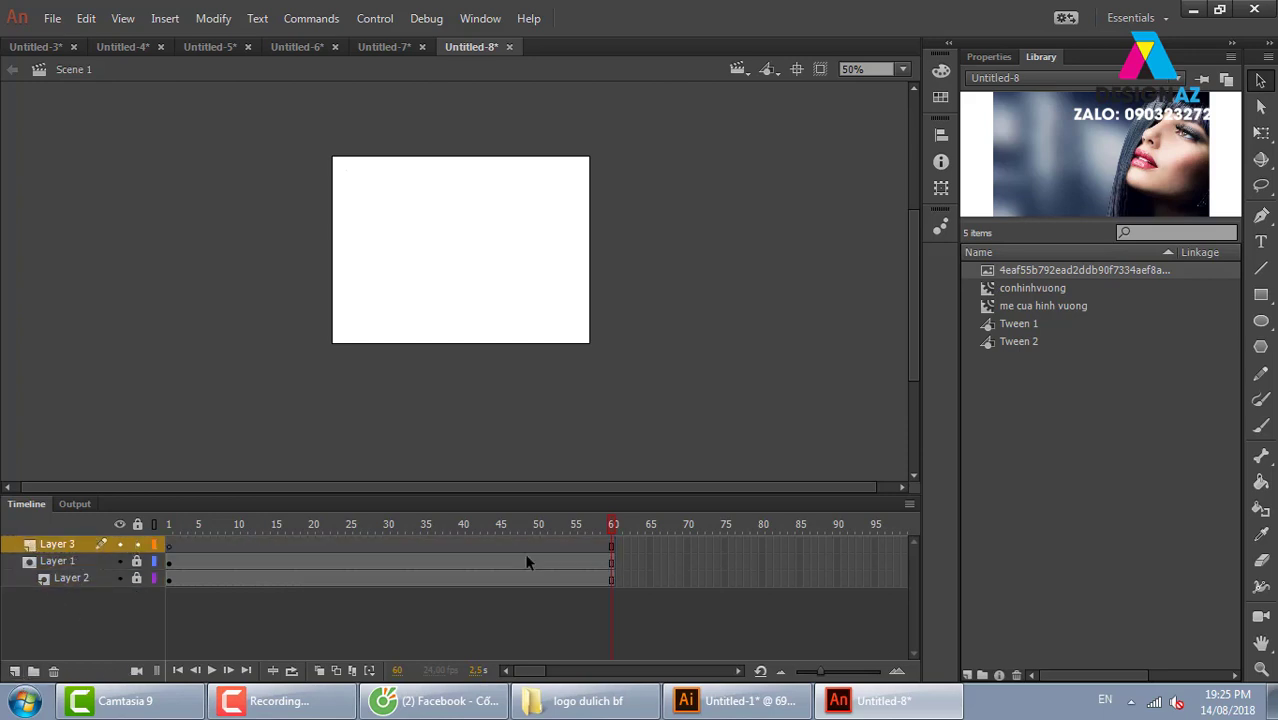
left_click(510, 545)
key("F7")
Step: Import 311525-wedding_hair_gallery_banner.jpg into the Library
left_click(60, 18)
mouse_move(86, 310)
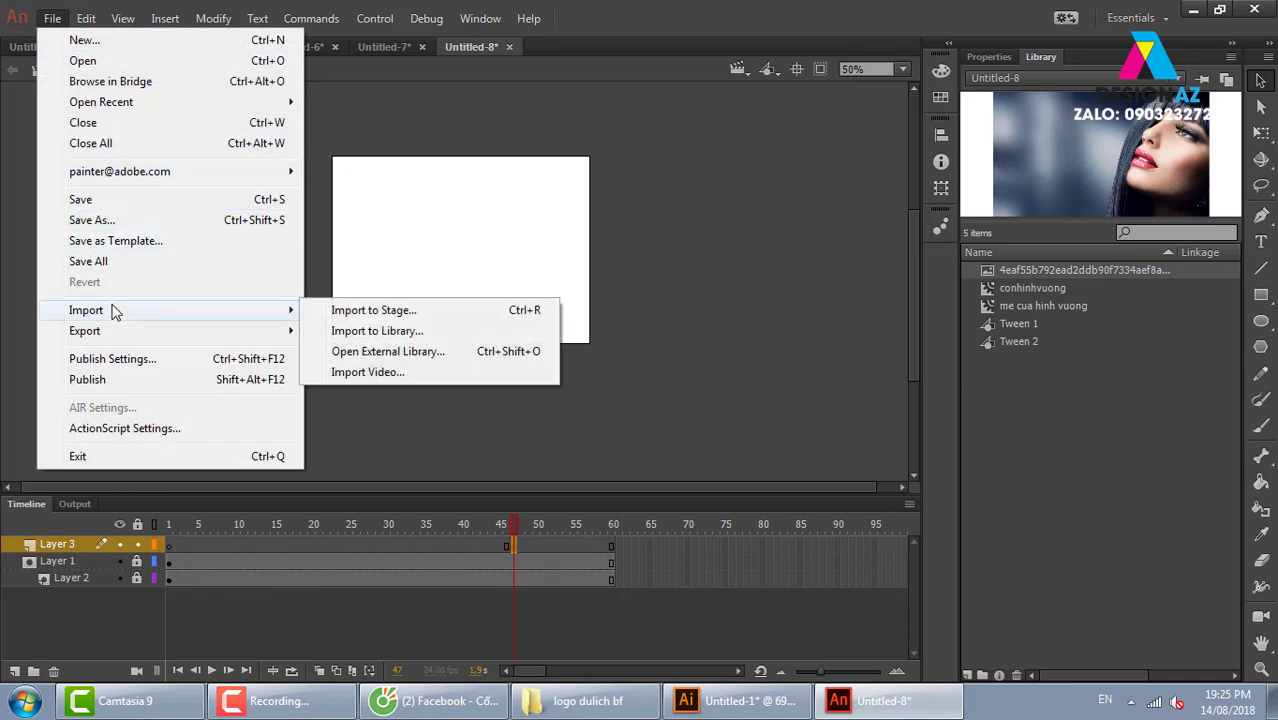
left_click(380, 331)
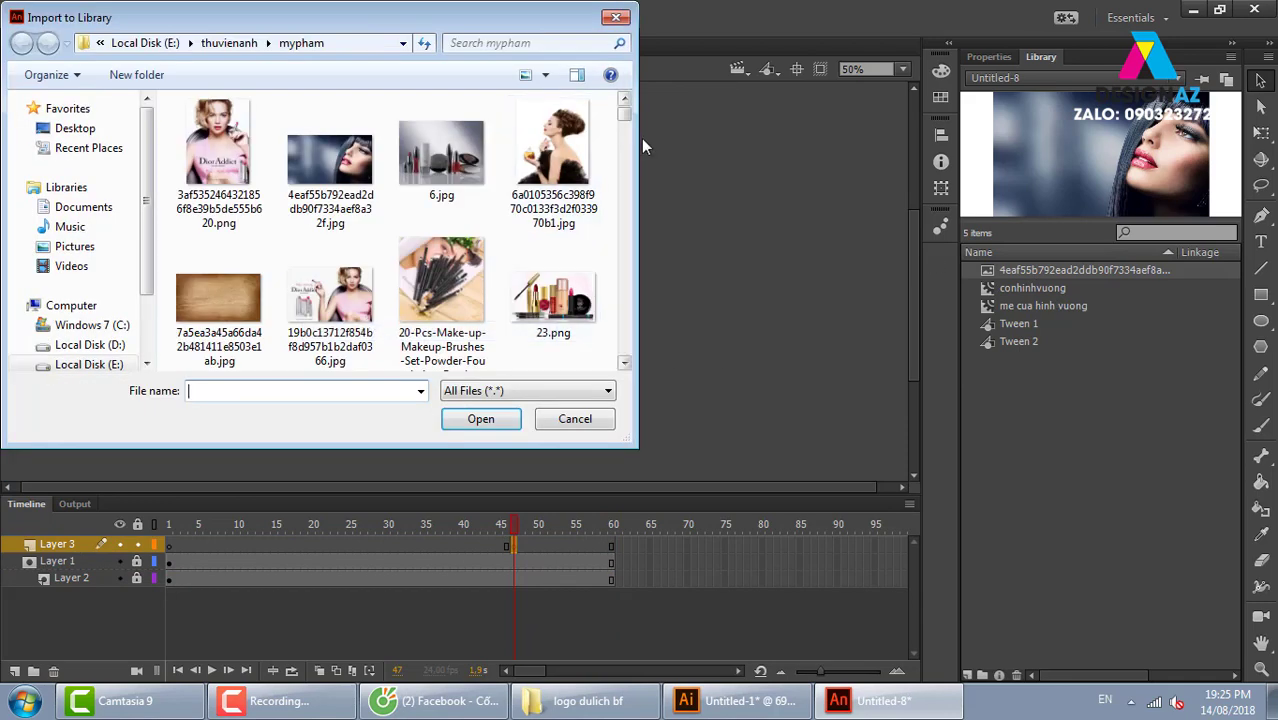
left_click(624, 364)
left_click(624, 364)
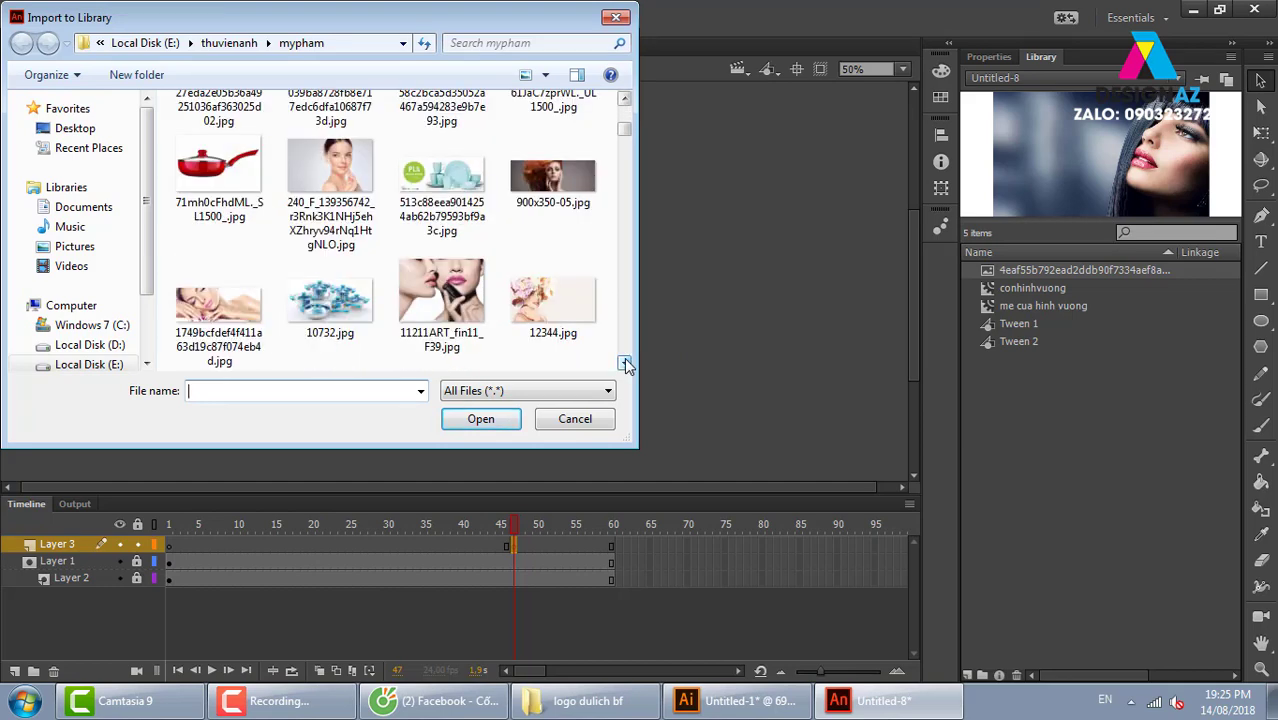
left_click(624, 364)
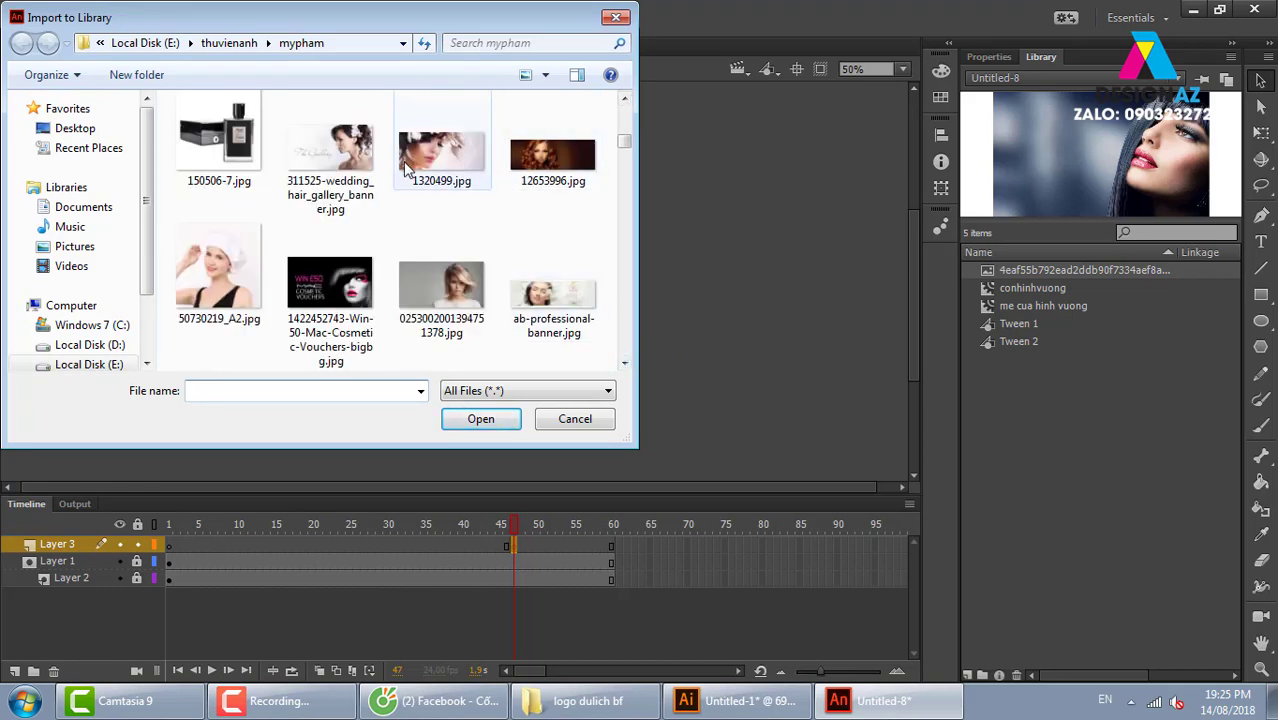
left_click(340, 170)
left_click(490, 419)
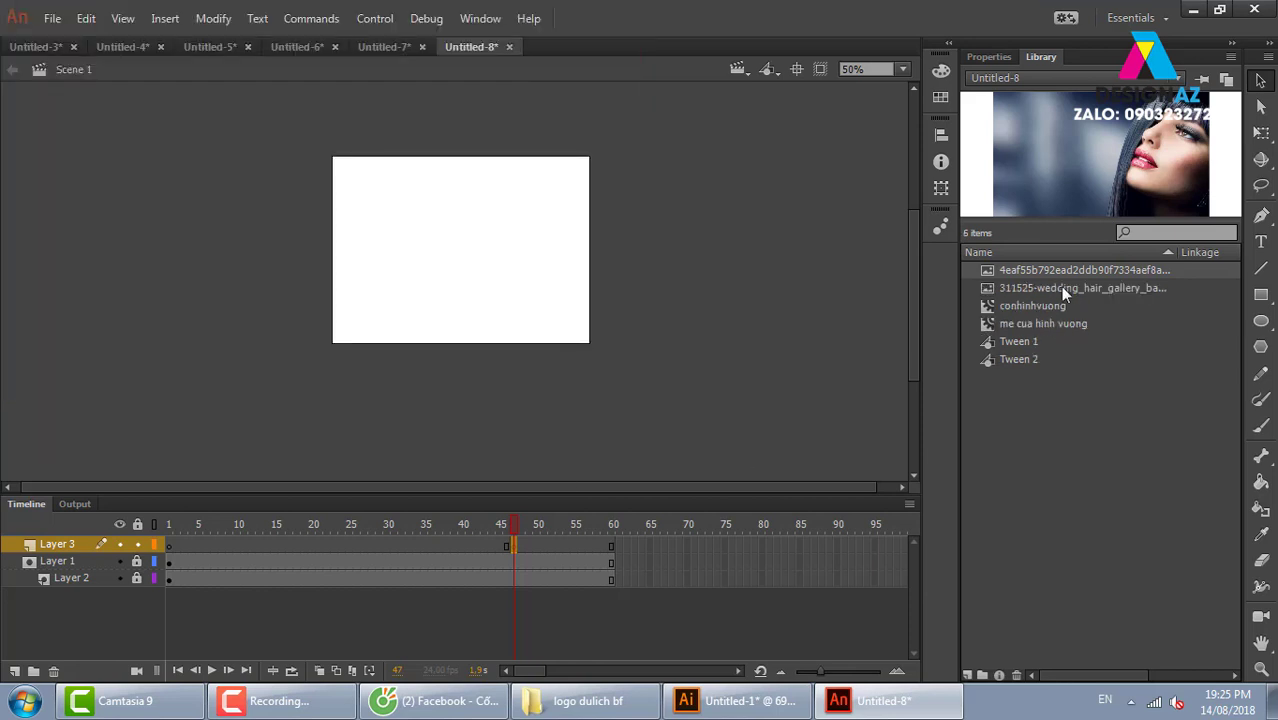
Step: Centre the banner photo on stage, nudge it left, and extend Layer 3 to frame 114
left_click_drag(1029, 288, 576, 211)
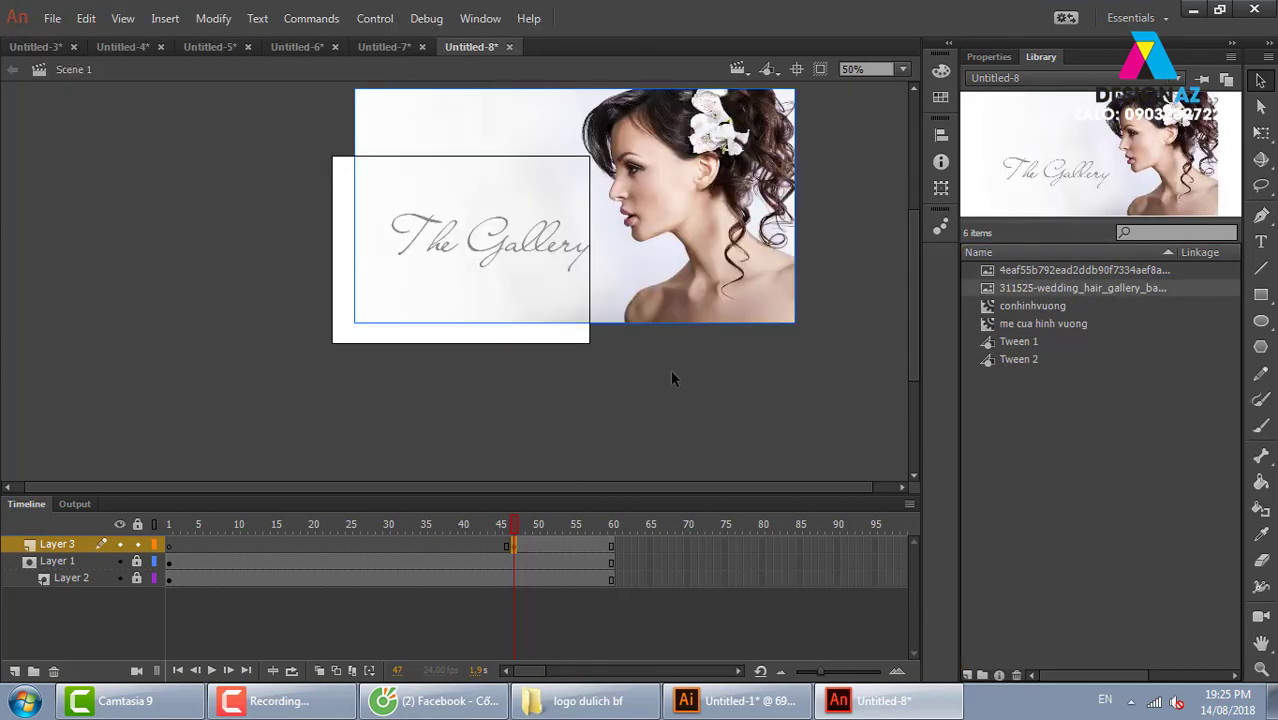
key("ctrl+k")
left_click(774, 168)
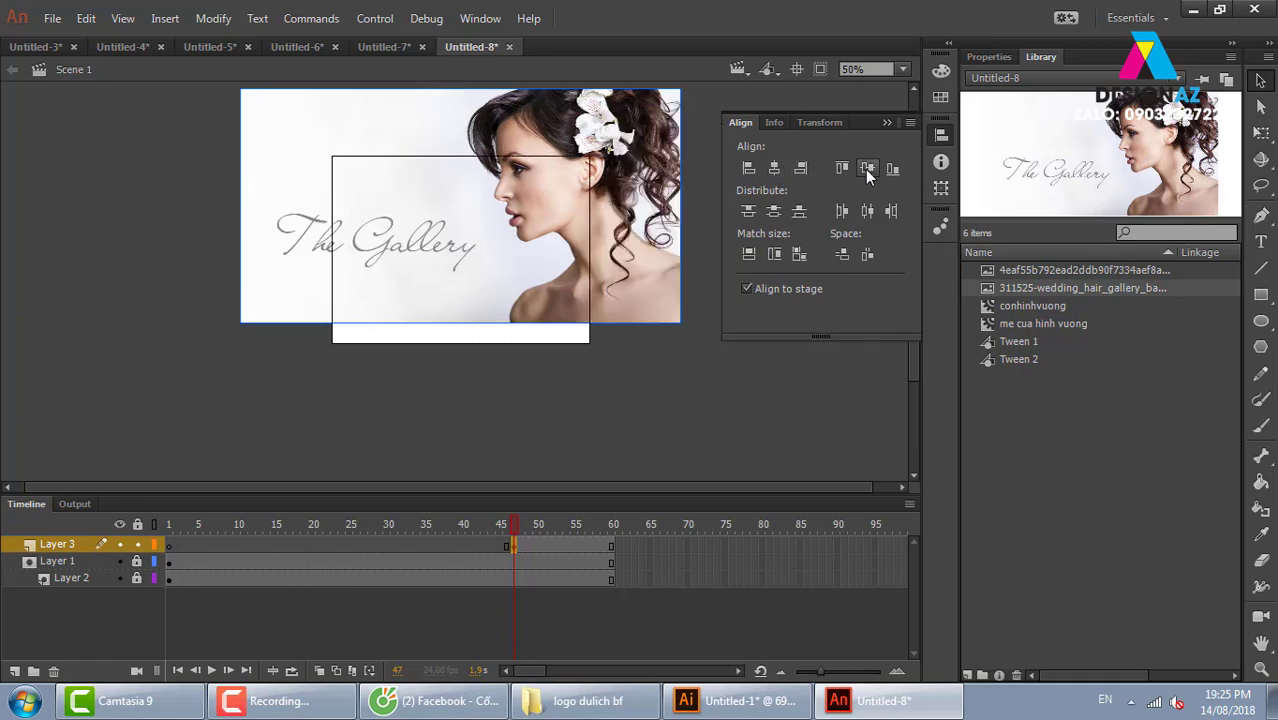
left_click(866, 169)
left_click_drag(648, 298, 587, 292)
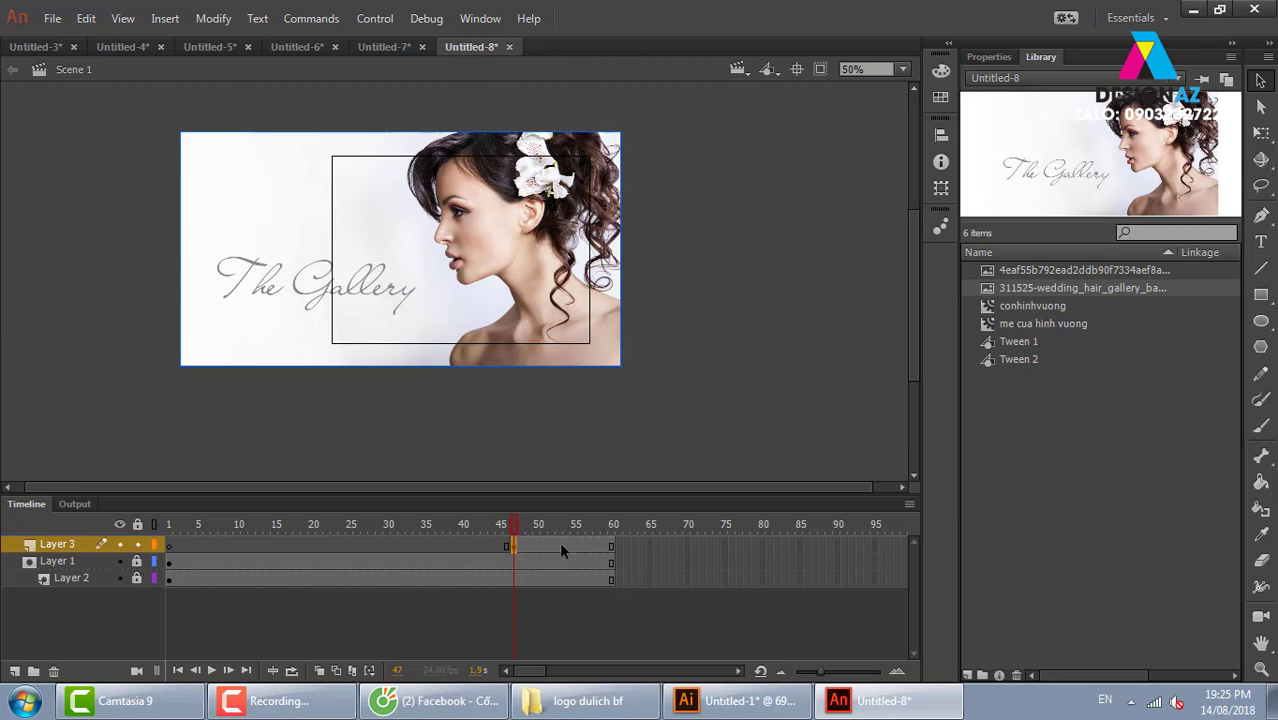
left_click(595, 672)
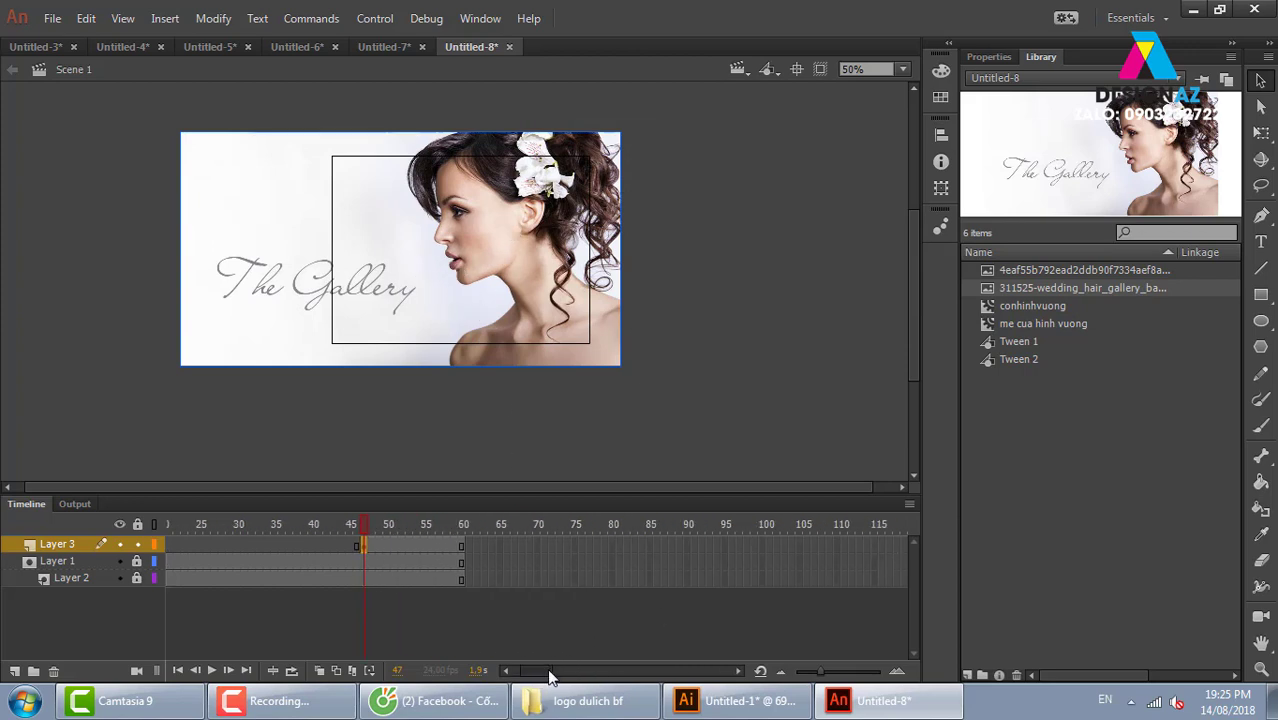
left_click(863, 540)
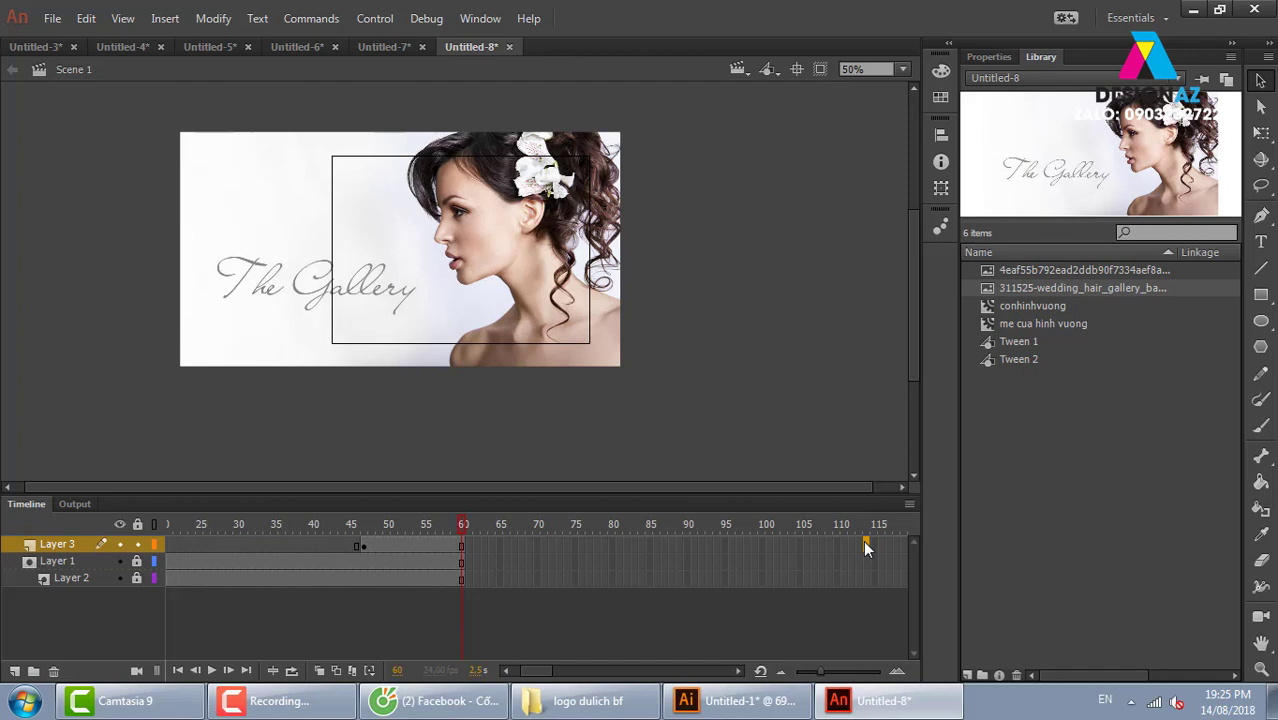
key("F5")
Step: Add Layer 4 with a keyframe at frame 47, make it a mask, and test the movie
left_click(14, 671)
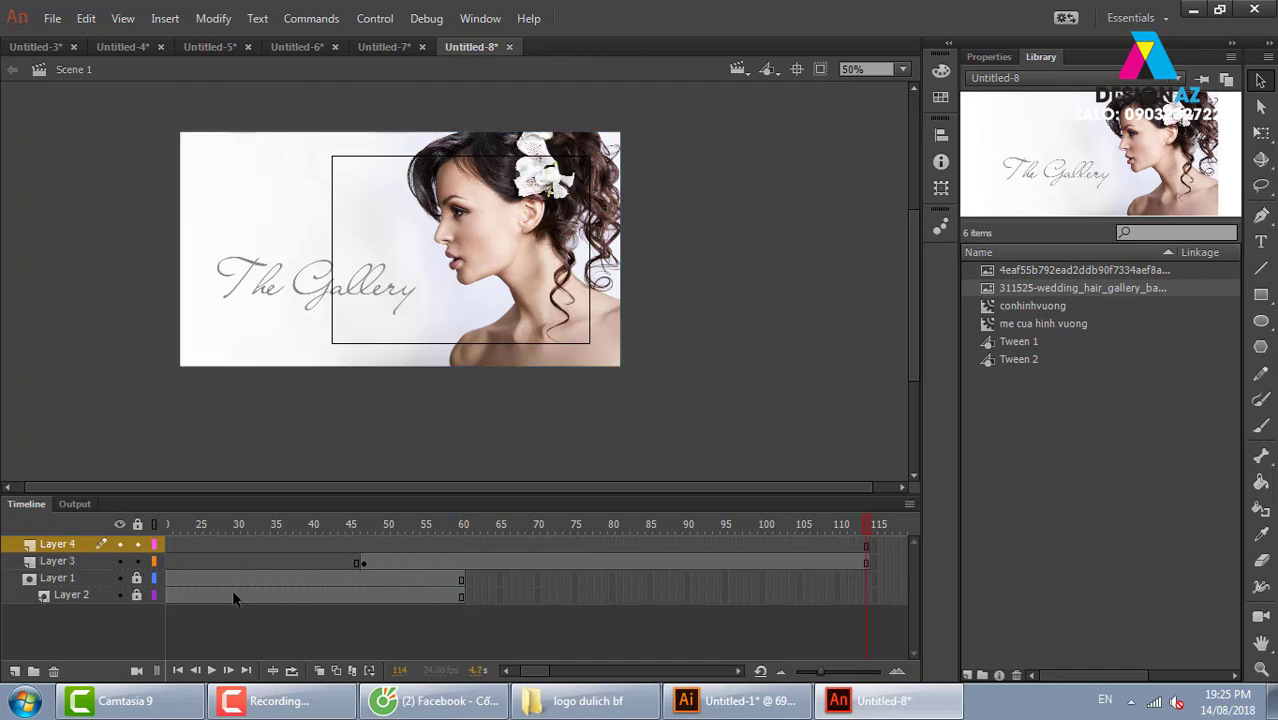
left_click(362, 546)
key("F7")
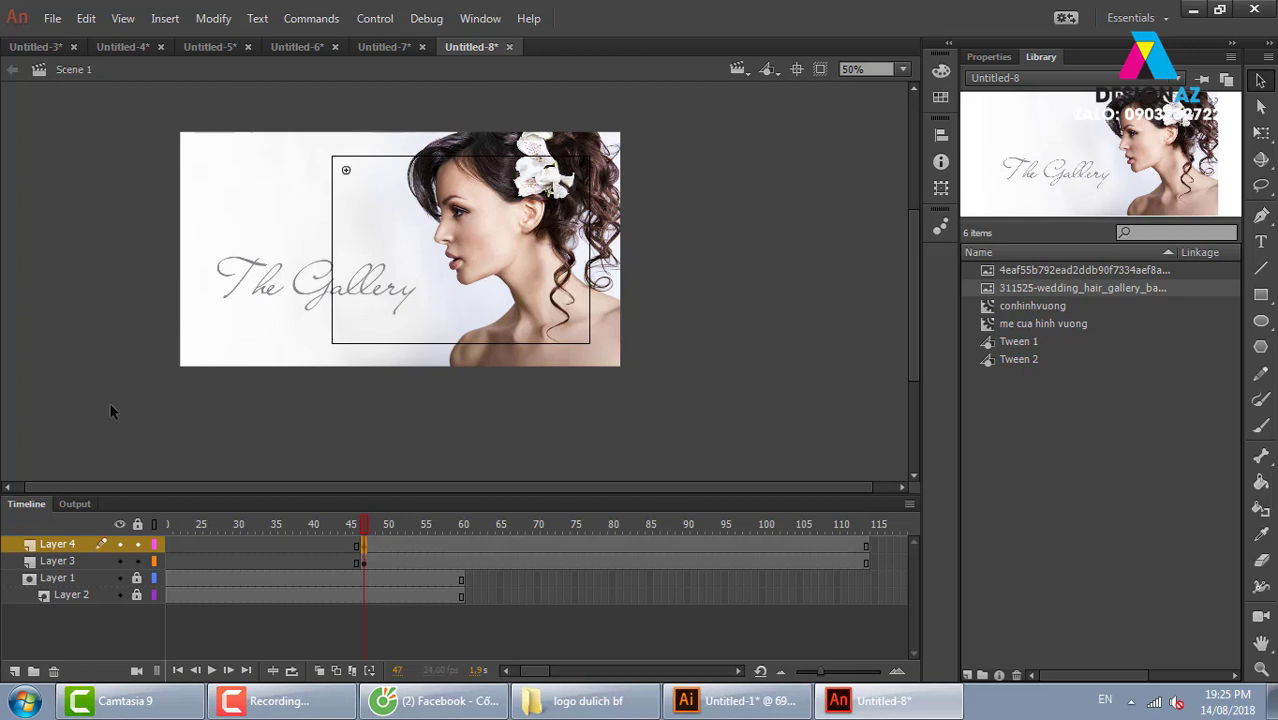
right_click(71, 541)
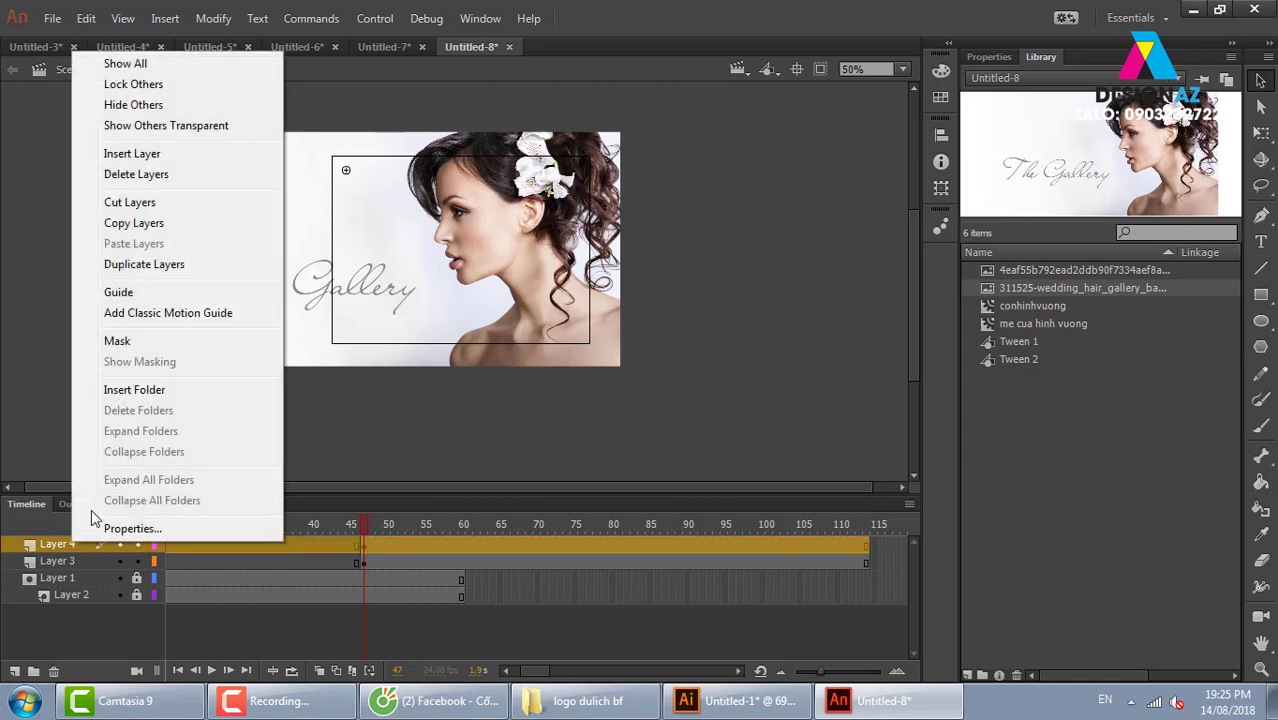
left_click(240, 418)
key("ctrl+Return")
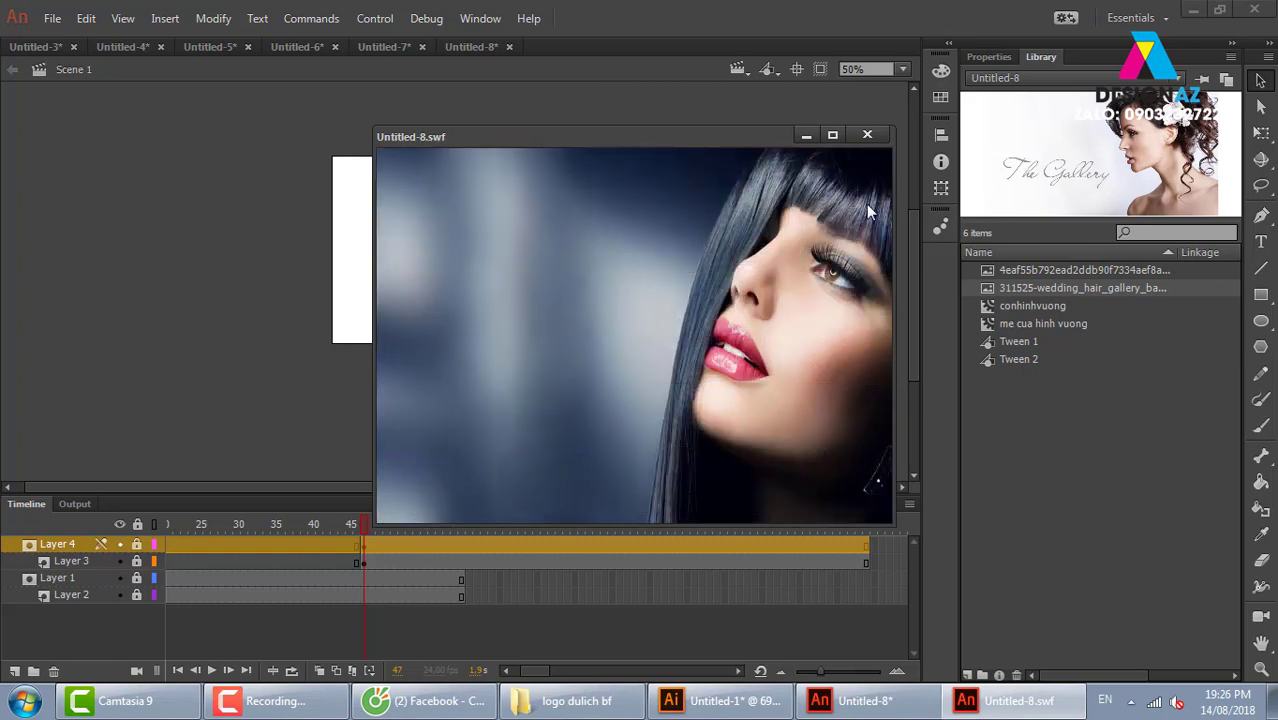
Step: Extend Layers 1 and 2 to frame 114, retest, and add Layer 5 on top
left_click(868, 133)
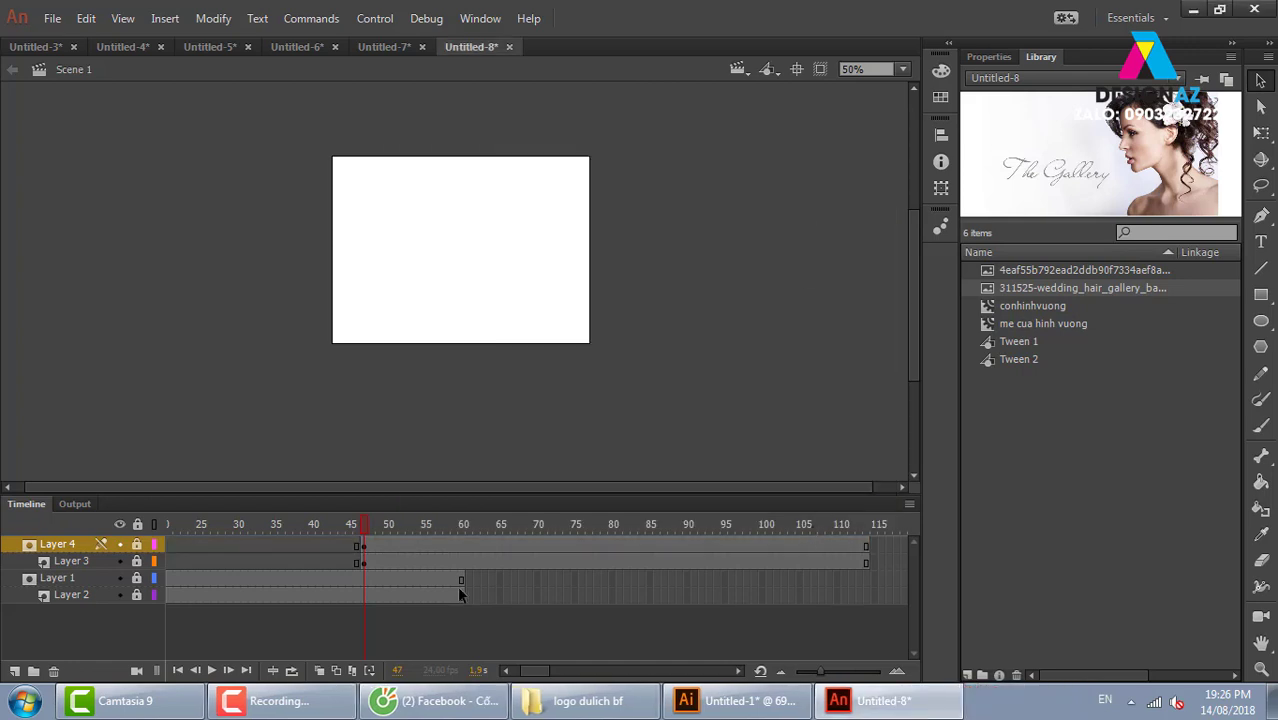
left_click(867, 581)
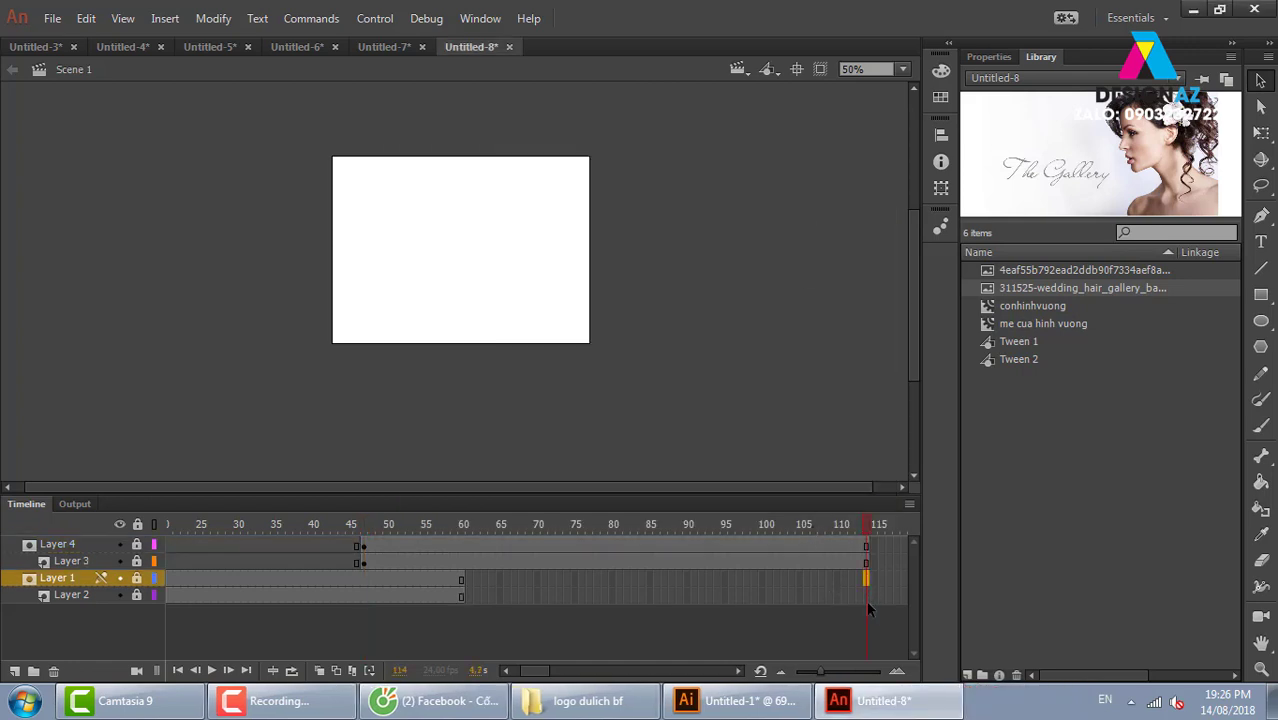
left_click(867, 599)
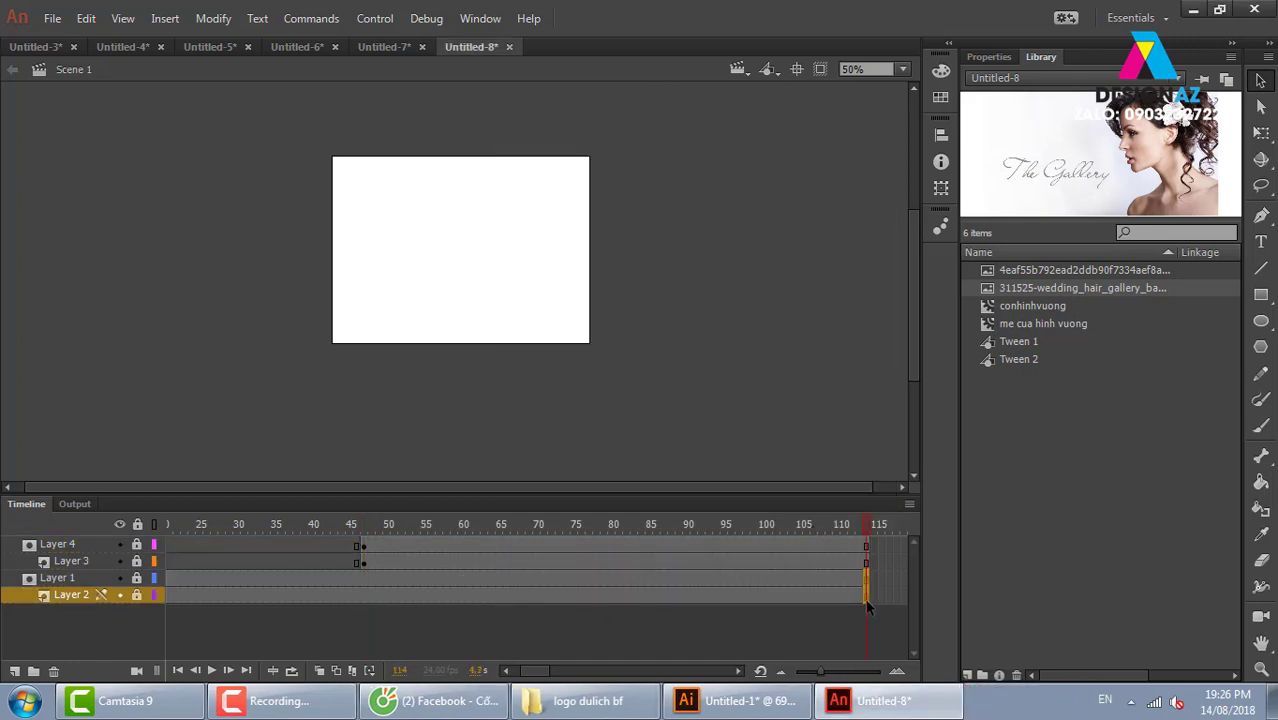
key("ctrl+Return")
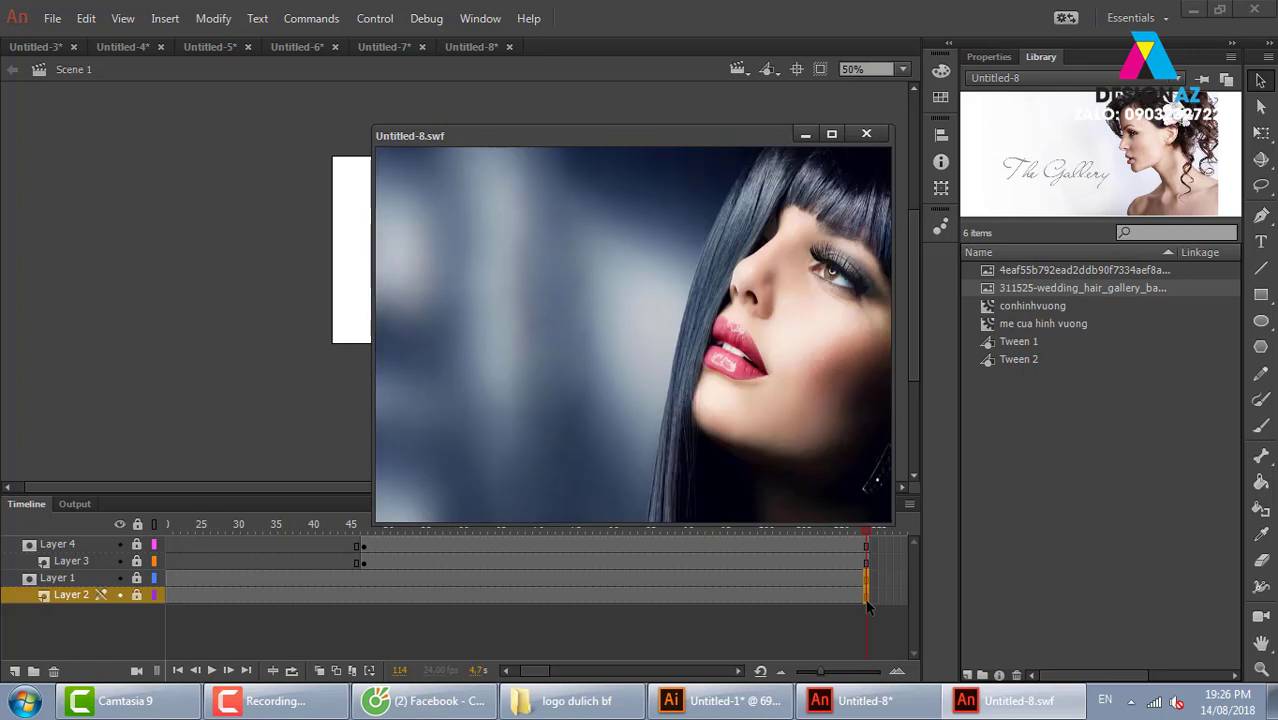
left_click(866, 134)
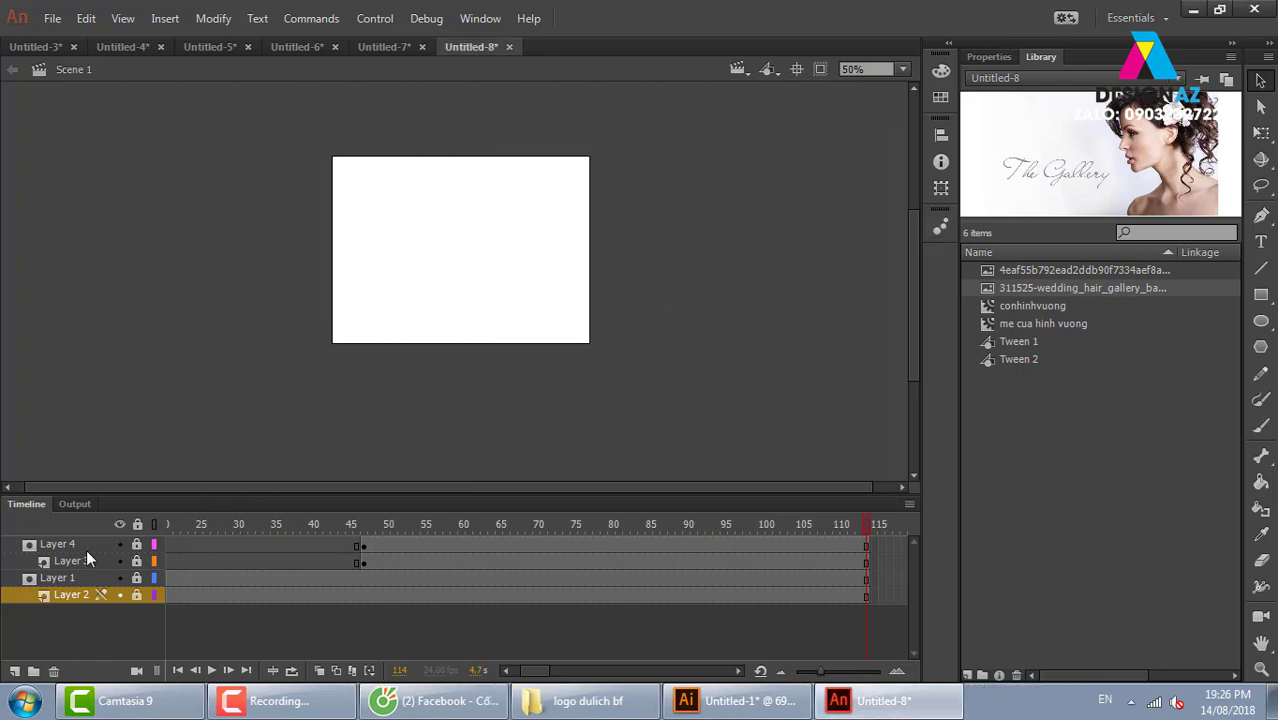
left_click(86, 543)
left_click(15, 671)
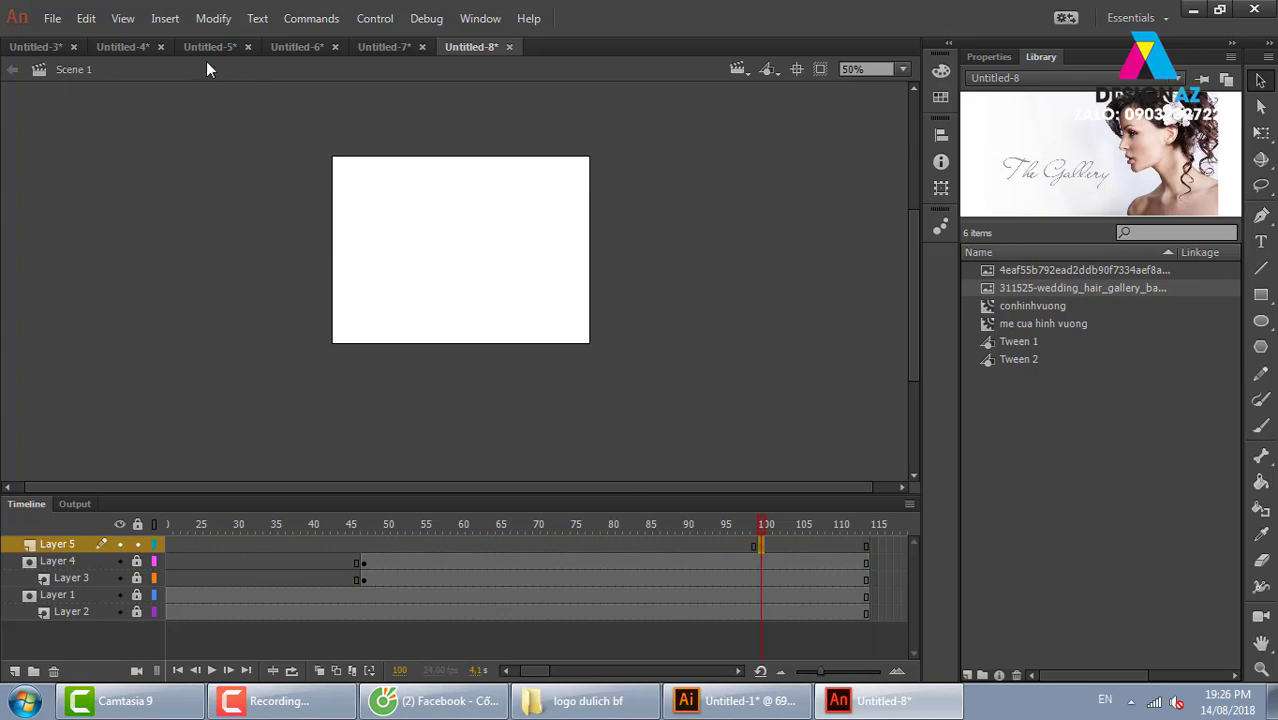
Step: Import shutterstock_137961353.jpg into the Library and select it
left_click(52, 18)
mouse_move(86, 310)
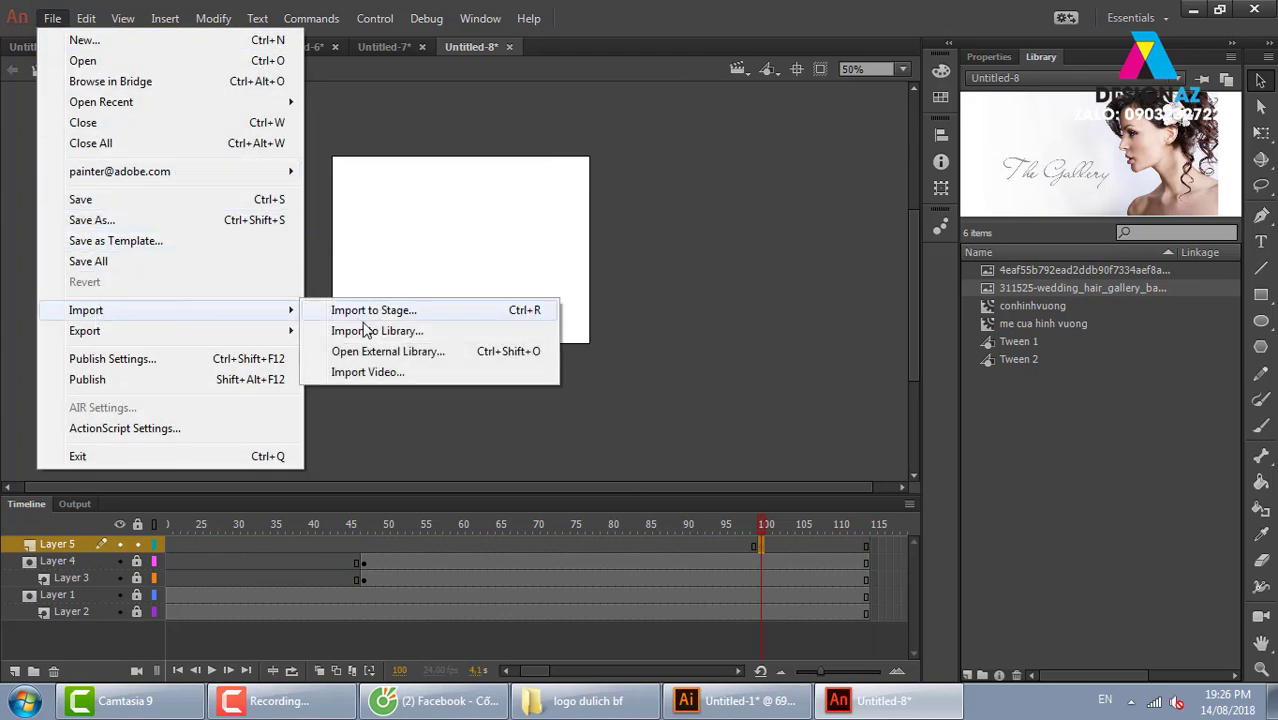
left_click(370, 331)
left_click_drag(630, 118, 624, 326)
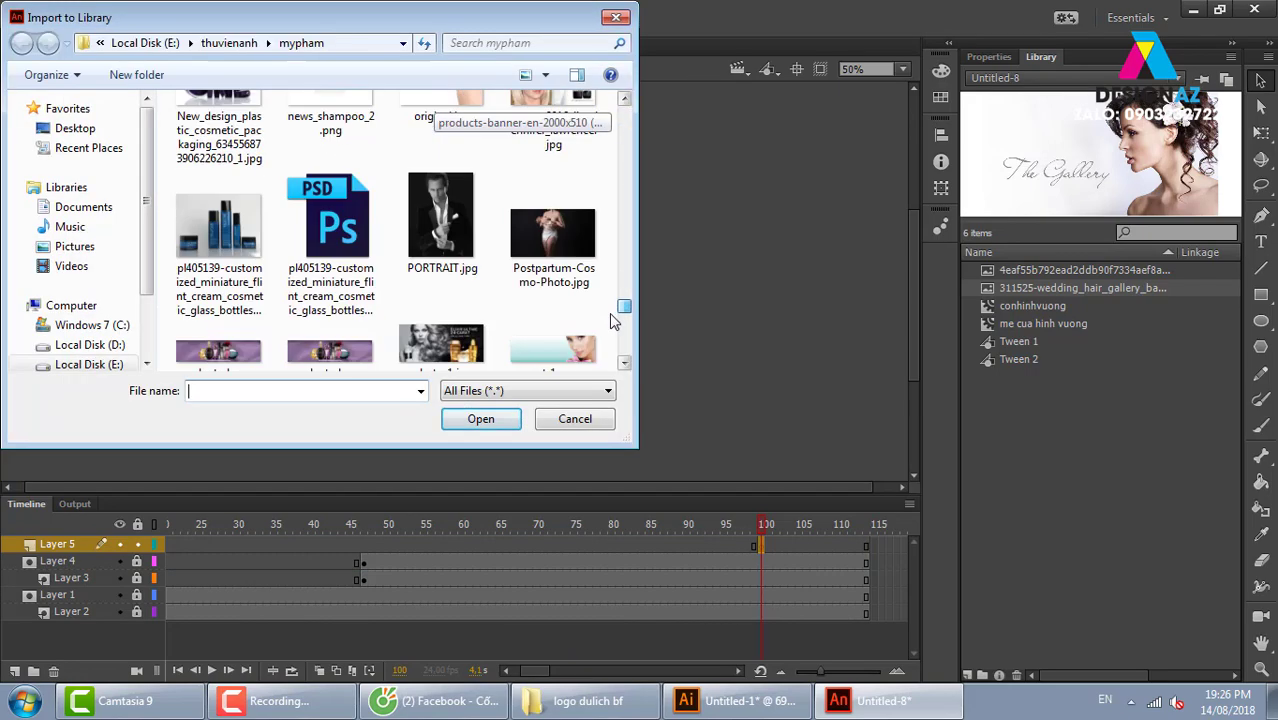
left_click(418, 235)
left_click(481, 418)
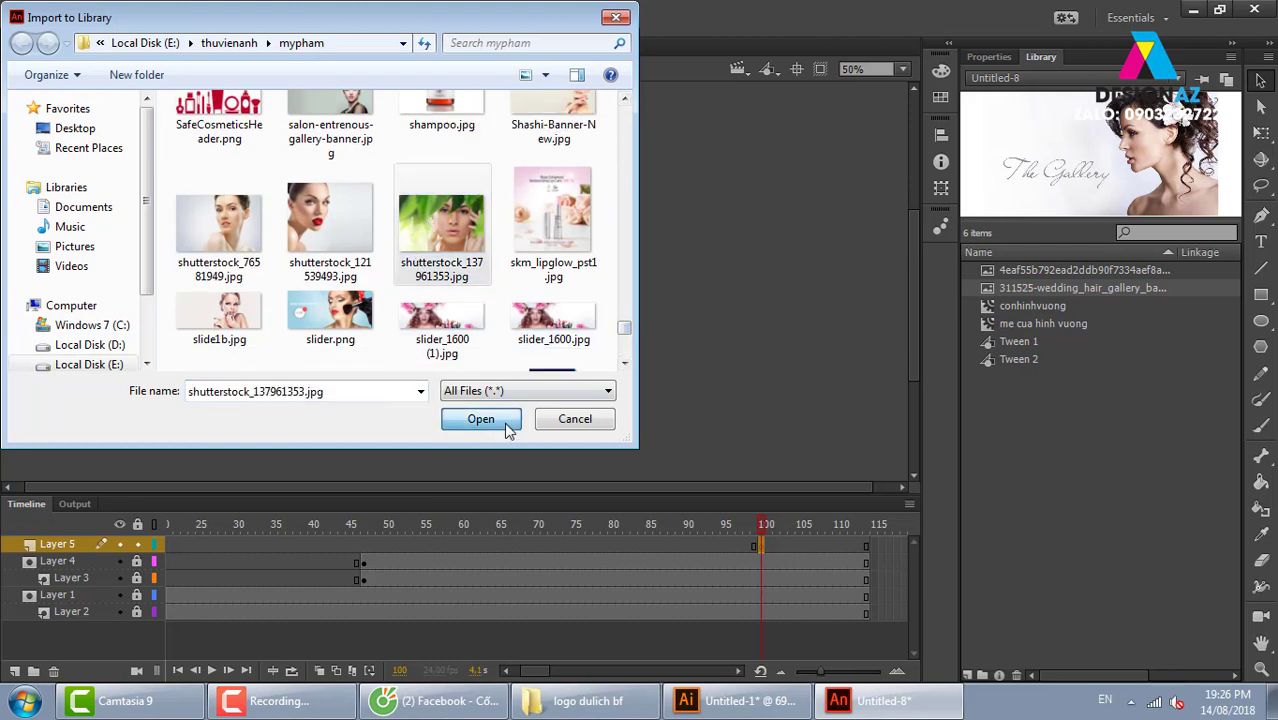
left_click(1052, 306)
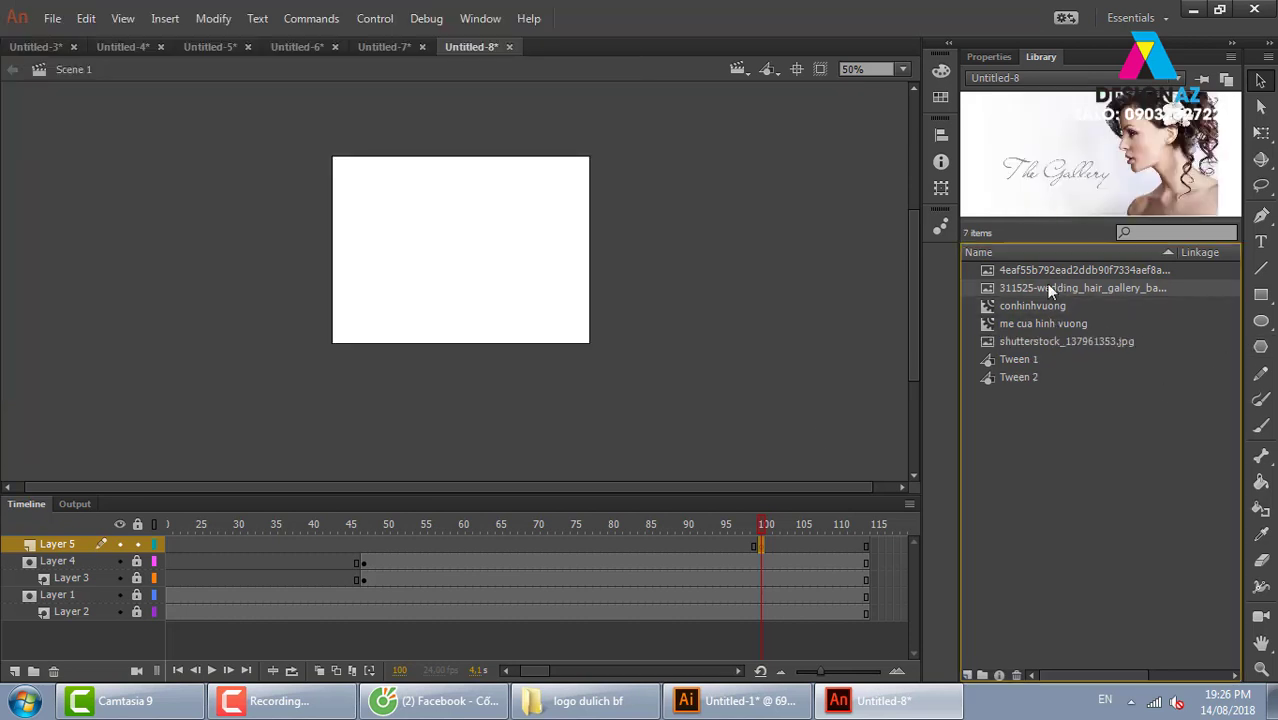
left_click(1024, 342)
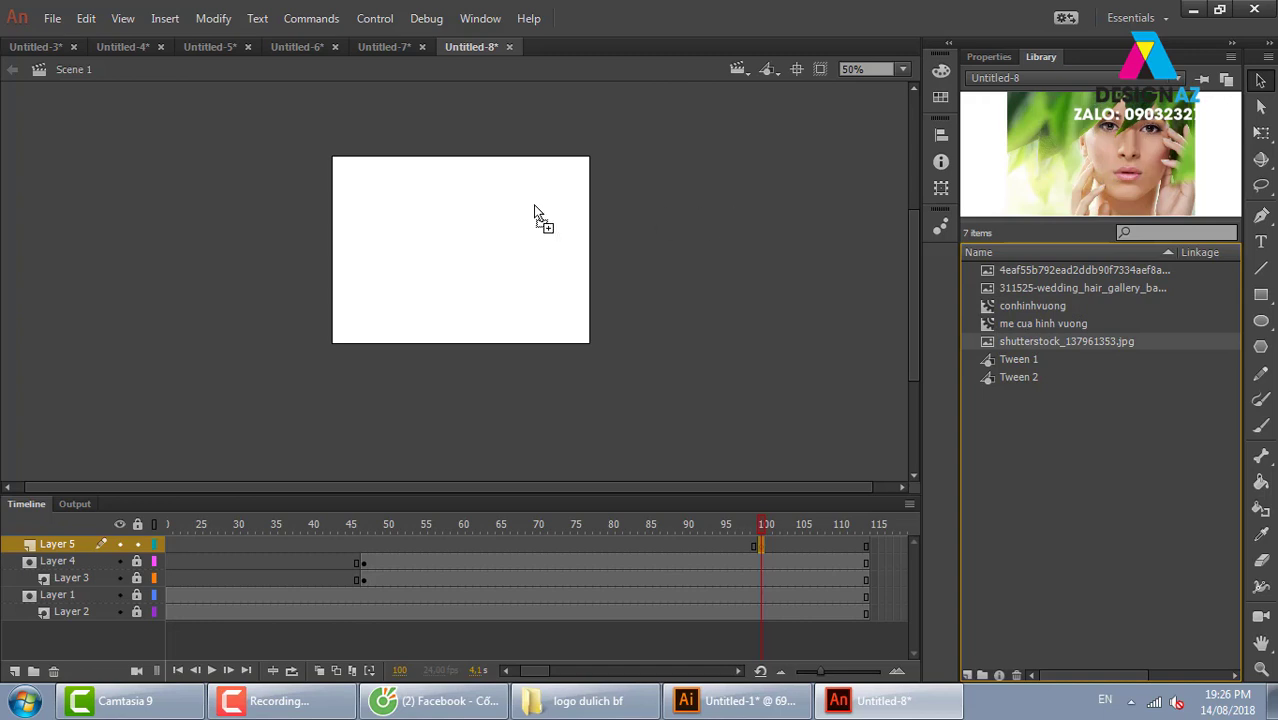
Step: Place the green-leaf photo on Layer 5, sized to the stage and centred
left_click_drag(869, 213, 536, 218)
key("ctrl+k")
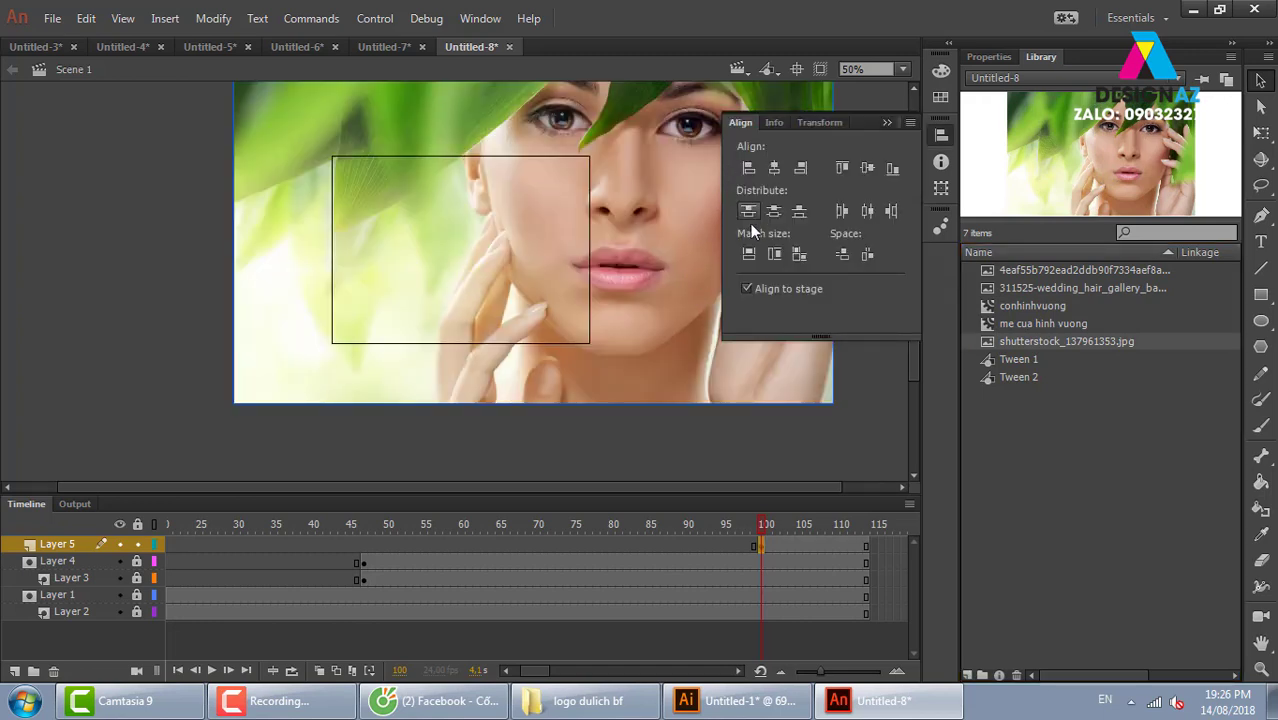
left_click(774, 254)
left_click(774, 170)
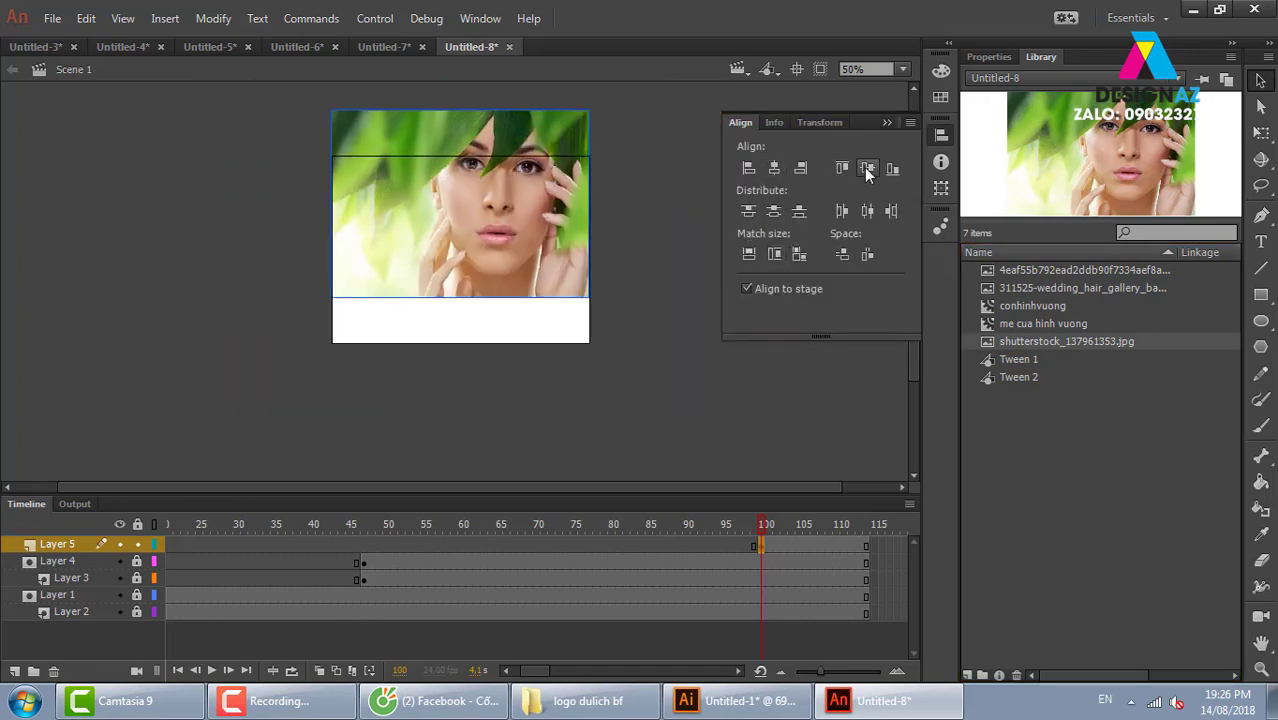
left_click(866, 168)
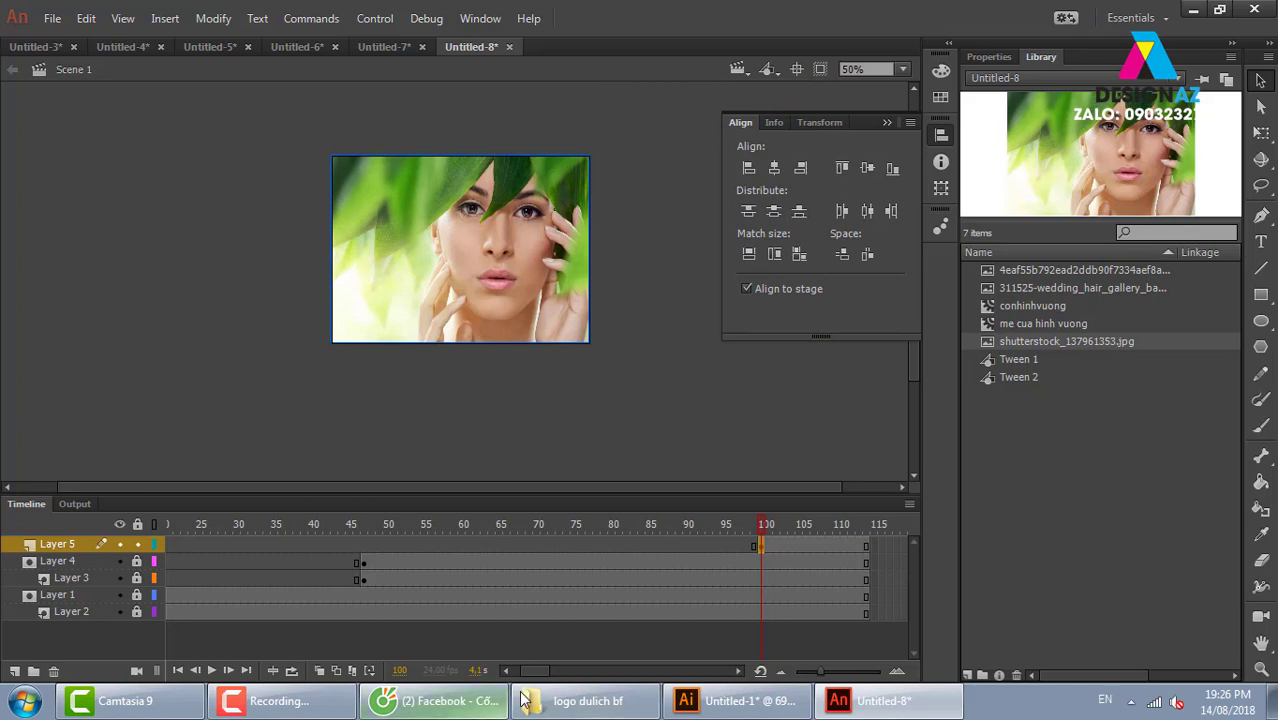
key("ctrl+k")
left_click_drag(551, 671, 568, 671)
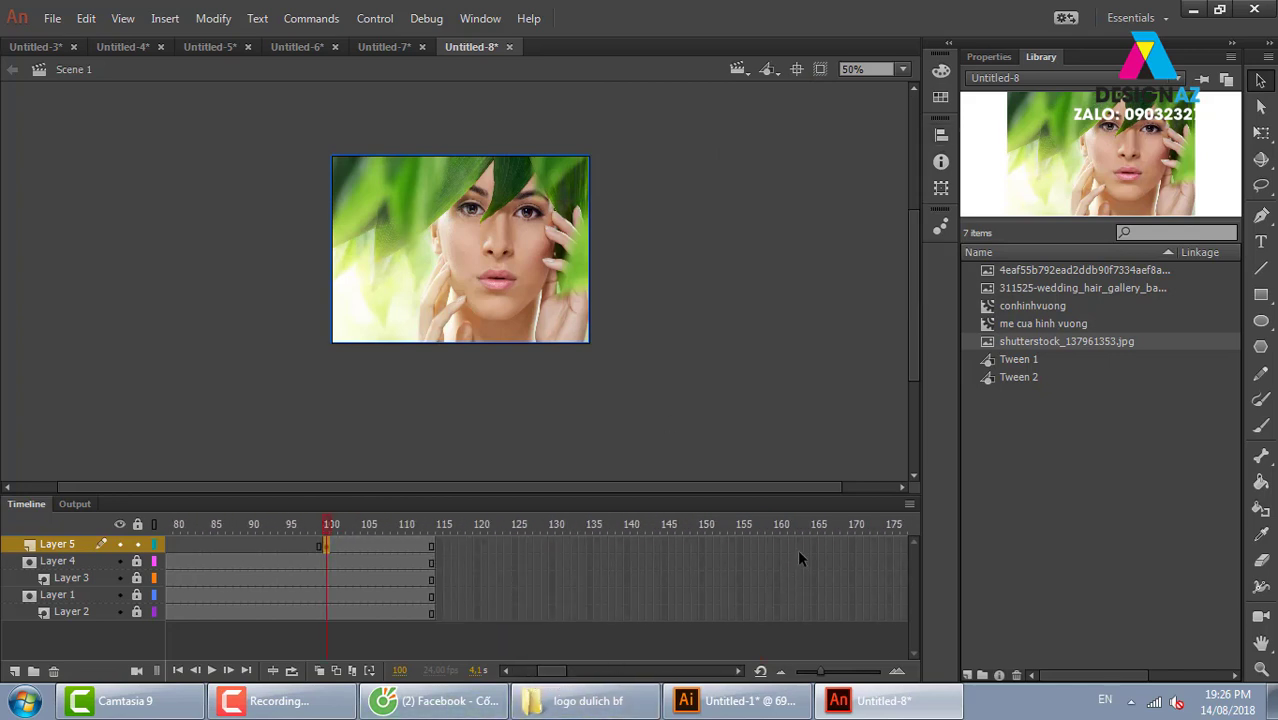
Step: Extend Layer 5's photo to frame 163
left_click(798, 548)
key("F5")
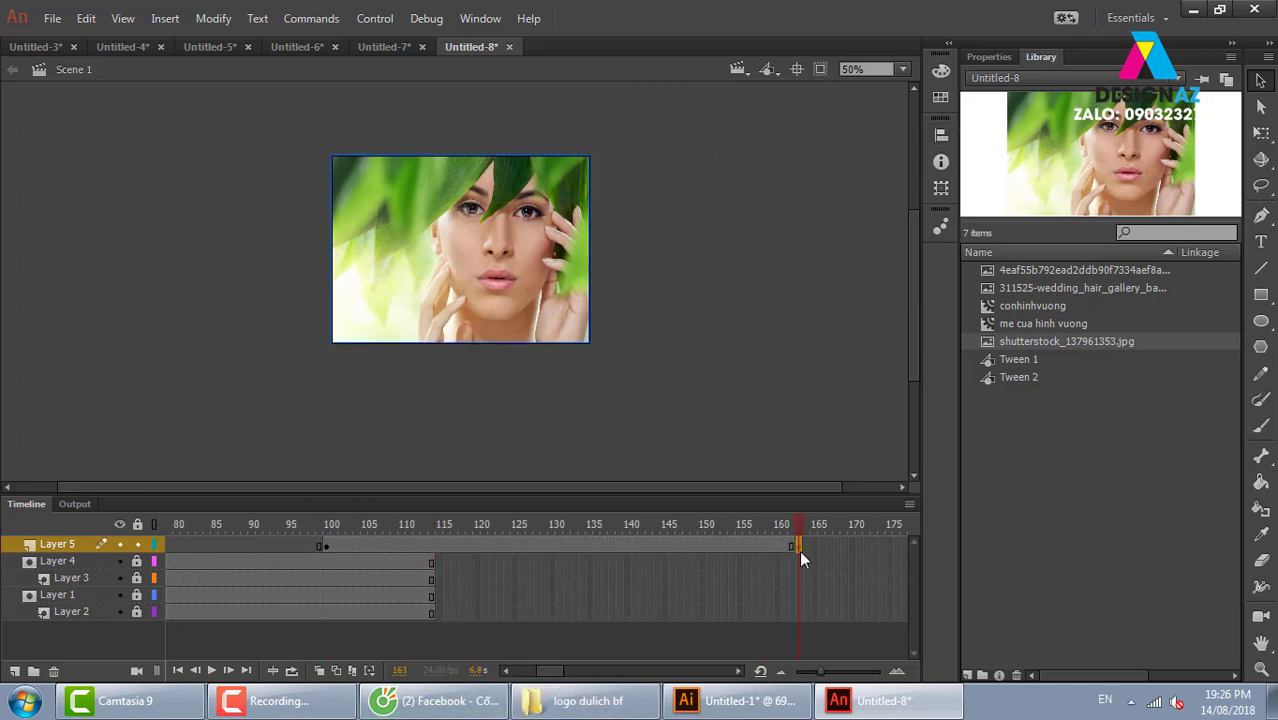
key("ctrl+z")
key("ctrl+y")
Step: Add Layer 6 keyed at frame 100, make it a mask over Layer 5, and test
left_click(14, 671)
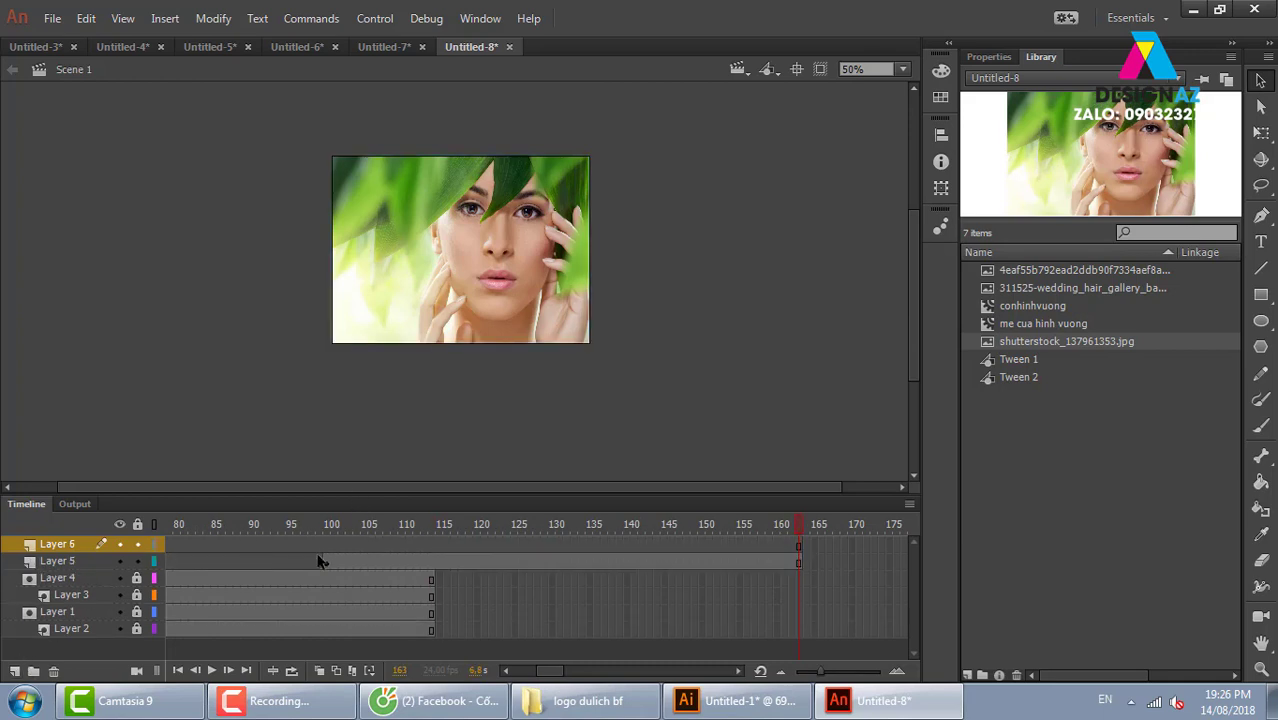
left_click(329, 543)
key("F7")
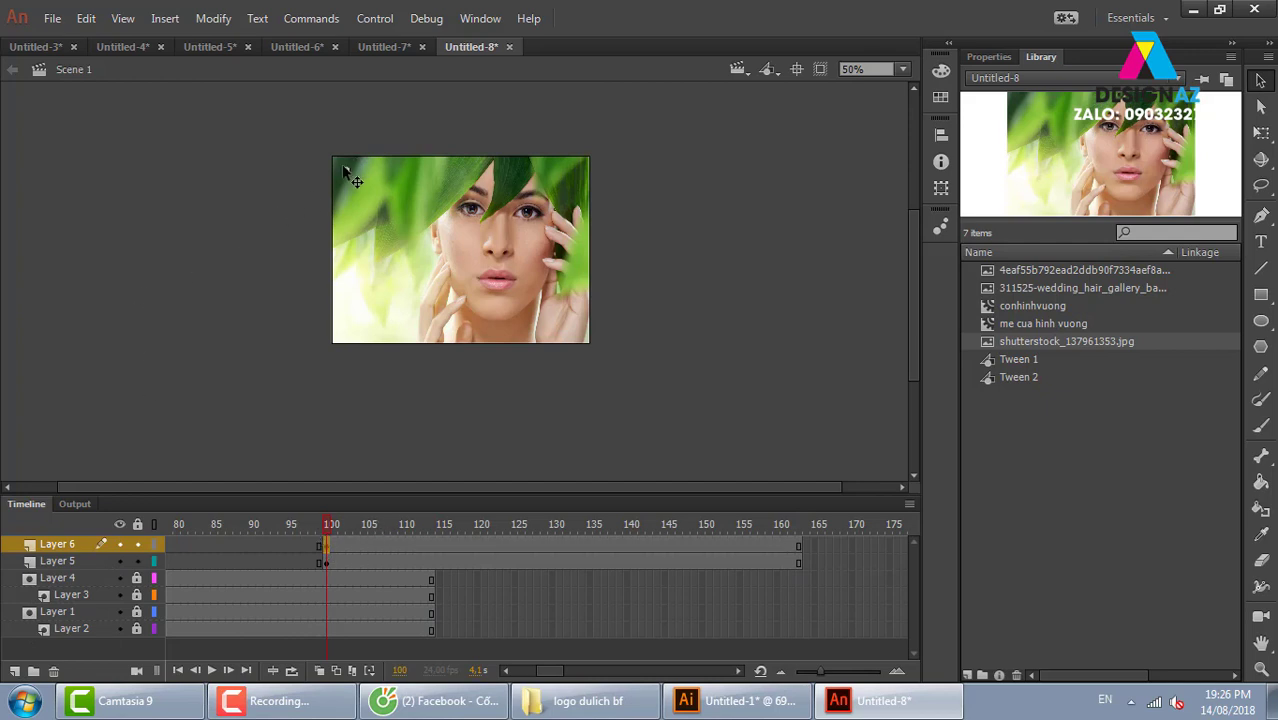
right_click(79, 548)
left_click(145, 346)
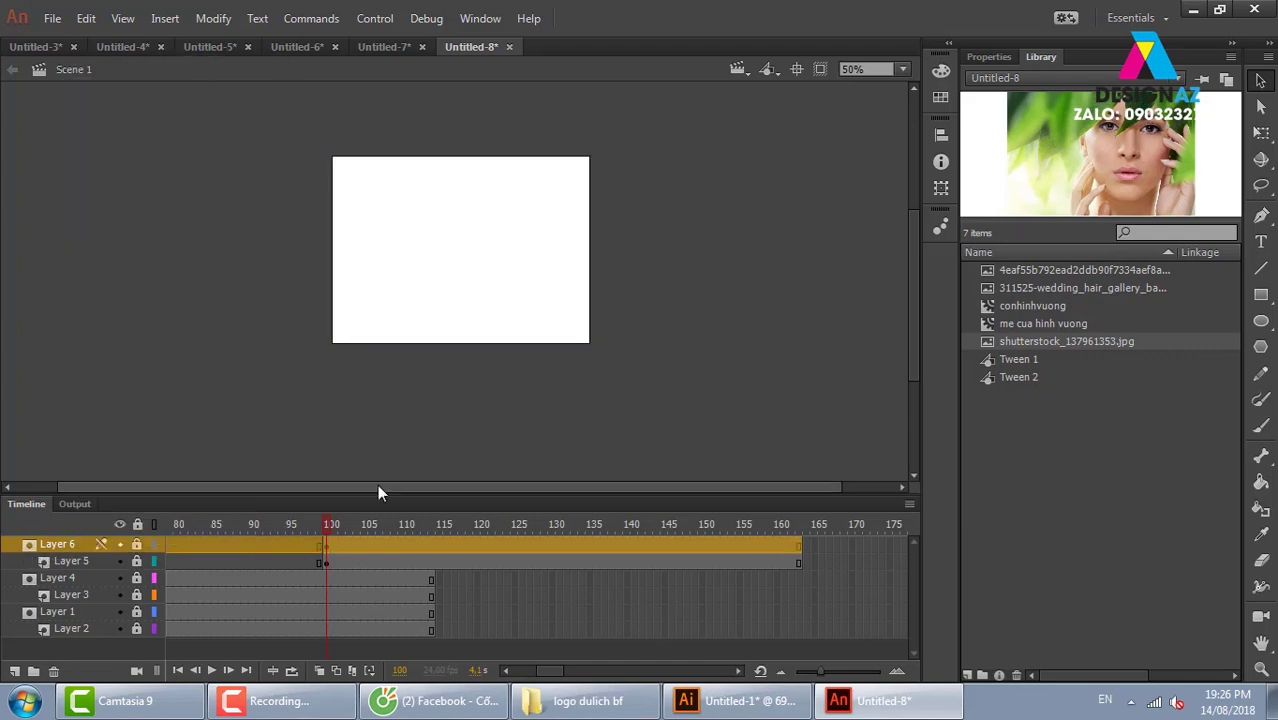
key("ctrl+Return")
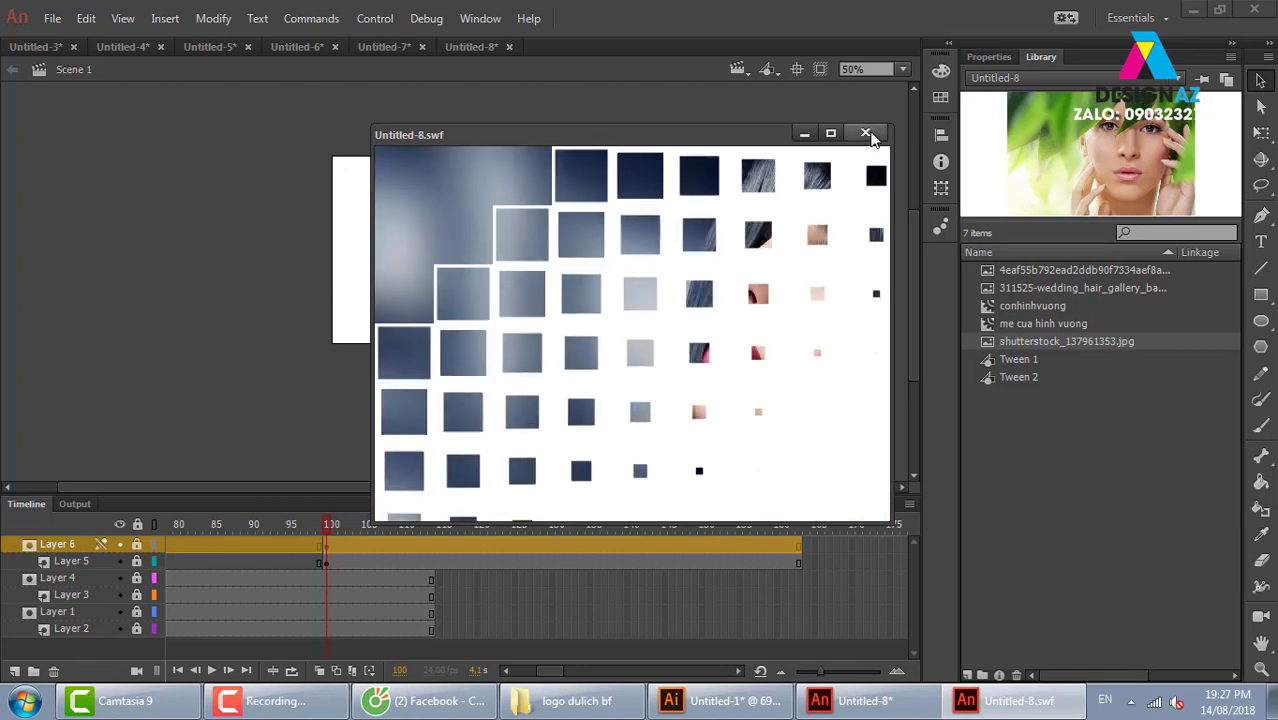
left_click(865, 133)
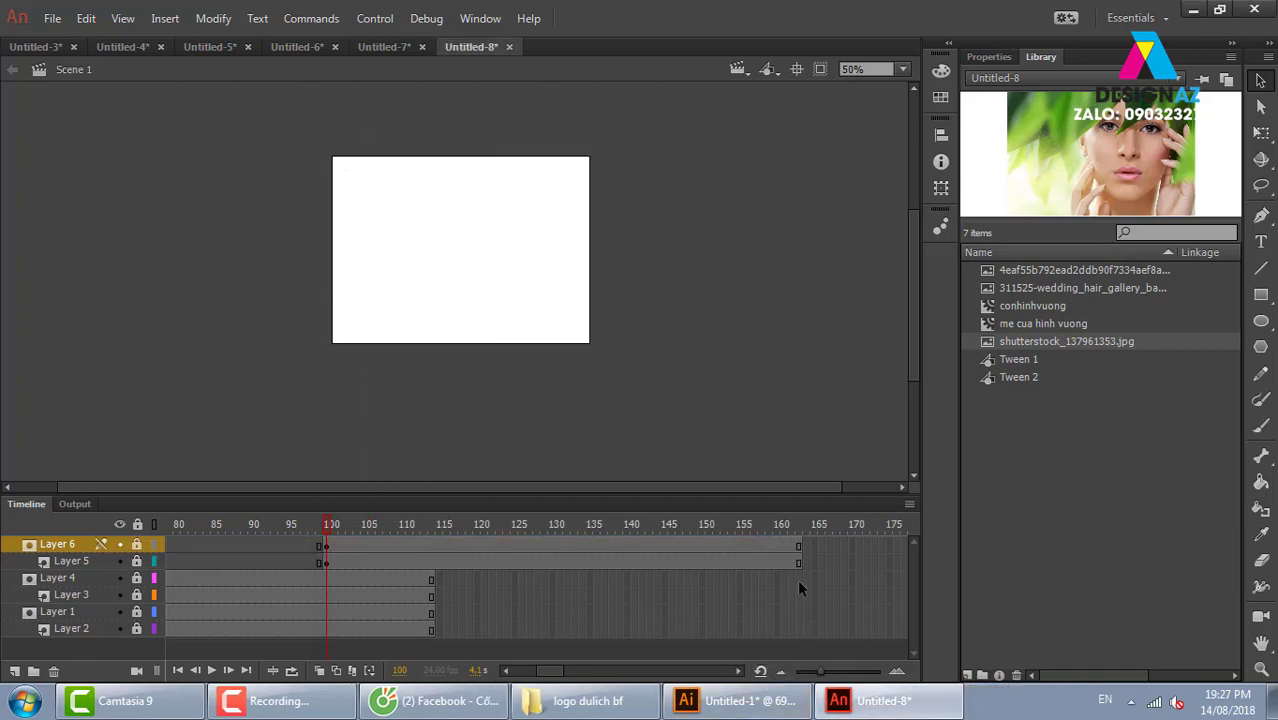
Step: Extend Layers 4 and 3 to frame 163 and check the green-leaf photo at frame 100
left_click(798, 580)
left_click(798, 598, "shift")
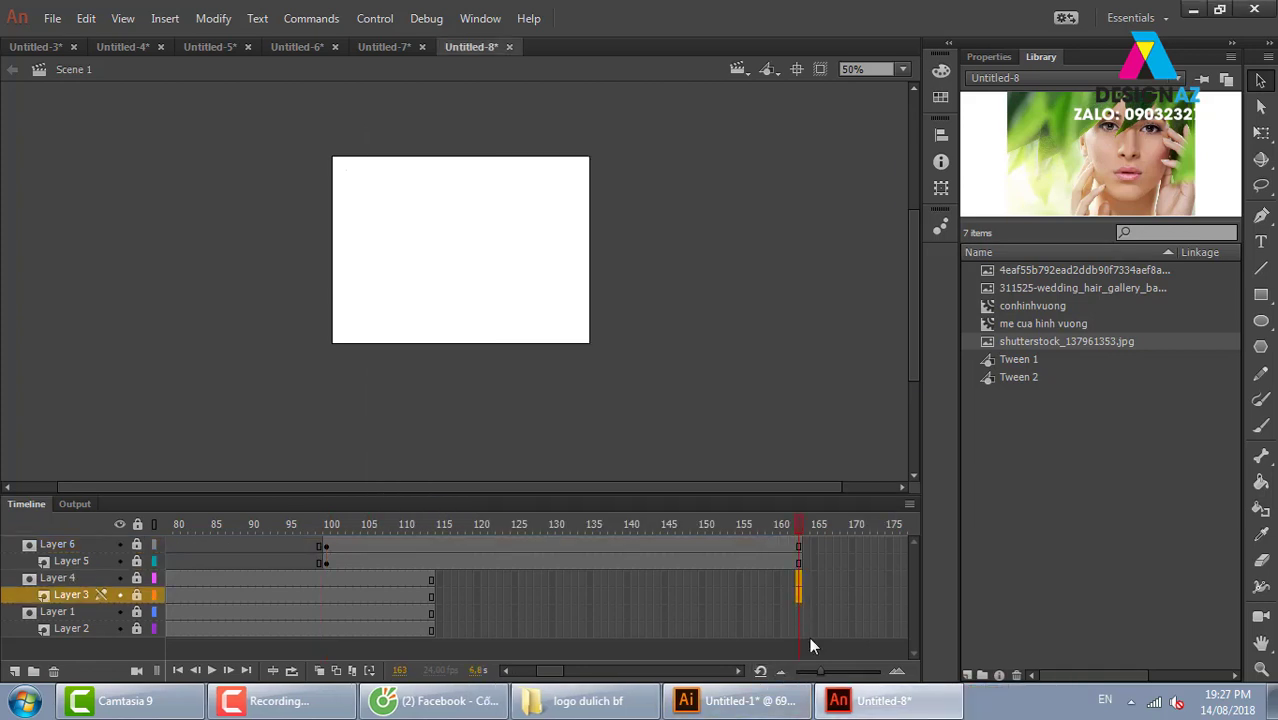
key("F5")
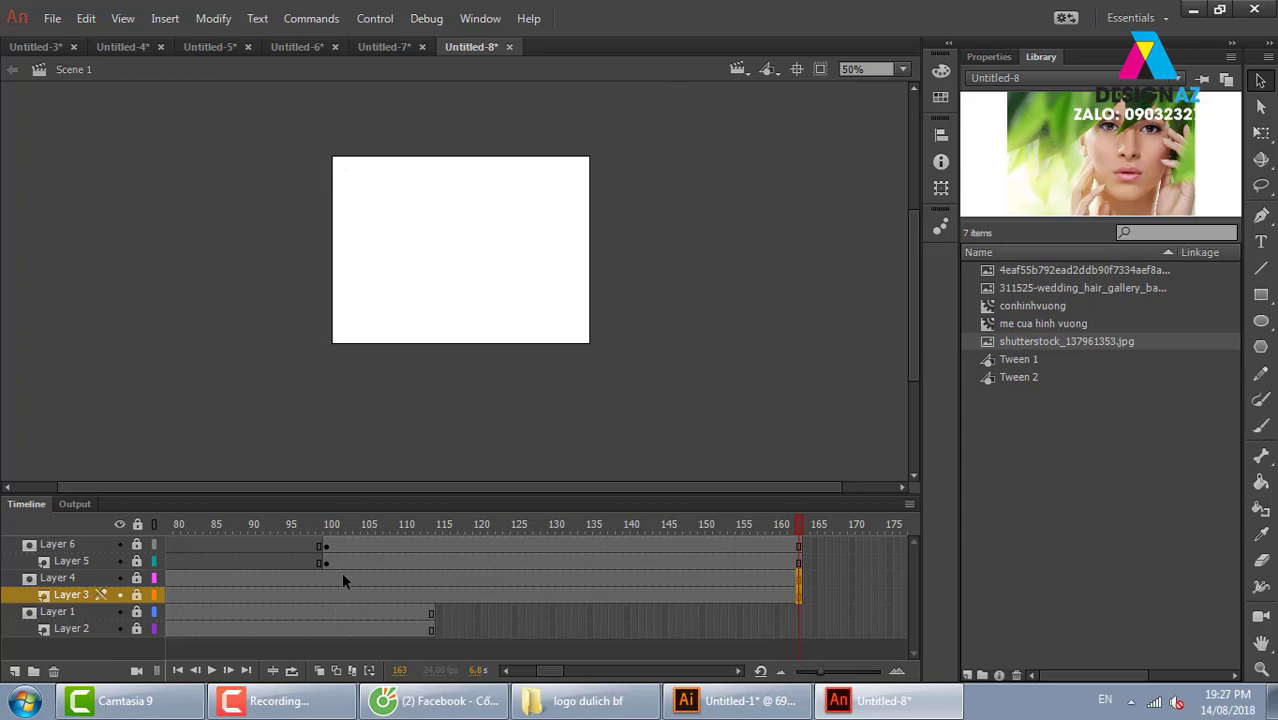
left_click(325, 561)
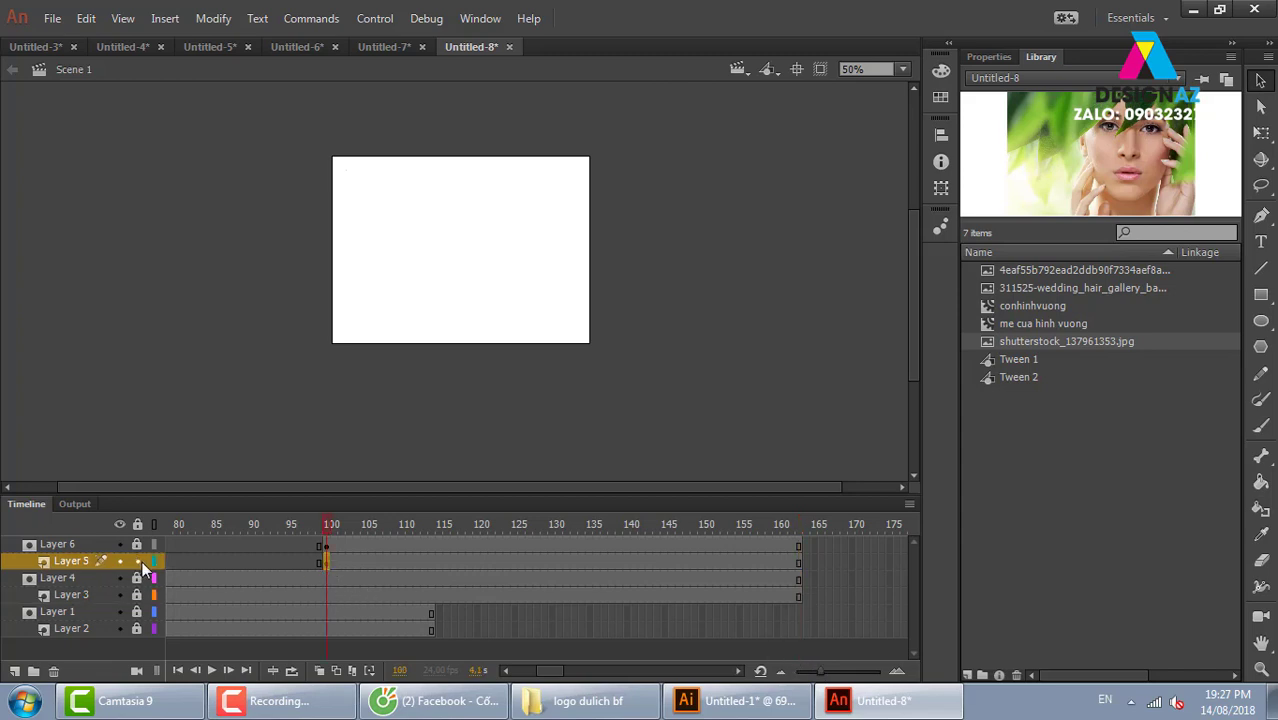
left_click(546, 326)
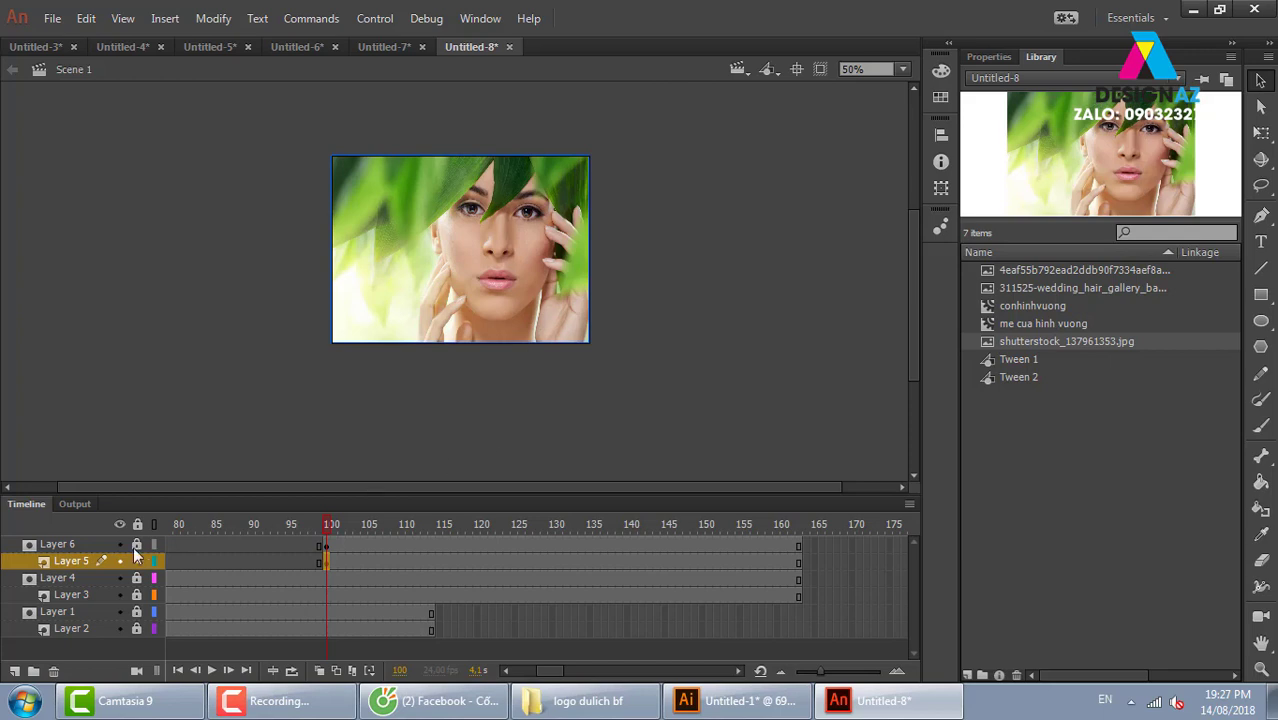
Step: Add Layer 7, move it to the bottom of the stack, add another layer, and test
left_click(80, 544)
left_click(15, 673)
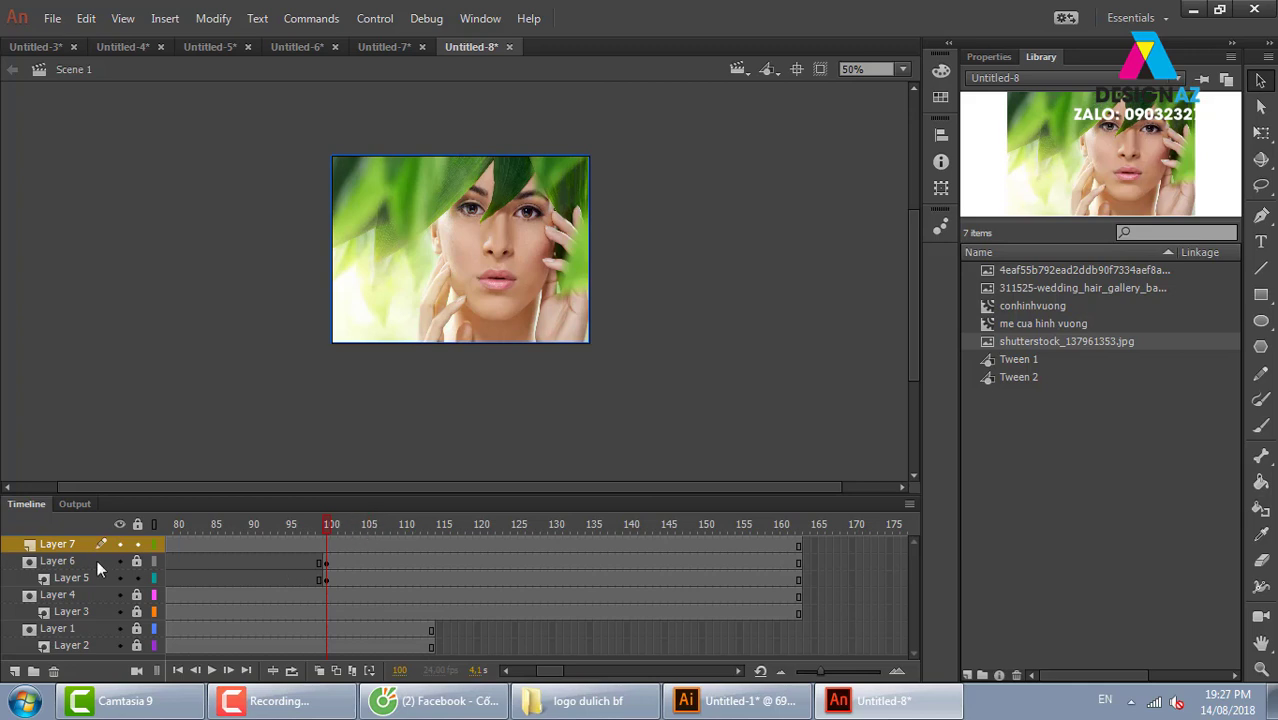
left_click(69, 544)
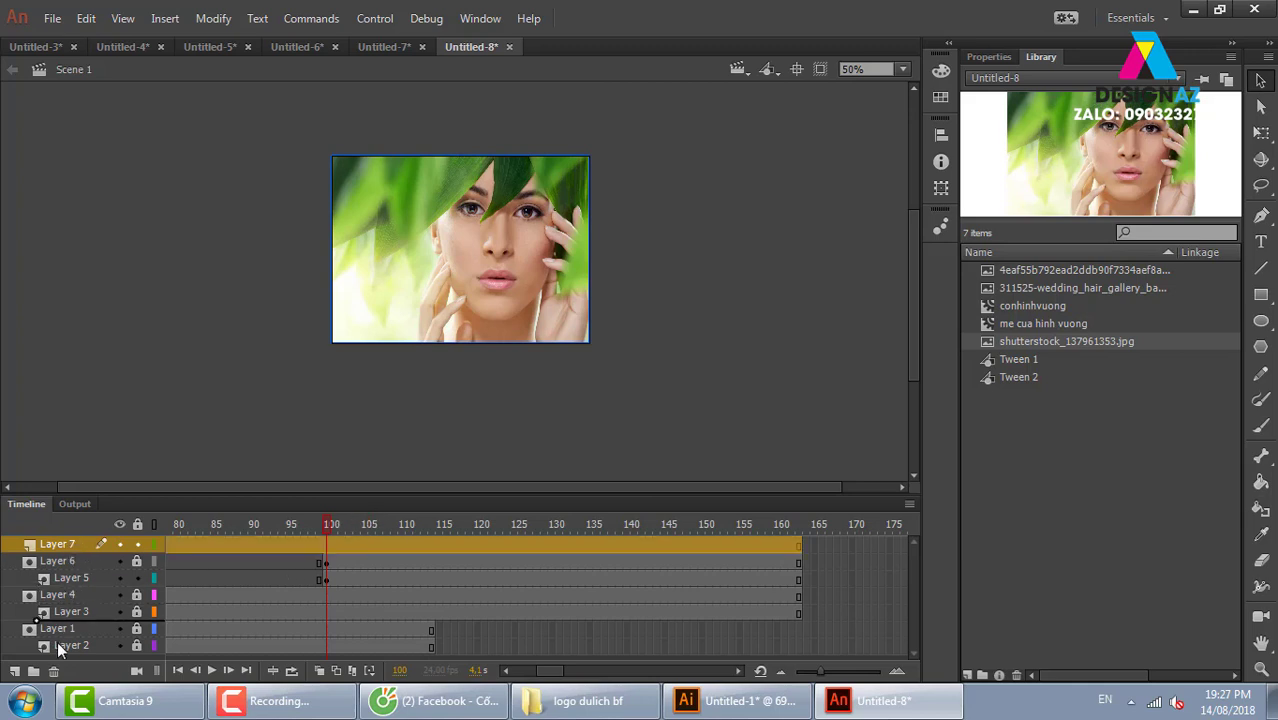
left_click(55, 671)
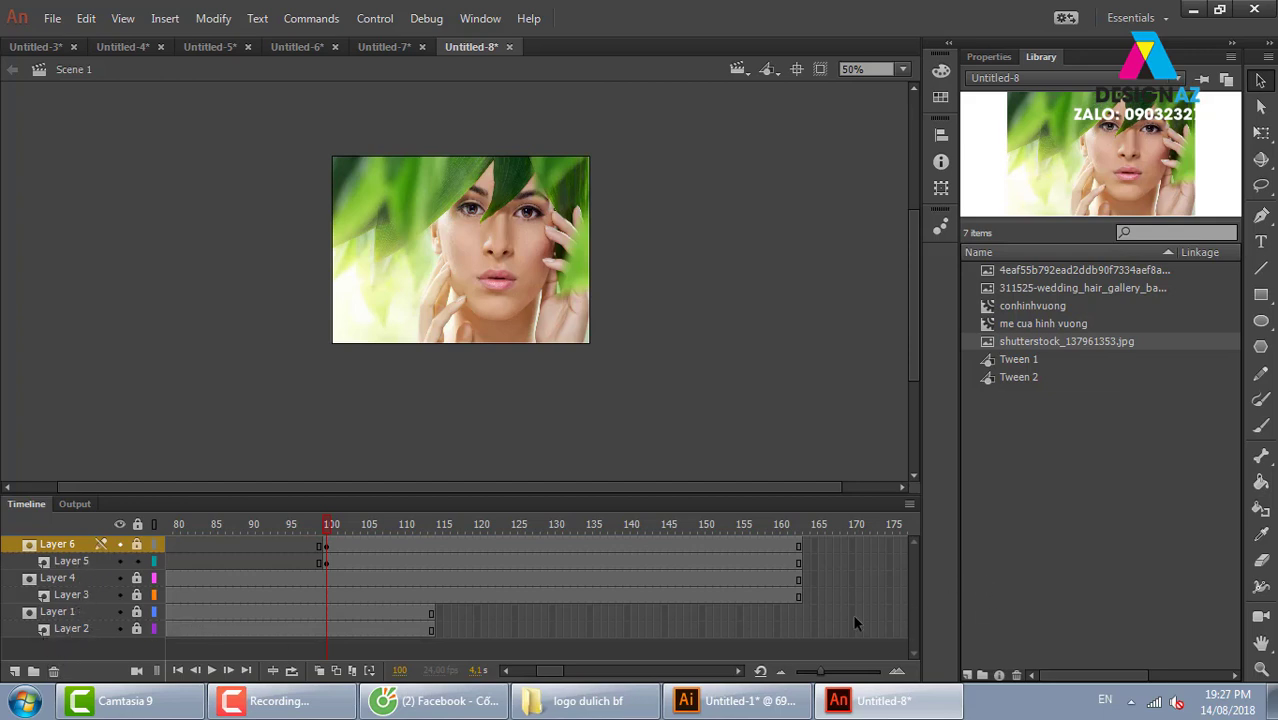
key("ctrl+z")
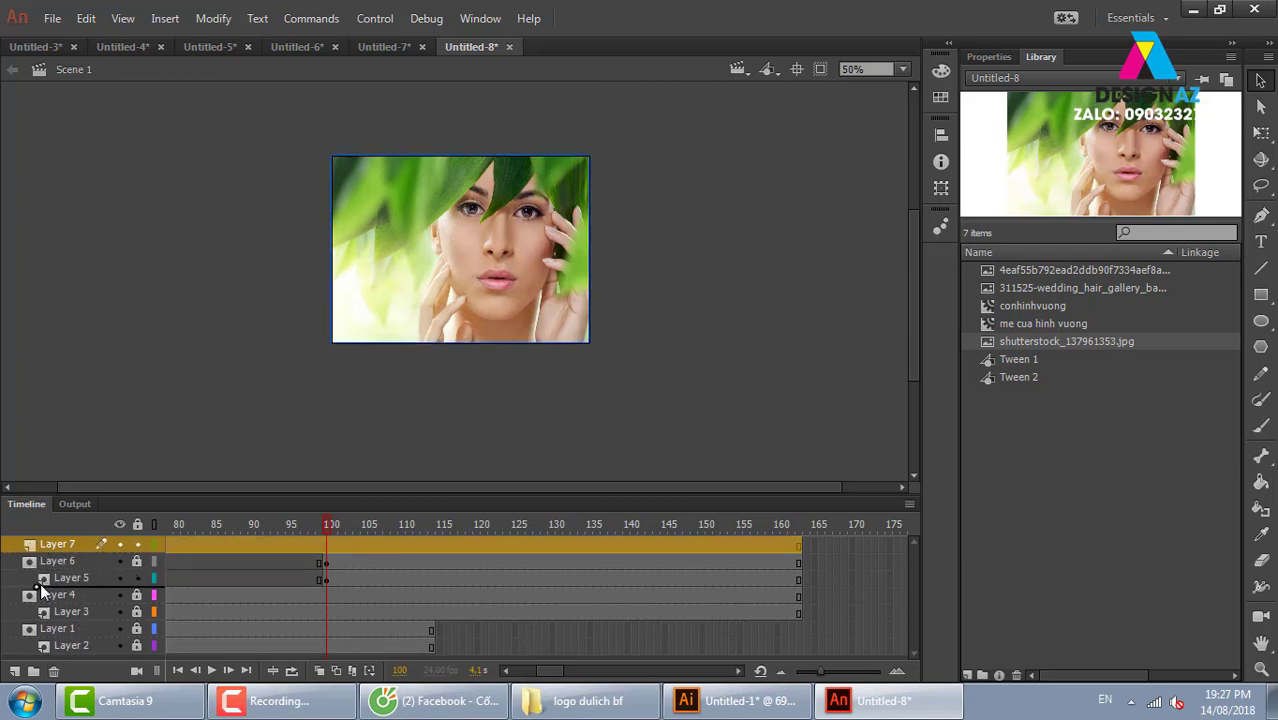
left_click_drag(36, 656, 49, 653)
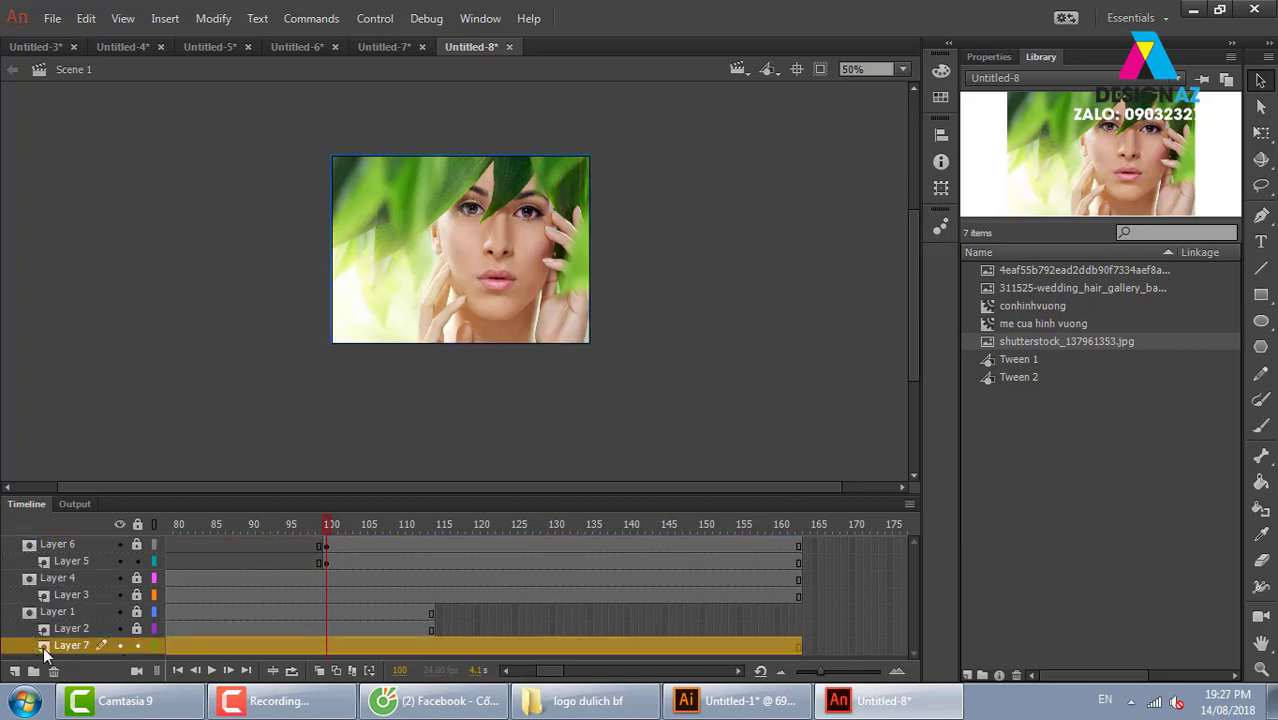
left_click(14, 671)
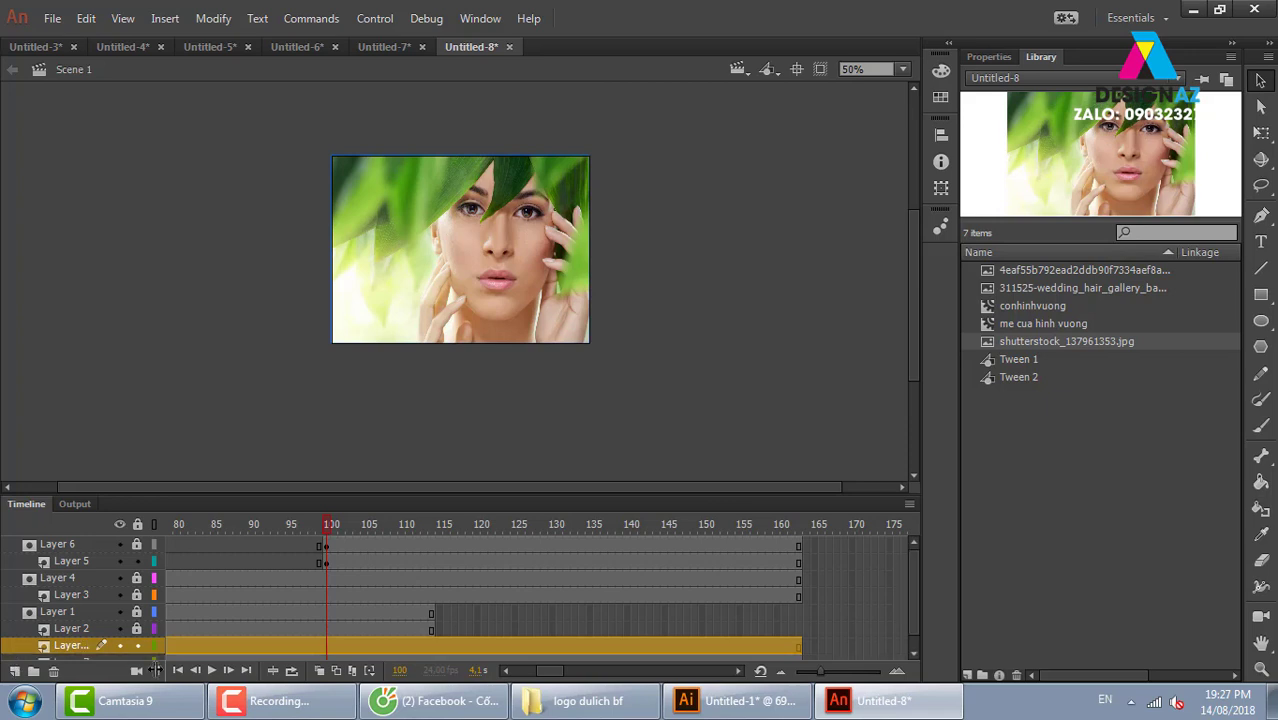
scroll(911, 559, "down", 1)
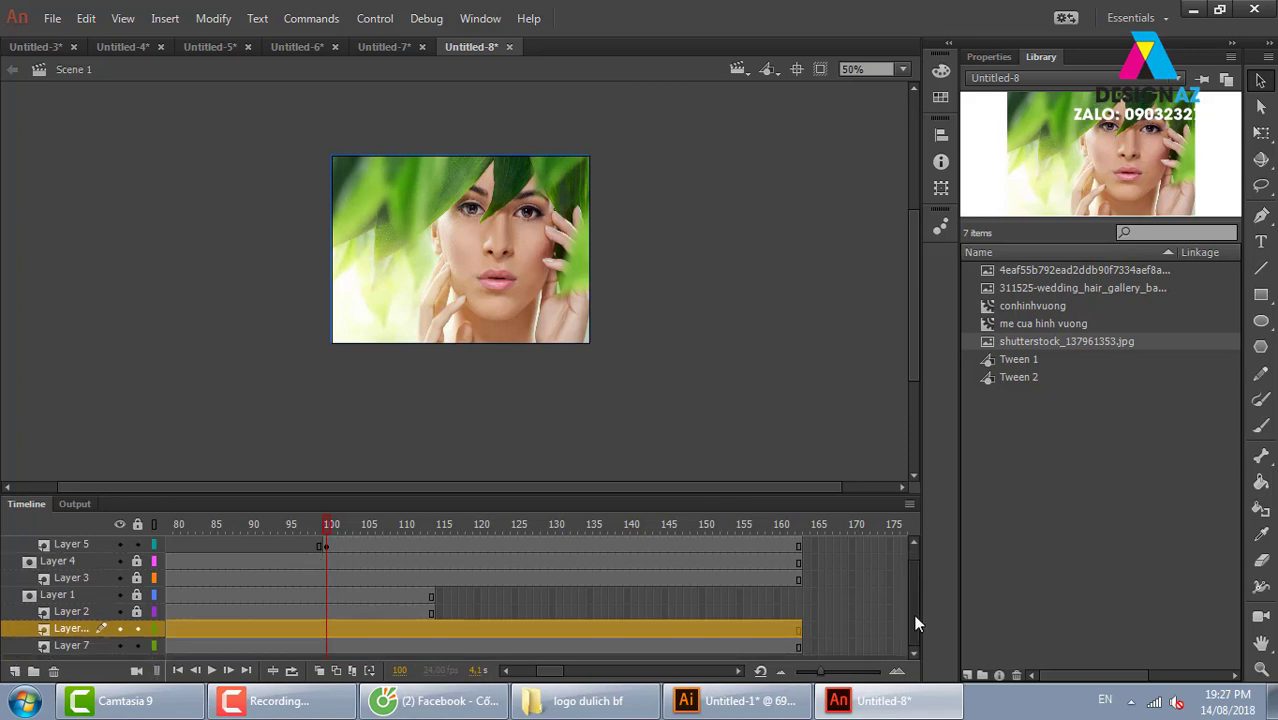
key("ctrl+Return")
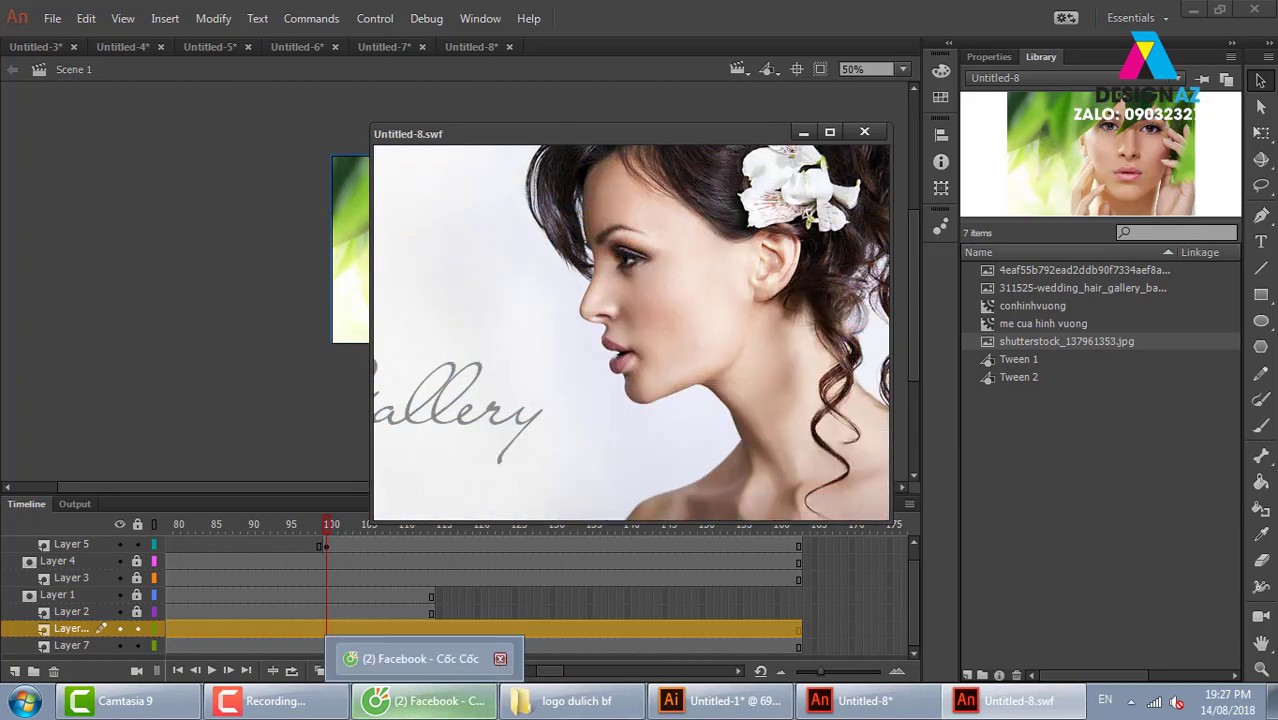
Step: Un-indent Layer 7 from the mask and retest the full three-photo movie
left_click(48, 645)
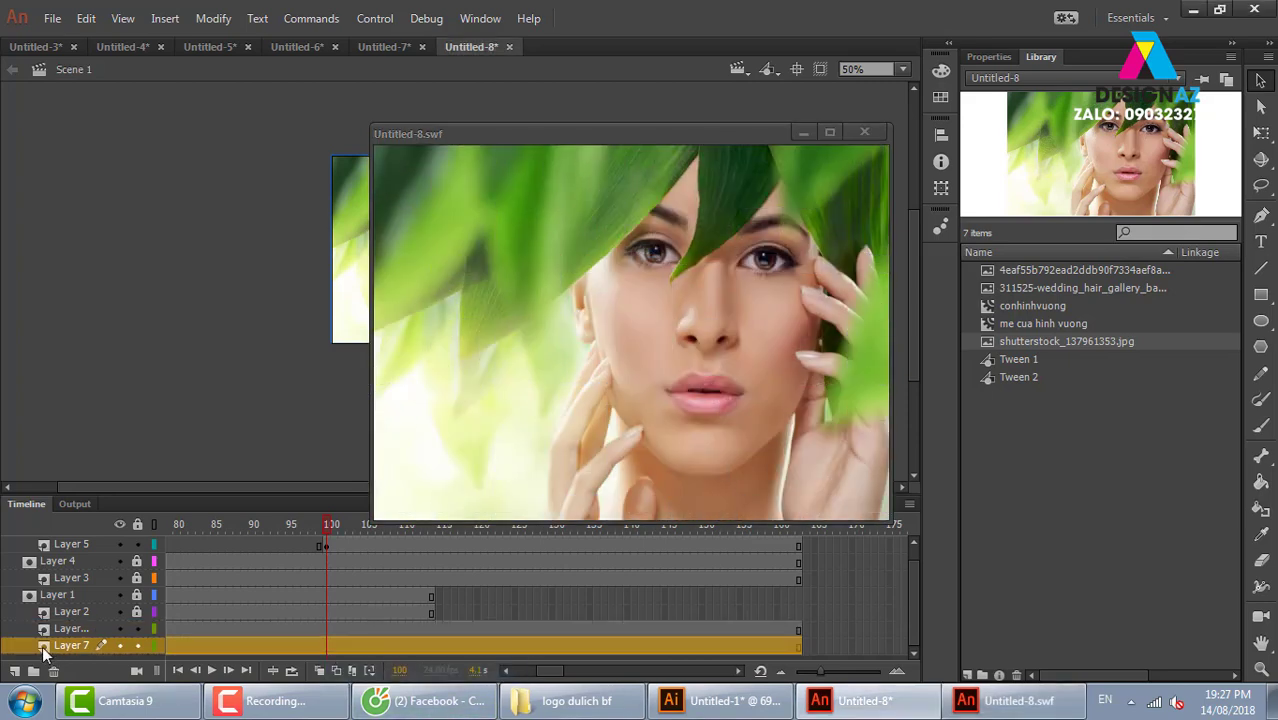
left_click_drag(42, 646, 18, 650)
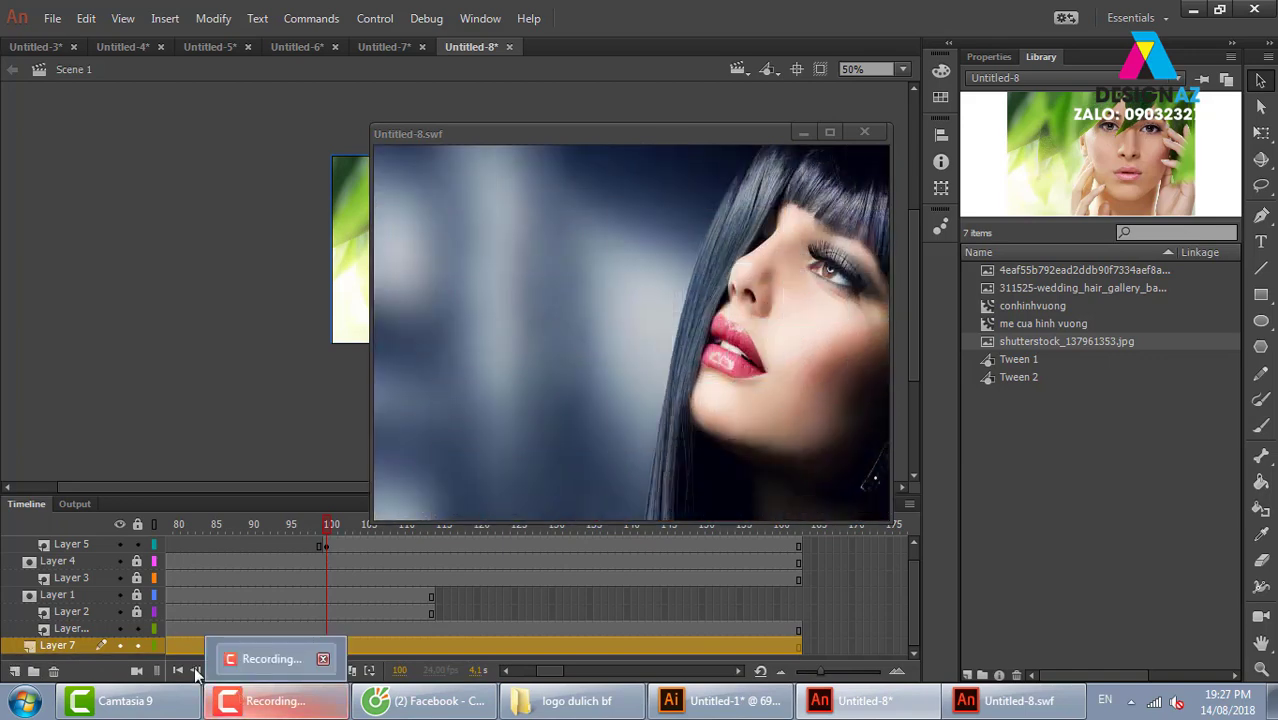
left_click(864, 132)
key("ctrl+Return")
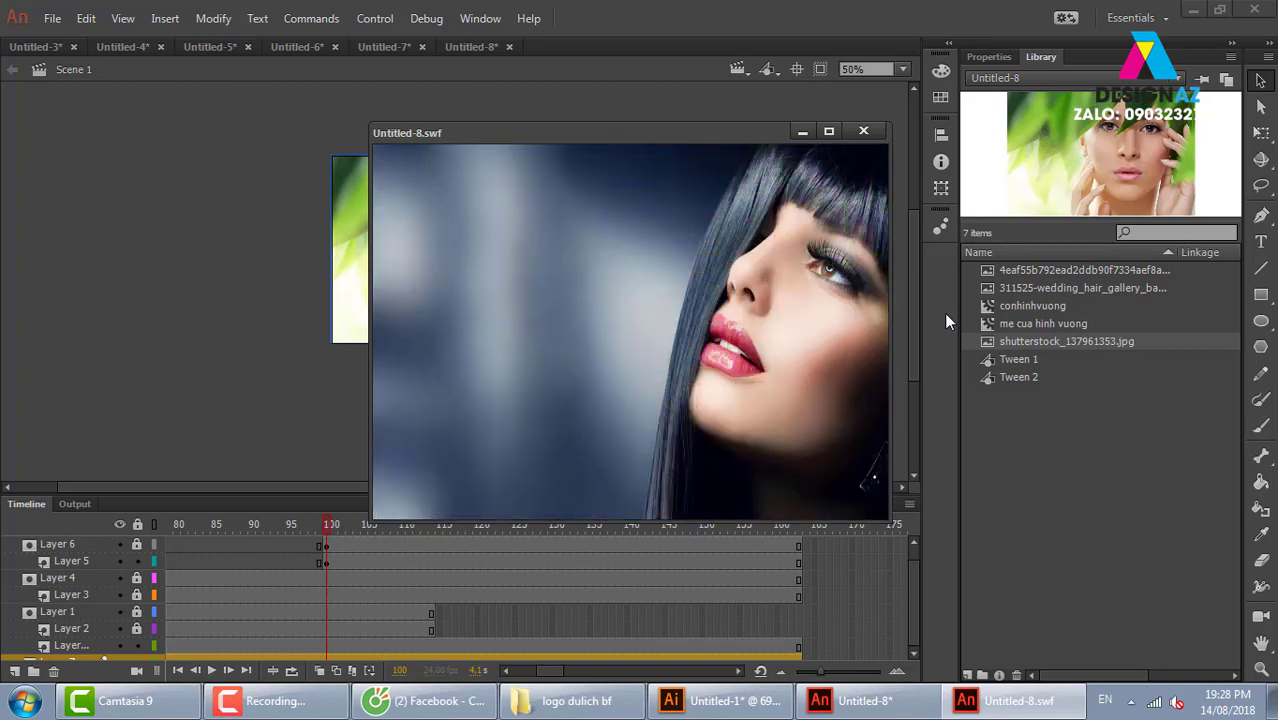
left_click(863, 131)
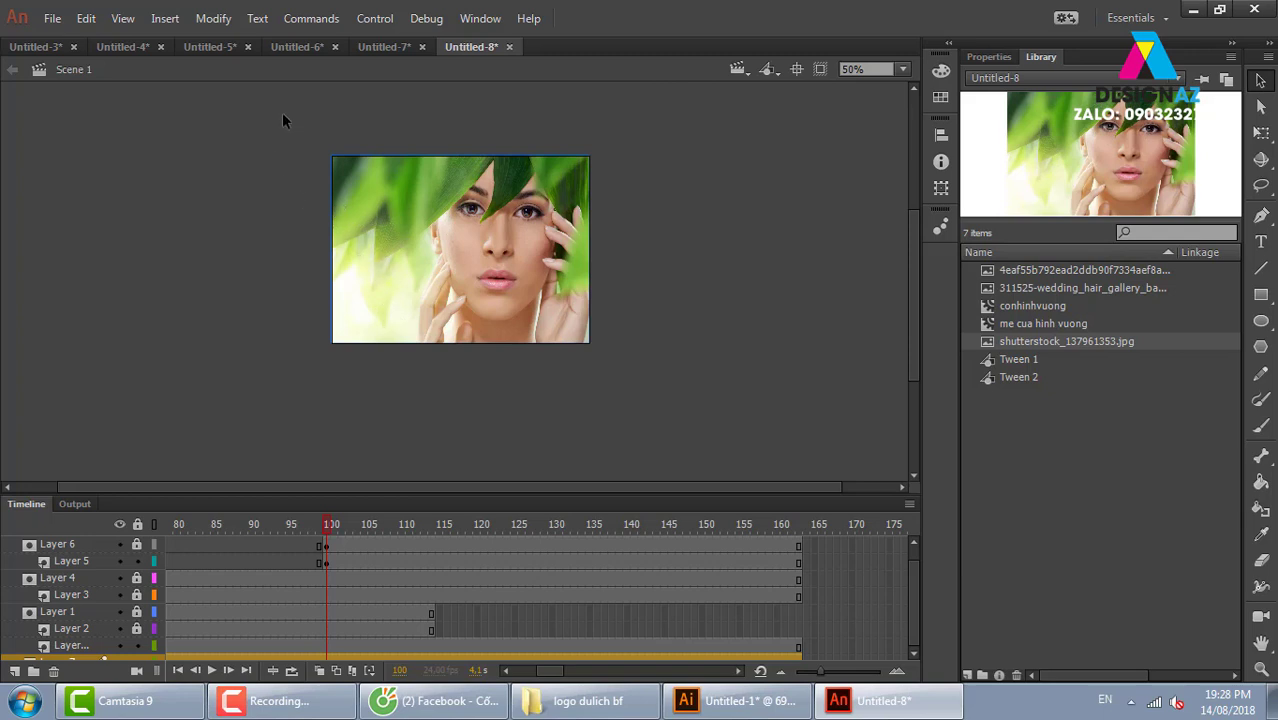
Step: Select and then deselect everything on the stage
left_click_drag(280, 110, 662, 394)
left_click(791, 399)
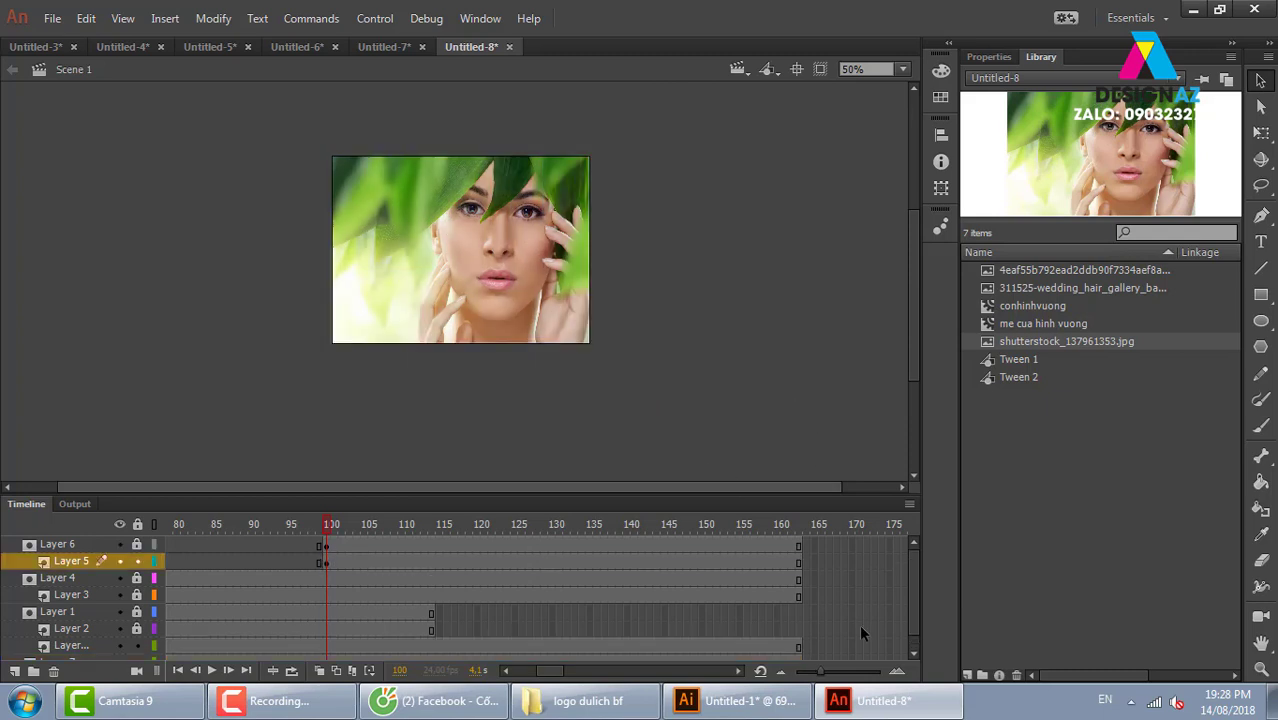
left_click(270, 700)
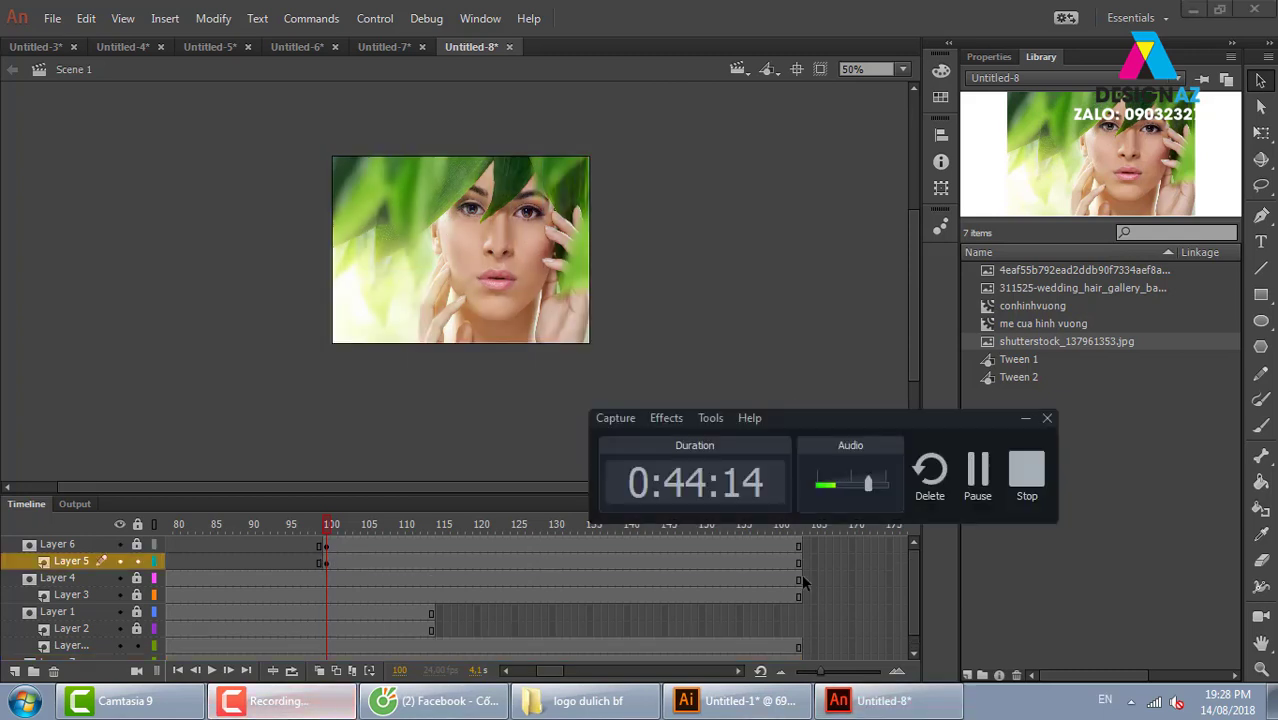